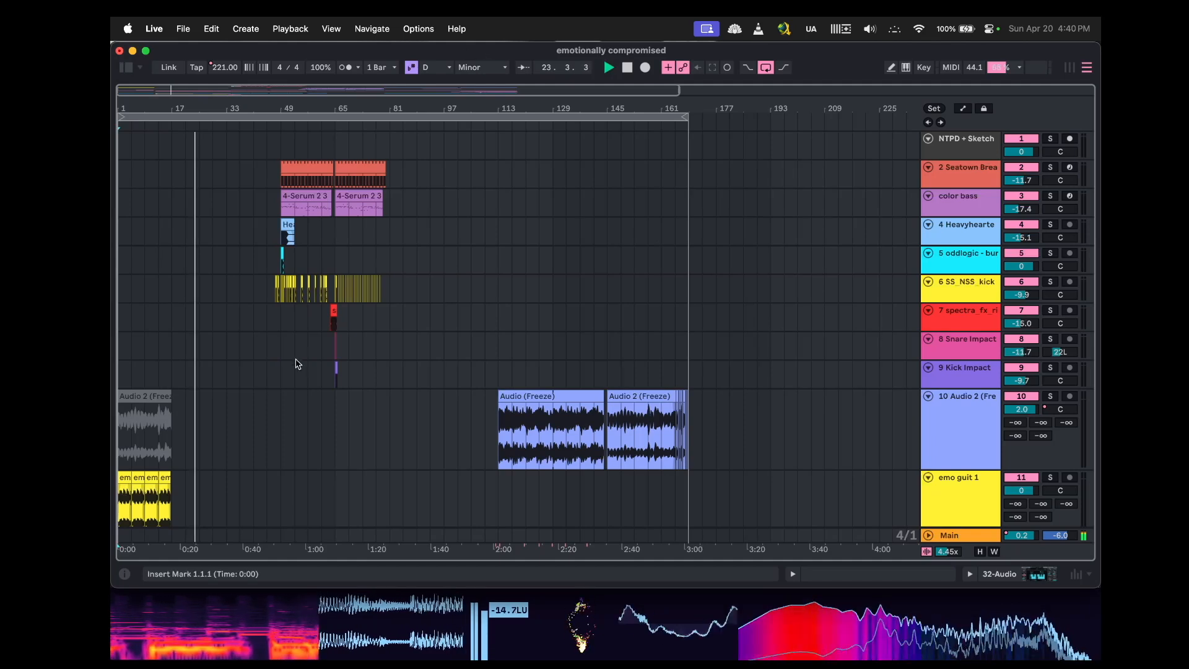
Scroll through the arrangement's tracks and timeline to survey the clips in the song.
scroll(285, 384, down, 10)
scroll(285, 385, down, 10)
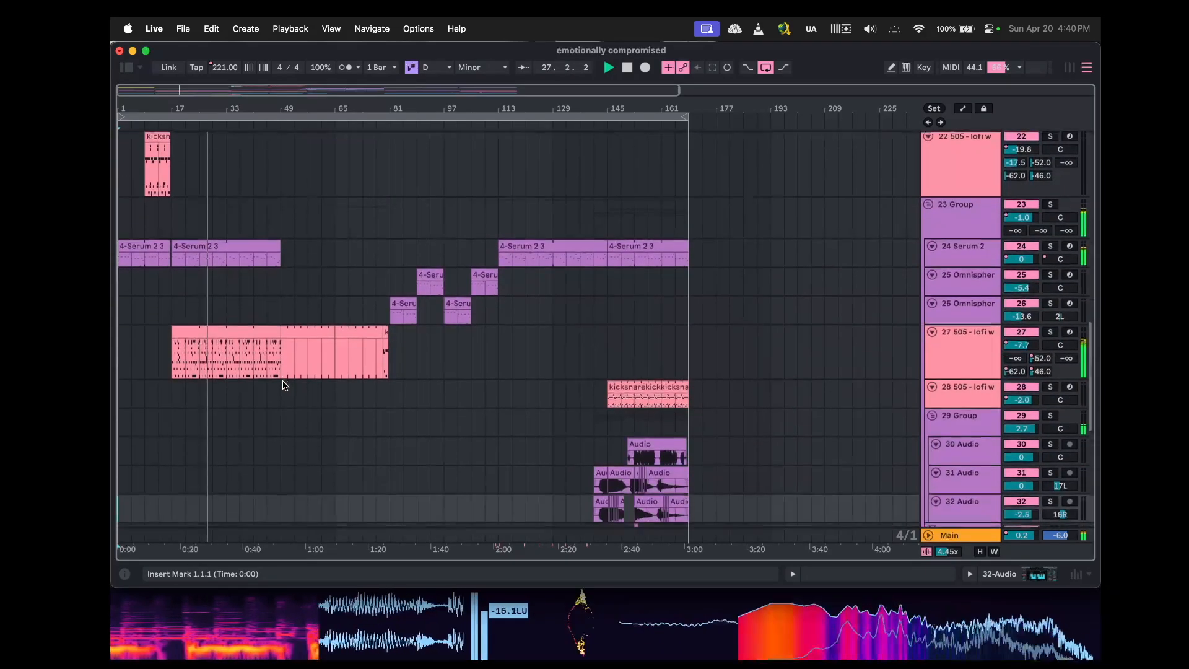
scroll(285, 386, down, 5)
scroll(284, 386, down, 7)
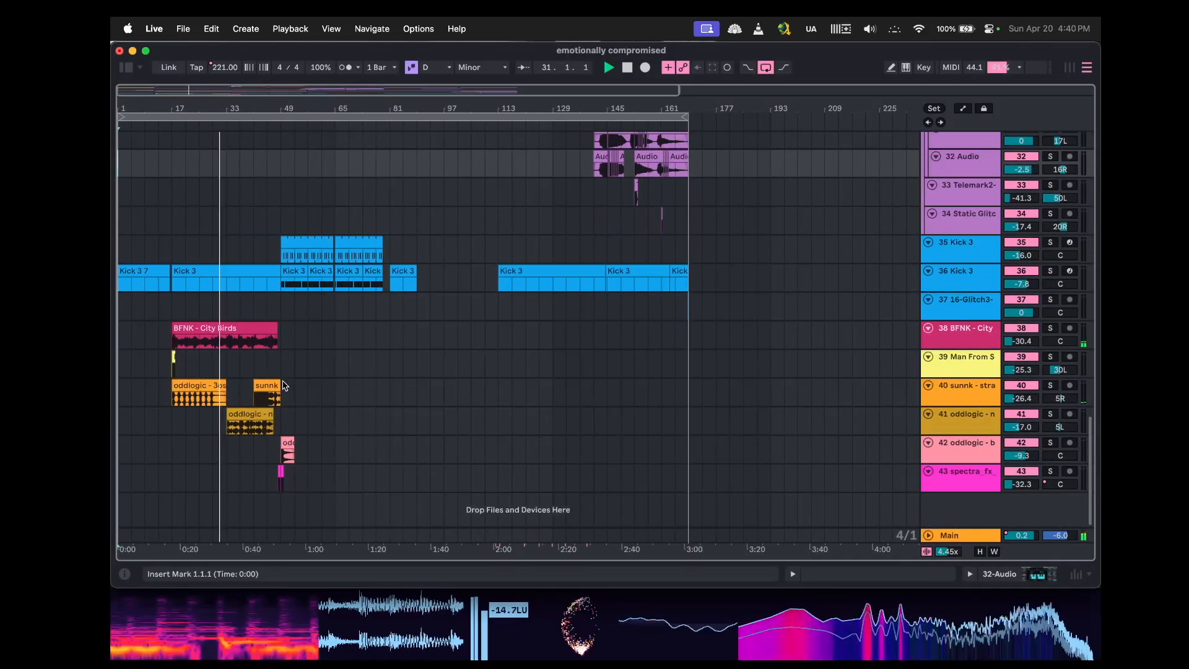
scroll(236, 364, up, 10)
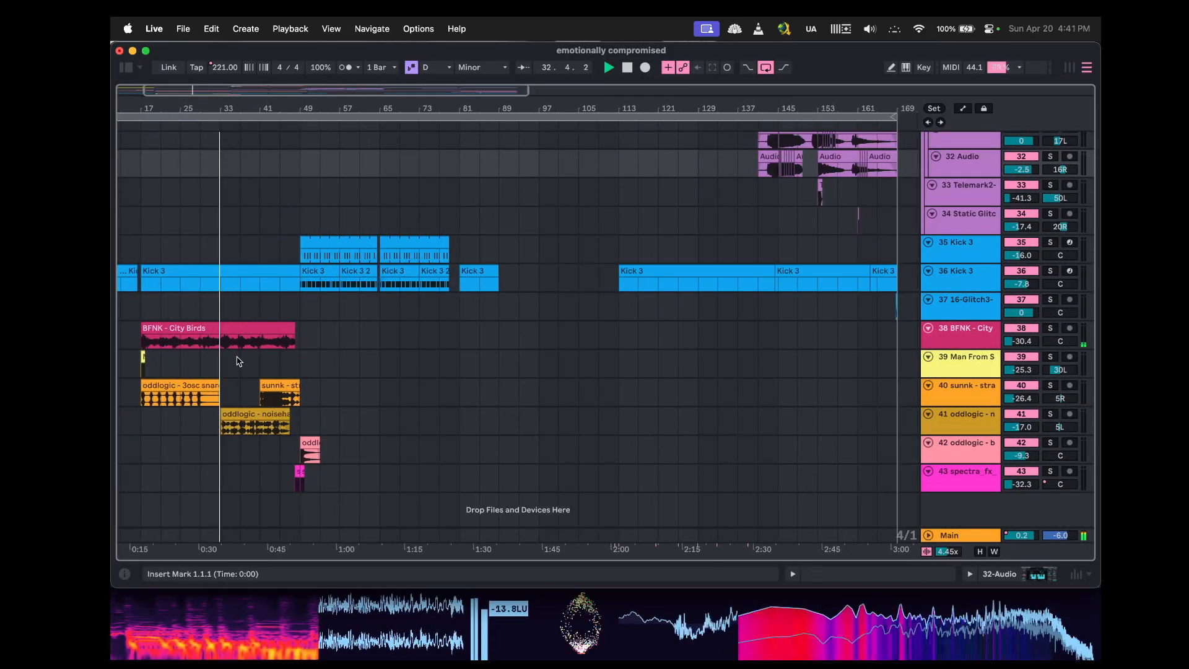
scroll(240, 361, up, 5)
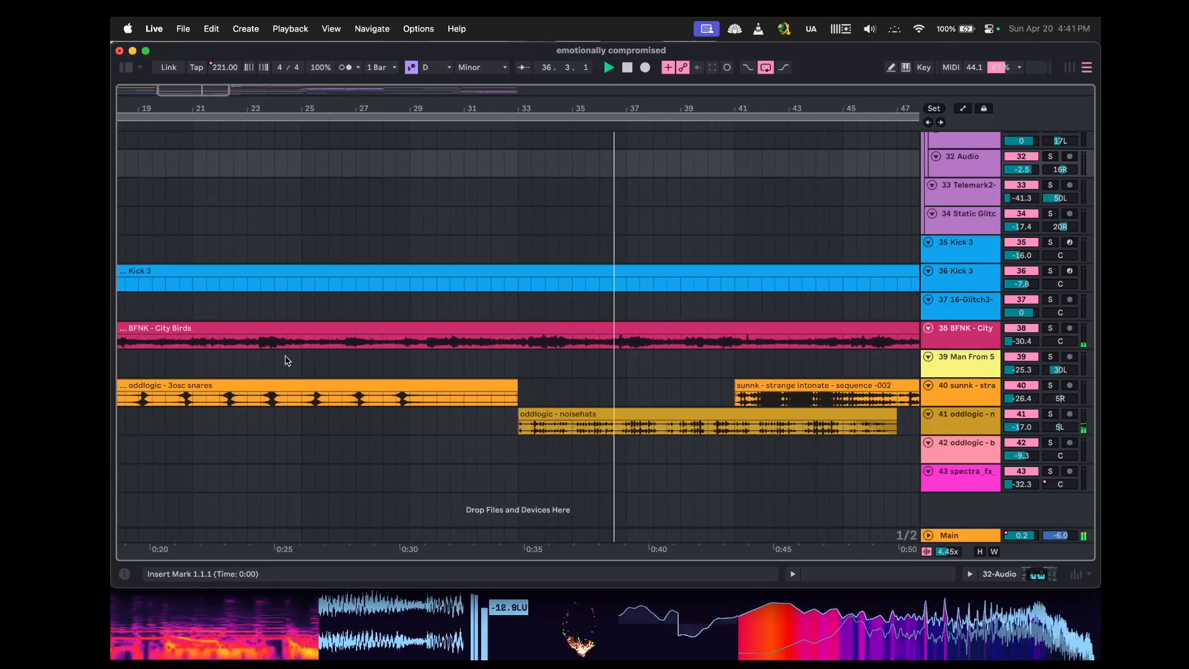
scroll(509, 348, right, 5)
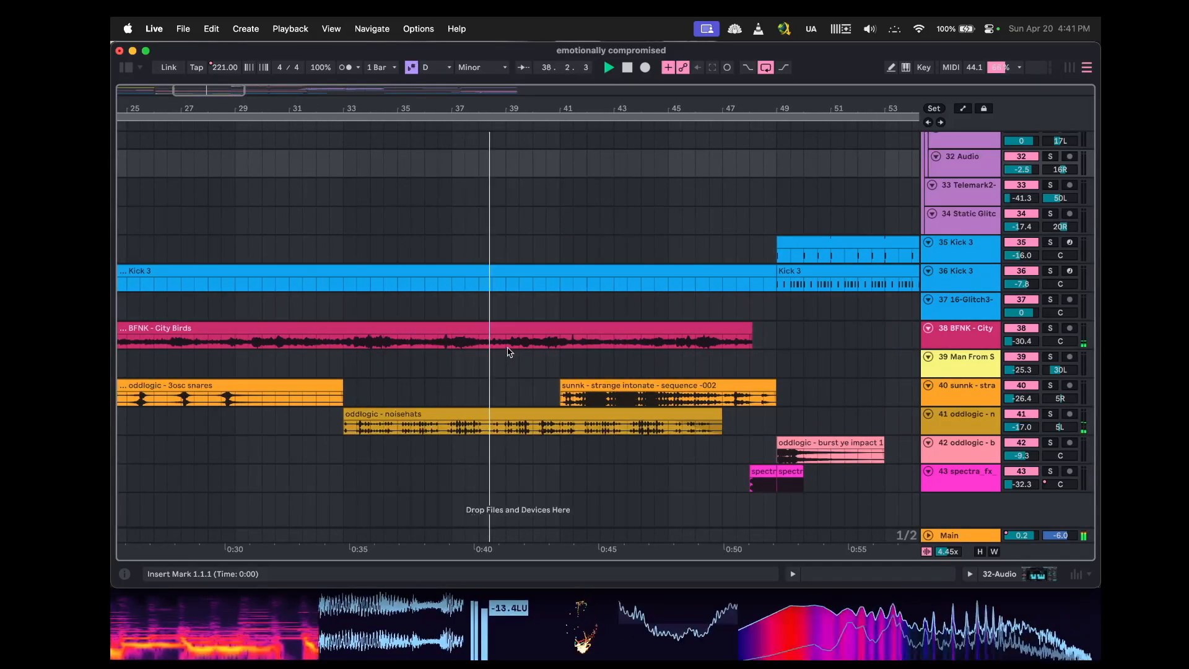
scroll(508, 352, up, 10)
scroll(507, 352, left, 4)
scroll(507, 352, left, 7)
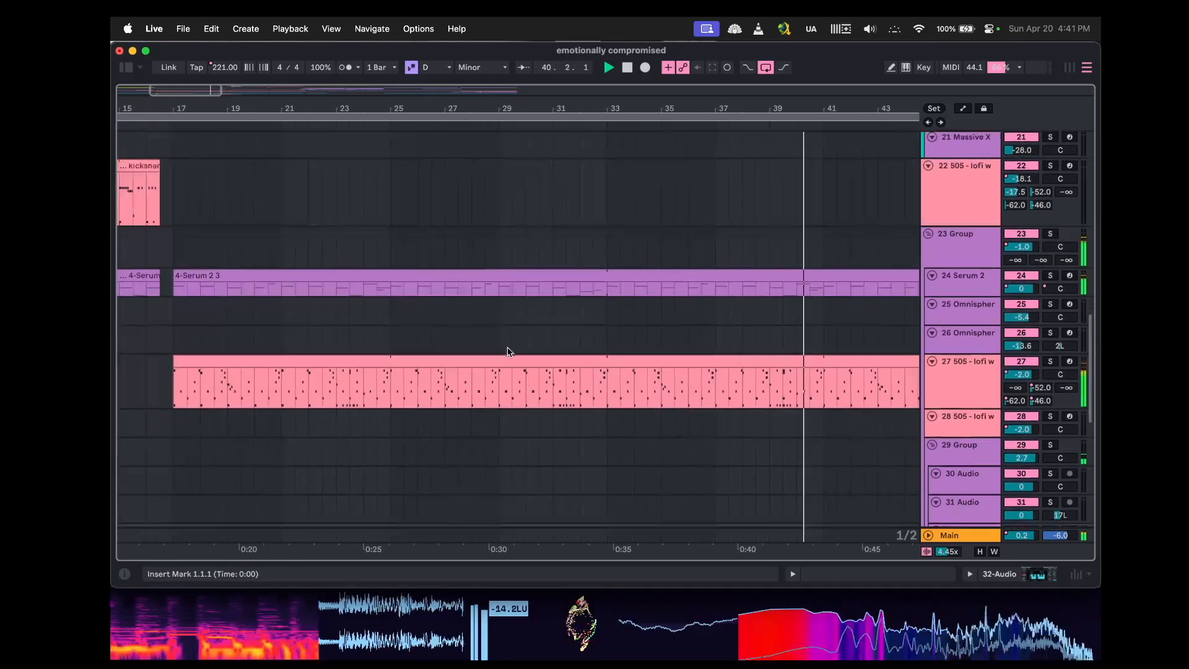
Select the 505 - lofi w clip and inspect its drum kit devices and MIDI notes, then hide the detail view.
click(571, 342)
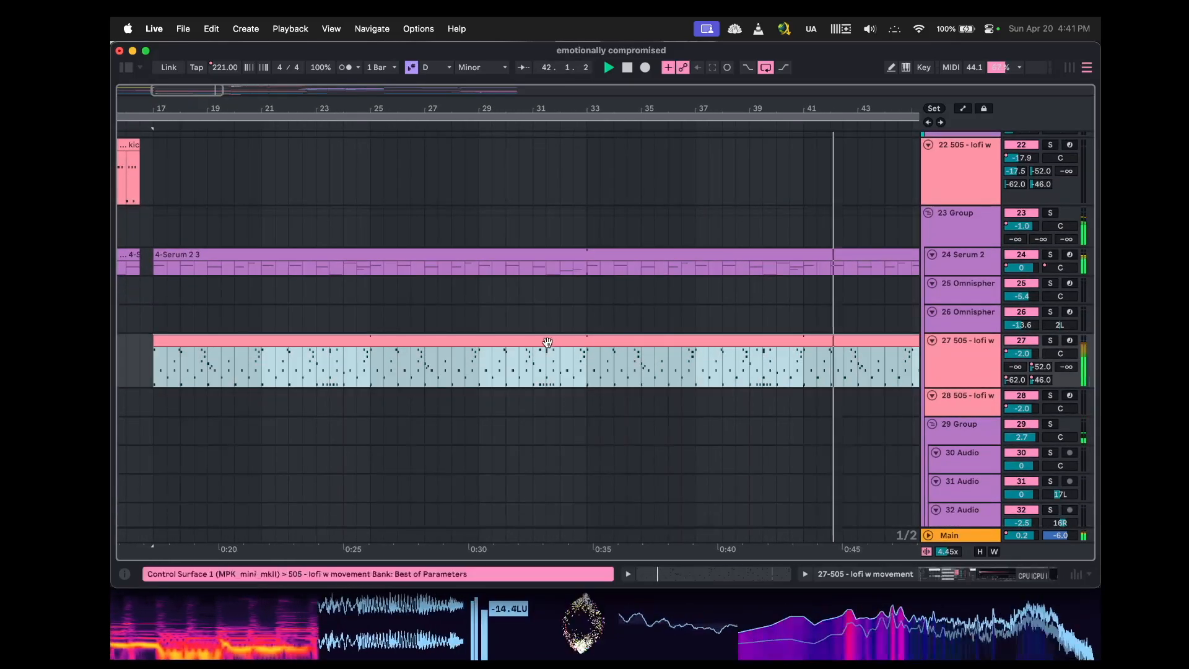
key(shift+Tab)
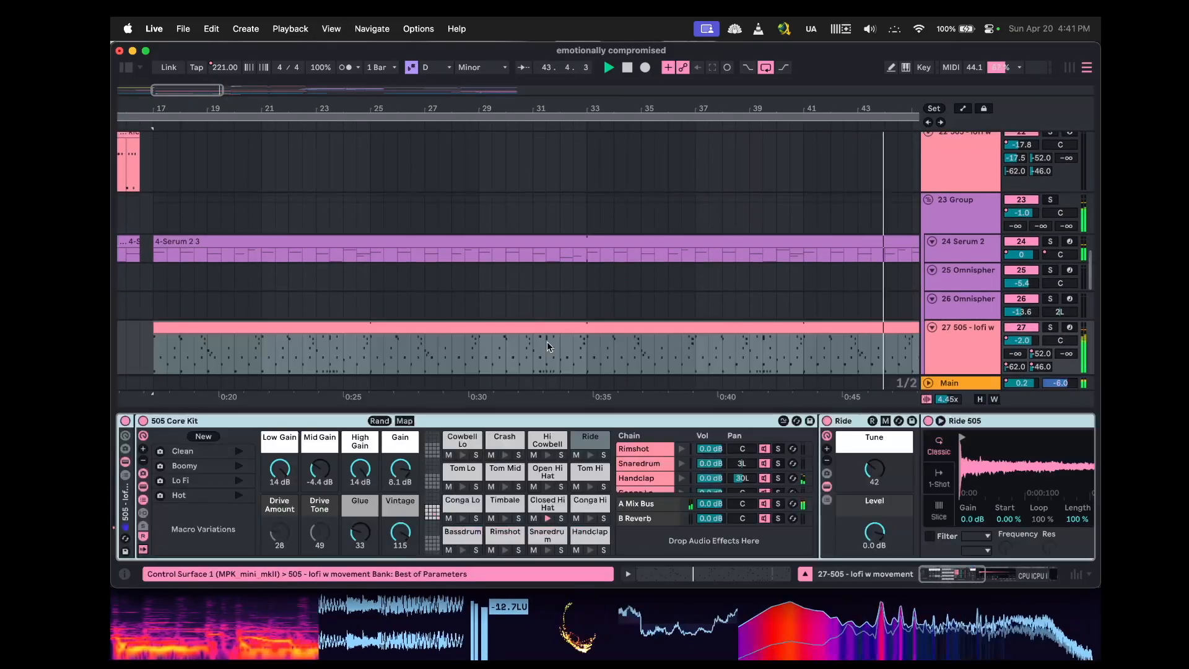
key(shift+Tab)
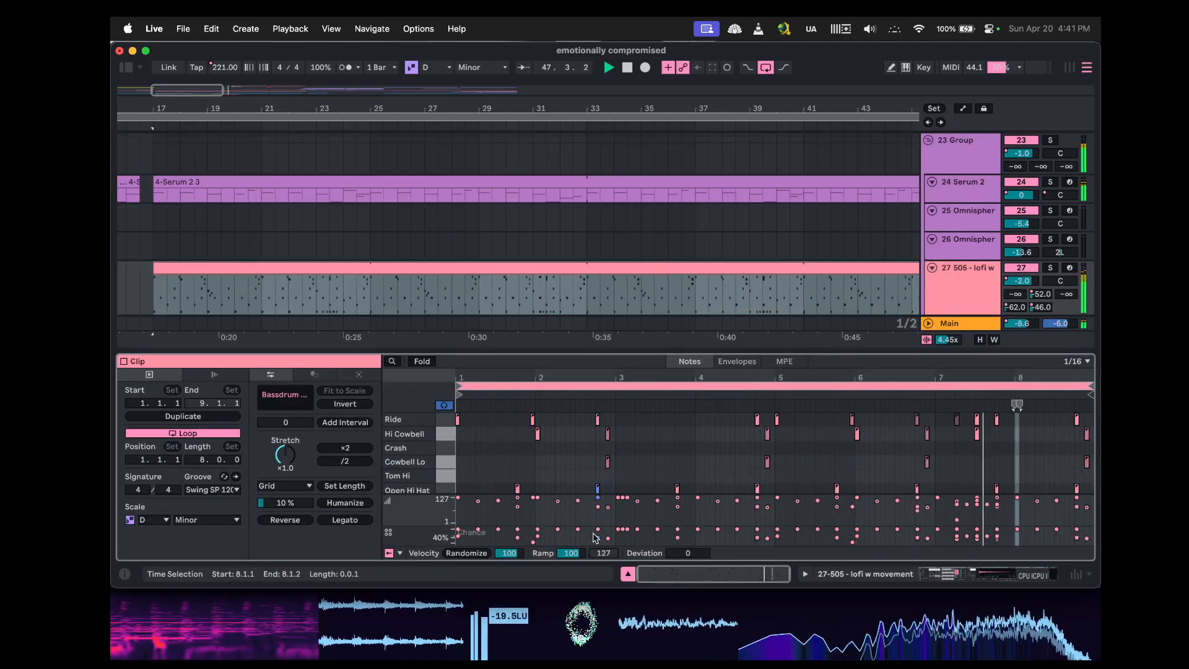
key(shift+Tab)
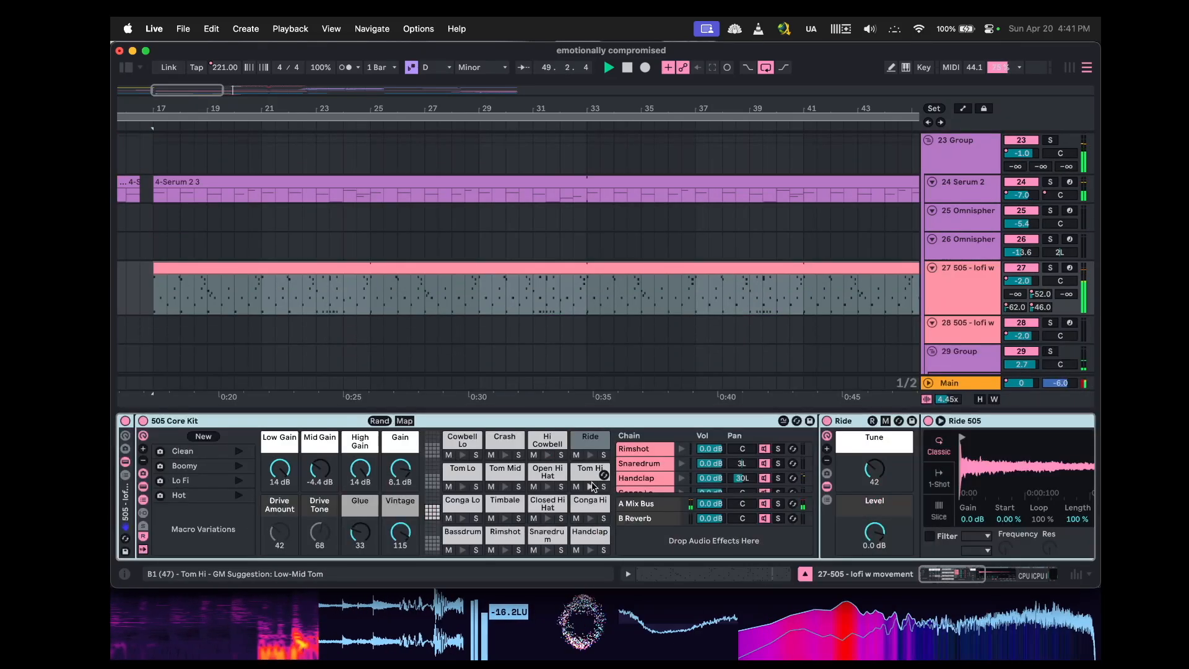
key(super+alt+l)
Browse the arrangement across the lower and upper tracks to review clip placement around bars 17 to 100.
scroll(611, 429, down, 6)
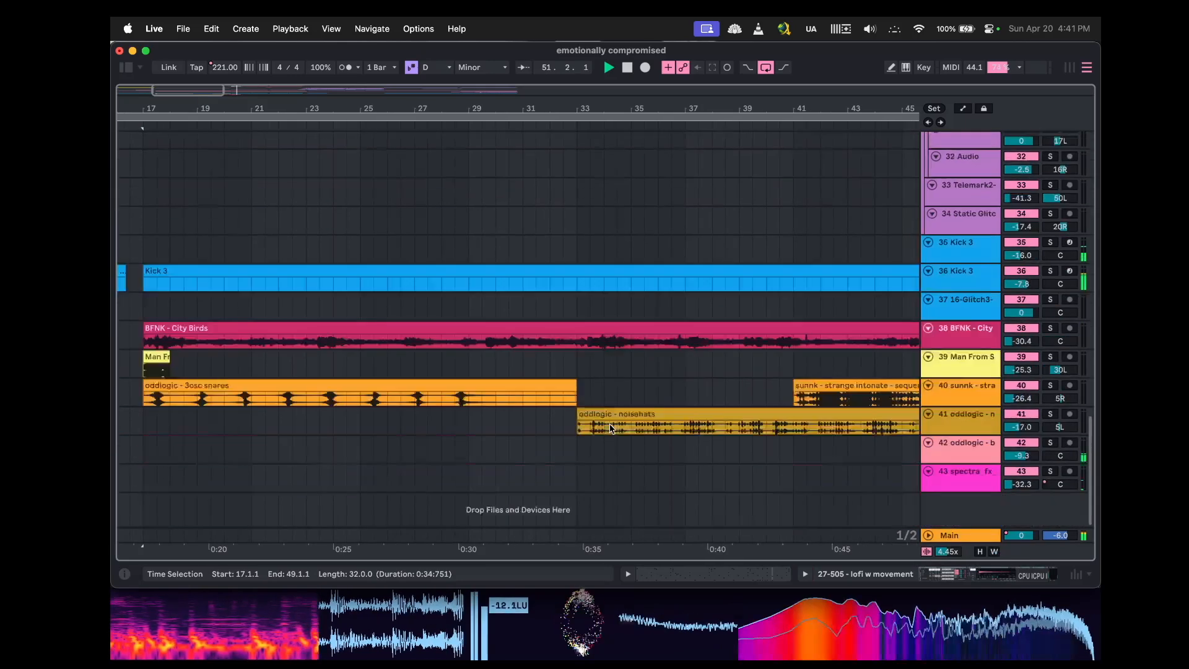
scroll(612, 429, right, 8)
scroll(610, 429, down, 6)
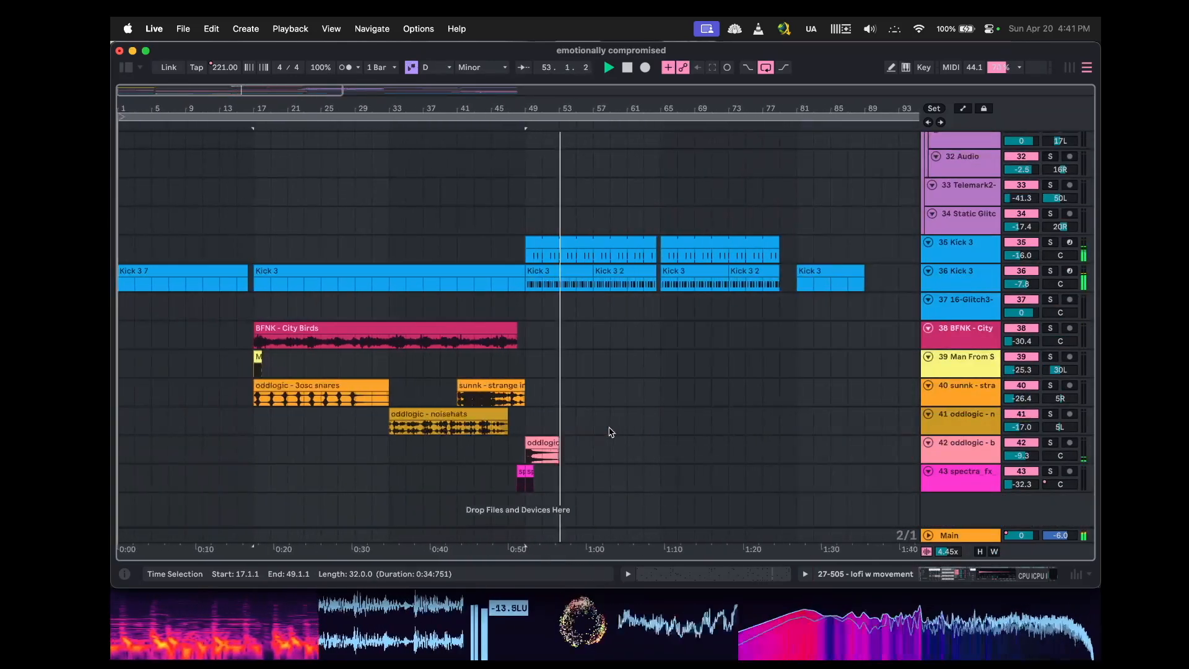
scroll(609, 432, right, 2)
scroll(609, 433, up, 2)
scroll(611, 432, up, 5)
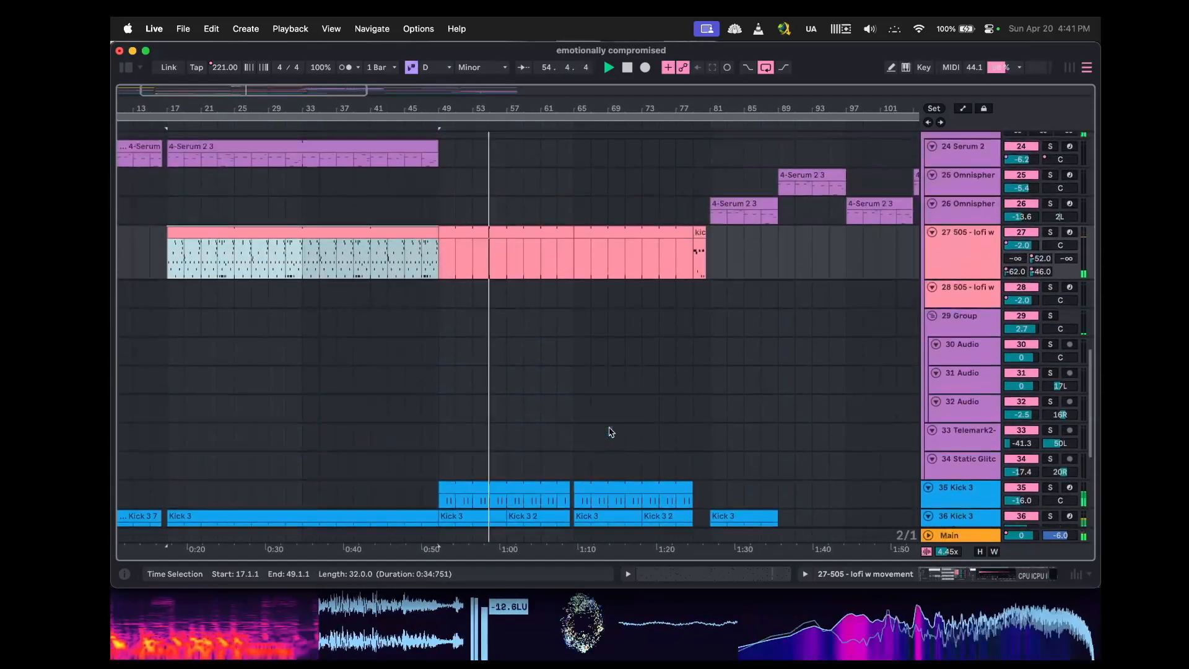
scroll(611, 432, right, 1)
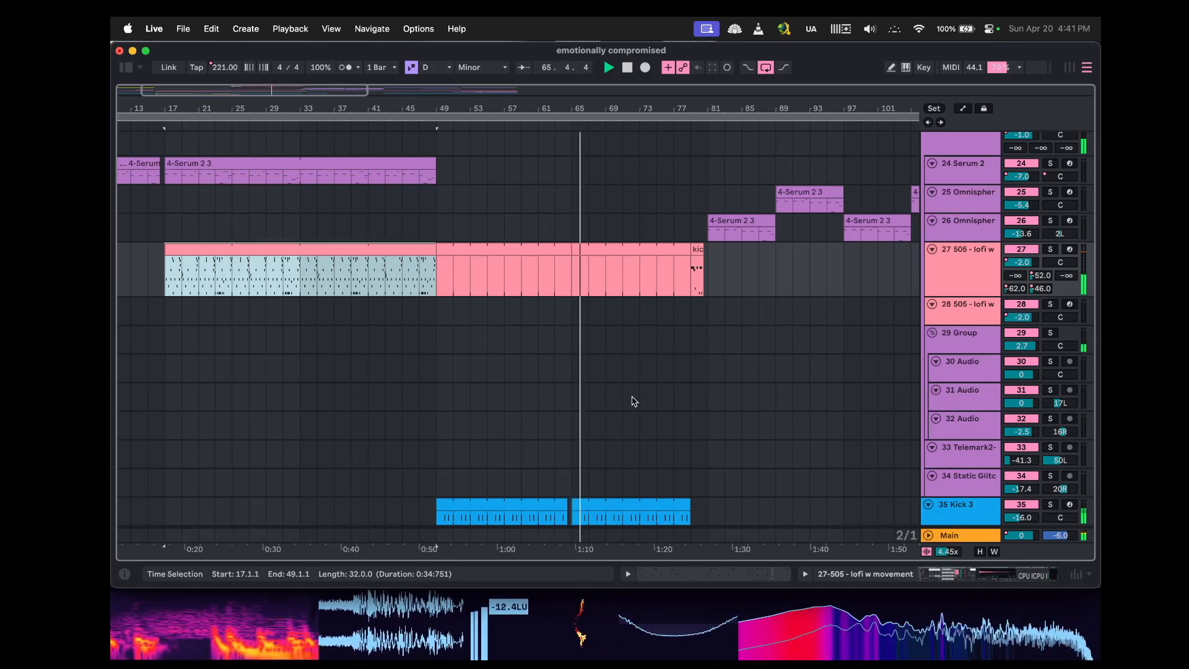
scroll(634, 401, down, 8)
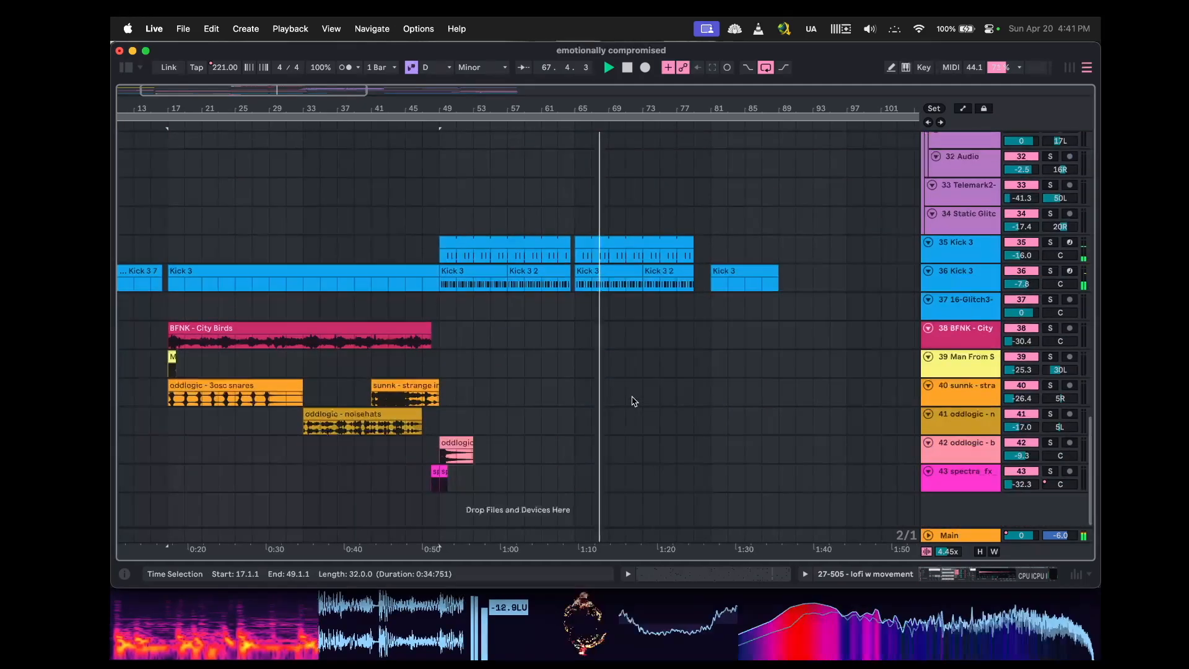
scroll(635, 401, up, 15)
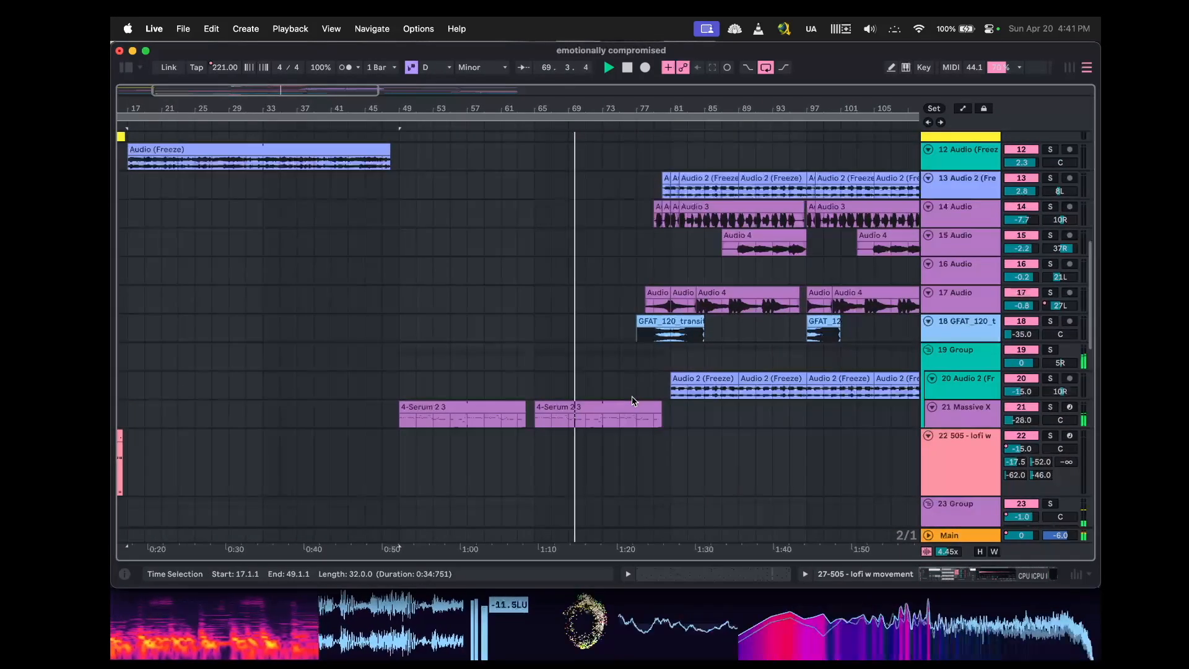
scroll(633, 401, up, 13)
scroll(633, 401, down, 15)
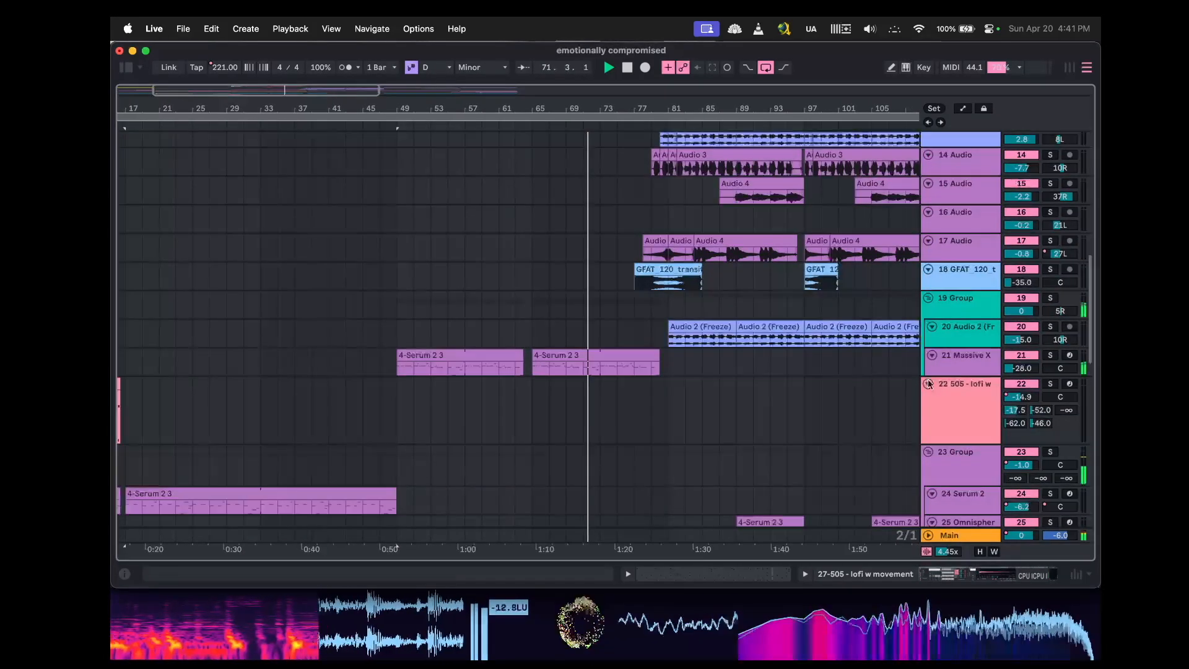
Open the Massive X track's instrument window to examine its patch, then close it and the detail view.
click(974, 364)
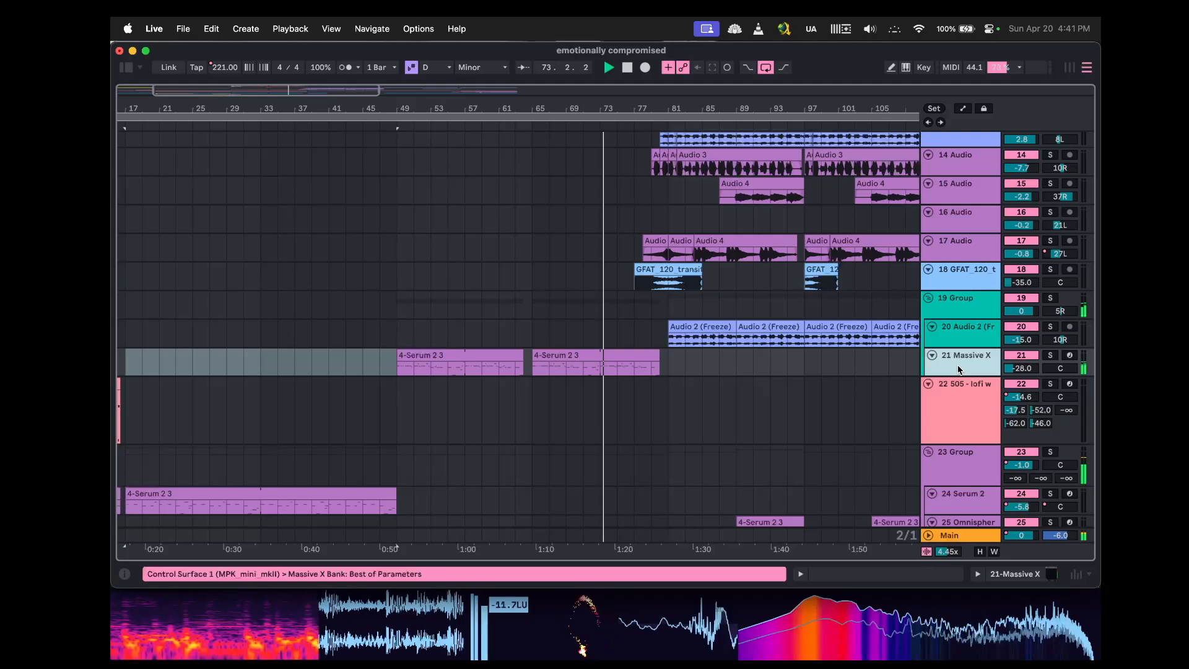
double_click(960, 366)
click(153, 427)
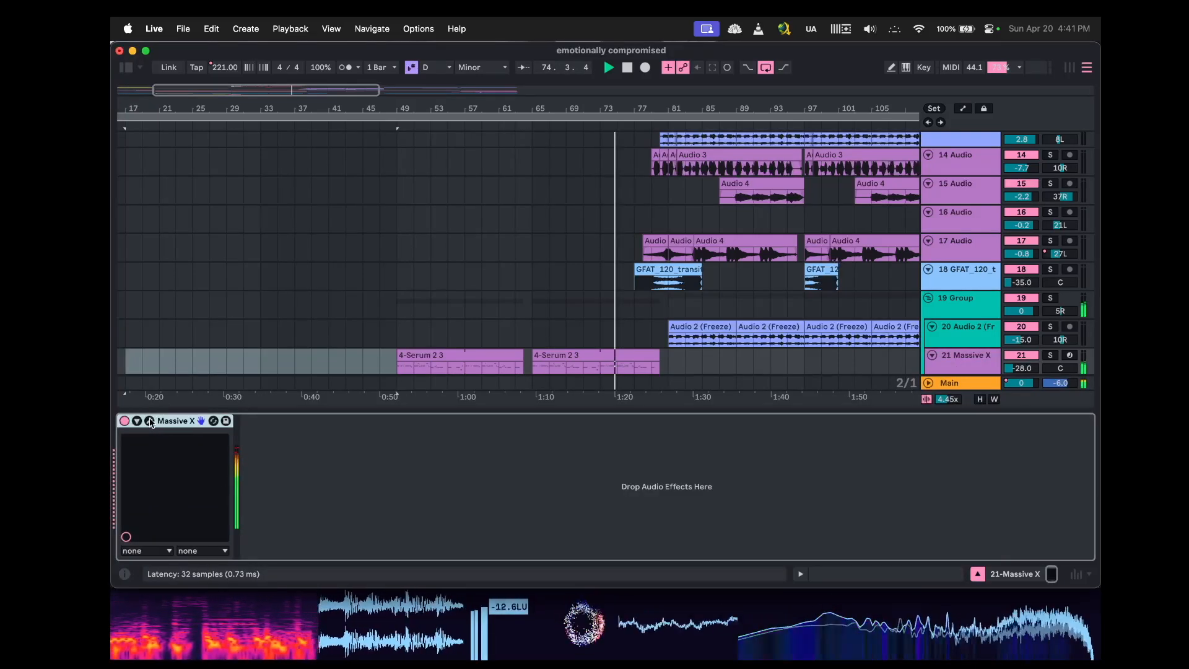
click(149, 422)
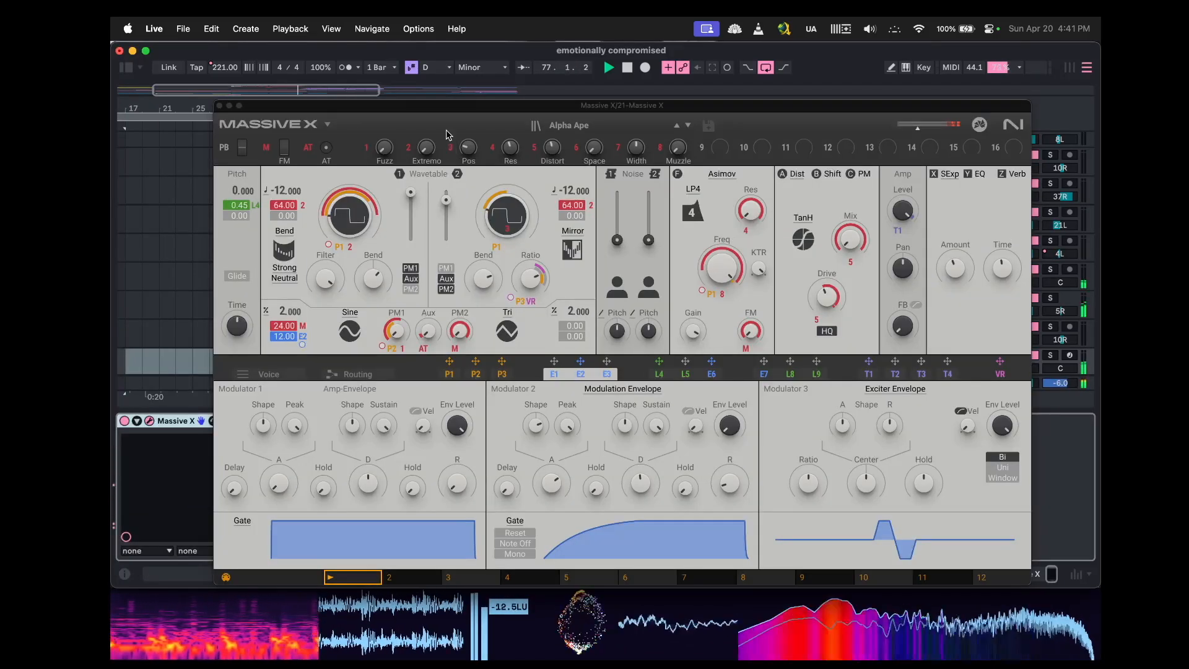
click(219, 107)
scroll(608, 281, up, 15)
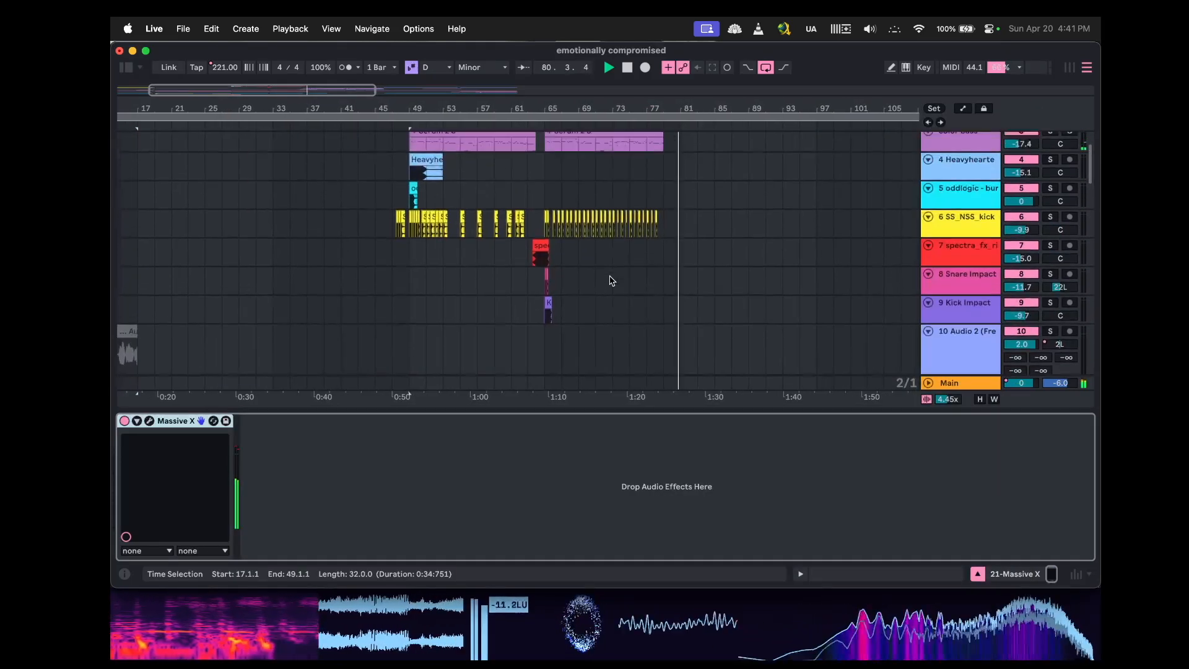
click(978, 574)
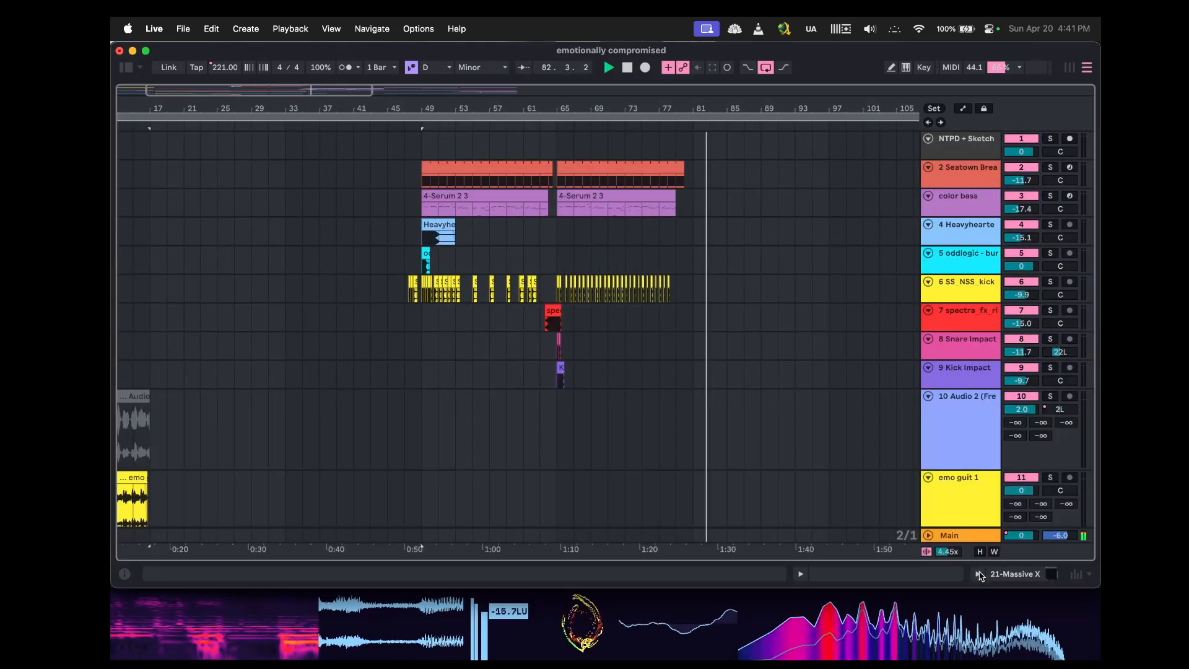
Scroll through the later section of the arrangement to review the audio and Serum clips after bar 80.
scroll(805, 420, down, 12)
scroll(804, 420, right, 6)
scroll(805, 419, up, 3)
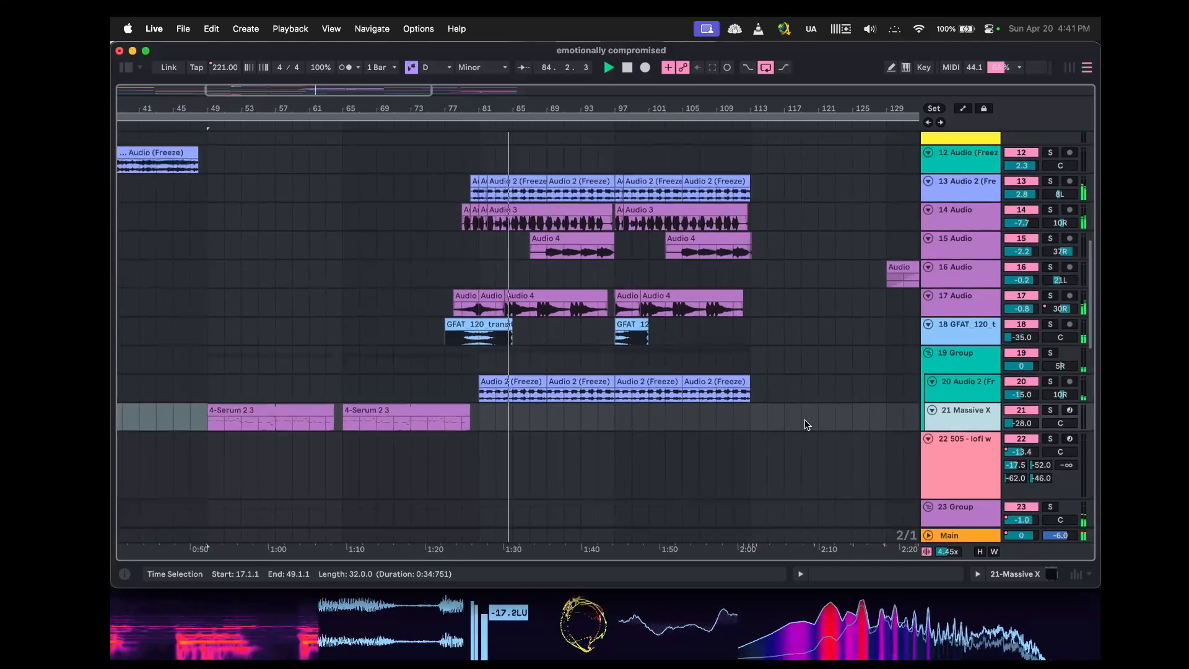
scroll(686, 342, up, 3)
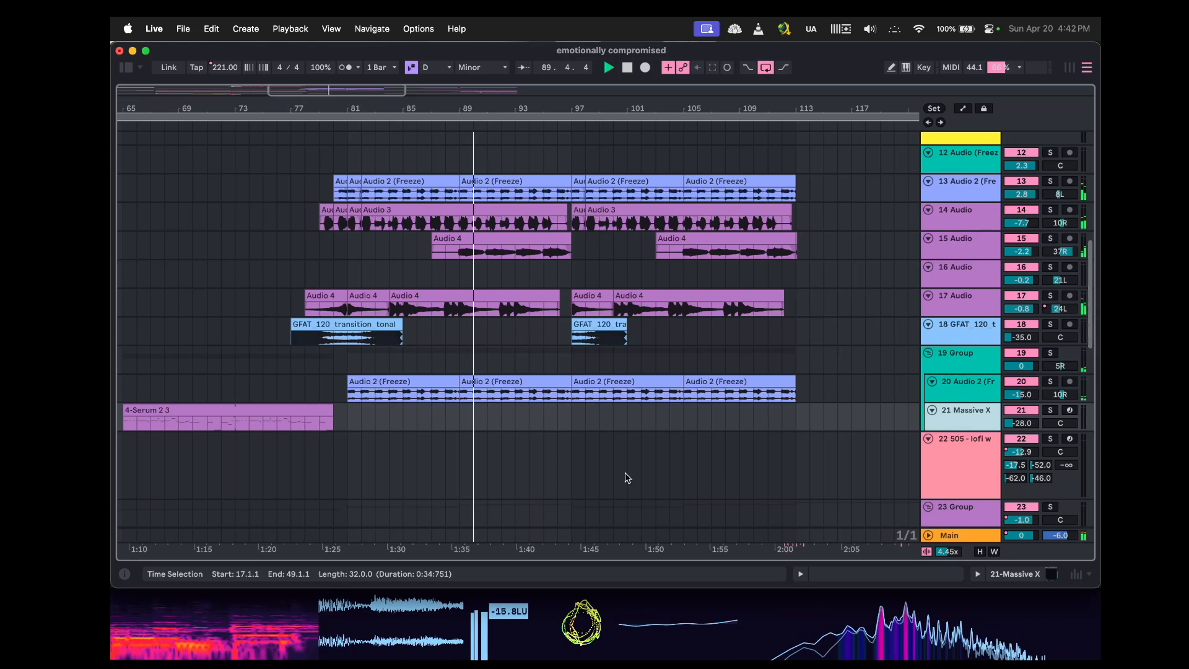
scroll(638, 421, down, 6)
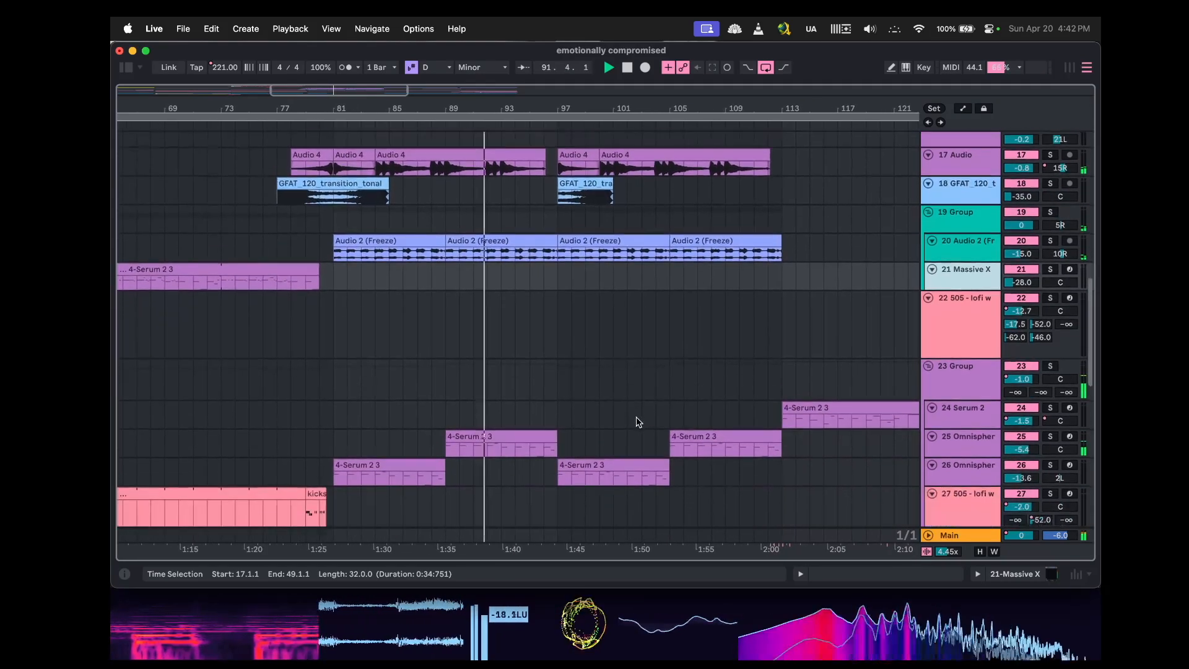
scroll(637, 421, down, 5)
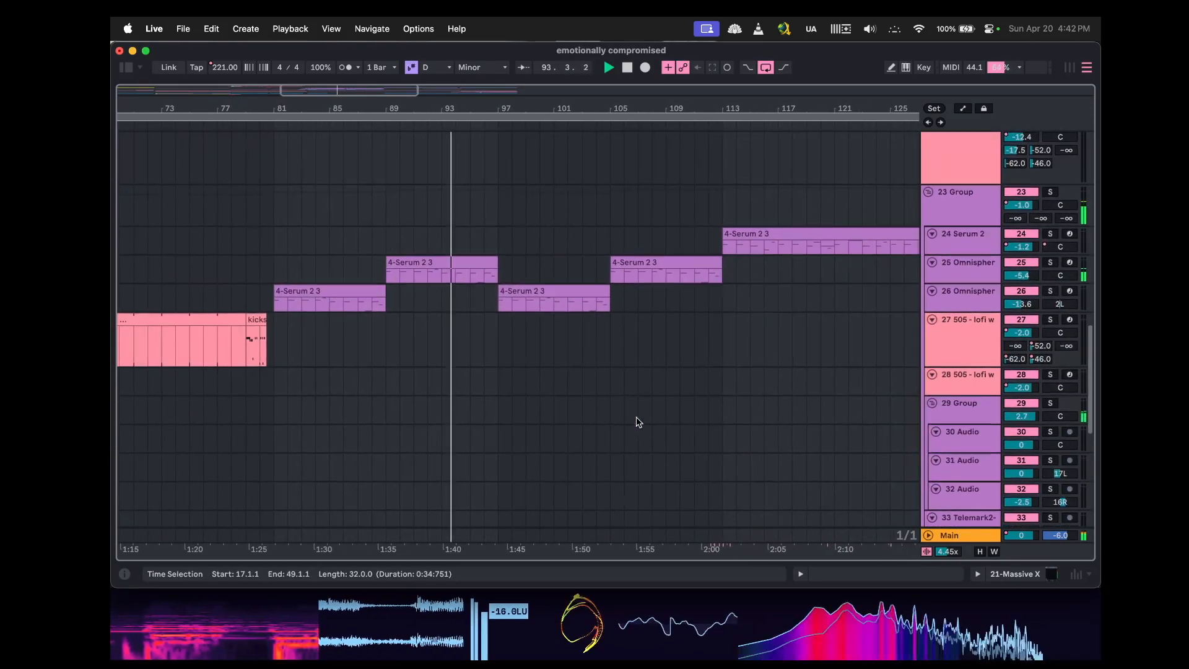
scroll(638, 422, down, 1)
scroll(638, 423, up, 5)
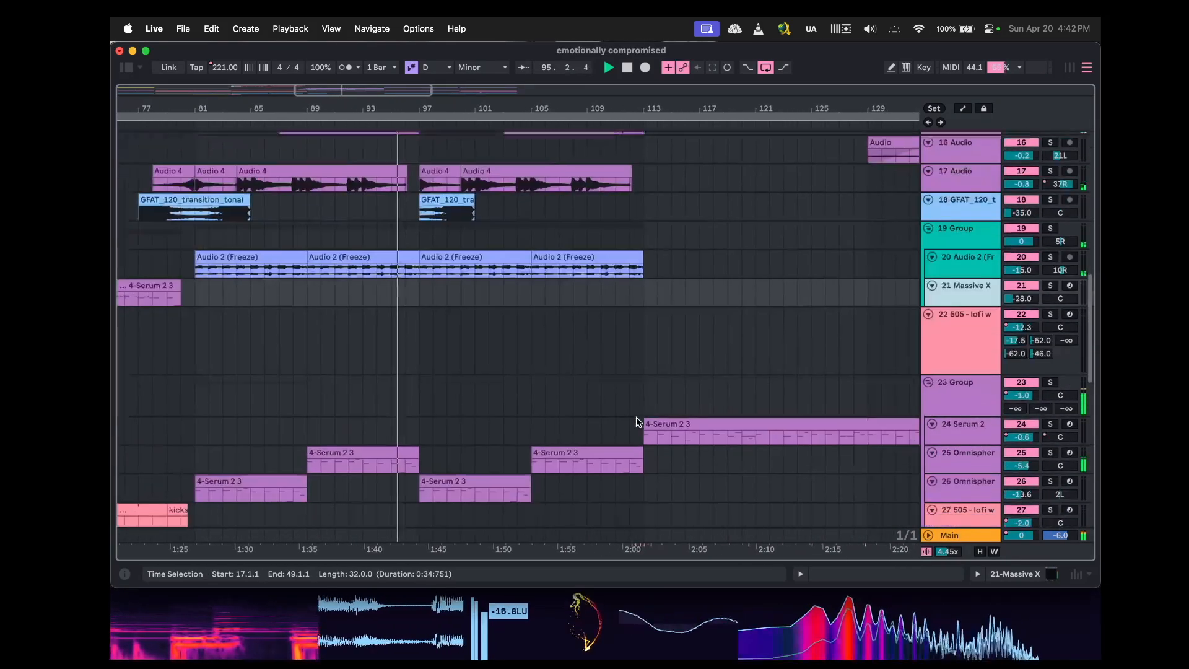
scroll(698, 474, up, 10)
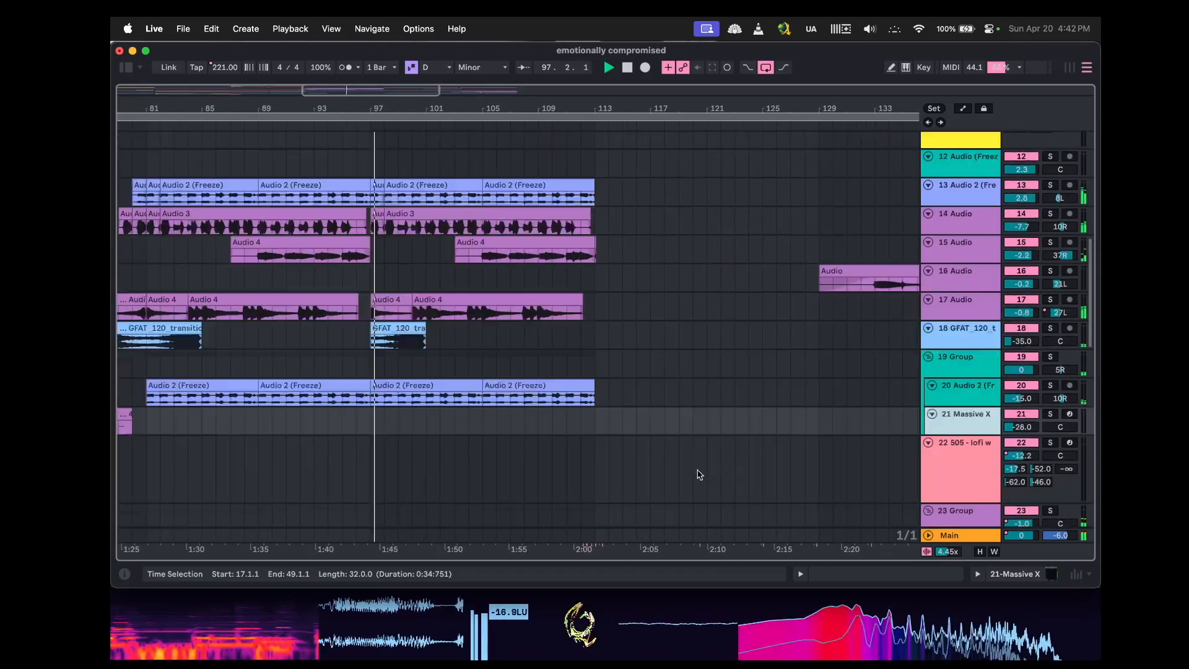
scroll(698, 474, down, 9)
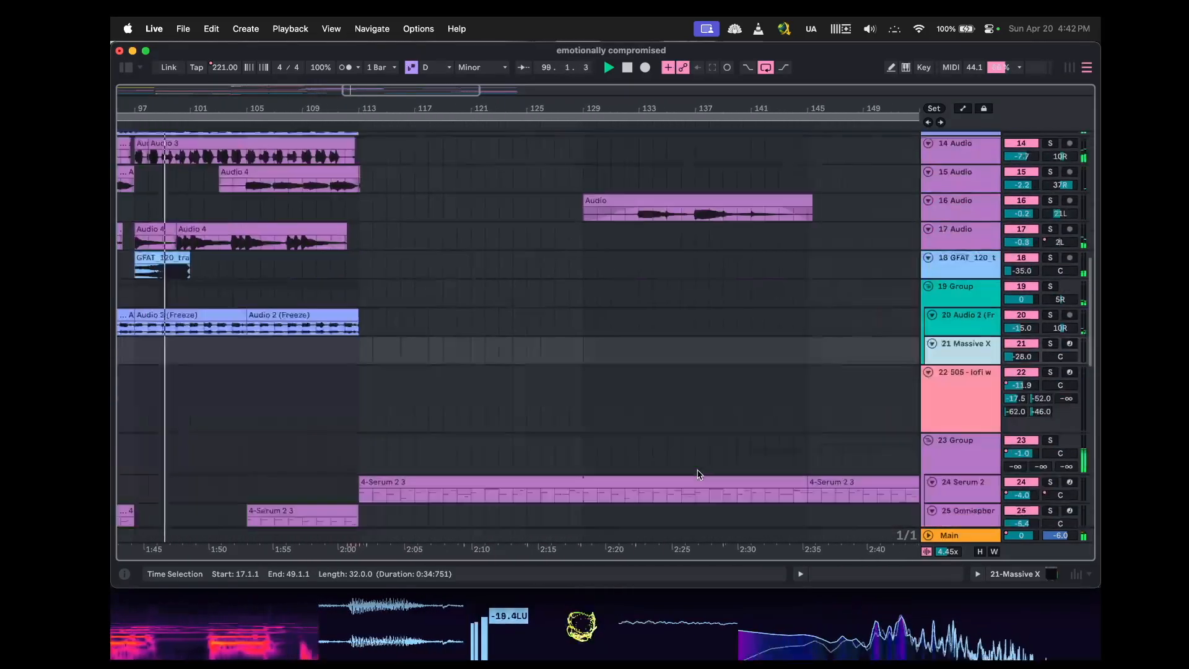
scroll(699, 474, down, 4)
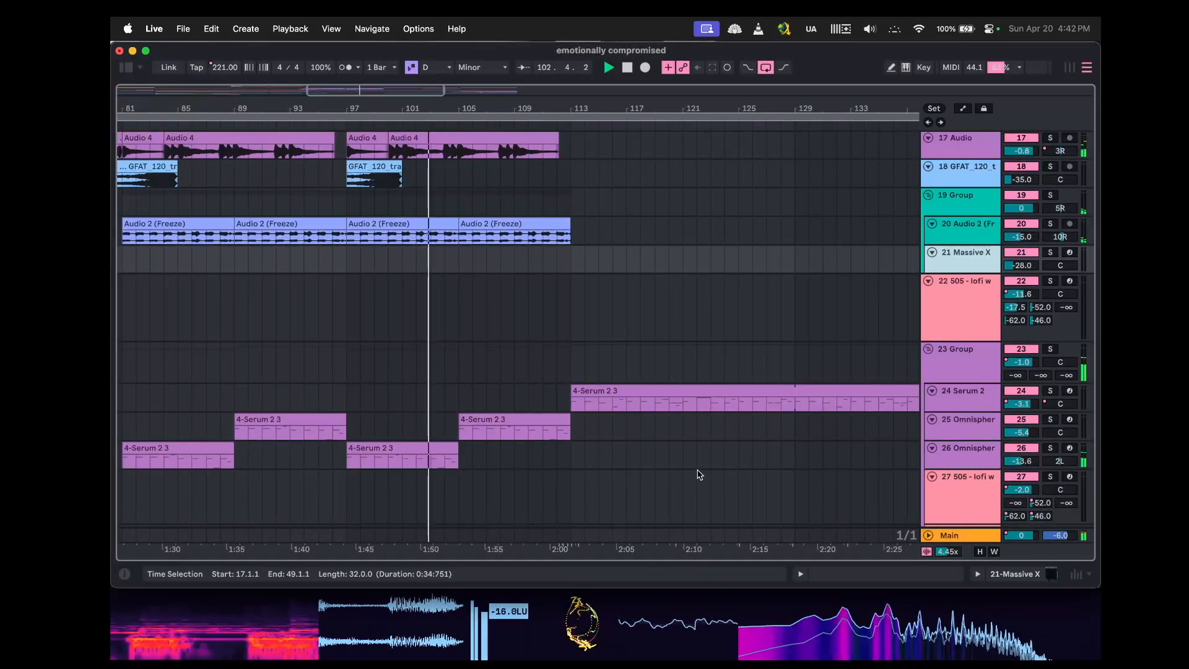
scroll(699, 474, up, 5)
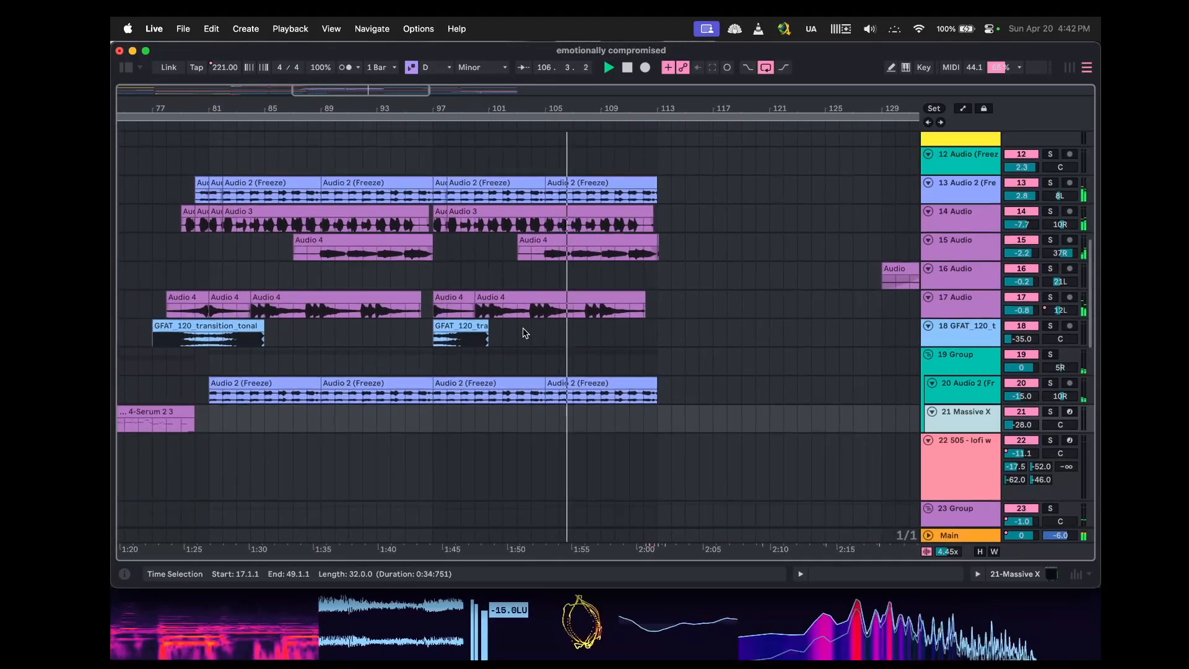
scroll(643, 342, up, 2)
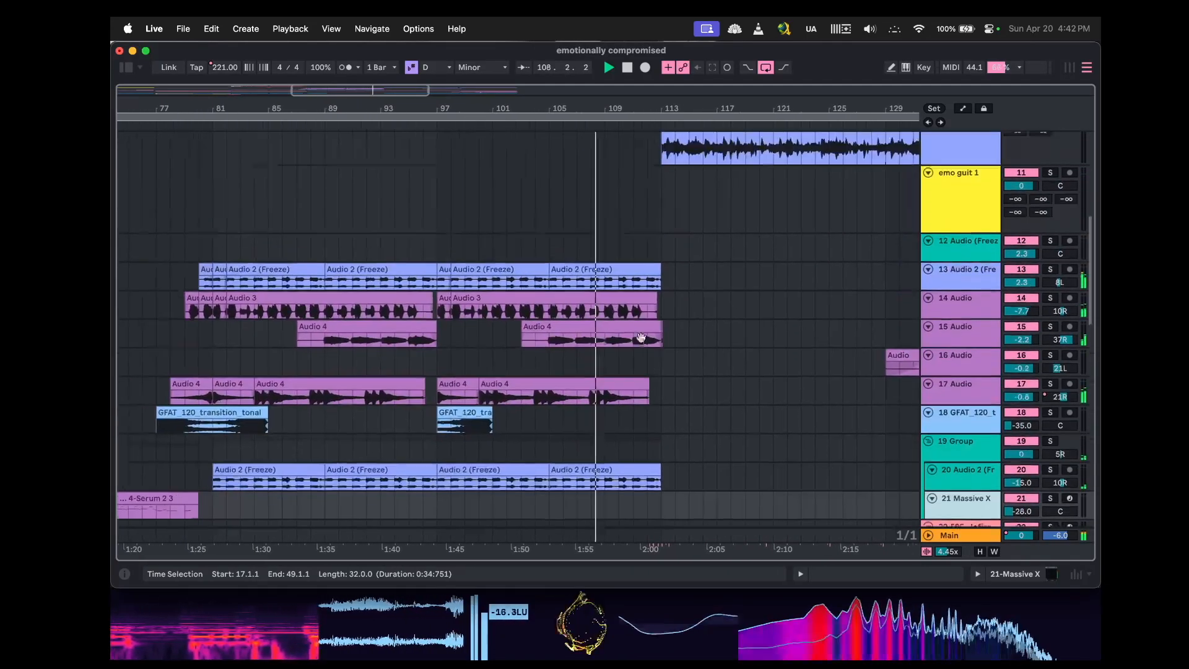
scroll(643, 341, down, 10)
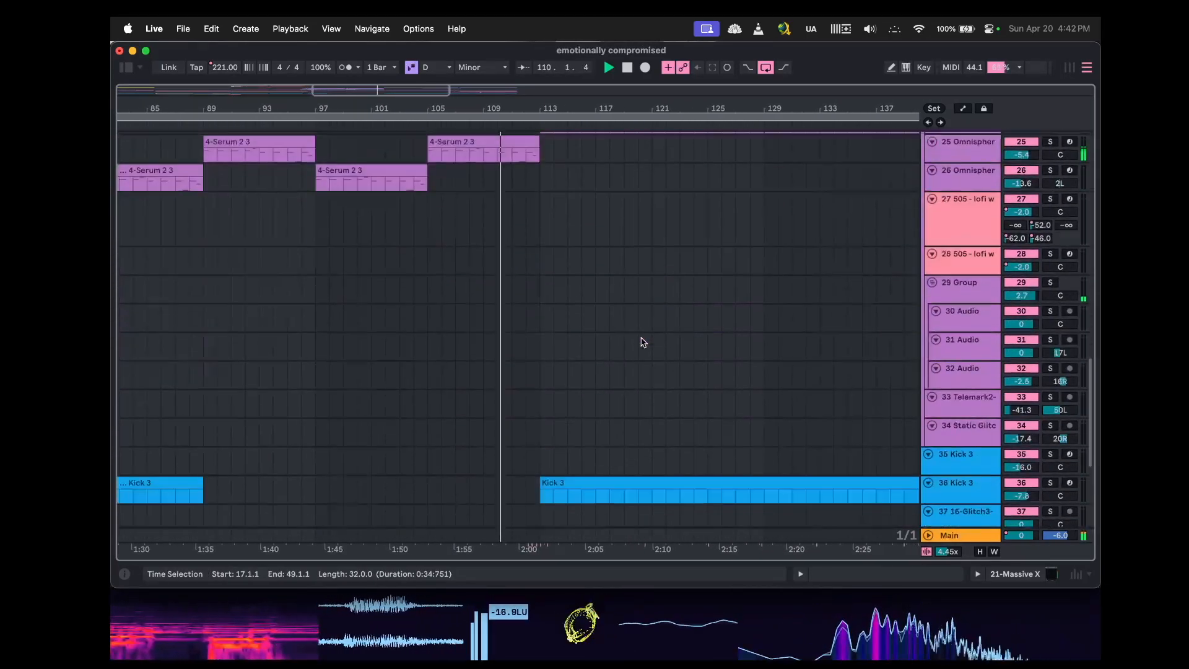
Select the Main track and switch the arrangement to show automation lanes.
click(946, 536)
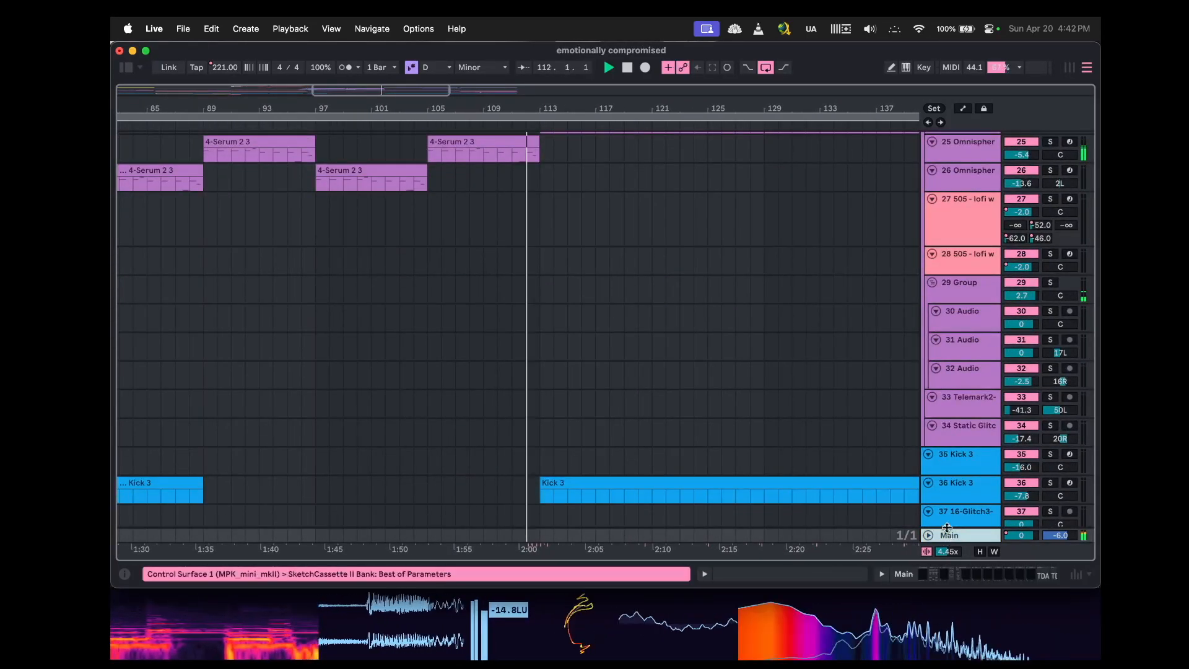
key(a)
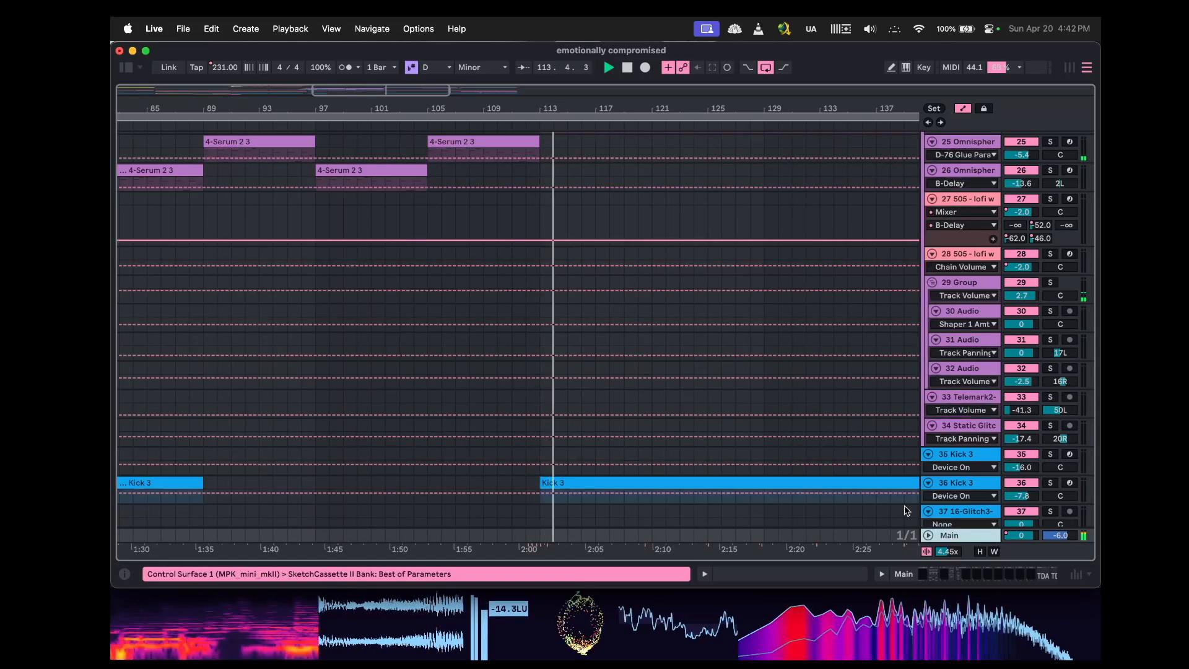
Expand the Main track to view its transition automation lane, then hide automation lanes and collapse the track again.
scroll(907, 510, down, 3)
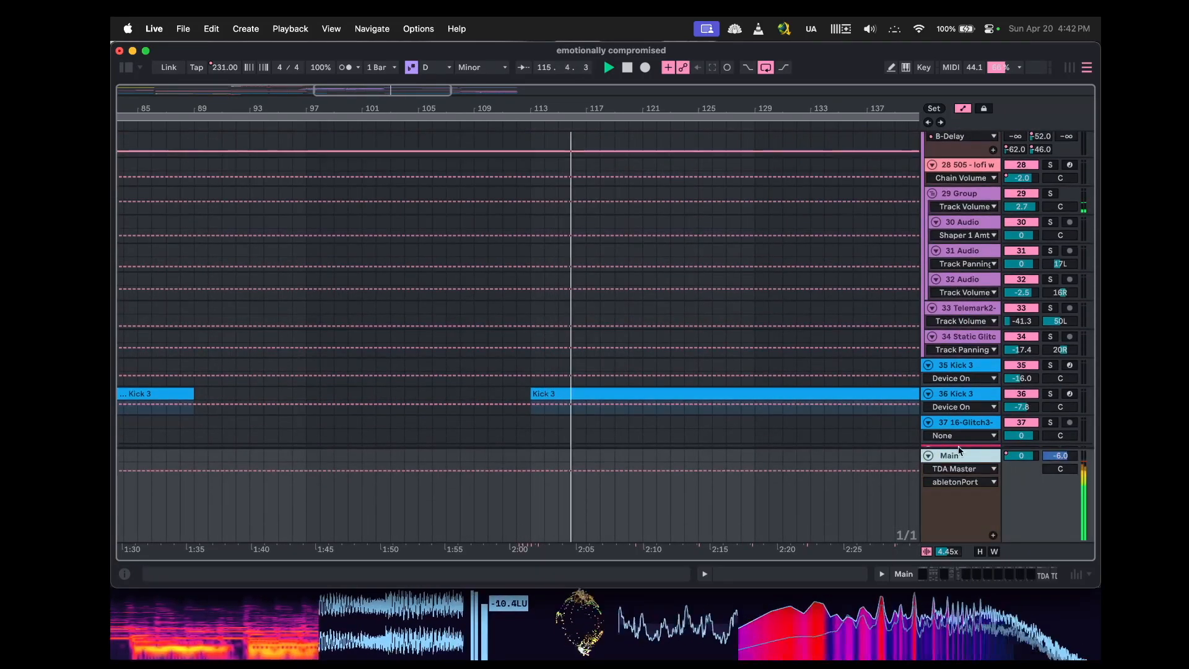
click(957, 470)
click(954, 517)
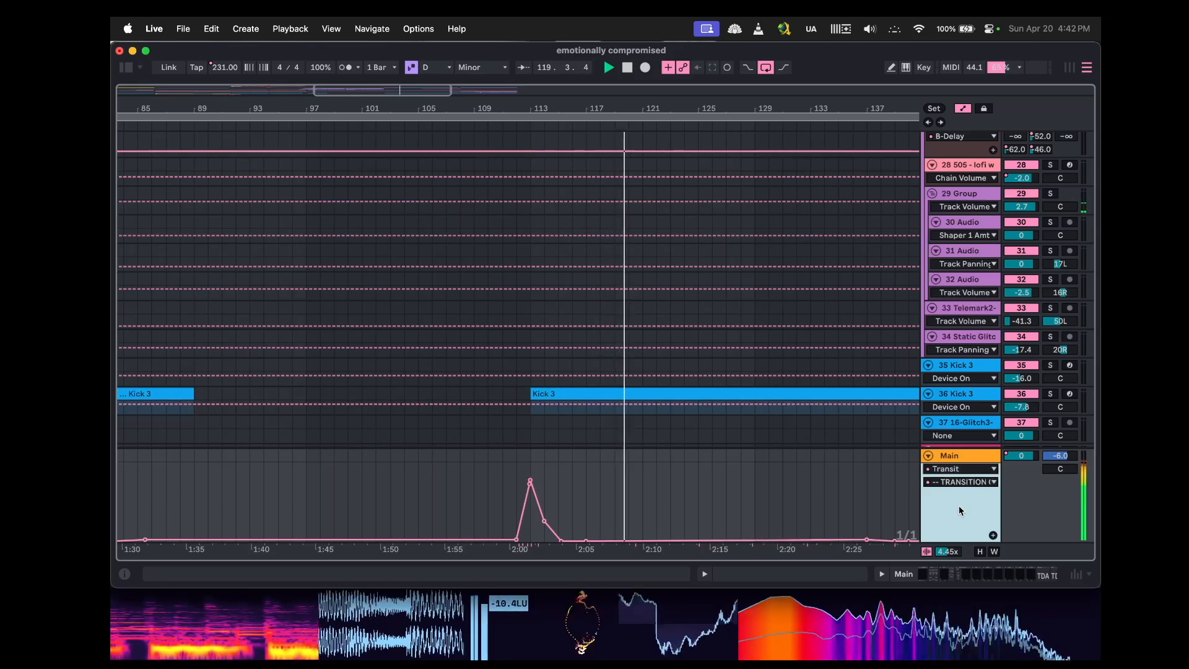
key(a)
drag(952, 447, 951, 529)
Scroll through the arrangement's upper and lower tracks to review the audio and Serum clips past bar 110.
scroll(771, 373, up, 2)
scroll(772, 374, right, 1)
scroll(773, 377, up, 10)
scroll(773, 377, right, 2)
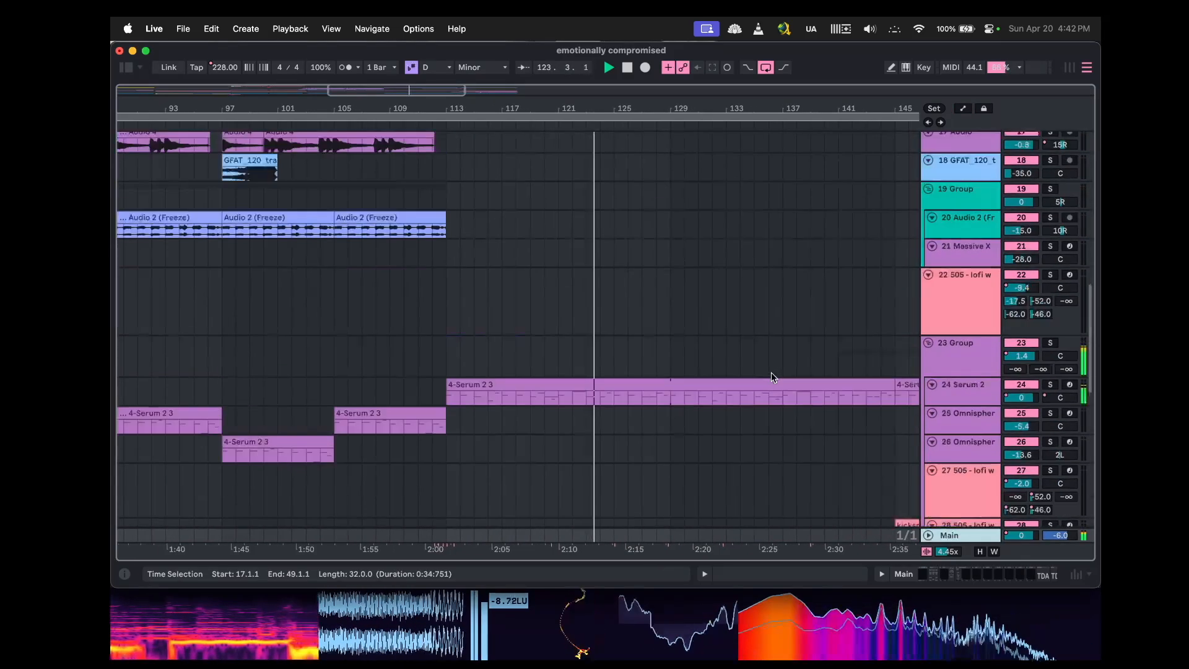
scroll(773, 377, right, 1)
scroll(773, 377, up, 1)
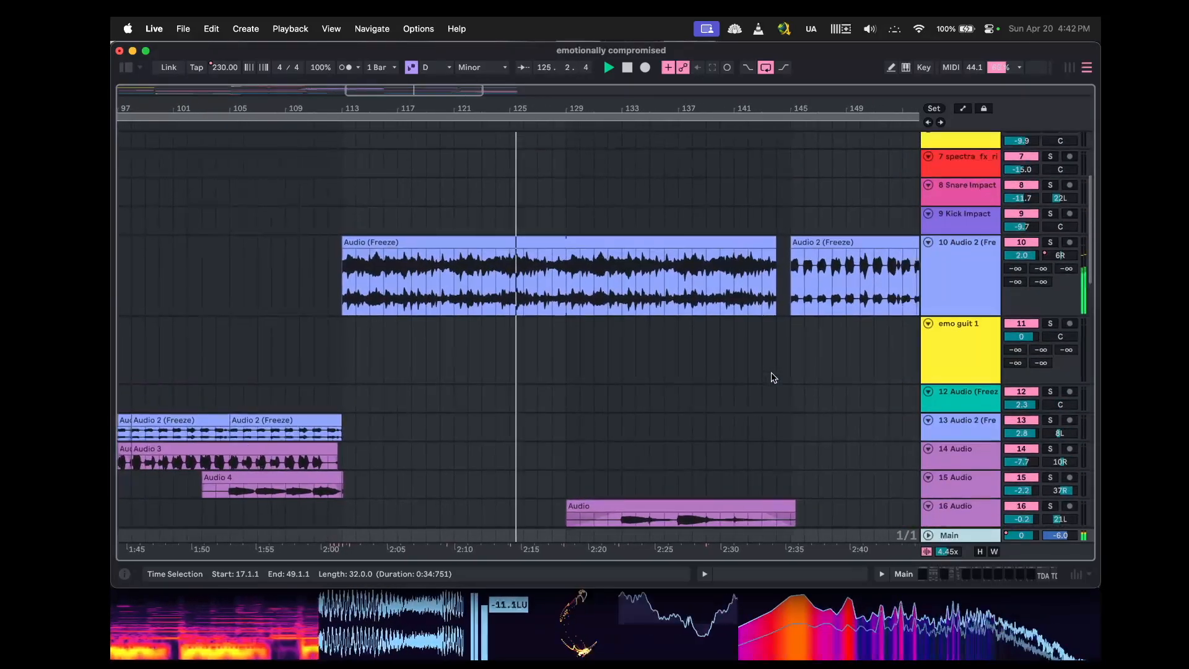
scroll(773, 377, down, 2)
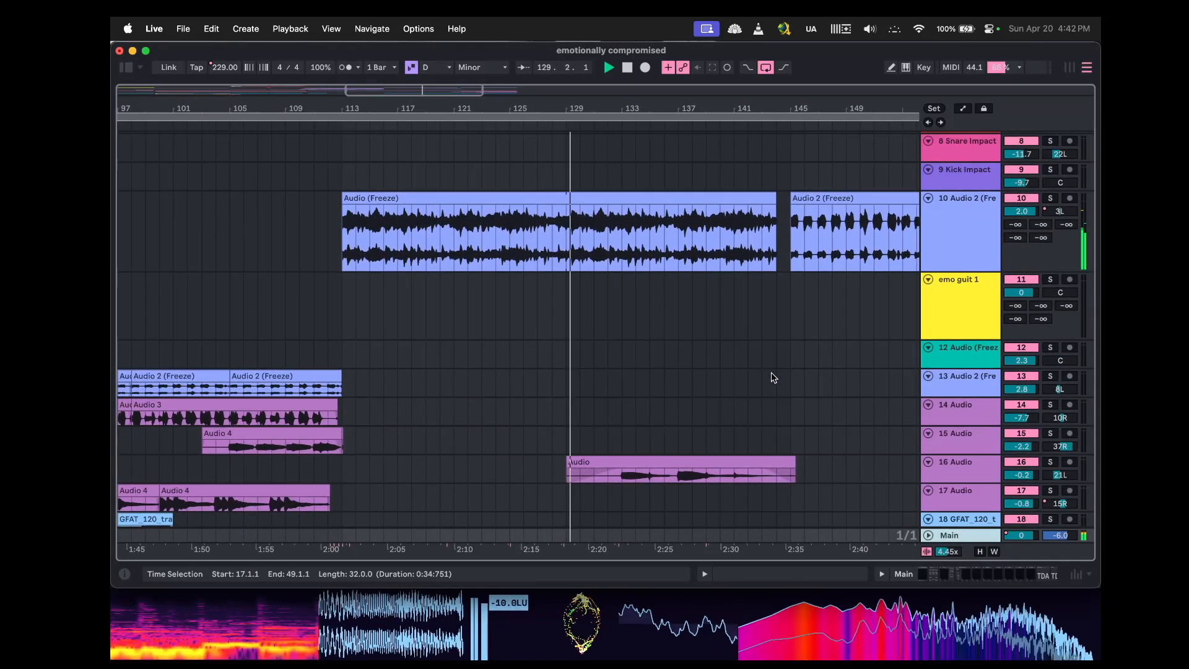
scroll(773, 378, down, 10)
scroll(773, 377, right, 5)
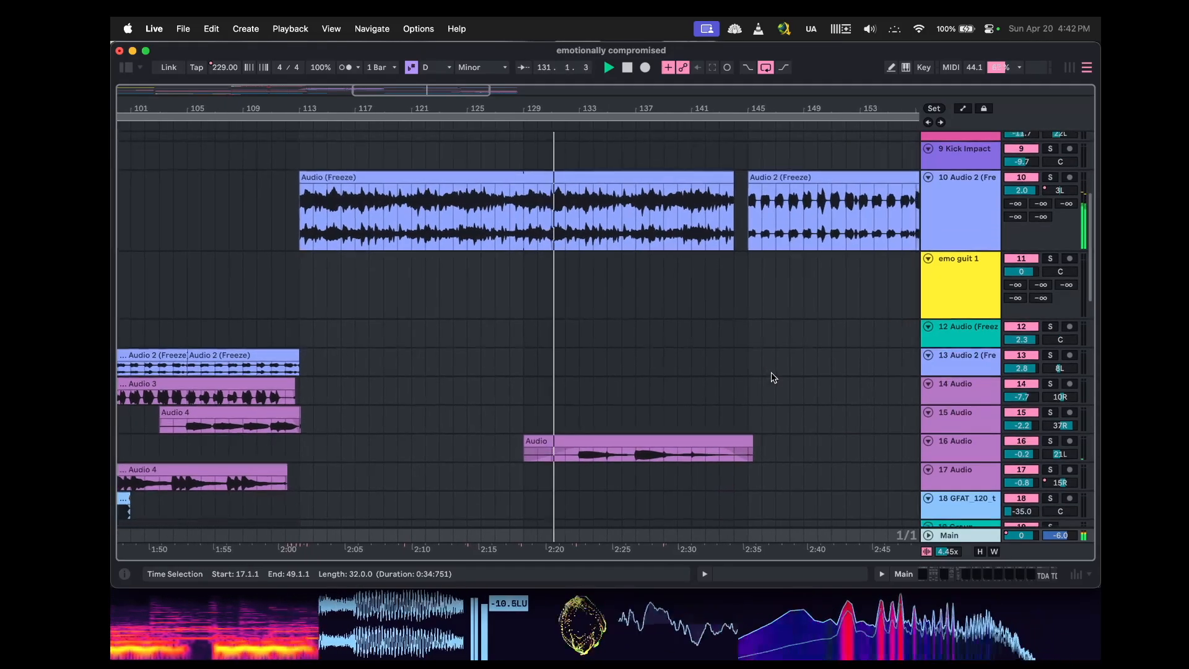
scroll(773, 377, down, 1)
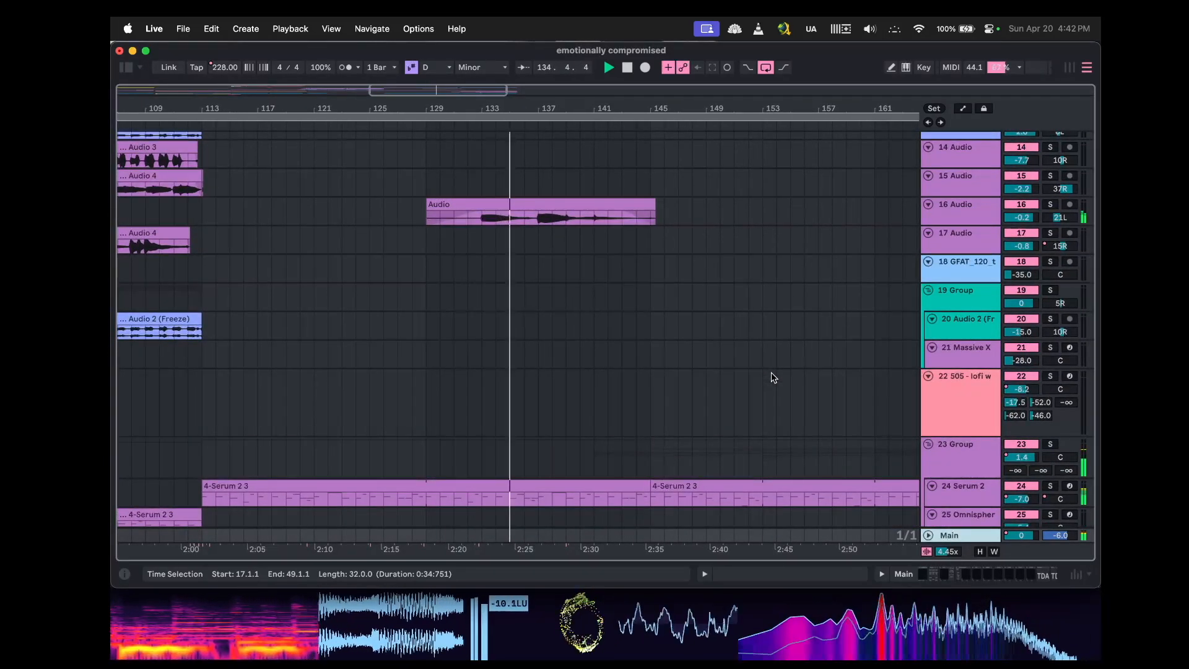
Rename audio track 16 as guit harms.
click(953, 210)
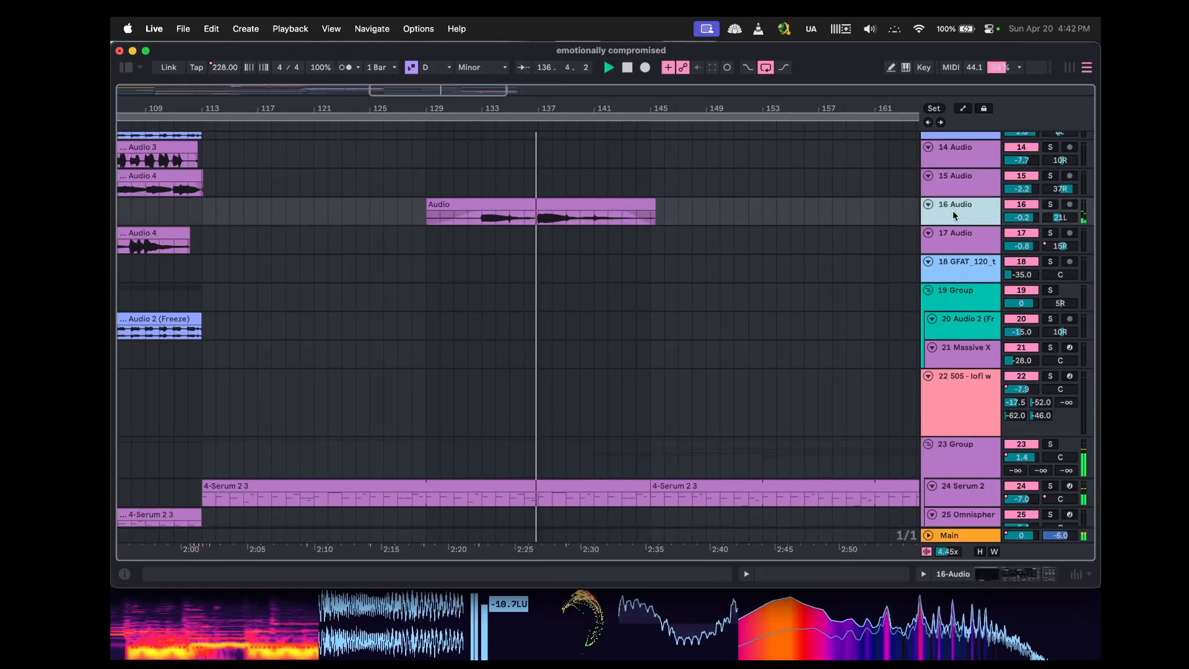
right_click(952, 210)
click(828, 275)
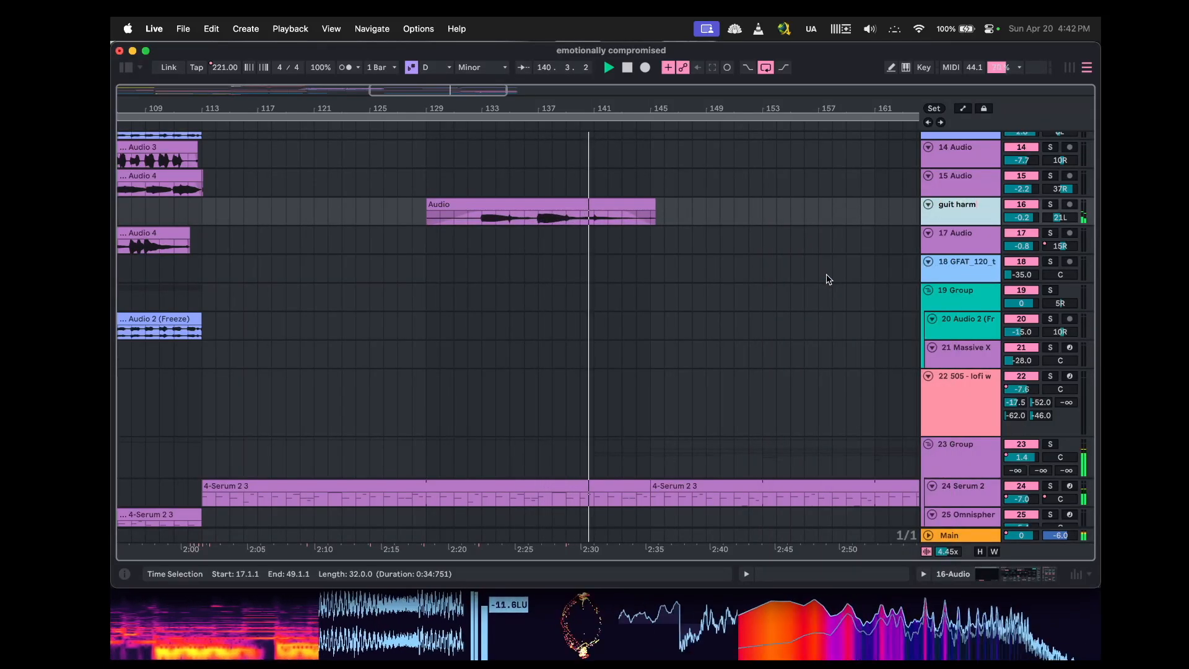
key(Return)
Rename group track 29, which holds the vocal audio tracks, as vocals.
scroll(662, 266, up, 8)
scroll(661, 266, right, 4)
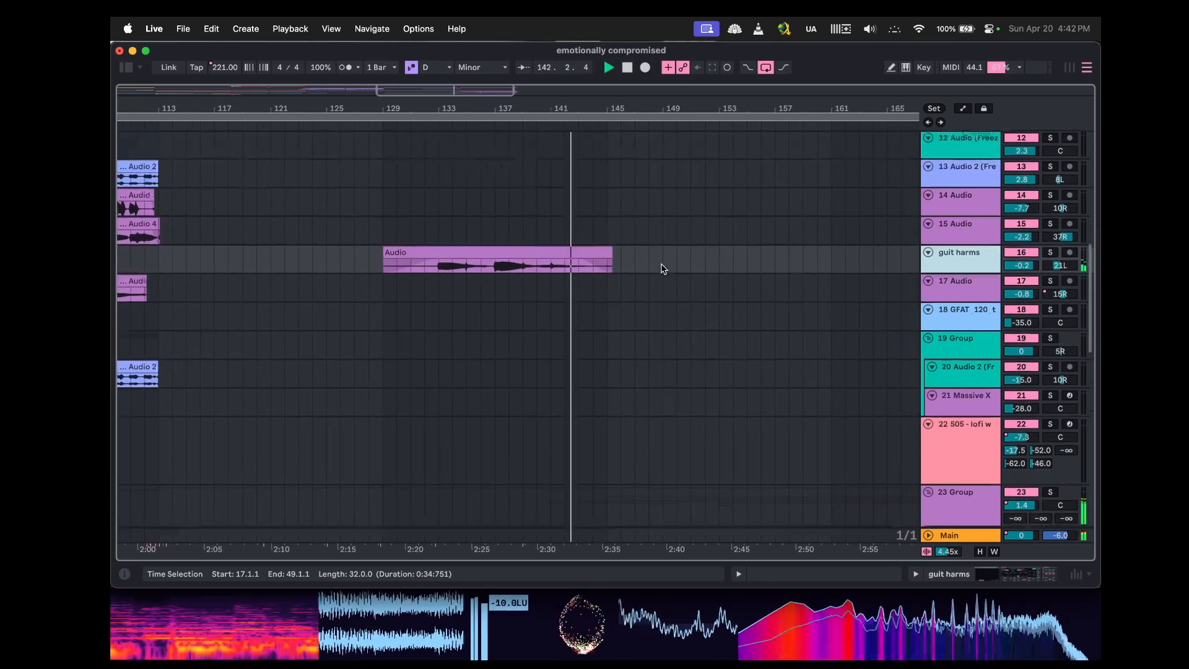
scroll(662, 268, up, 6)
scroll(662, 268, down, 8)
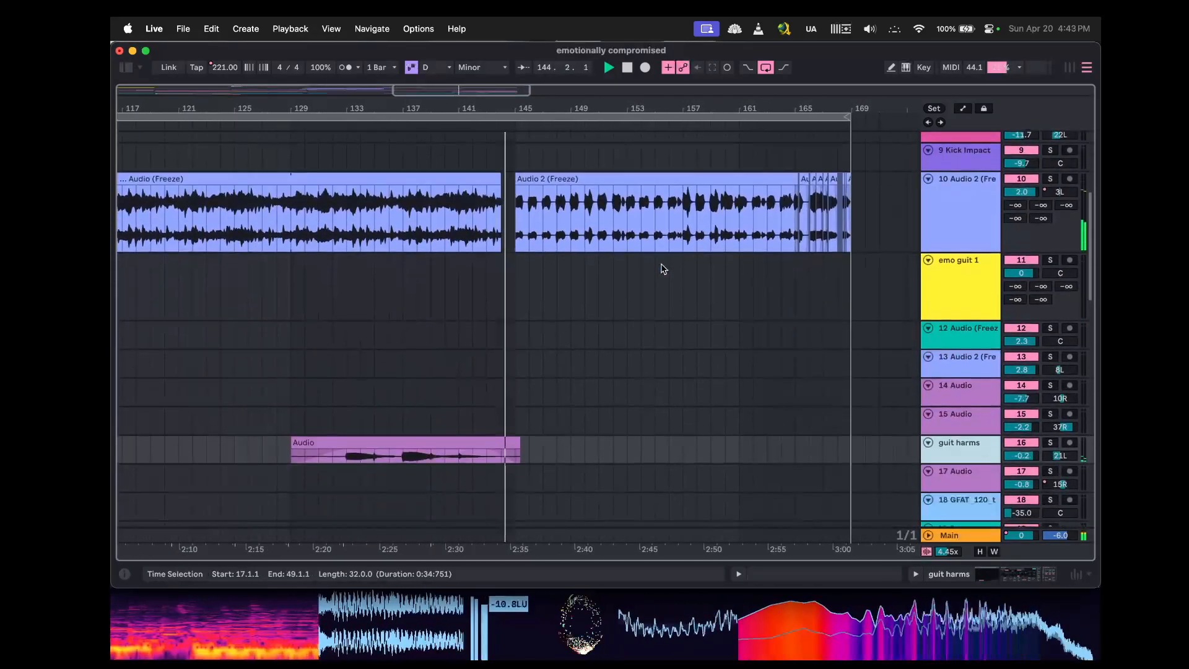
scroll(663, 268, down, 6)
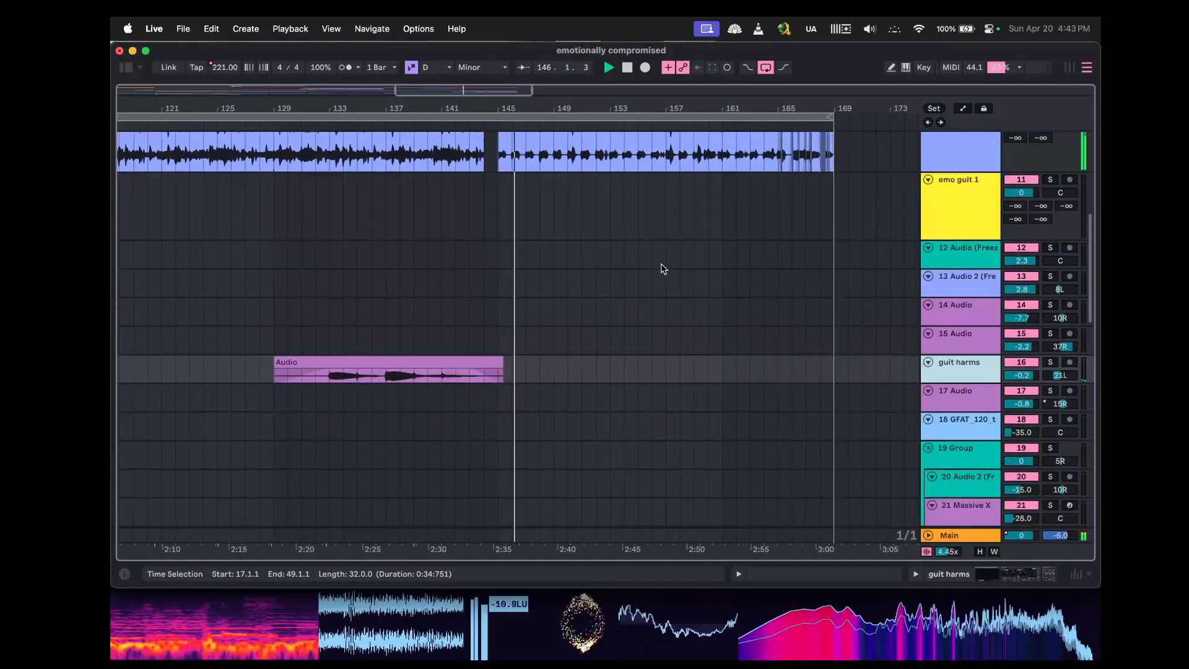
scroll(663, 269, down, 6)
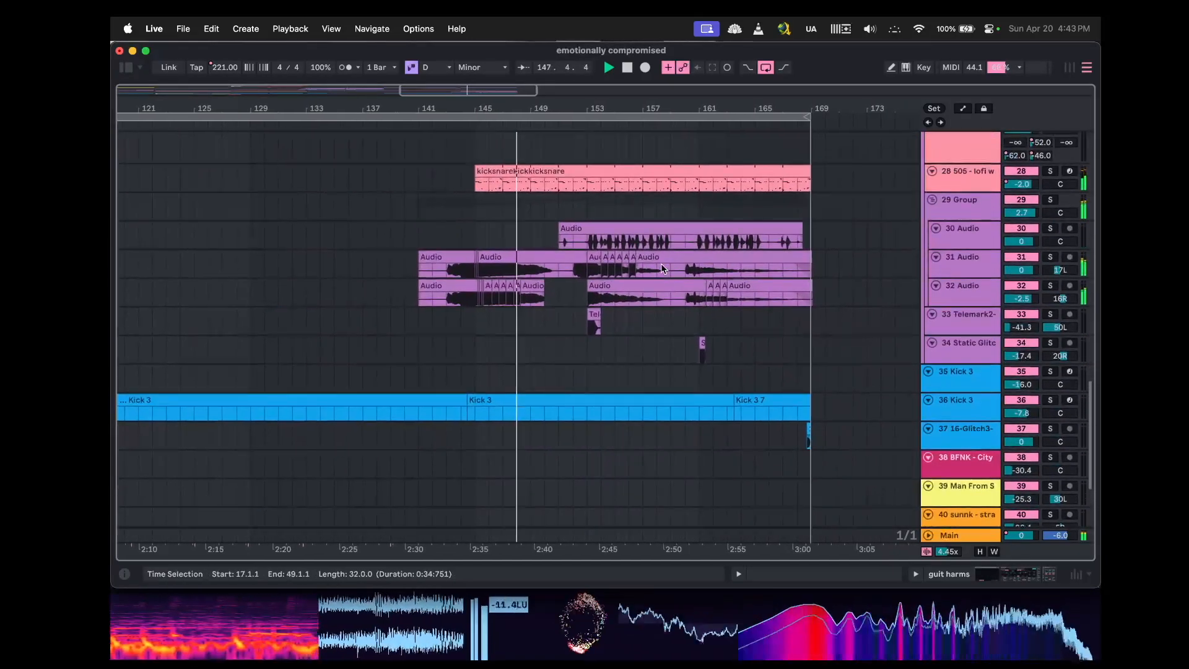
right_click(960, 189)
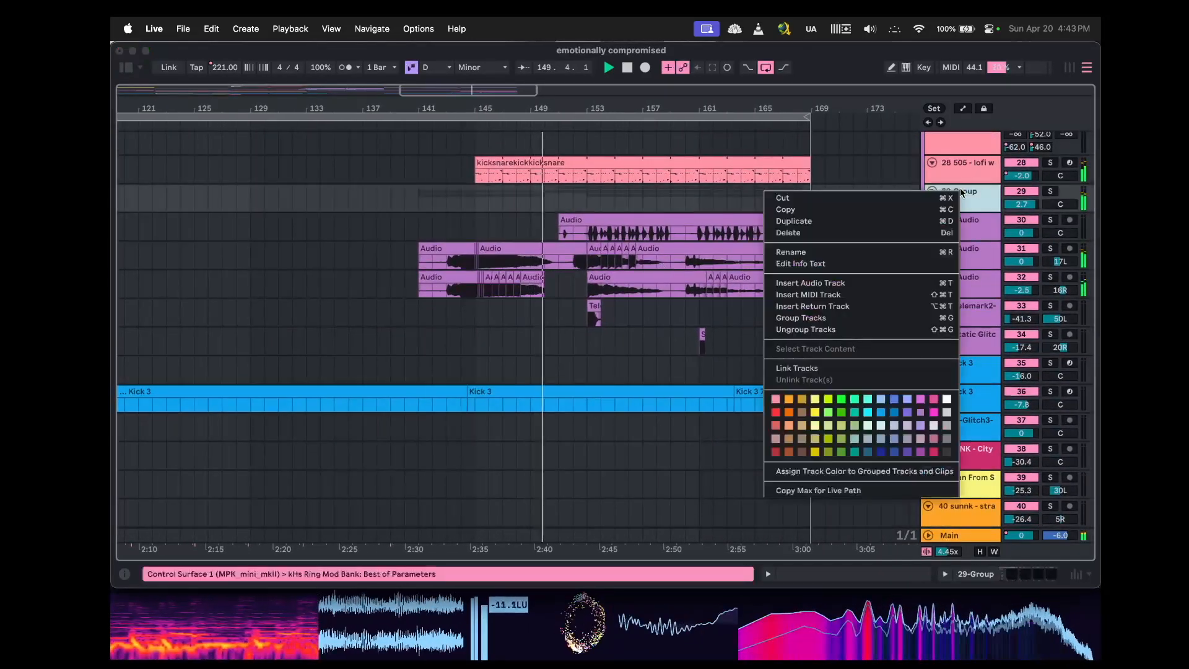
click(806, 252)
text(vocals)
key(Return)
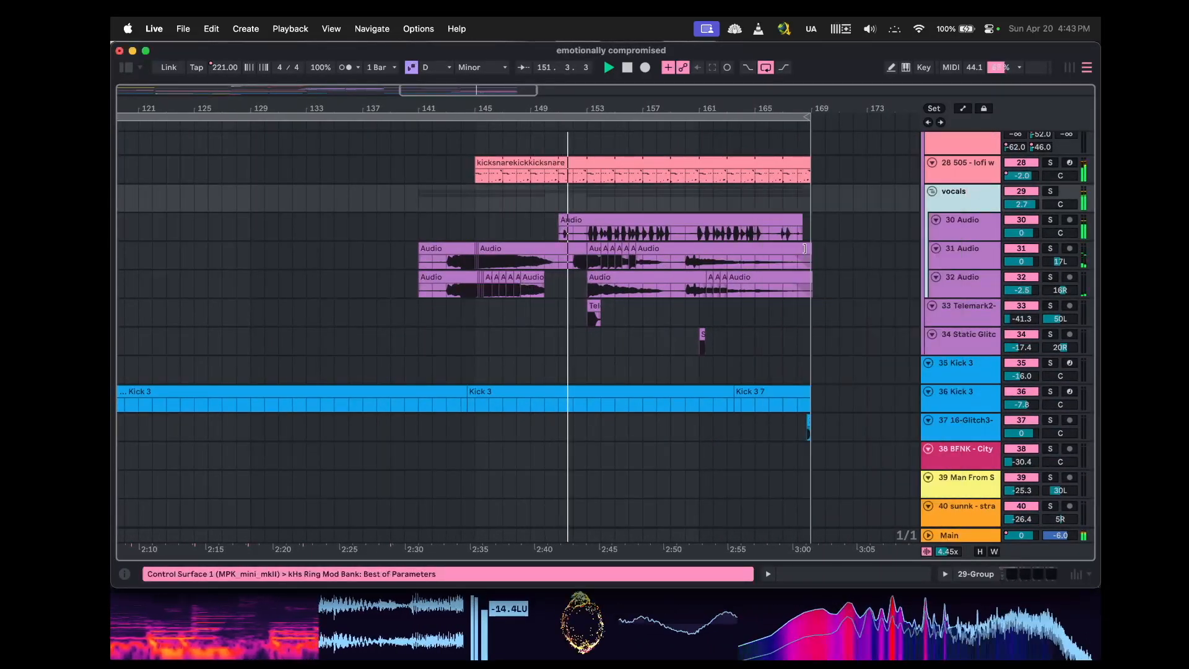
Inspect the device chains of the vocals group and its first two audio tracks.
double_click(960, 198)
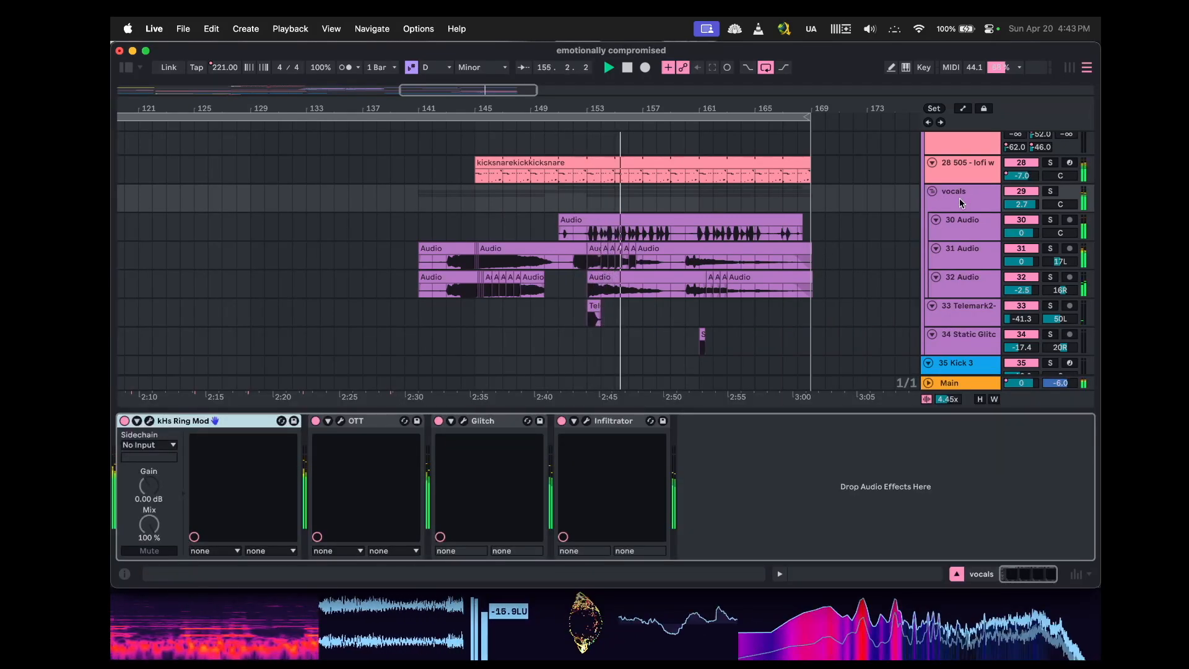
click(962, 218)
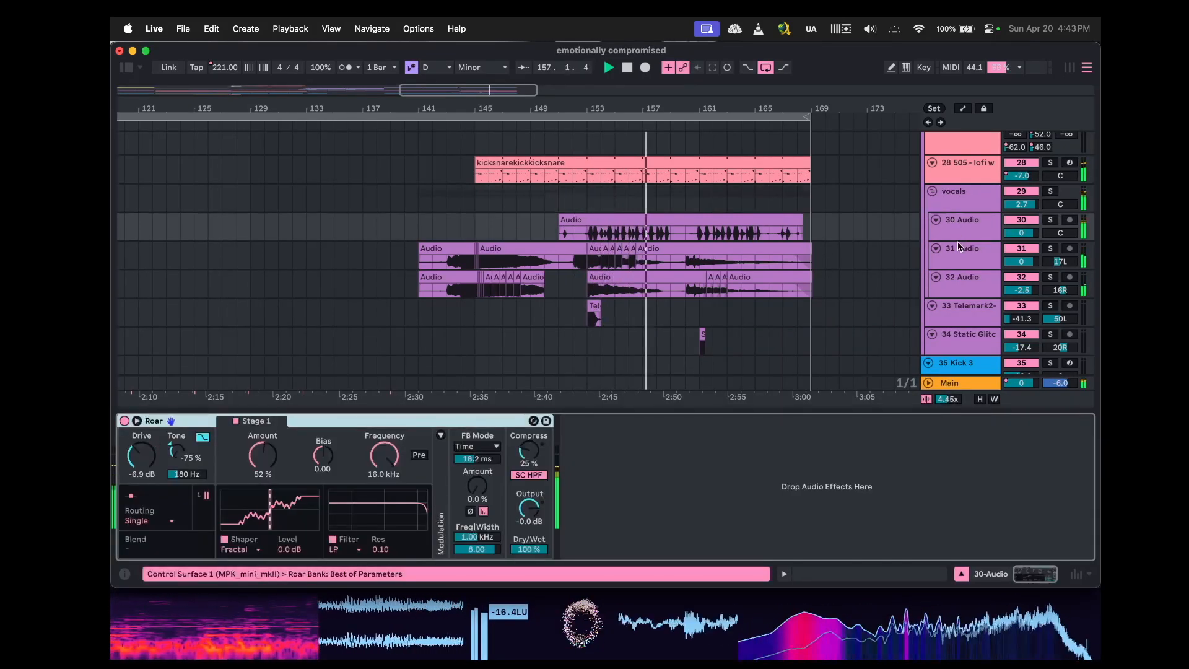
click(958, 247)
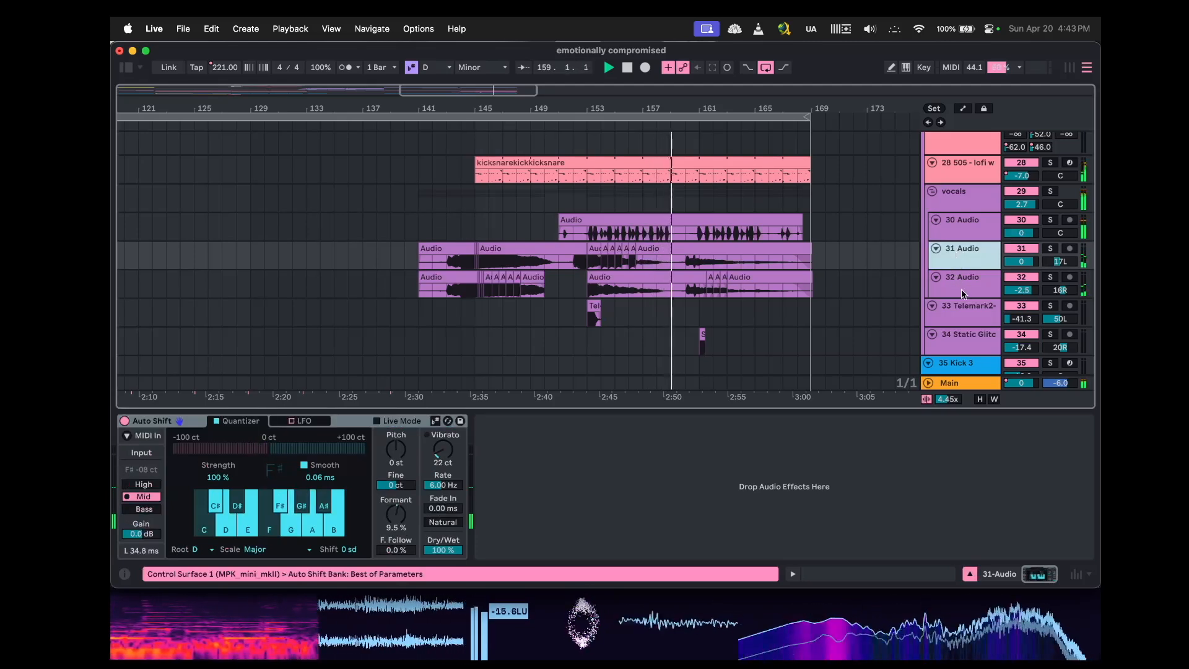
Rename audio track 30 inside the vocals group as beatboxing.
right_click(971, 239)
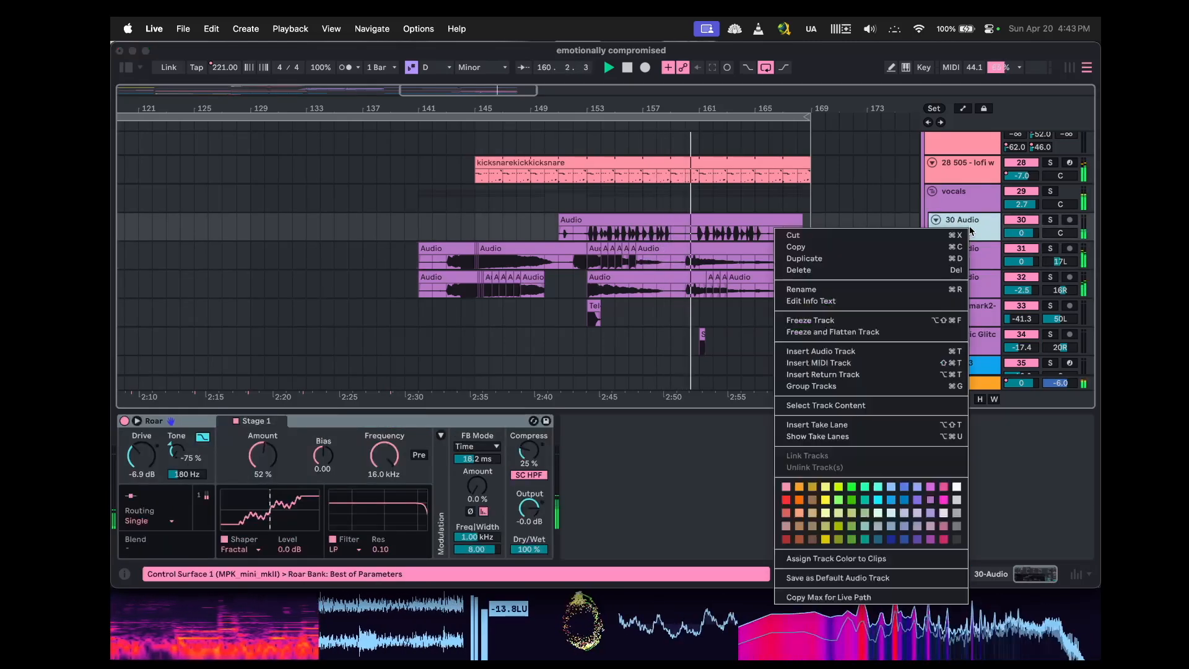
click(849, 295)
key(BackSpace)
text(beatbox)
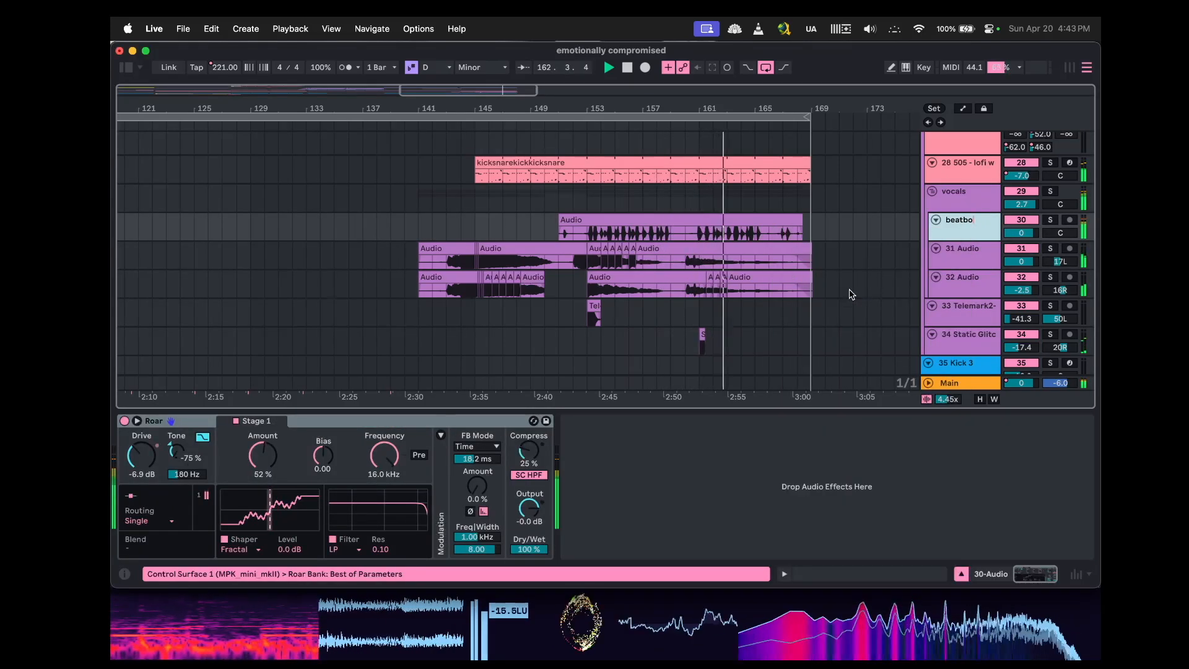
key(Return)
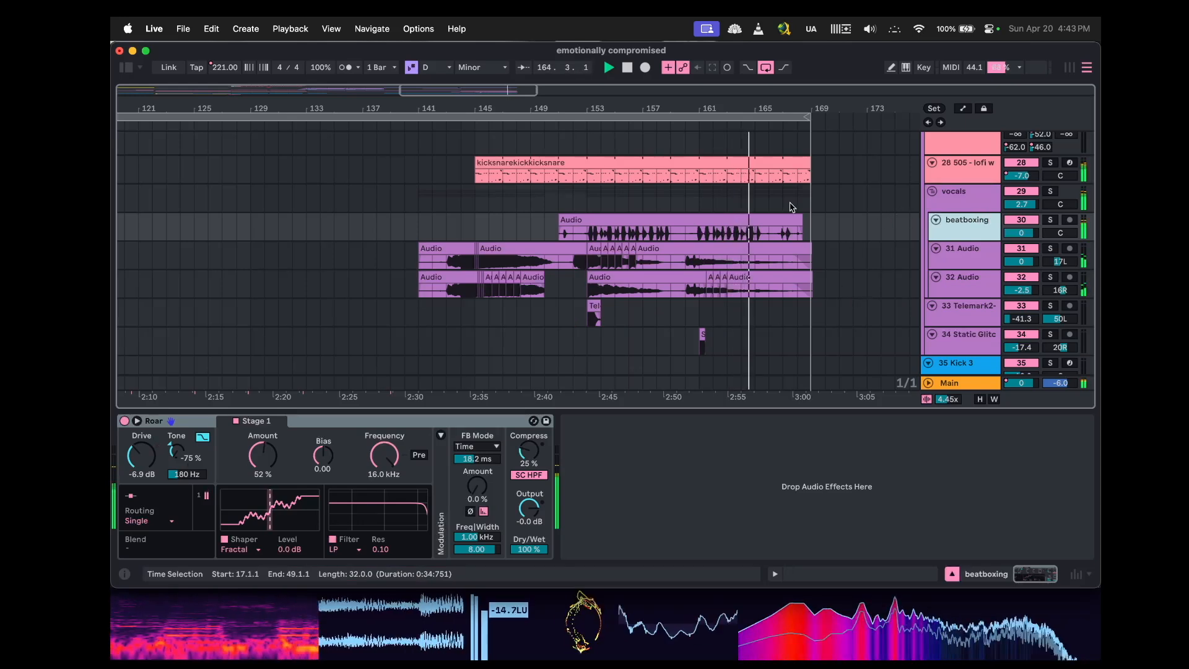
Scroll back through the arrangement to review the lower tracks from the start of the song.
scroll(846, 211, down, 2)
scroll(845, 208, down, 3)
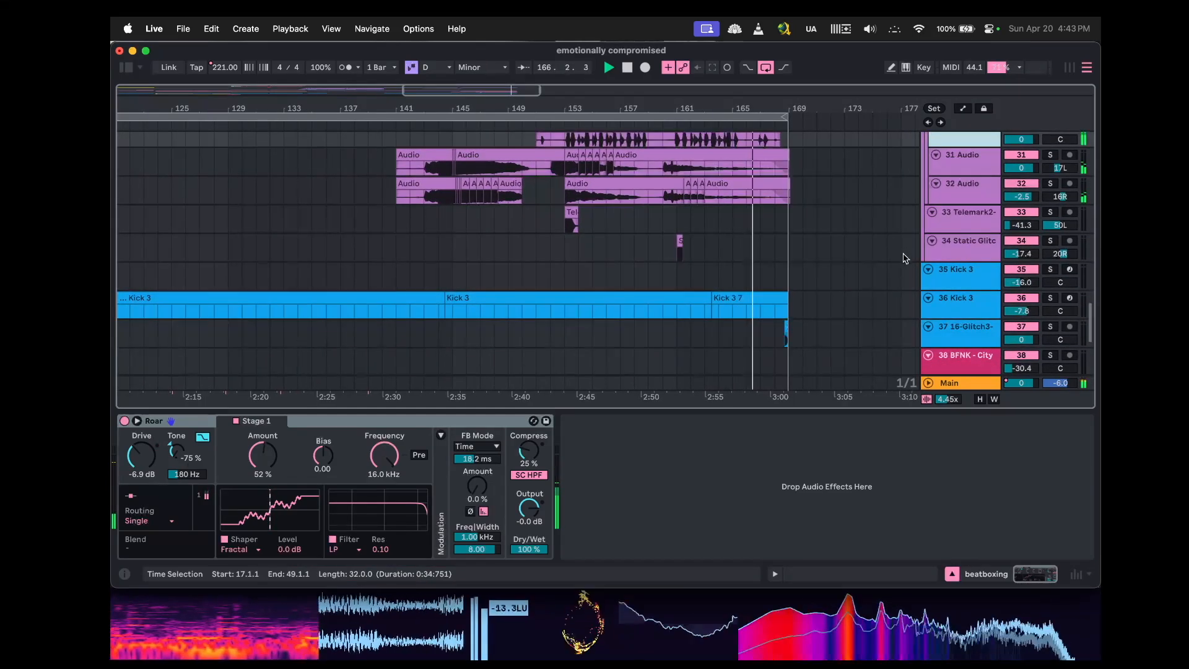
scroll(861, 276, up, 5)
scroll(865, 280, up, 1)
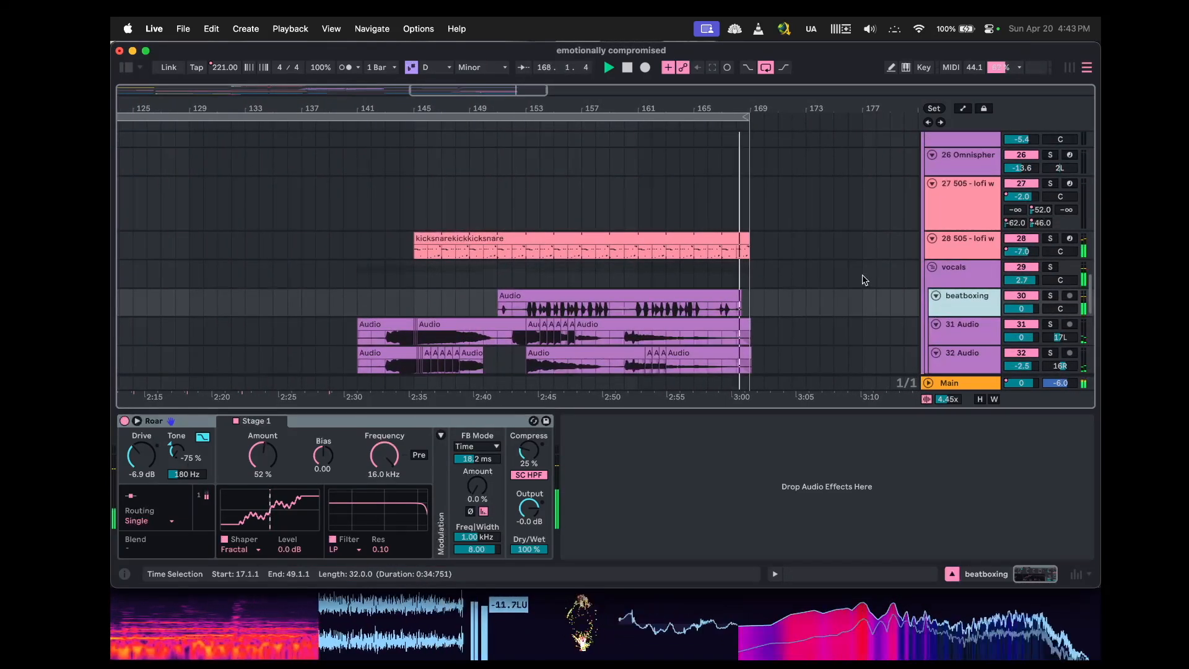
scroll(733, 281, left, 10)
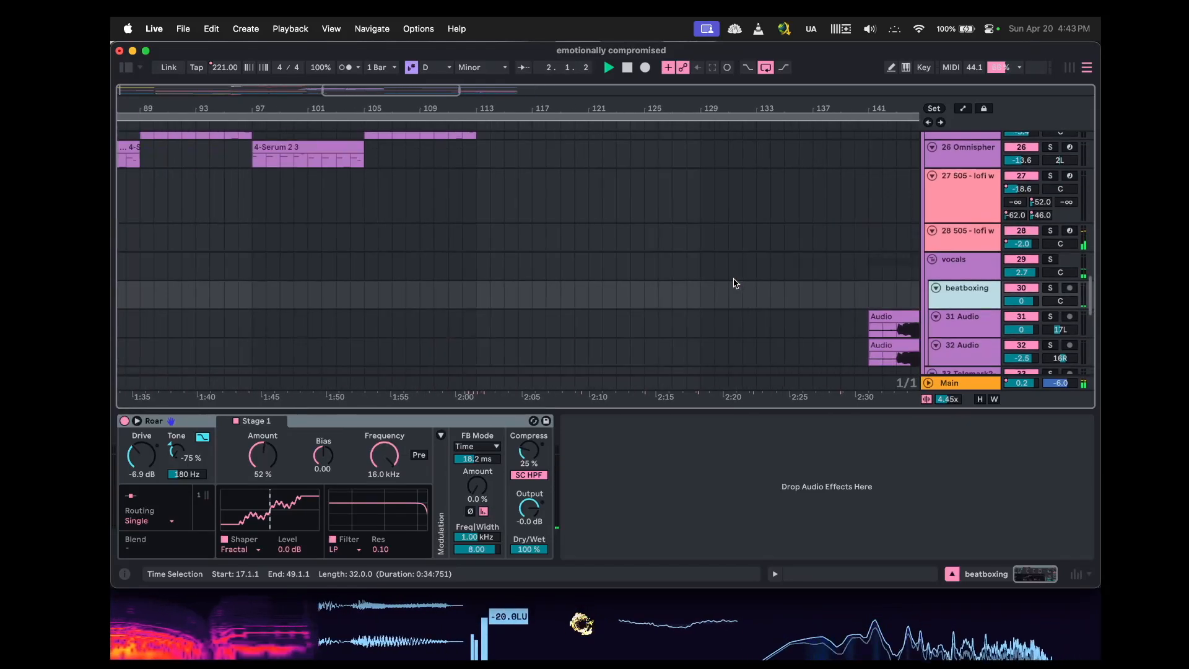
scroll(532, 224, left, 15)
scroll(532, 224, down, 6)
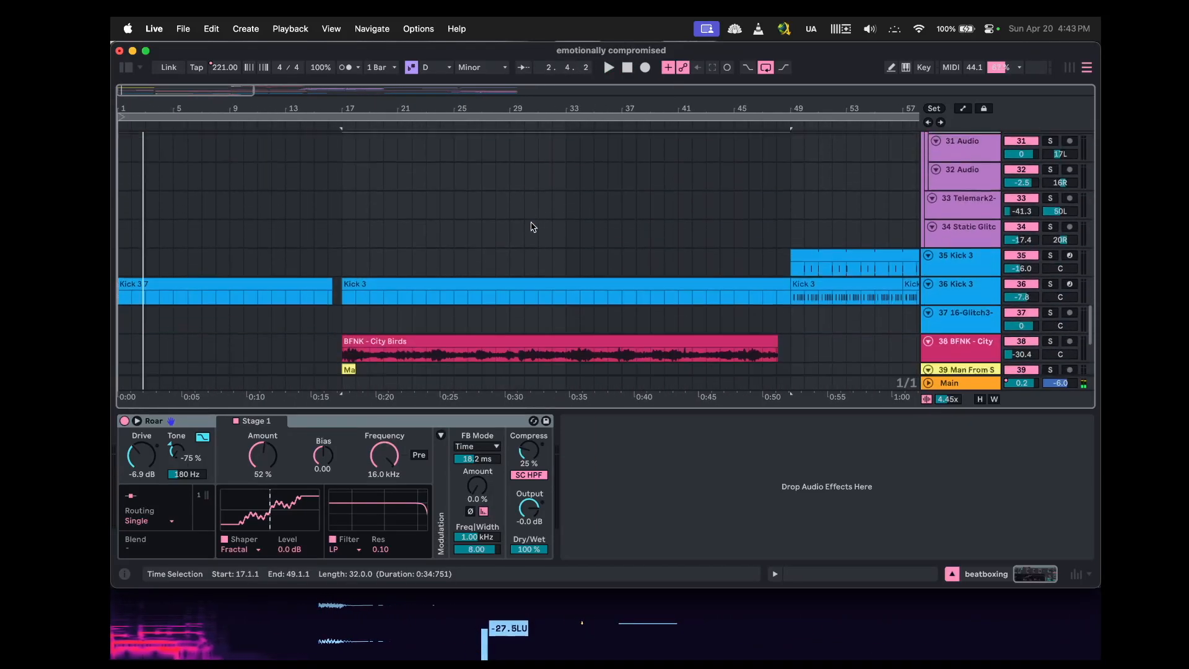
mouse_move(127, 571)
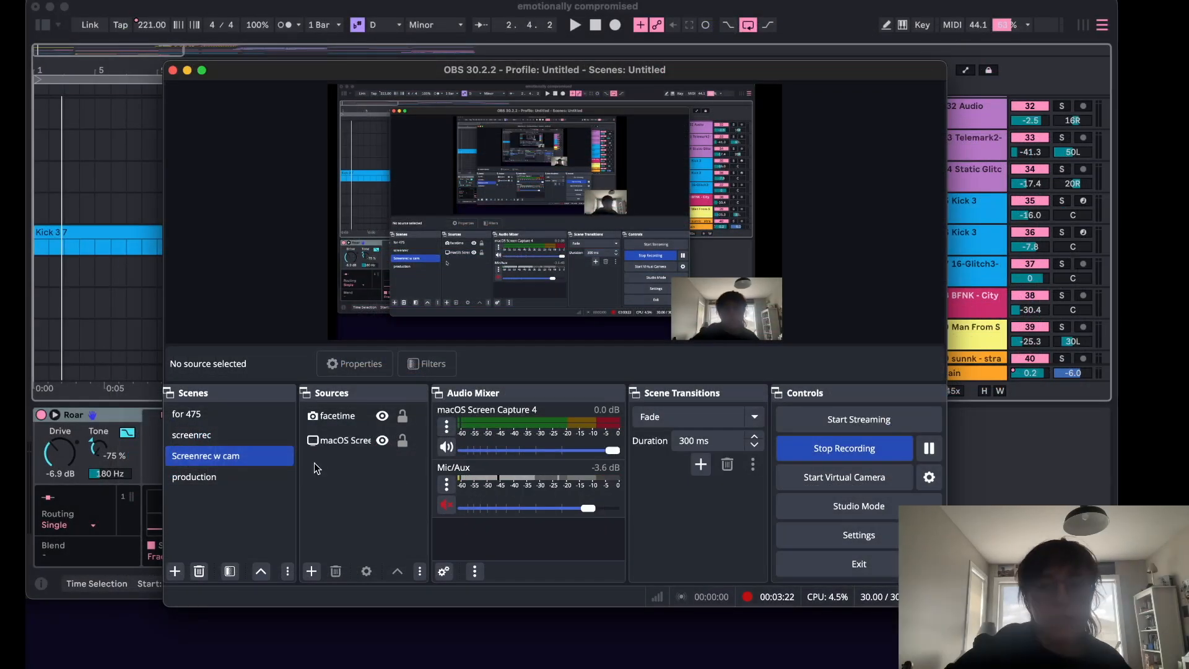
click(446, 505)
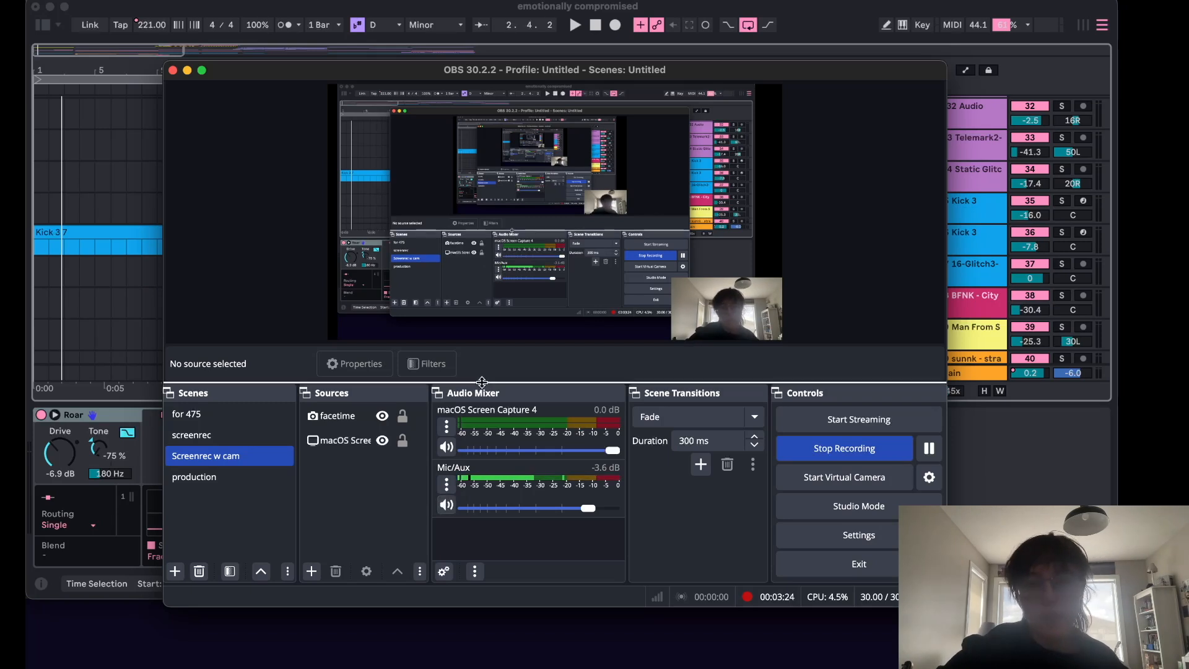
click(994, 453)
Open the Serum 2 track's instrument window to examine its patch, then close it.
scroll(425, 214, up, 2)
scroll(425, 214, down, 5)
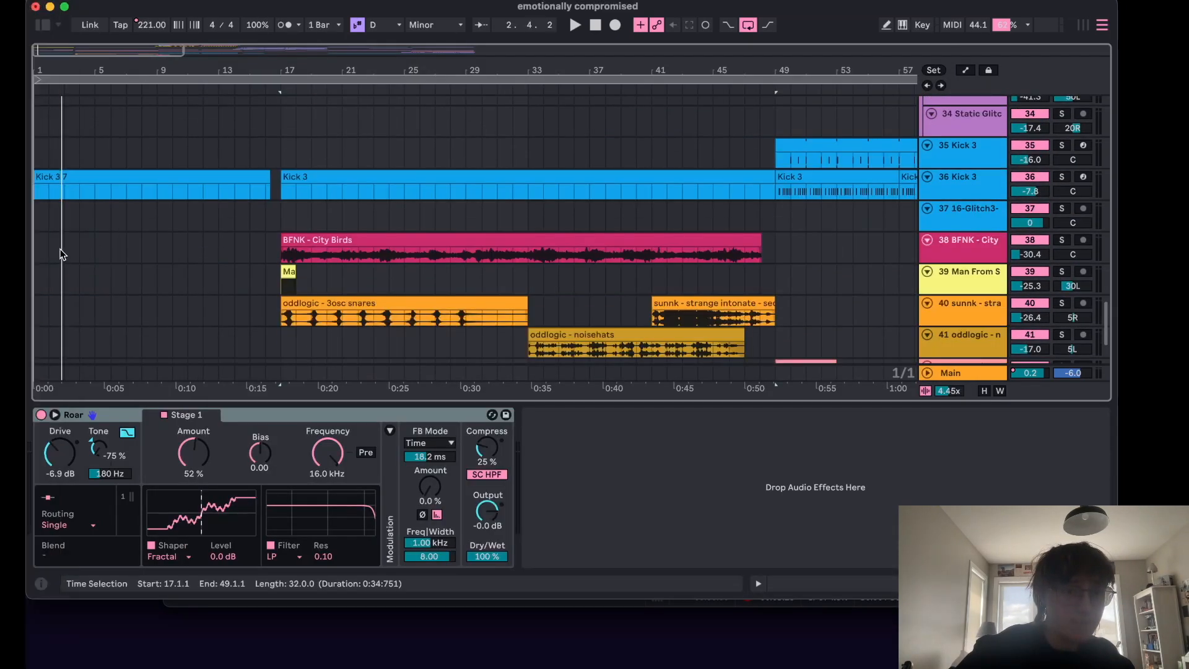
click(41, 251)
scroll(107, 201, up, 15)
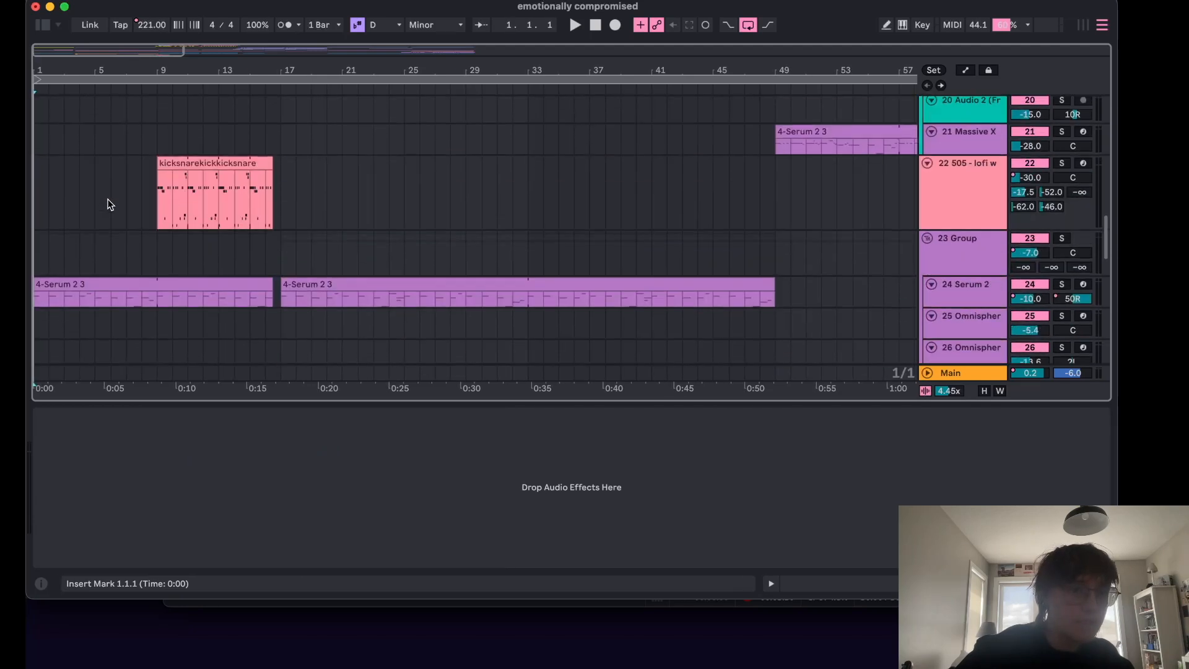
scroll(109, 204, up, 2)
scroll(109, 205, down, 1)
click(958, 299)
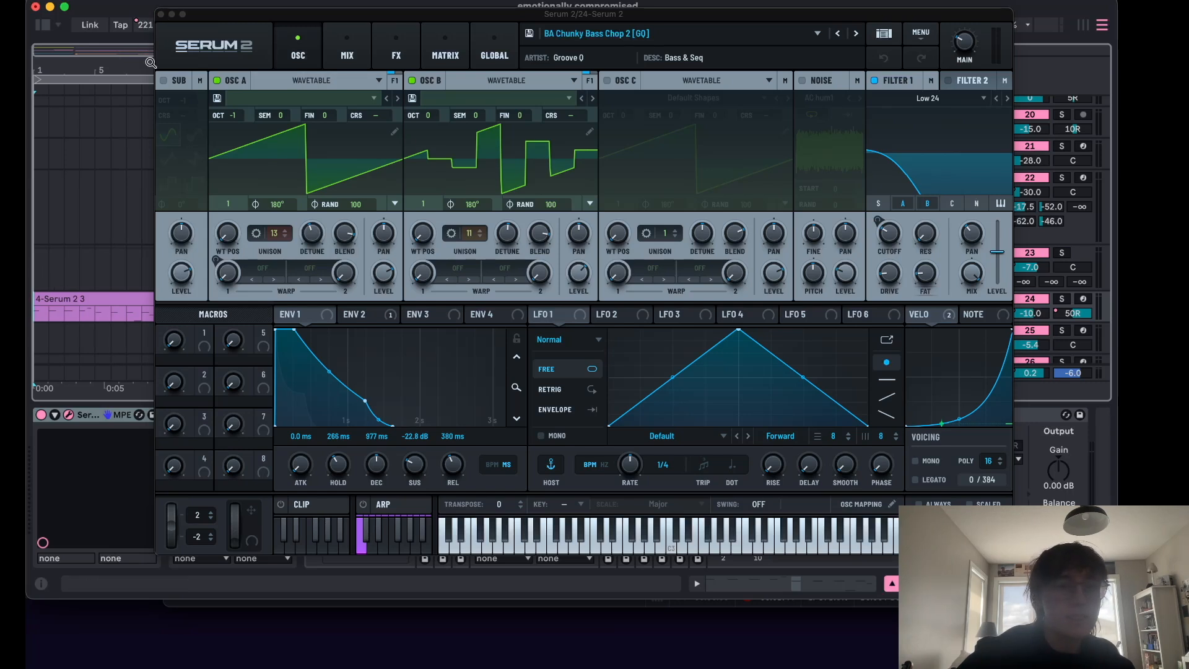
click(161, 14)
Open the first Serum 2 clip to examine its MIDI notes, then close the detail view.
double_click(102, 300)
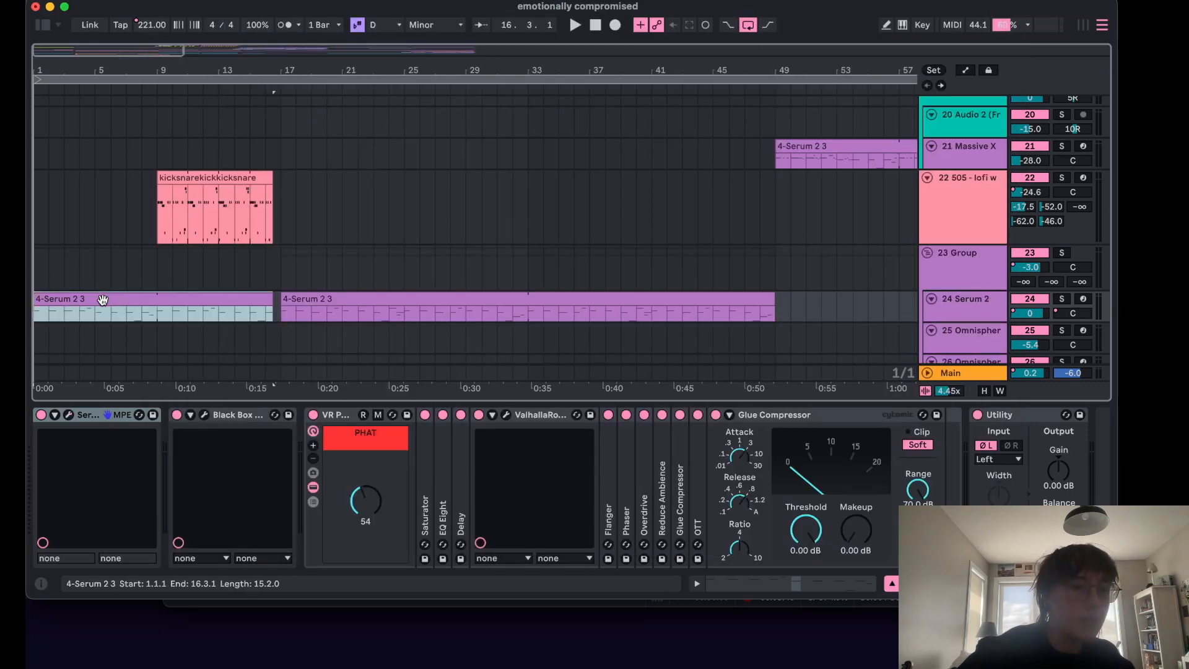
scroll(657, 422, up, 3)
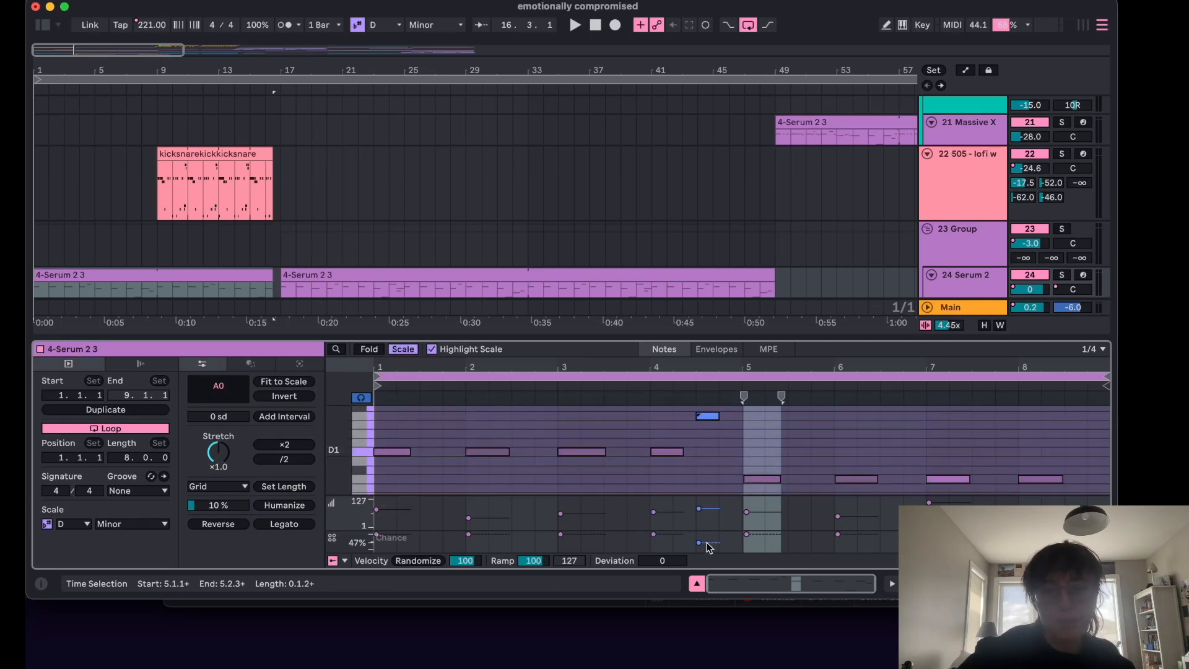
scroll(1050, 459, down, 5)
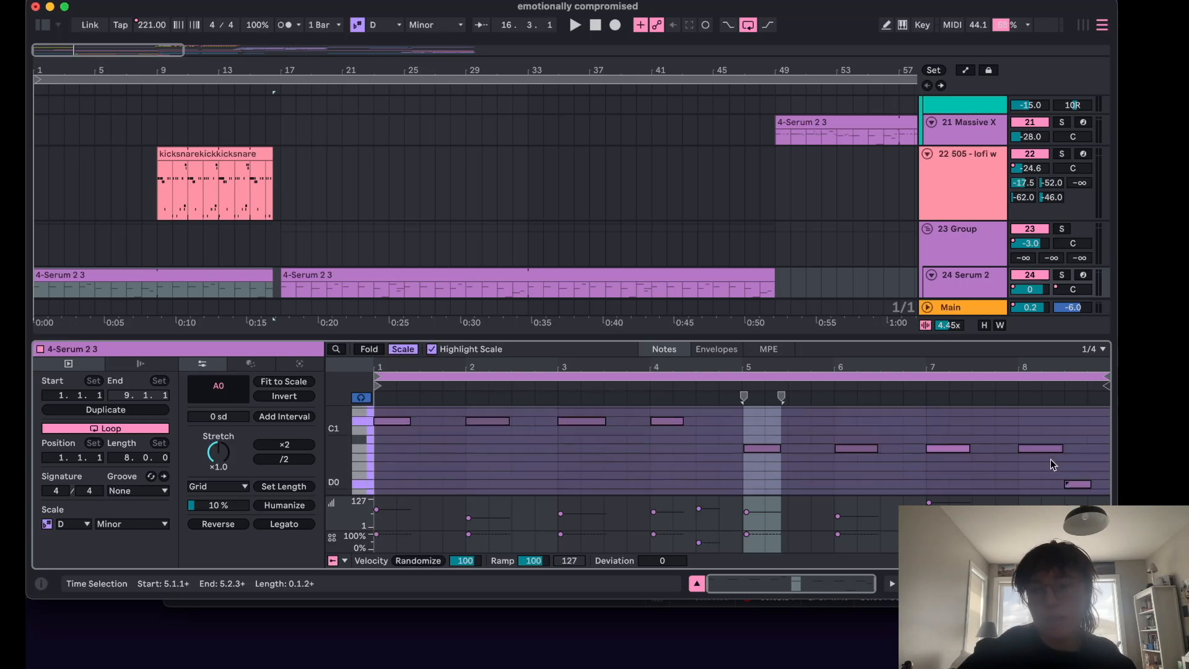
click(697, 584)
Select the first emo guit 1 clip at the start of the song.
scroll(349, 291, up, 5)
scroll(350, 295, up, 5)
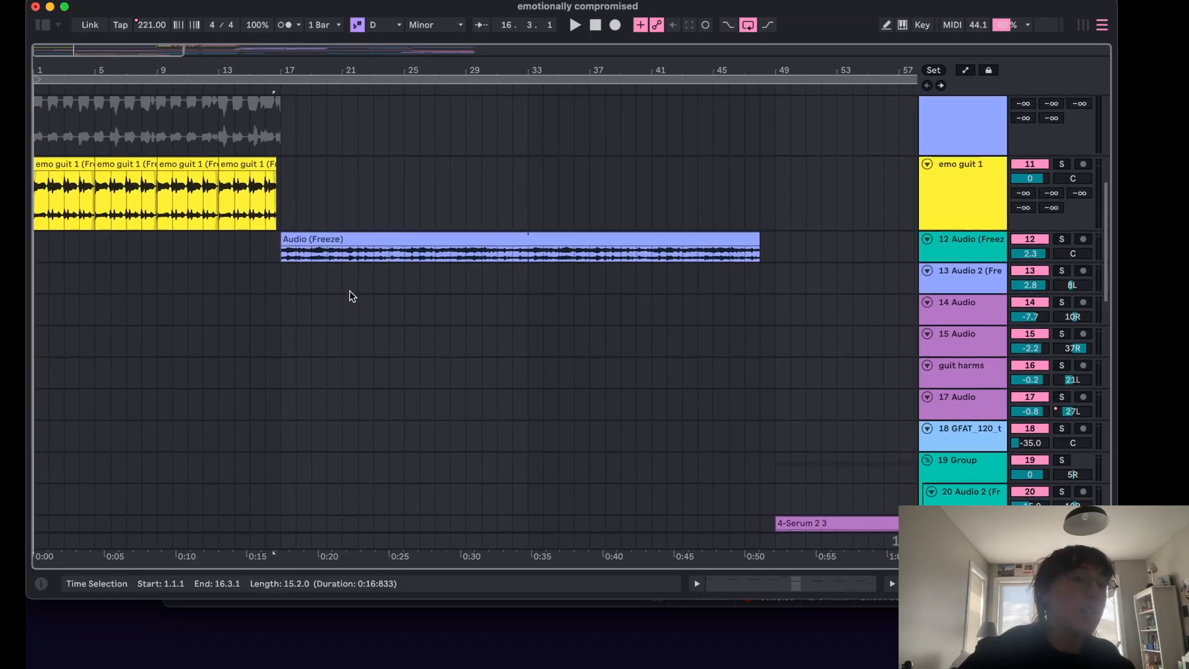
click(59, 169)
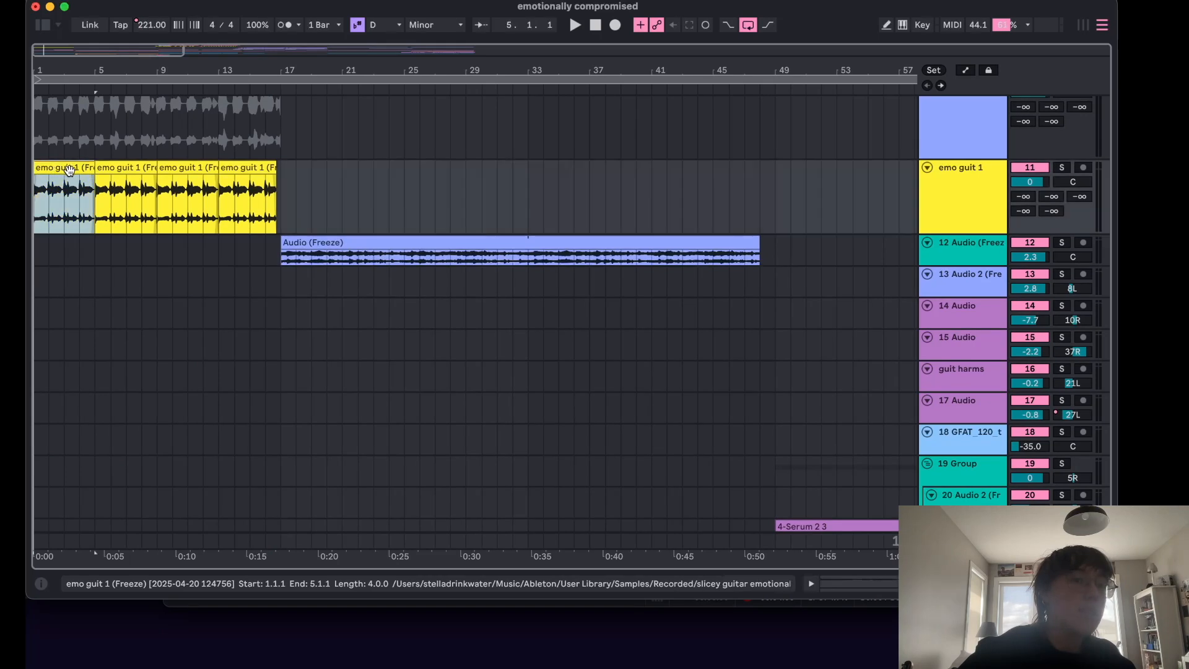
Solo the 12 Audio (Freeze) track and play it back from bar 17.
scroll(316, 225, up, 2)
click(285, 263)
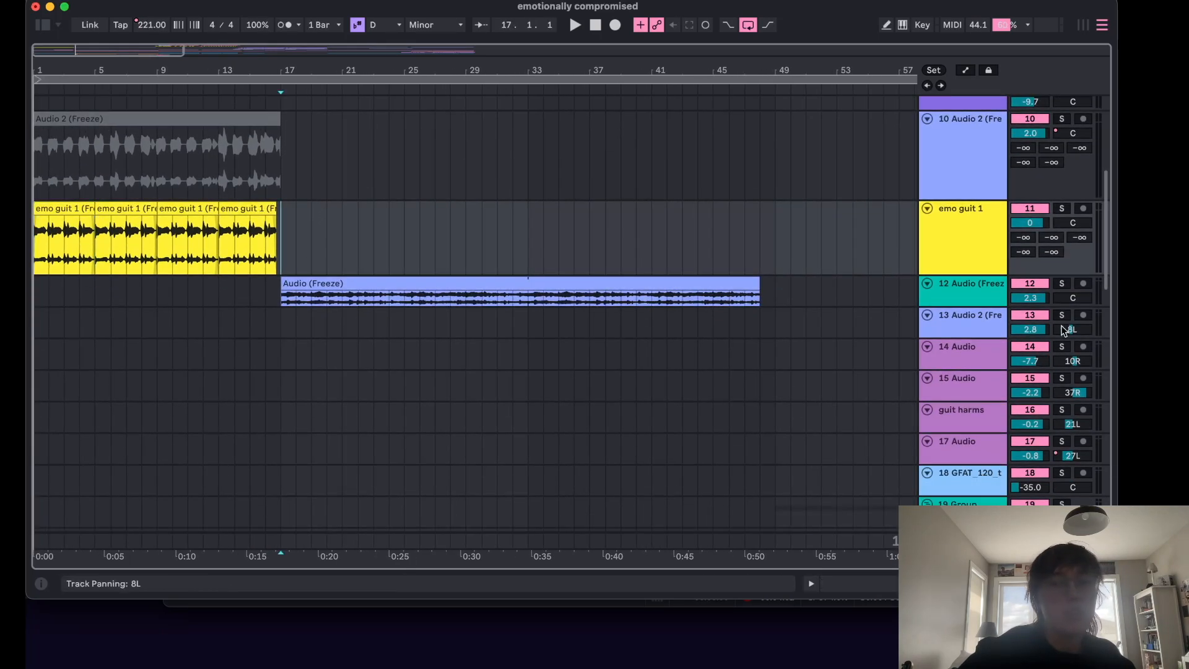
click(1061, 284)
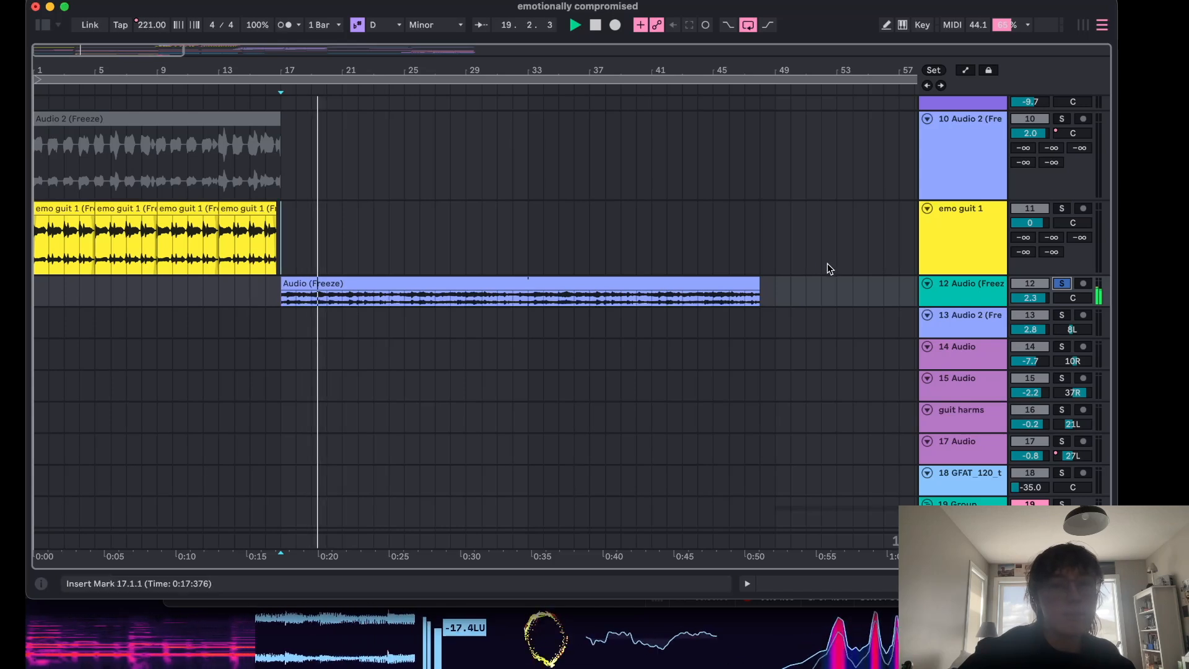
scroll(799, 255, up, 1)
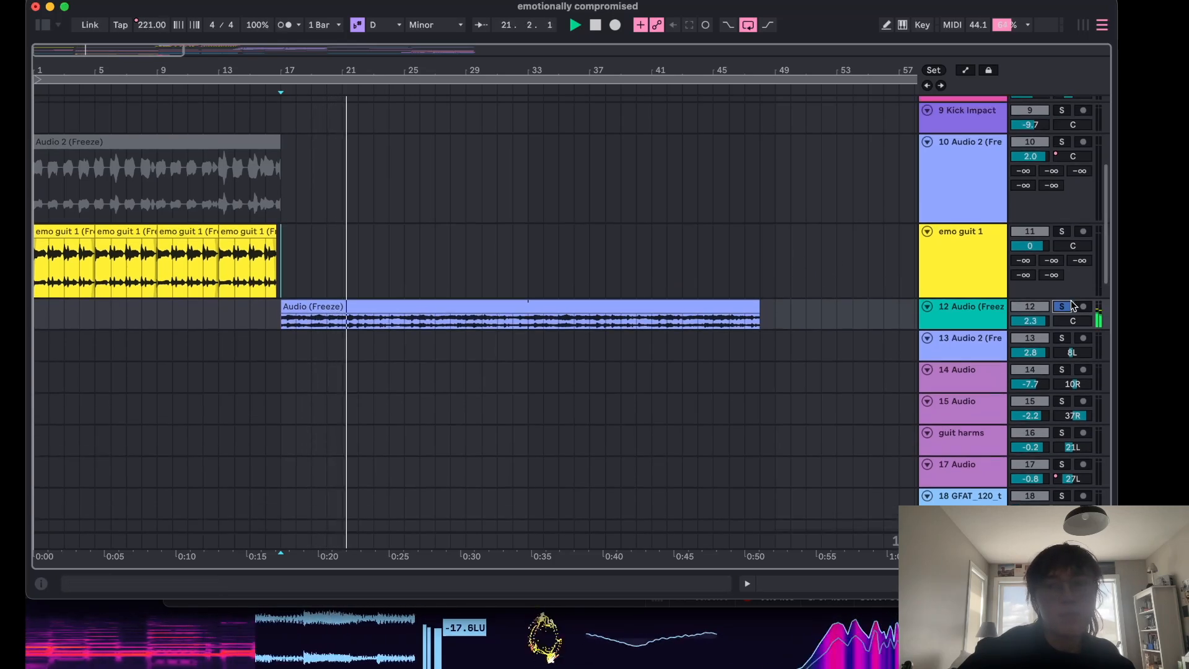
key(space)
scroll(334, 216, up, 2)
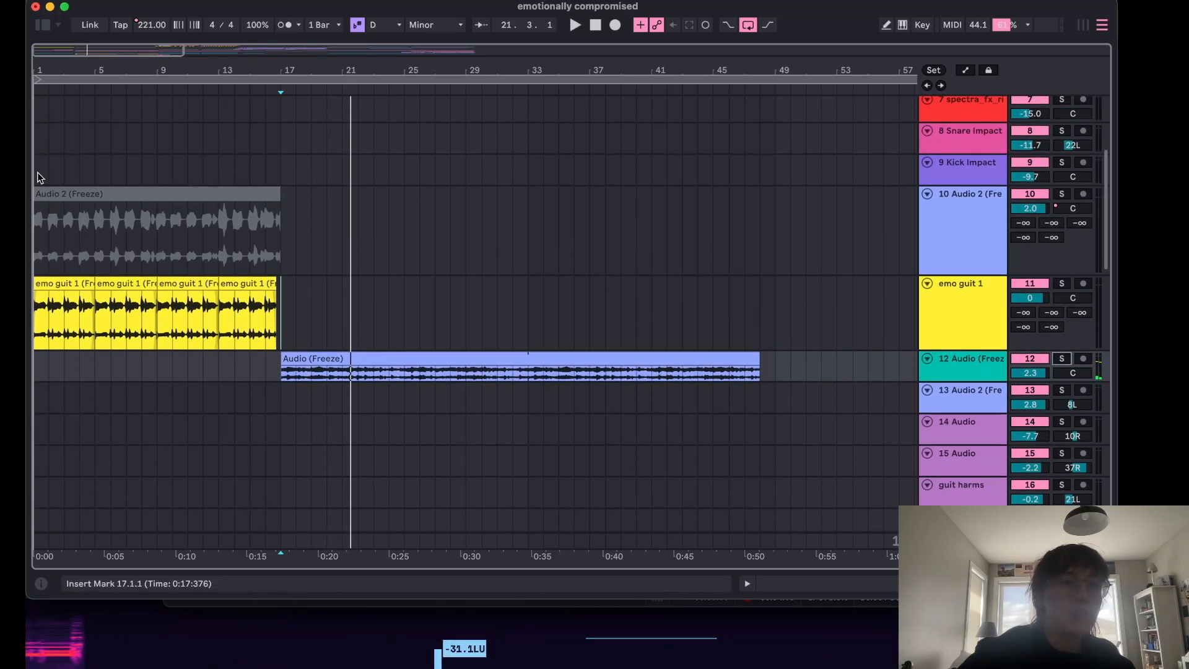
Return to the song start, select the 10 Audio 2 track and solo it.
click(36, 173)
click(985, 234)
click(1062, 195)
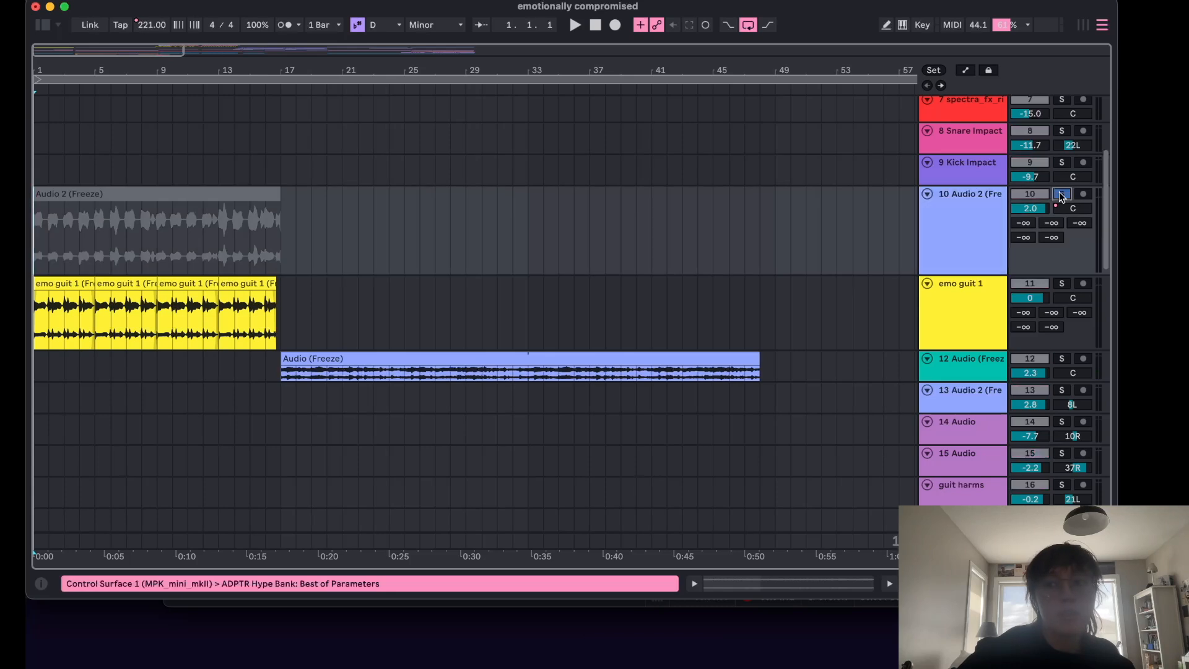
Delete the Audio 2 (Freeze) clip and undo the deletion.
click(217, 199)
key(Delete)
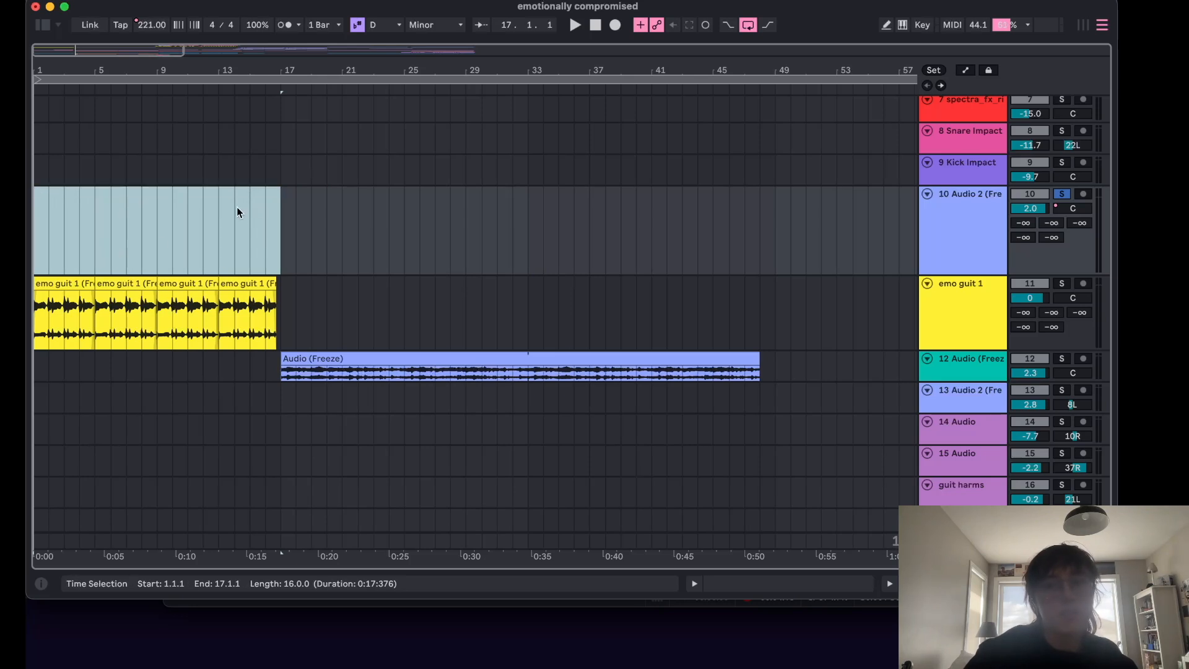
key(super+z)
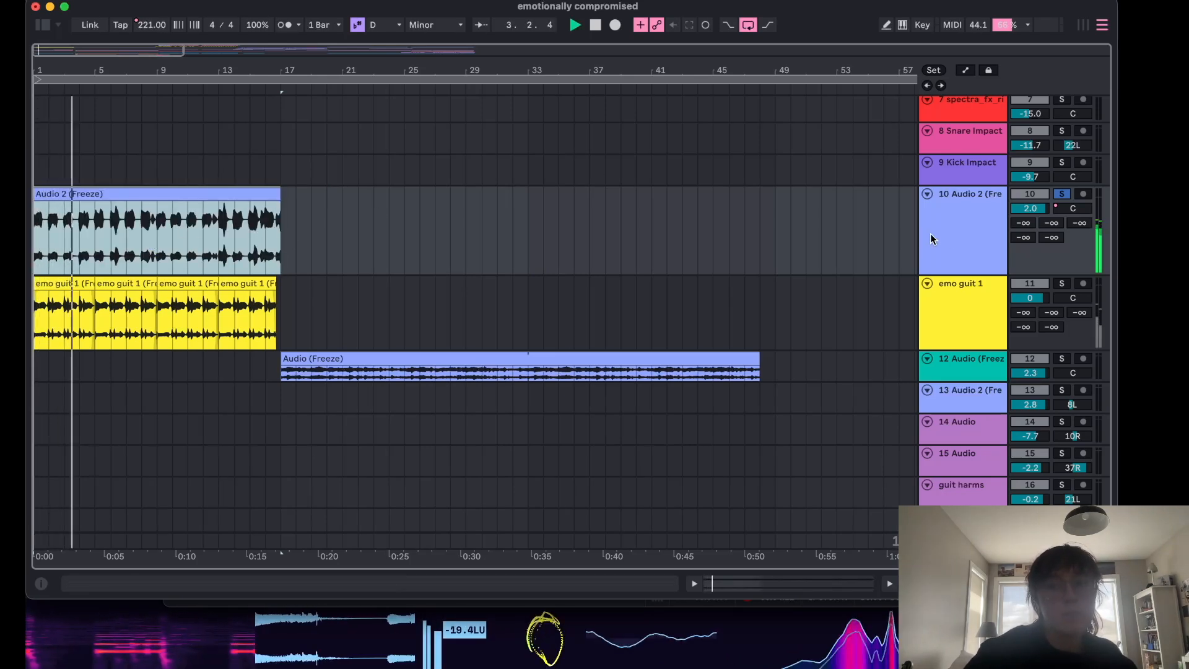
Open the 10 Audio 2 track's device chain and inspect the MTransient and ADPTR Hype plugin windows during playback.
double_click(955, 237)
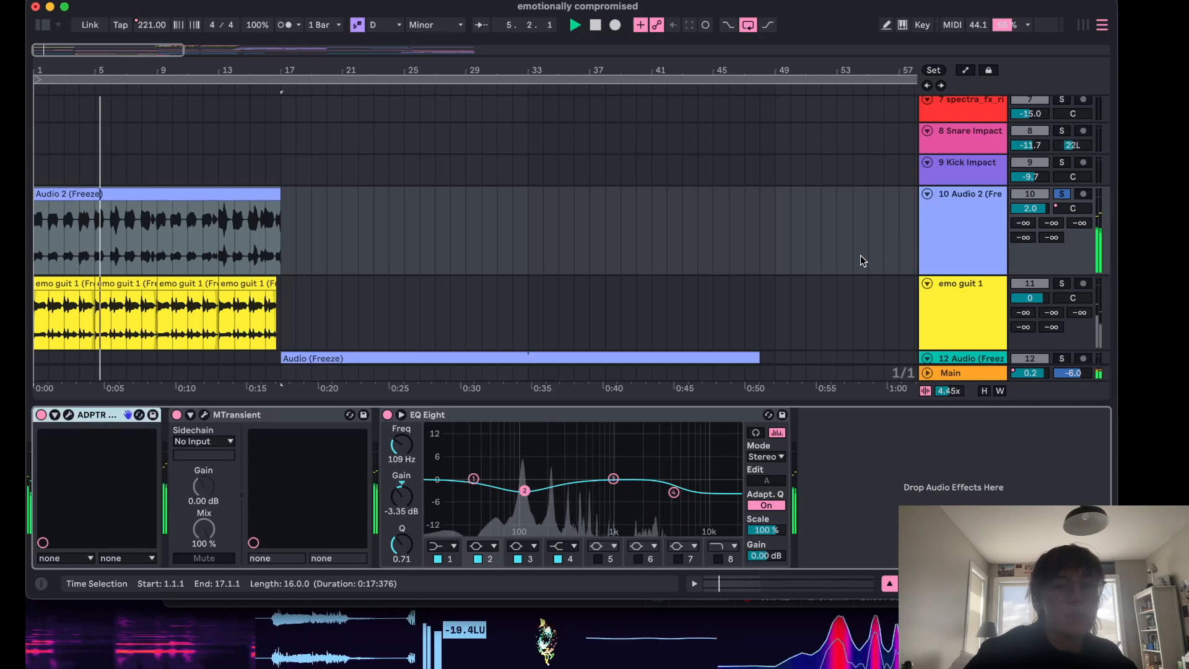
click(203, 416)
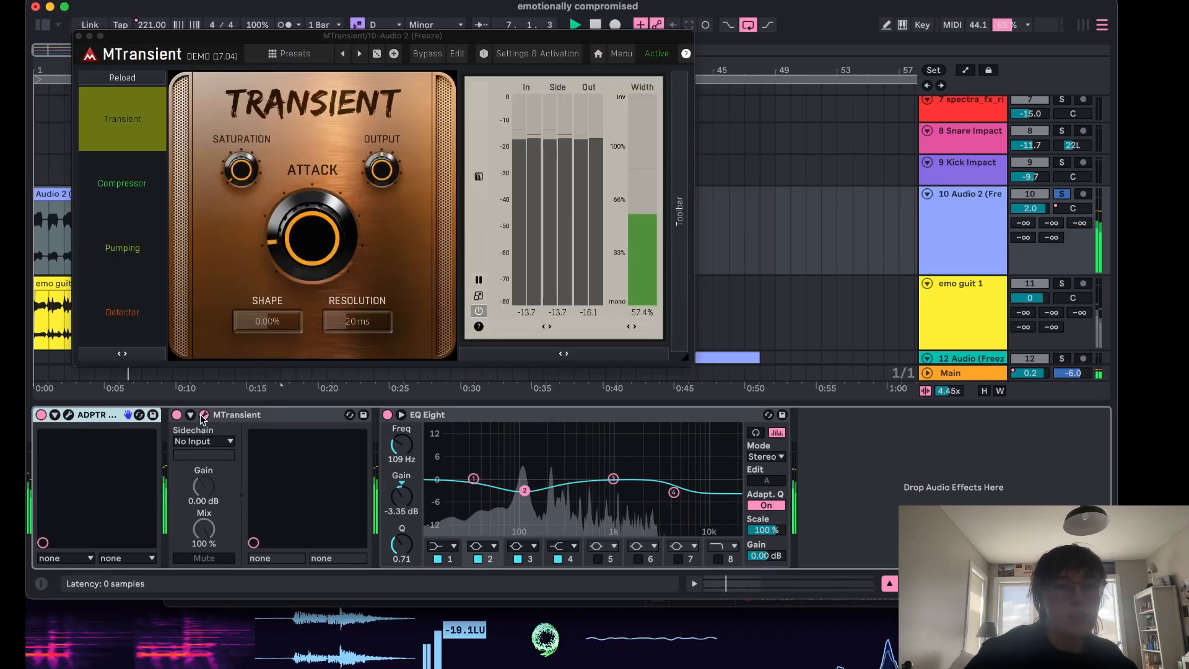
click(78, 36)
key(space)
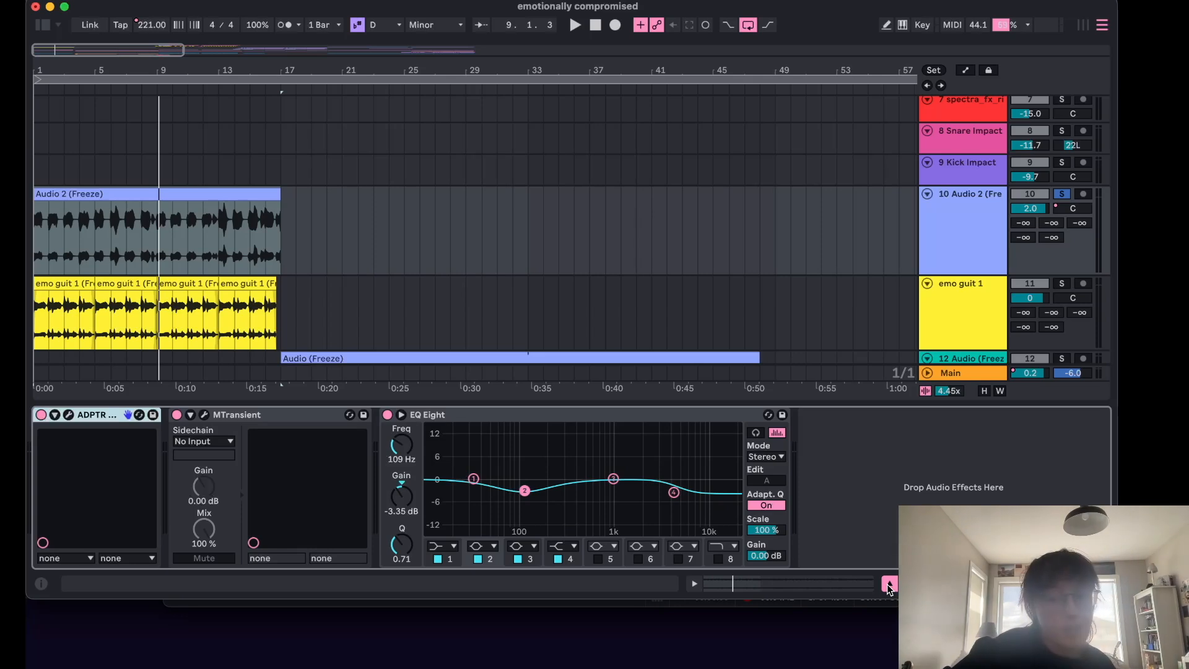
click(70, 415)
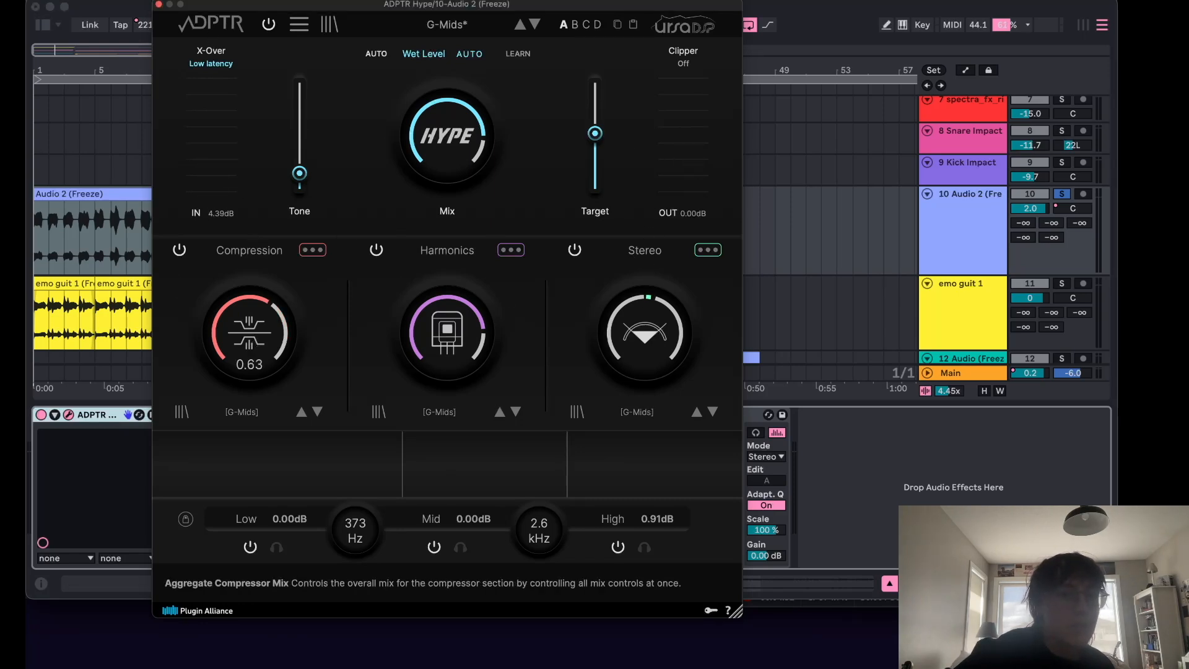
click(158, 5)
key(space)
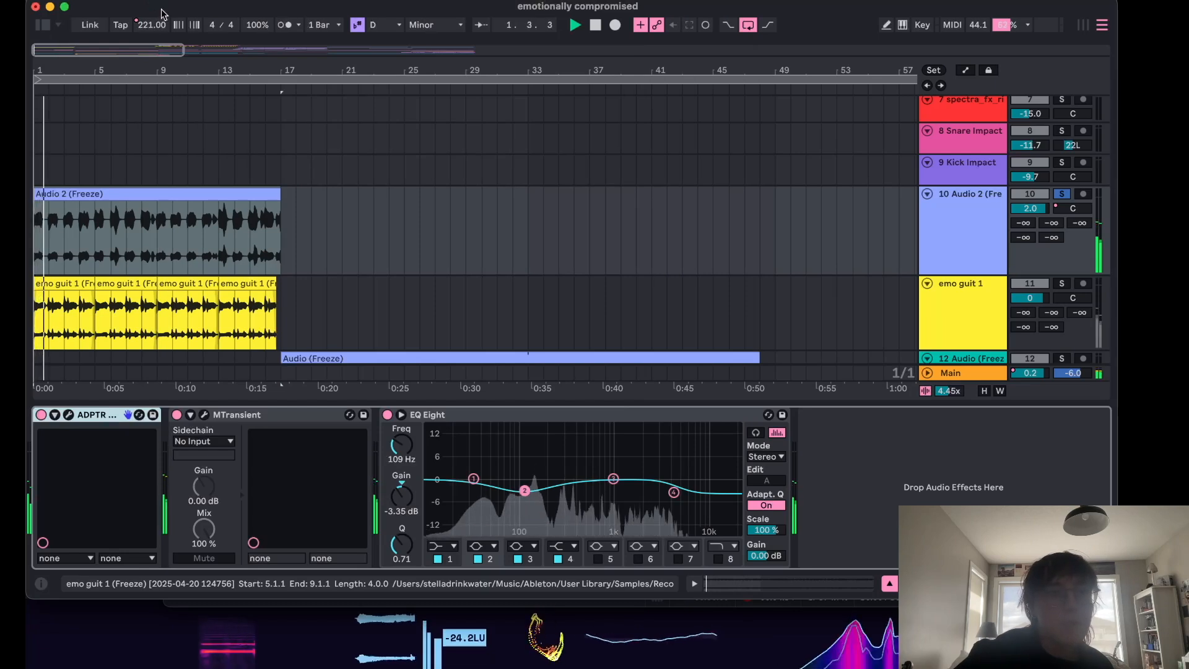
key(space)
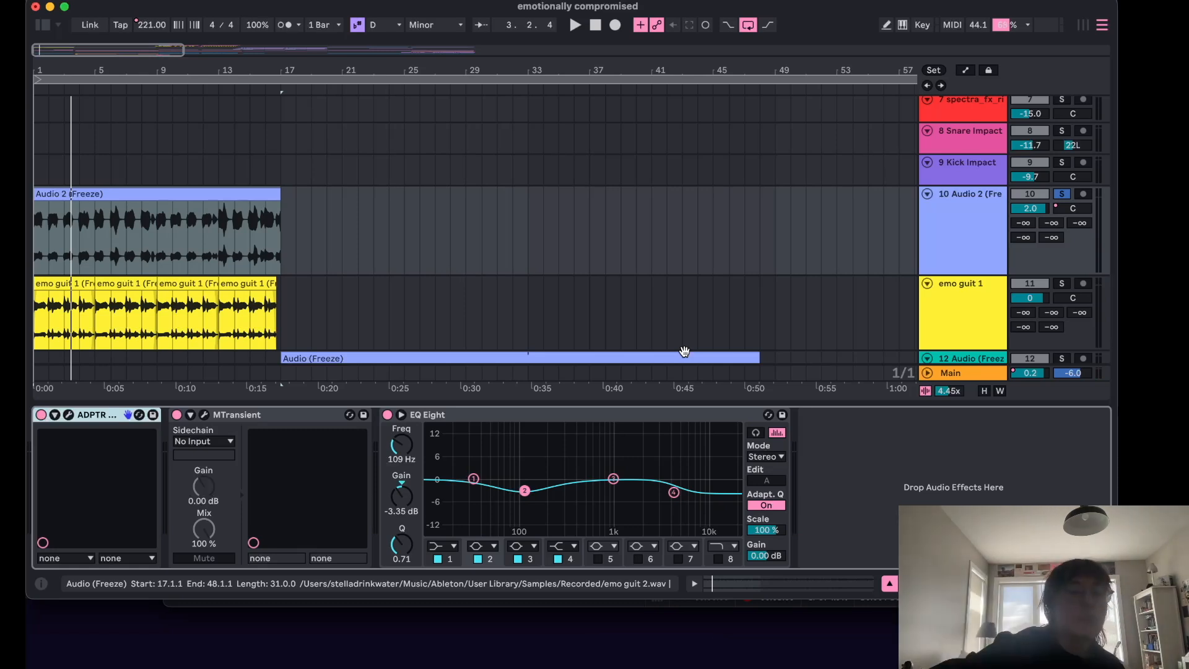
click(497, 414)
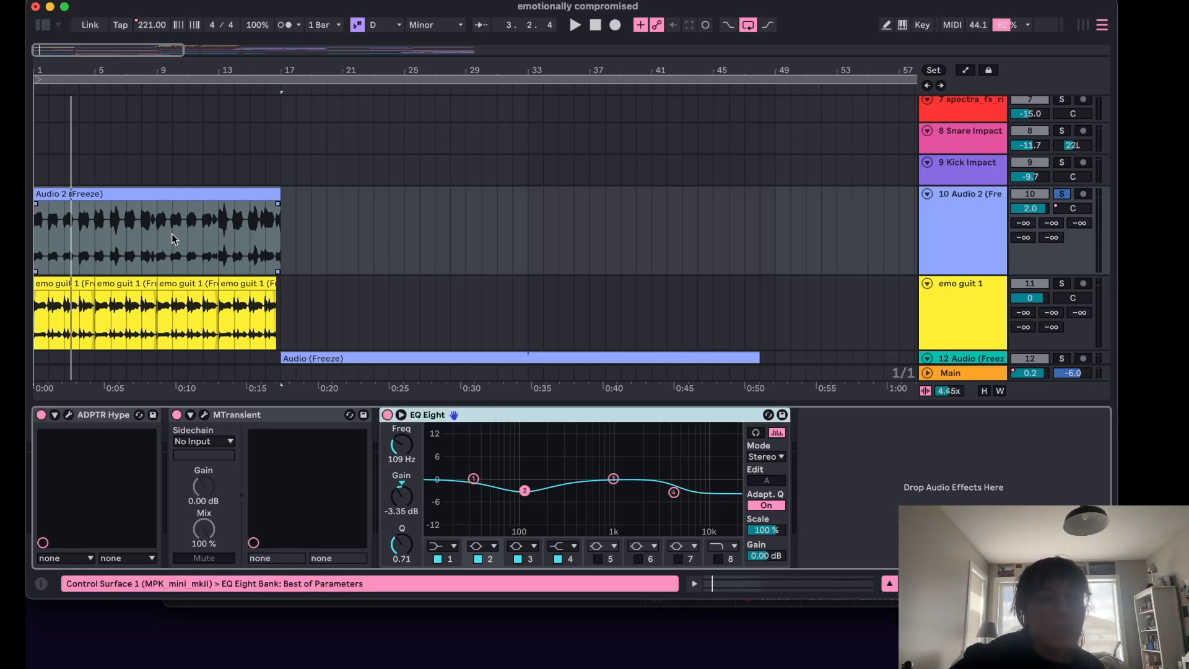
Insert a MIDI track below Audio 2 and load the Audio 2 clip's sample into it as a Simpler instrument.
right_click(981, 221)
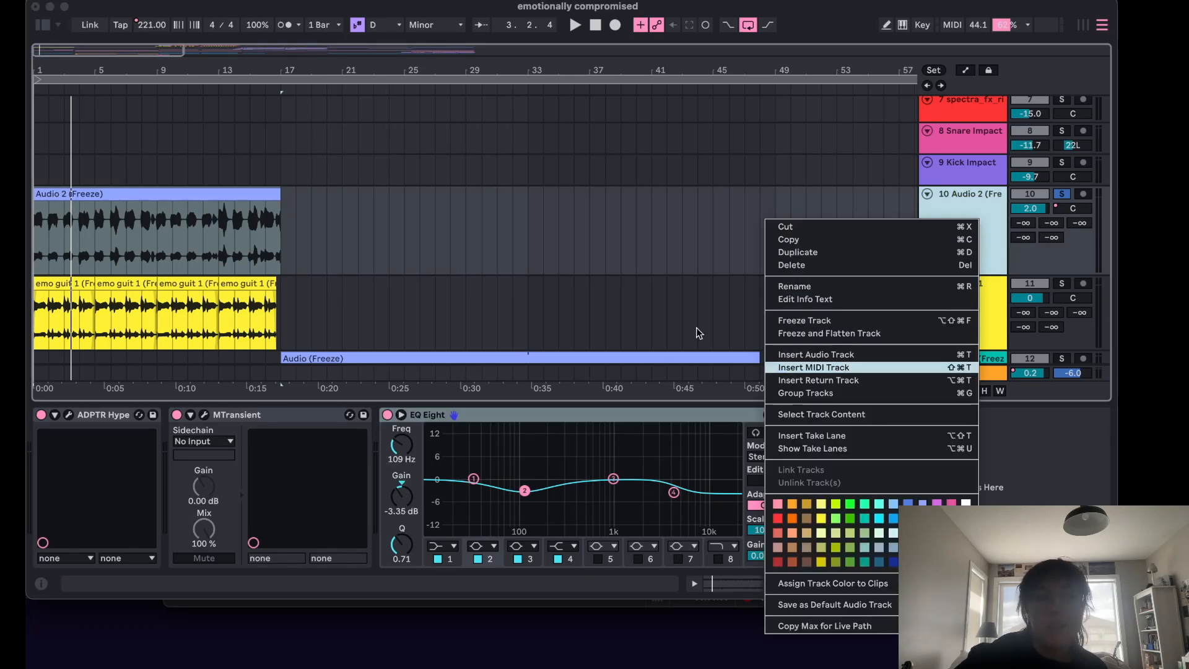
click(814, 368)
drag(227, 246, 81, 512)
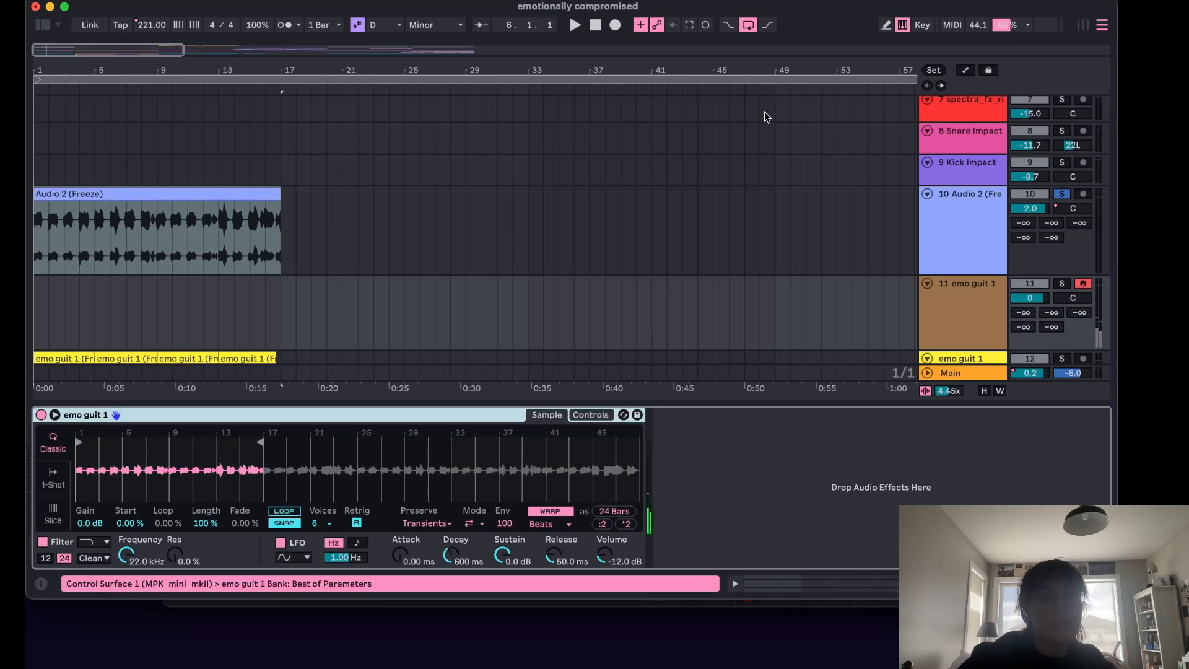
Switch the Simpler to Slice mode and set the slicing sensitivity to 87%.
click(53, 517)
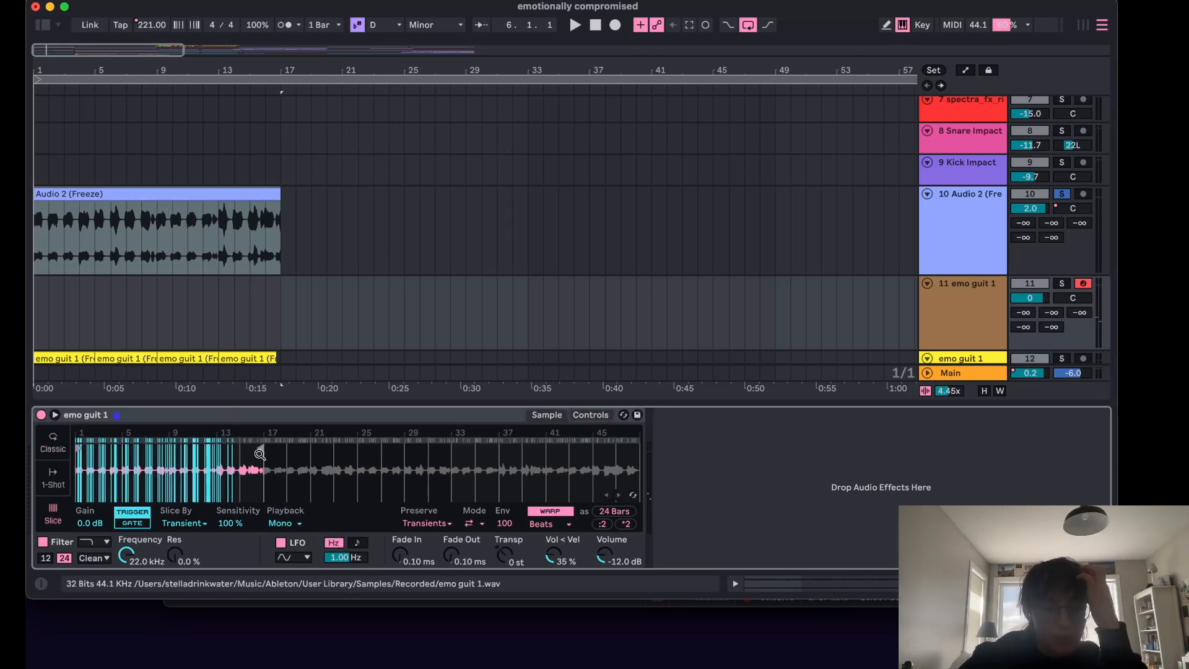
scroll(209, 458, up, 10)
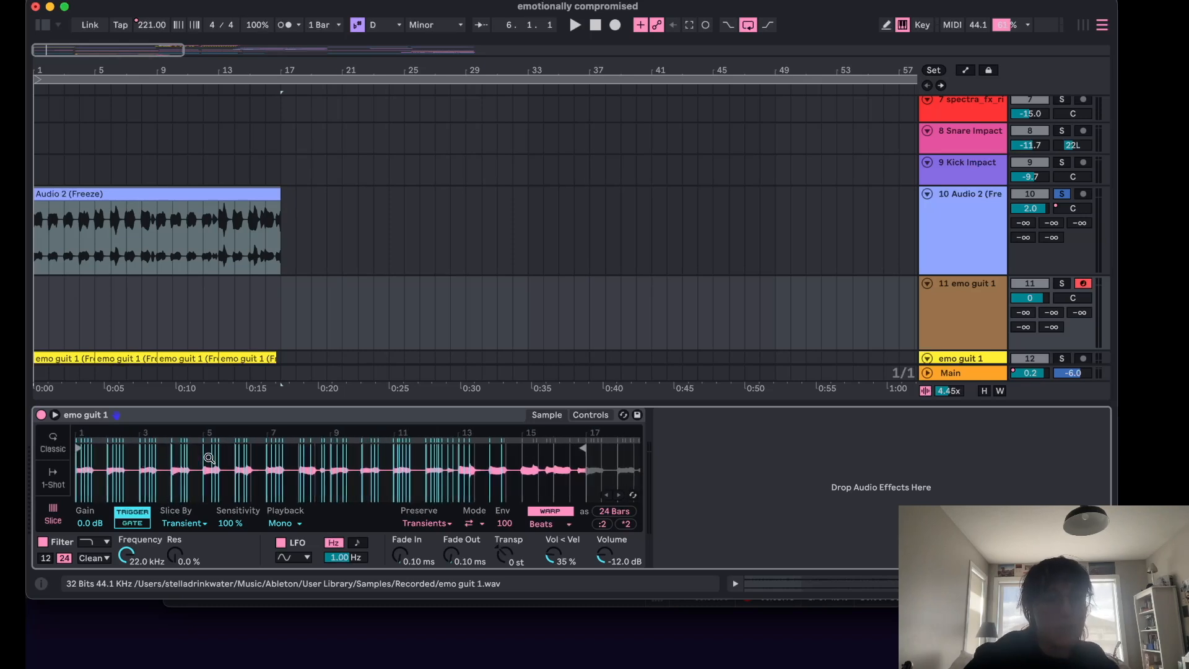
scroll(210, 458, up, 2)
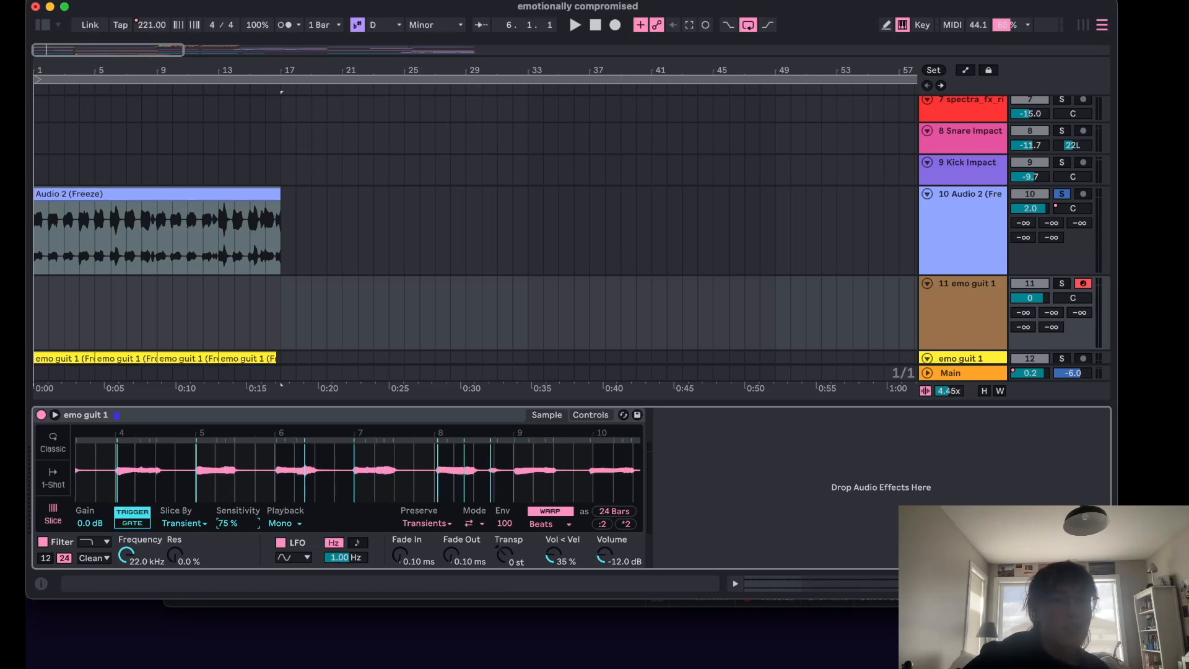
drag(239, 523, 239, 526)
scroll(247, 480, left, 2)
scroll(247, 480, down, 5)
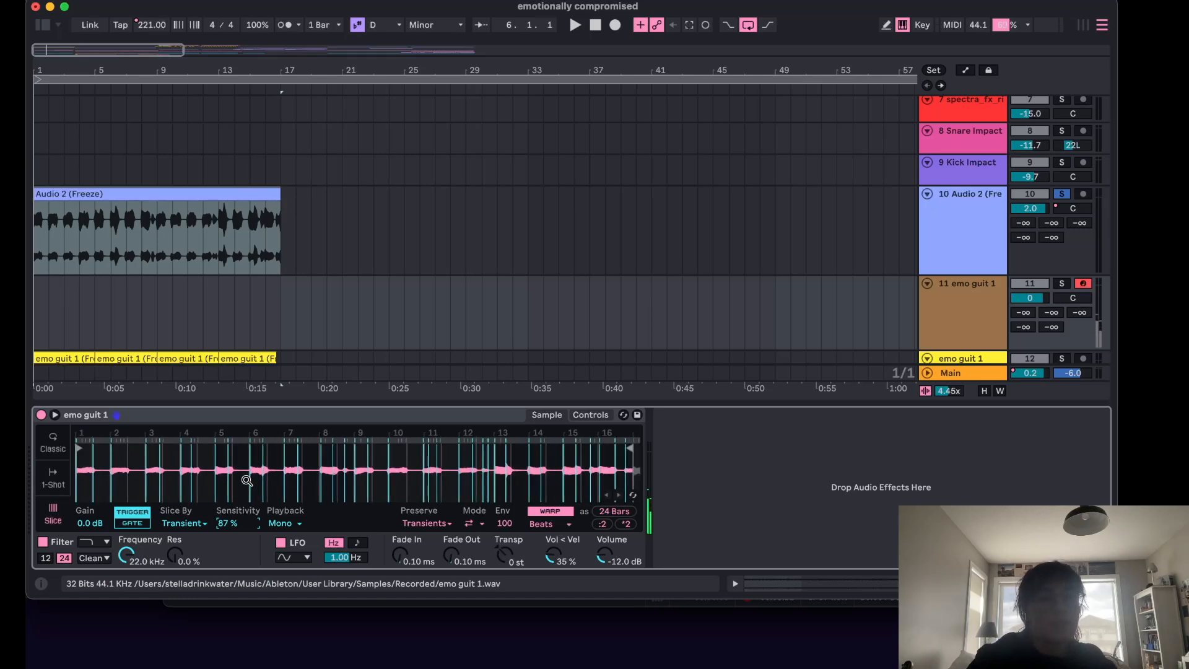
Solo the new 11 emo guit 1 MIDI track and trigger its slices from the computer keyboard.
click(1063, 284)
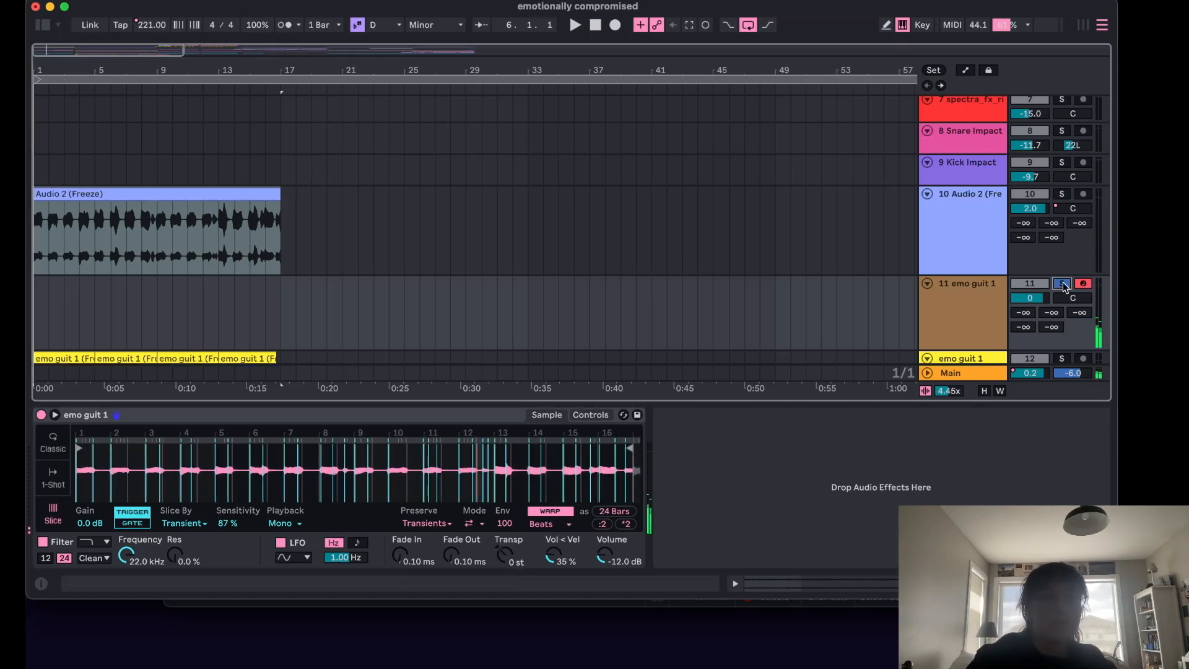
key(h)
key(j)
key(k)
key(a)
key(t)
key(e)
key(t)
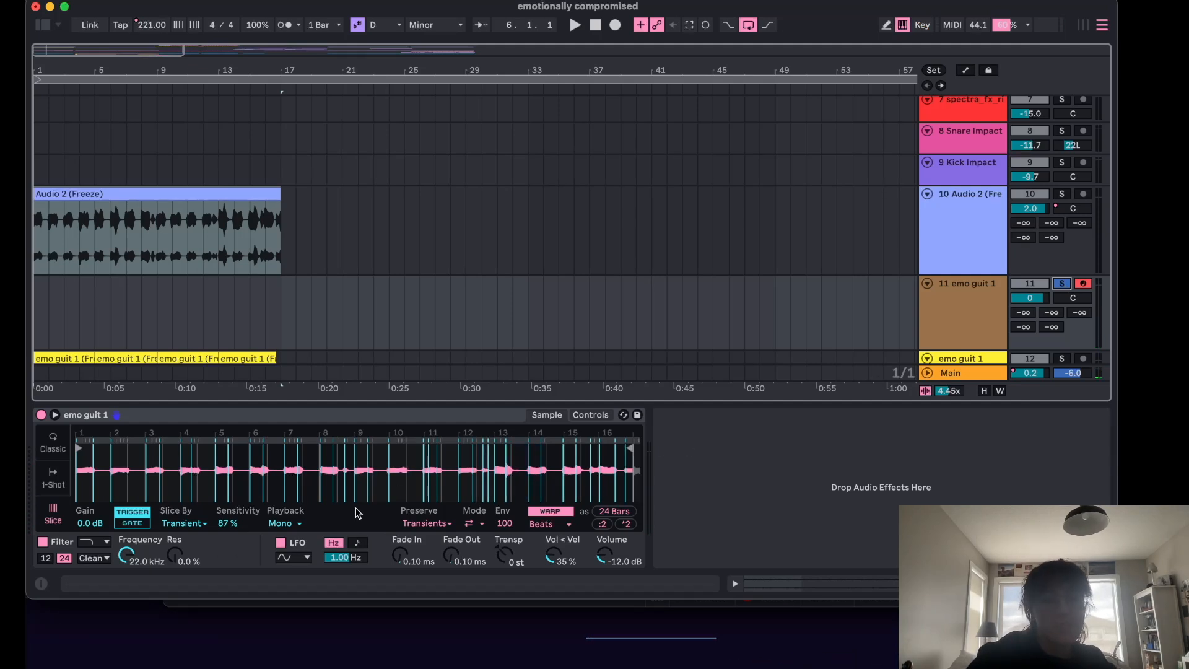
key(z)
key(f)
key(g)
key(a)
key(g)
key(a)
key(g)
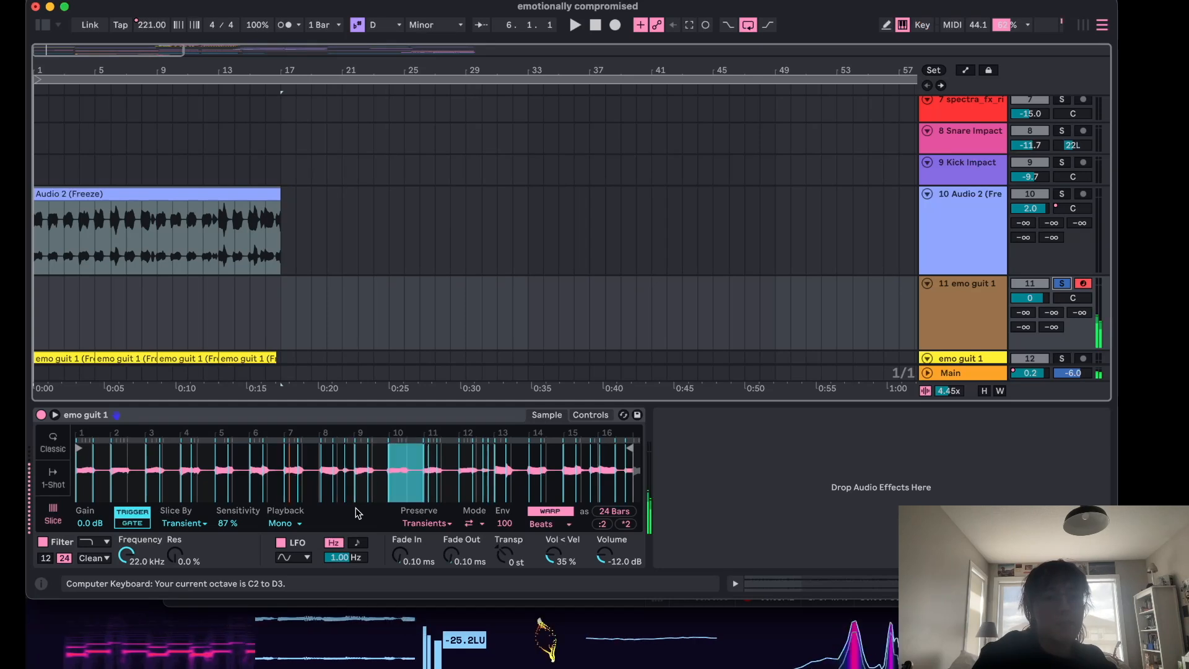
Solo the emo guit 1 audio track and play it from the start.
scroll(240, 305, down, 3)
scroll(240, 307, down, 1)
scroll(357, 272, up, 1)
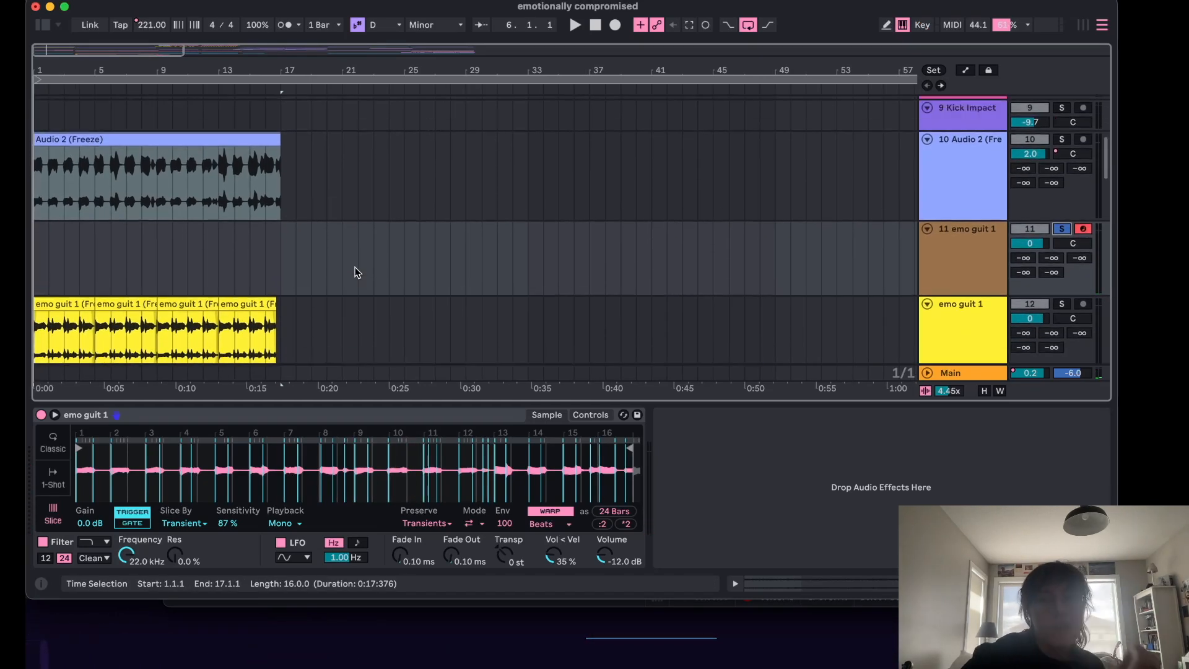
click(1061, 304)
scroll(510, 250, down, 1)
key(space)
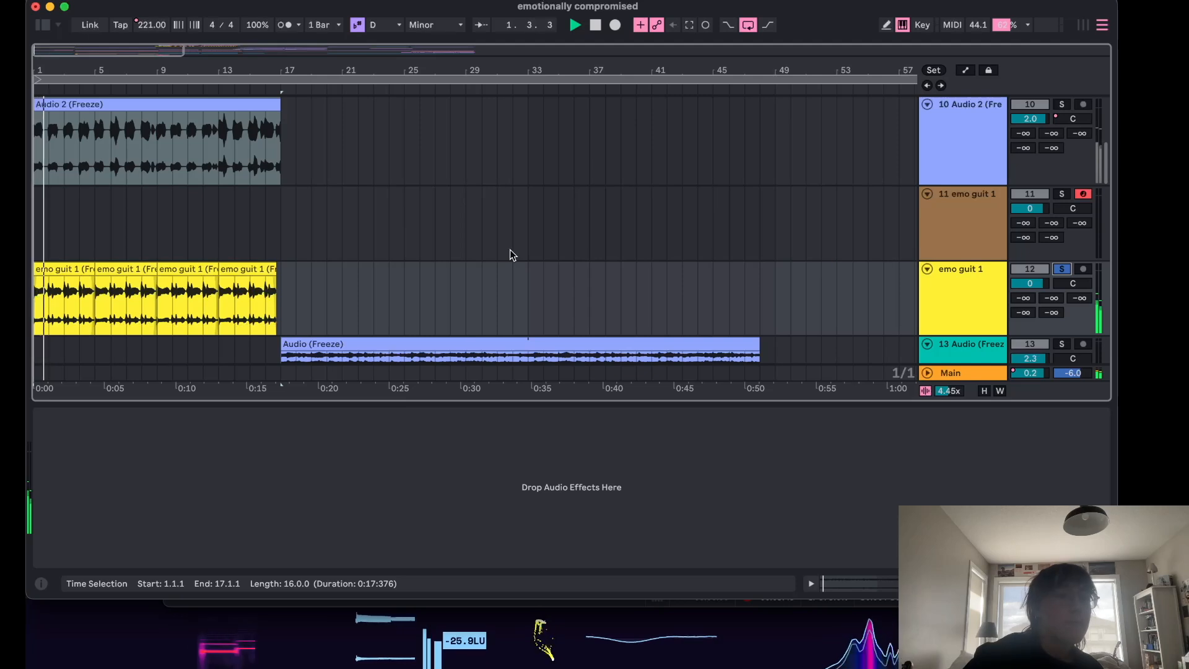
key(space)
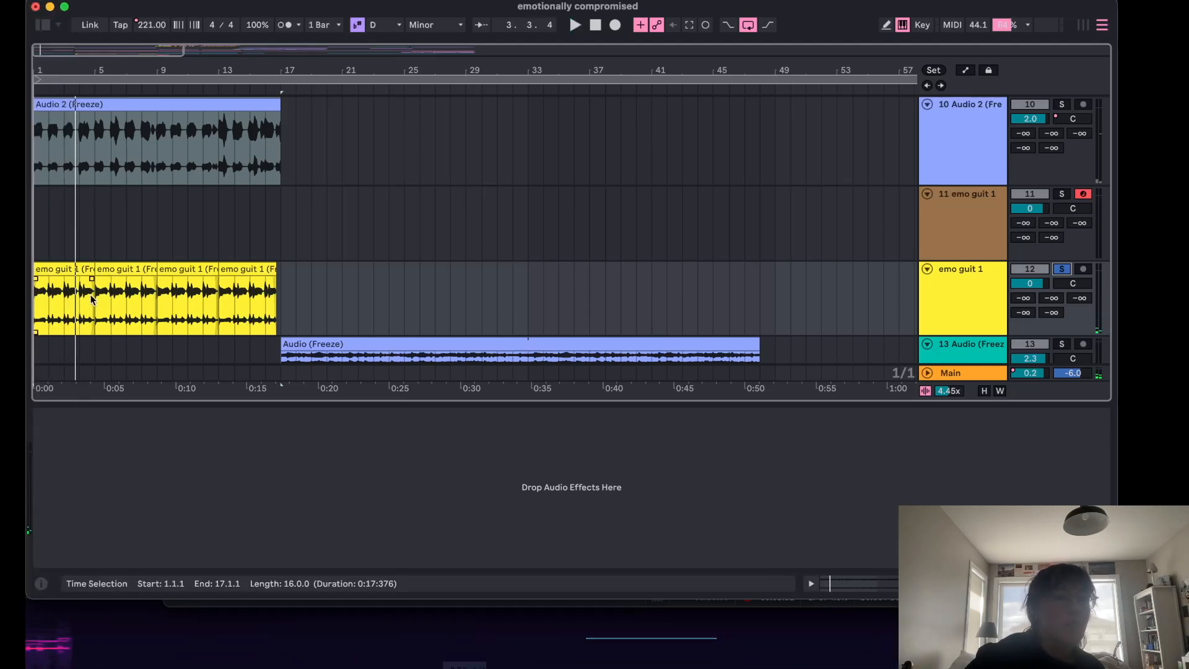
Select and play back the second and first emo guit 1 clips.
click(112, 291)
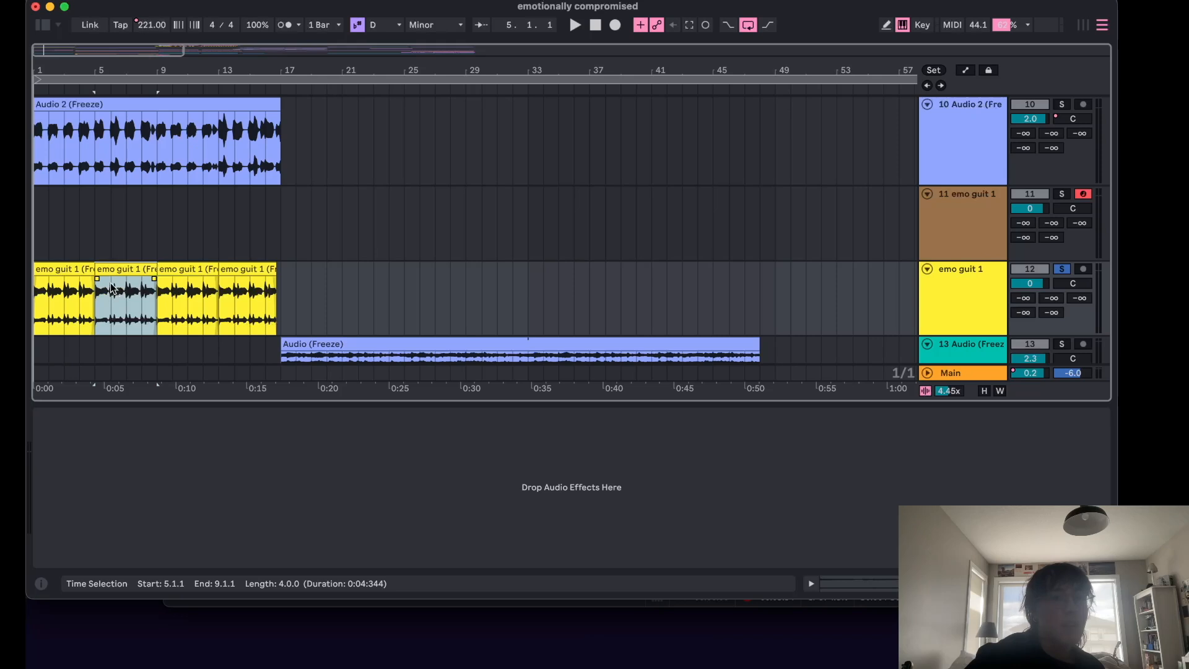
key(space)
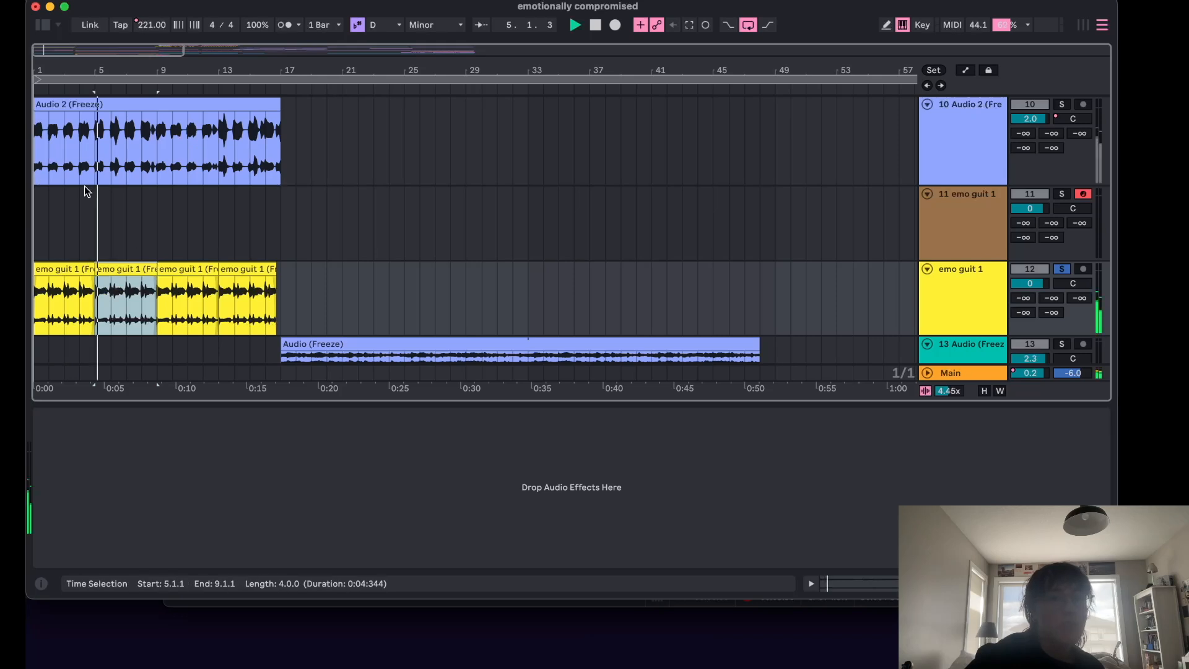
click(78, 231)
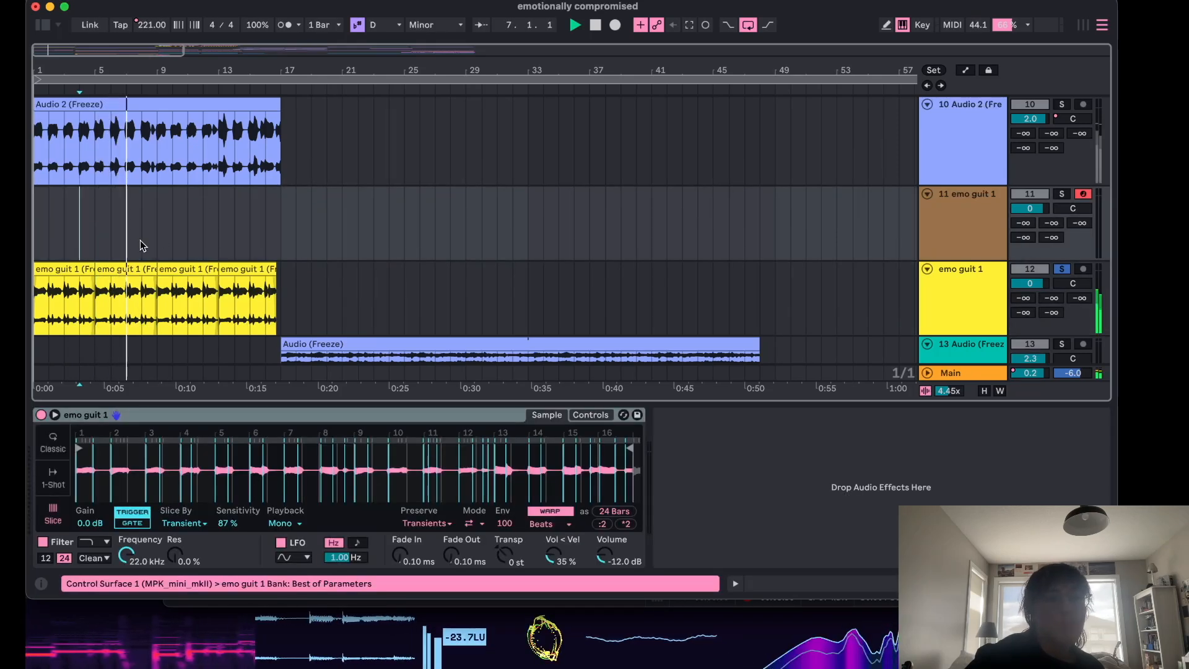
click(53, 269)
key(space)
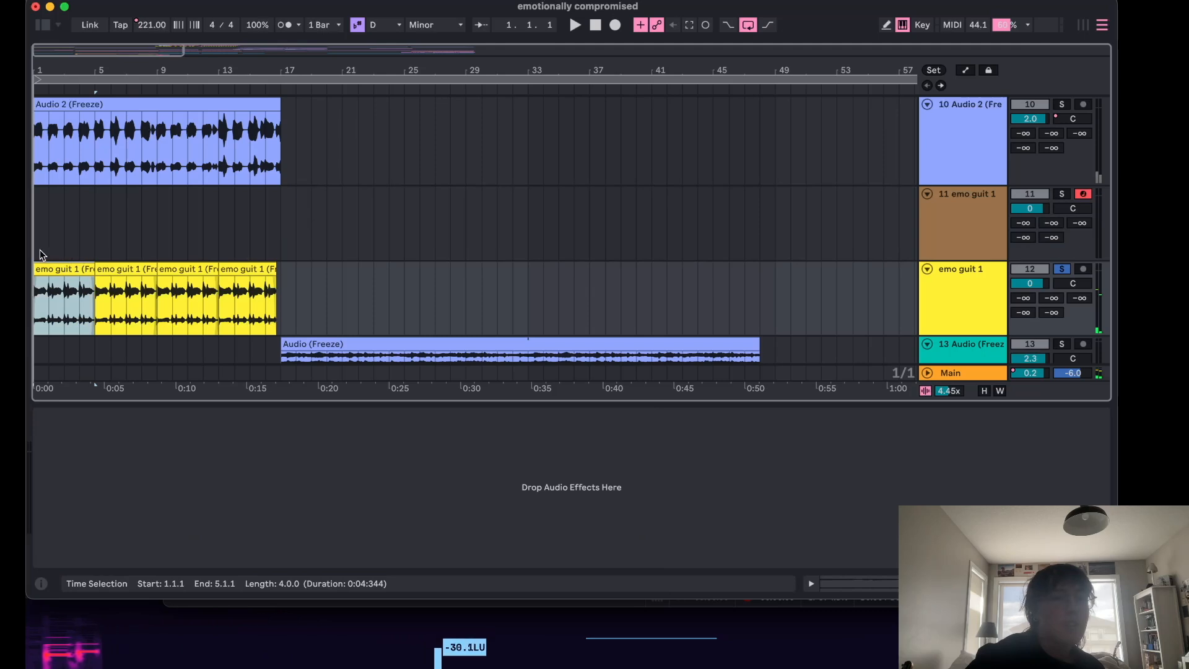
click(45, 255)
Open the emo guit 1 clips in the detail view and compare their pitch settings, then close it.
double_click(61, 269)
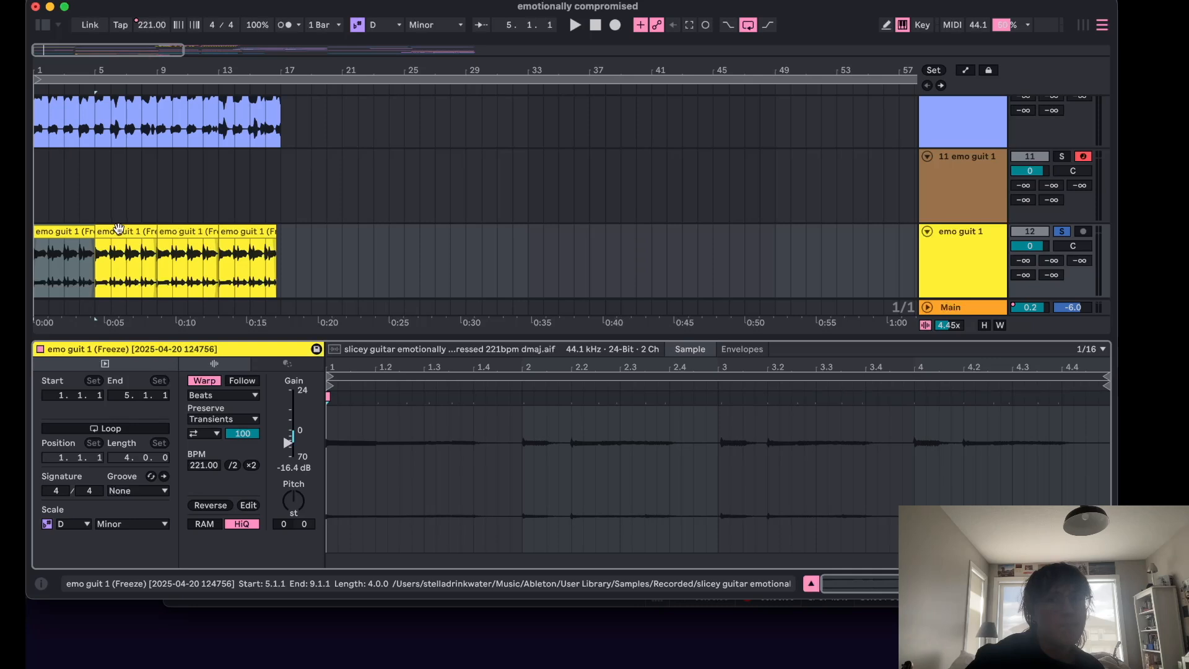
scroll(118, 228, up, 2)
click(119, 106)
scroll(69, 182, down, 2)
click(62, 198)
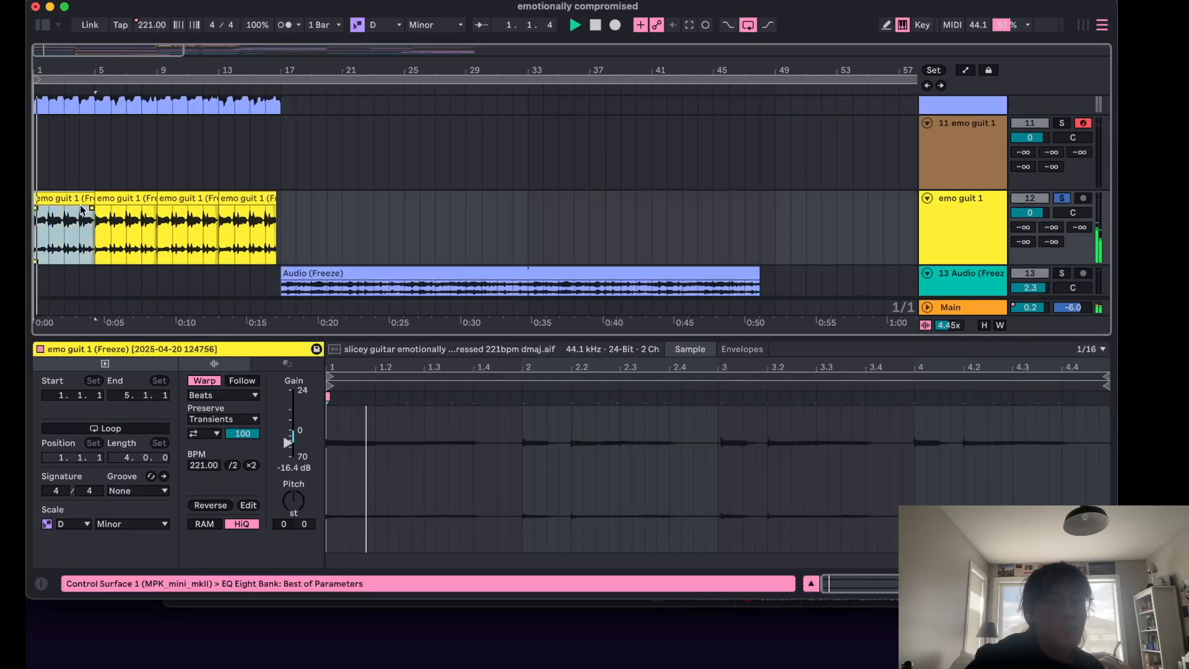
click(149, 238)
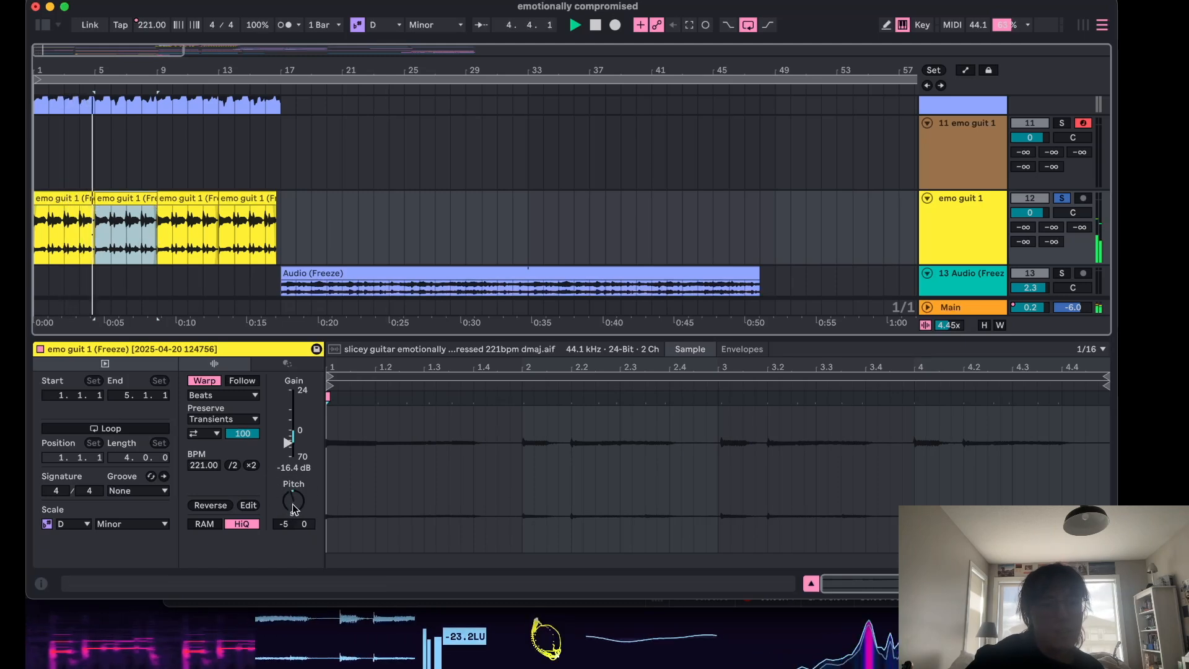
click(255, 199)
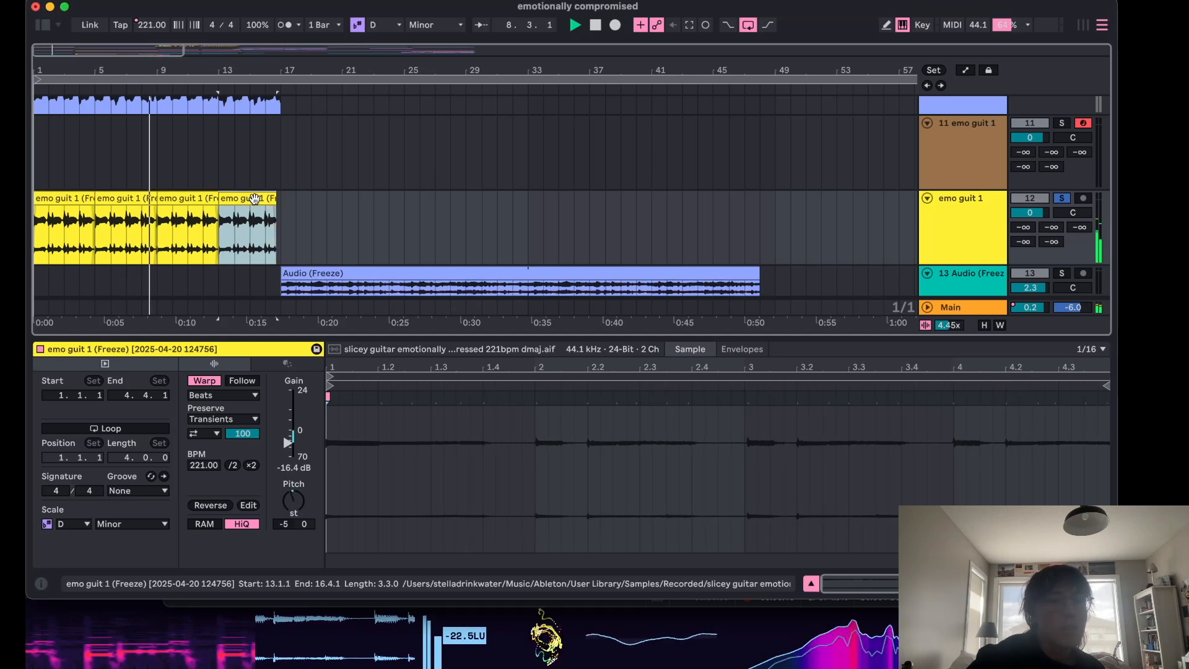
click(811, 584)
scroll(314, 232, down, 10)
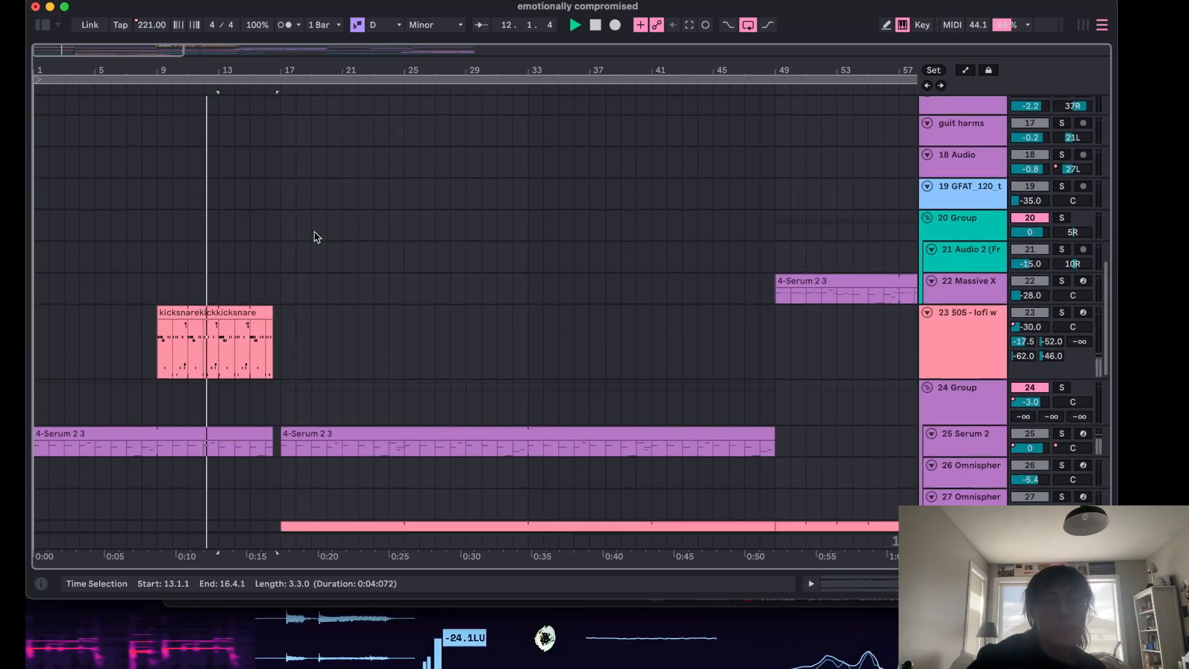
Return to the start of the arrangement and play it back from bar 1.
scroll(314, 231, up, 5)
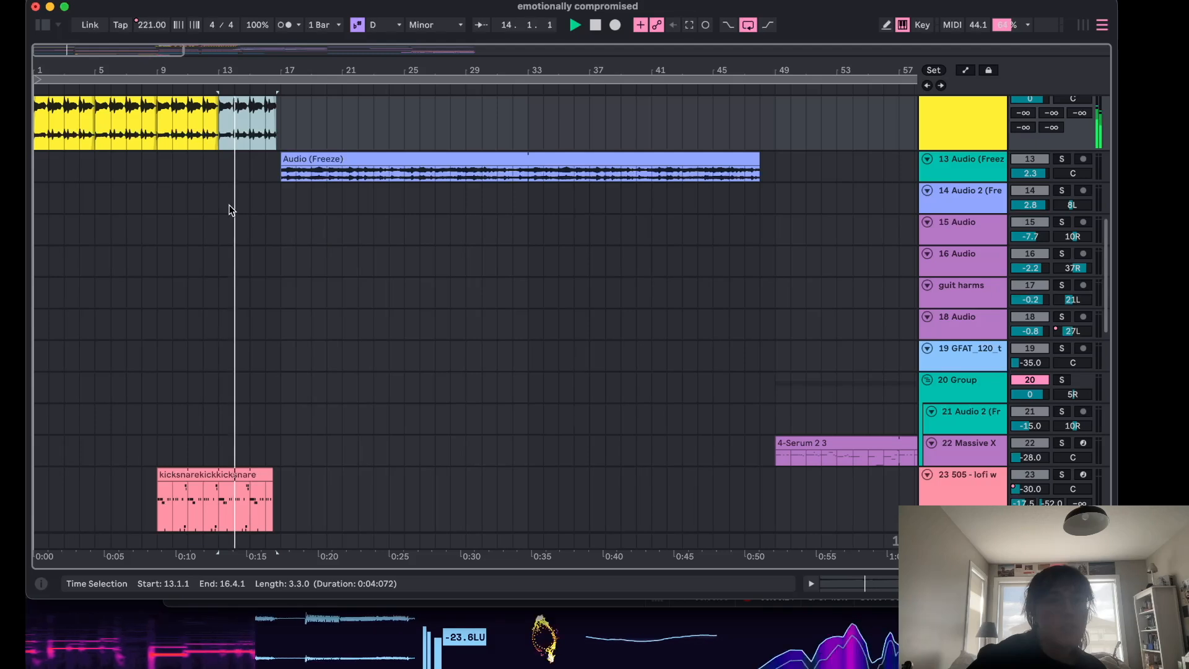
scroll(230, 210, down, 1)
key(space)
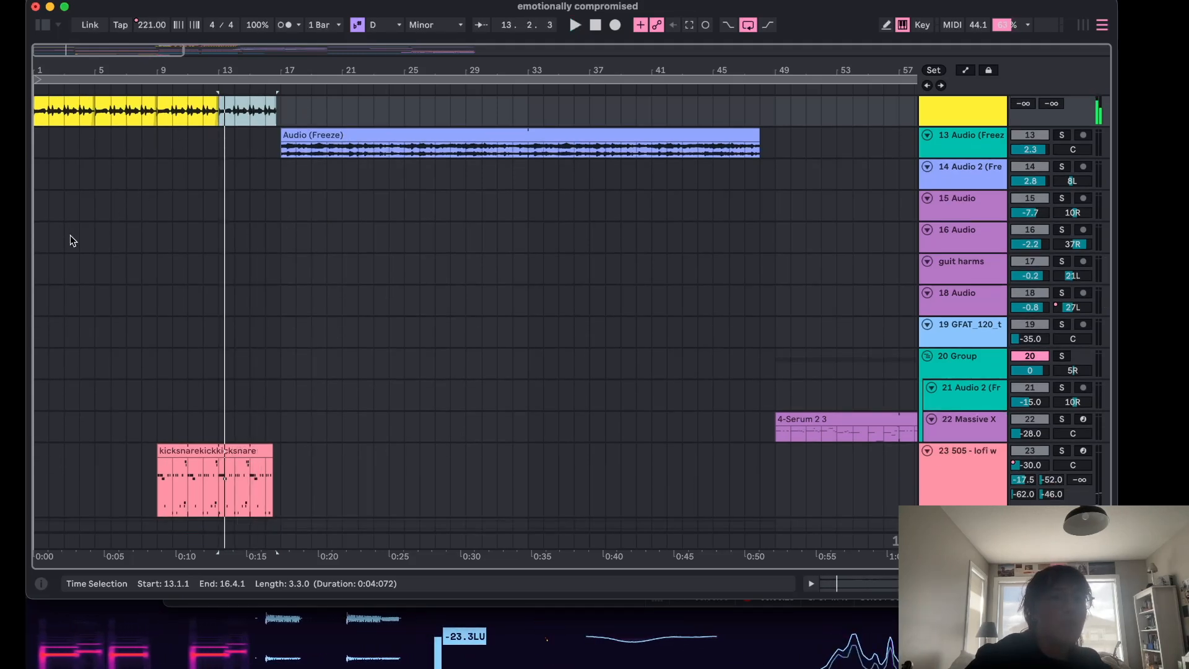
click(36, 242)
scroll(844, 469, down, 3)
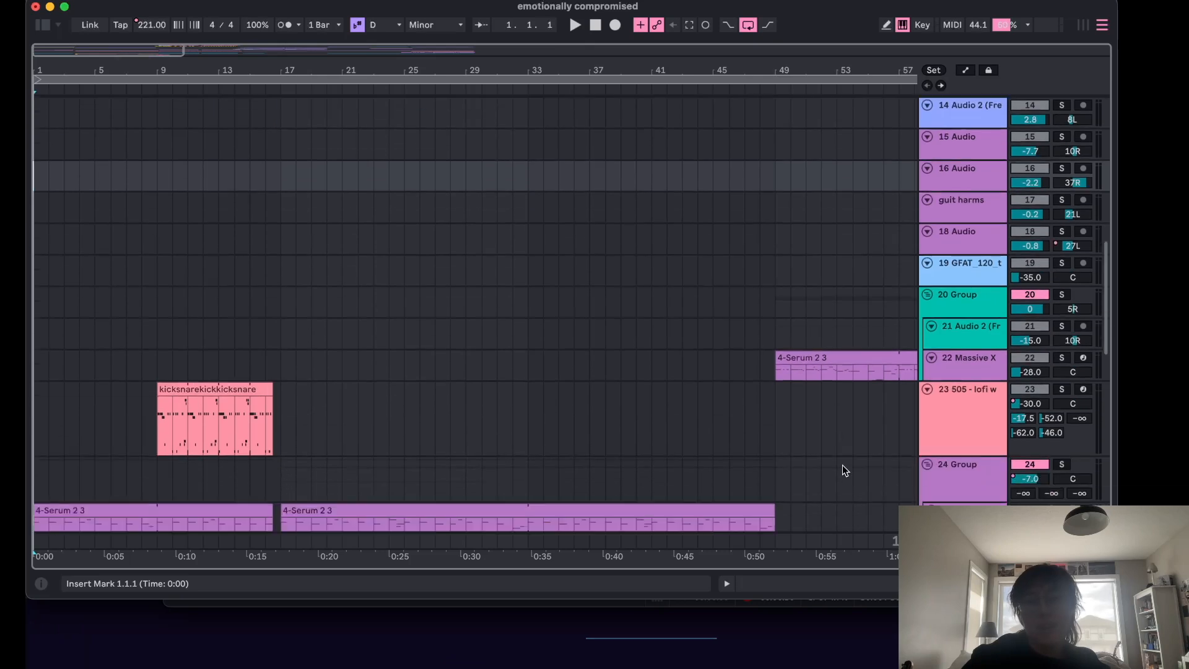
click(985, 390)
scroll(748, 388, down, 20)
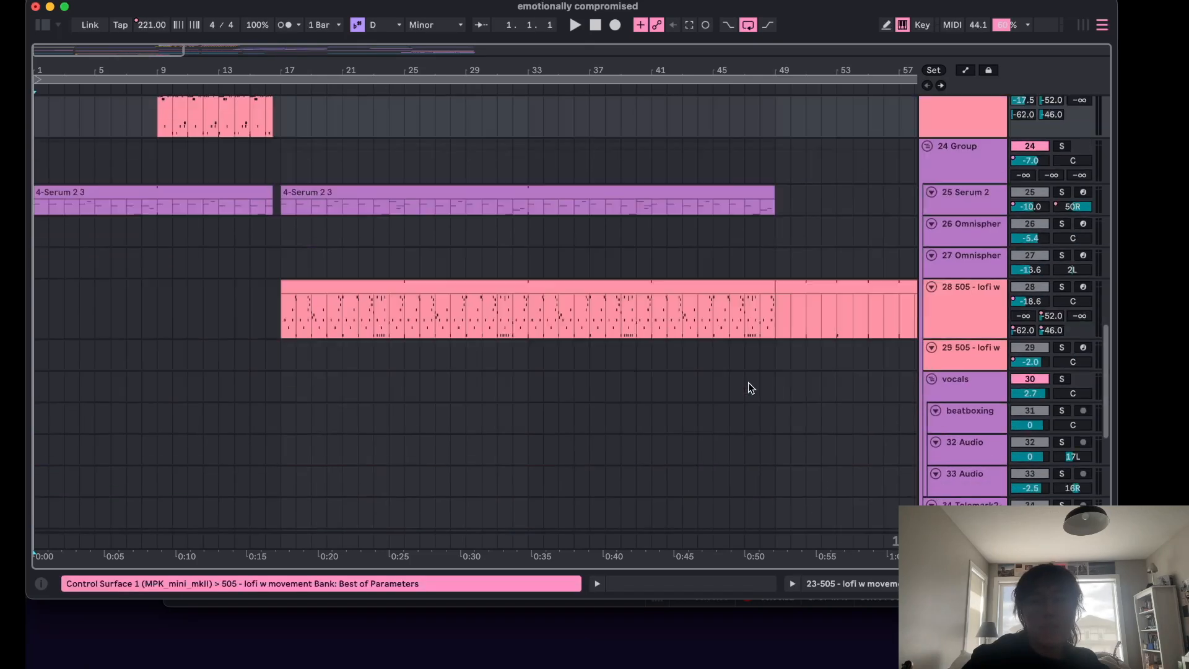
scroll(748, 382, up, 1)
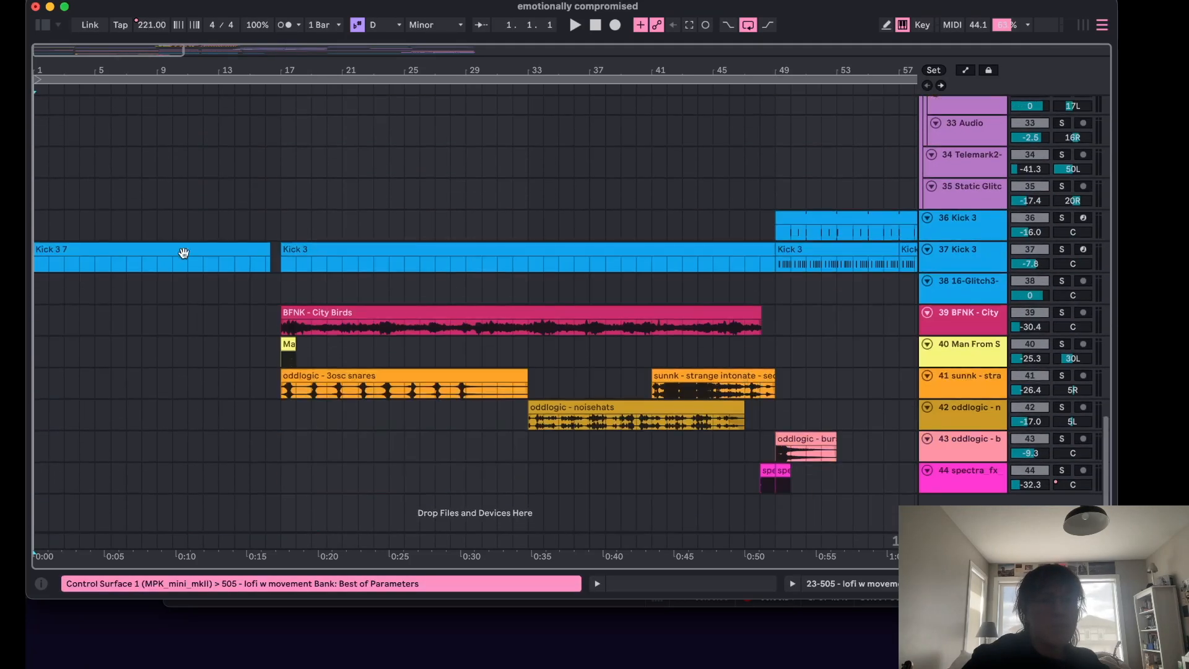
click(183, 252)
scroll(183, 247, up, 15)
key(space)
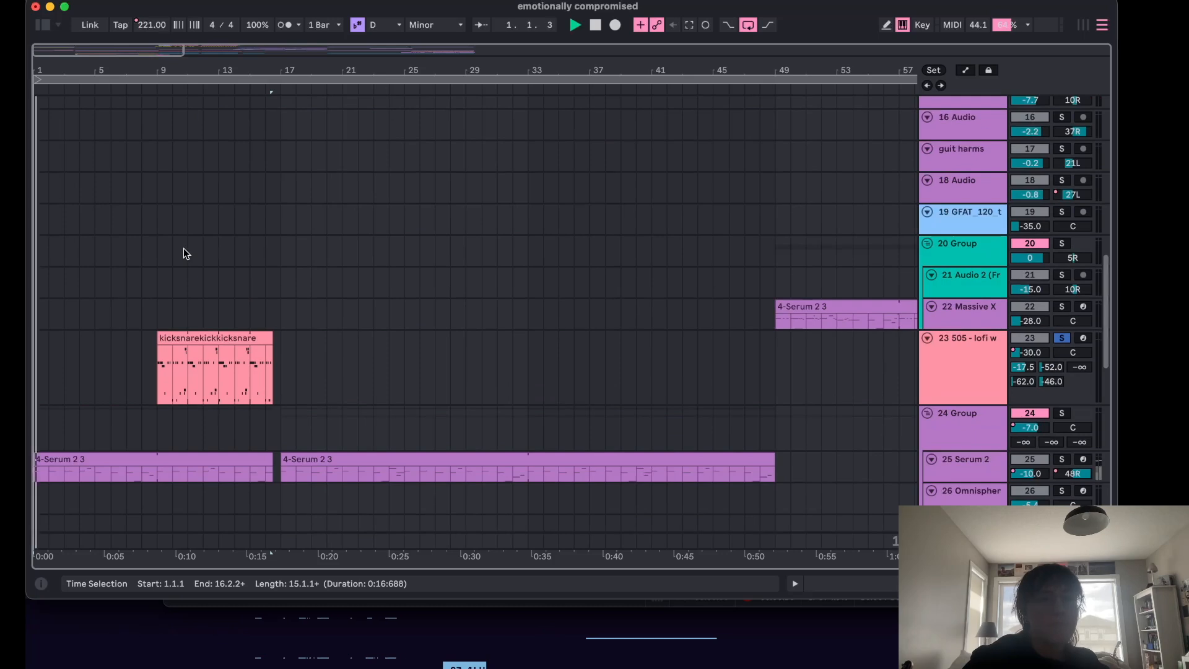
Solo the emo guit 1 audio track during playback.
scroll(258, 225, up, 10)
scroll(258, 225, down, 2)
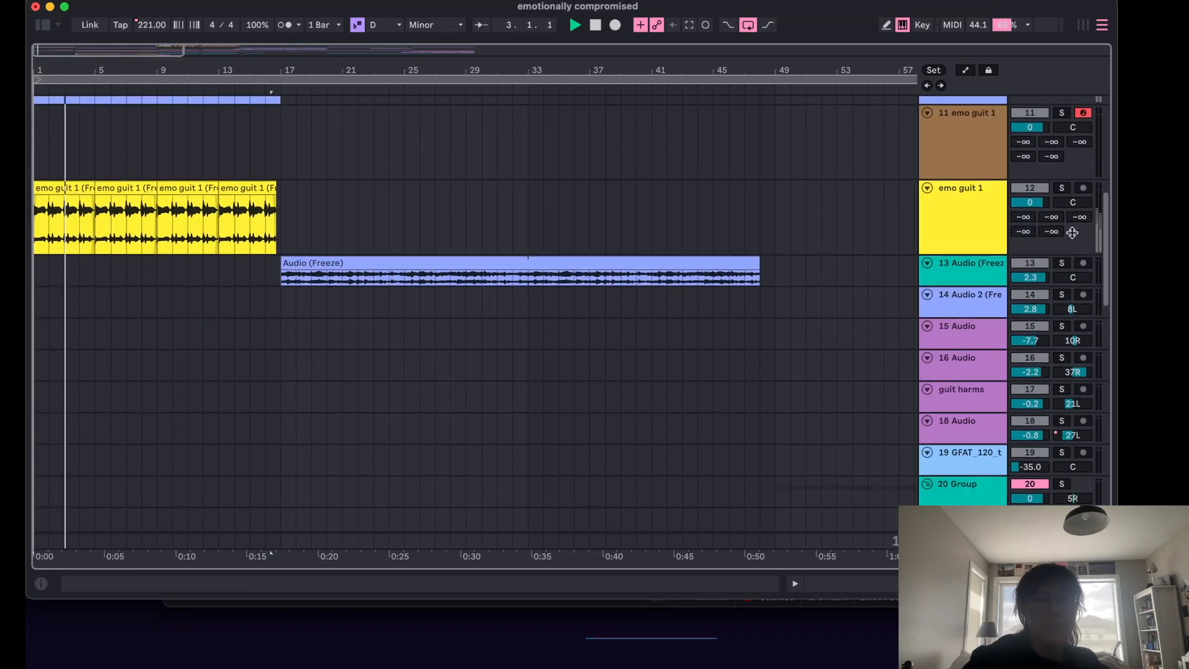
click(1062, 188)
Deactivate the Audio 2 (Freeze) clip on track 10.
scroll(884, 202, up, 5)
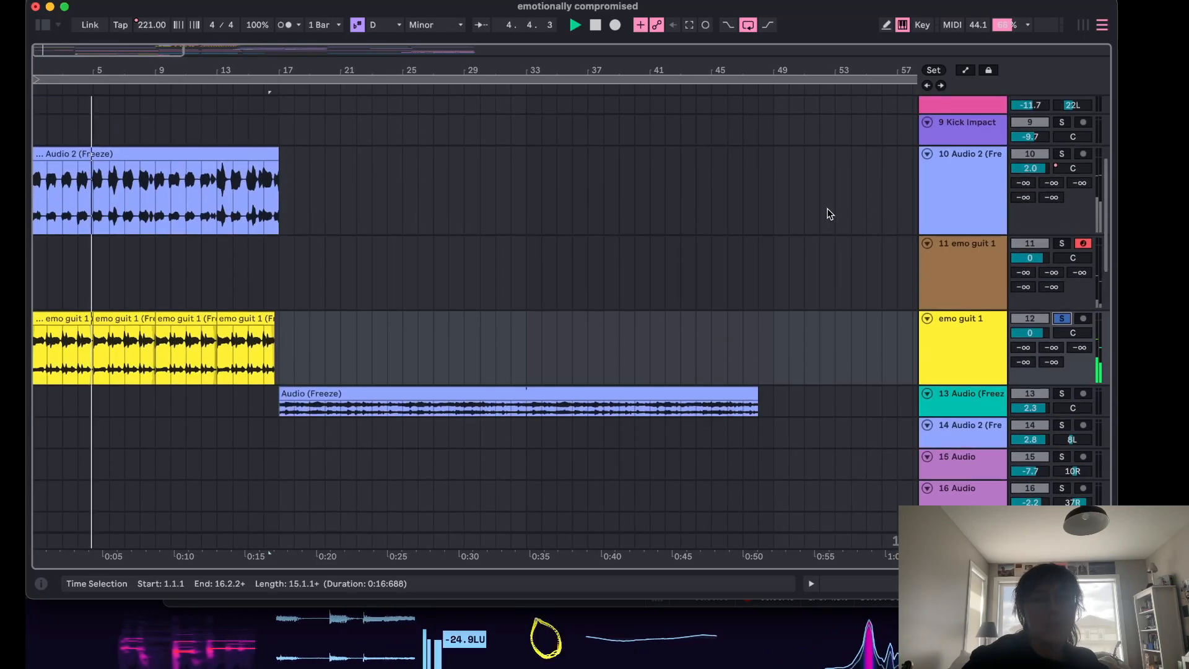
click(261, 167)
key(0)
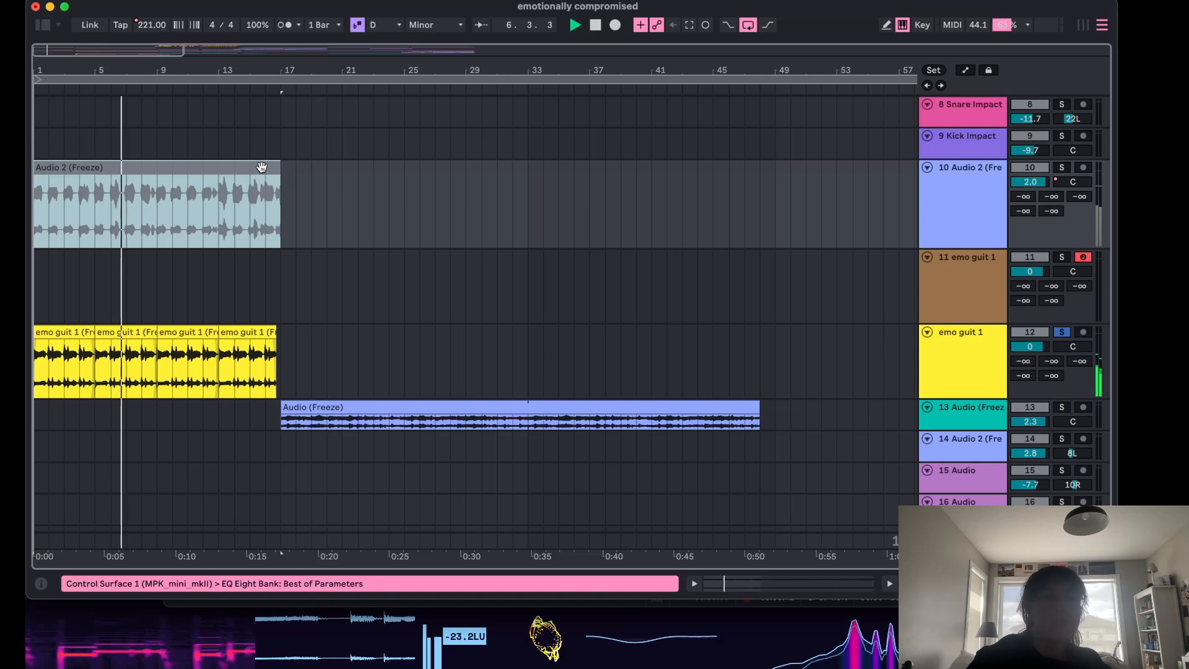
Solo the 23 505 - lofi w track.
scroll(261, 166, up, 7)
scroll(262, 166, down, 7)
scroll(261, 171, down, 15)
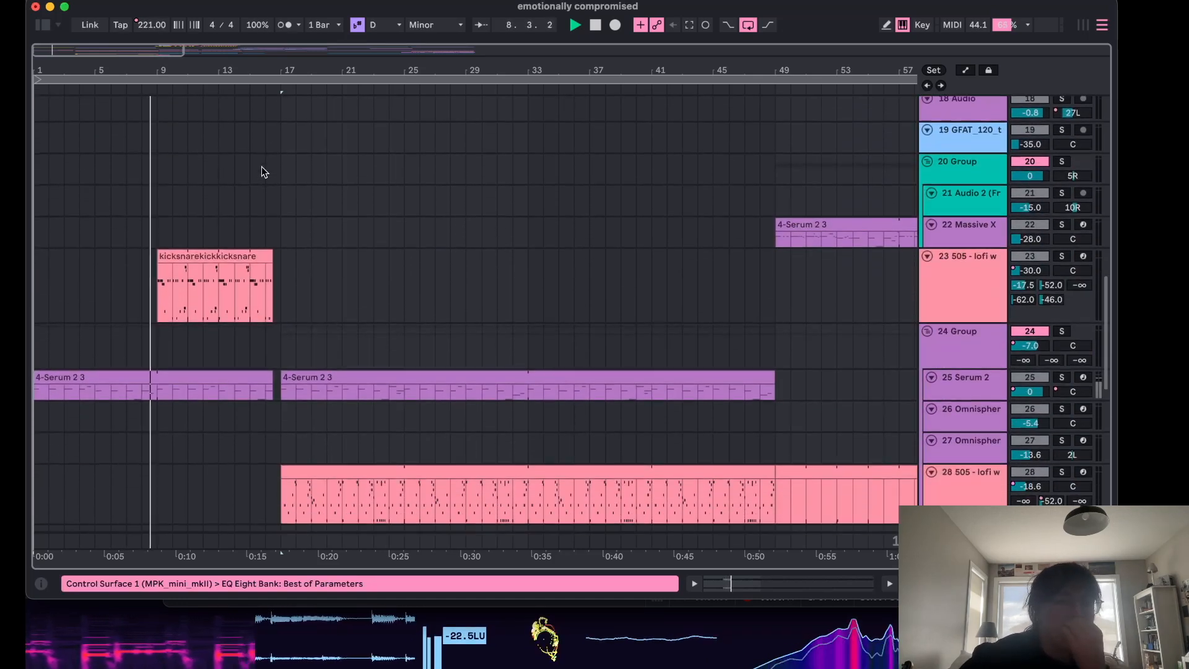
click(172, 233)
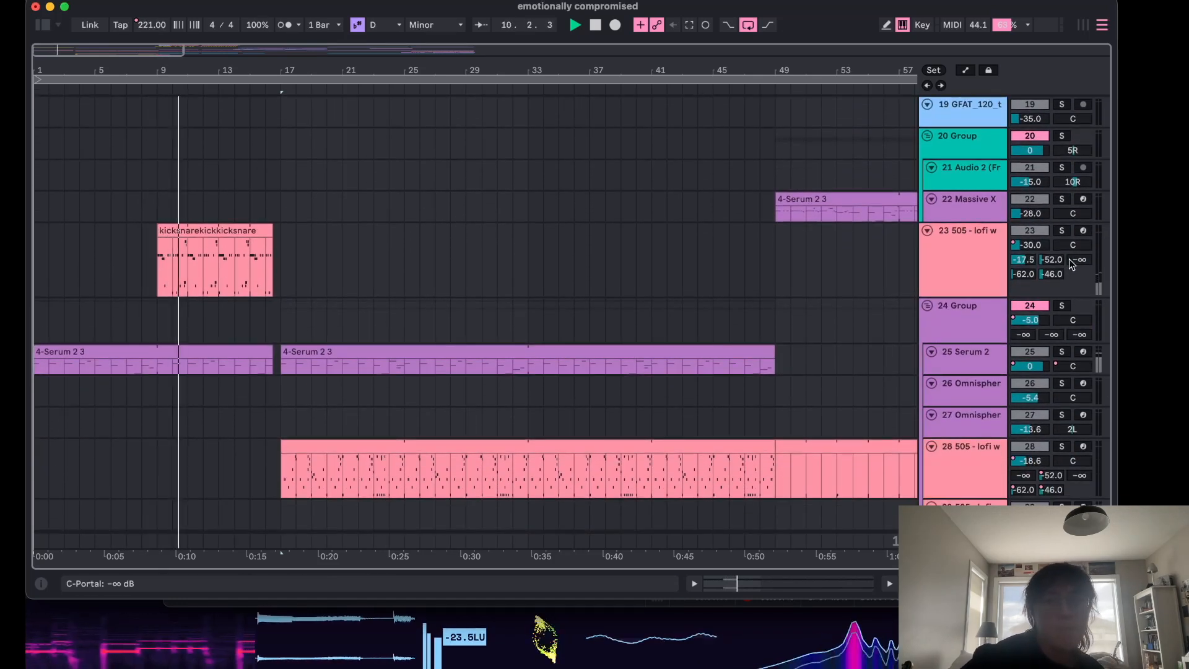
click(1061, 231)
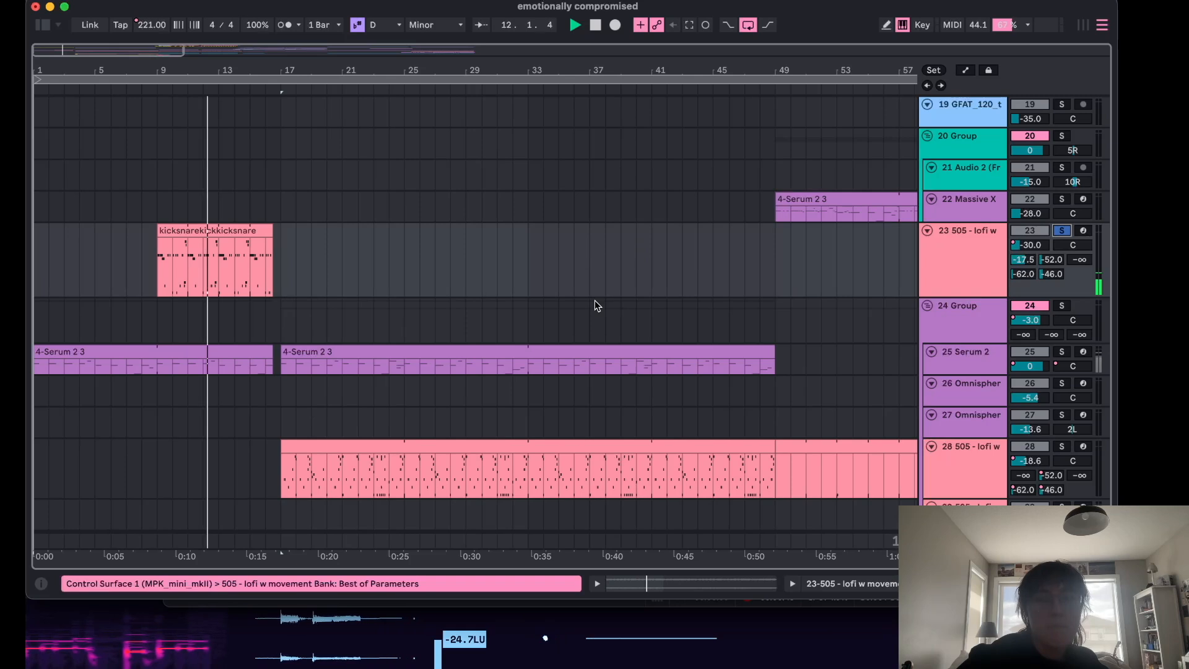
Open the kicksnare clip in the detail view and select its bass drum and snare notes.
scroll(440, 262, up, 1)
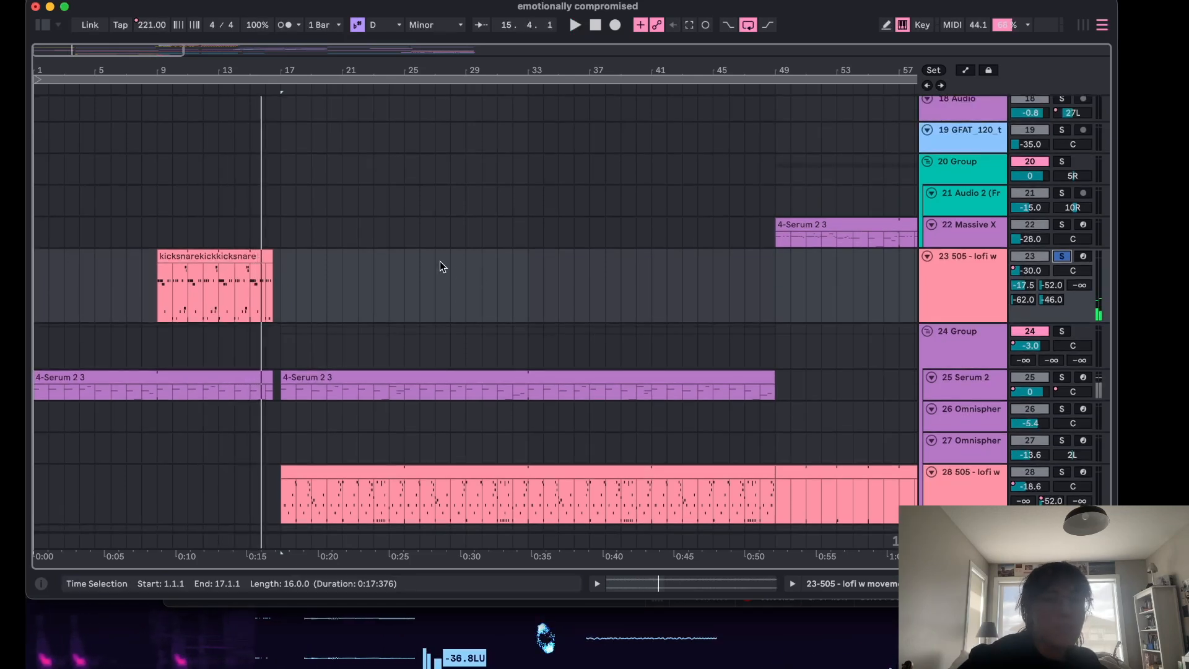
double_click(168, 260)
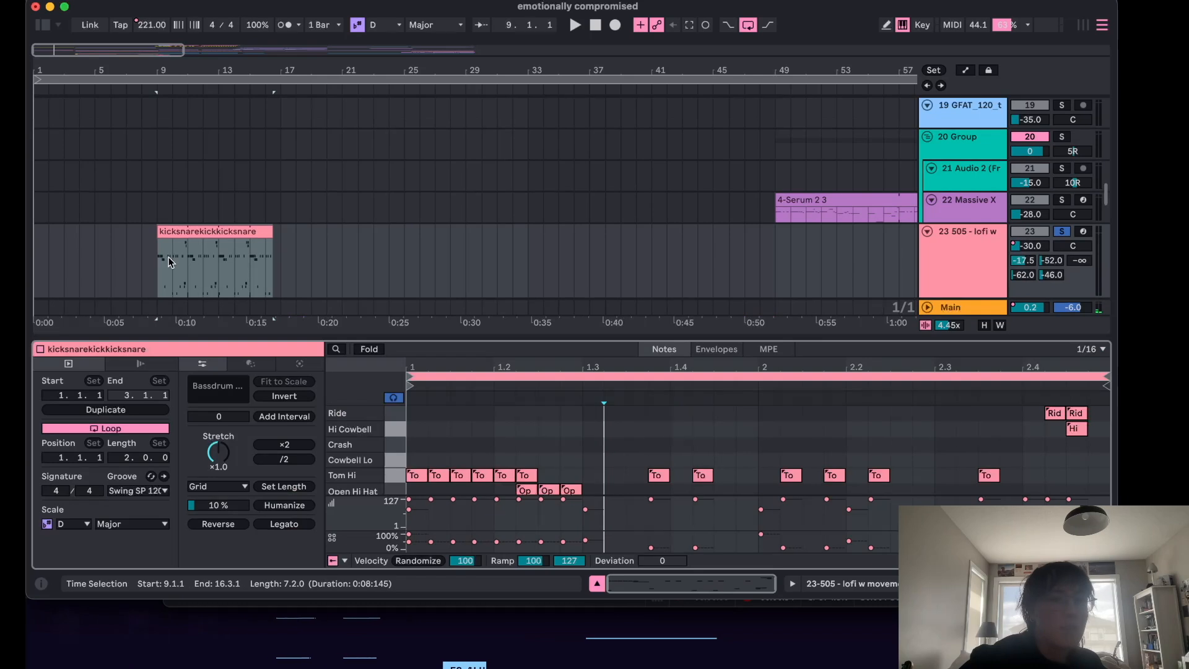
scroll(465, 438, down, 5)
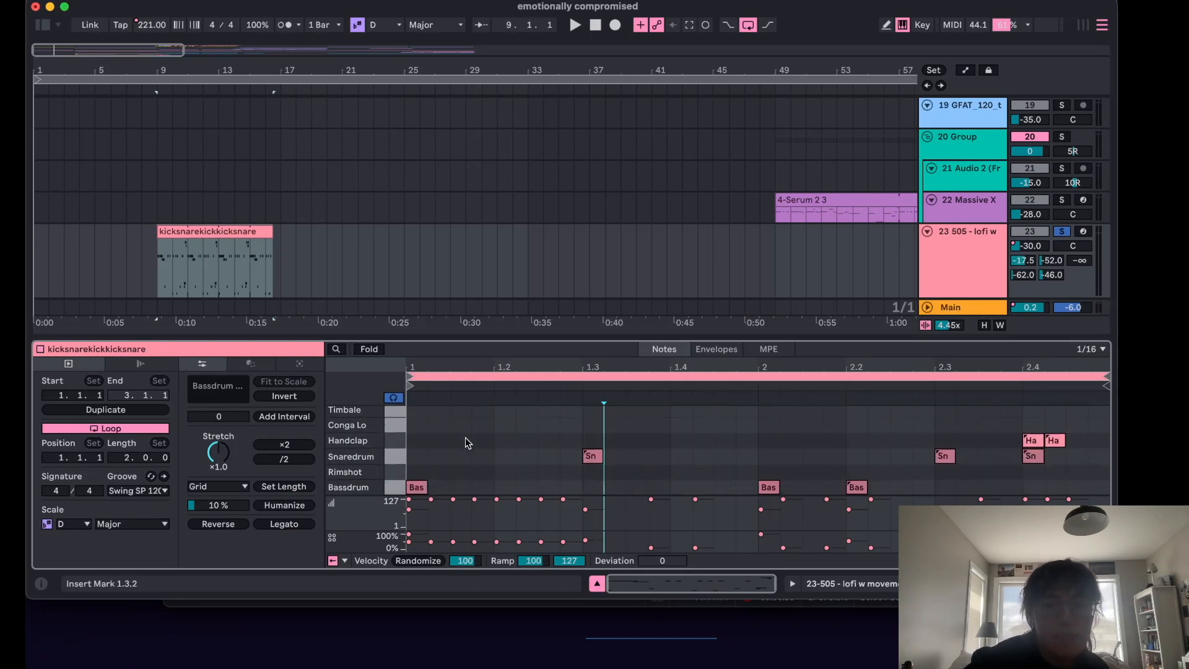
click(416, 487)
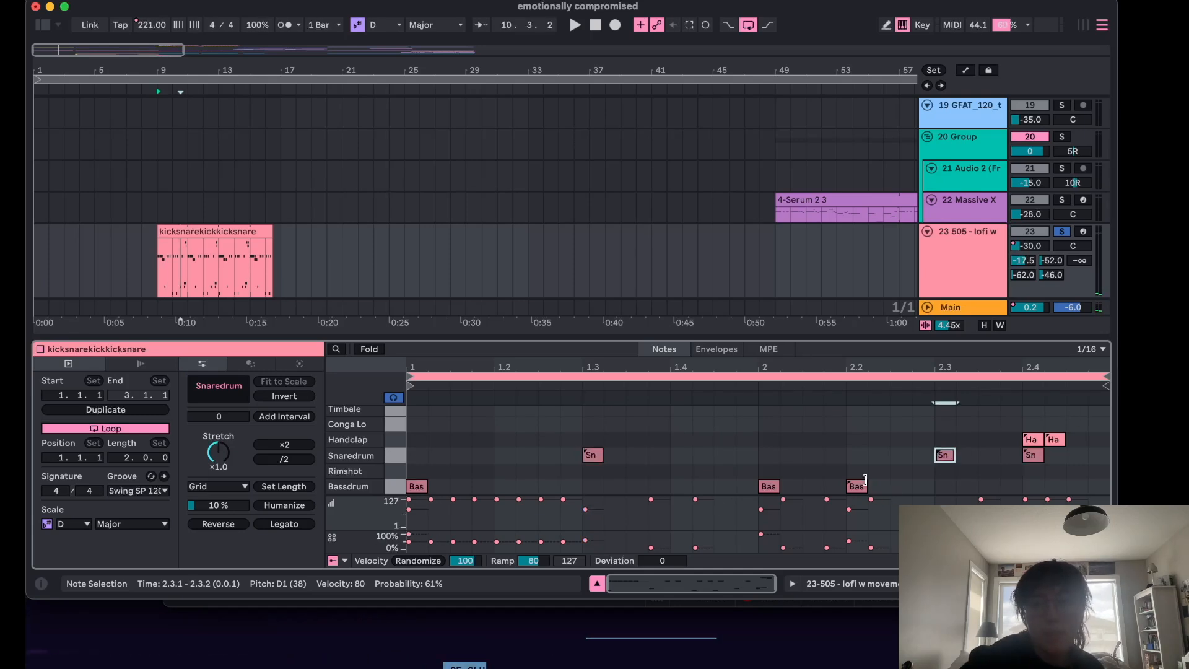
click(892, 489)
drag(921, 480, 744, 482)
click(755, 475)
scroll(565, 472, up, 3)
scroll(564, 474, down, 3)
scroll(718, 433, up, 5)
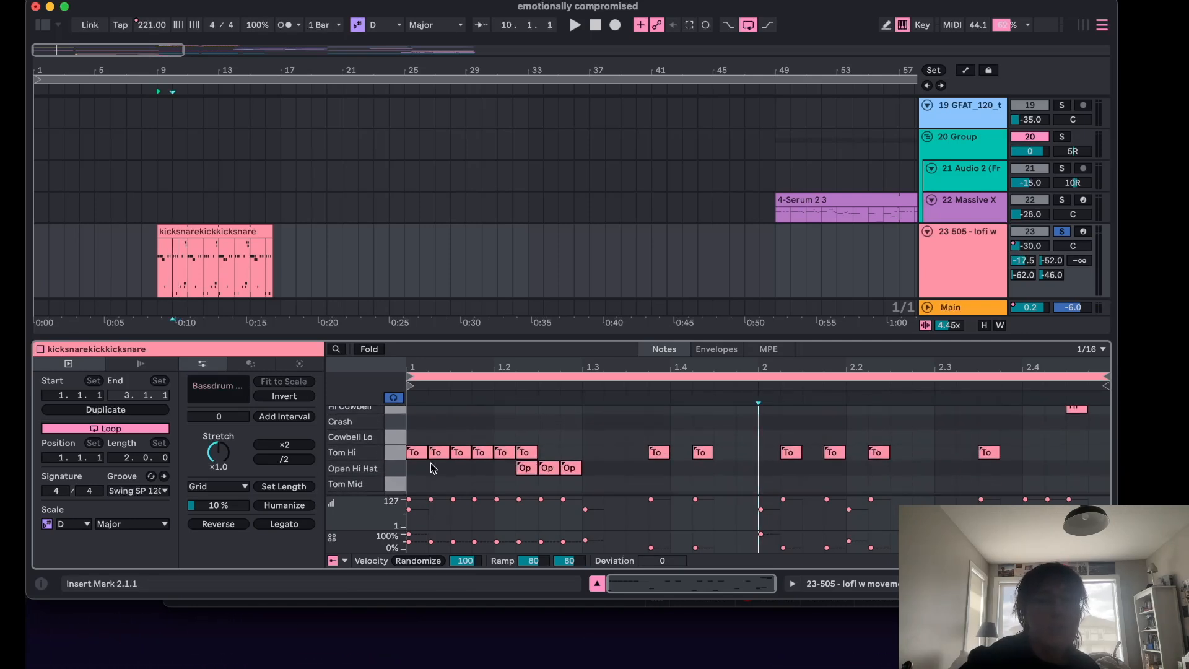
Select the tom, open hi-hat and ride note groups to review their velocity and probability, then close the detail view.
drag(413, 470, 1004, 429)
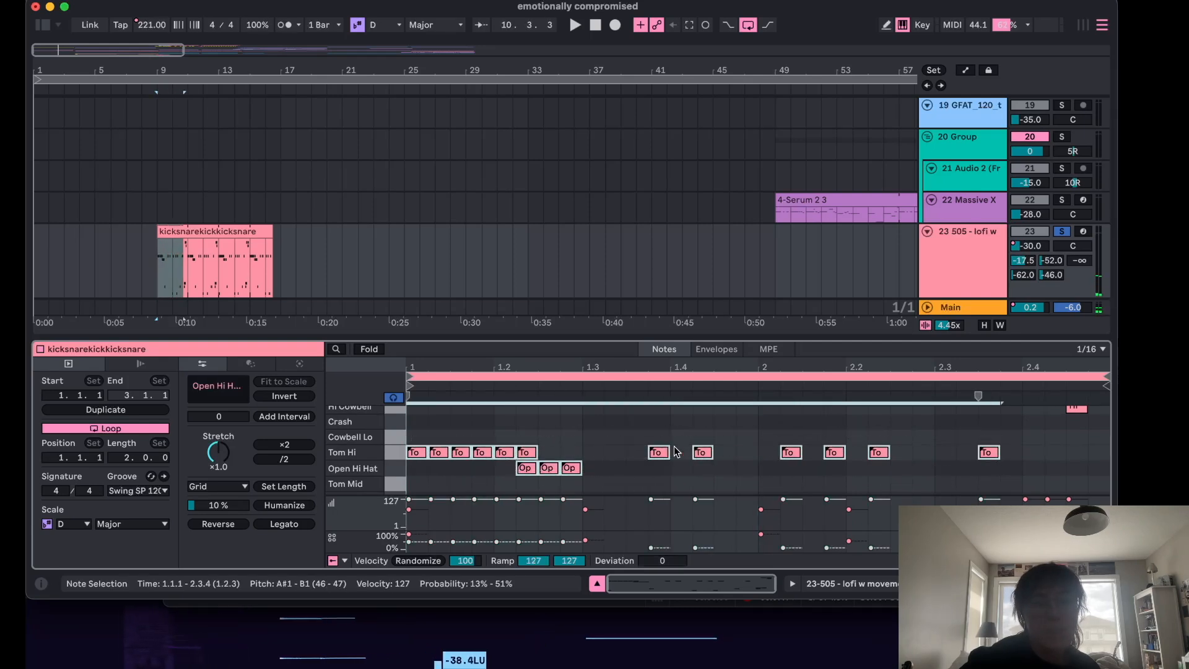
drag(471, 469, 624, 469)
scroll(1086, 425, up, 2)
drag(1091, 434, 1056, 424)
scroll(956, 439, down, 3)
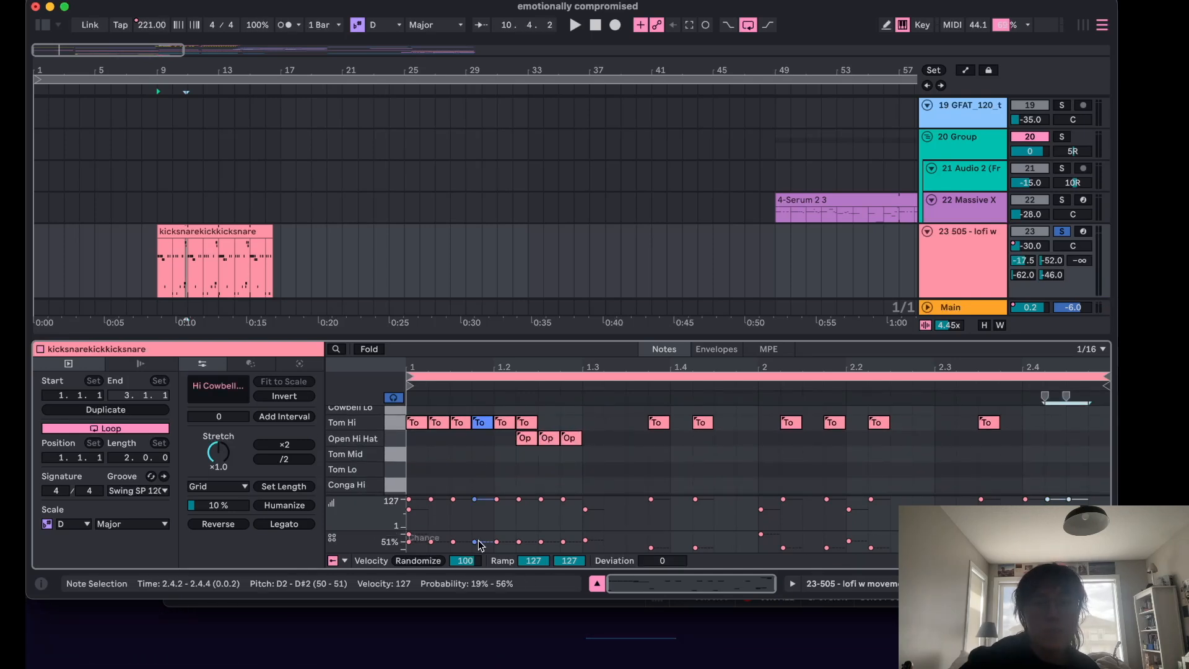
drag(427, 457, 596, 432)
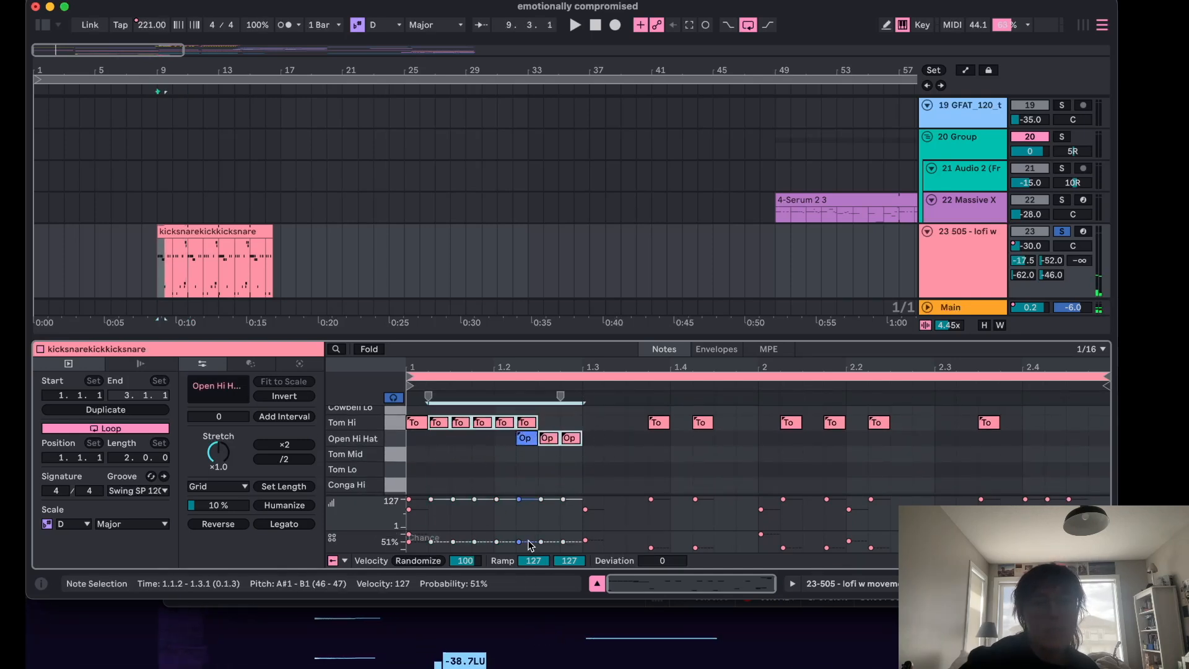
click(845, 469)
scroll(852, 465, up, 3)
drag(1094, 444, 1046, 406)
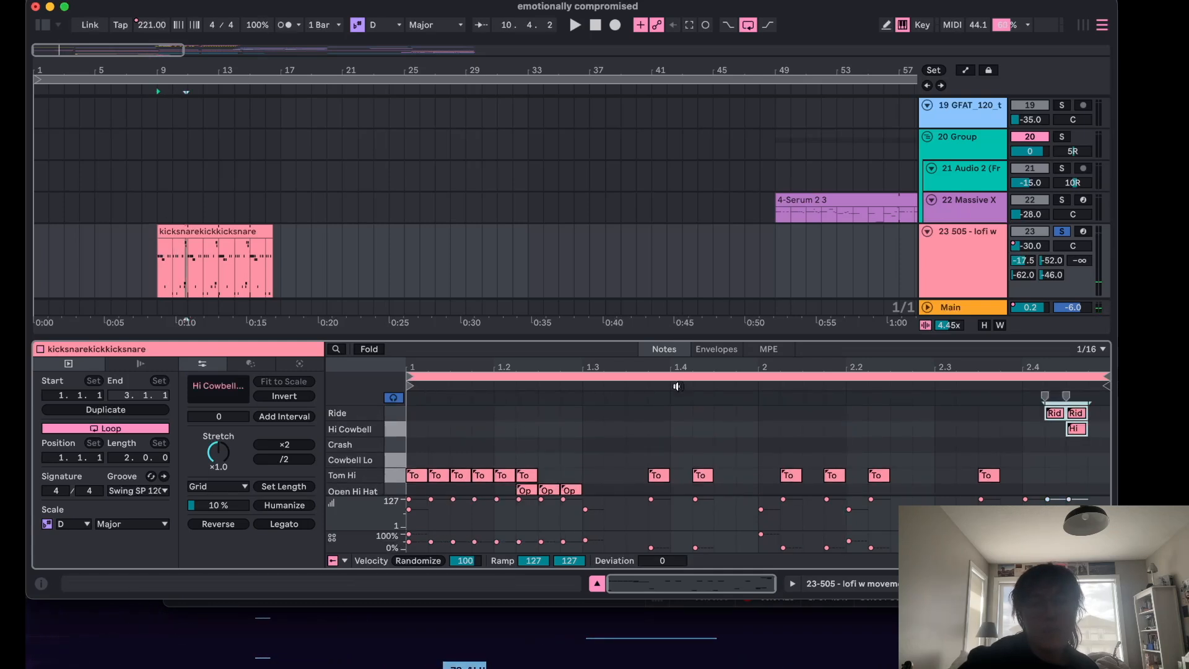
click(596, 583)
Unsolo the 505 - lofi w track and play the arrangement from bar 17.
scroll(249, 242, up, 1)
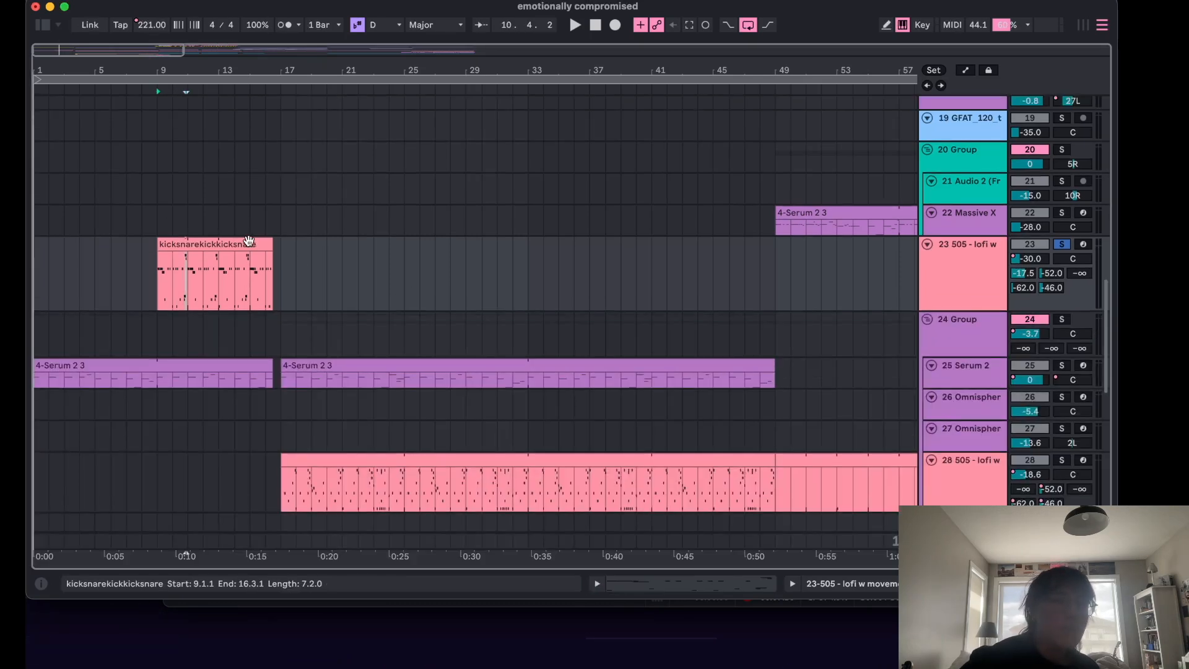
scroll(419, 254, down, 5)
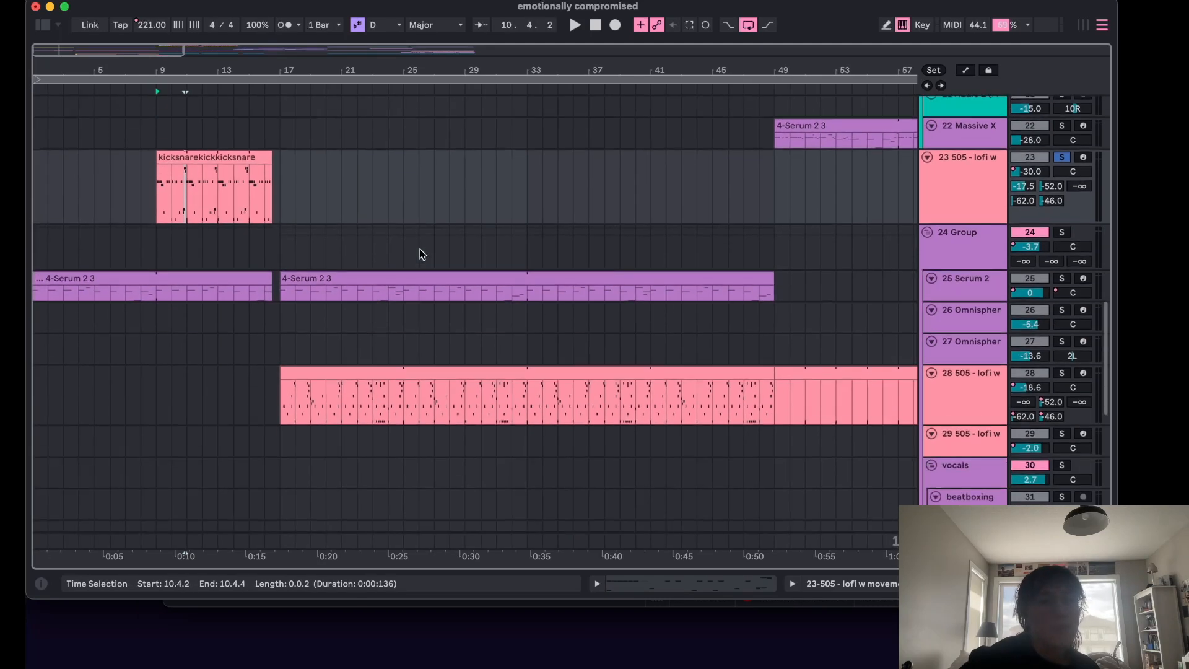
scroll(292, 280, up, 5)
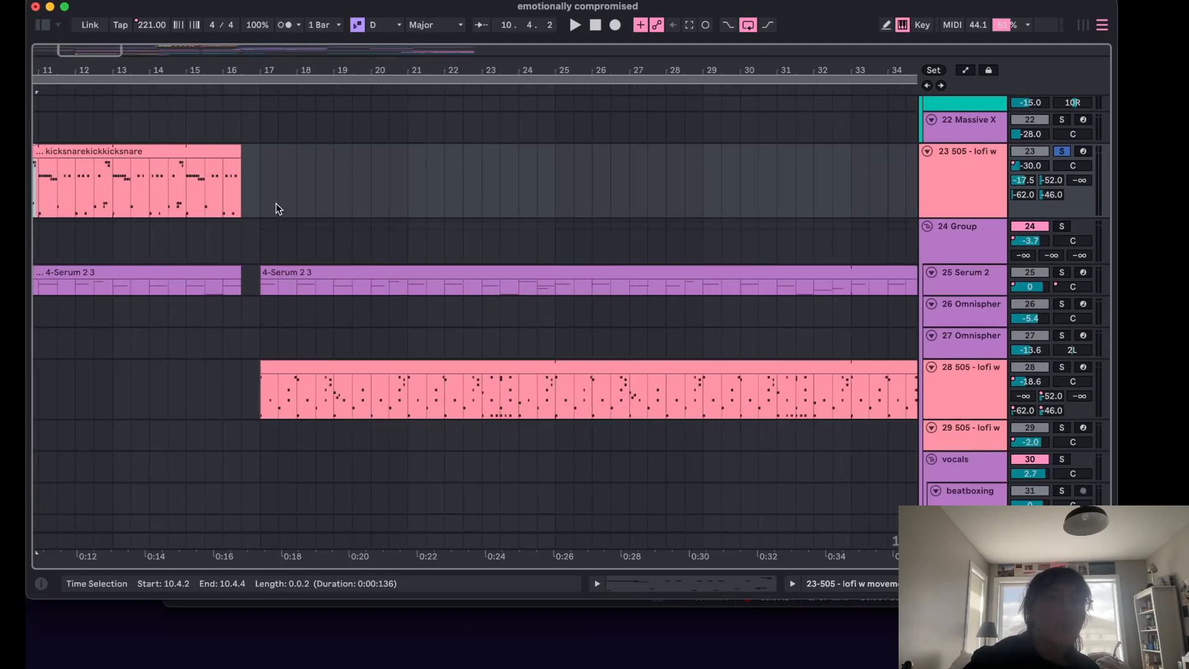
click(259, 193)
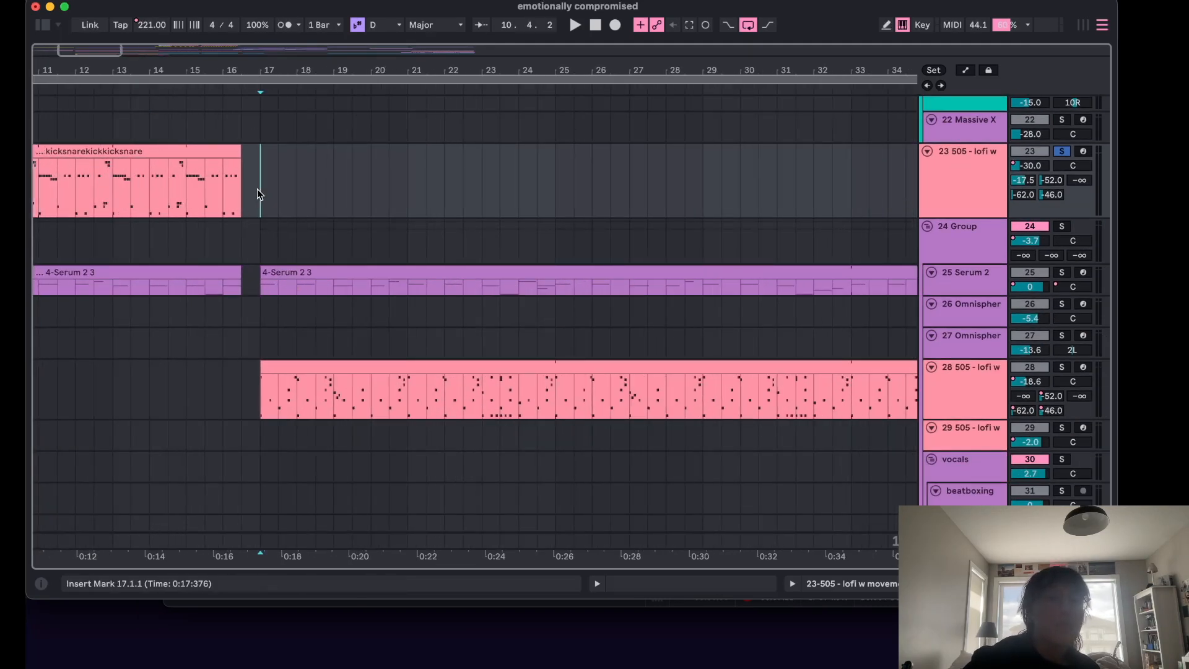
click(1062, 151)
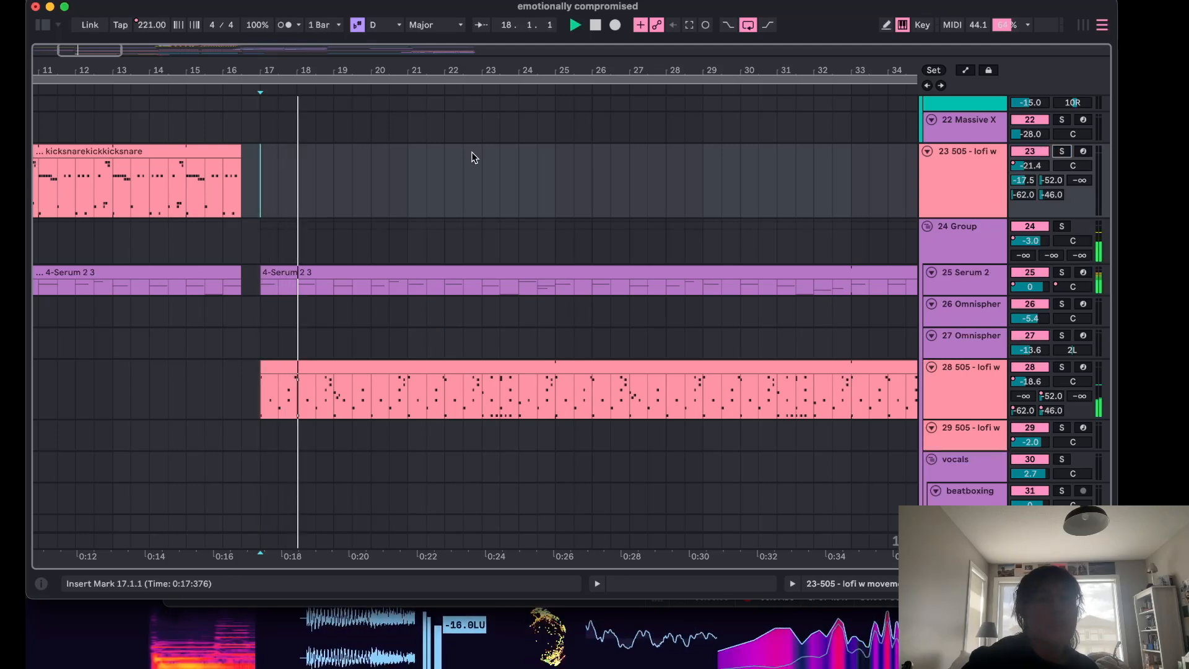
Open the device chain of the 13 Audio (Freeze) track.
scroll(519, 164, down, 2)
scroll(519, 164, down, 10)
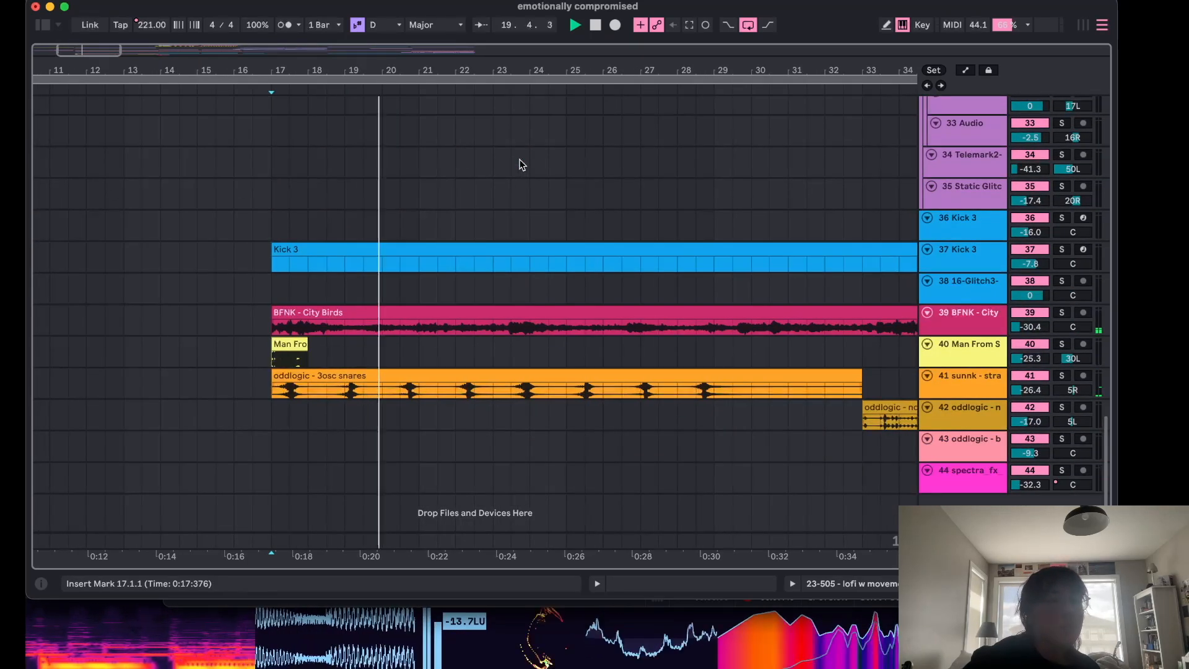
click(519, 164)
scroll(519, 164, up, 20)
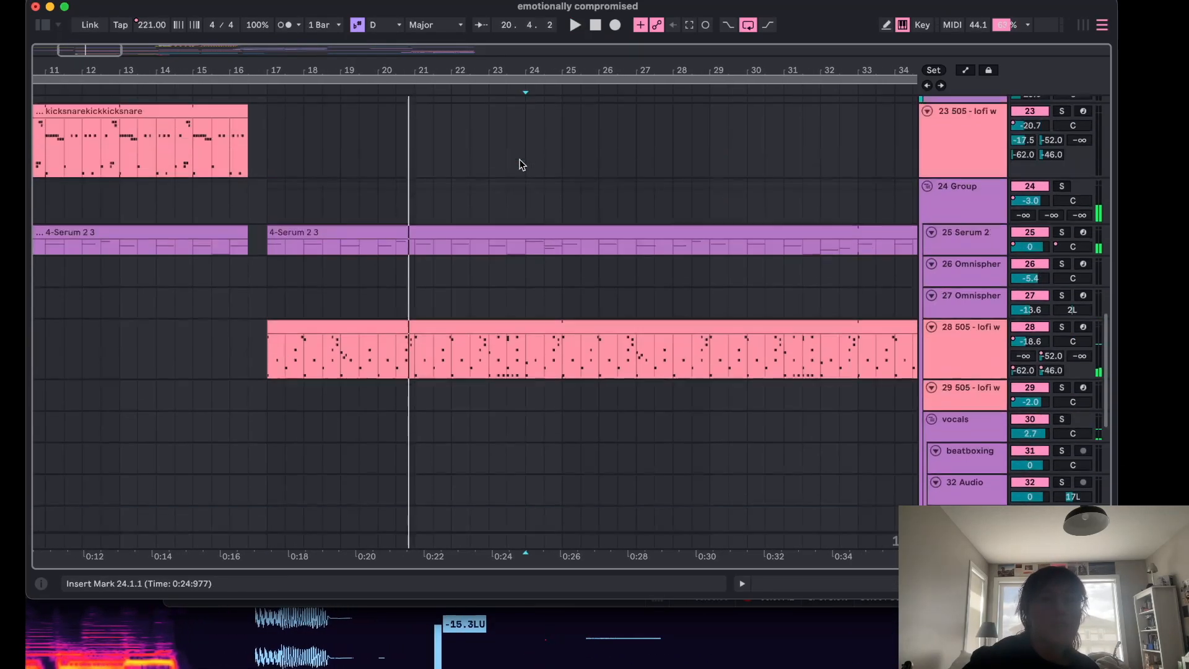
click(377, 201)
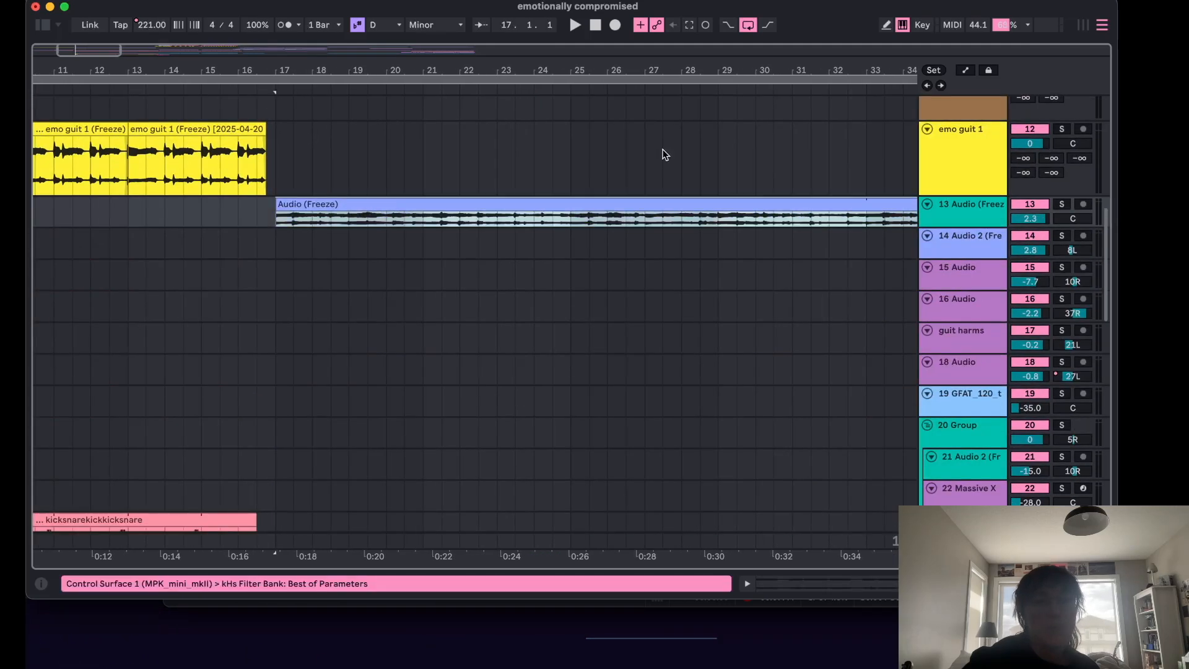
scroll(619, 270, down, 5)
scroll(618, 269, up, 4)
click(963, 110)
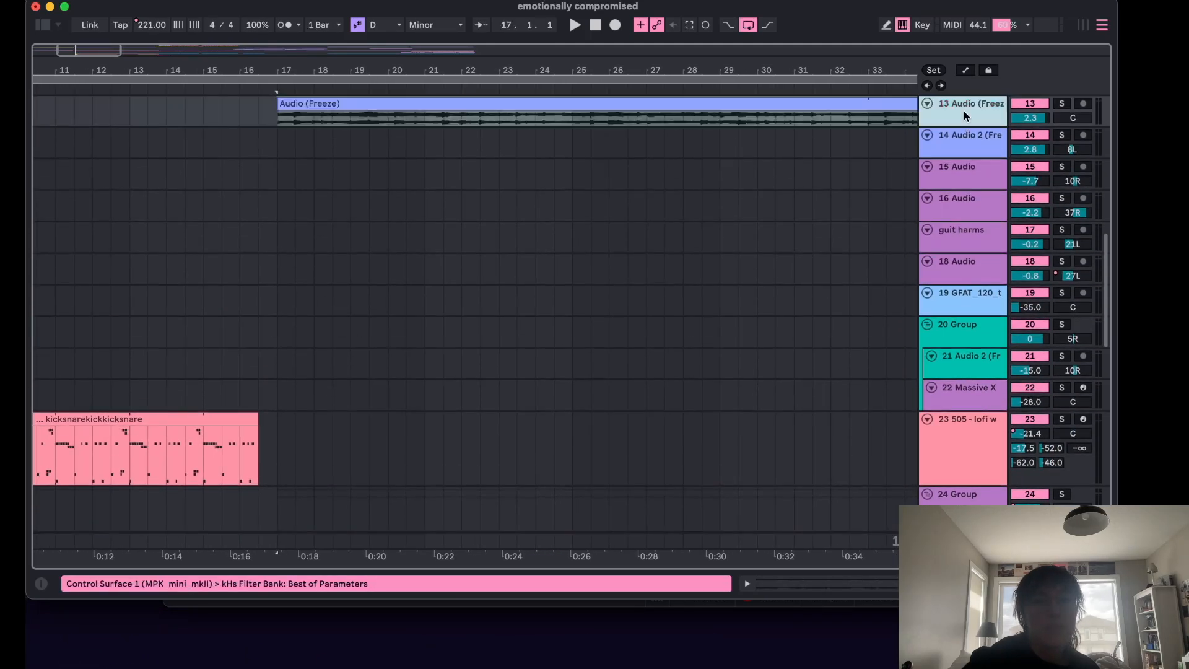
double_click(964, 111)
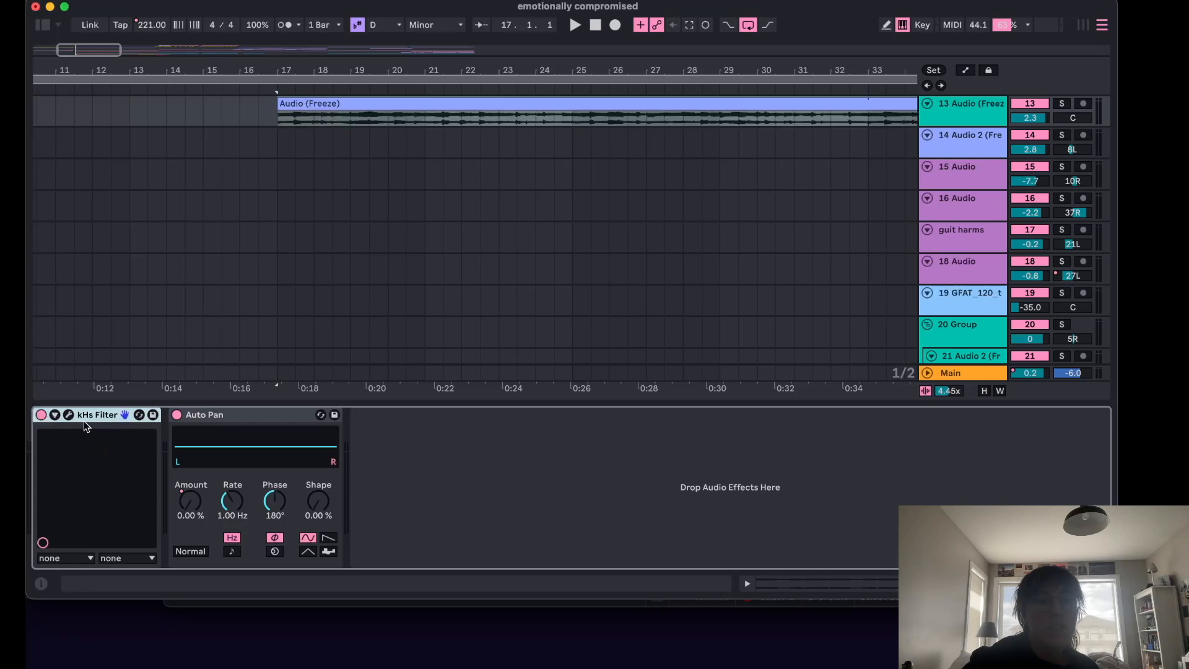
Inspect the kHs Filter plugin's cutoff settings on the 13 Audio (Freeze) track during playback, then close it and hide the device view.
click(68, 415)
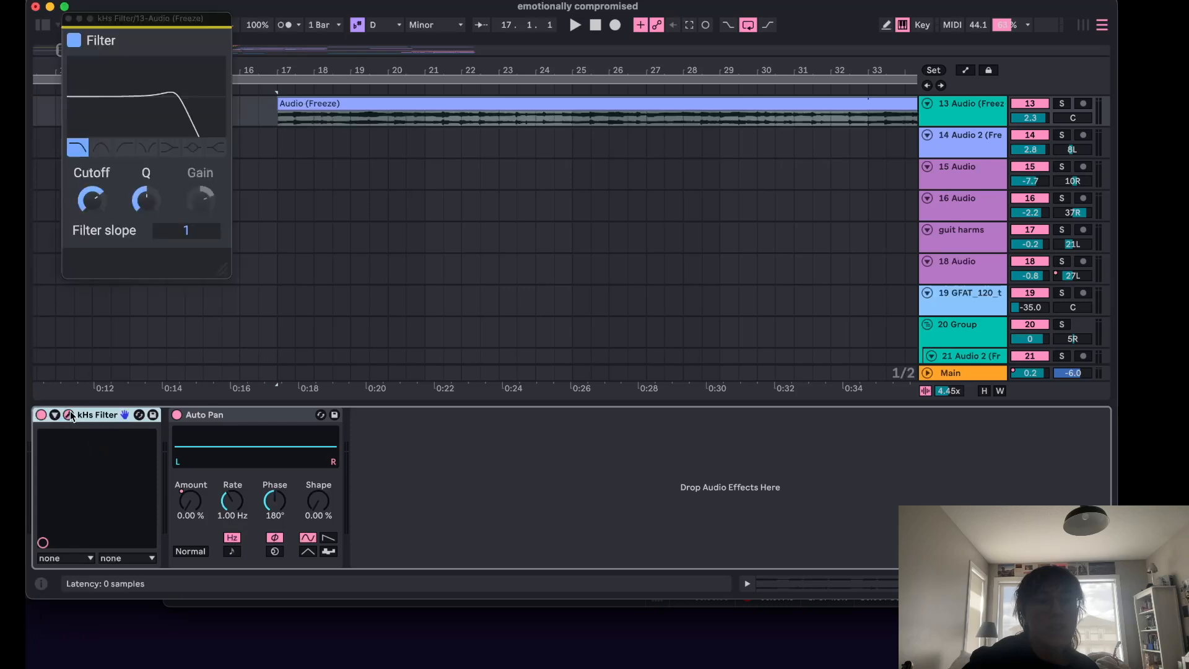
click(68, 19)
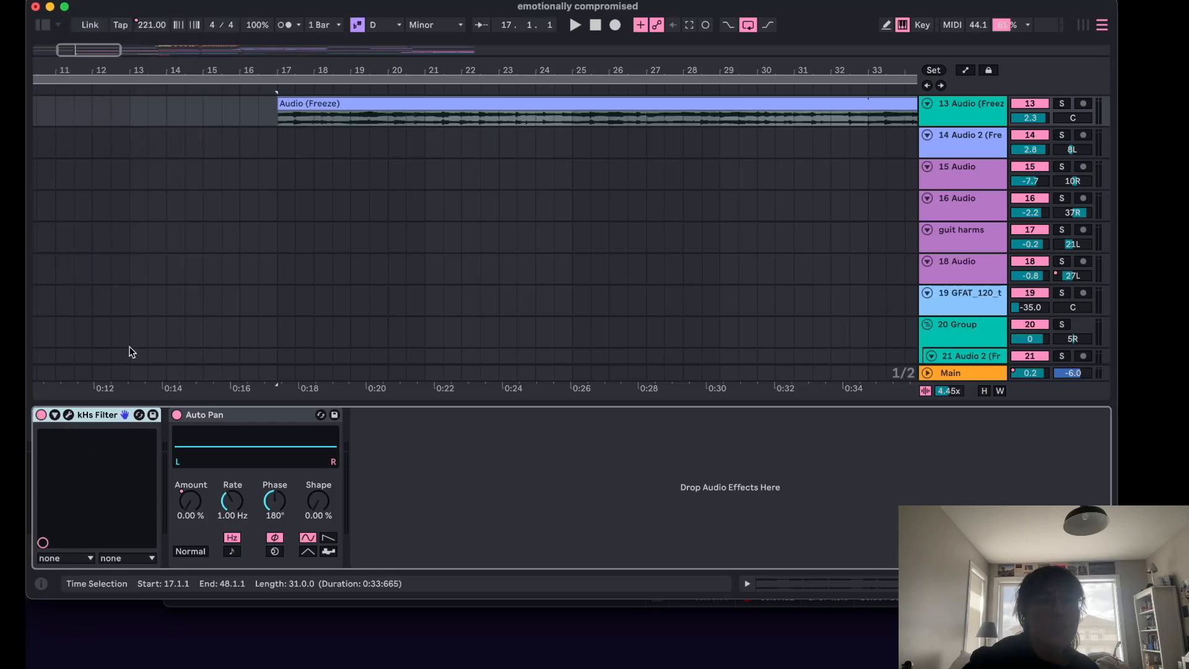
click(69, 416)
key(space)
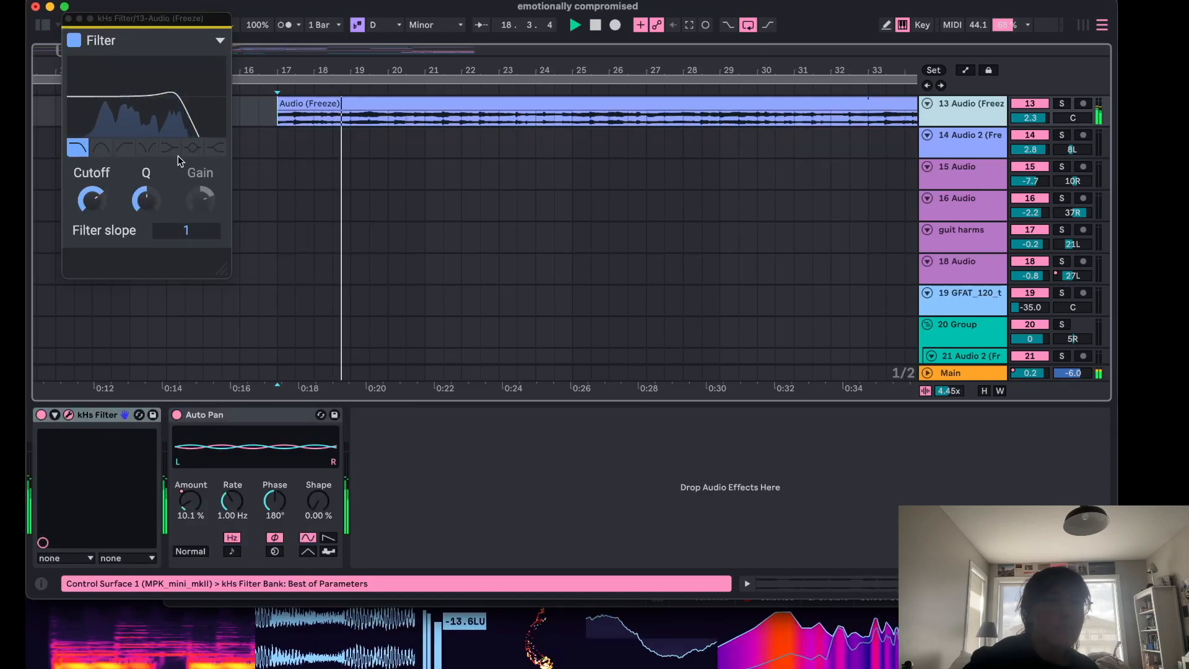
mouse_move(96, 199)
mouse_down()
mouse_move(96, 155)
mouse_move(95, 200)
mouse_up()
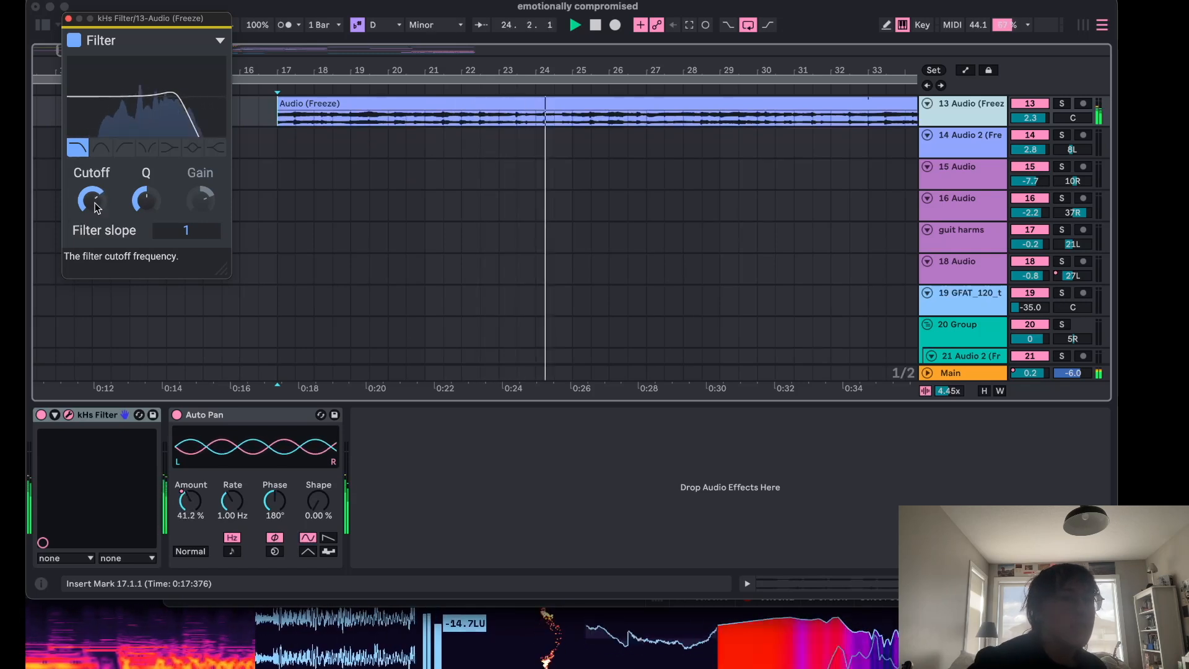
click(68, 18)
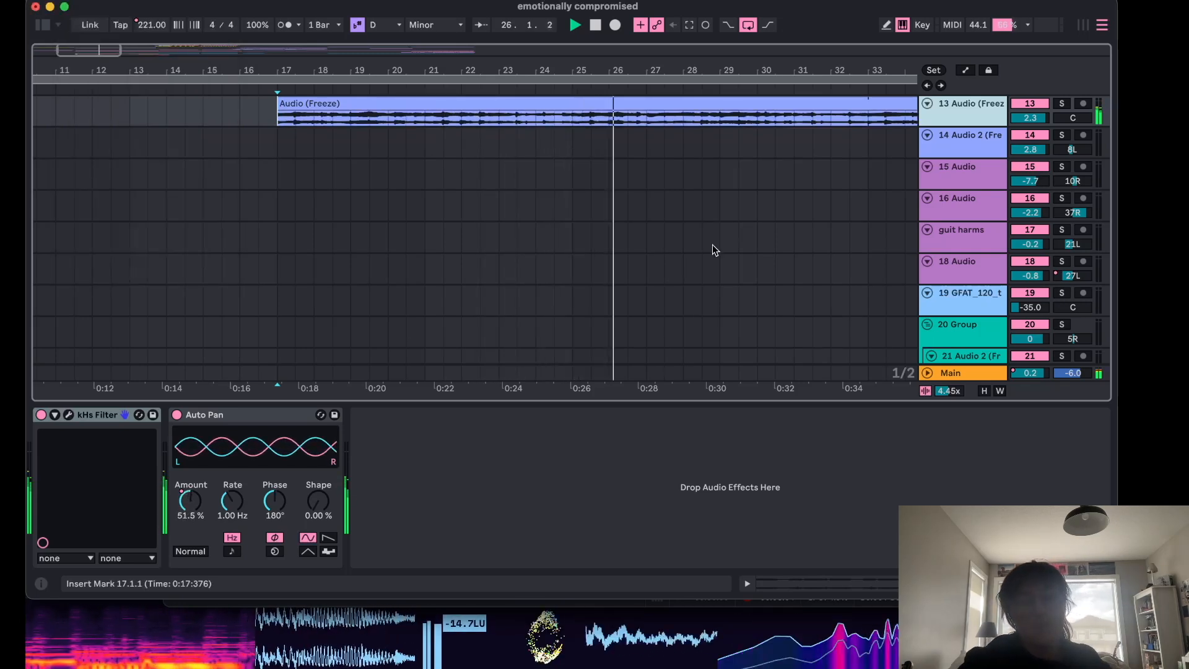
key(super+alt+l)
key(space)
Open the 4-Serum 2 3 clip on the 25 Serum 2 track and select its notes around bar 8.
scroll(718, 277, up, 8)
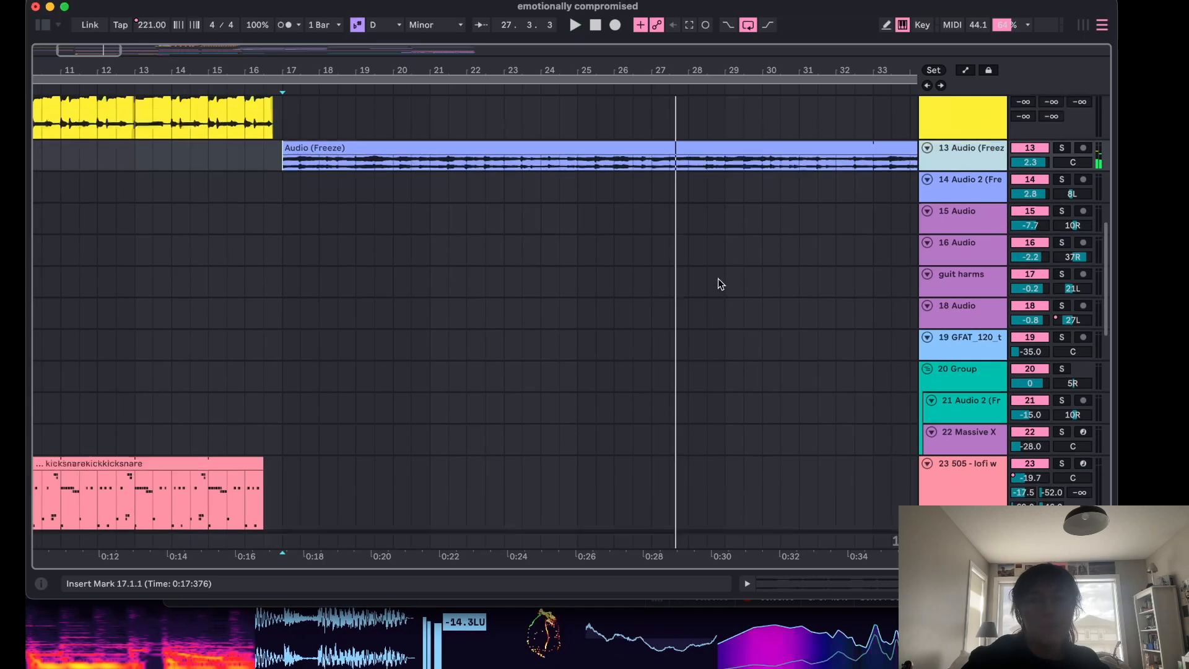
scroll(719, 277, down, 9)
scroll(719, 277, down, 5)
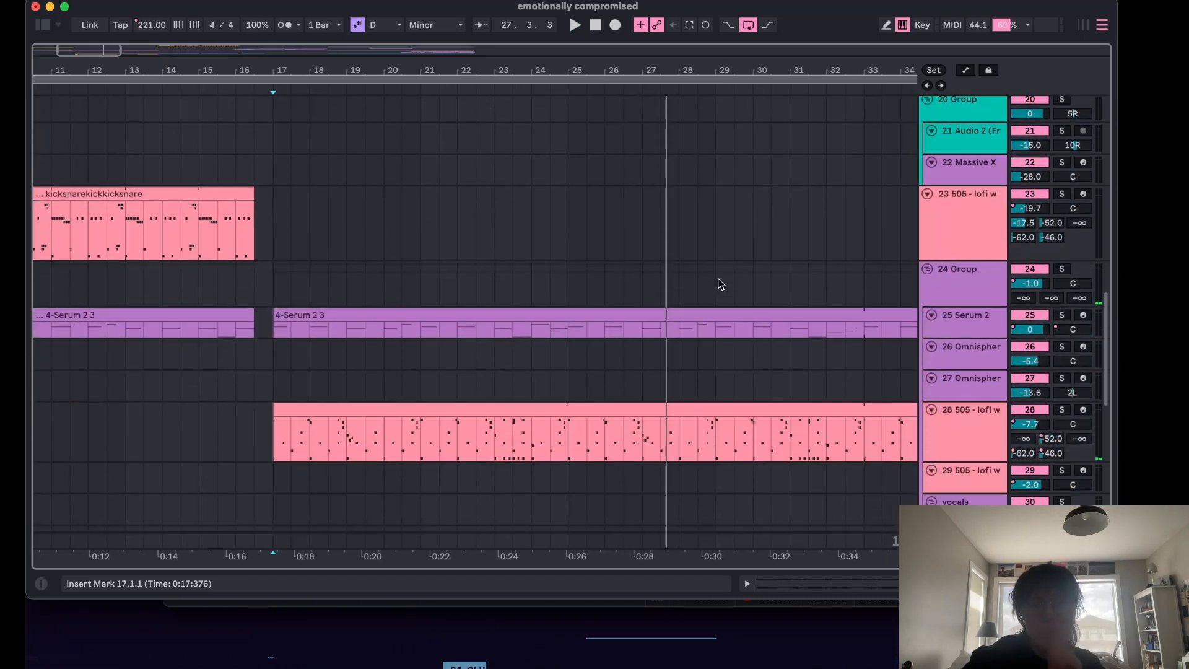
click(274, 286)
click(968, 329)
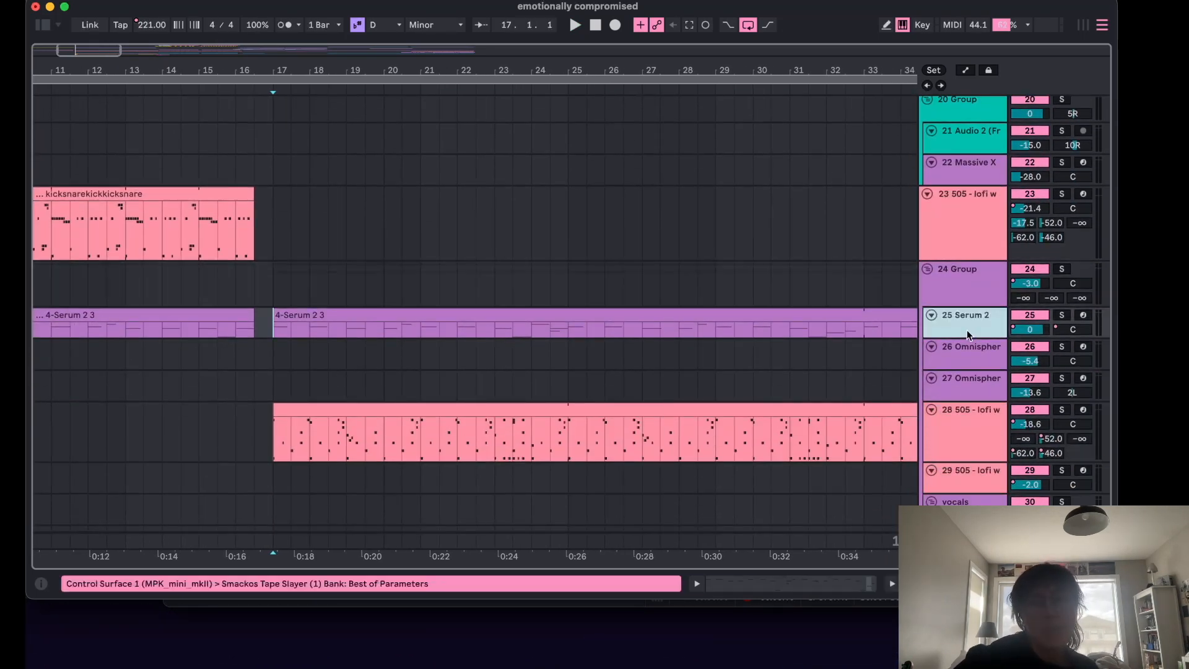
double_click(317, 317)
scroll(466, 455, down, 3)
scroll(469, 471, up, 3)
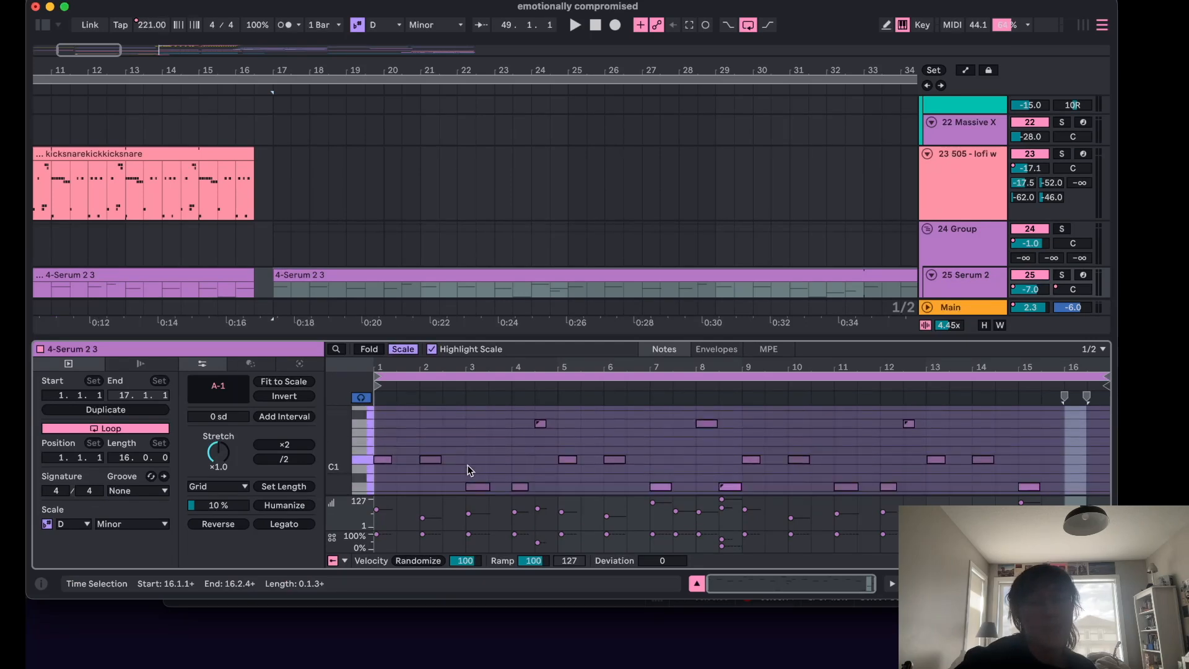
drag(741, 491, 721, 444)
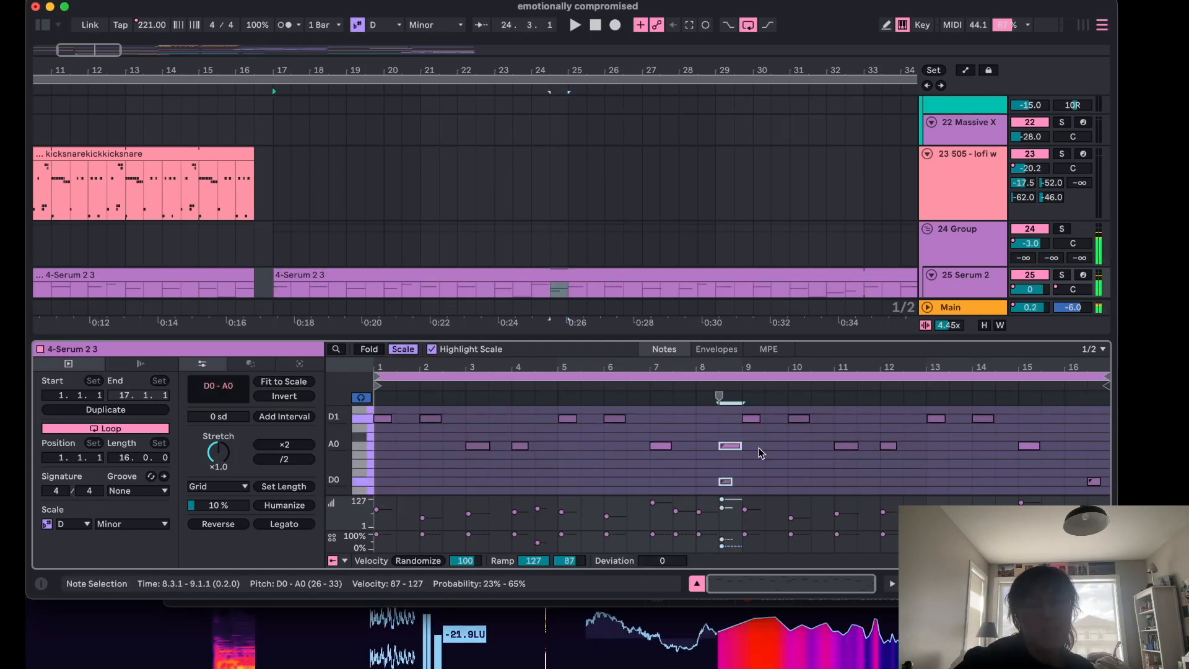
Browse the Serum clip's pitch range in the note editor, then close the detail view.
scroll(759, 448, up, 4)
scroll(414, 432, down, 3)
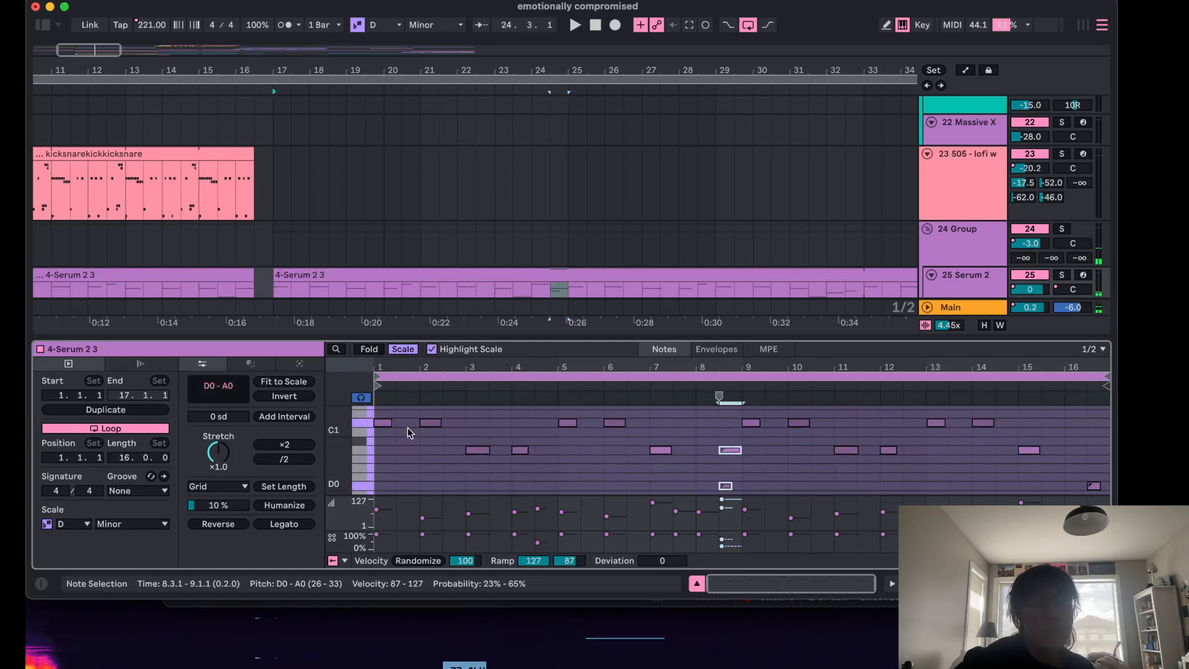
scroll(543, 466, up, 2)
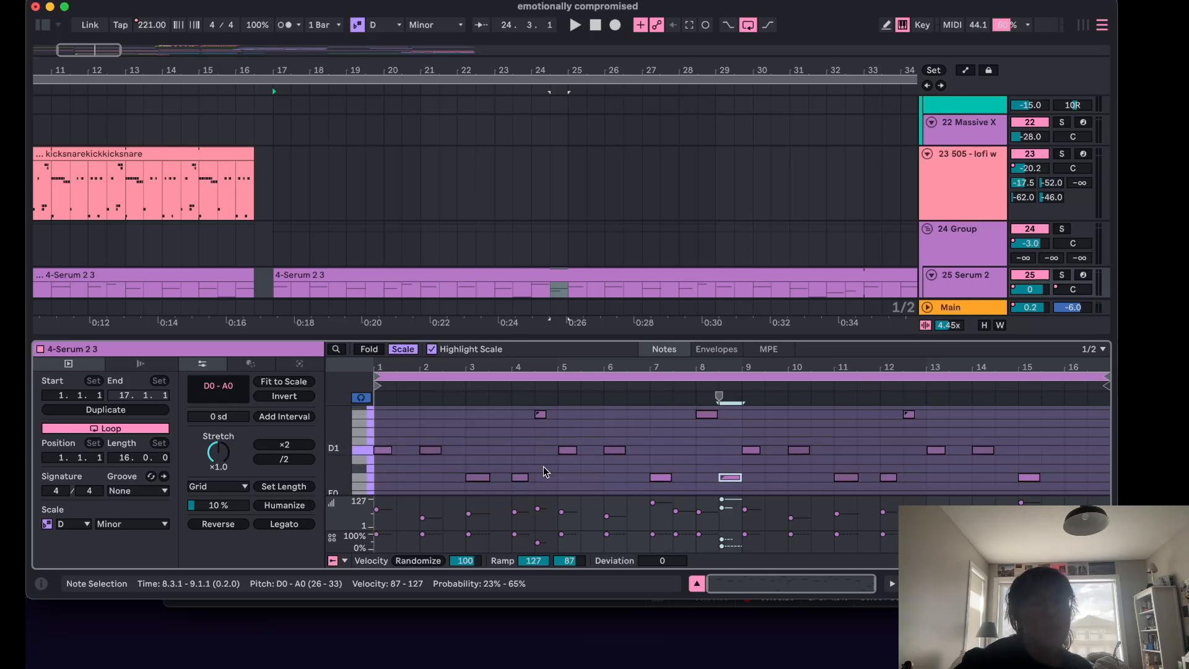
scroll(543, 467, down, 2)
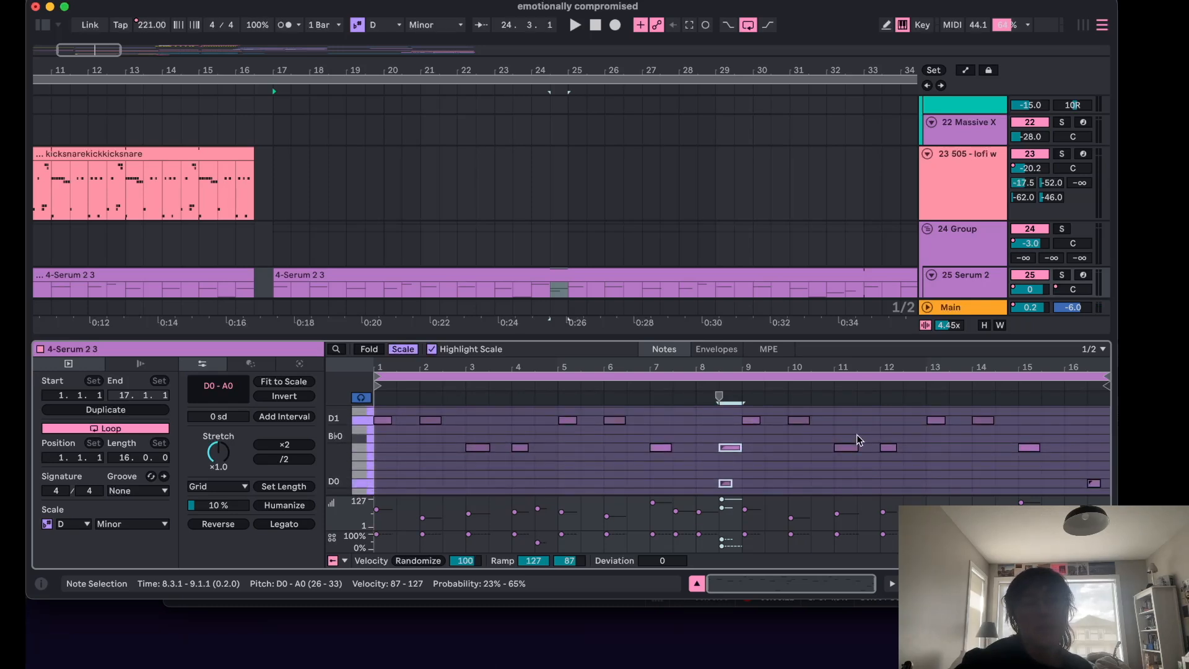
scroll(857, 436, up, 2)
scroll(831, 430, down, 3)
scroll(830, 430, up, 1)
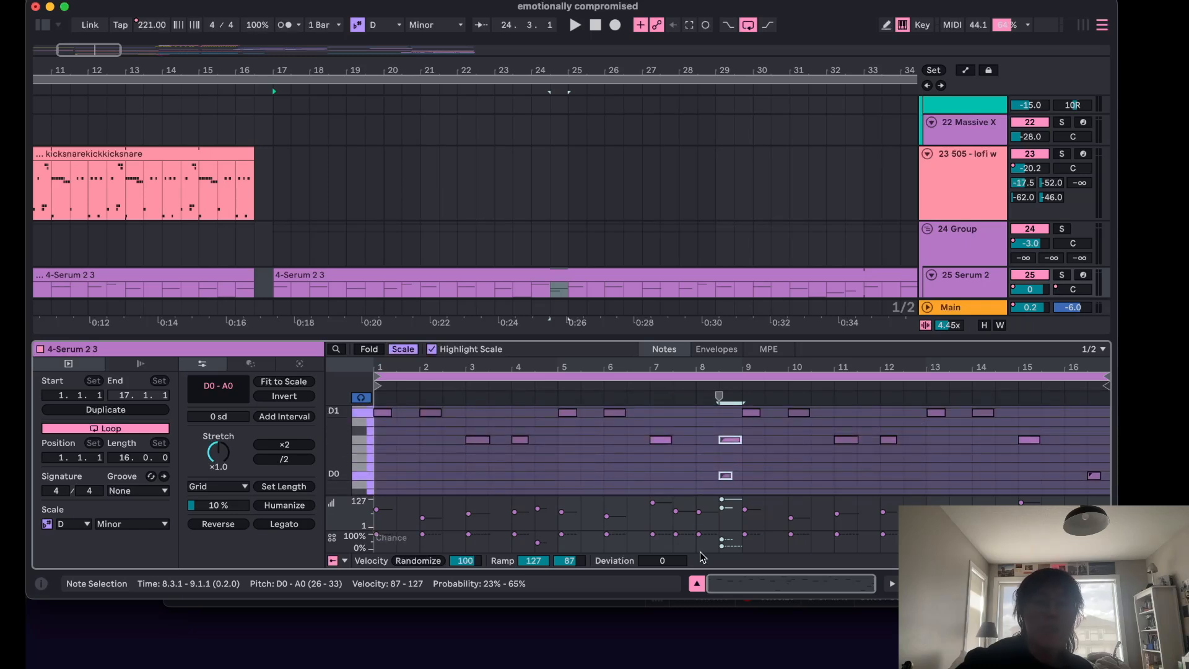
click(696, 585)
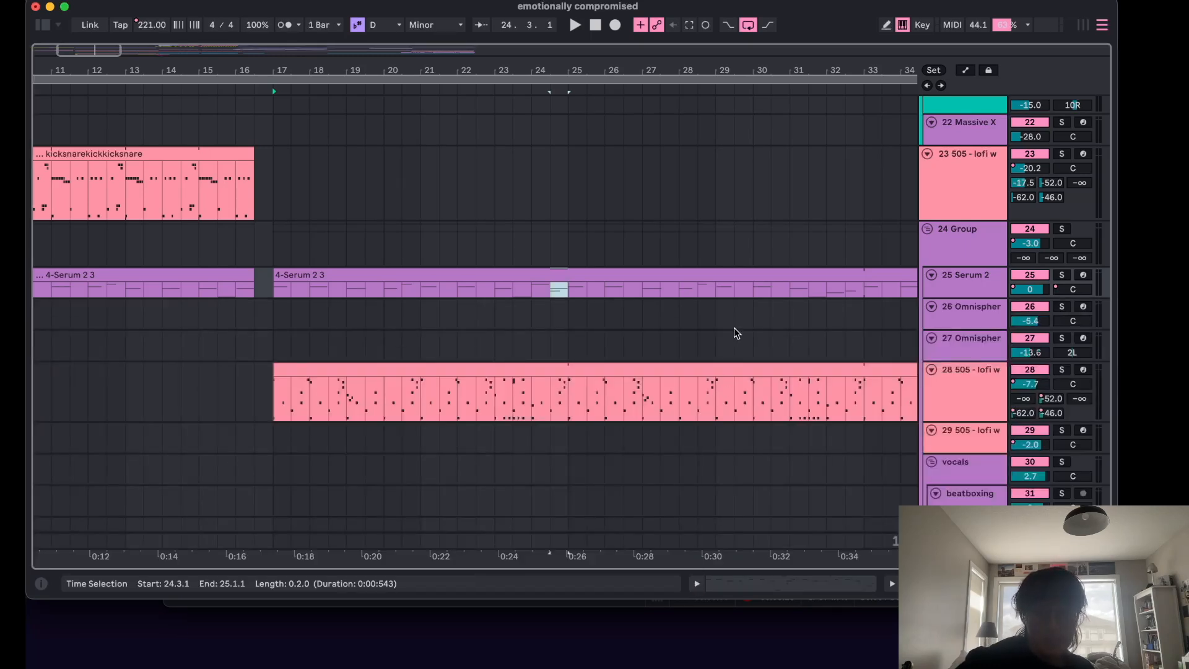
Open the 505 - lofi w drum clip and select the bassdrum roll notes near bar 7 to review them.
scroll(734, 328, up, 3)
scroll(734, 328, down, 3)
scroll(734, 328, down, 5)
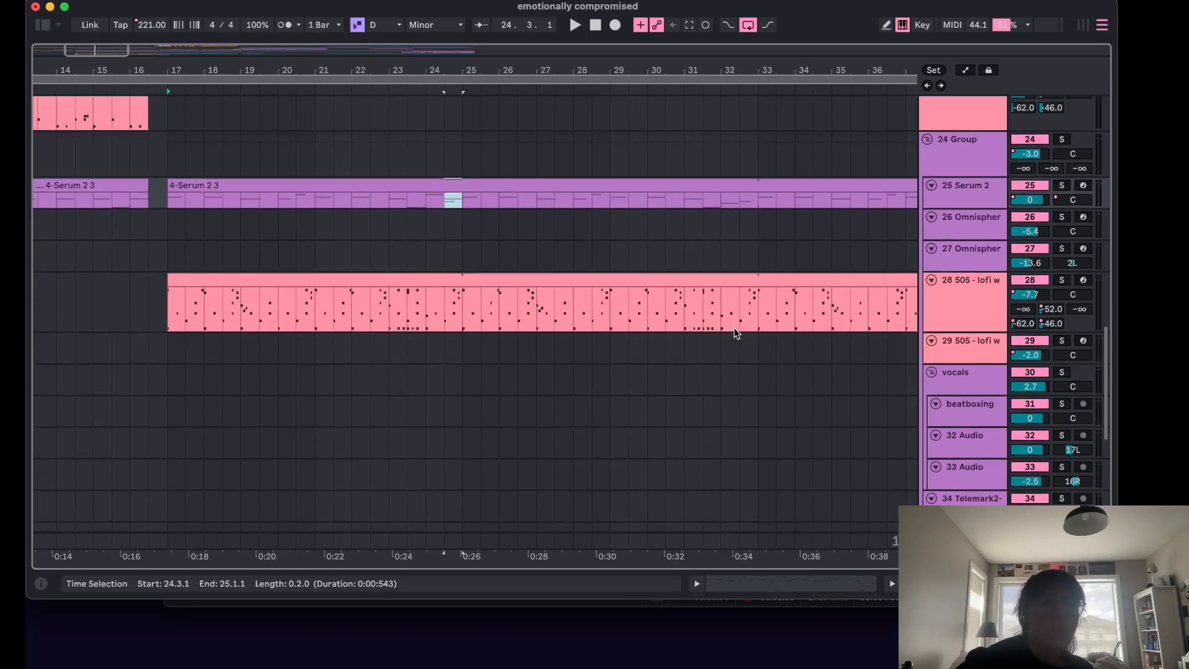
double_click(277, 265)
scroll(570, 447, down, 5)
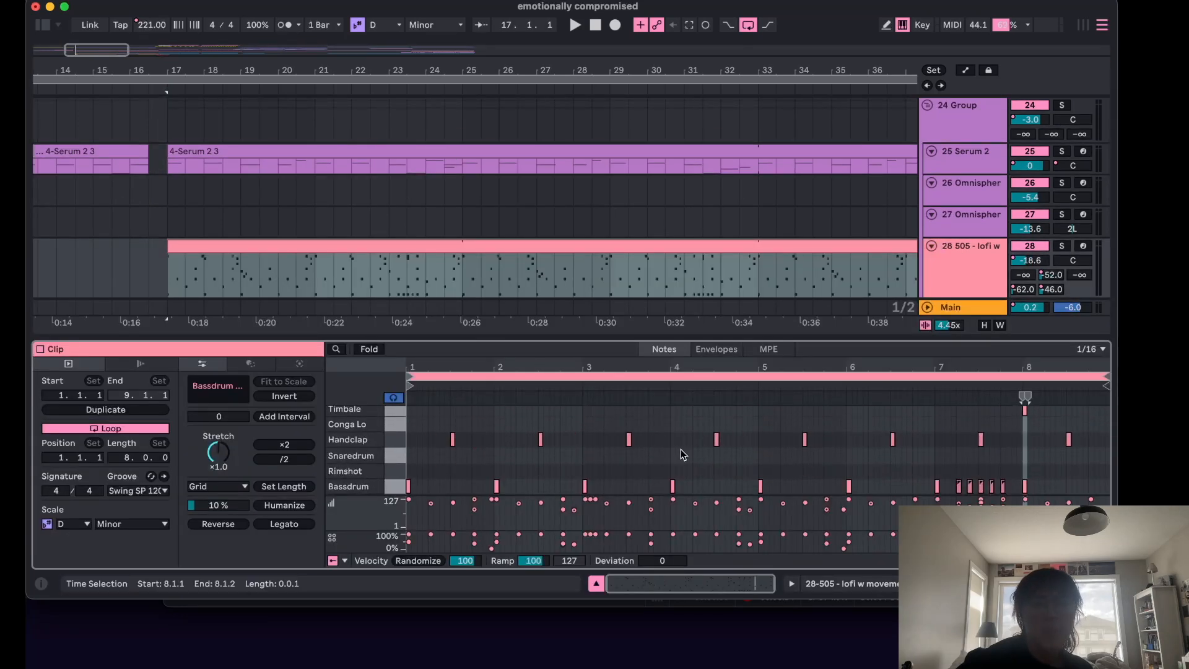
drag(414, 472, 853, 494)
click(885, 466)
scroll(1019, 458, up, 5)
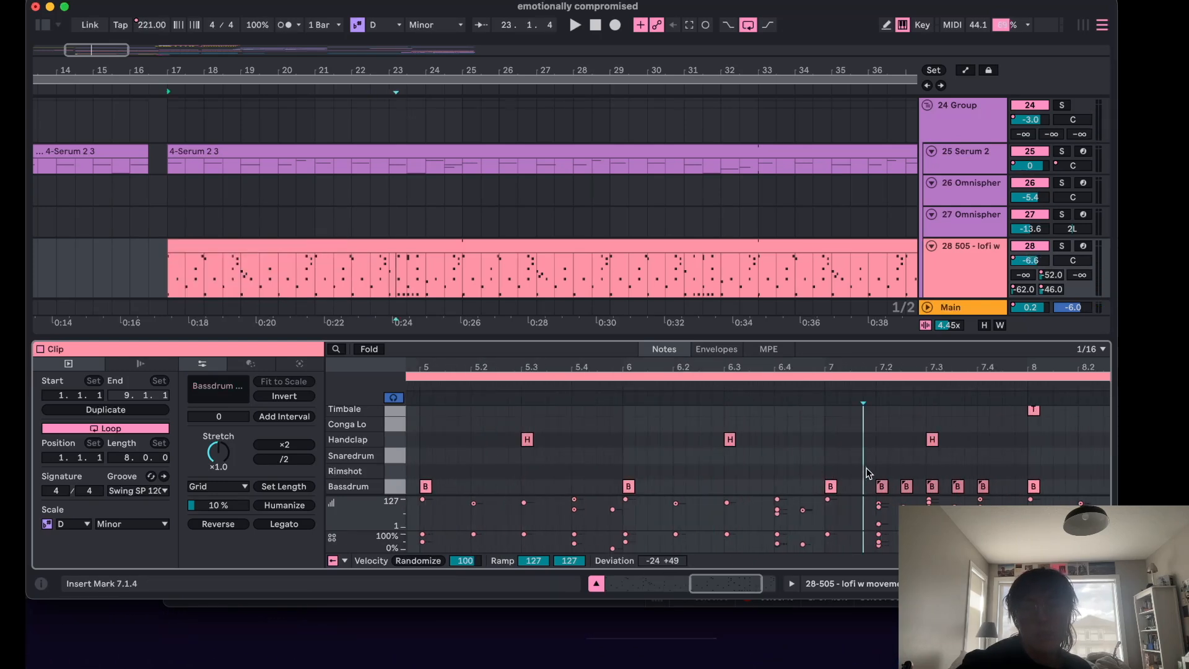
drag(863, 468, 997, 493)
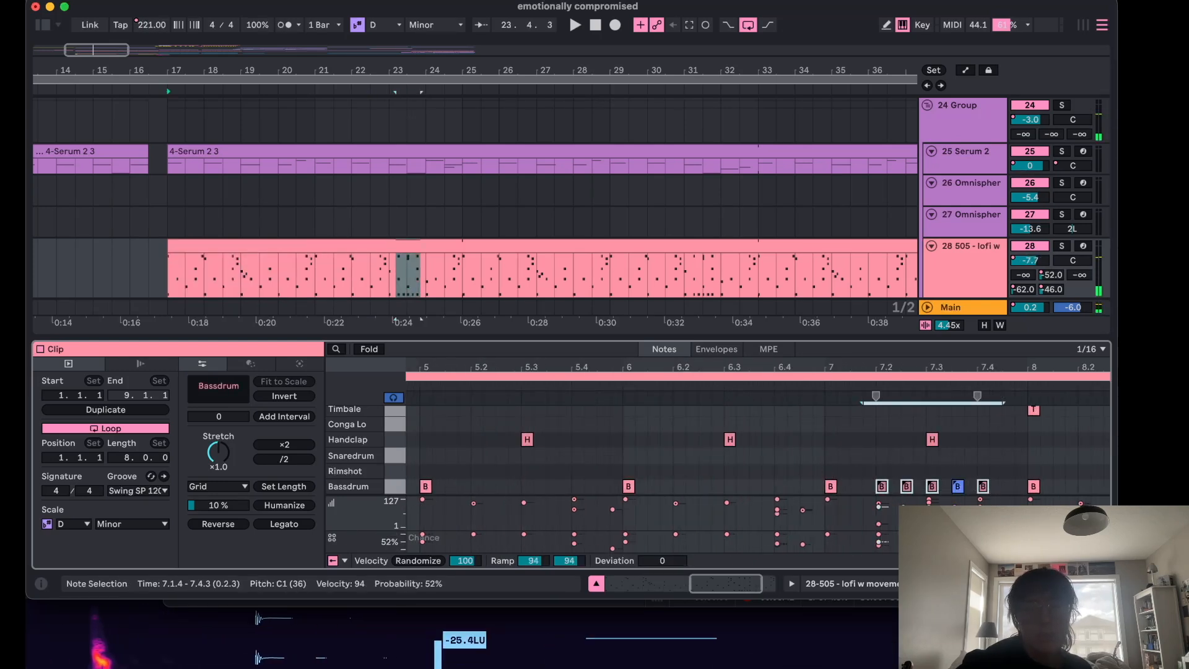
click(862, 437)
Select a ride note in the drum clip to review its probability, play the arrangement, then close the detail view.
scroll(860, 437, up, 1)
scroll(859, 437, left, 1)
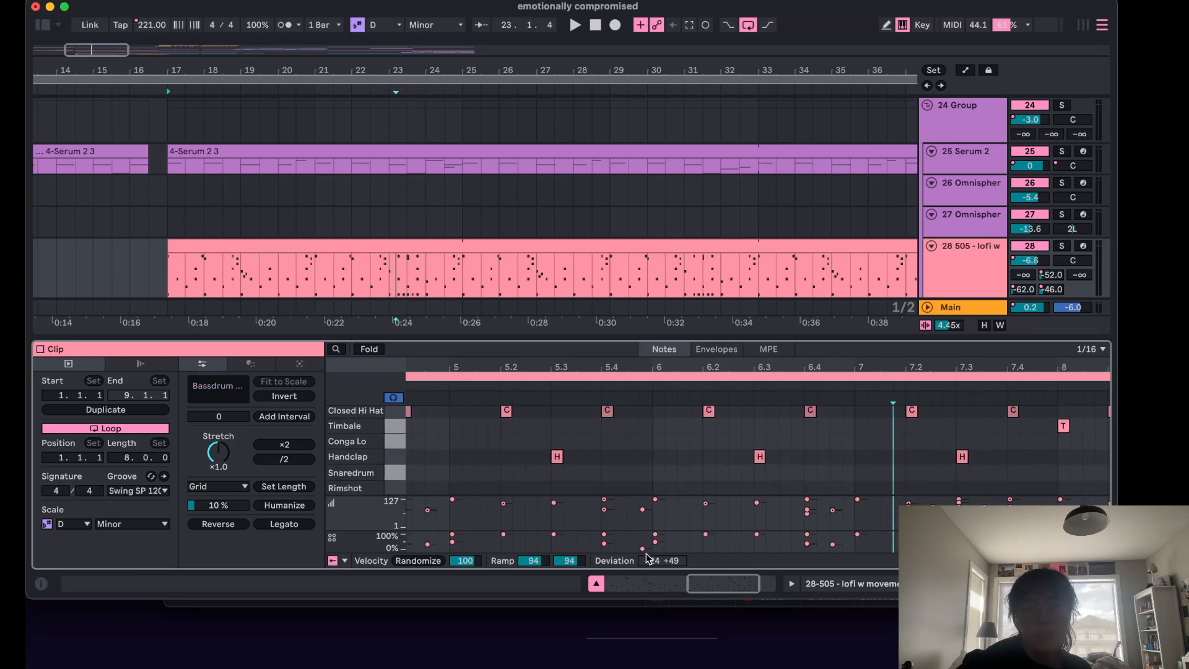
scroll(646, 460, up, 5)
click(653, 411)
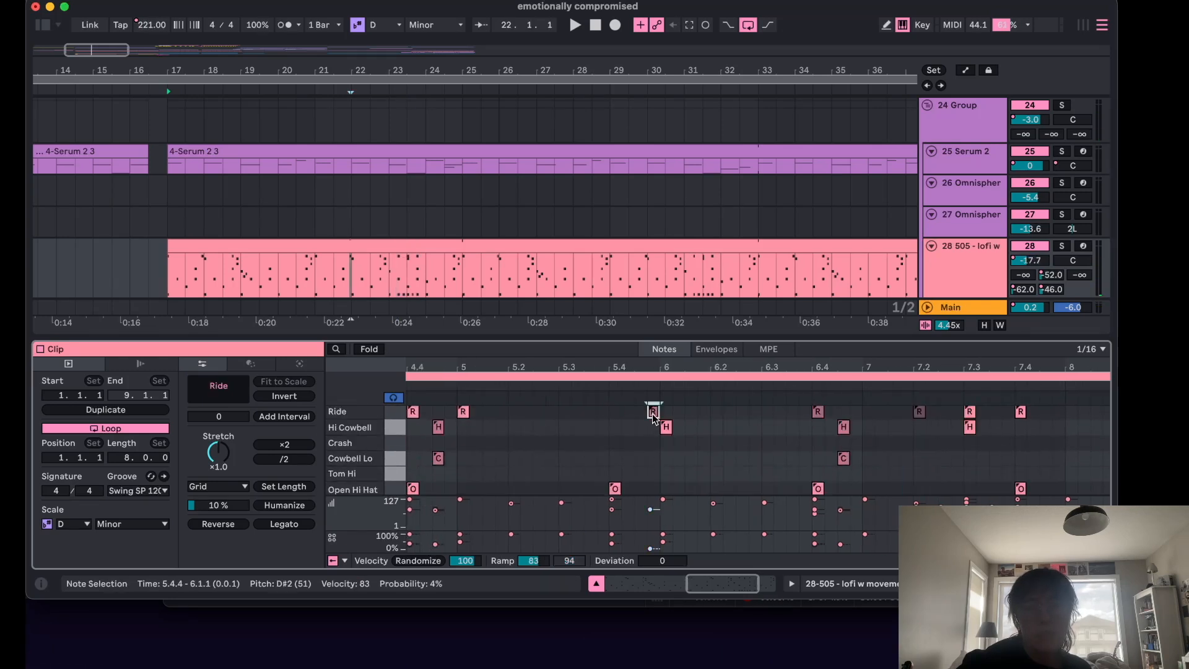
scroll(644, 429, down, 3)
scroll(644, 429, left, 1)
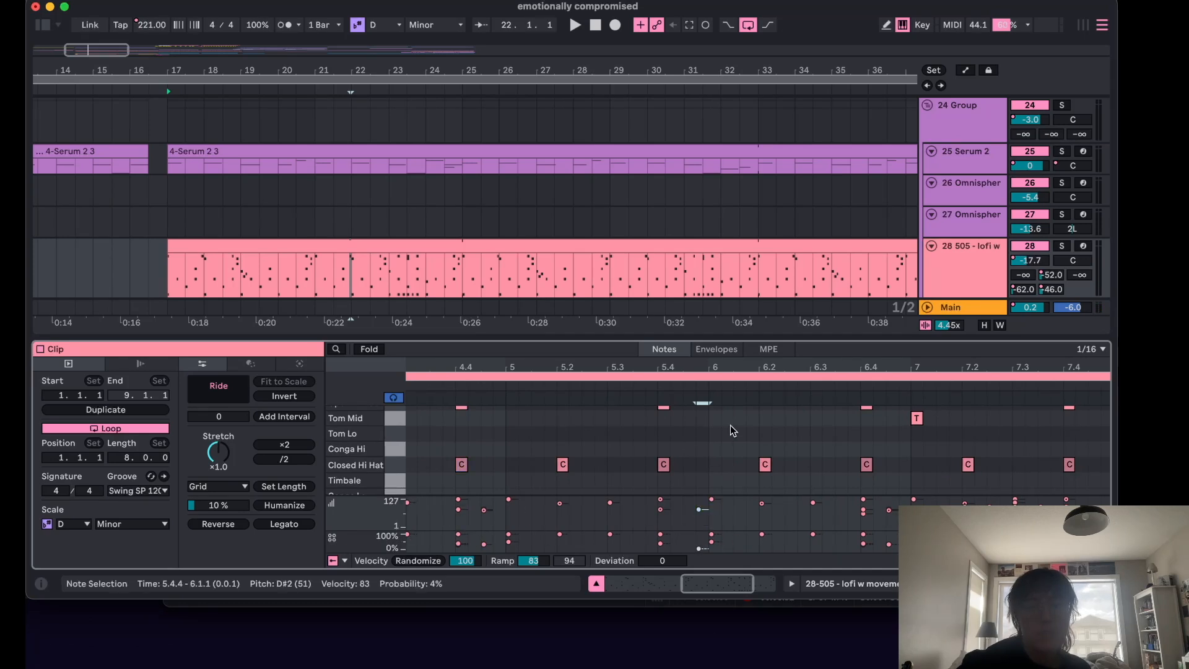
scroll(540, 428, left, 10)
scroll(540, 427, up, 1)
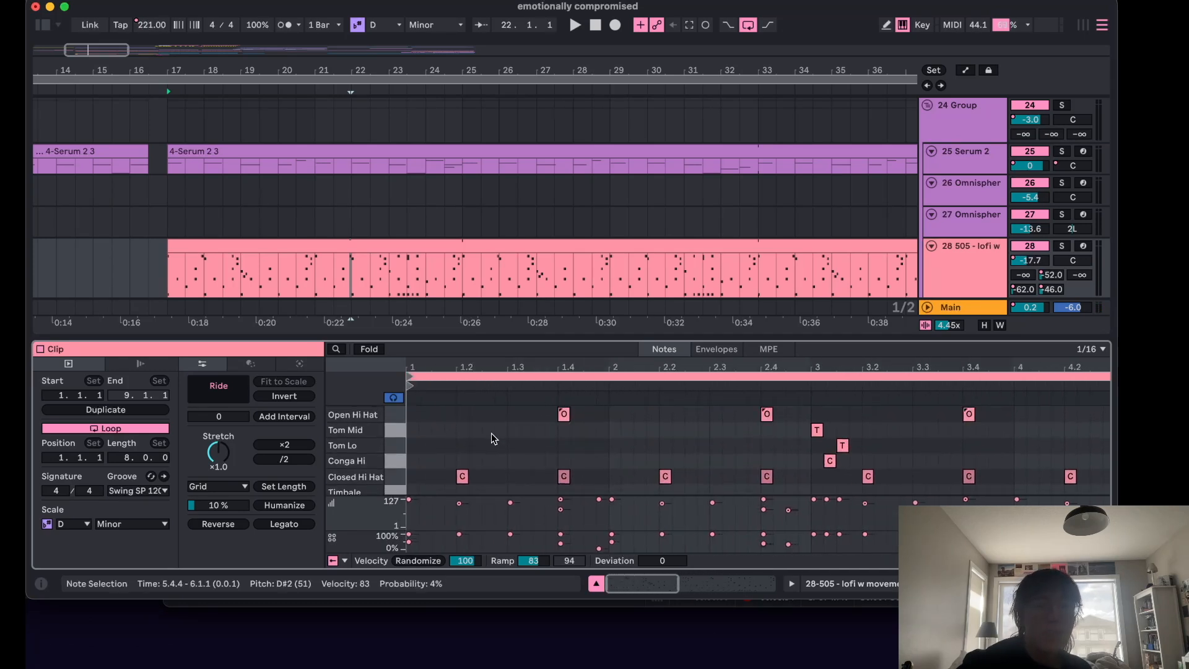
click(415, 444)
key(space)
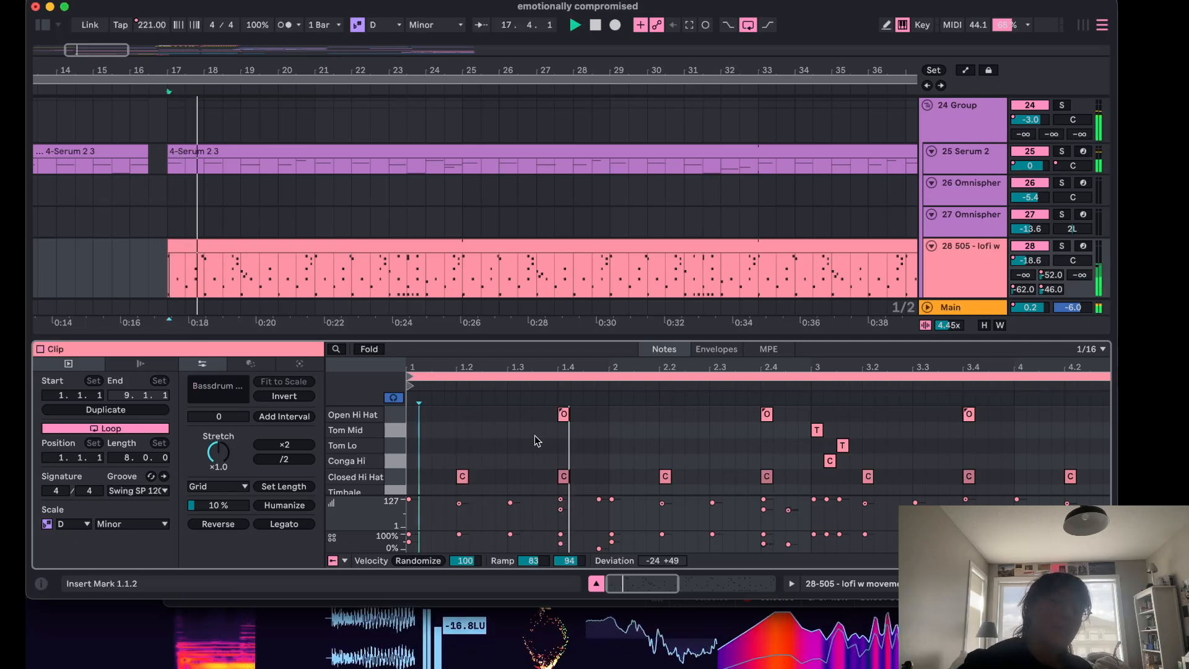
click(596, 584)
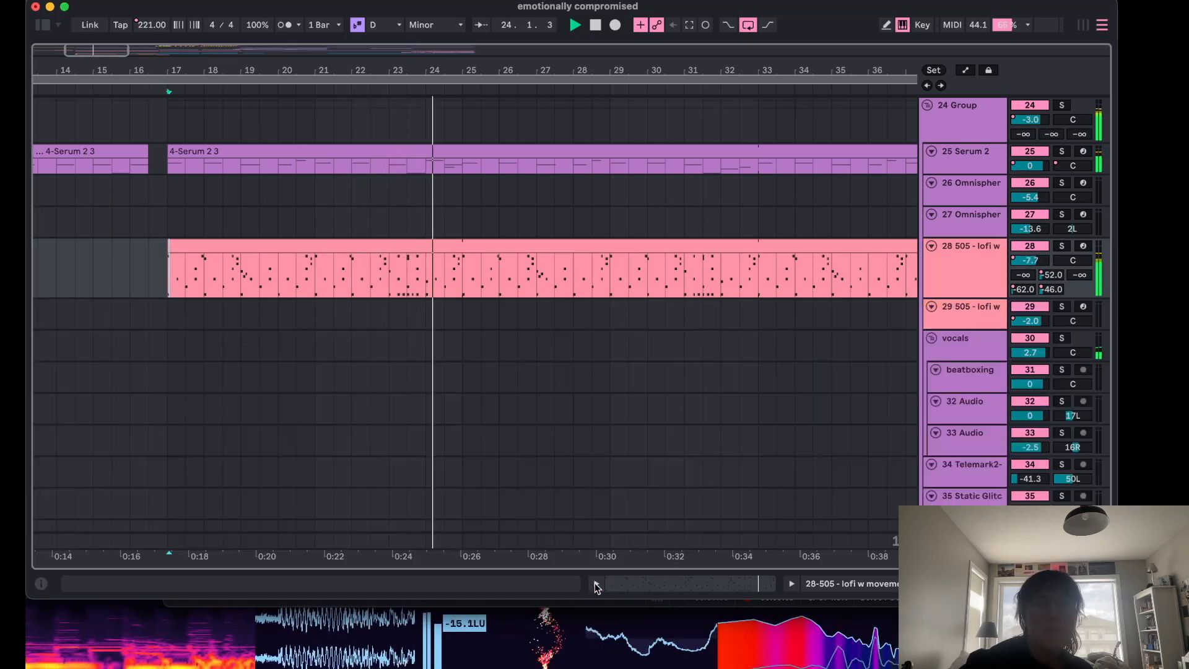
key(space)
Reopen the 505 - lofi w drum clip in an enlarged detail view and zoom out to show the whole pattern.
double_click(421, 249)
scroll(635, 421, right, 3)
scroll(634, 421, up, 4)
scroll(634, 421, right, 5)
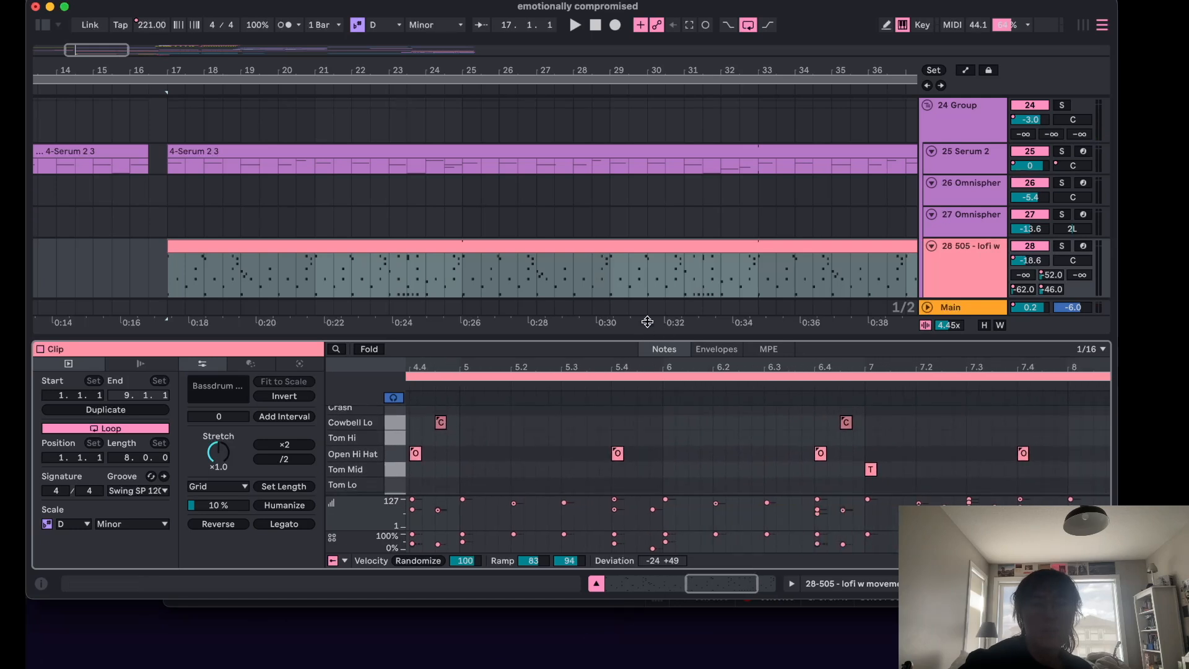
drag(648, 322, 682, 117)
scroll(690, 250, left, 2)
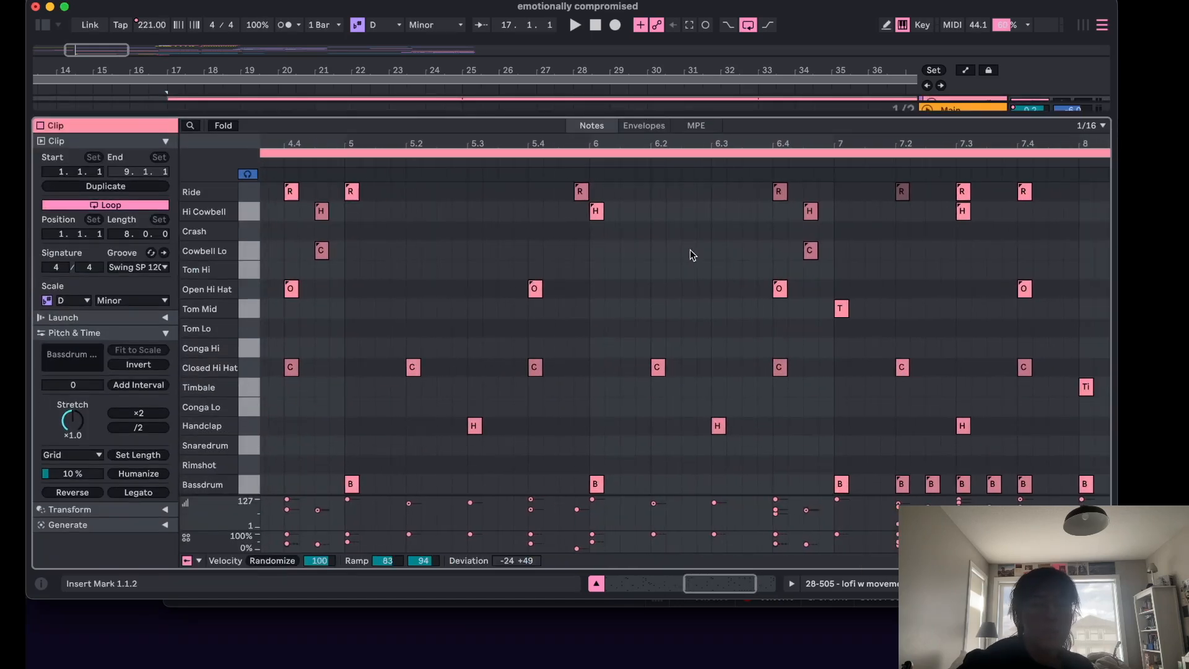
scroll(693, 270, right, 5)
click(693, 271)
key(minus)
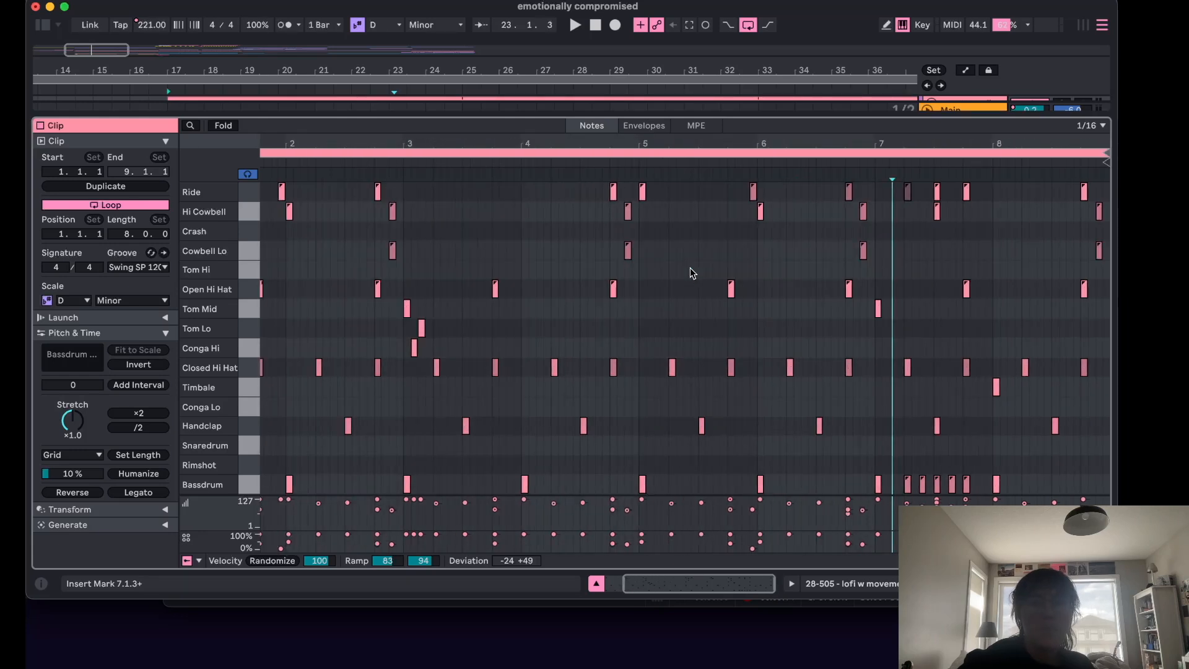
Select the tom and conga fill notes near bar 3, play them back, and close the detail view.
scroll(495, 413, left, 2)
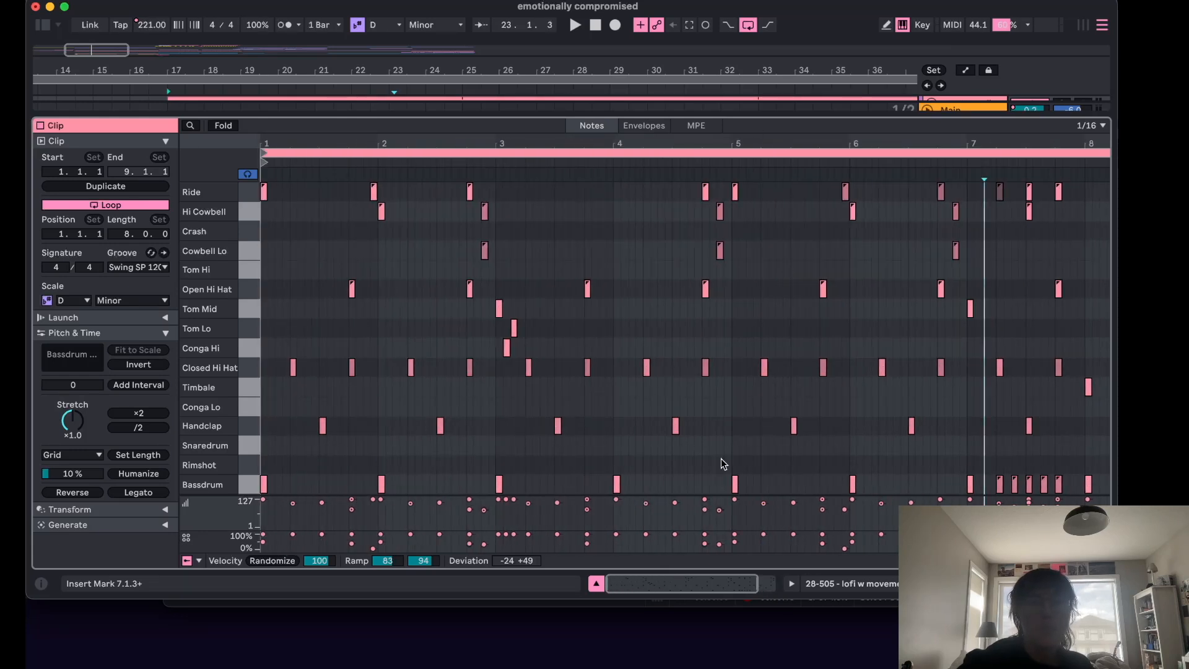
scroll(725, 450, right, 2)
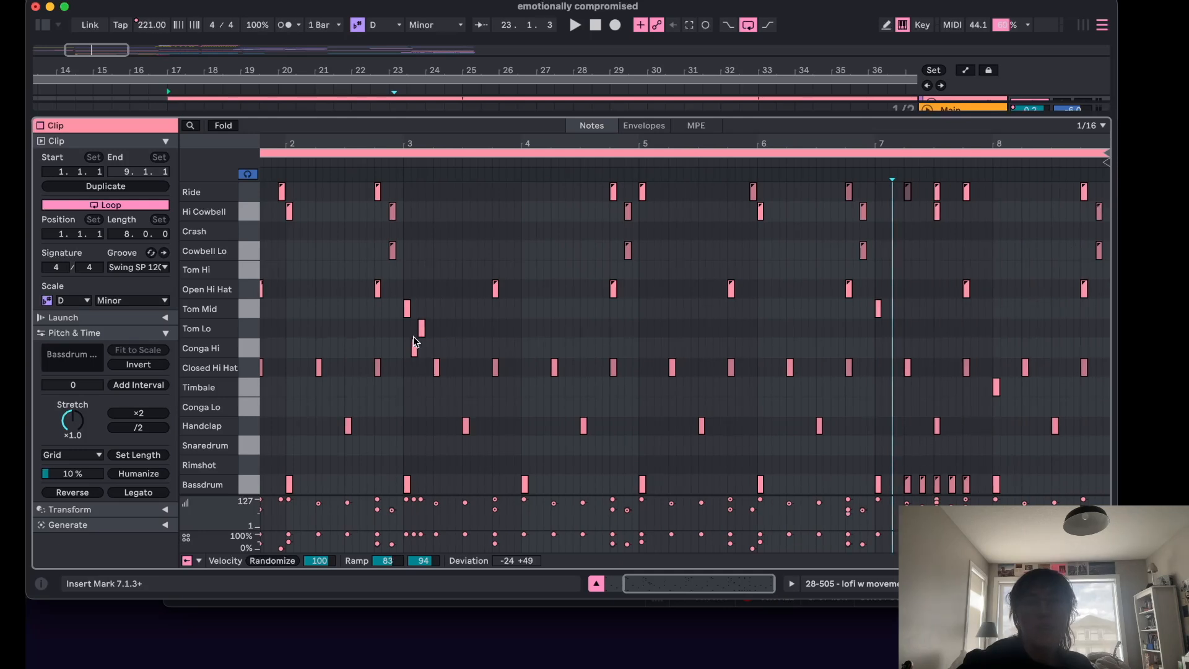
drag(448, 350, 402, 309)
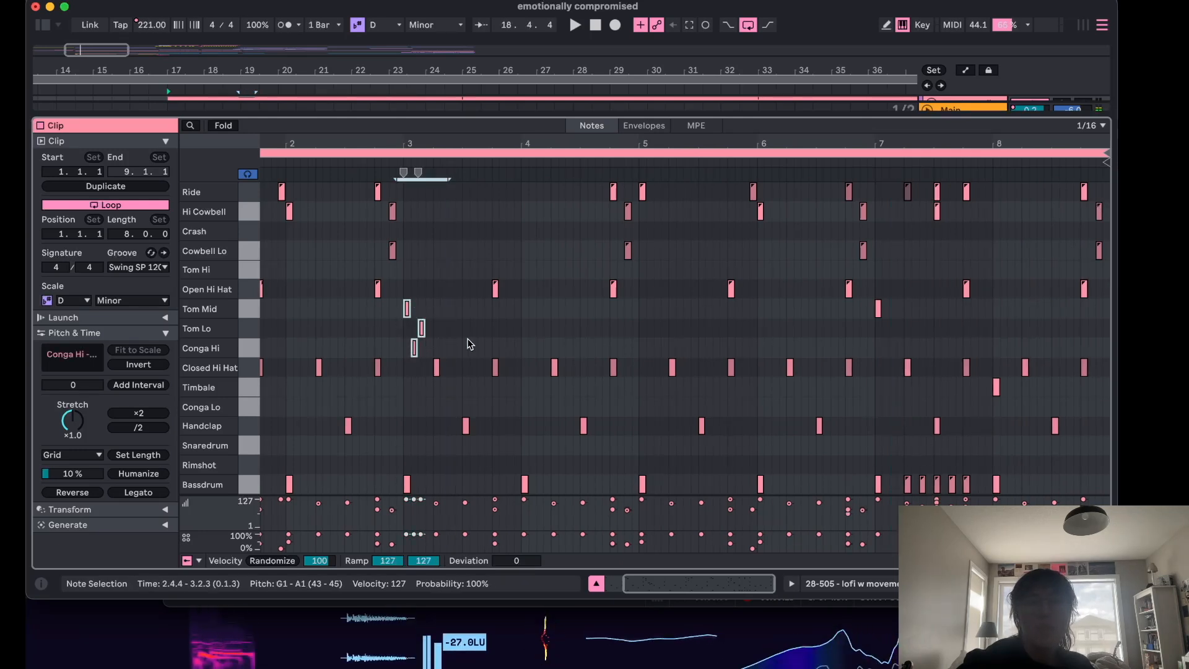
click(397, 356)
key(space)
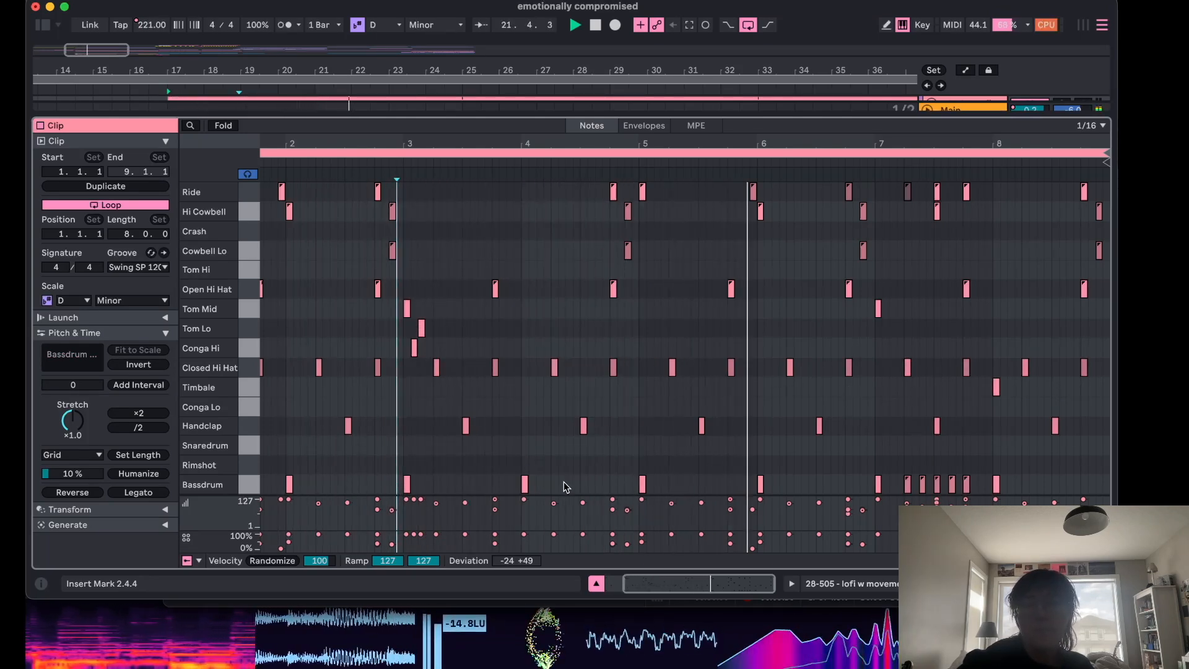
click(599, 586)
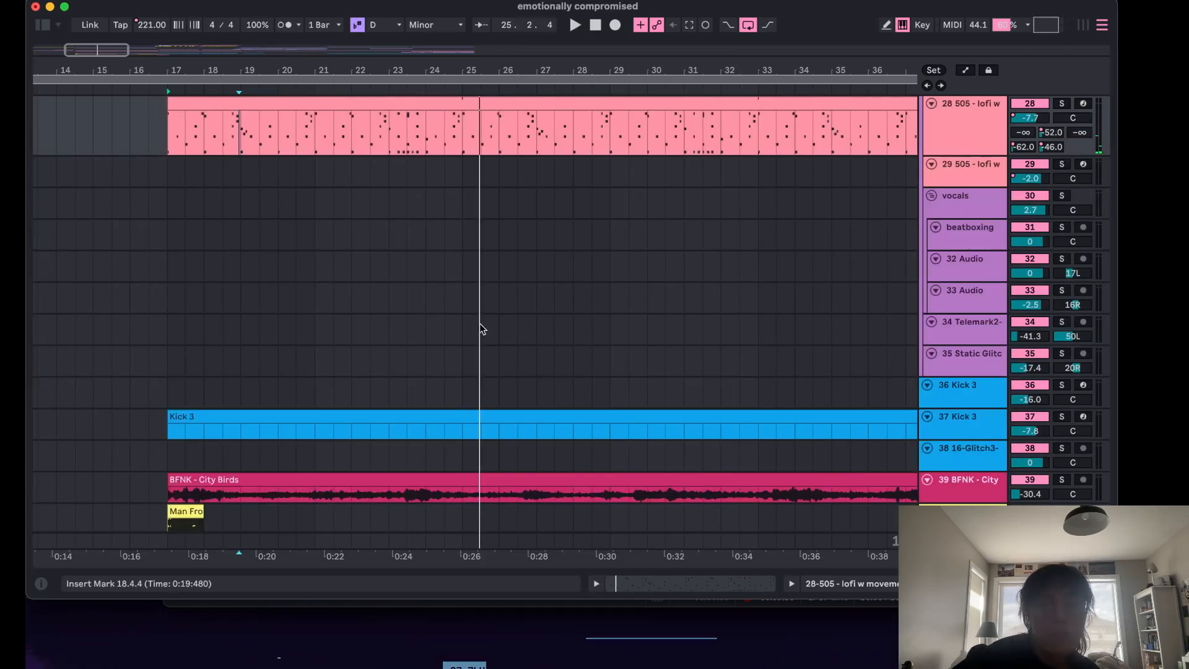
Stop playback and scroll through the lower tracks of the arrangement.
scroll(478, 329, down, 1)
scroll(475, 325, down, 3)
key(space)
click(164, 240)
scroll(266, 235, up, 1)
scroll(265, 236, down, 1)
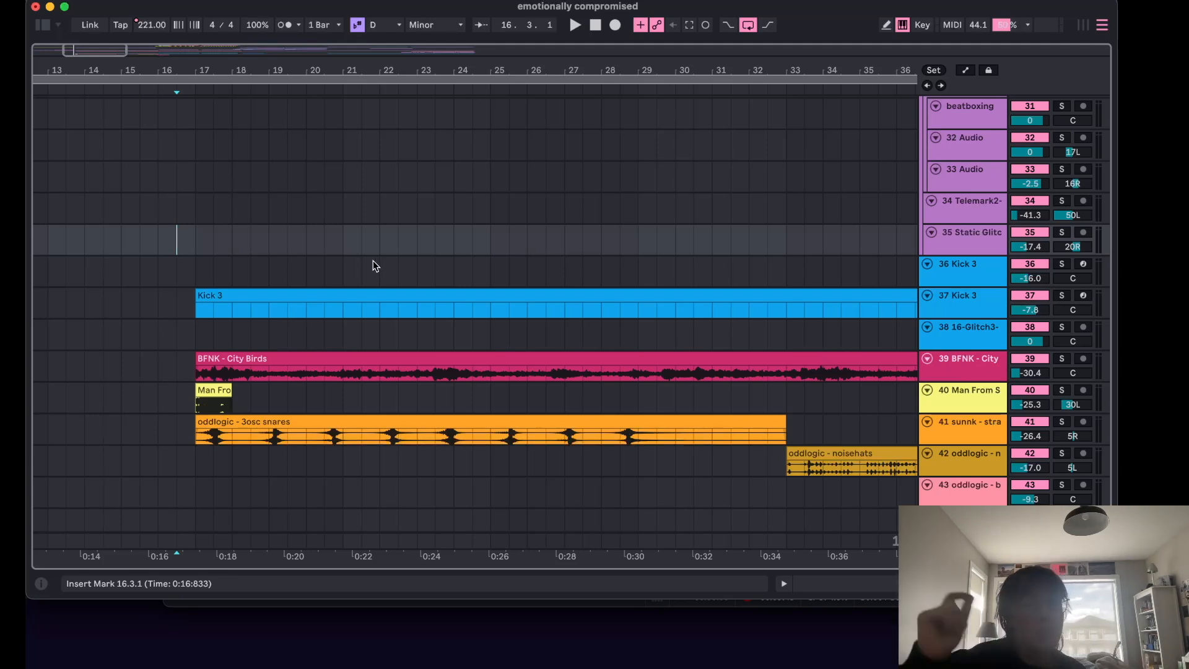
scroll(372, 260, up, 8)
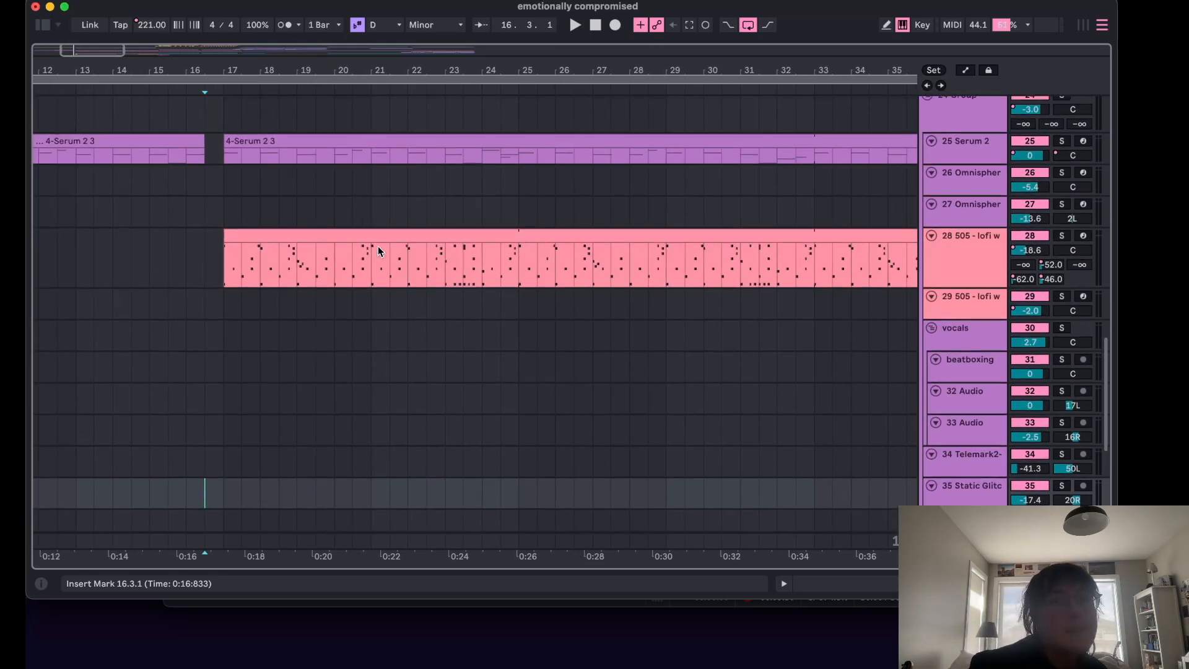
Play the arrangement from bar 17 and open the Serum 2 track's device chain, then close the detail view.
click(221, 117)
key(space)
scroll(353, 142, up, 8)
scroll(352, 135, down, 5)
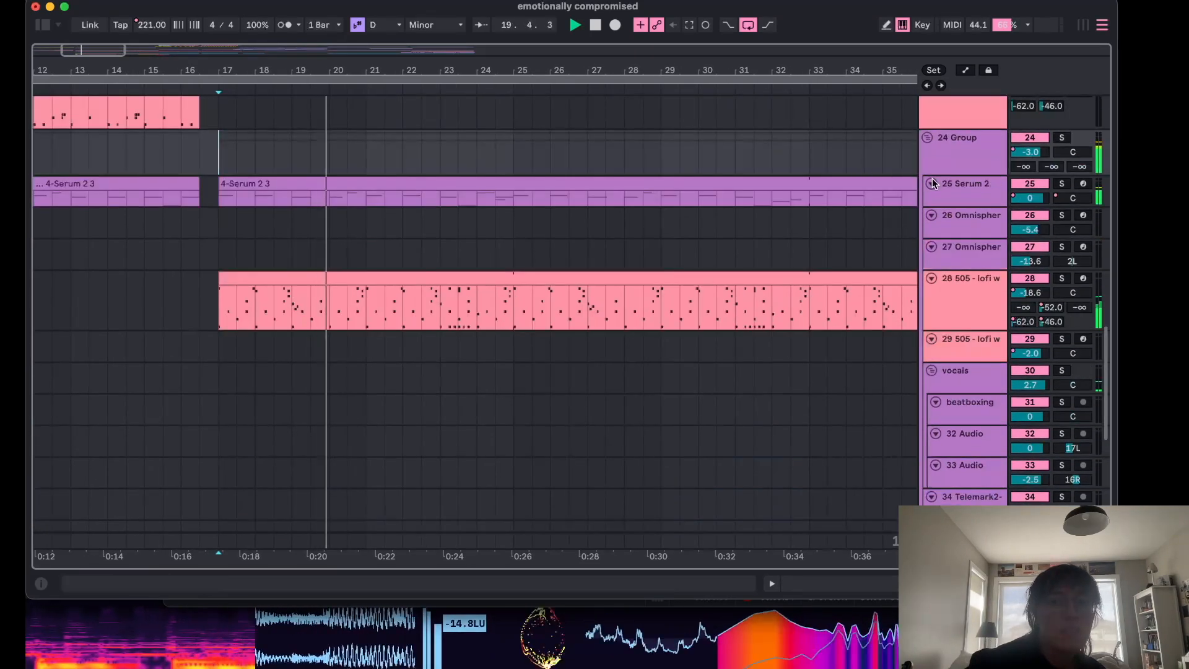
double_click(957, 187)
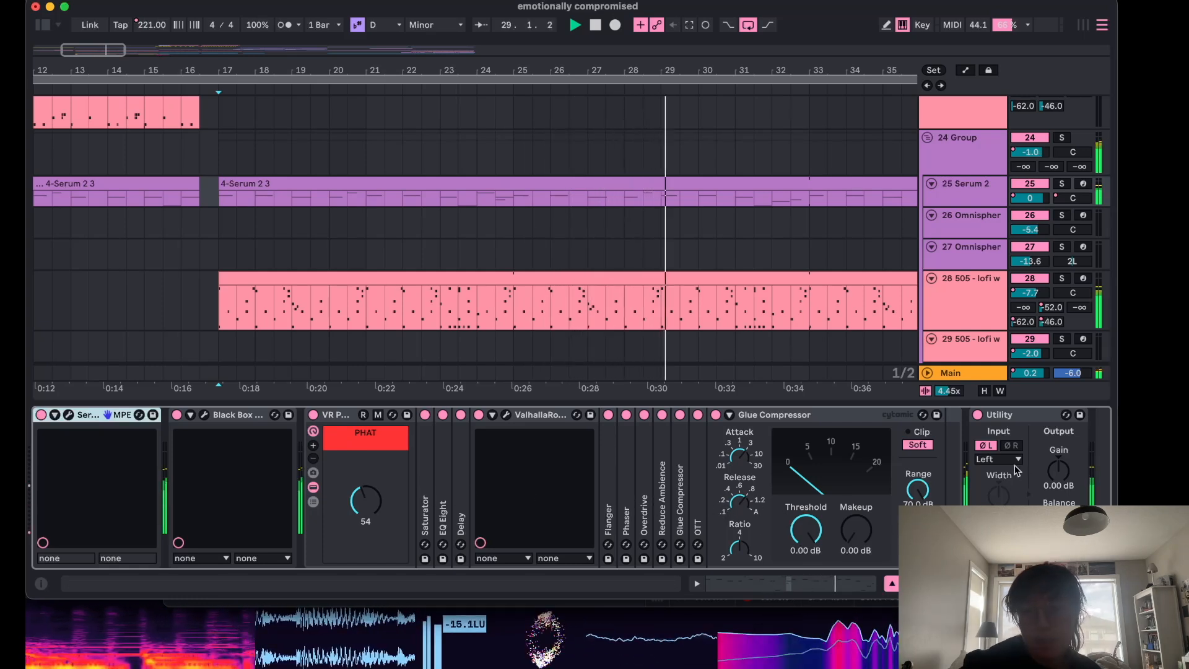
key(space)
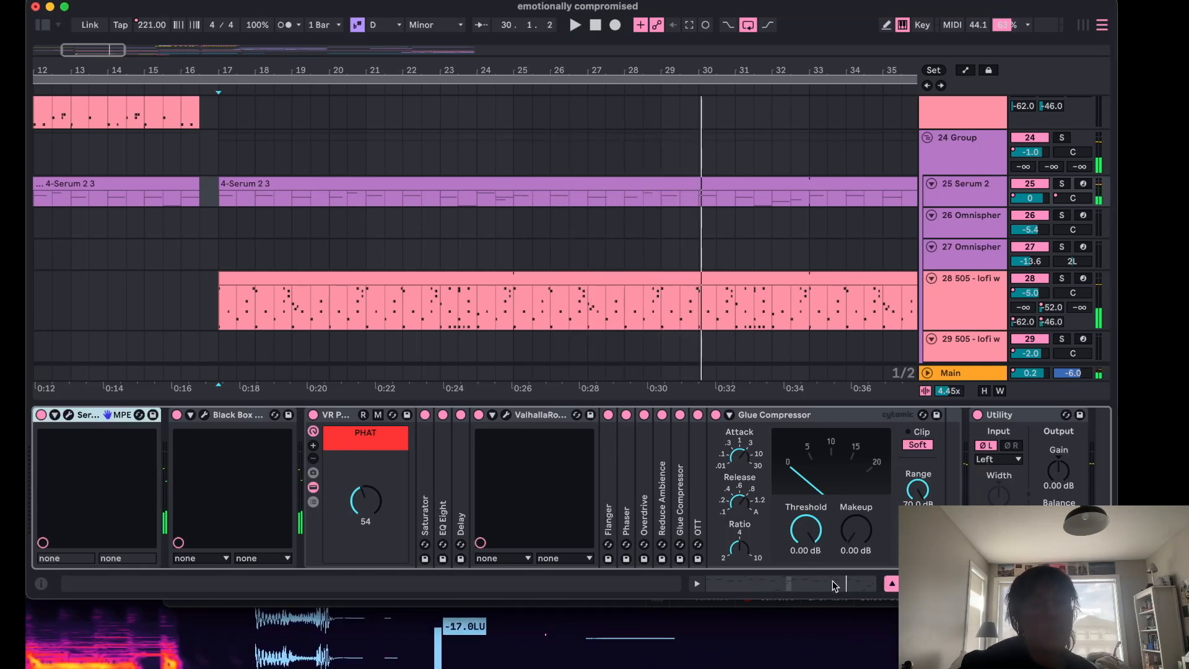
click(892, 585)
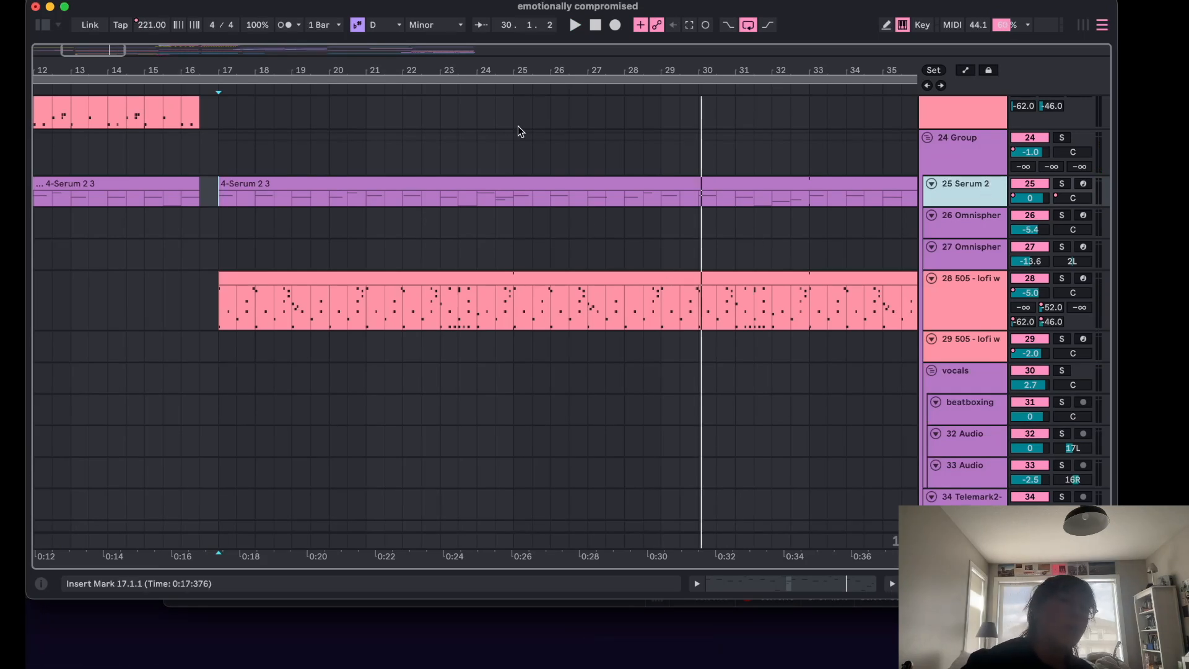
Solo the Serum 2 track and the 505 - lofi w drum track.
click(213, 166)
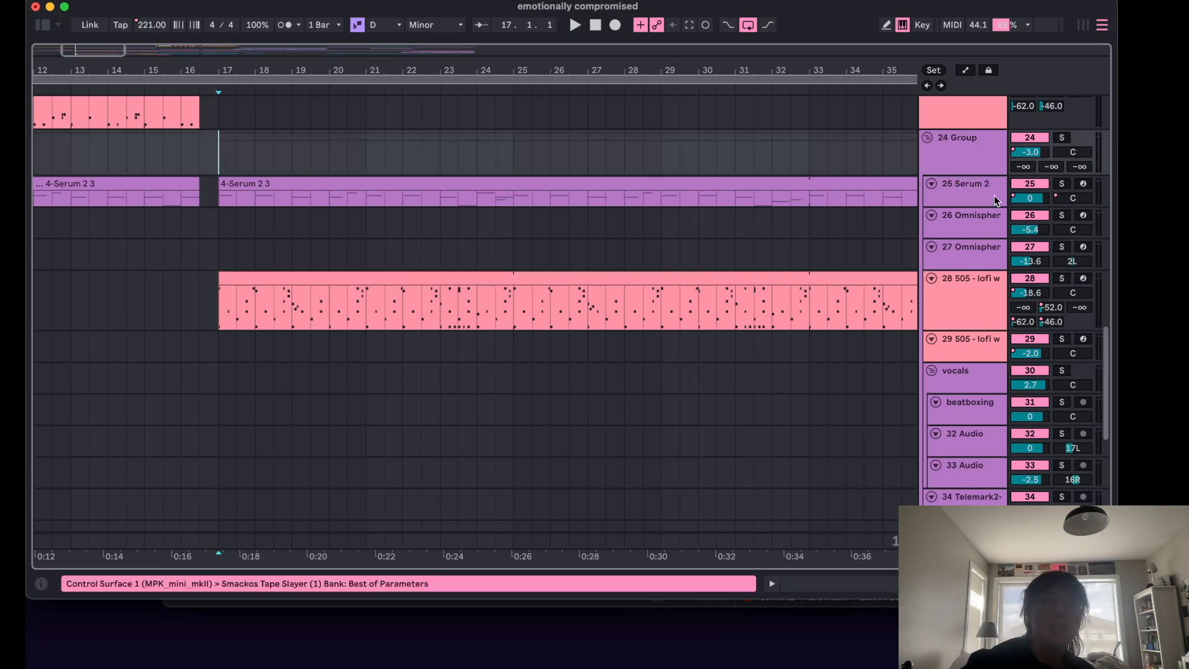
click(1062, 184)
scroll(1037, 267, down, 10)
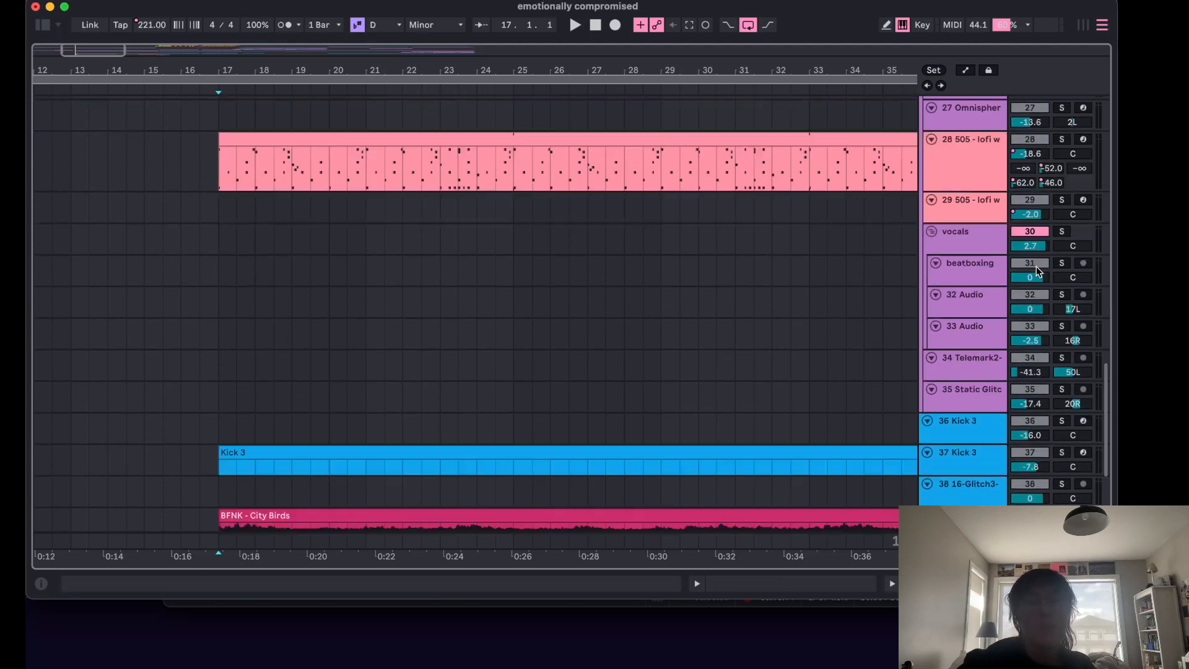
scroll(1001, 373, down, 2)
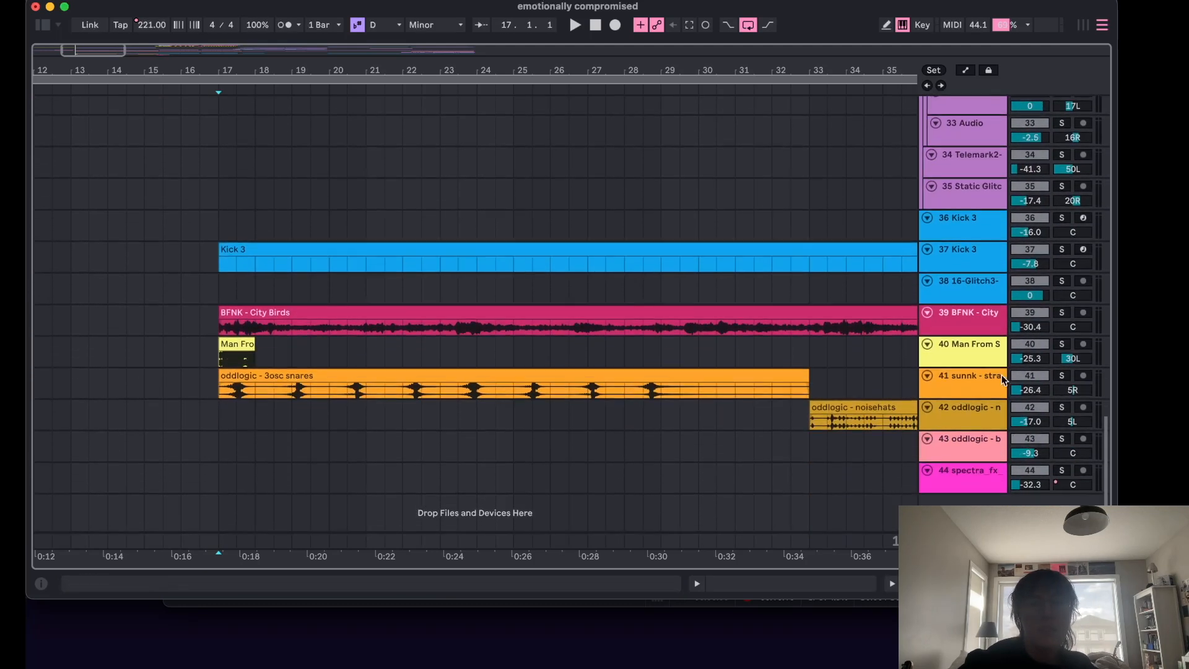
scroll(1002, 374, up, 15)
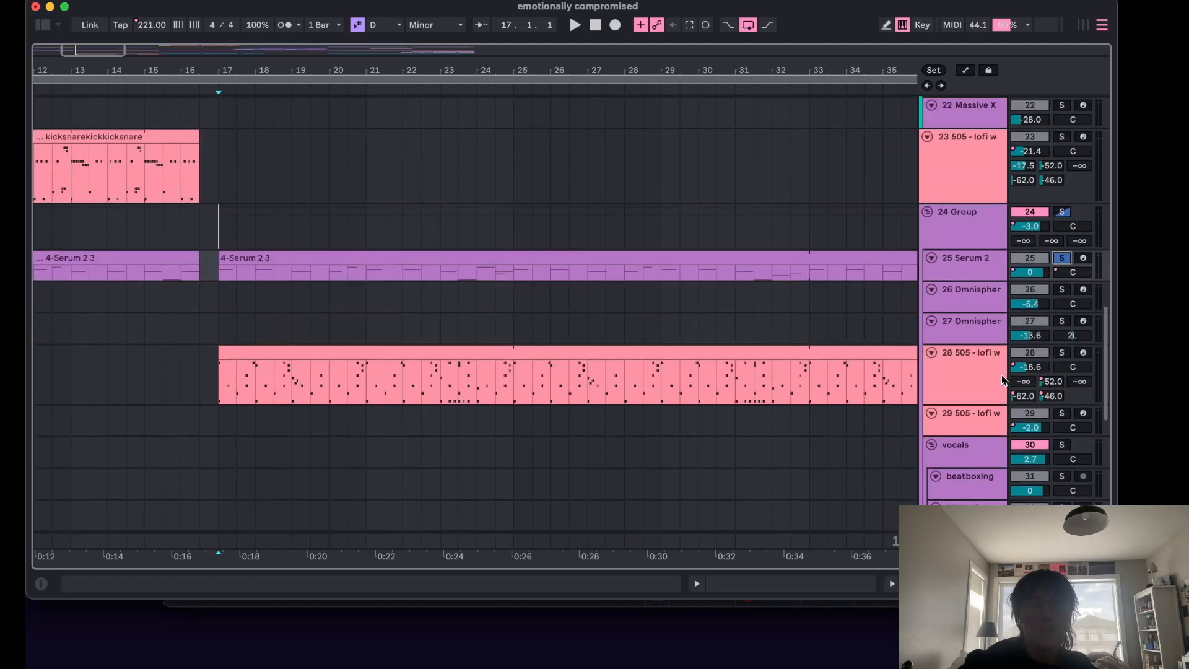
click(1062, 353)
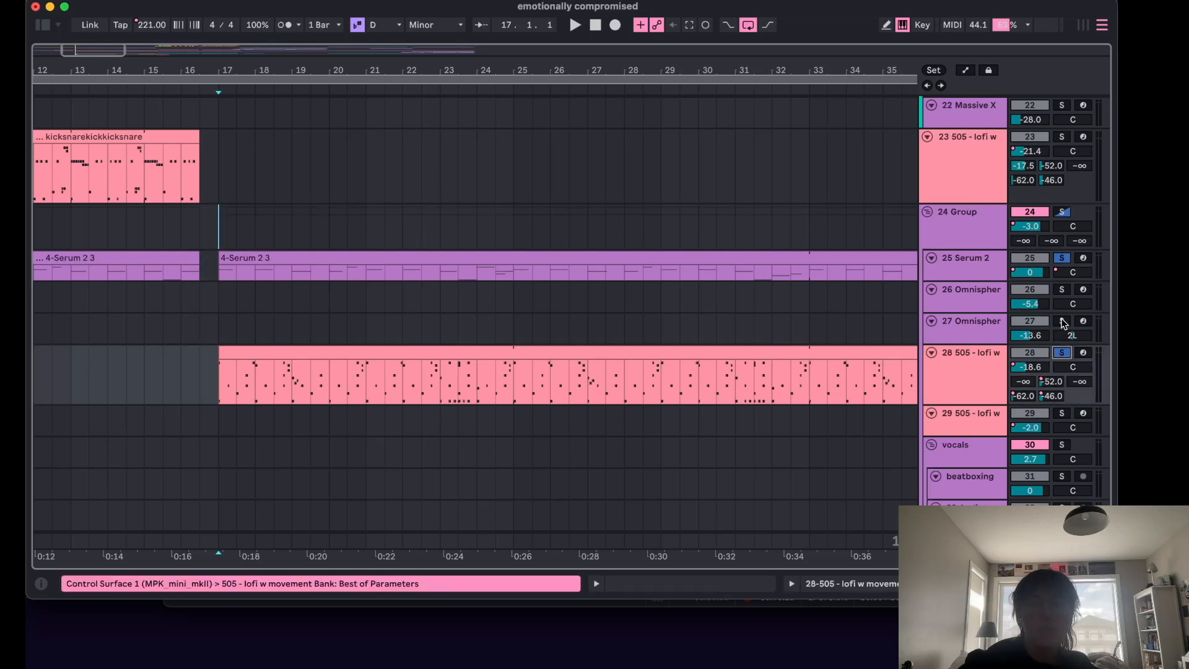
Play from bar 17 and reopen the Serum 2 track's device chain, then stop playback.
click(962, 263)
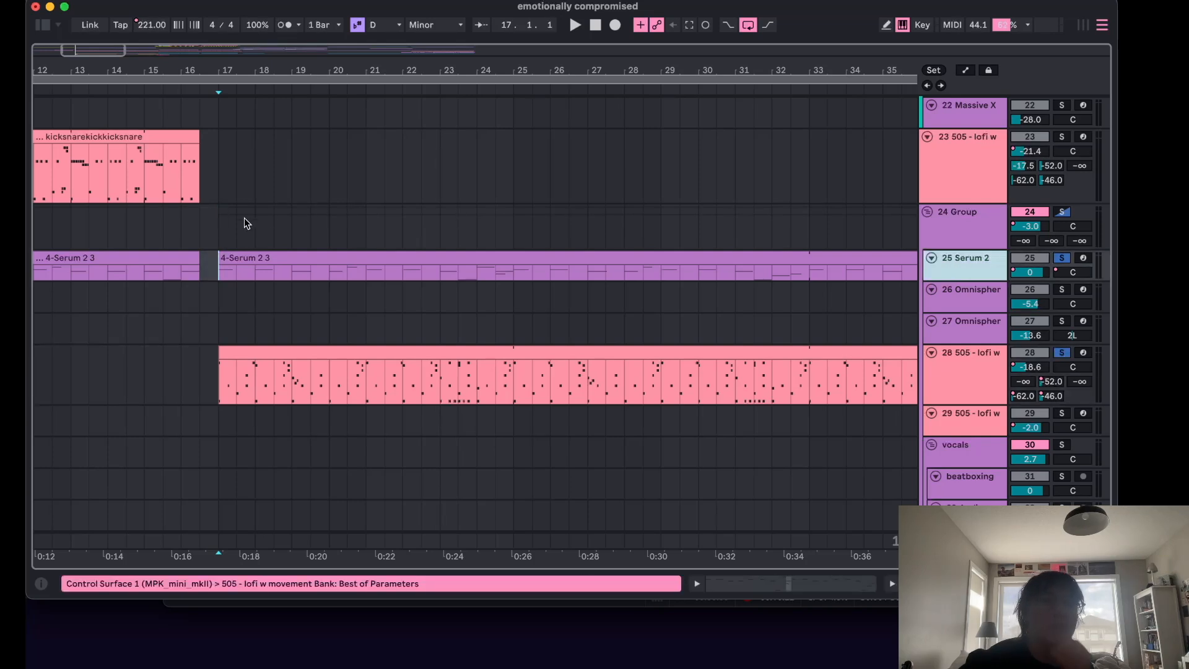
click(221, 225)
key(space)
click(946, 260)
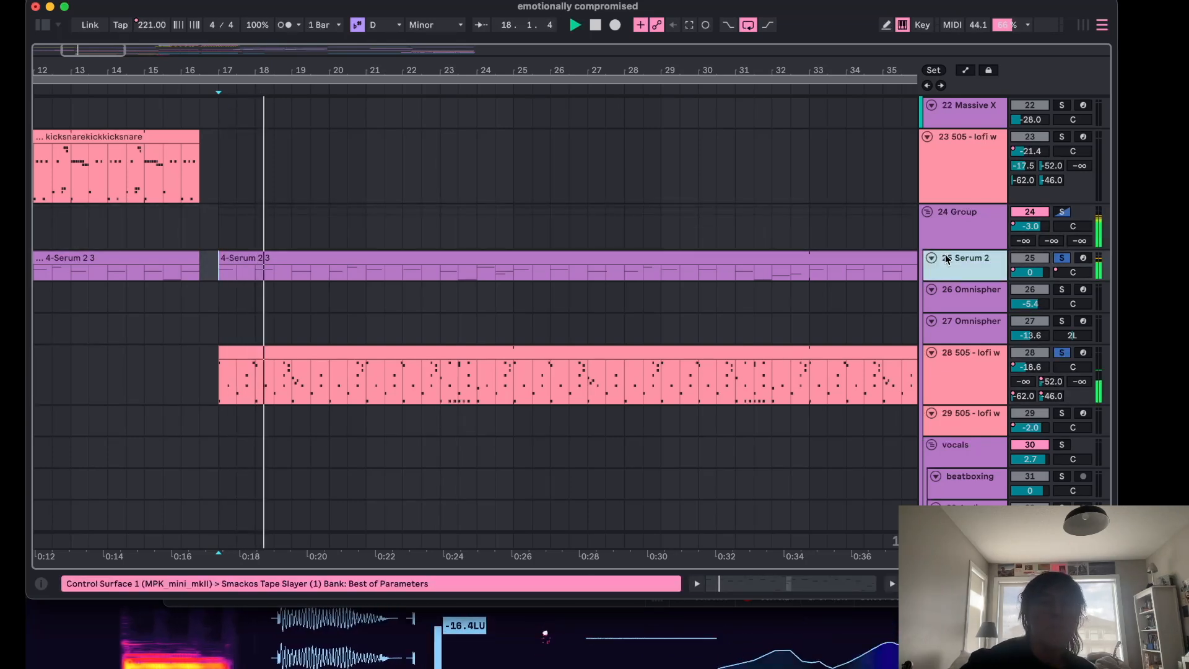
double_click(946, 261)
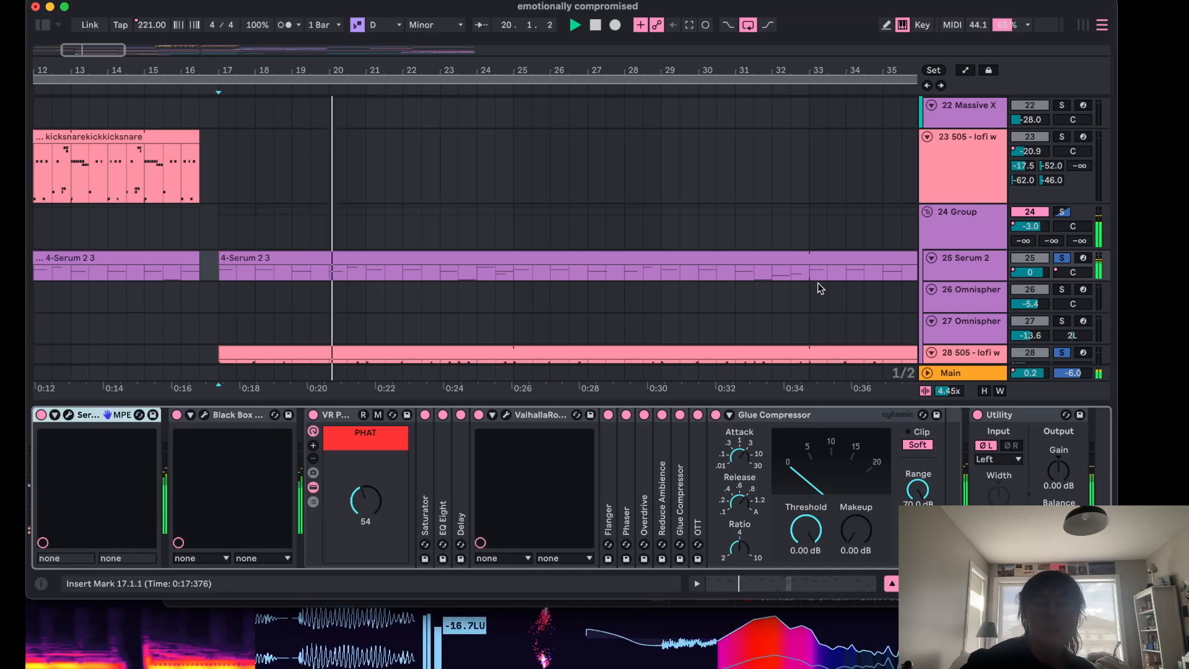
key(space)
Toggle the Utility's left-channel phase invert on and off, auditioning each state, then close the detail view.
click(984, 446)
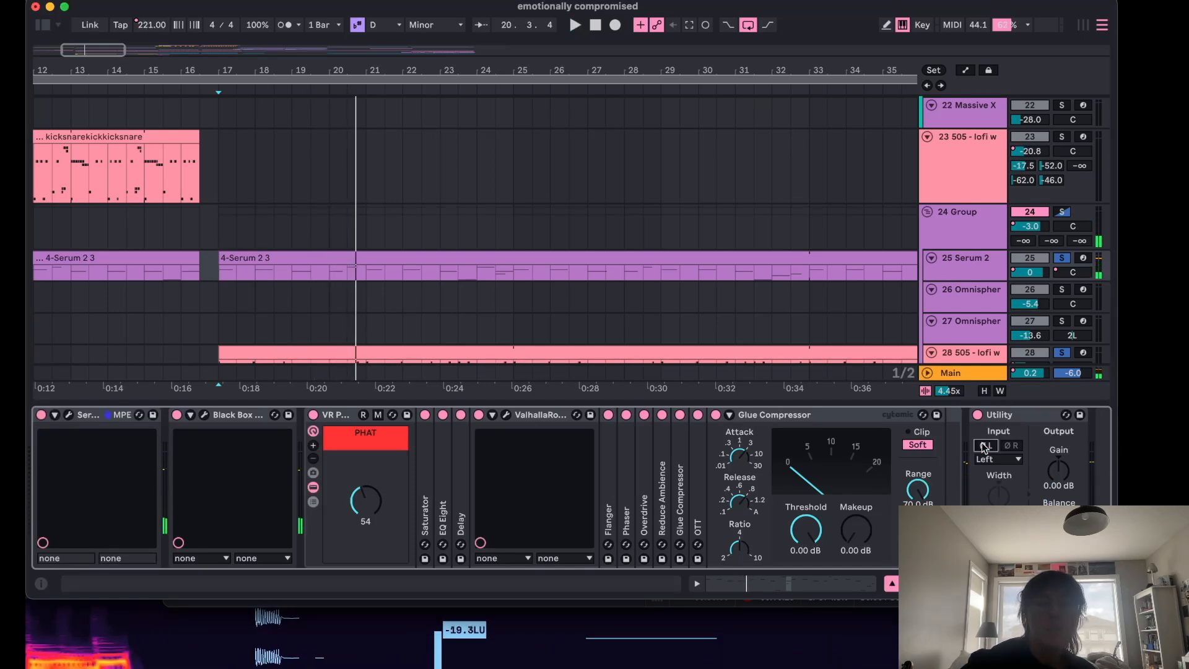
key(space)
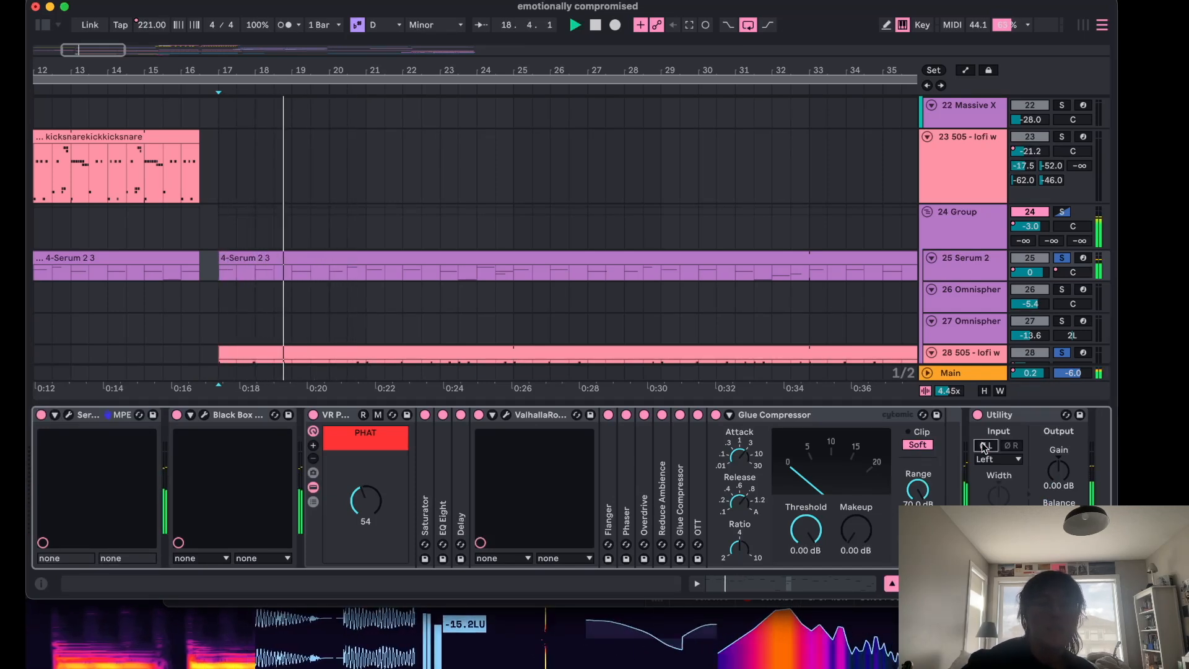
key(space)
click(985, 446)
key(space)
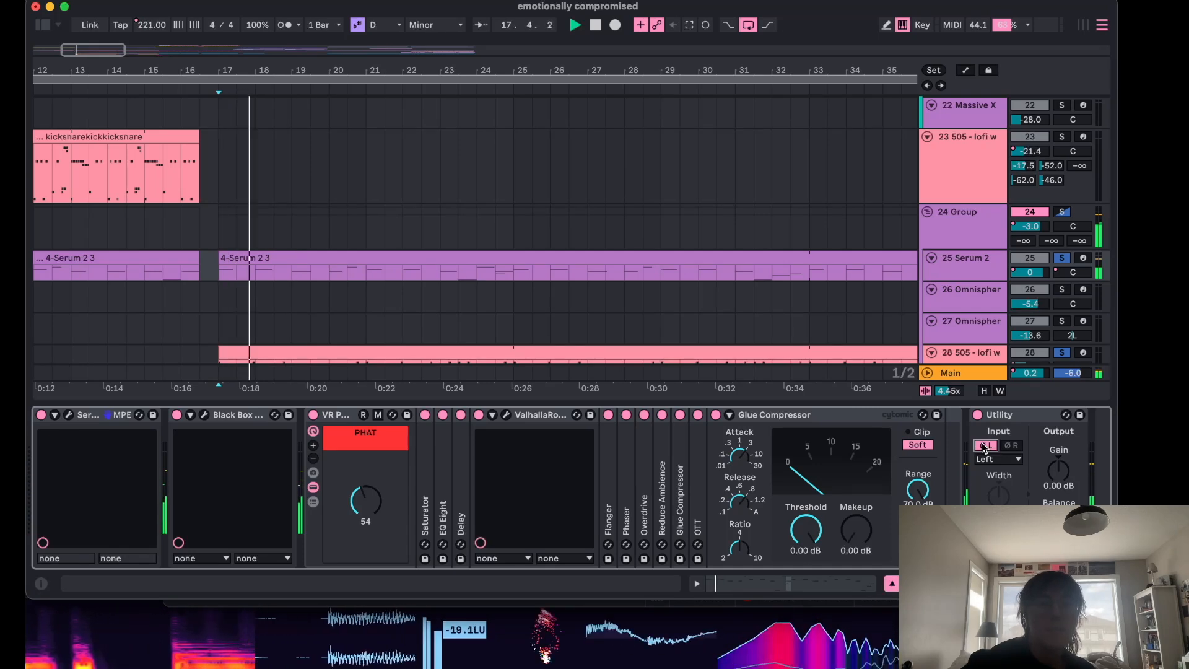
key(space)
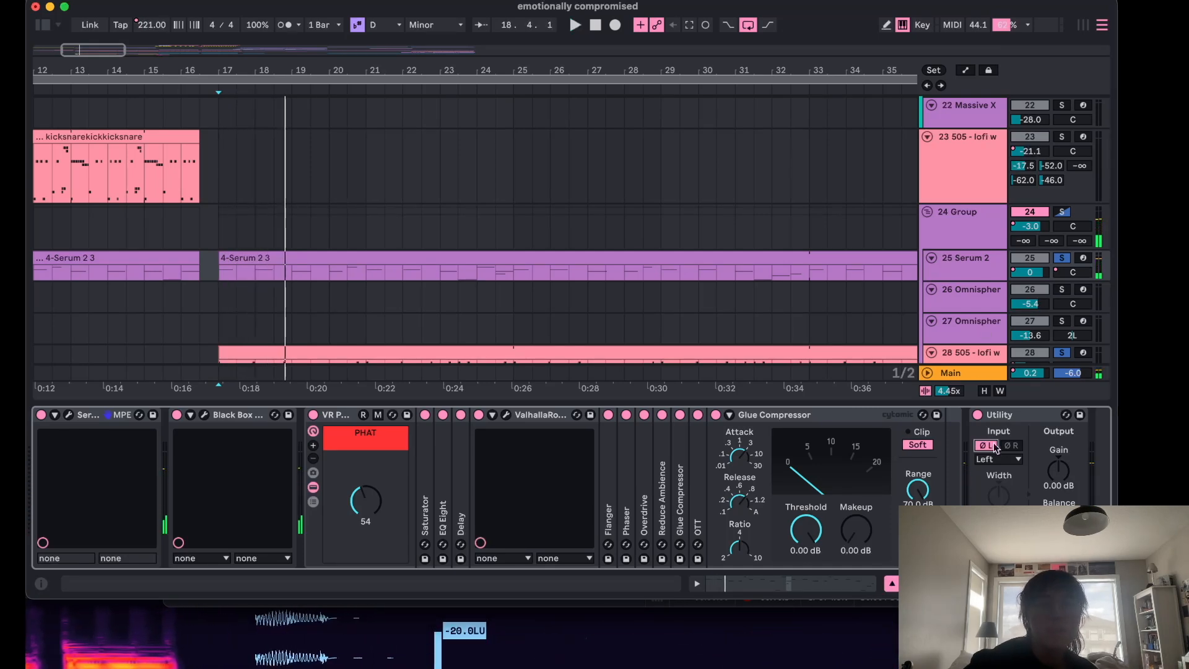
click(892, 584)
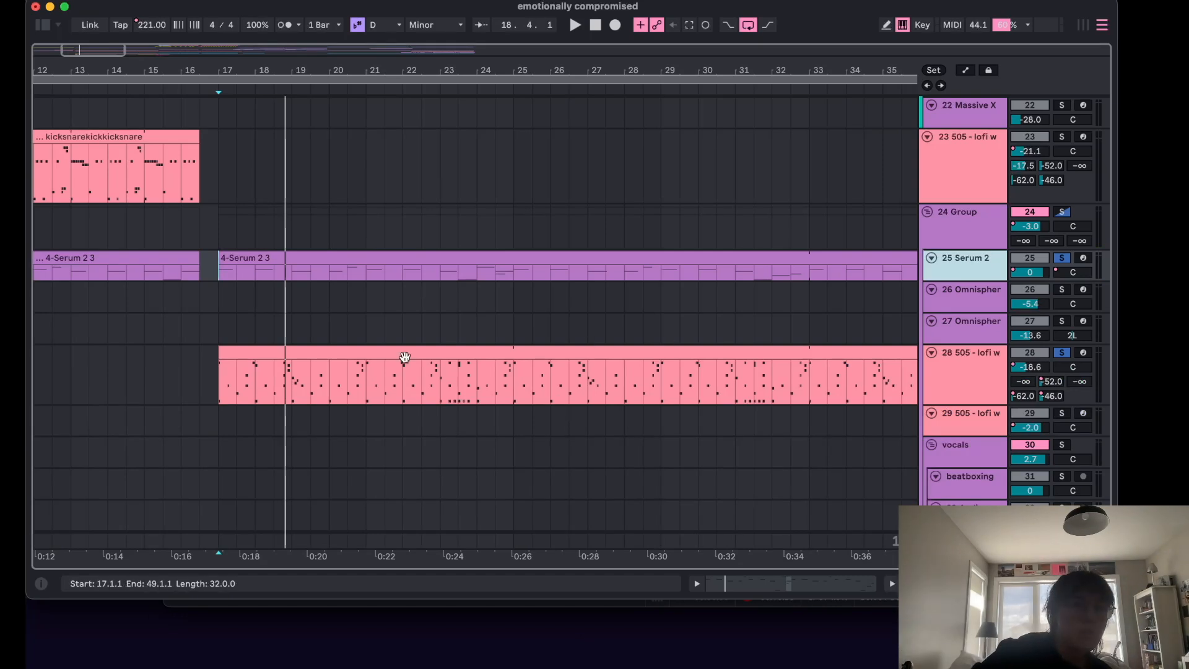
Scroll down to the lower tracks and play the arrangement briefly from bar 17.
click(227, 330)
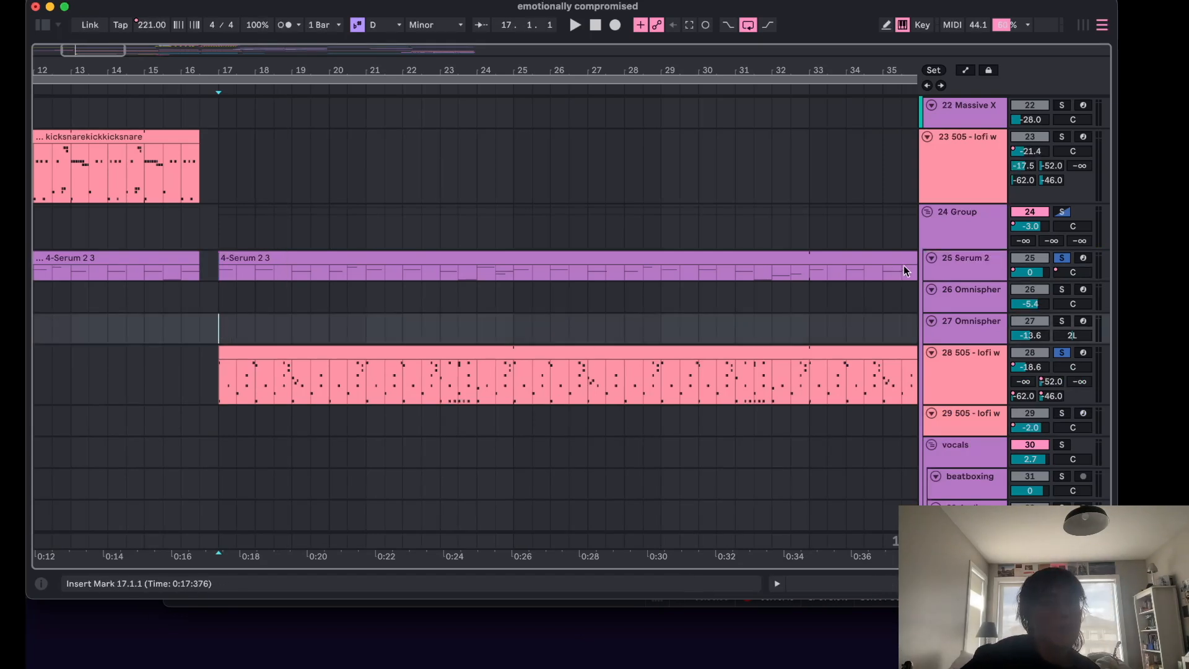
scroll(964, 337, down, 10)
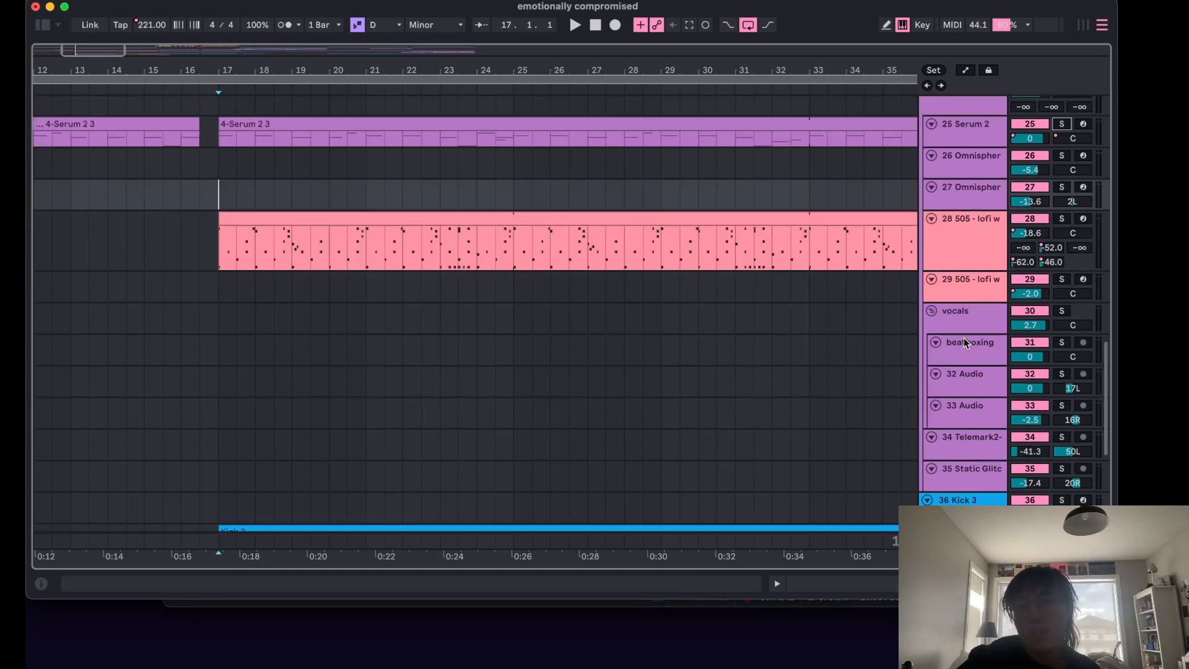
click(413, 170)
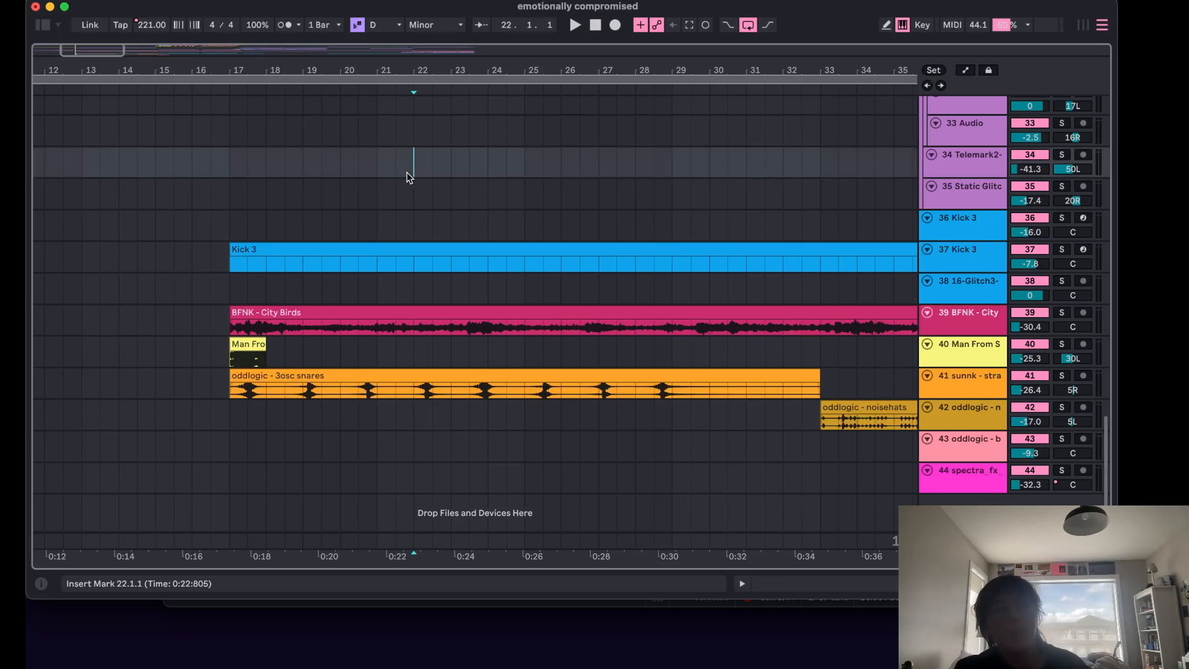
click(228, 193)
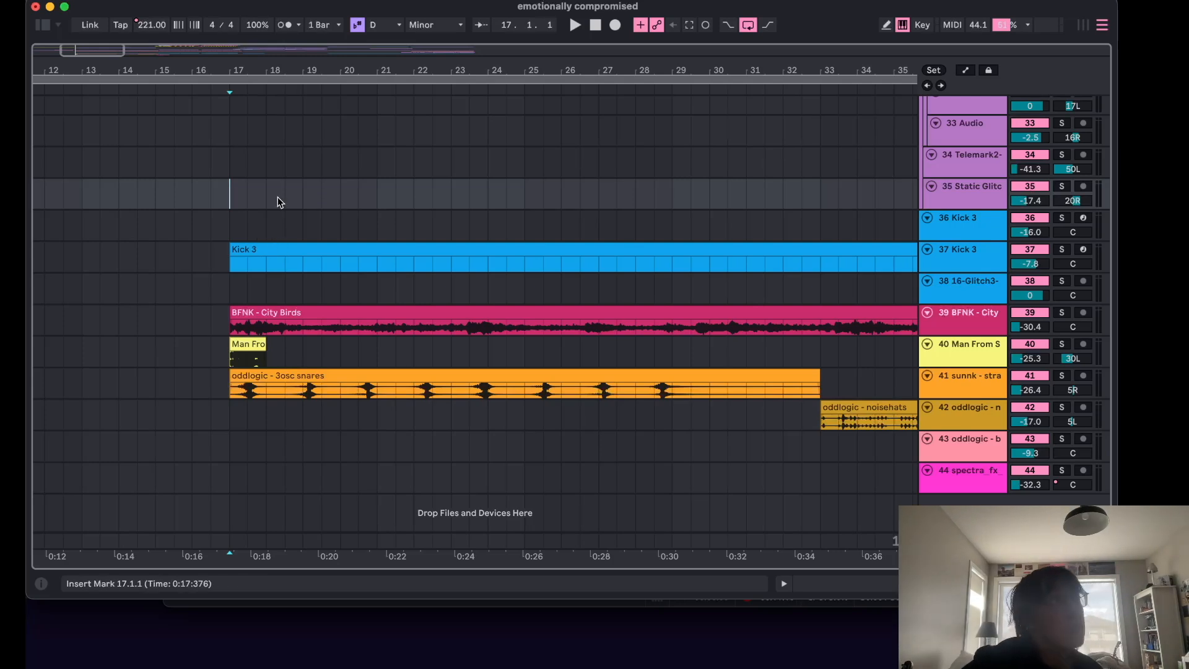
key(space)
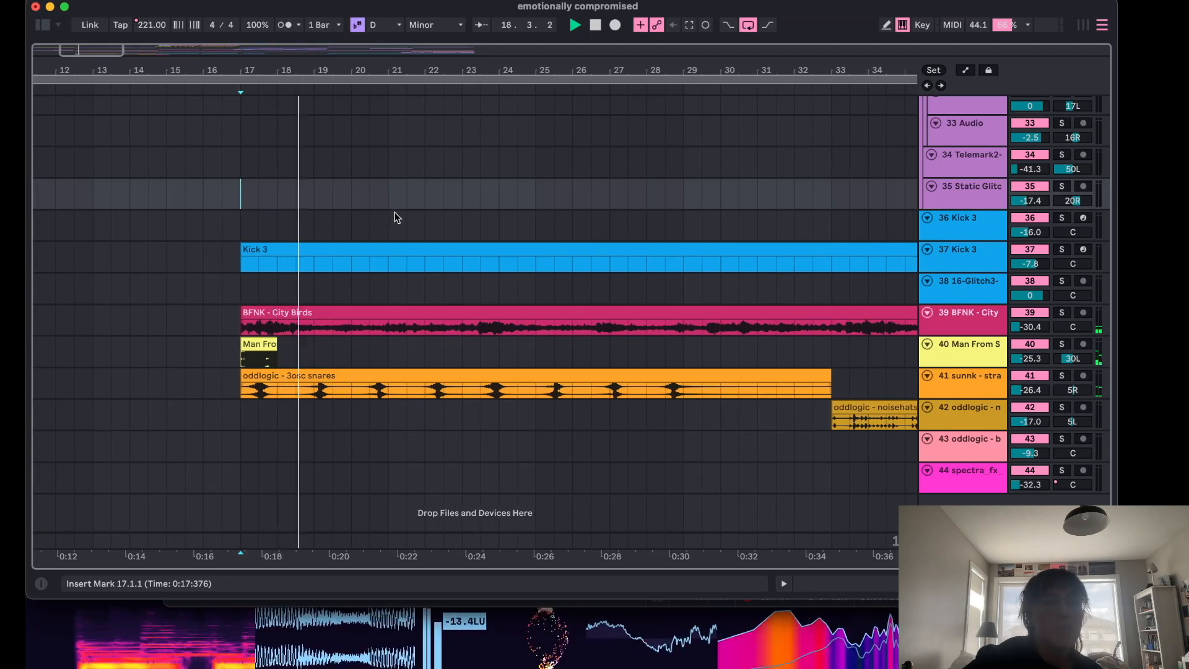
key(space)
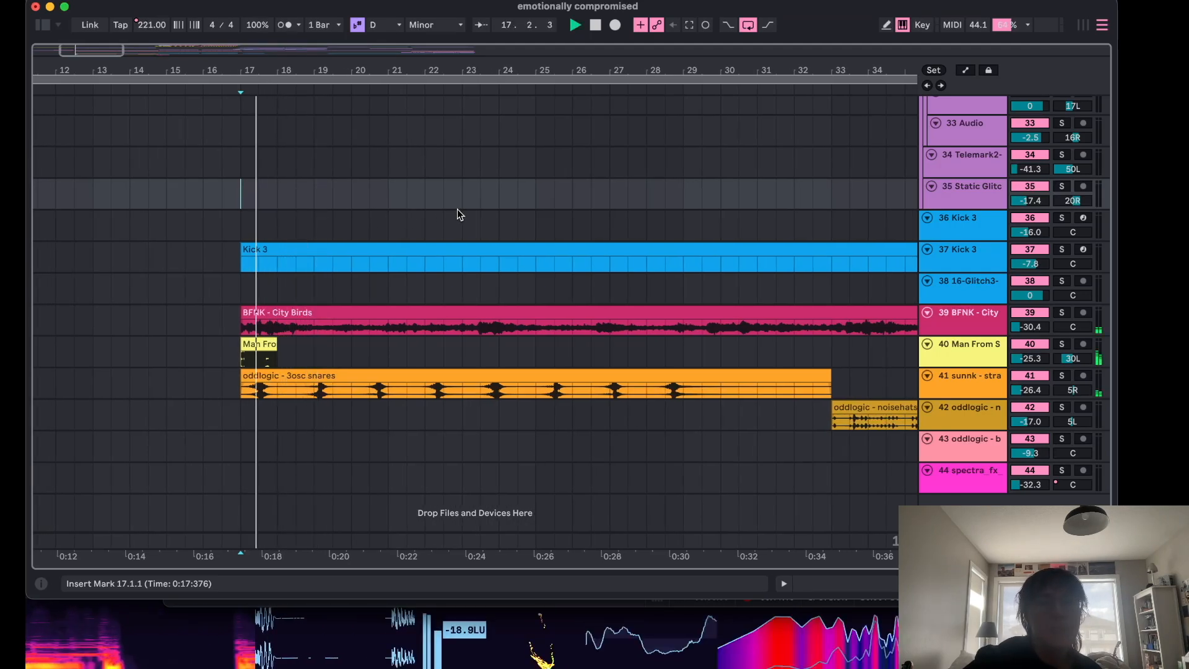
Solo the BFNK - City Birds track and audition it during playback, then unsolo it.
click(1063, 313)
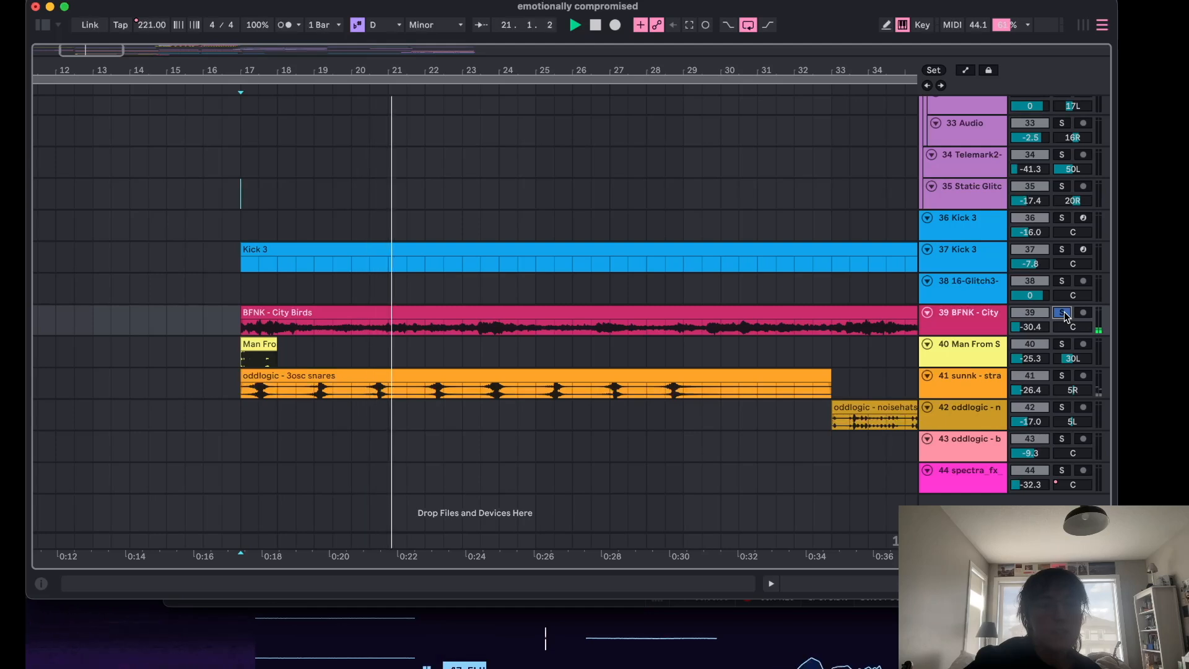
click(1065, 315)
key(space)
key(space)
key(space)
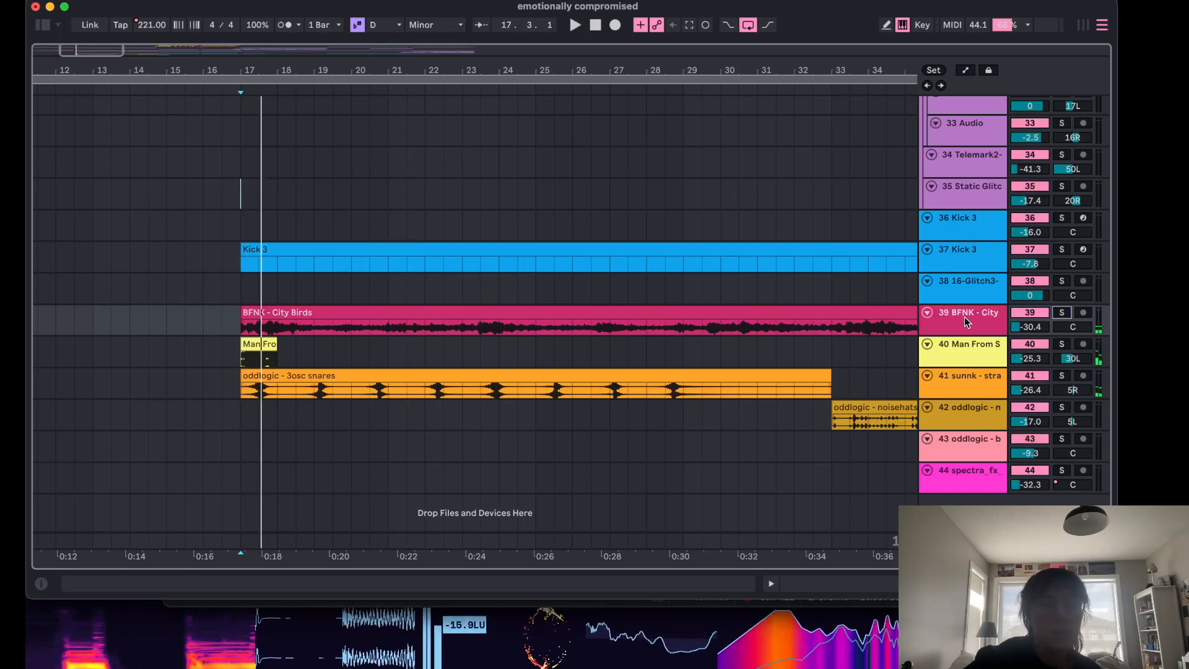
Widen the track name column, then solo and briefly play the Man From Sol track before unsoloing it.
drag(963, 363, 871, 373)
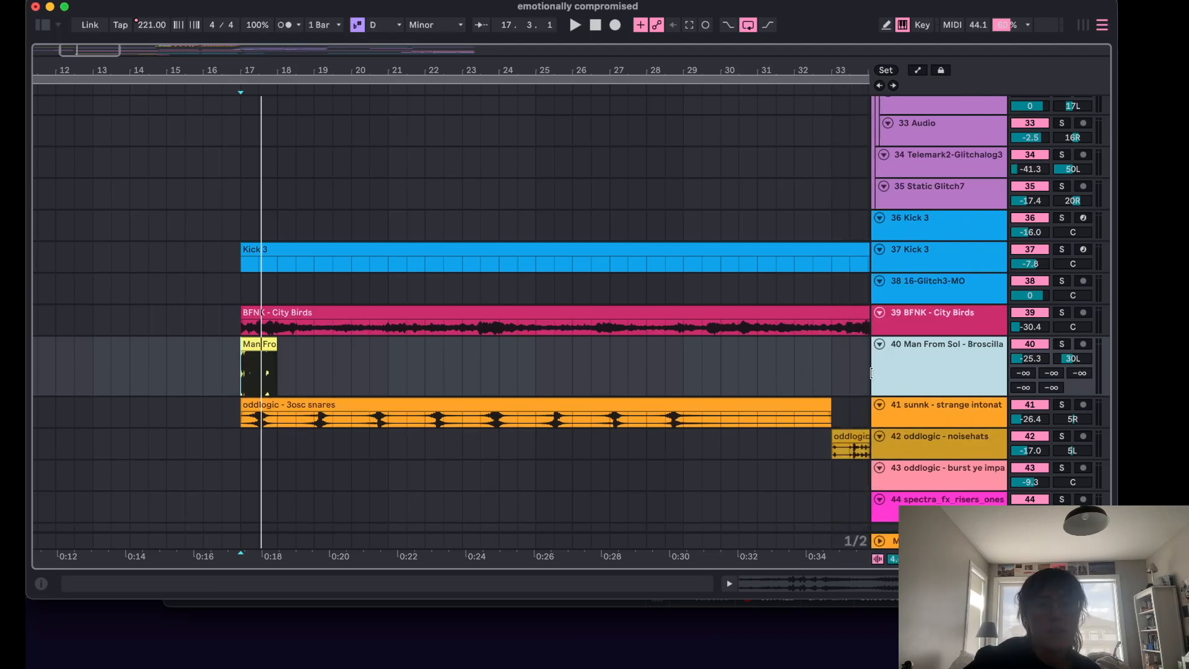
drag(873, 373, 935, 366)
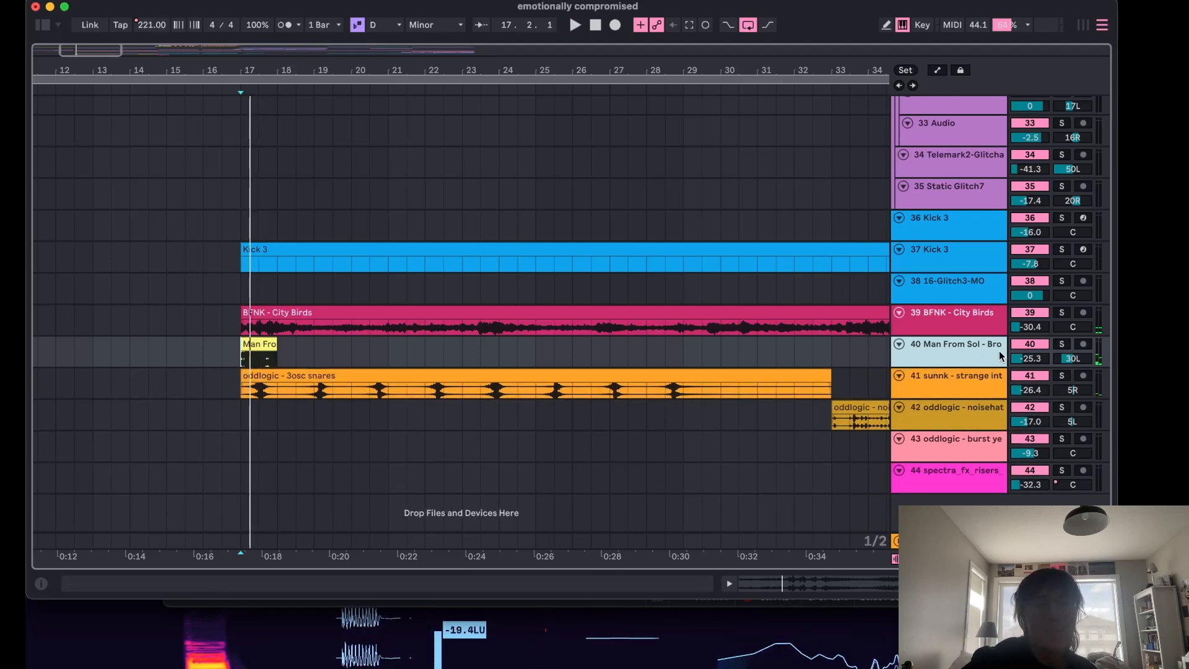
click(1062, 344)
key(space)
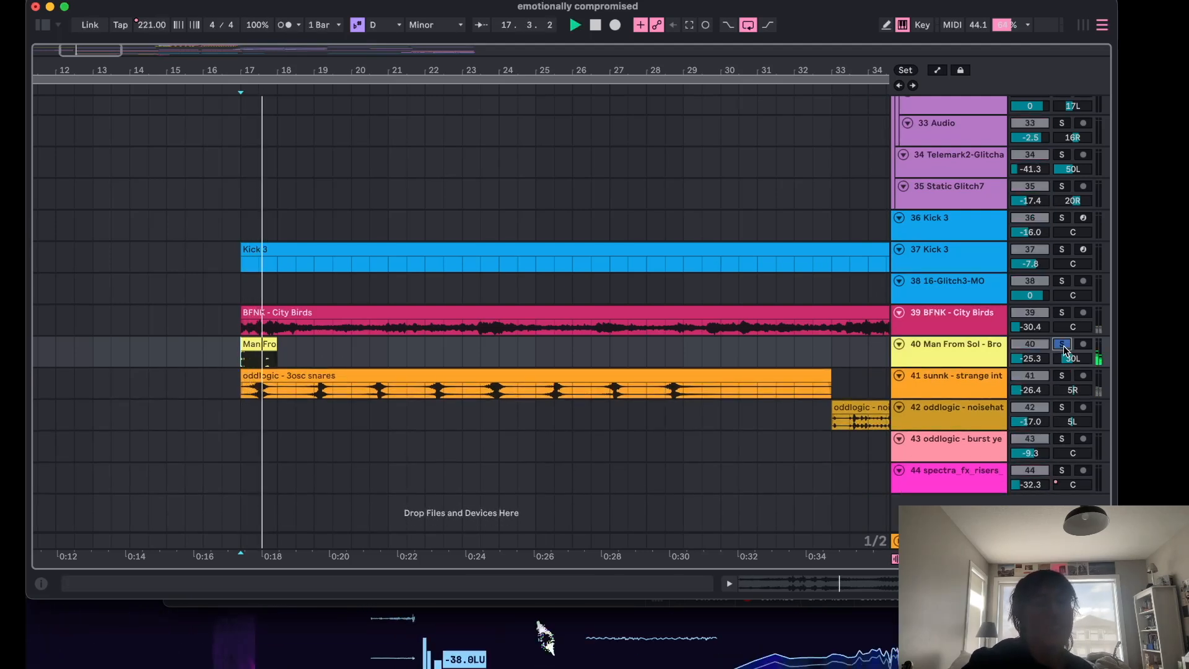
click(1063, 347)
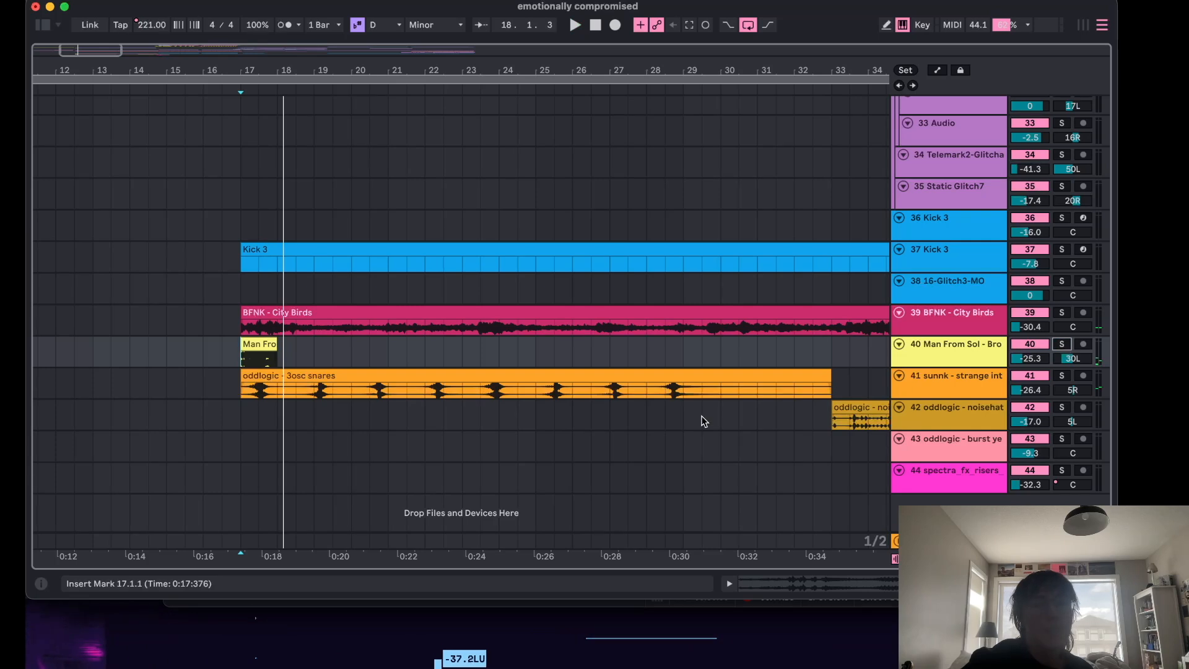
Scroll through the later bars of the arrangement and start playback in the later section.
scroll(642, 314, right, 1)
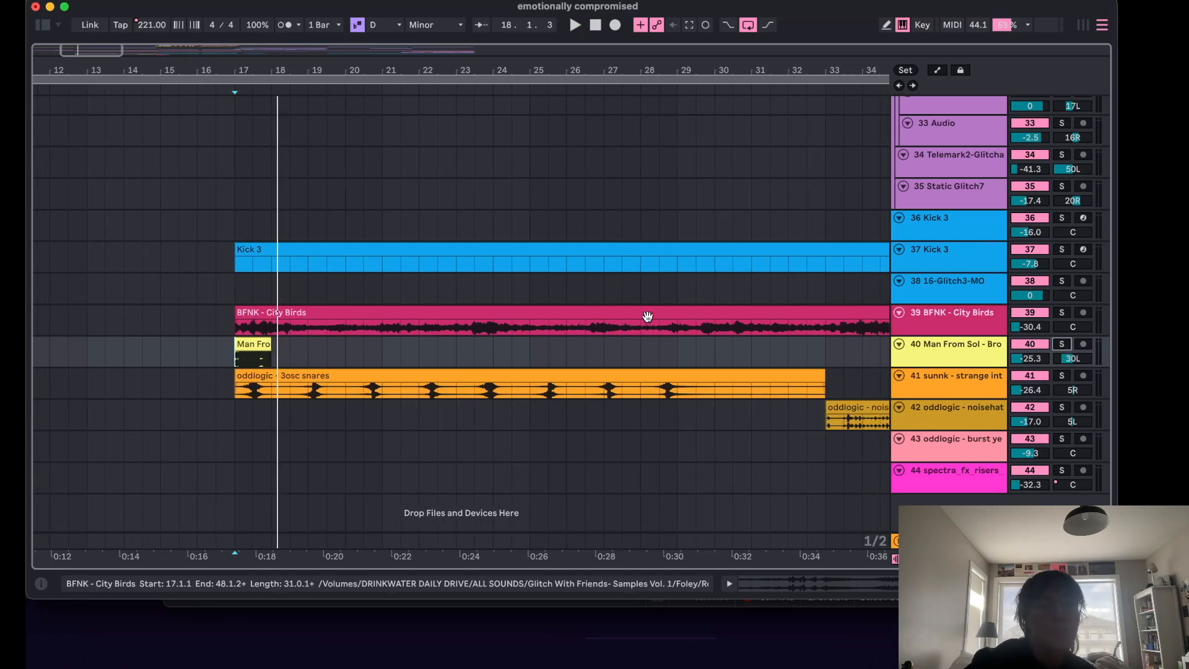
scroll(718, 360, right, 10)
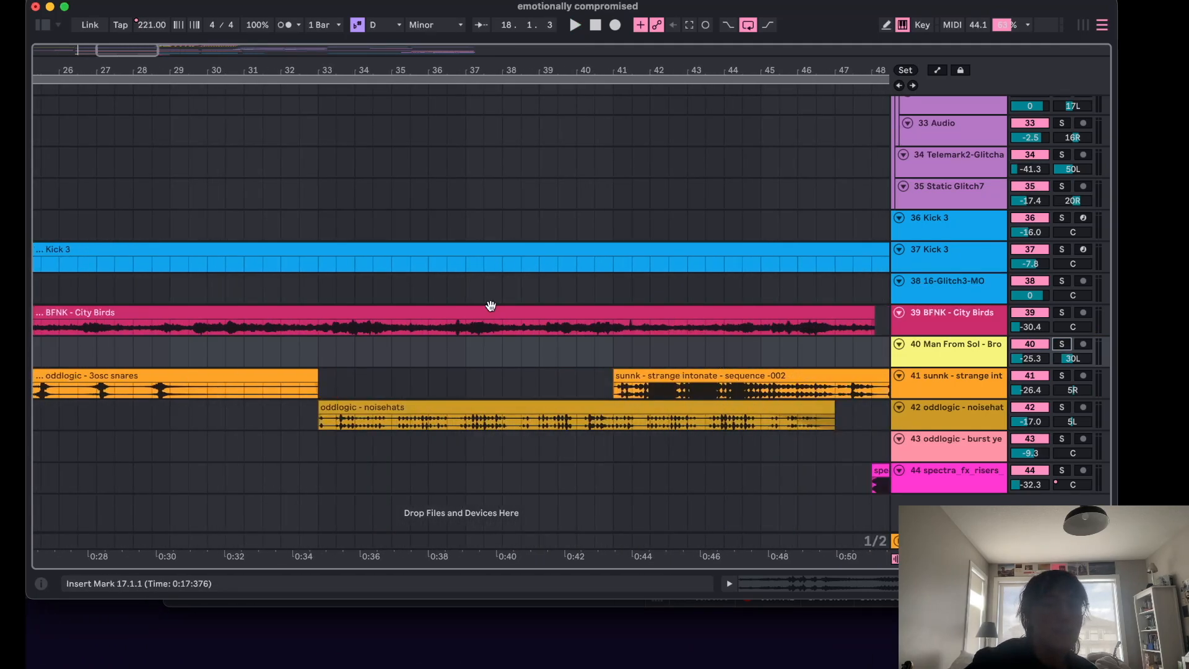
scroll(479, 356, left, 10)
click(211, 412)
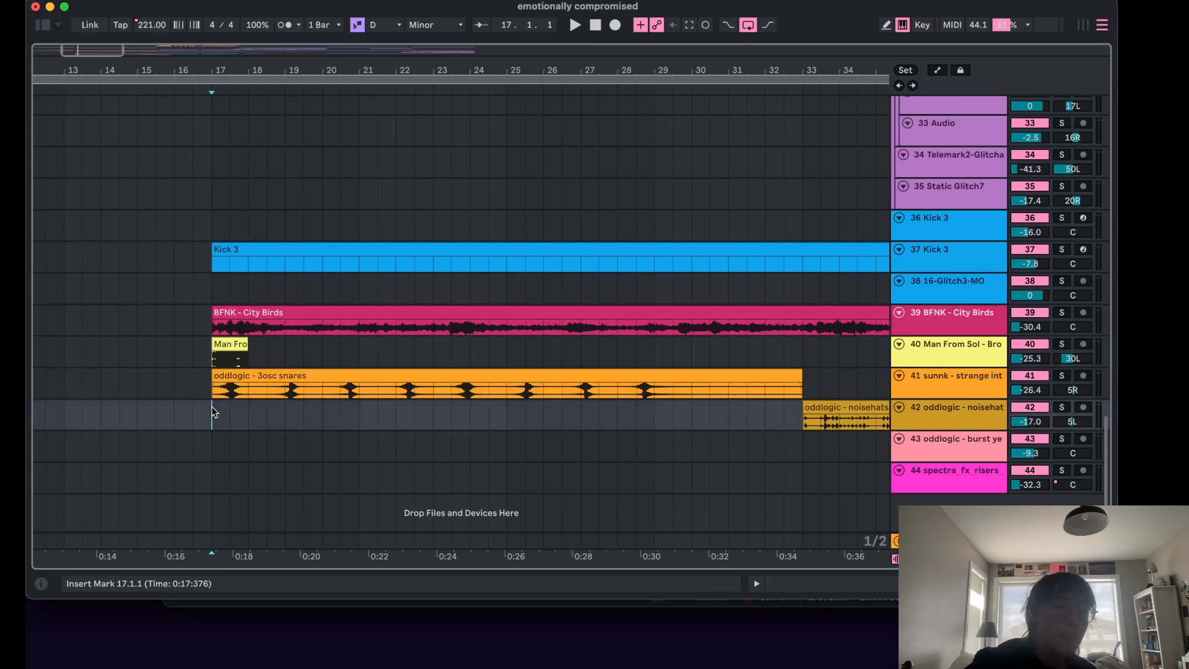
scroll(395, 386, right, 12)
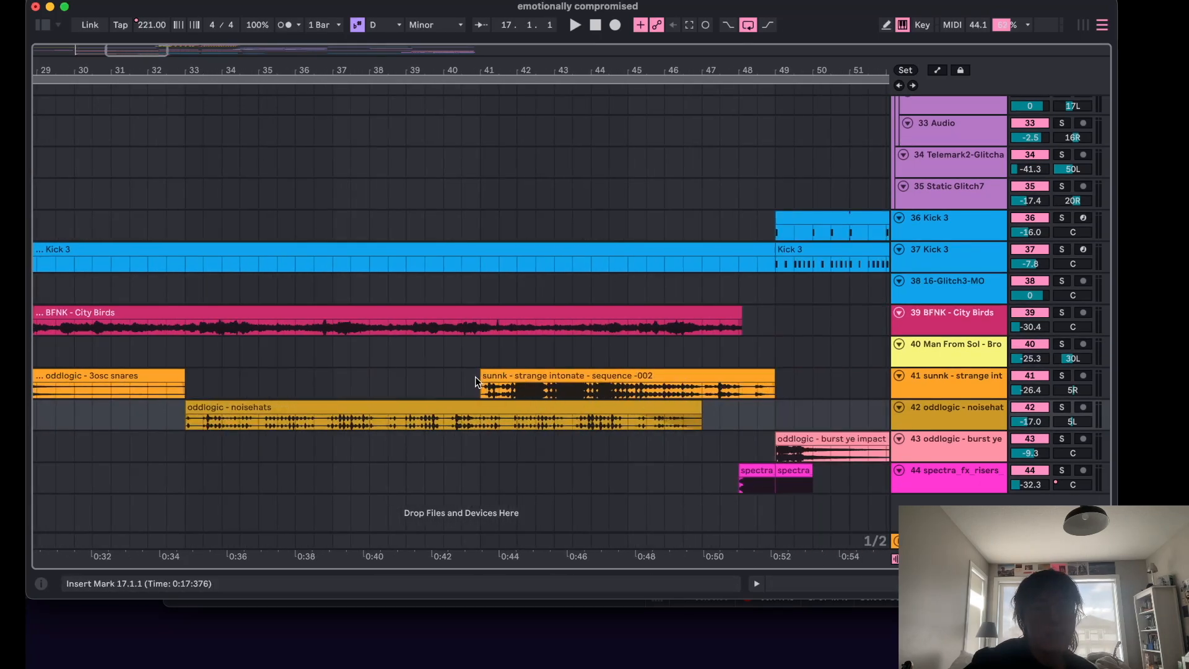
click(475, 377)
key(space)
Solo and unsolo the sunnk - strange intonate track during playback, then stop playback.
click(1061, 375)
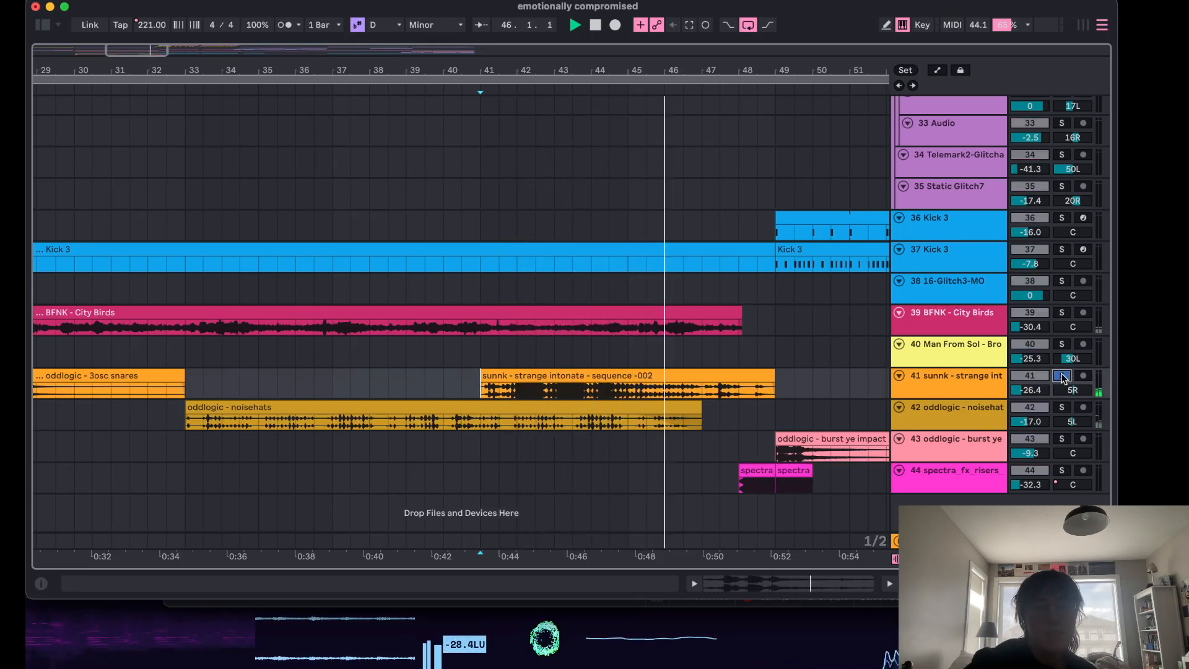
click(1062, 375)
scroll(672, 399, left, 3)
key(space)
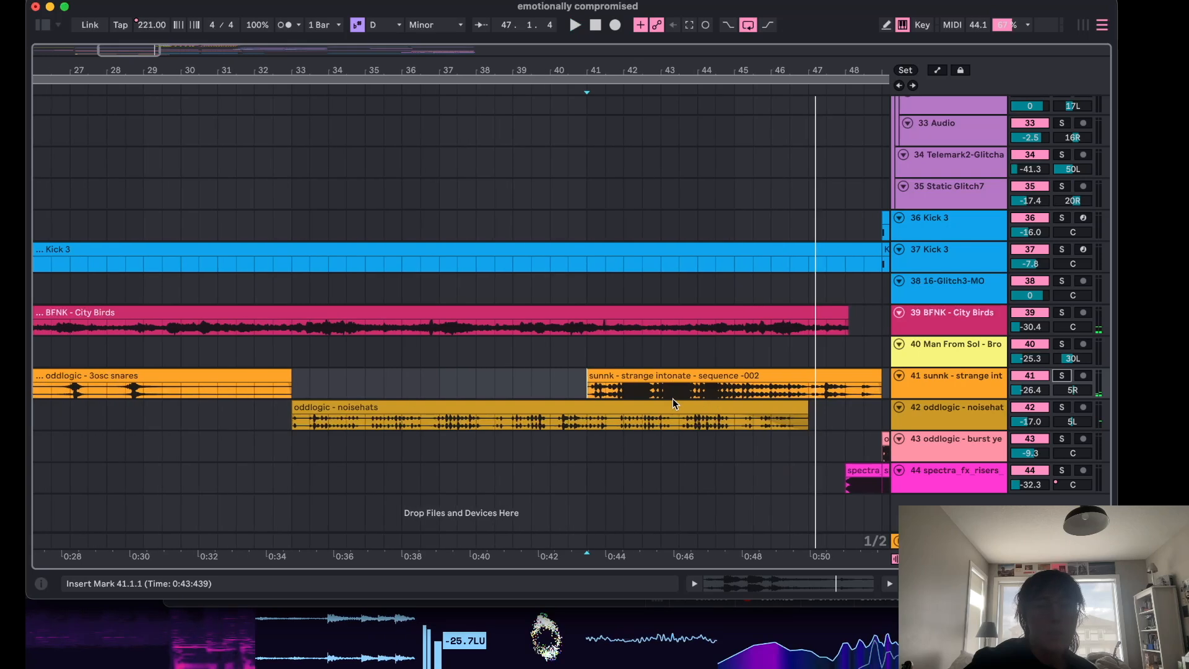
Select the Main track to show its device chain and open the Transit plugin window.
double_click(946, 389)
click(900, 343)
click(899, 341)
click(918, 377)
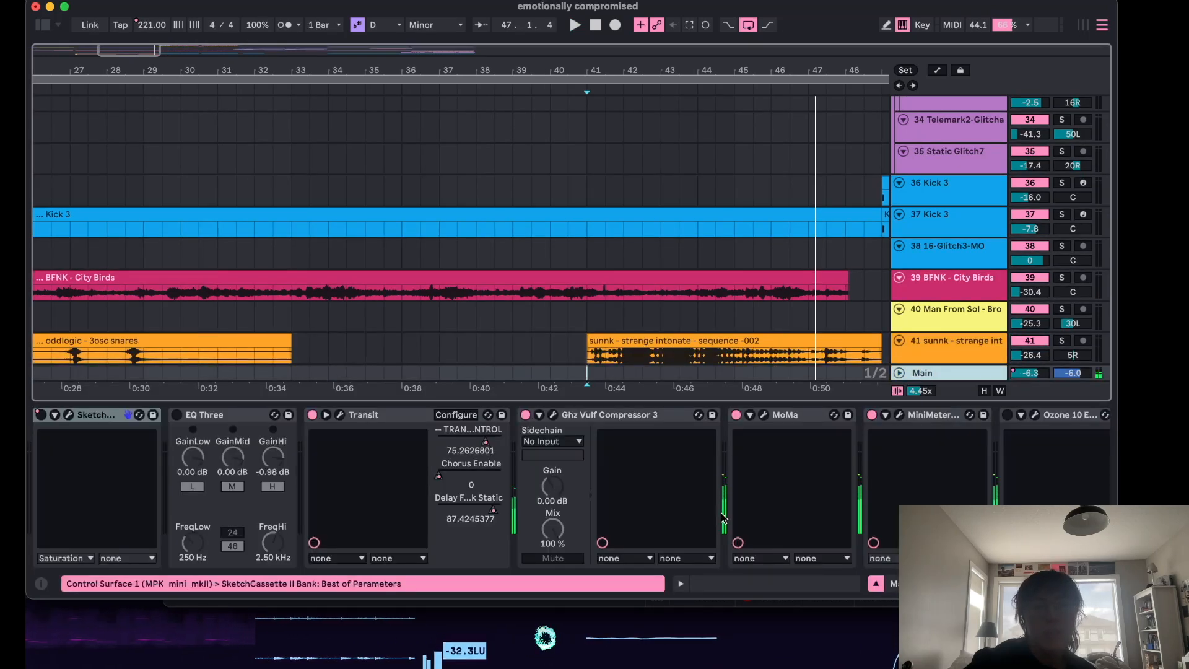
click(340, 415)
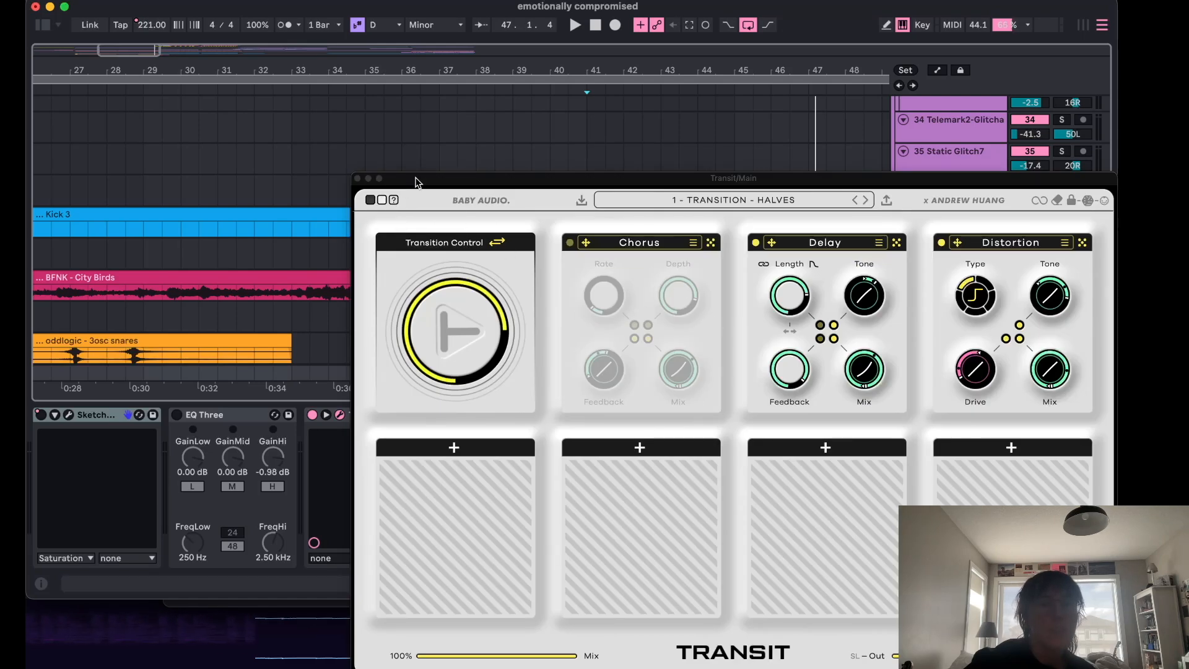
drag(416, 178, 594, 345)
Play from bar 23 and toggle Transit's Transition Control, then close the plugin window and stop playback.
scroll(271, 214, left, 6)
click(281, 134)
key(space)
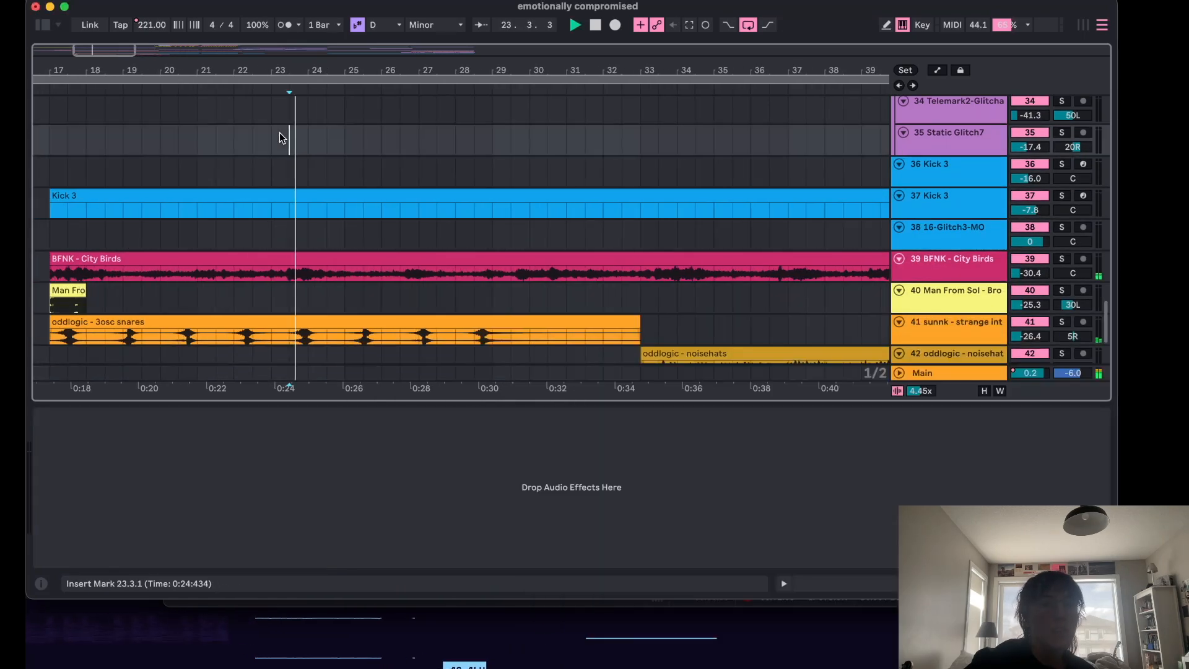
click(921, 374)
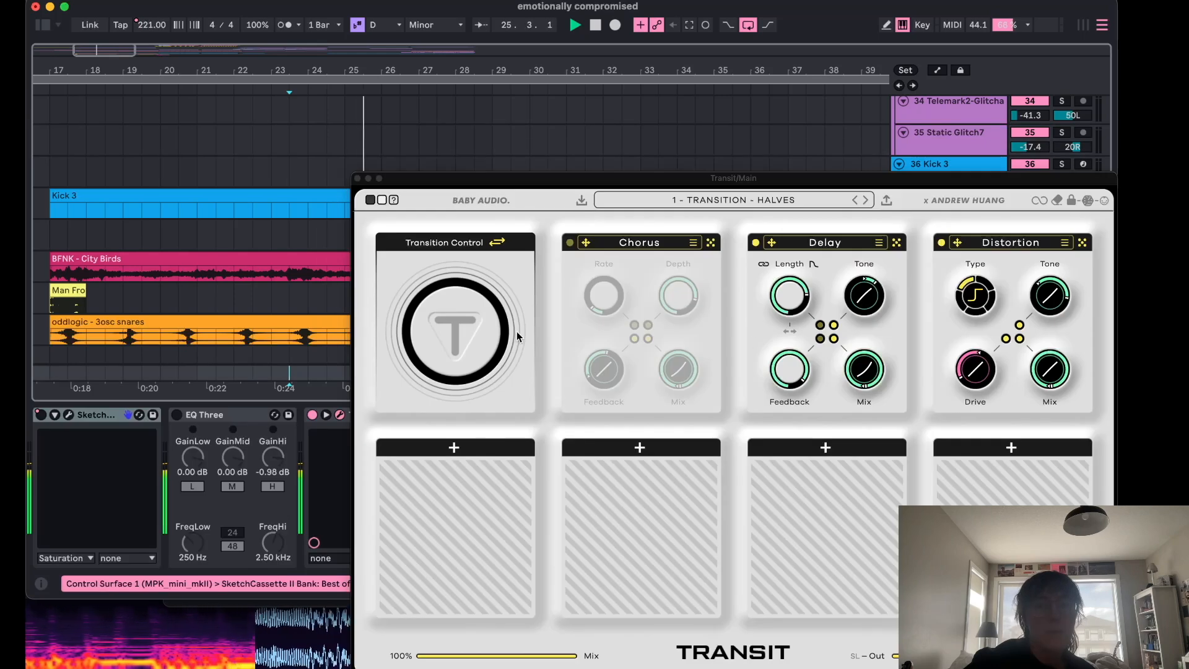
click(462, 350)
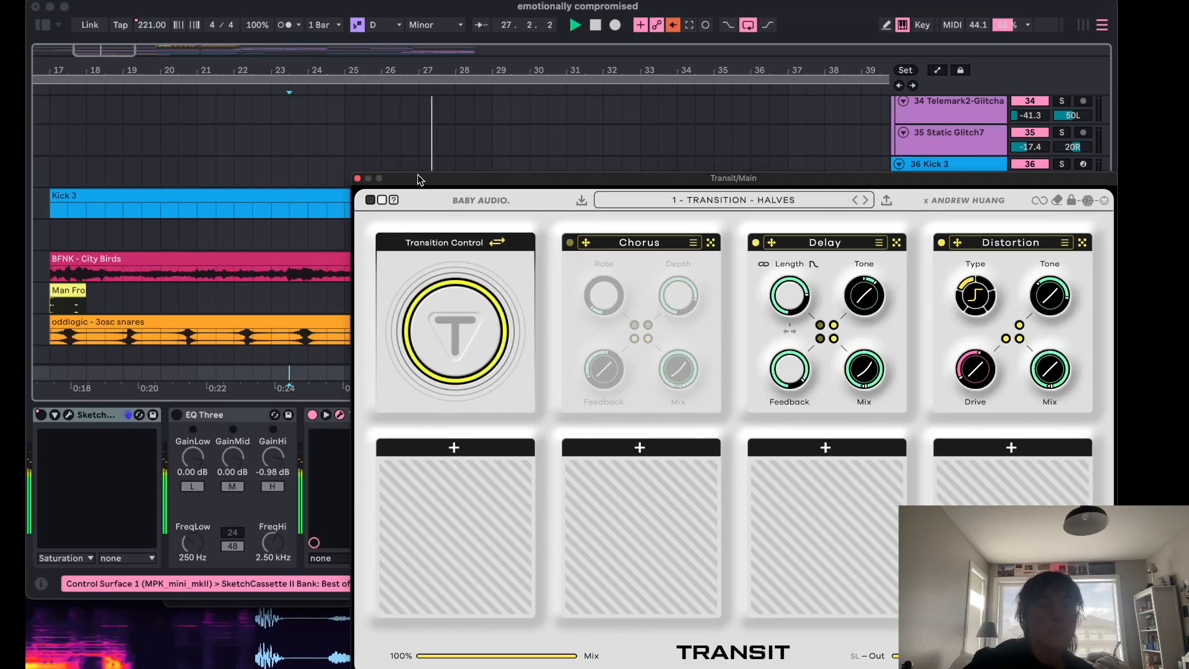
click(357, 178)
key(space)
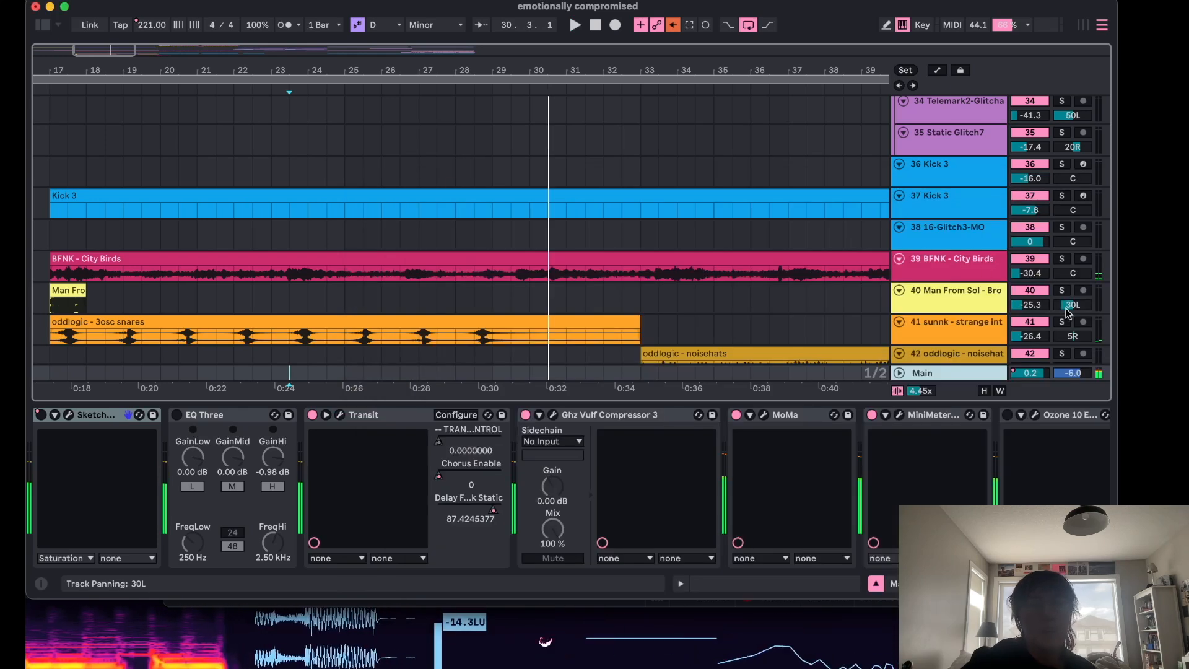
Show the automation lanes to inspect the Main track's Transit Transition Control automation, then hide them.
key(space)
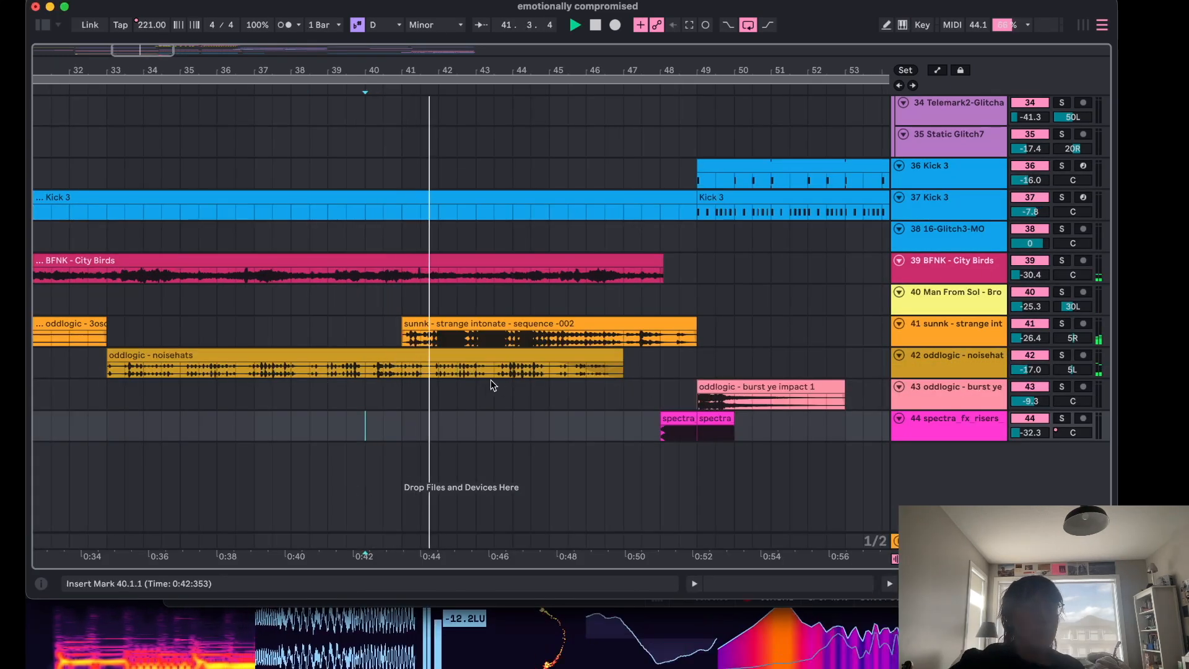
drag(940, 533, 939, 430)
key(a)
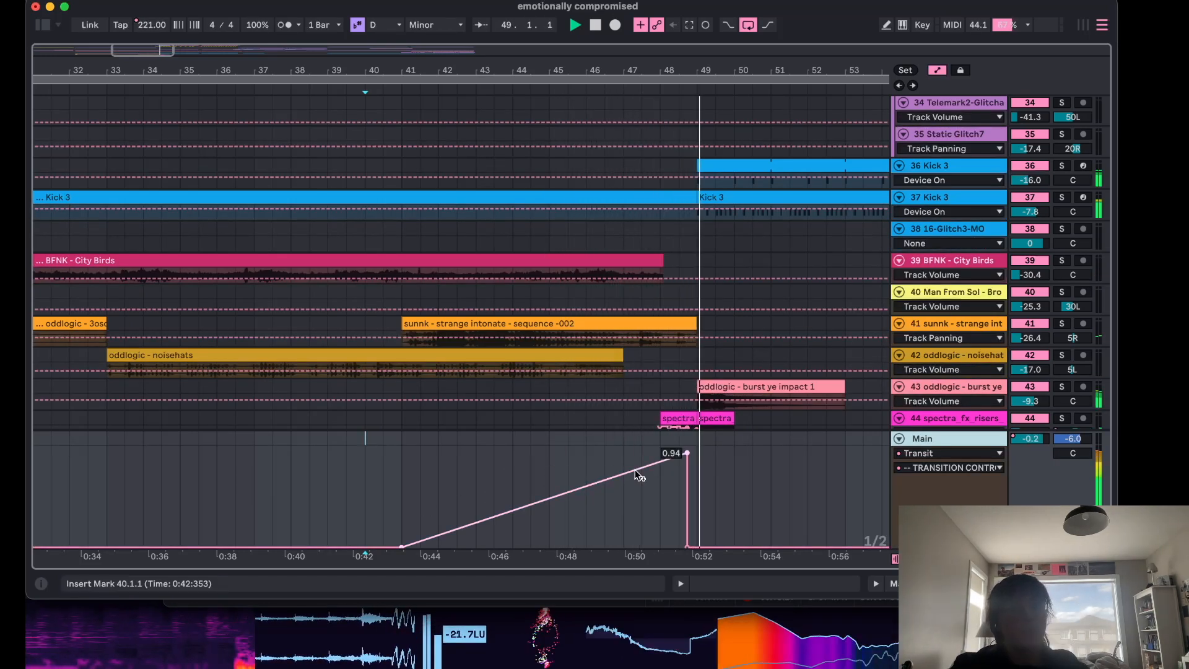
key(space)
key(a)
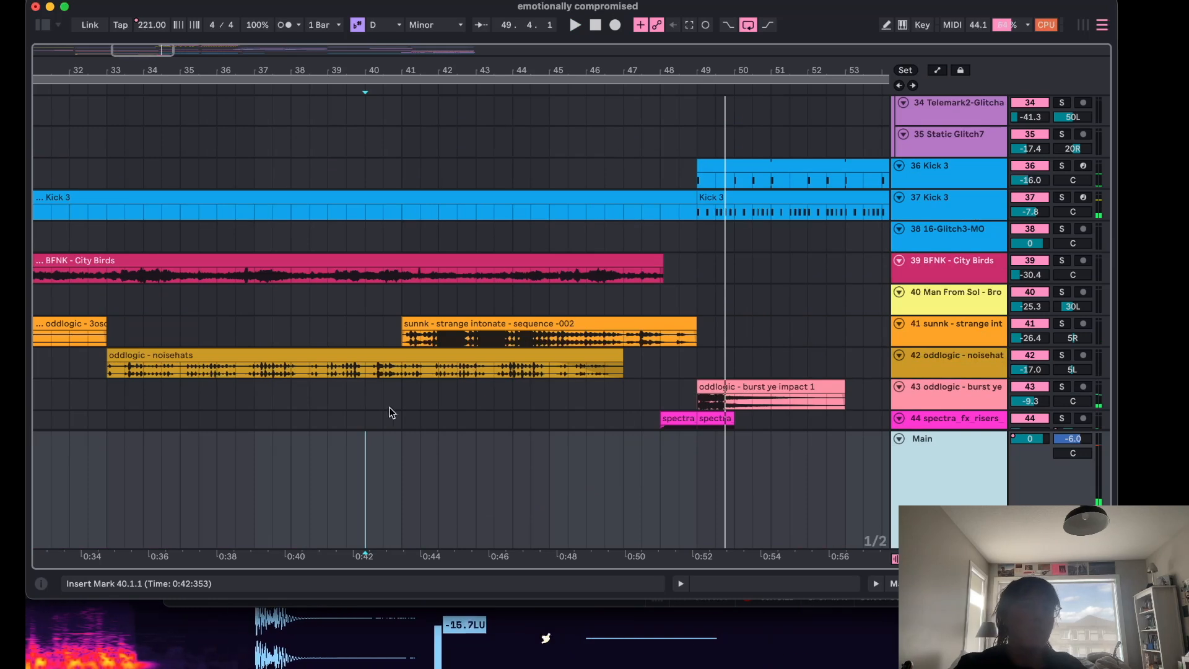
drag(936, 431, 936, 504)
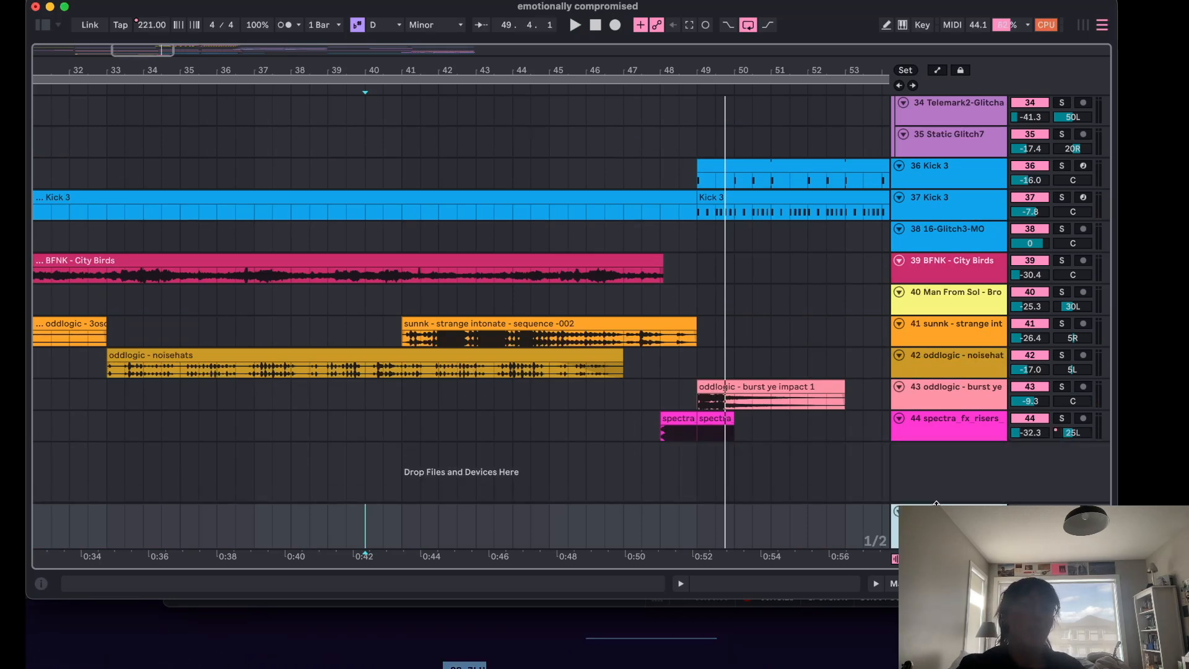
Scroll through the upper tracks of the arrangement around bars 40 to 60.
scroll(707, 391, up, 15)
scroll(706, 391, right, 4)
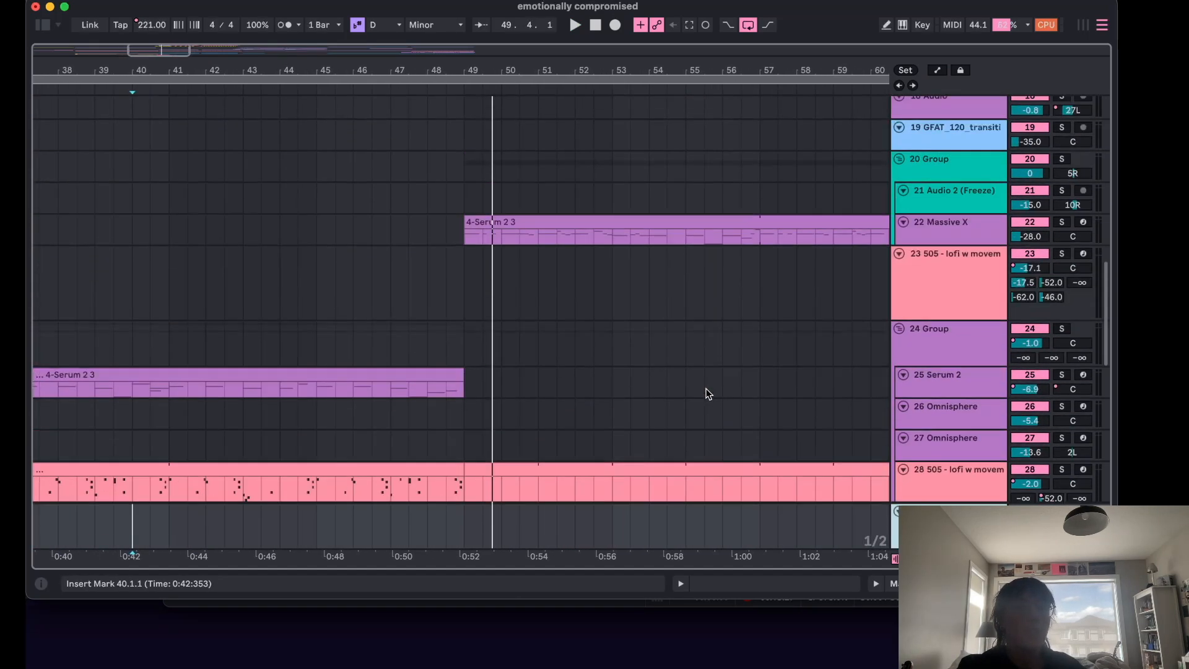
scroll(661, 381, down, 5)
scroll(662, 382, left, 1)
scroll(661, 382, up, 10)
scroll(662, 382, right, 4)
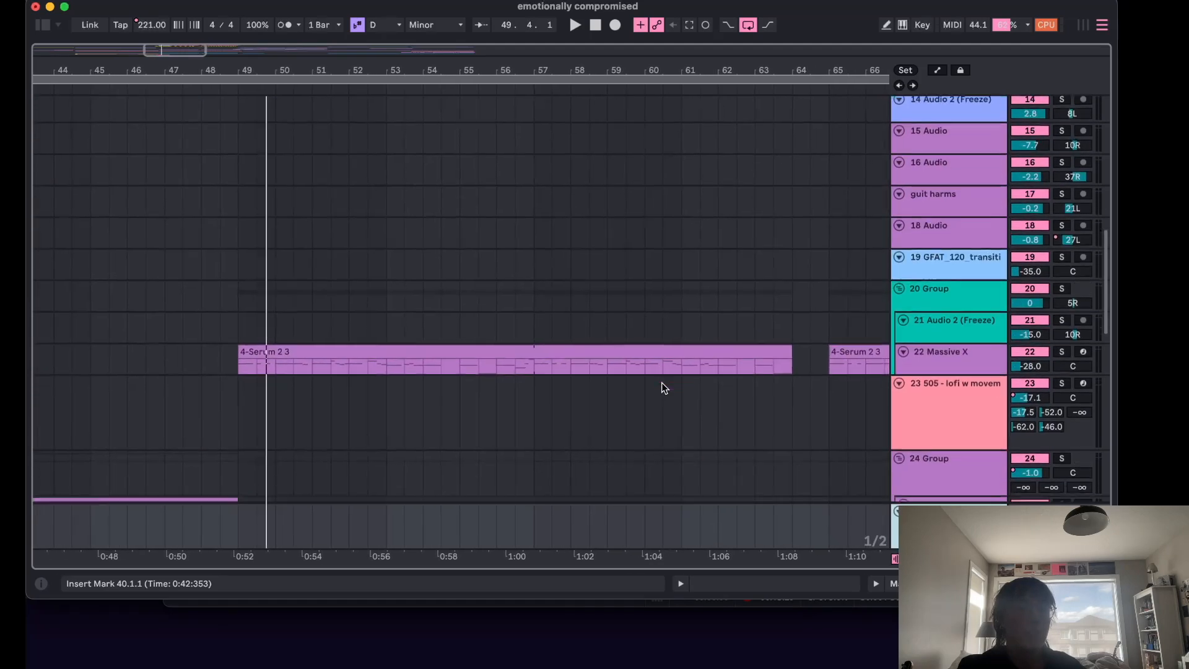
scroll(662, 382, up, 3)
scroll(662, 382, right, 1)
scroll(662, 381, left, 3)
scroll(662, 381, down, 8)
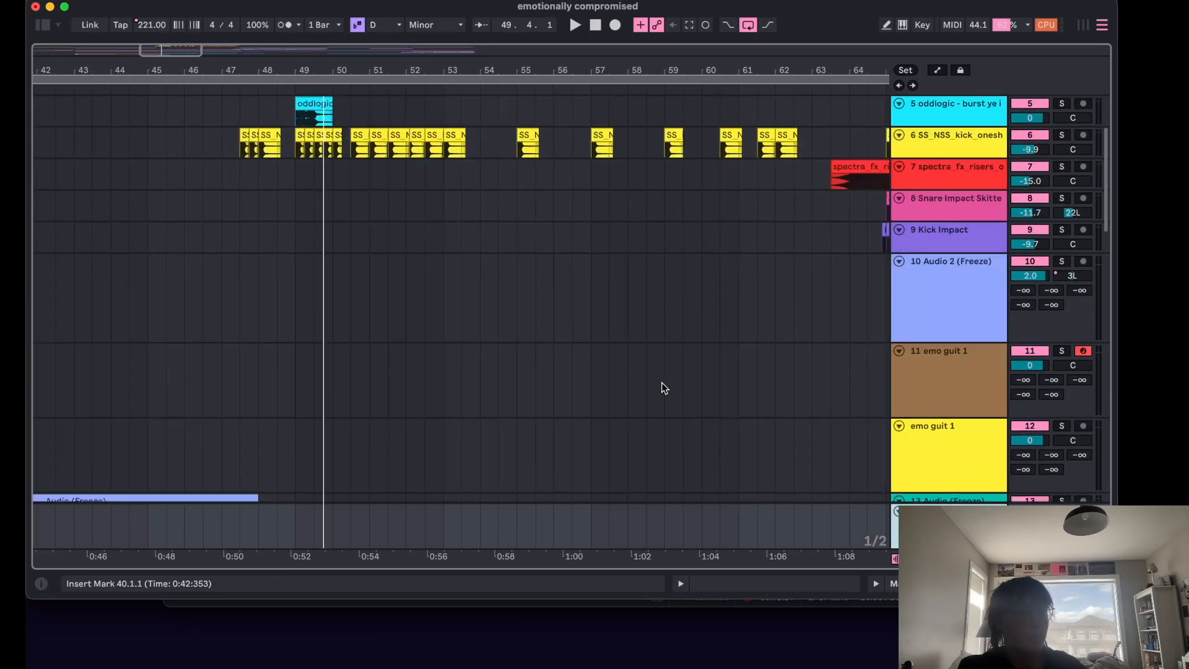
scroll(661, 381, down, 5)
scroll(662, 382, left, 2)
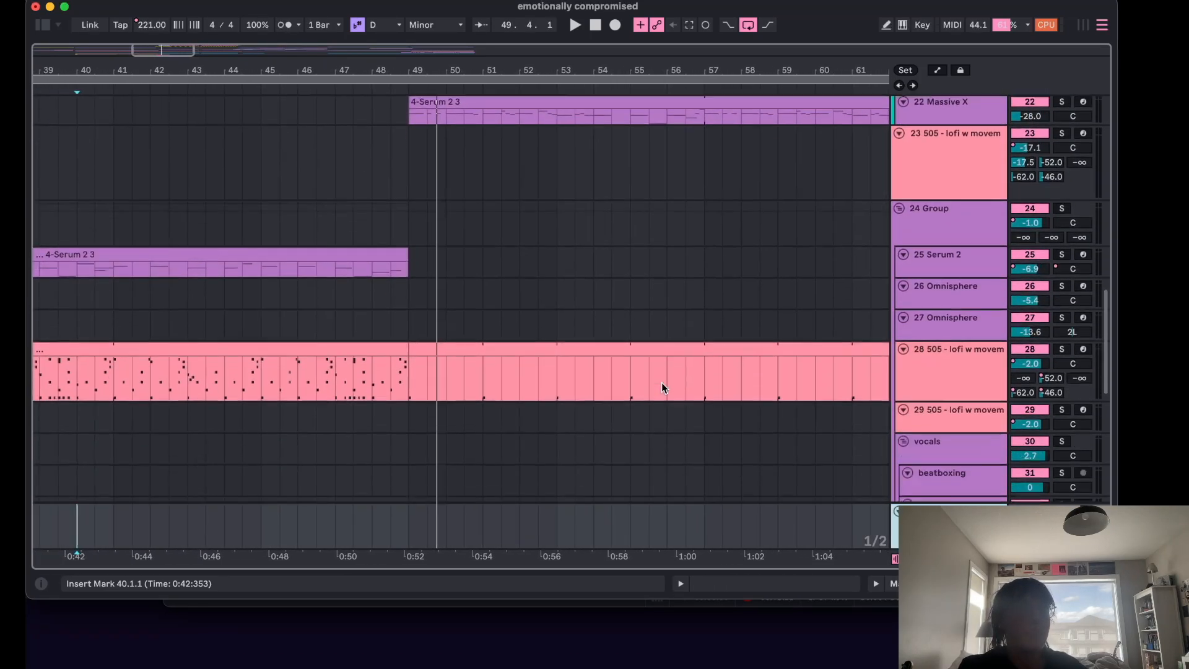
Start playback from bar 41 and scroll up to the top tracks.
click(370, 198)
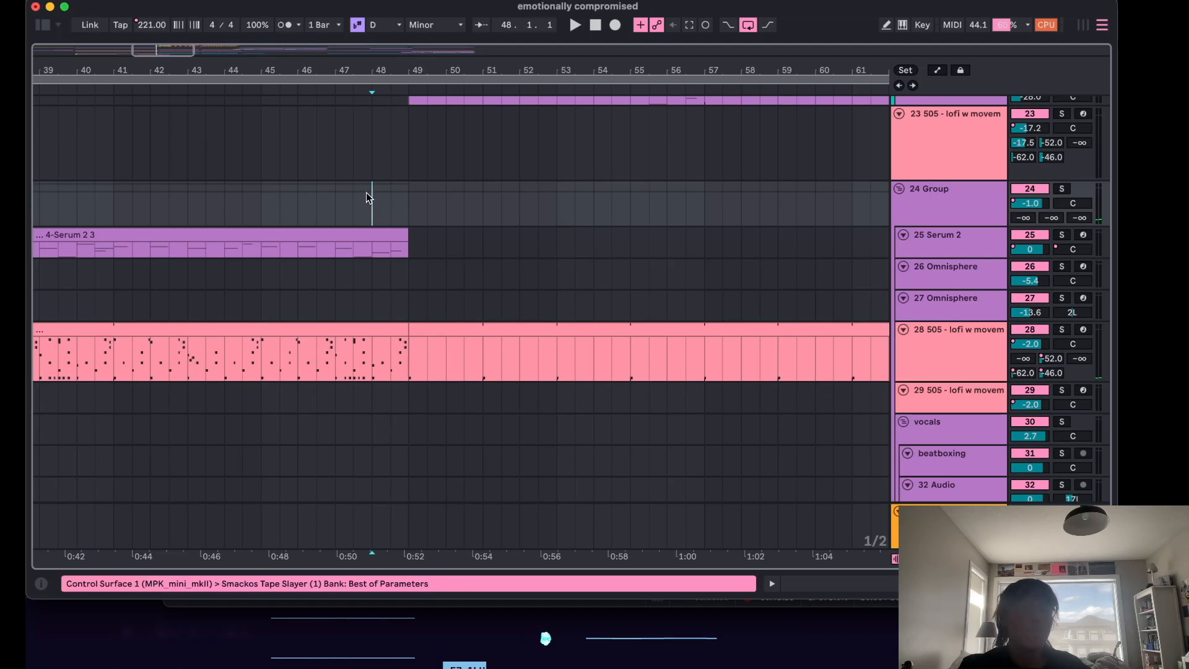
scroll(366, 198, left, 5)
click(332, 204)
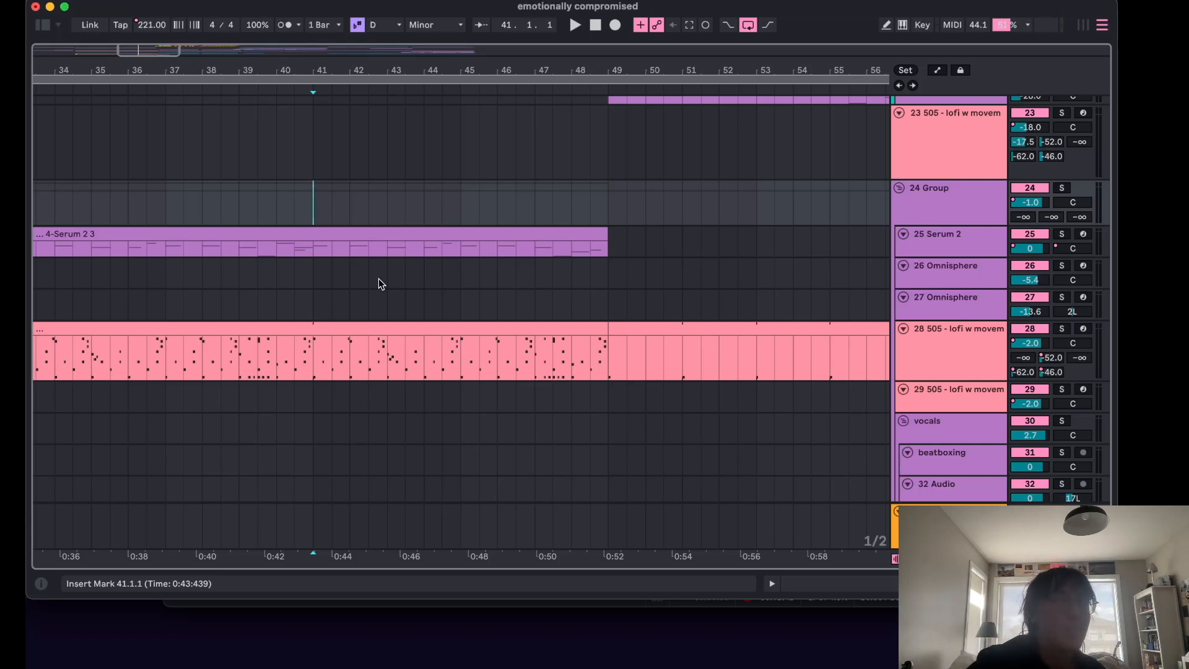
key(space)
scroll(634, 246, up, 10)
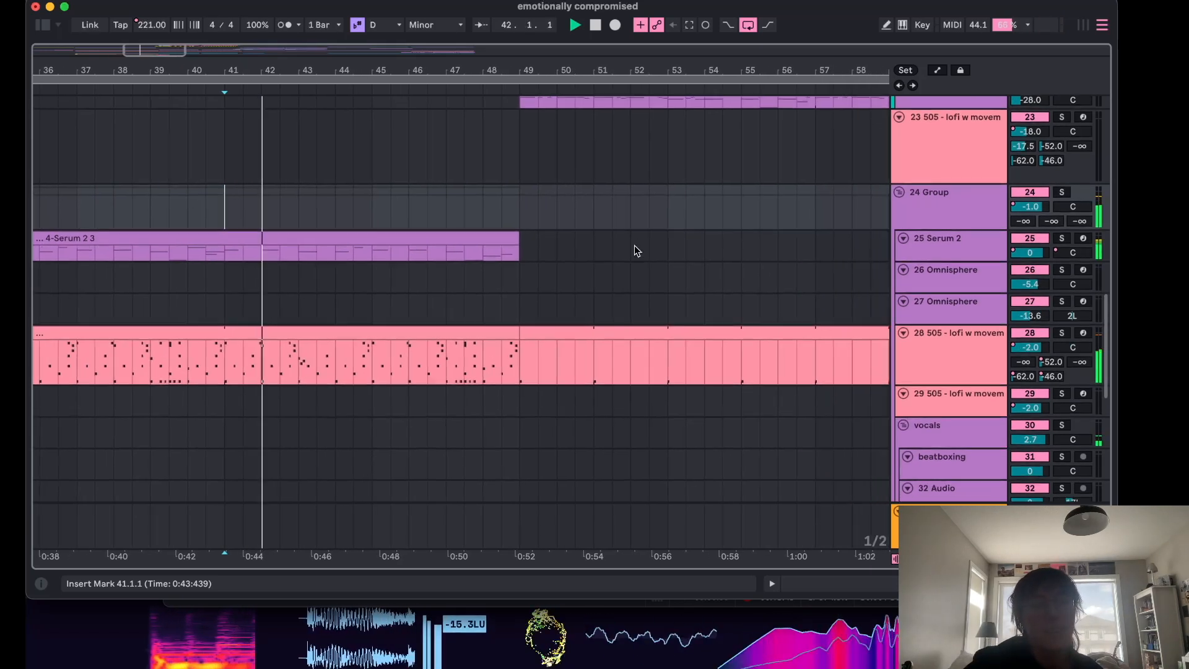
scroll(634, 251, up, 8)
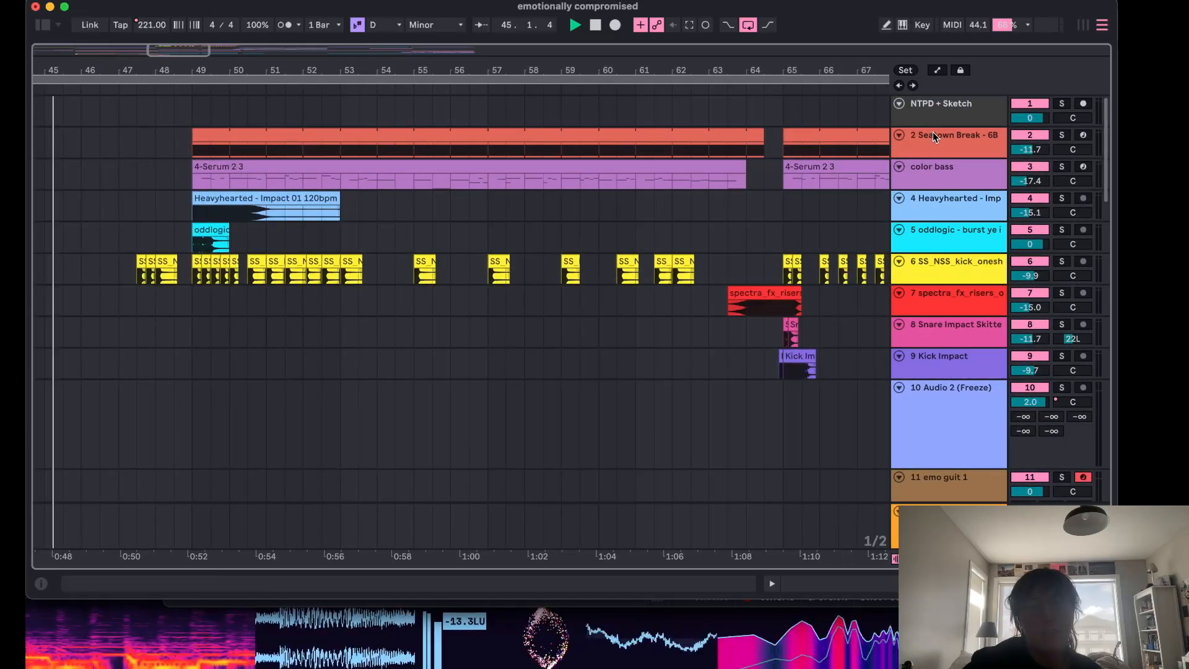
Open the PitchMap plugin on the color bass track and solo that track during playback.
double_click(932, 171)
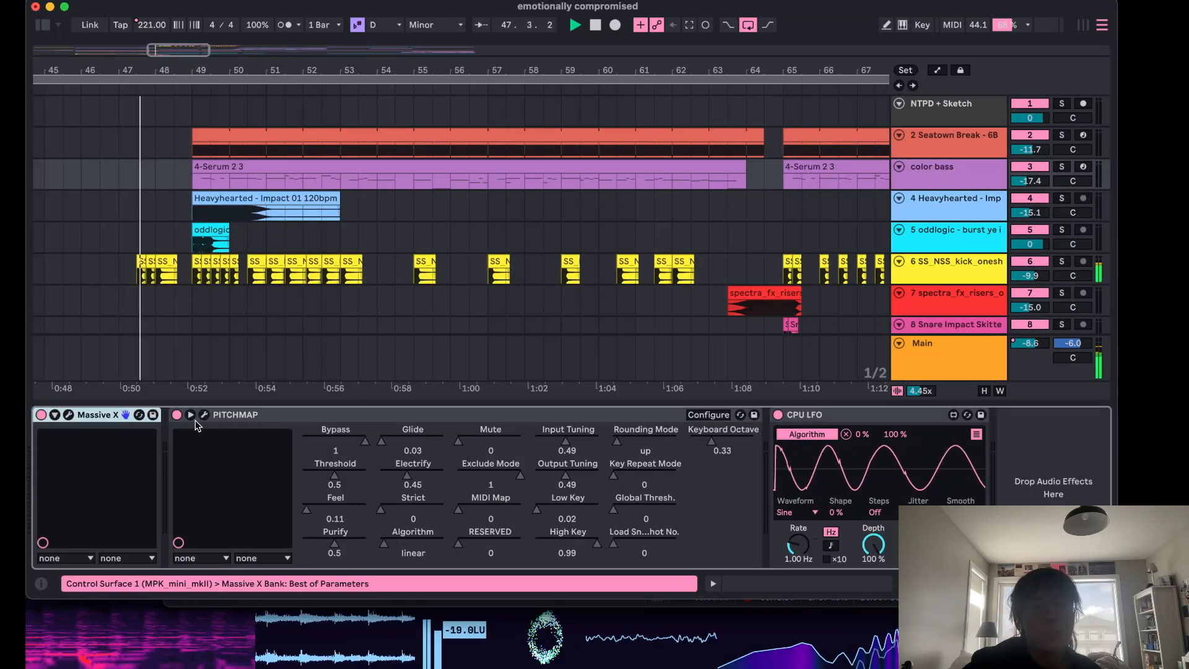
click(204, 415)
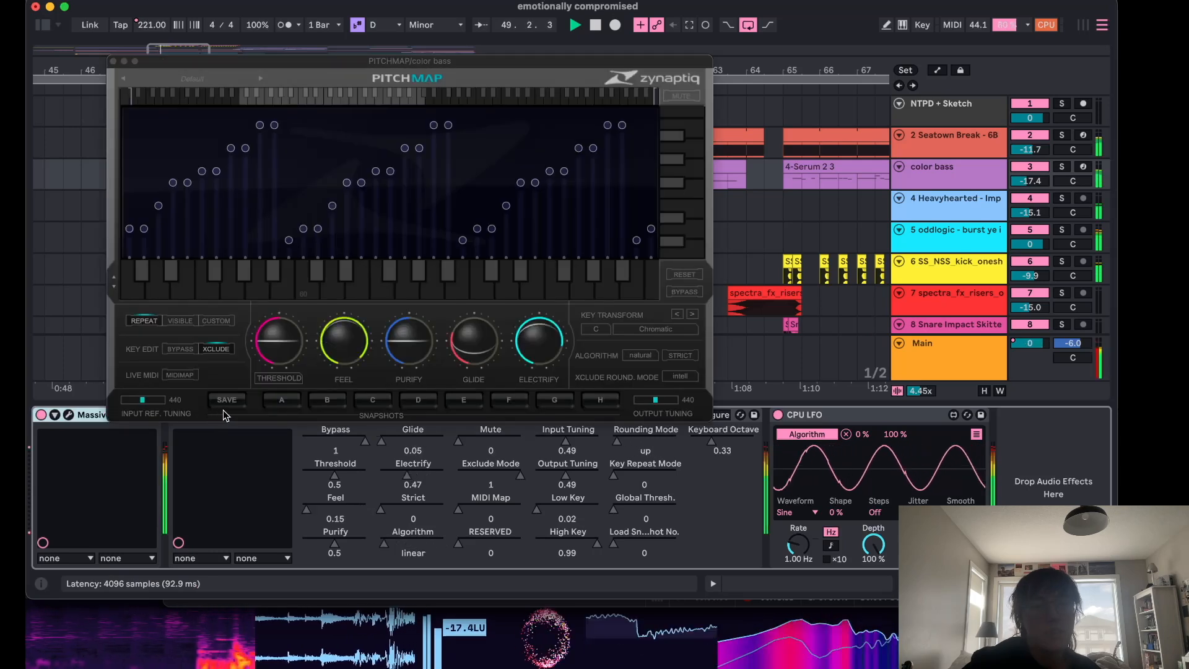
key(space)
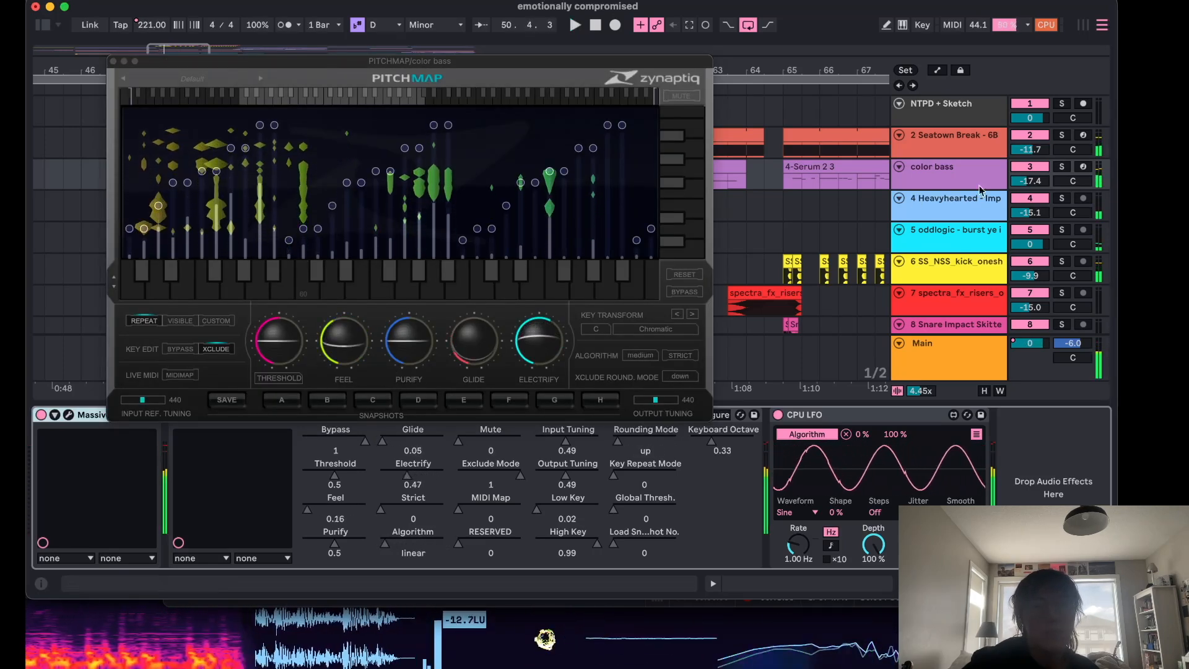
click(1062, 167)
drag(622, 68, 808, 242)
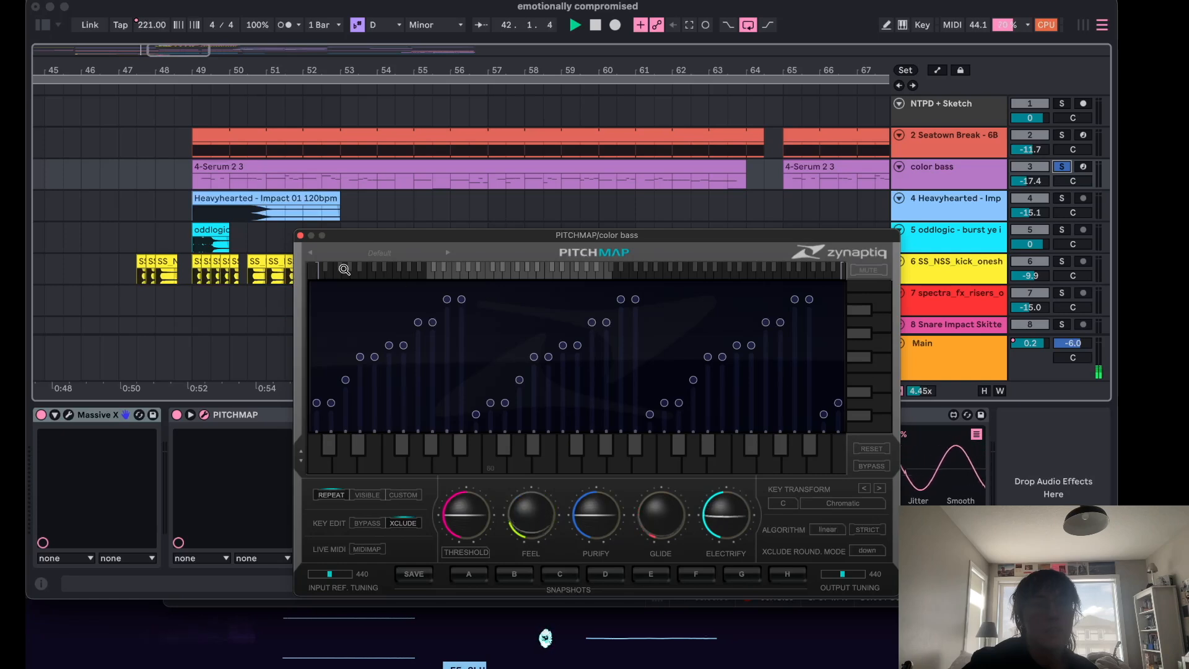
Play color bass from bar 49 and deactivate the PitchMap device, then move its window aside.
click(189, 179)
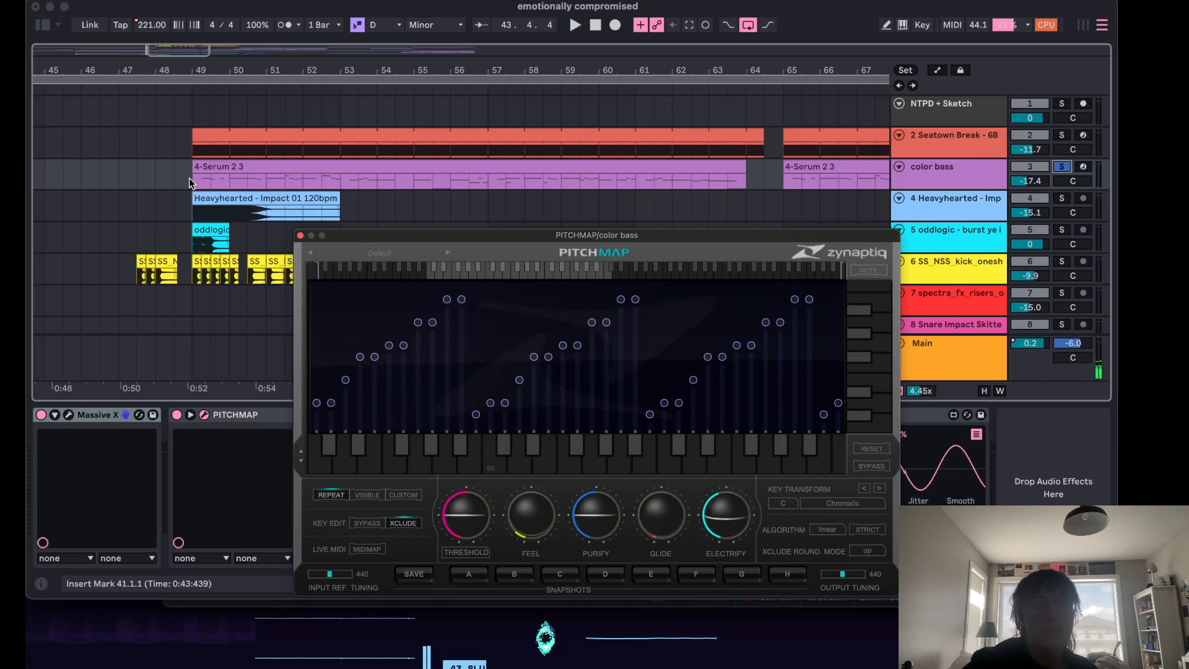
key(space)
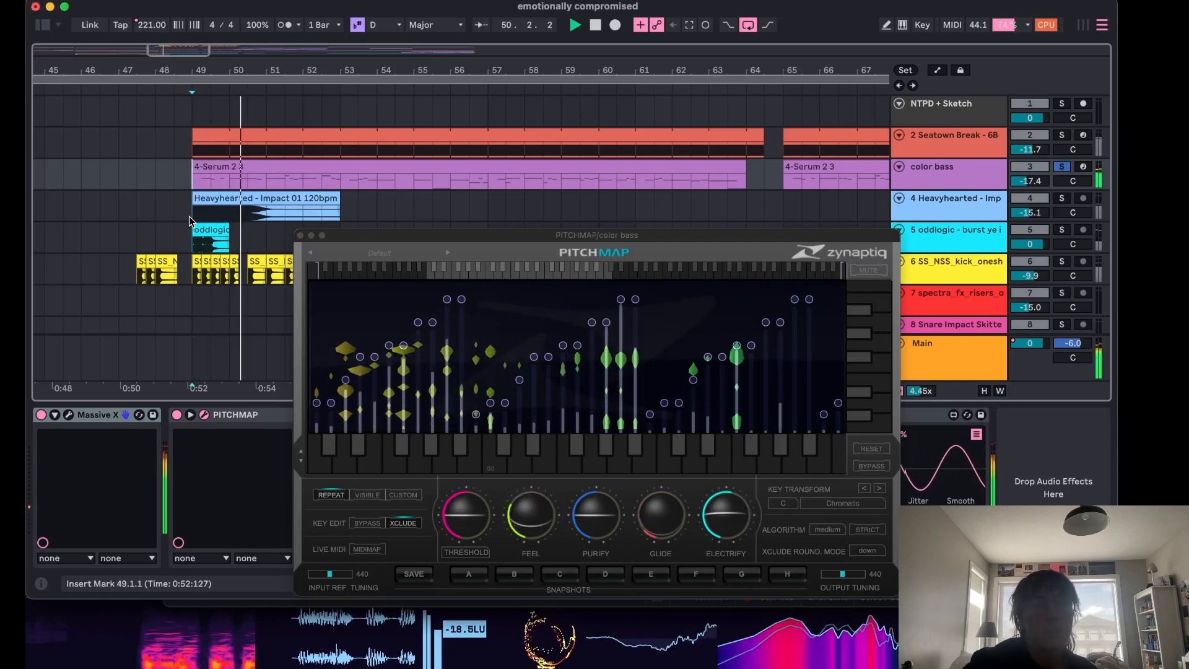
key(space)
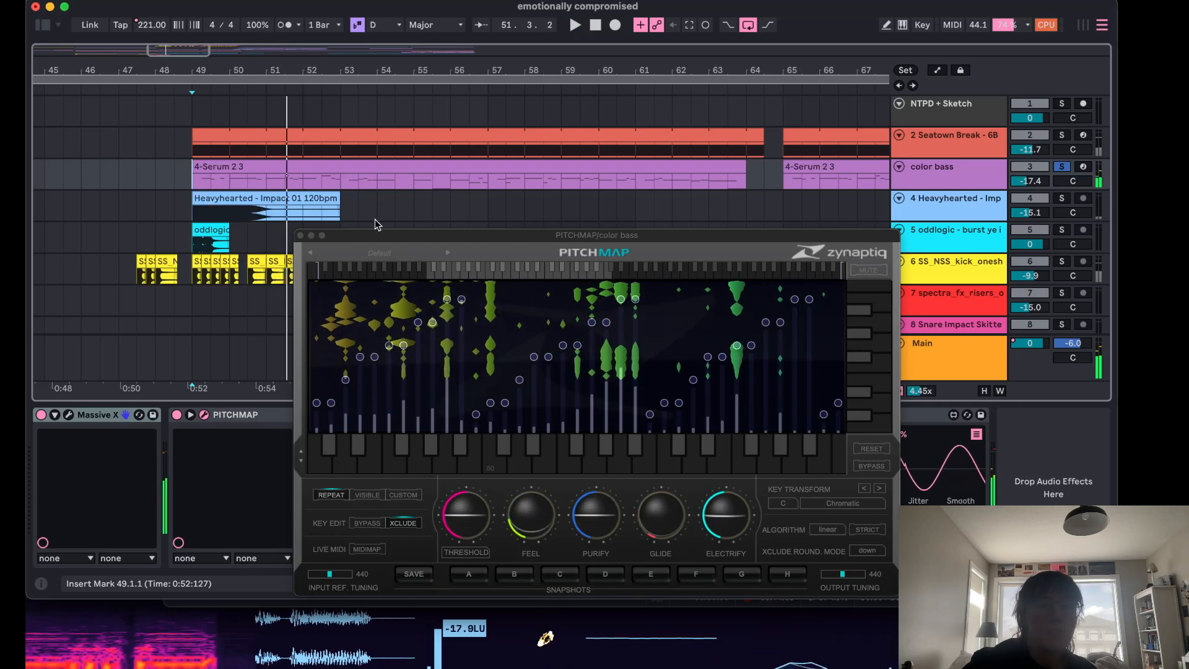
click(177, 414)
click(190, 186)
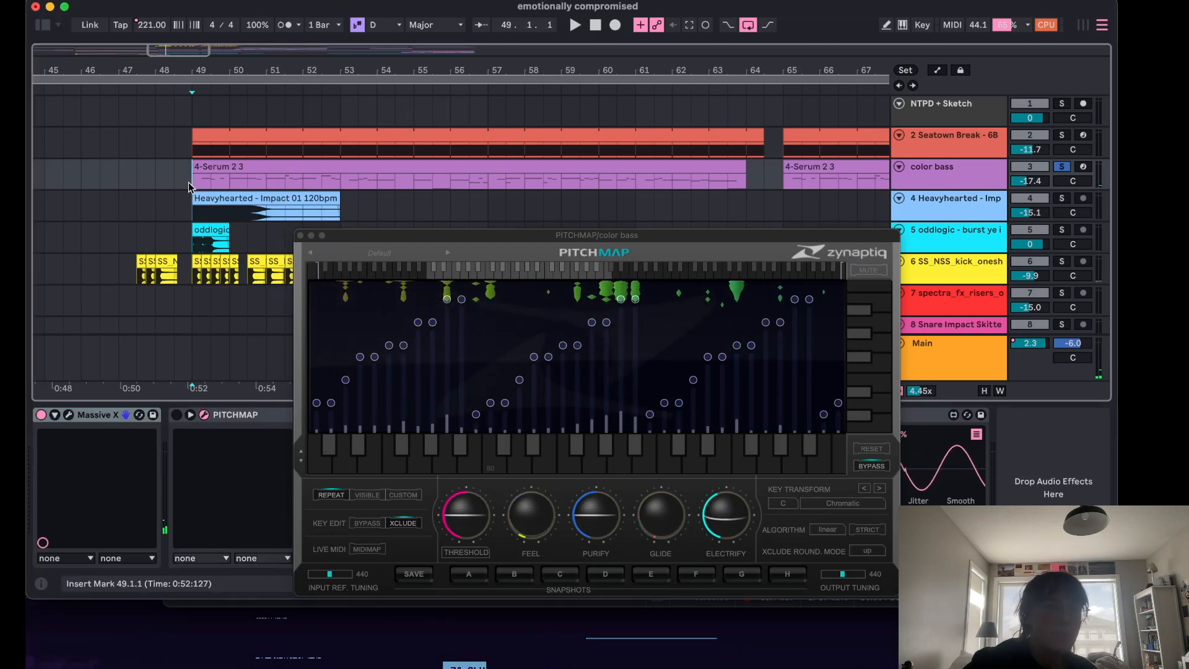
drag(349, 236, 458, 262)
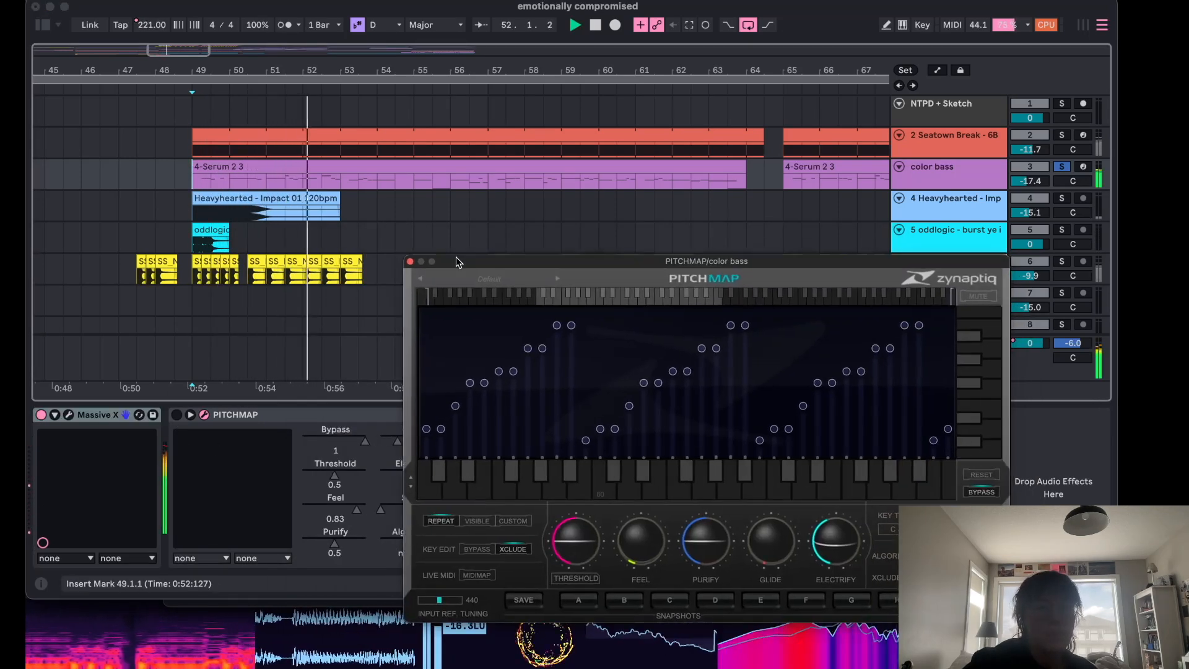
Open the Massive X synth window on color bass and close it again.
click(71, 416)
click(70, 419)
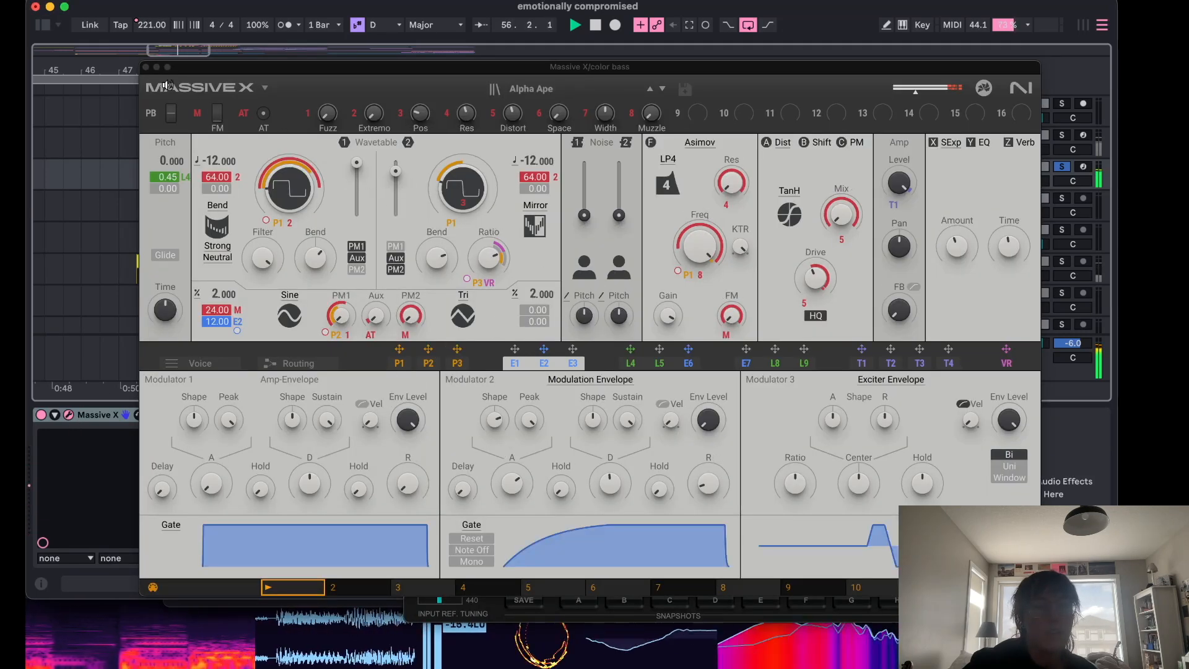
click(147, 68)
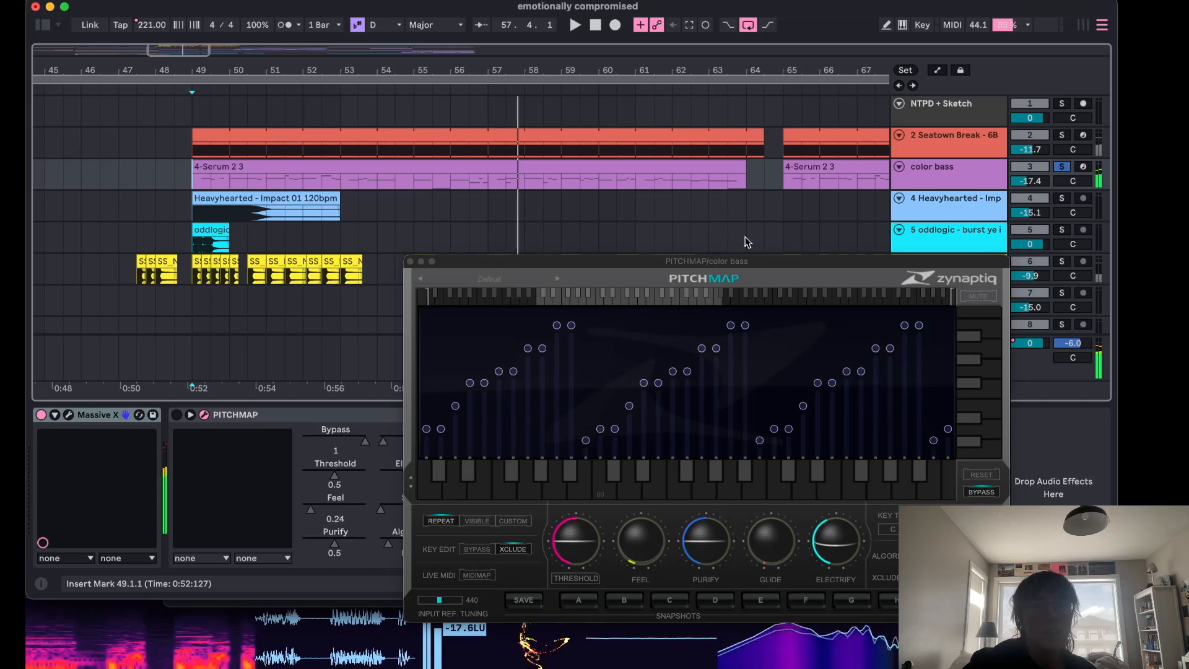
Select the Main track and browse its device chain while playing from bar 48.
scroll(923, 180, down, 1)
drag(859, 260, 857, 539)
click(977, 374)
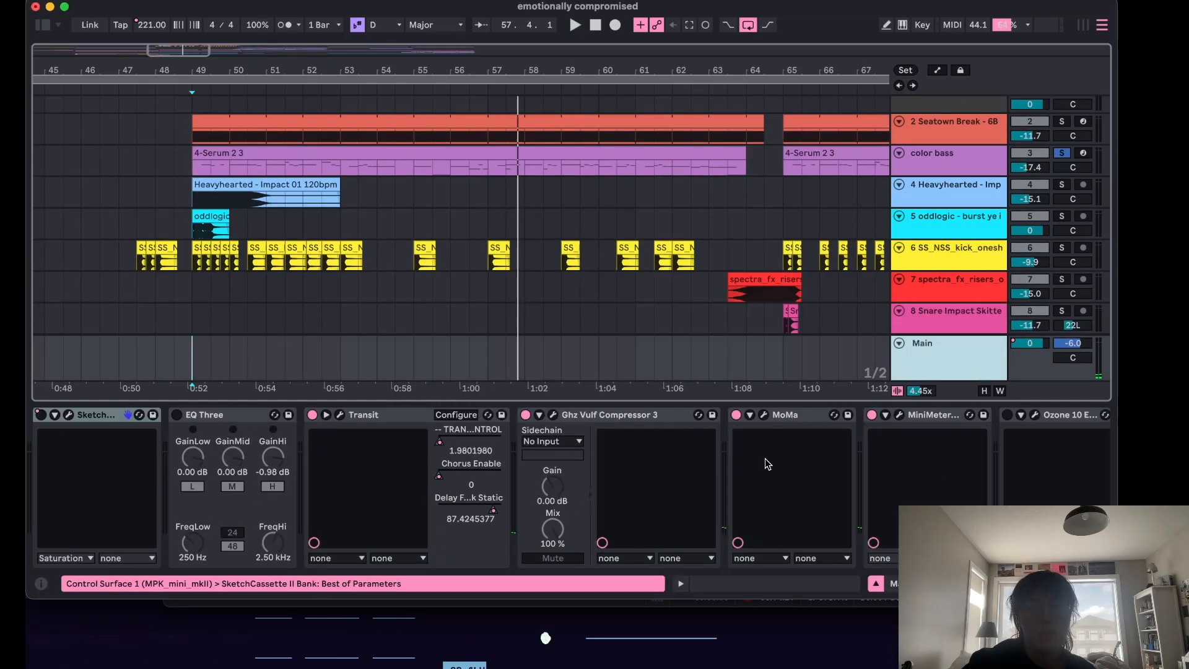
scroll(686, 472, down, 8)
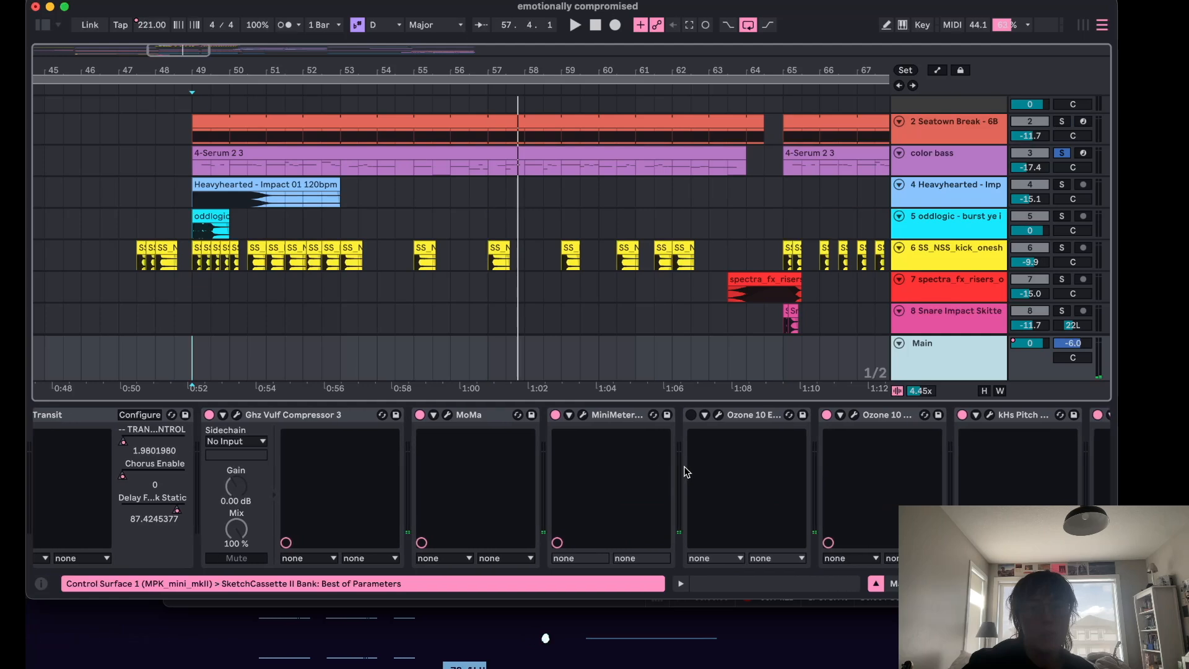
click(174, 204)
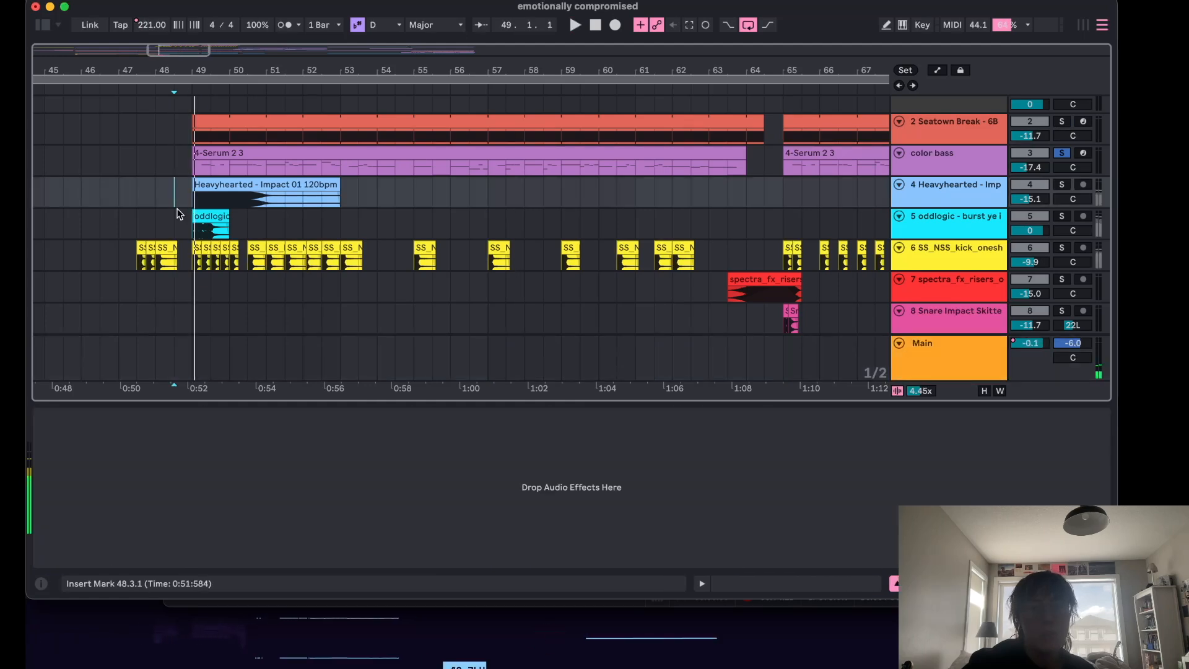
key(space)
click(913, 347)
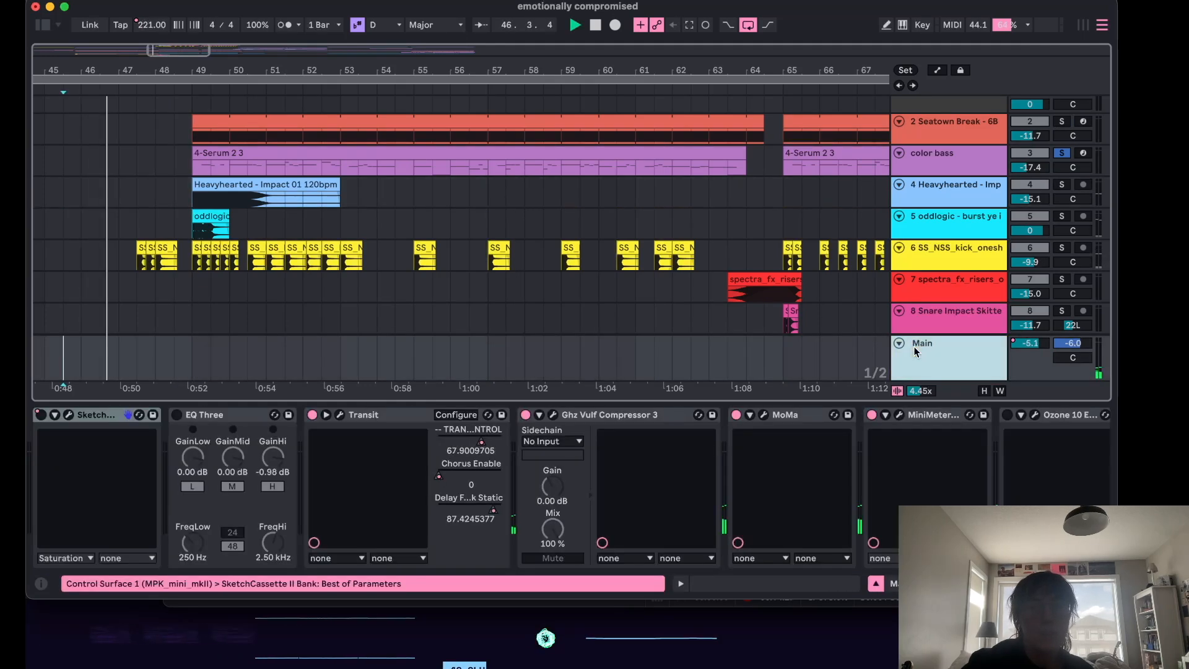
scroll(873, 482, down, 10)
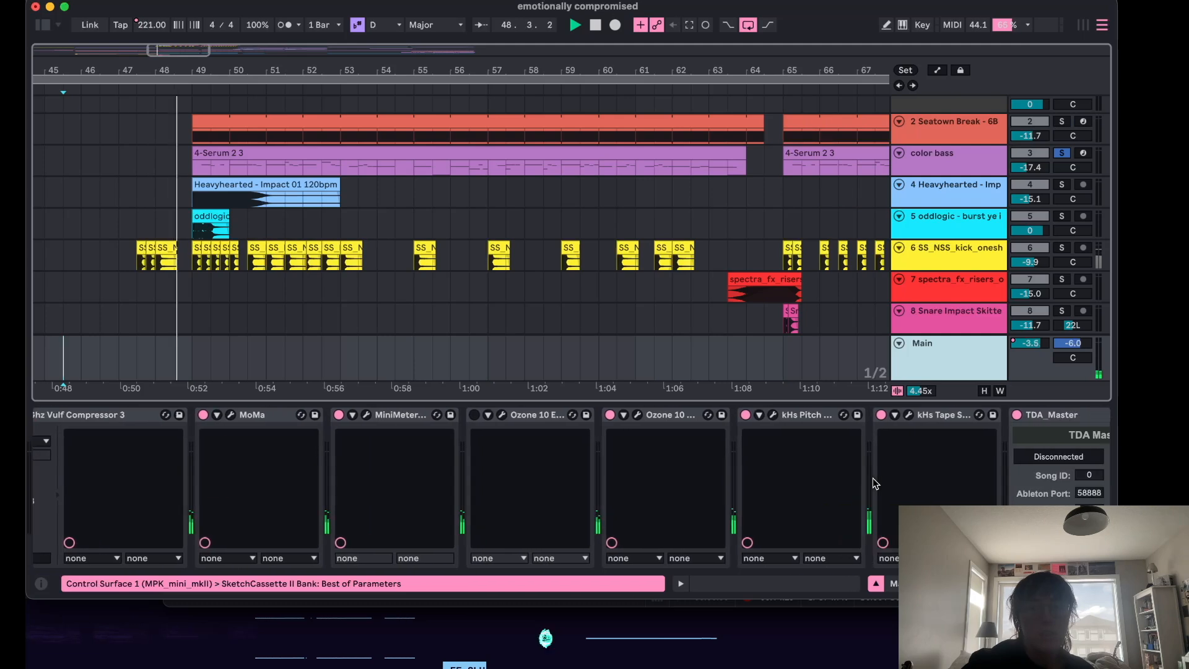
scroll(874, 482, up, 10)
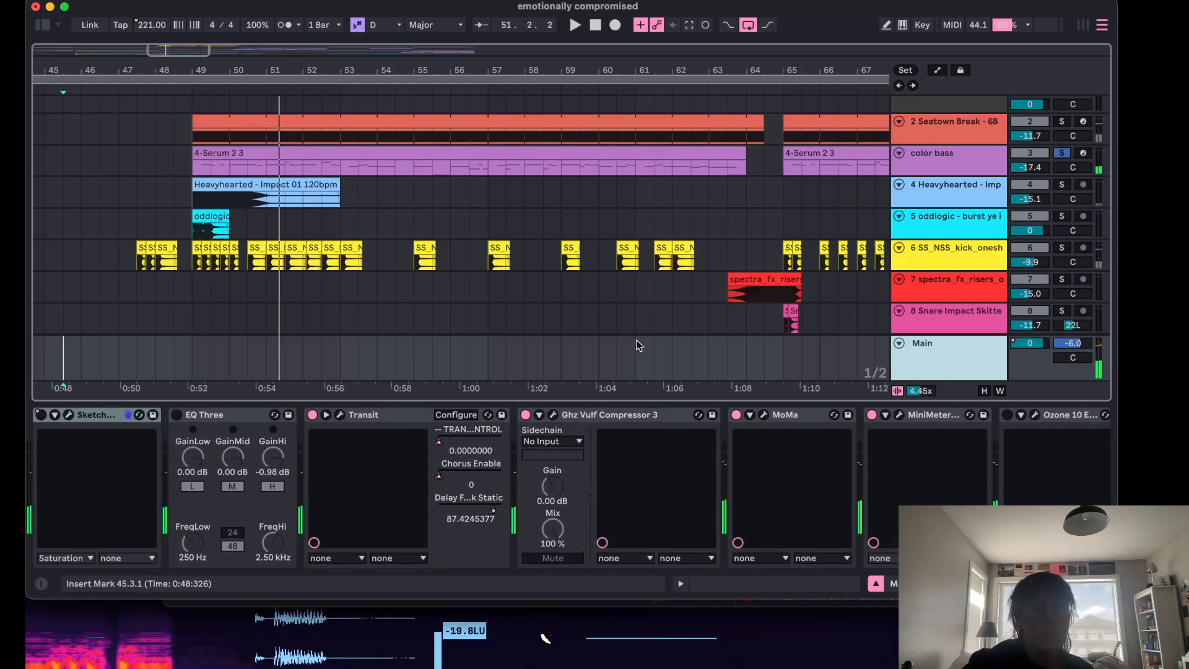
Replay the section from bar 47.
click(134, 232)
key(space)
key(space)
scroll(465, 236, down, 10)
scroll(790, 243, up, 12)
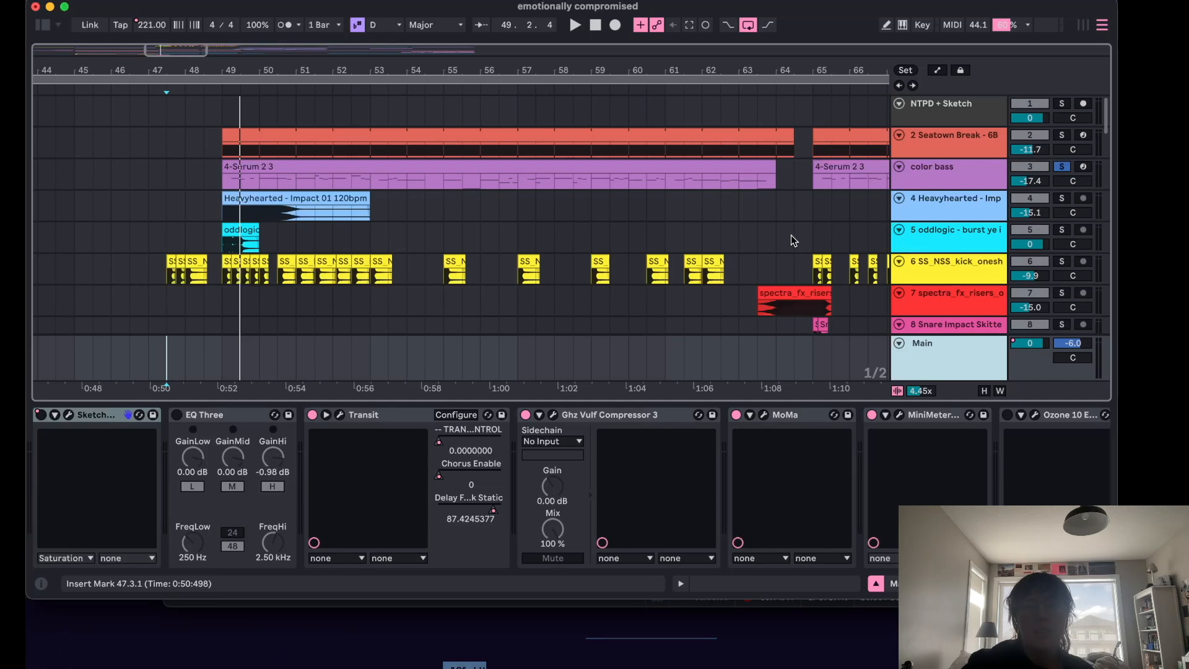
Reselect the color bass track, reopen its PitchMap window and set the start position to bar 49.
scroll(830, 216, down, 1)
click(915, 149)
drag(462, 320, 368, 148)
click(221, 168)
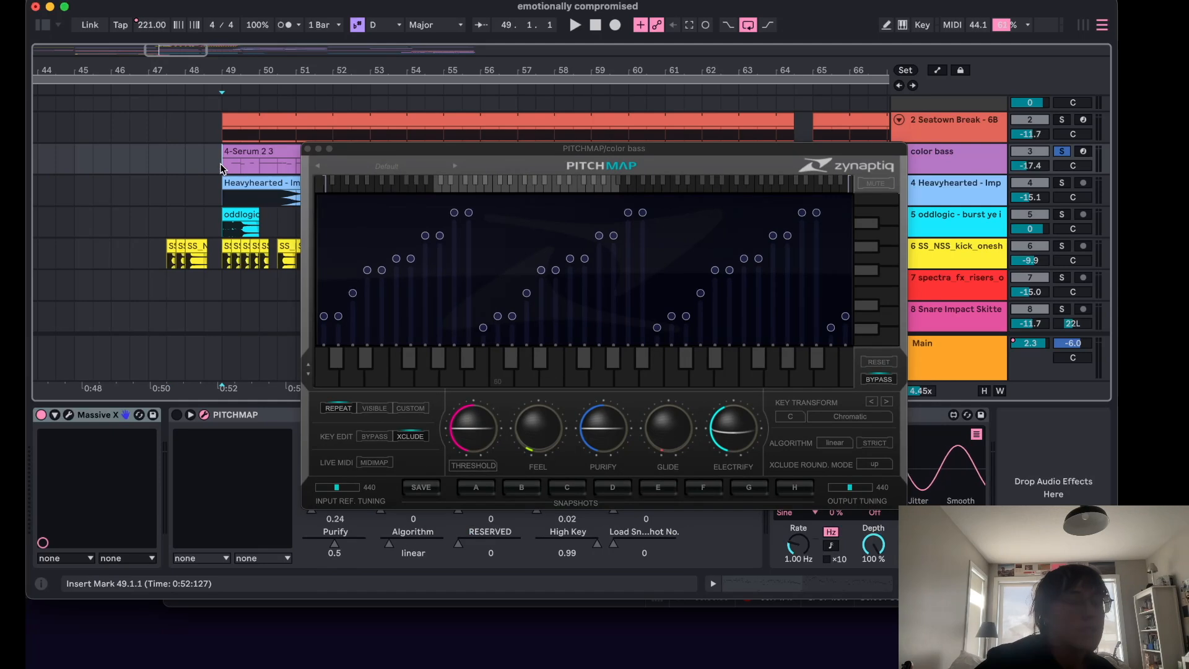
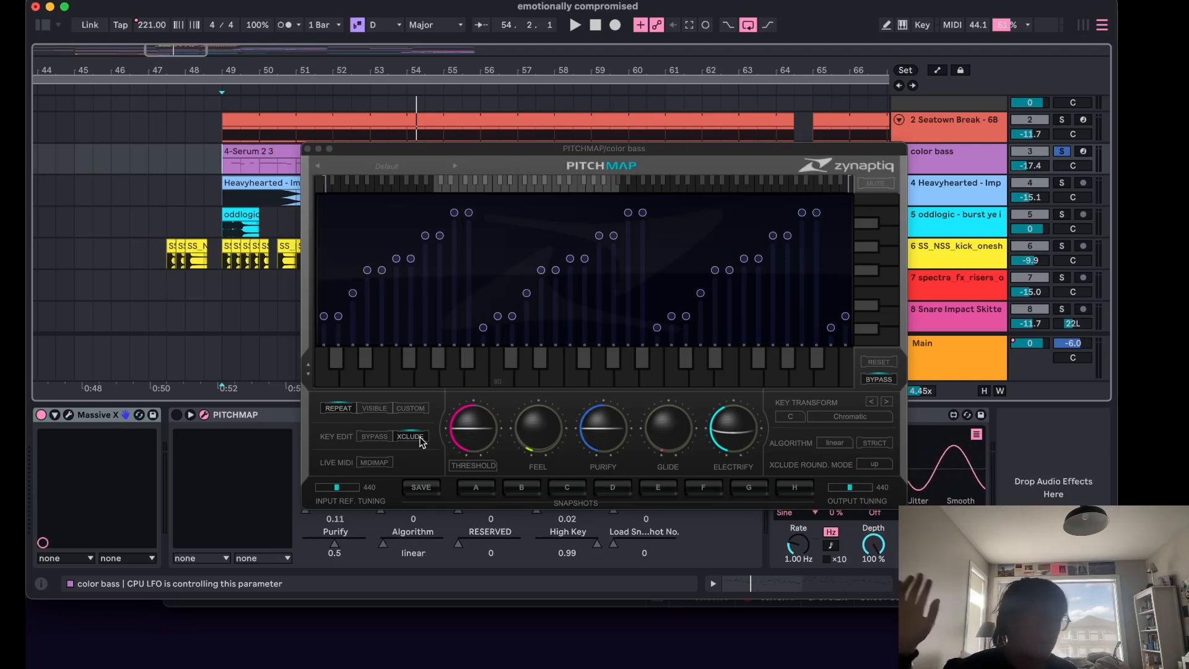
Switch the PitchMap device on and set the start position at bar 49.
click(176, 415)
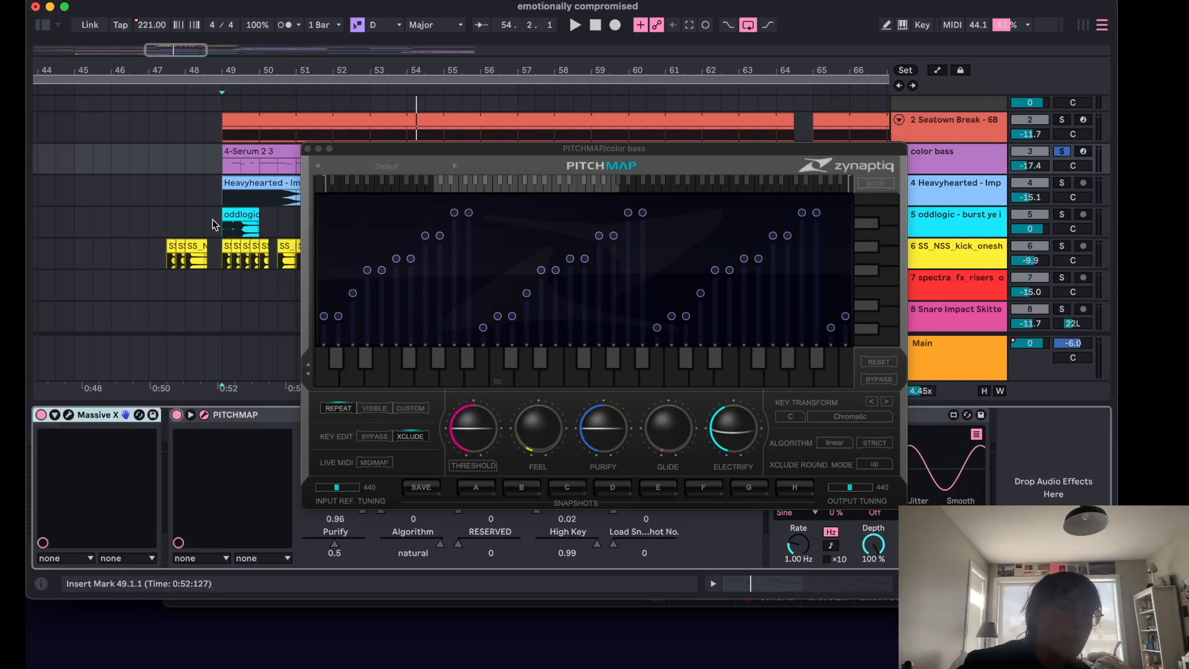
click(215, 177)
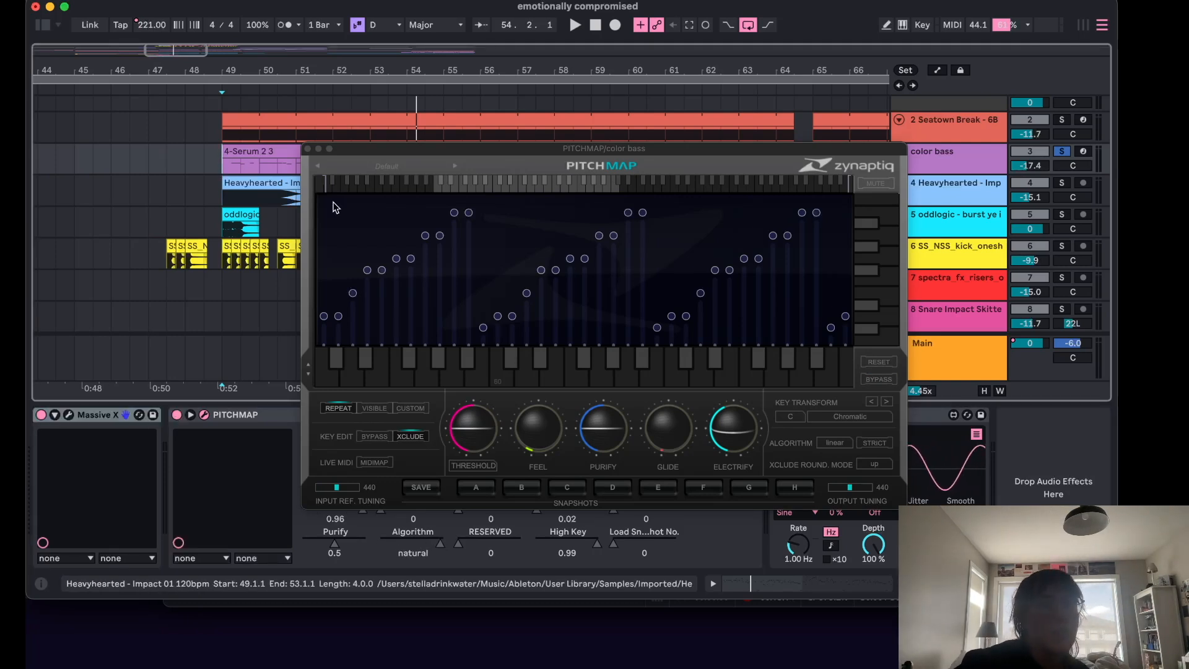
Set PitchMap's key transform to D Major.
click(791, 417)
click(807, 456)
click(842, 417)
click(852, 441)
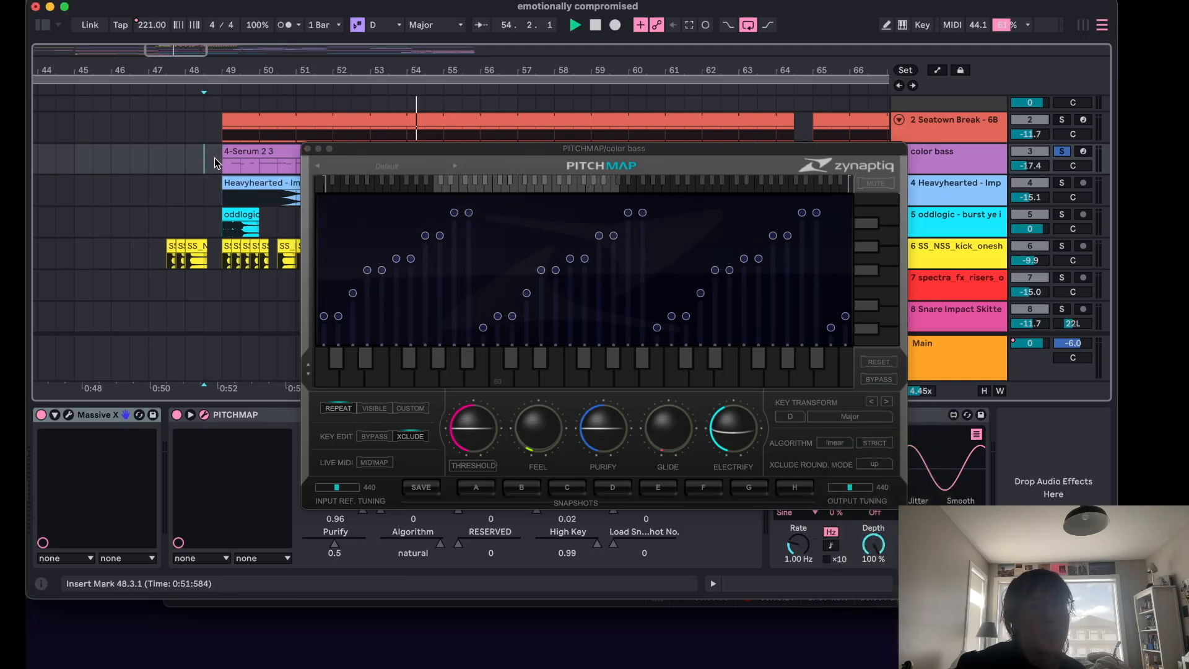
Set the start position around bar 48 and start playback.
click(215, 197)
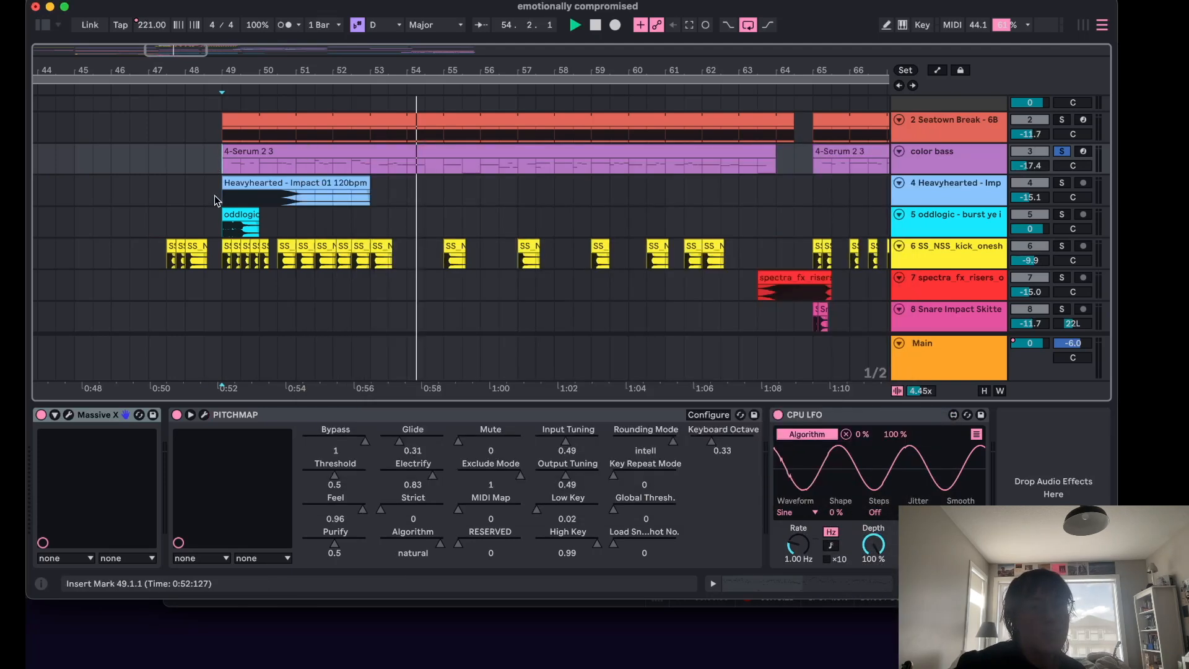
click(579, 26)
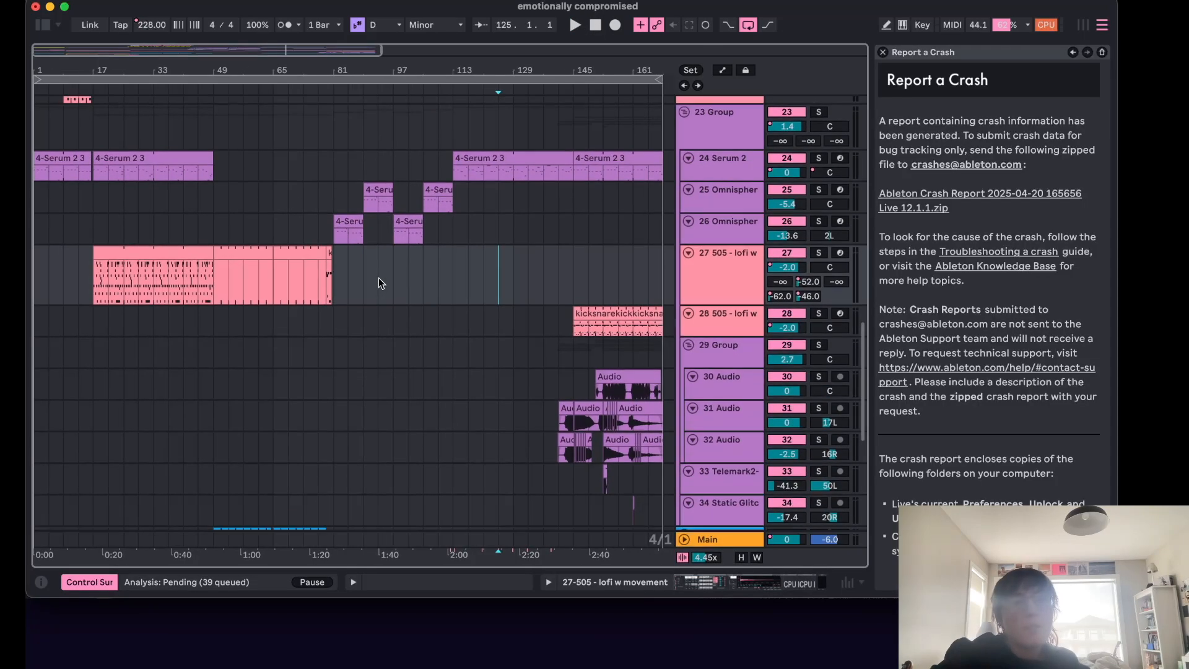
Play from bar 45 while scrolling up through the track list to the top of the arrangement.
click(198, 253)
key(space)
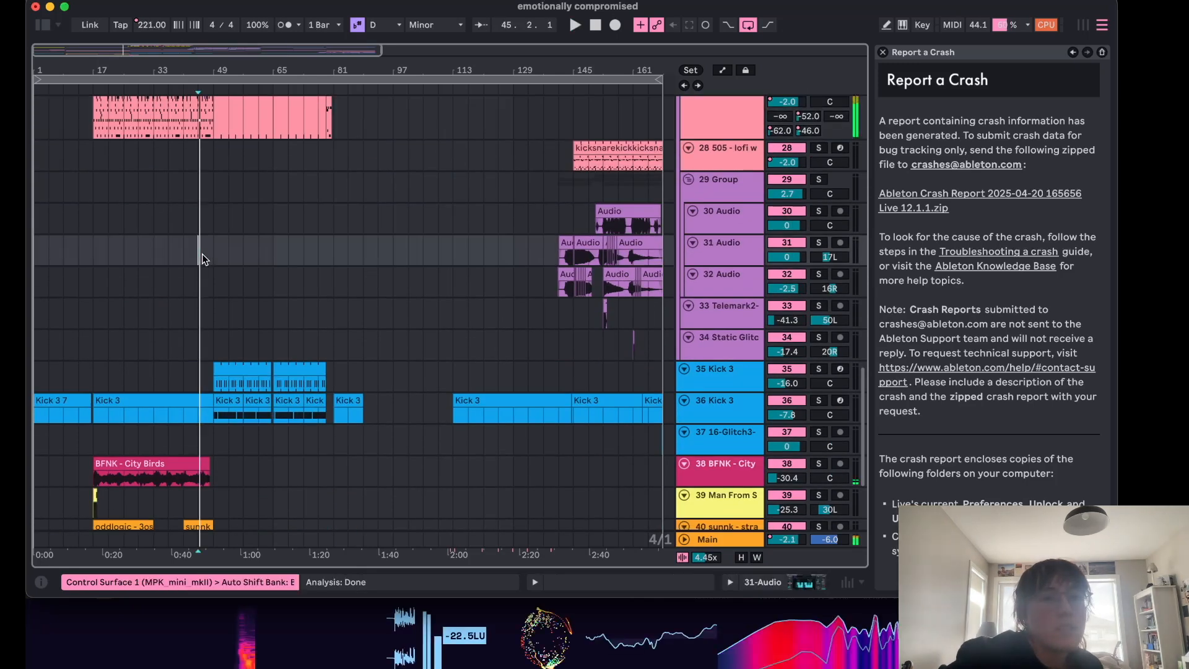
scroll(285, 234, up, 1)
scroll(286, 233, up, 12)
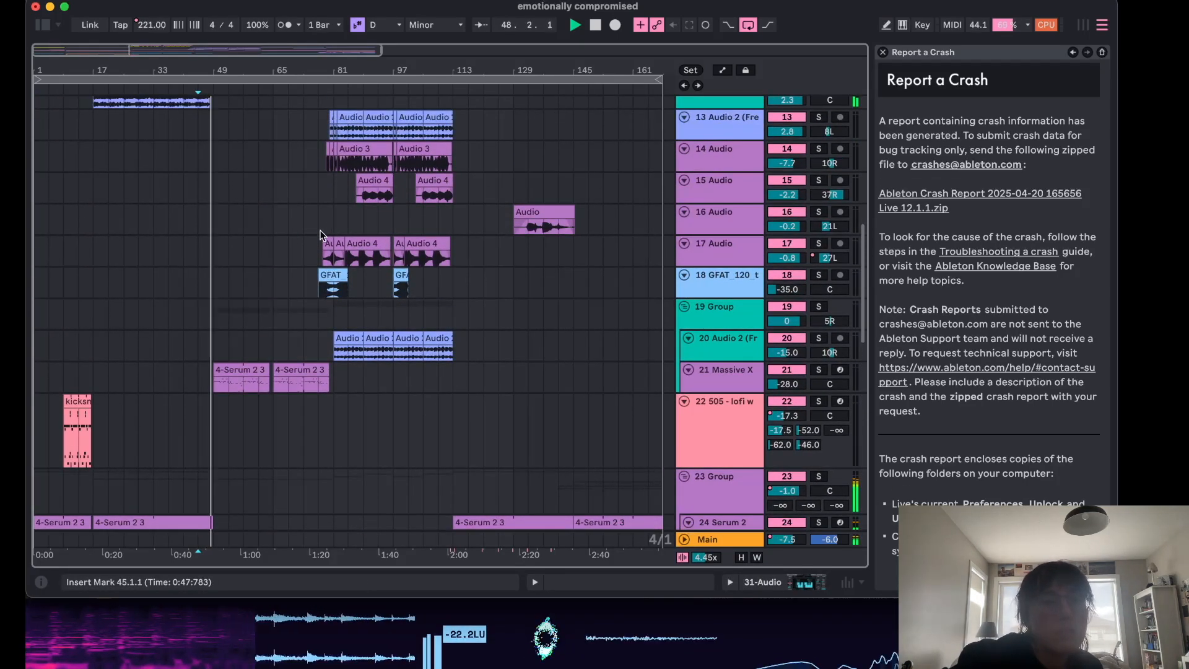
scroll(316, 232, up, 2)
key(space)
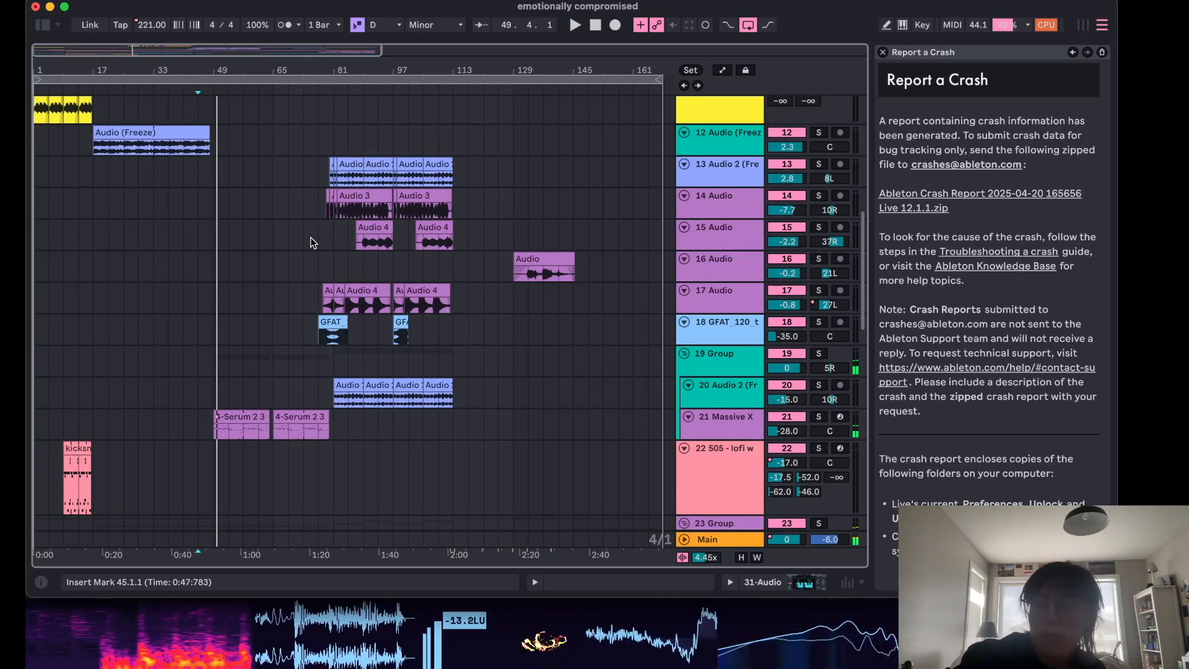
scroll(310, 237, up, 10)
super+scroll(284, 117, up, 10)
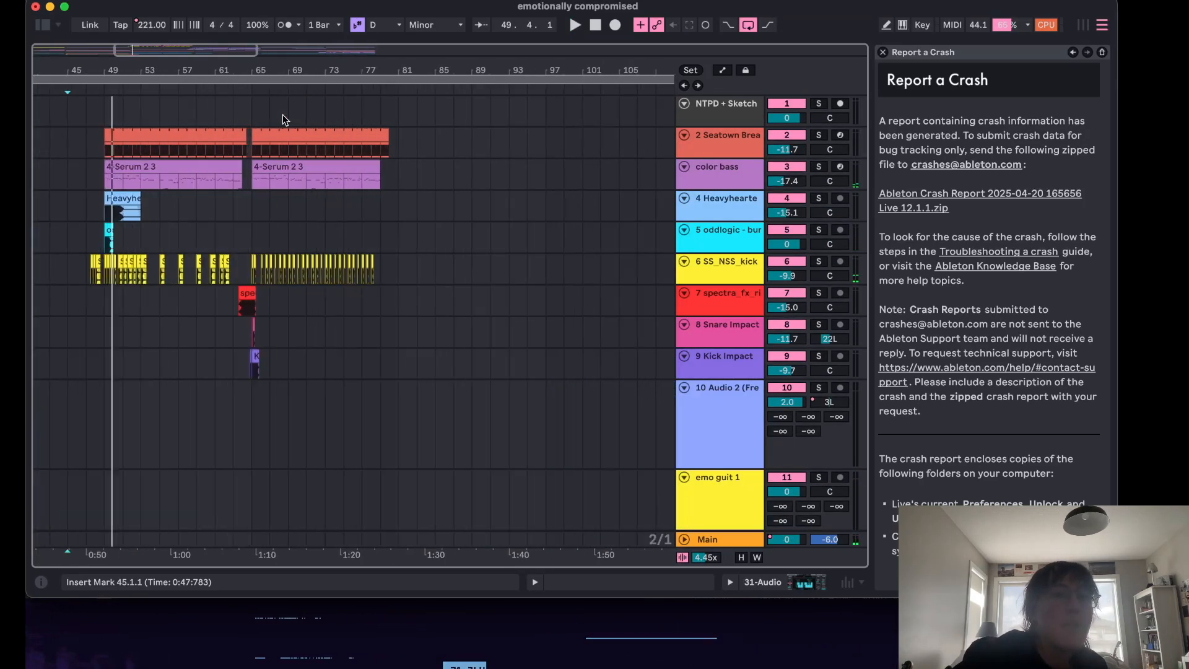
scroll(284, 117, left, 8)
Select the color bass track, open its device chain and view the CPU LFO device.
click(345, 134)
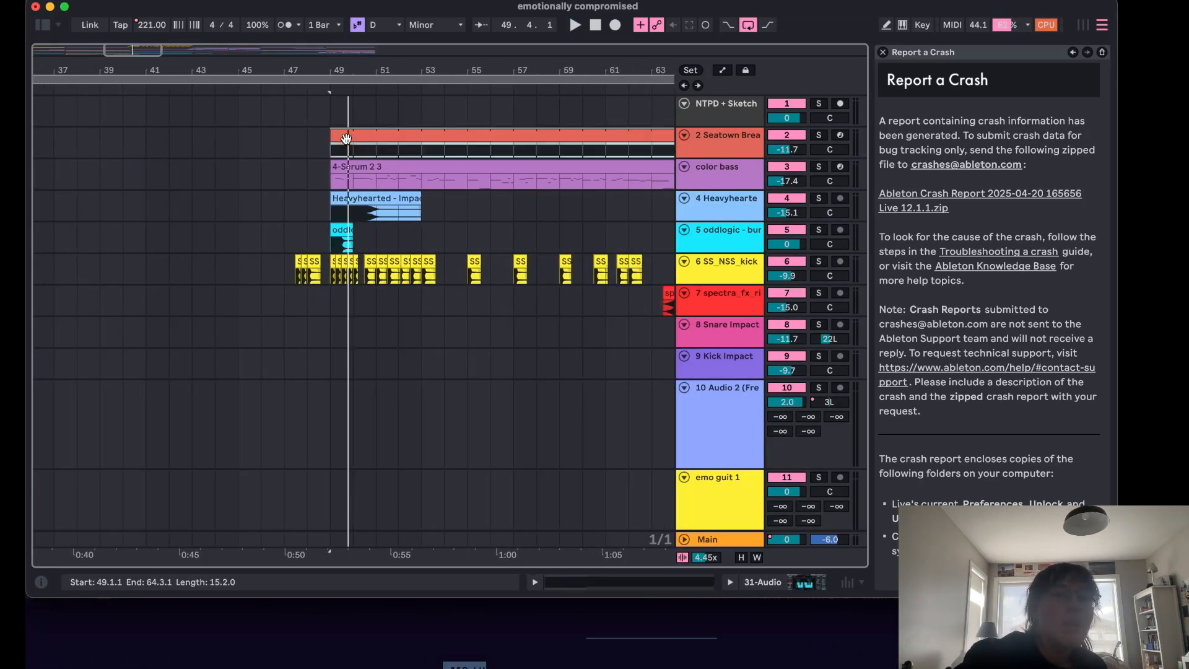
click(712, 142)
click(714, 166)
double_click(713, 165)
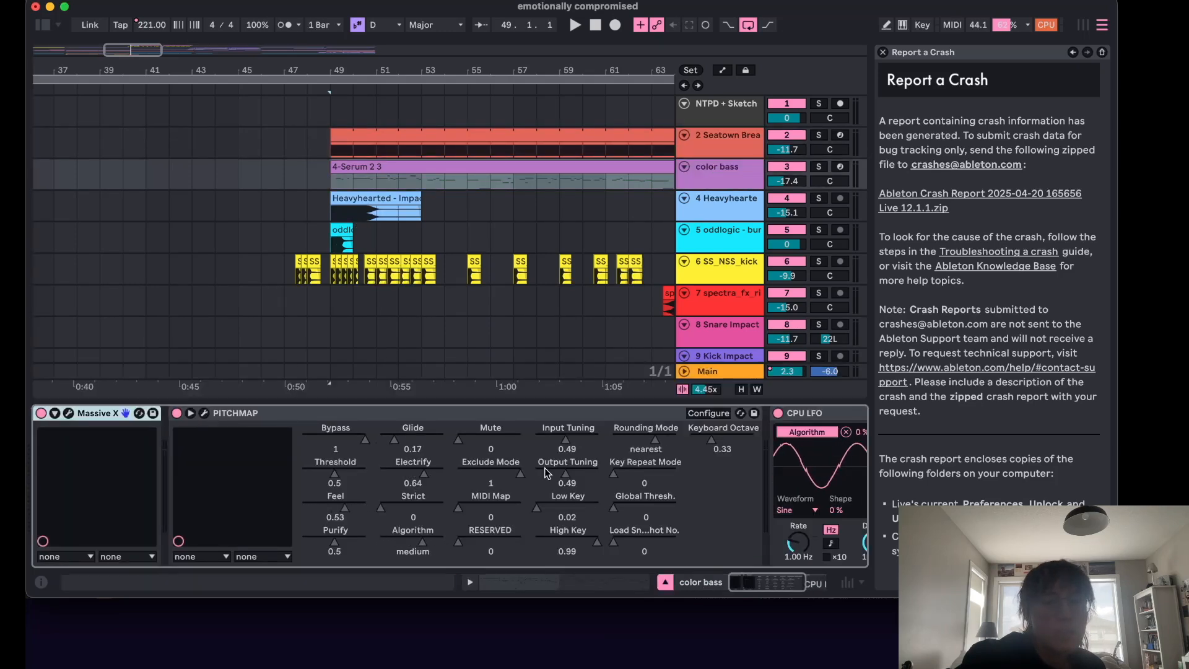
scroll(544, 467, right, 6)
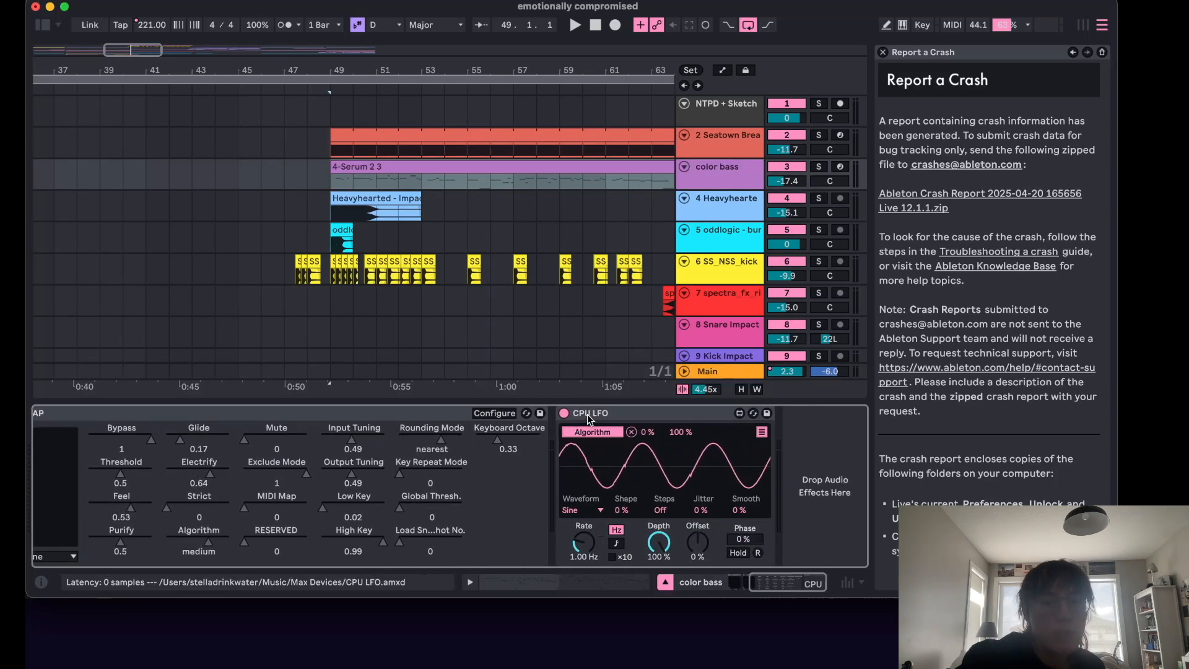
click(587, 415)
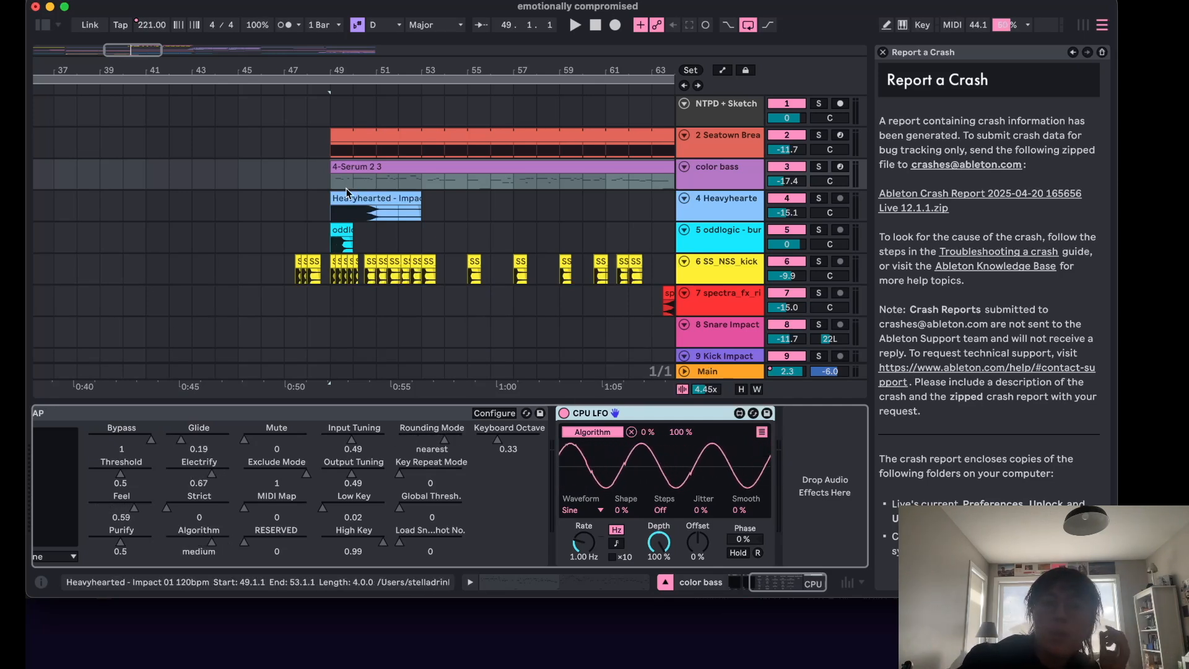
Solo the color bass track and play it from bar 49.
click(325, 182)
scroll(362, 492, left, 5)
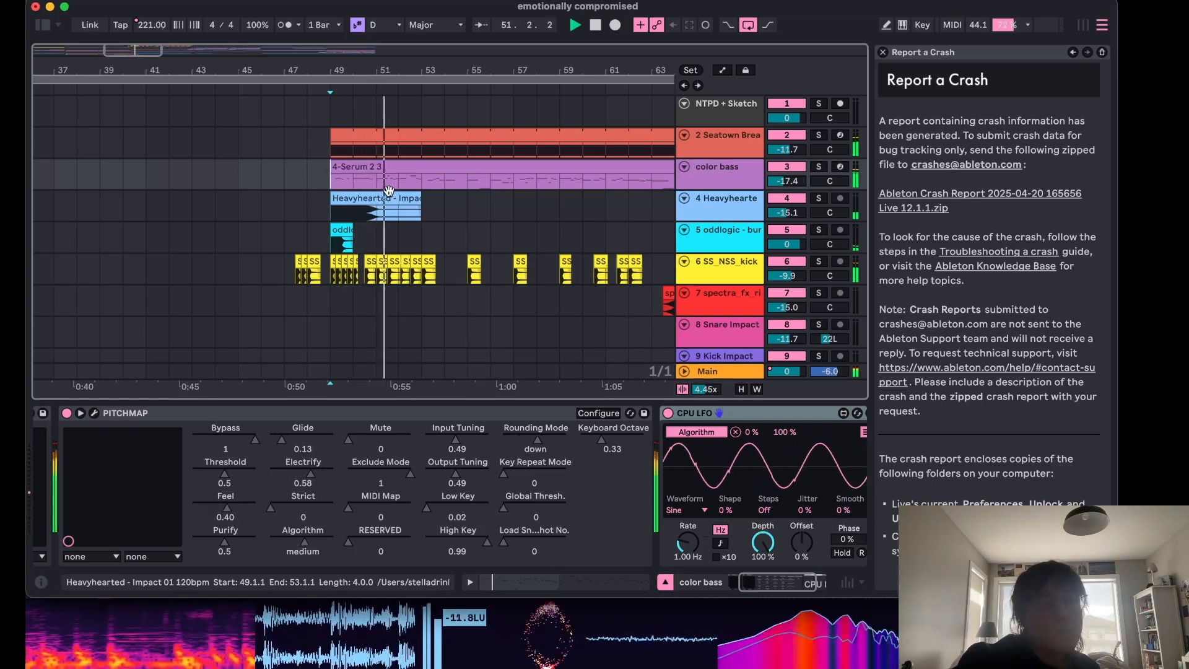
key(space)
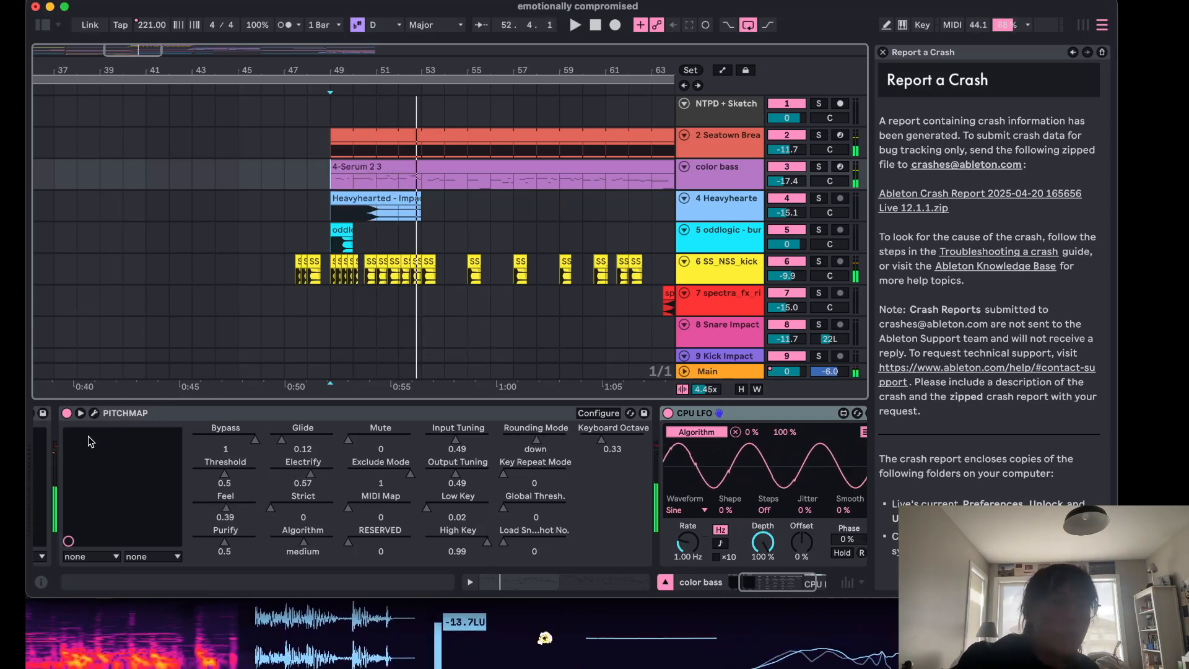
click(818, 167)
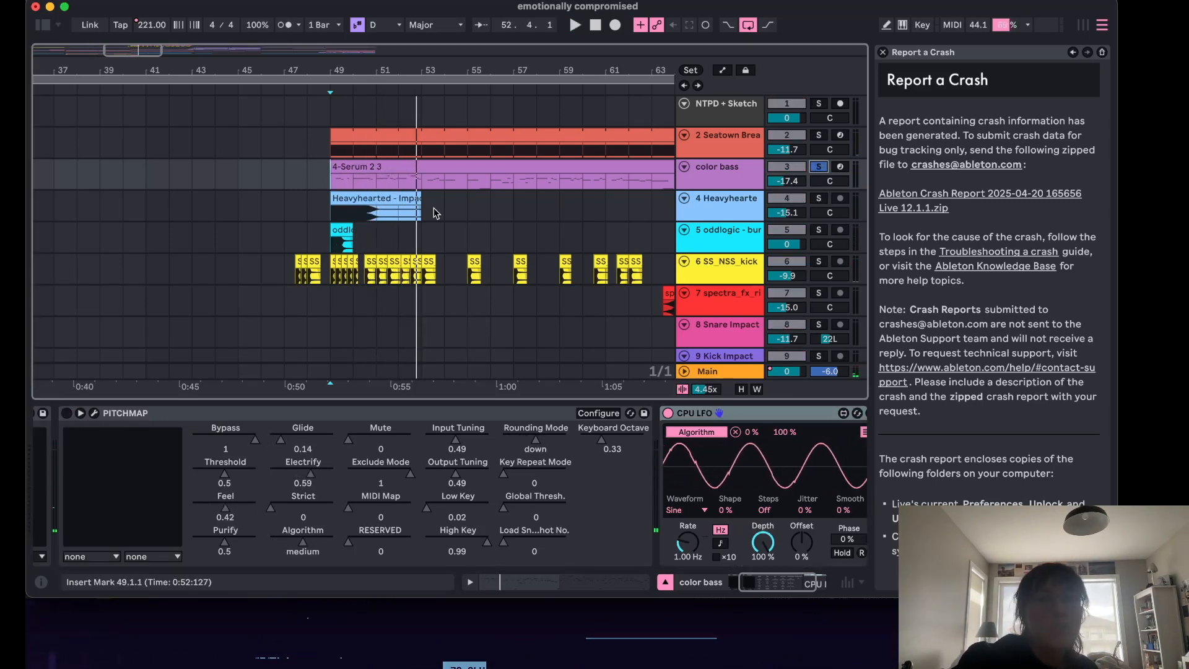
key(space)
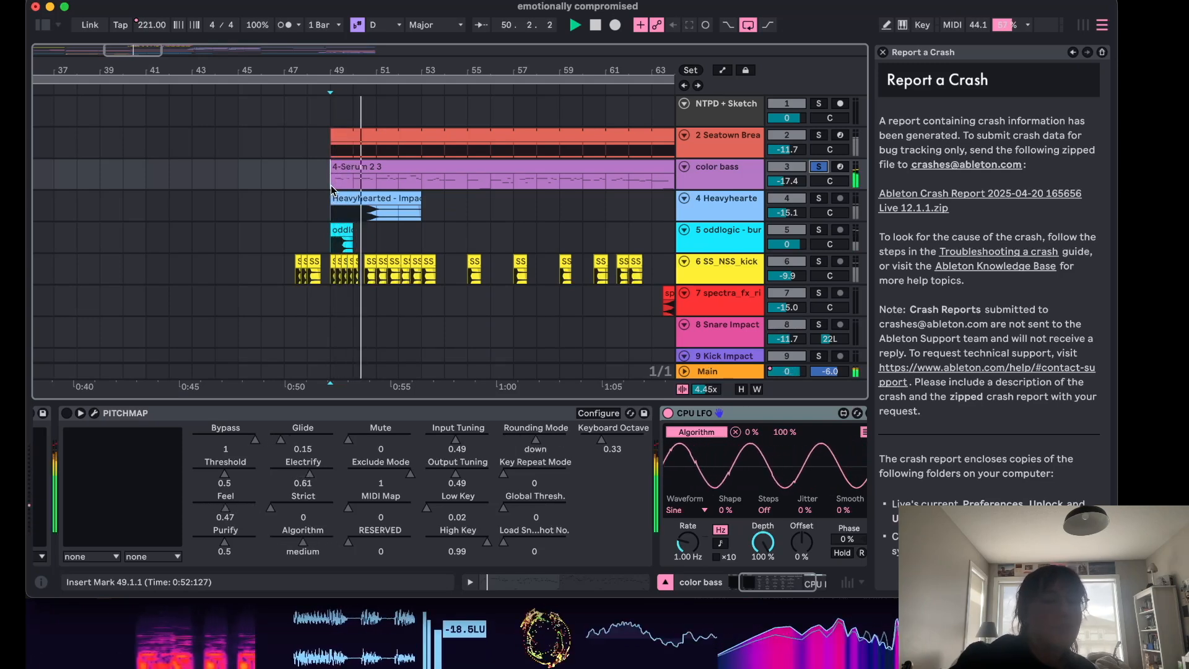
key(space)
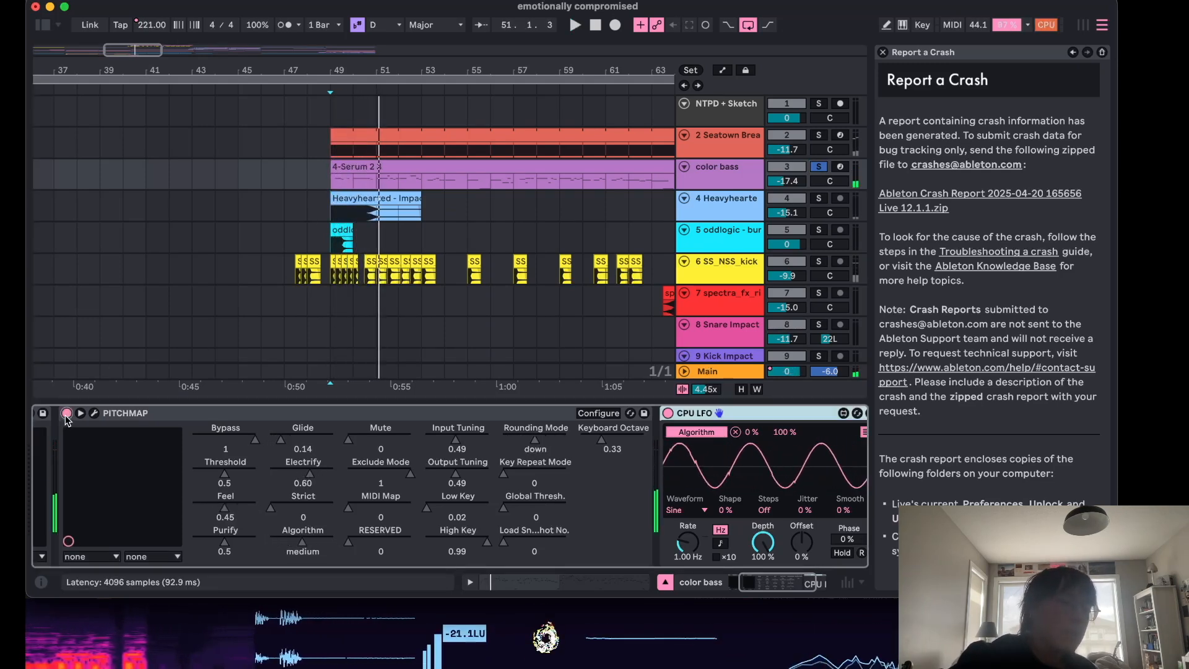
key(space)
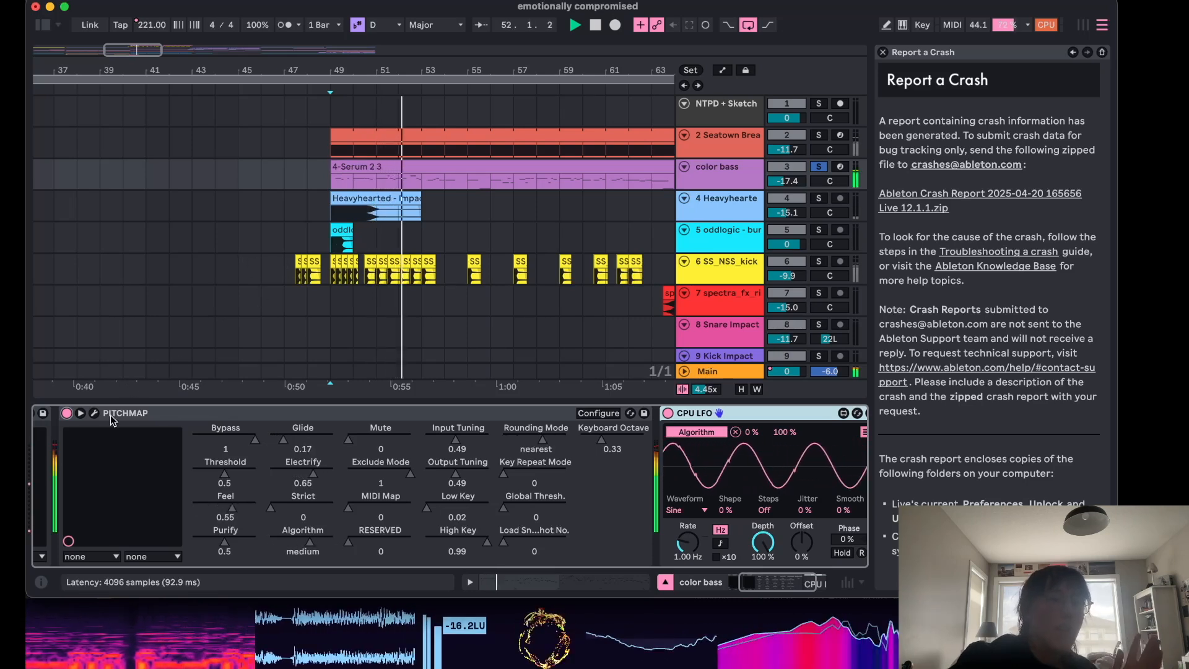
key(space)
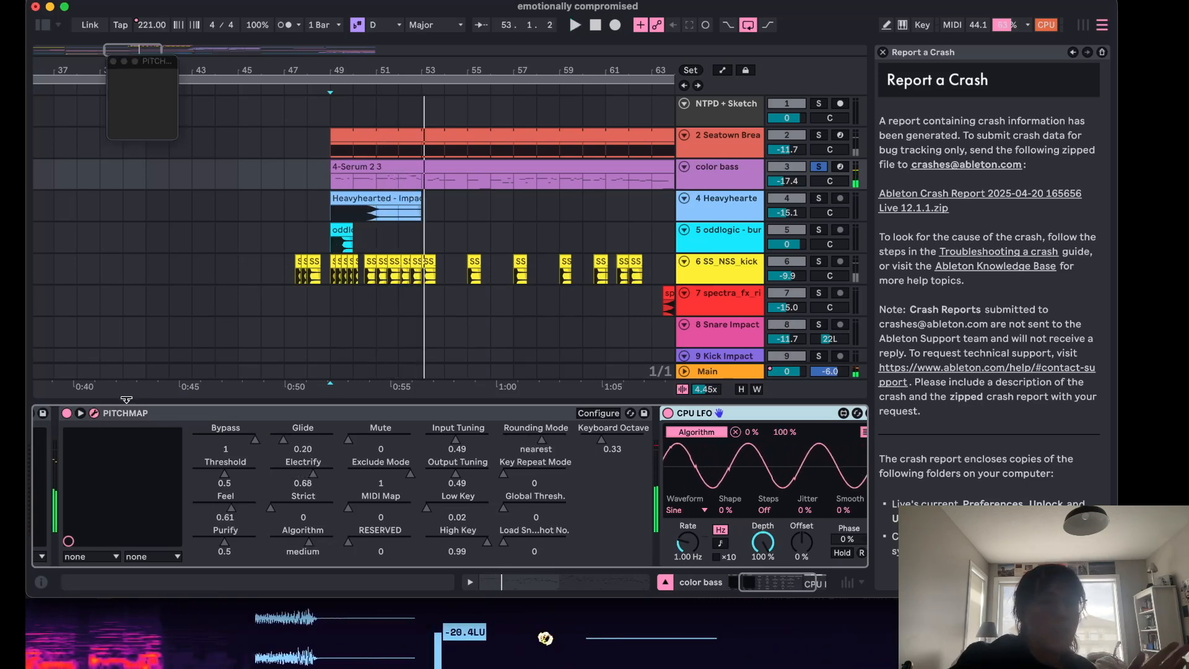
Open the PitchMap window, set its key transform to D Major, close it and audition the bass.
click(95, 415)
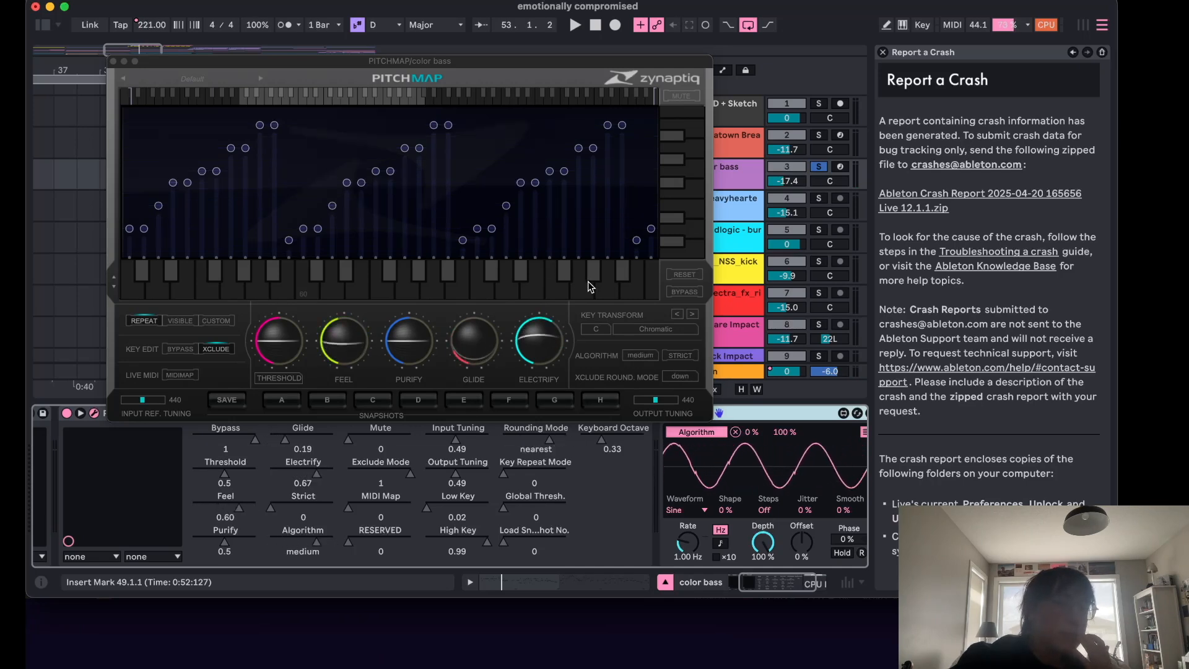
click(596, 330)
click(610, 367)
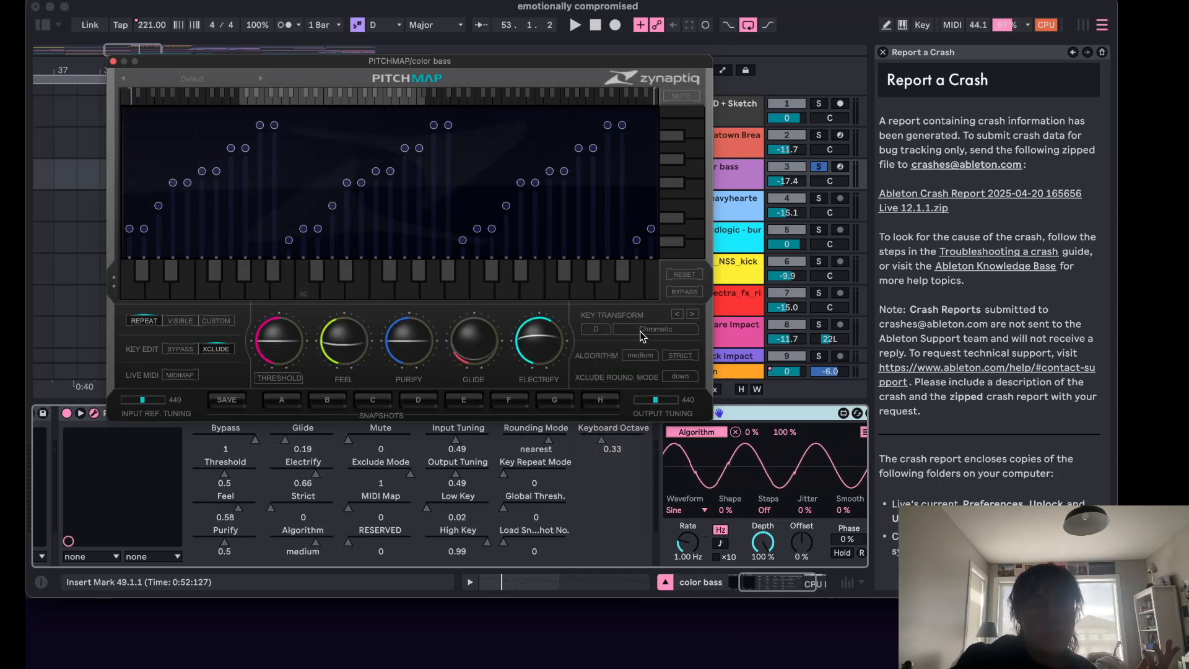
click(644, 330)
click(660, 349)
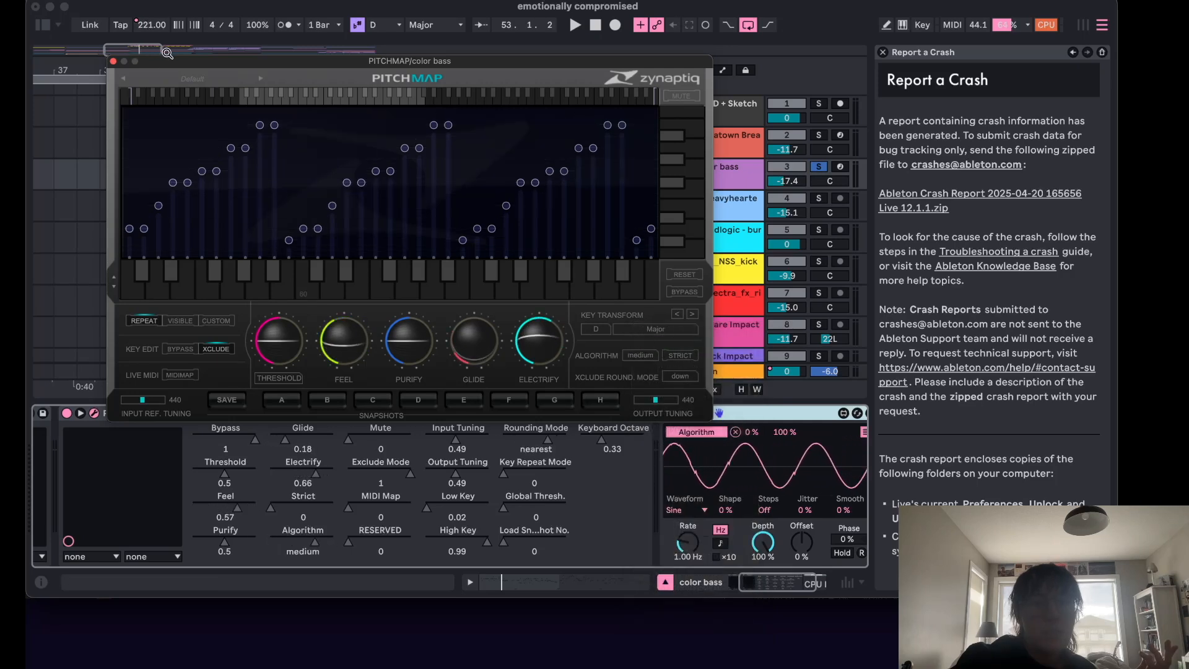
click(113, 62)
key(space)
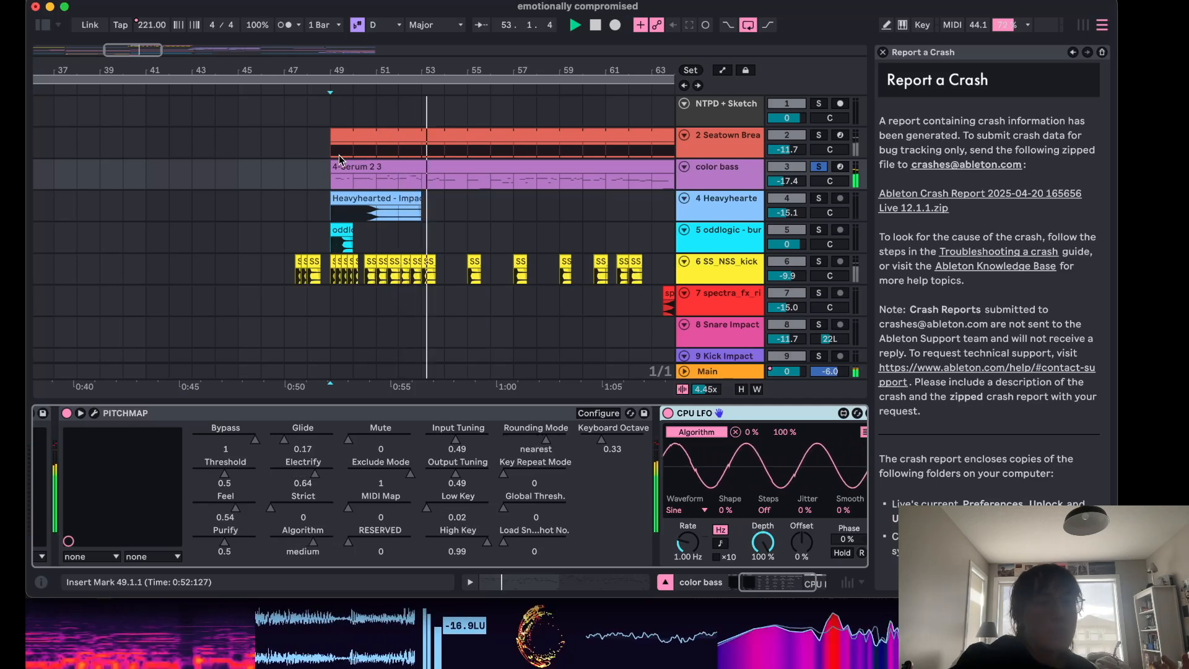
key(space)
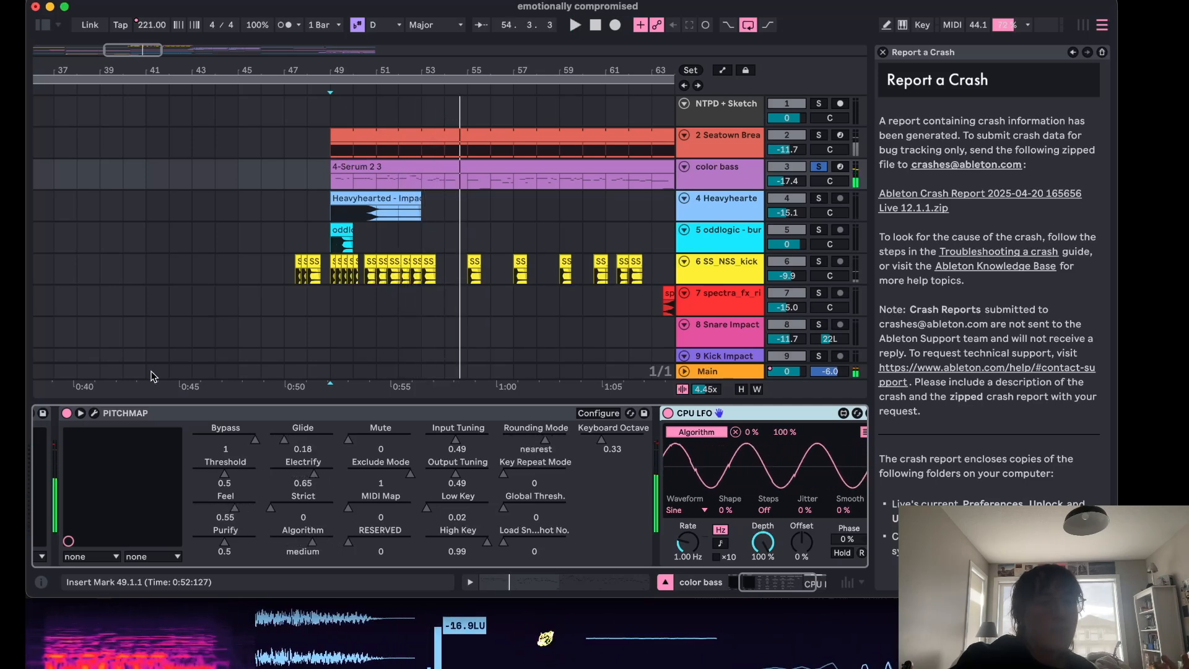
Reopen PitchMap, set the key transform to C Chromatic, close the window and resume playback.
click(94, 413)
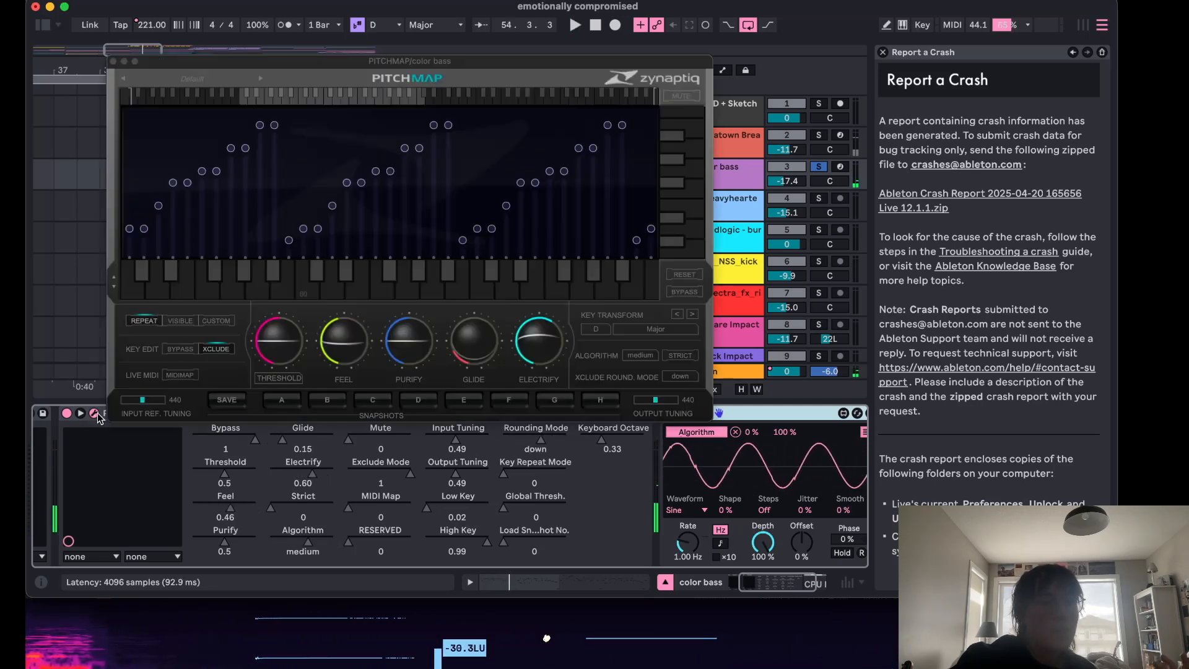
click(599, 329)
click(608, 334)
click(655, 328)
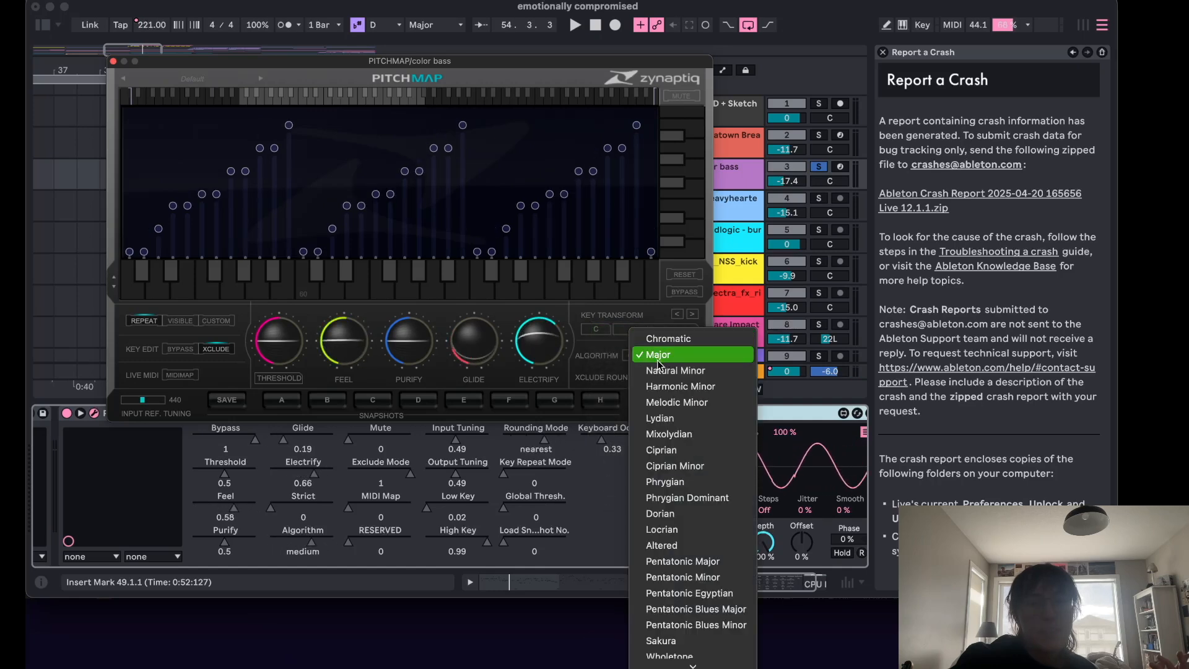
click(650, 338)
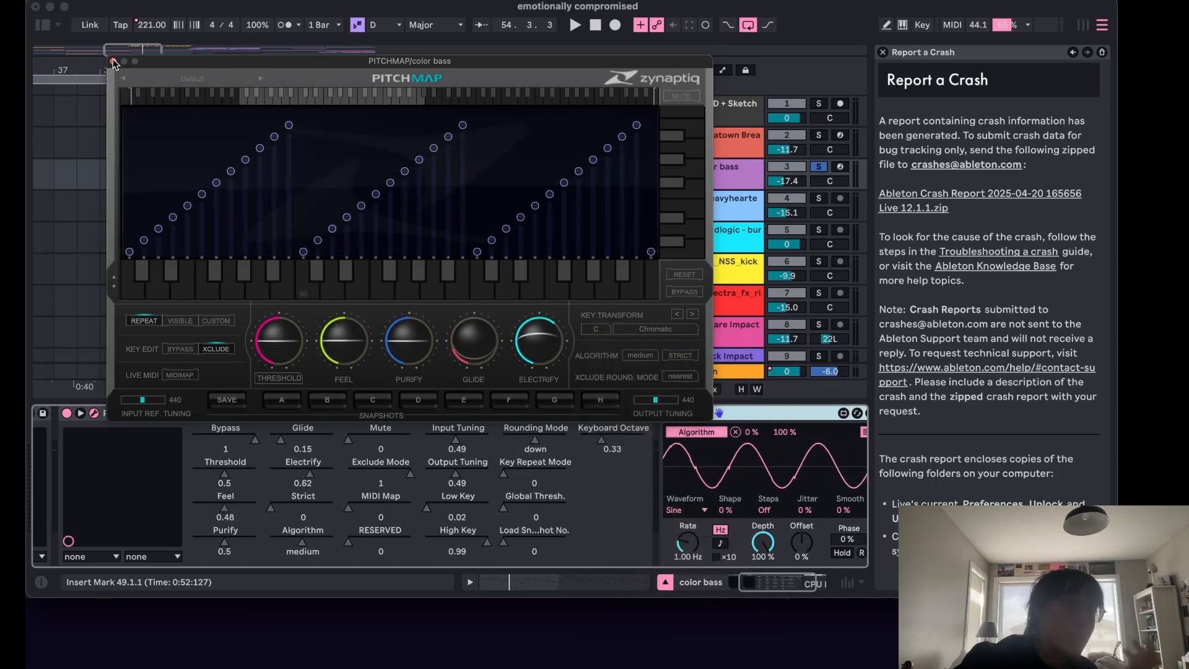
click(114, 62)
key(space)
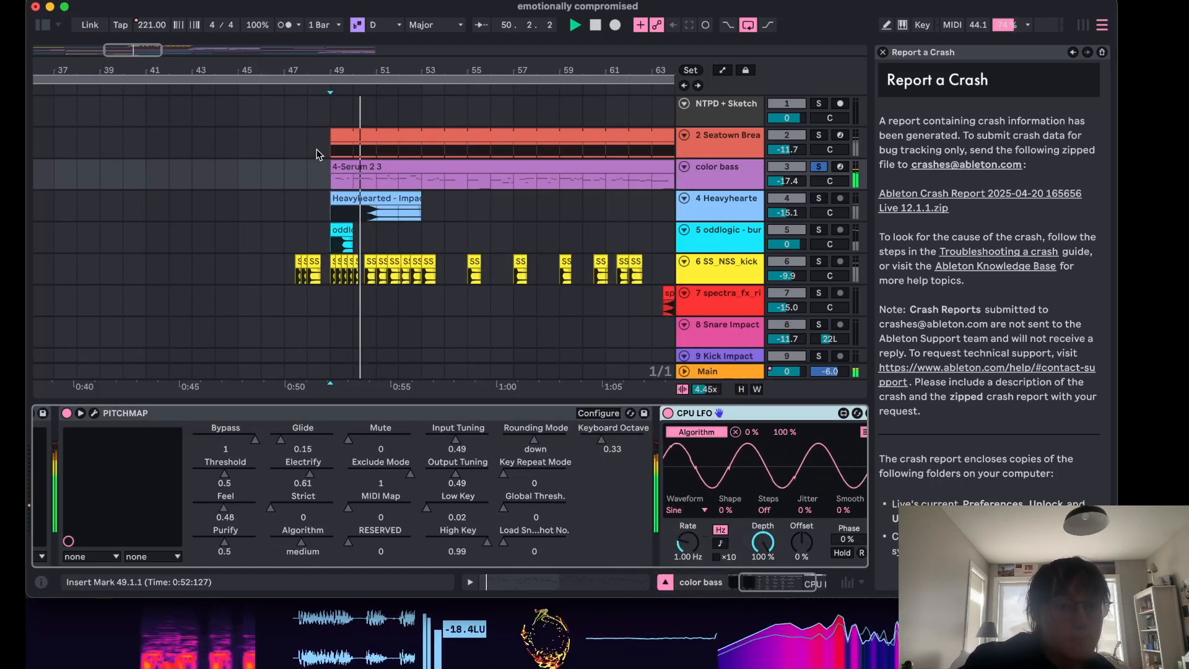
Watch the PitchMap pitch display while the soloed bass plays.
click(94, 413)
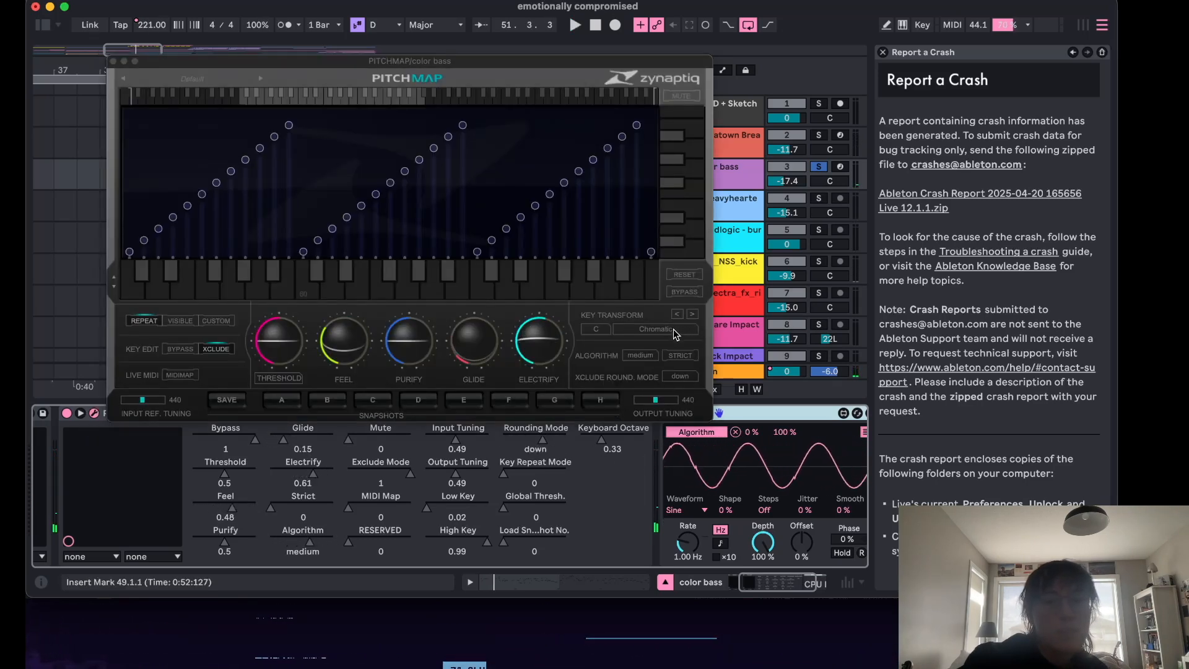
key(space)
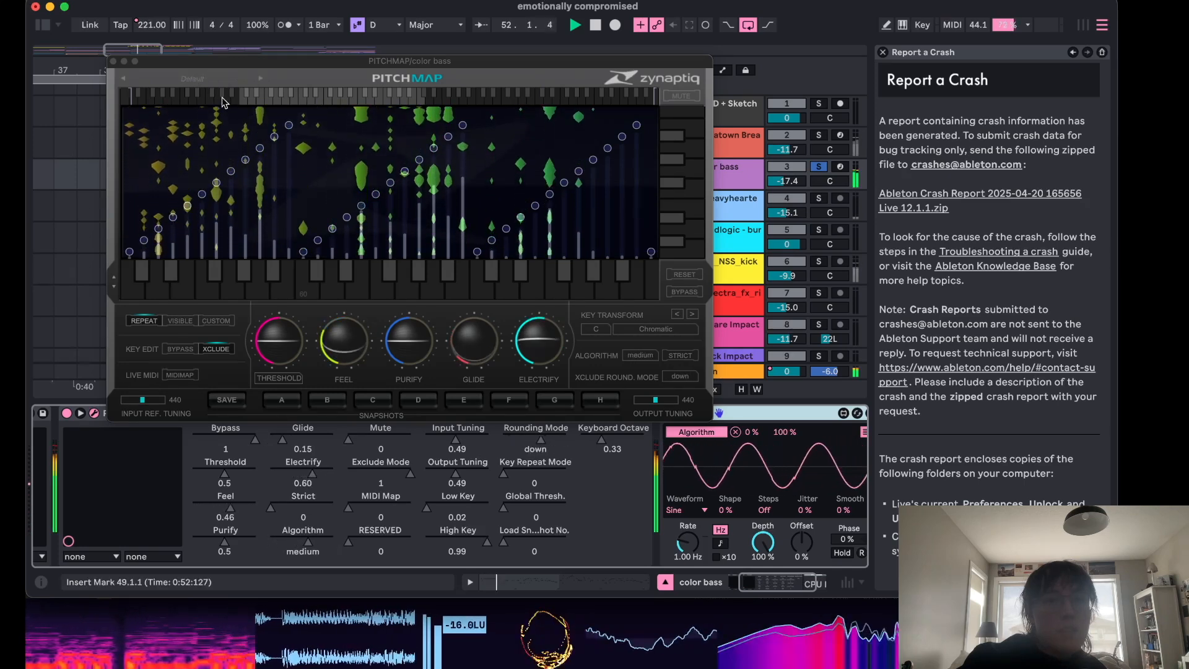
click(113, 61)
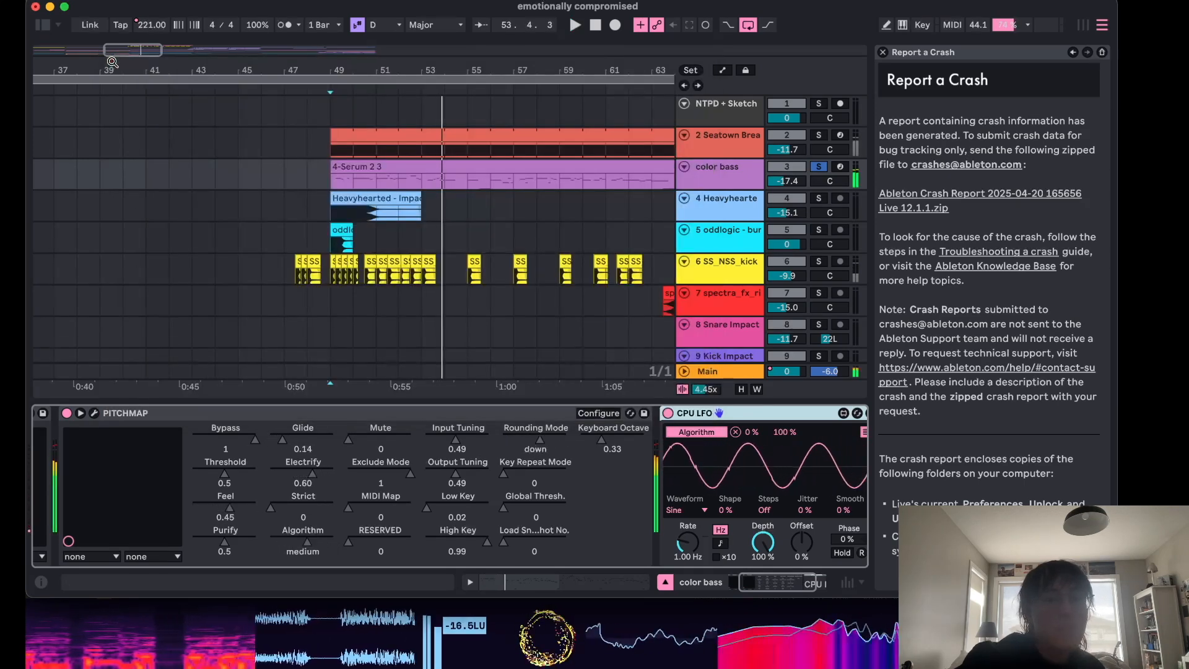
click(92, 413)
key(space)
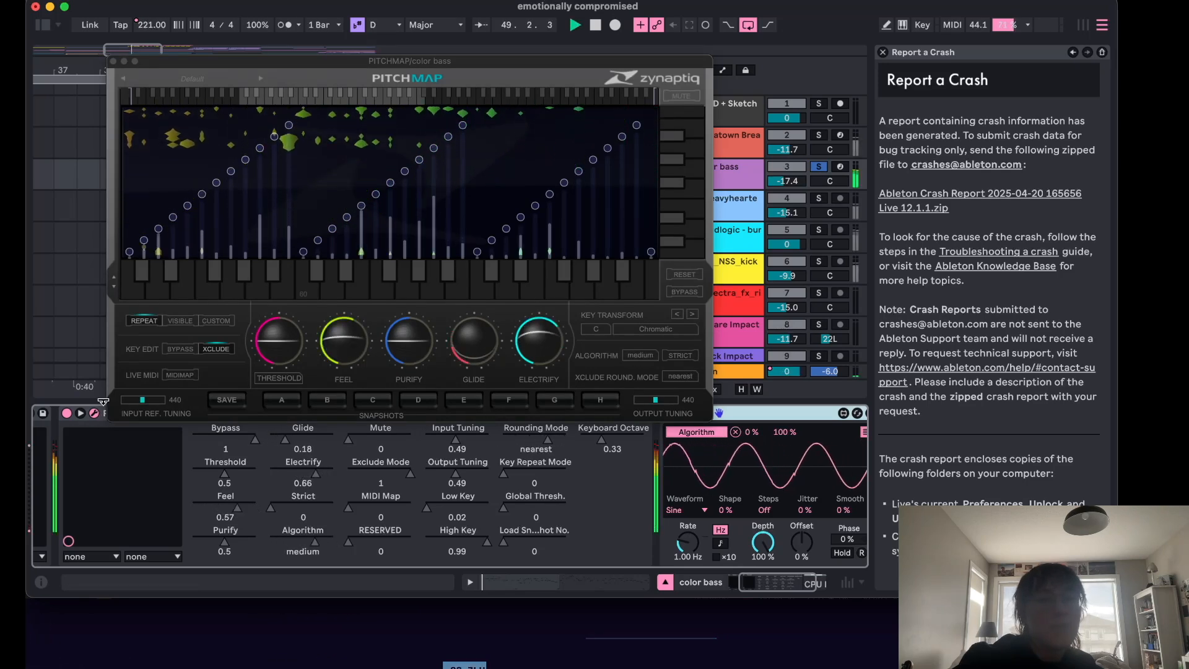
click(113, 61)
key(space)
Unsolo color bass and solo the Seatown Break track instead.
click(818, 168)
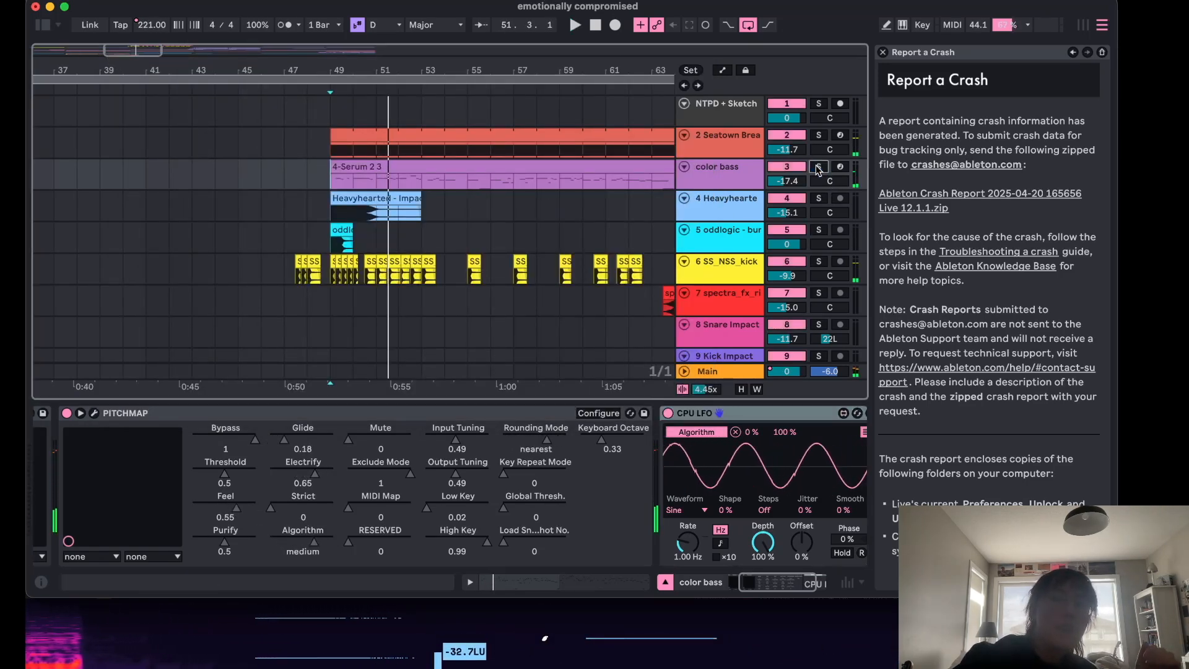
click(819, 136)
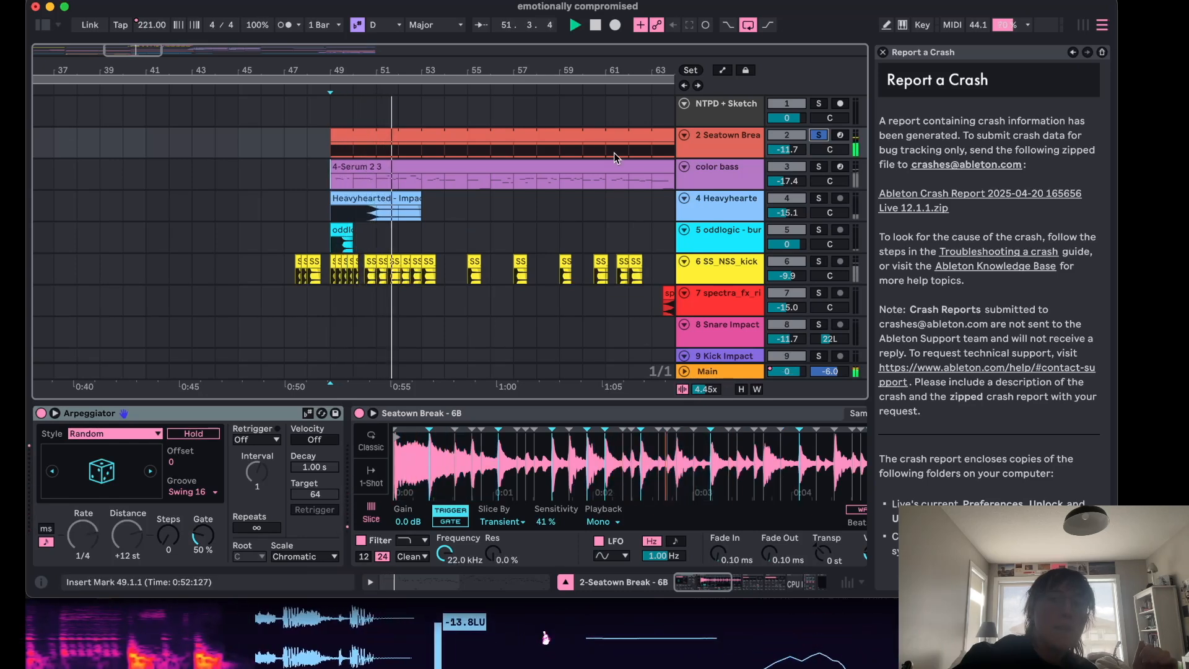
Select the Seatown Break track and browse through its device chain.
click(691, 146)
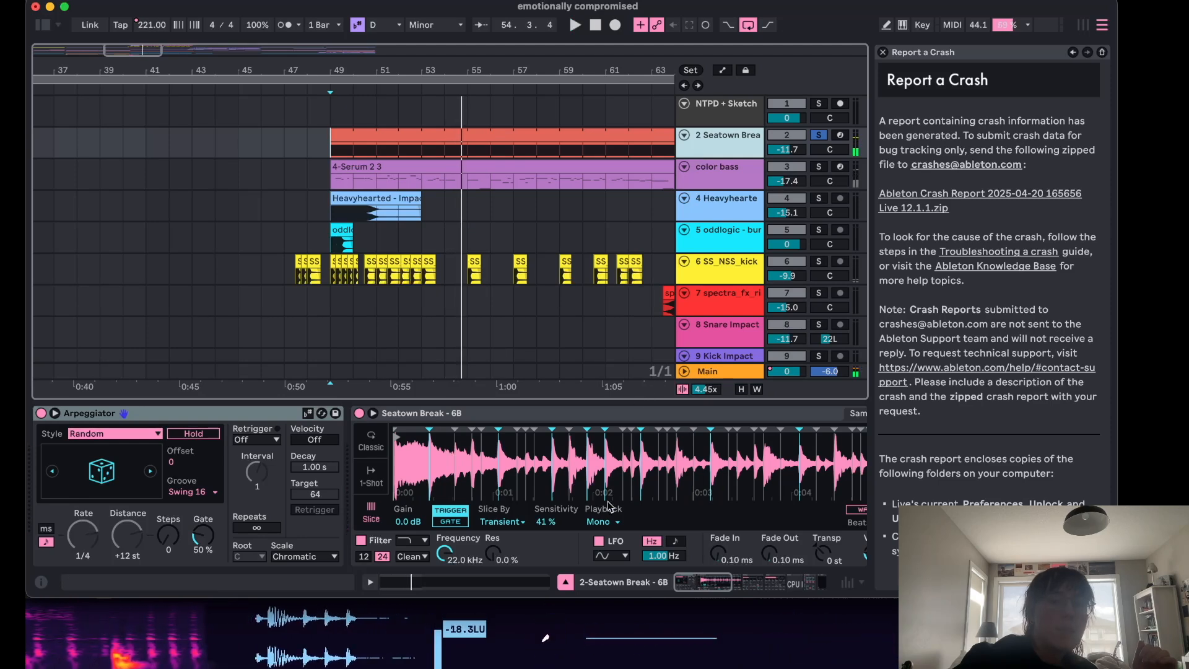
scroll(607, 483, right, 5)
scroll(607, 483, right, 1)
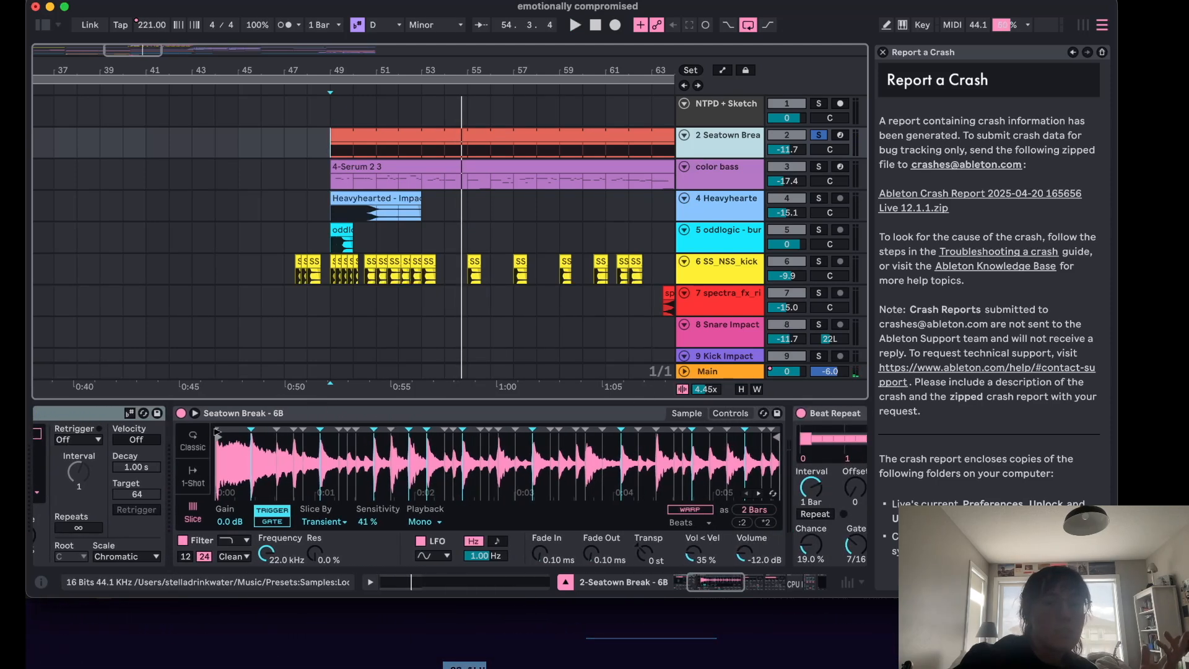
click(219, 415)
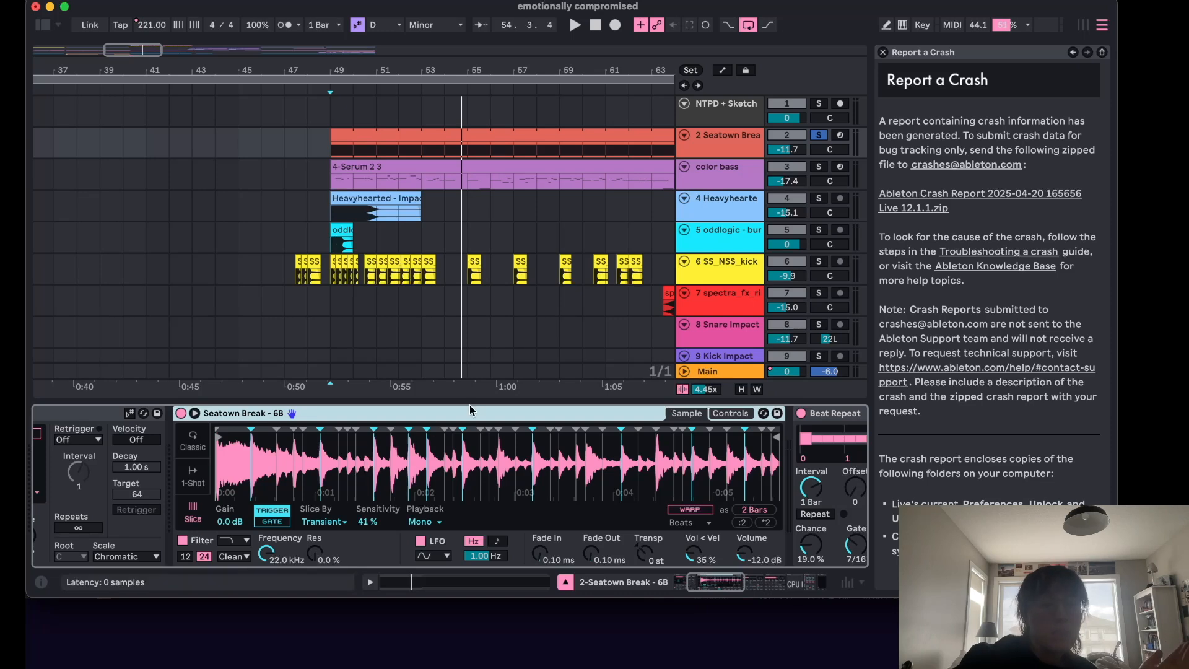
scroll(427, 491, left, 10)
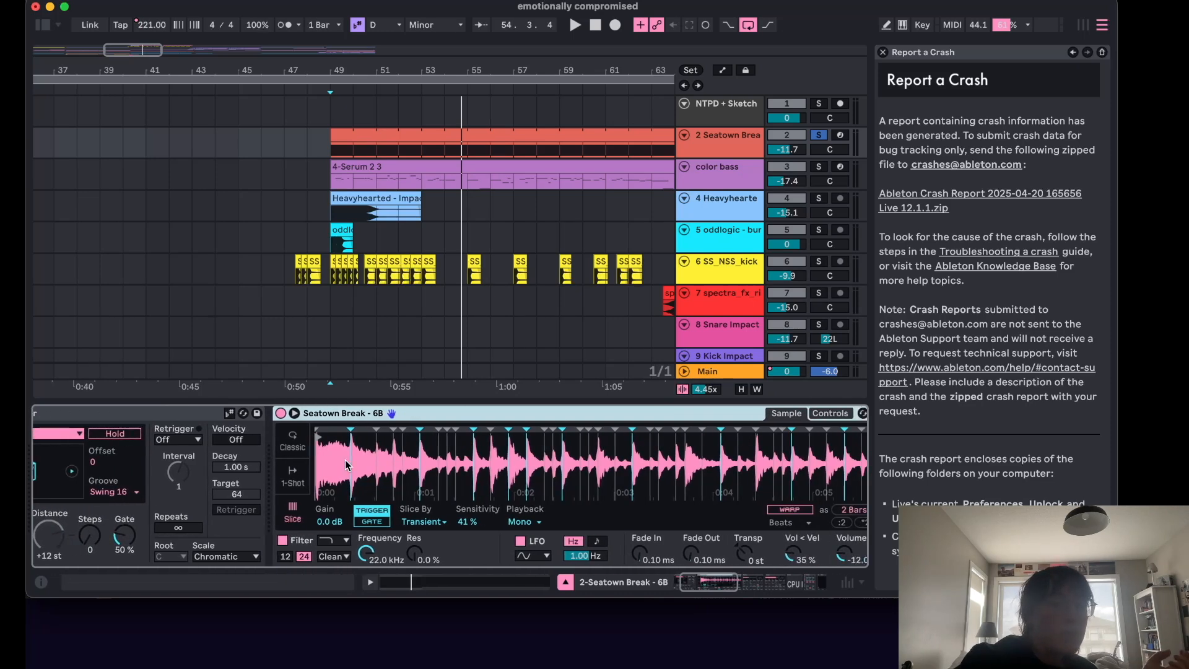
Open the Seatown Break clip to view its MIDI notes, then return to the track's devices.
click(345, 136)
scroll(484, 477, down, 10)
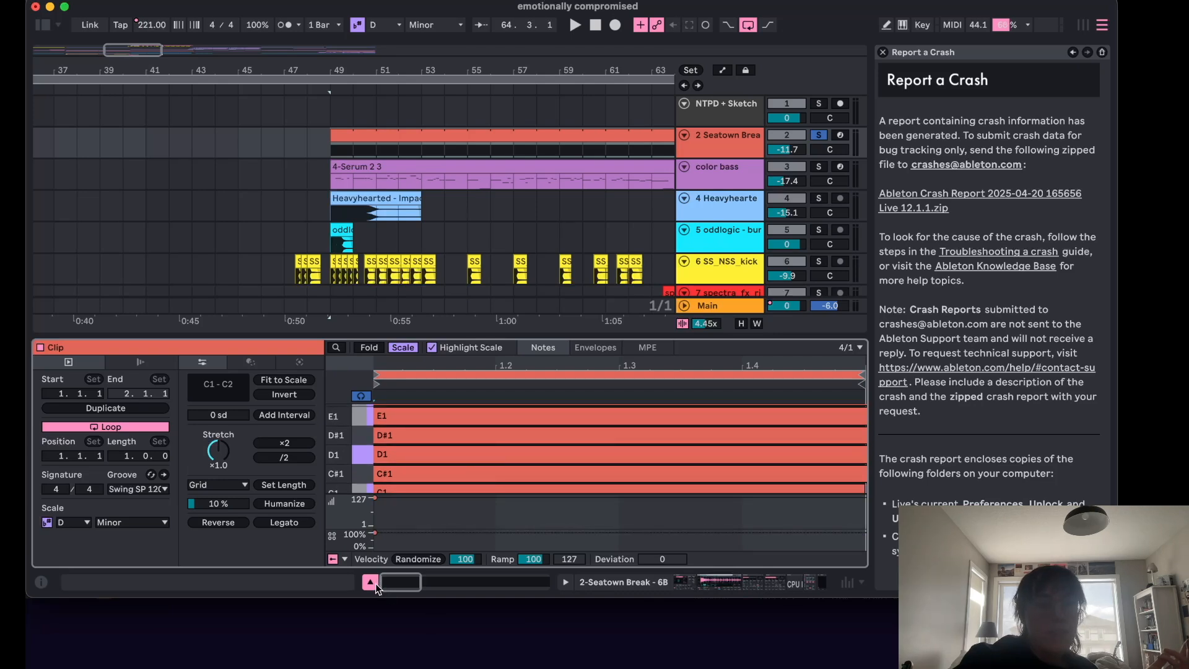
click(370, 582)
double_click(339, 148)
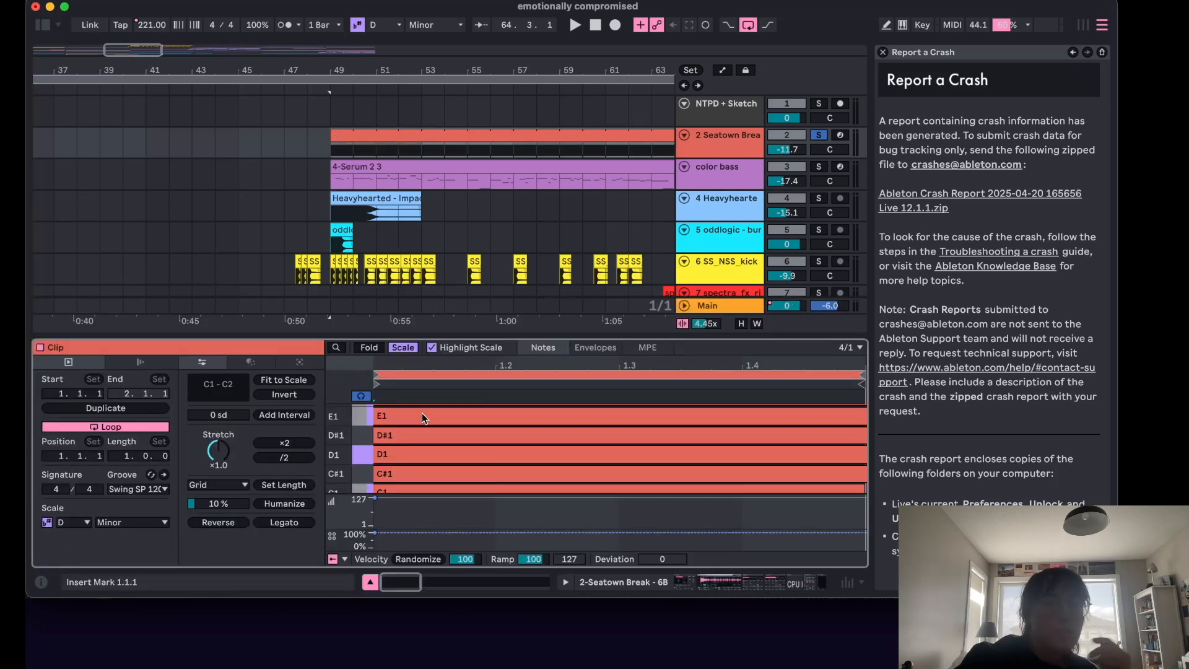
click(712, 154)
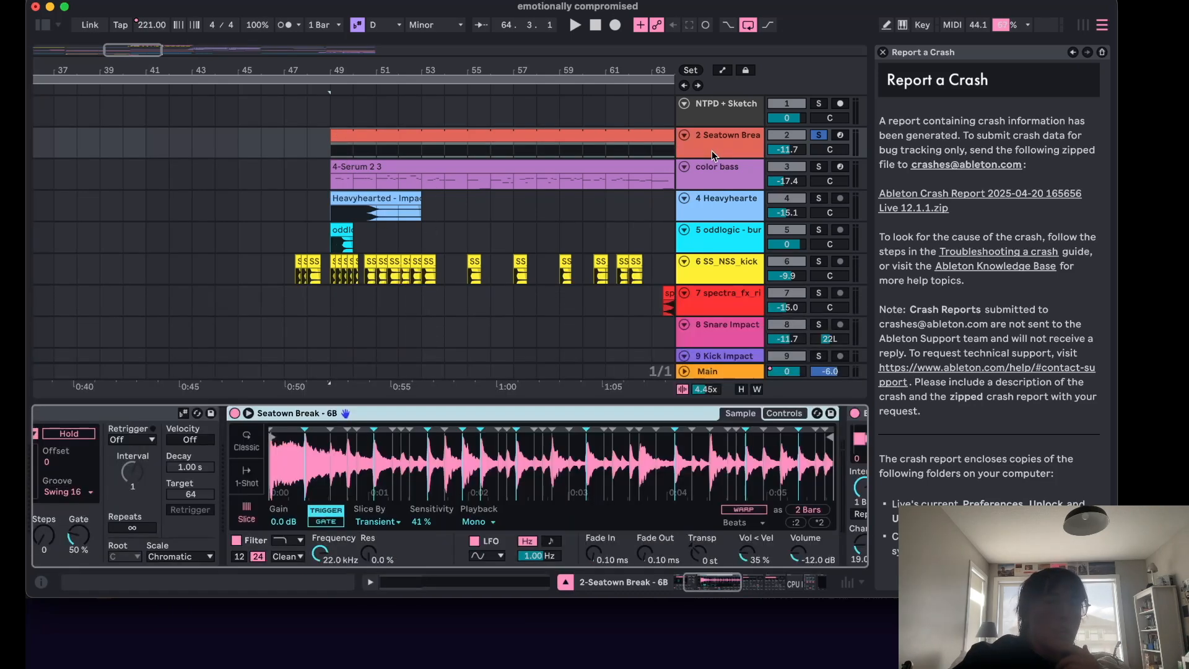
Play the song while browsing the Seatown Break's Arpeggiator, Simpler, Beat Repeat, CPU LFO and EQ Three devices.
scroll(187, 493, left, 2)
scroll(301, 473, right, 10)
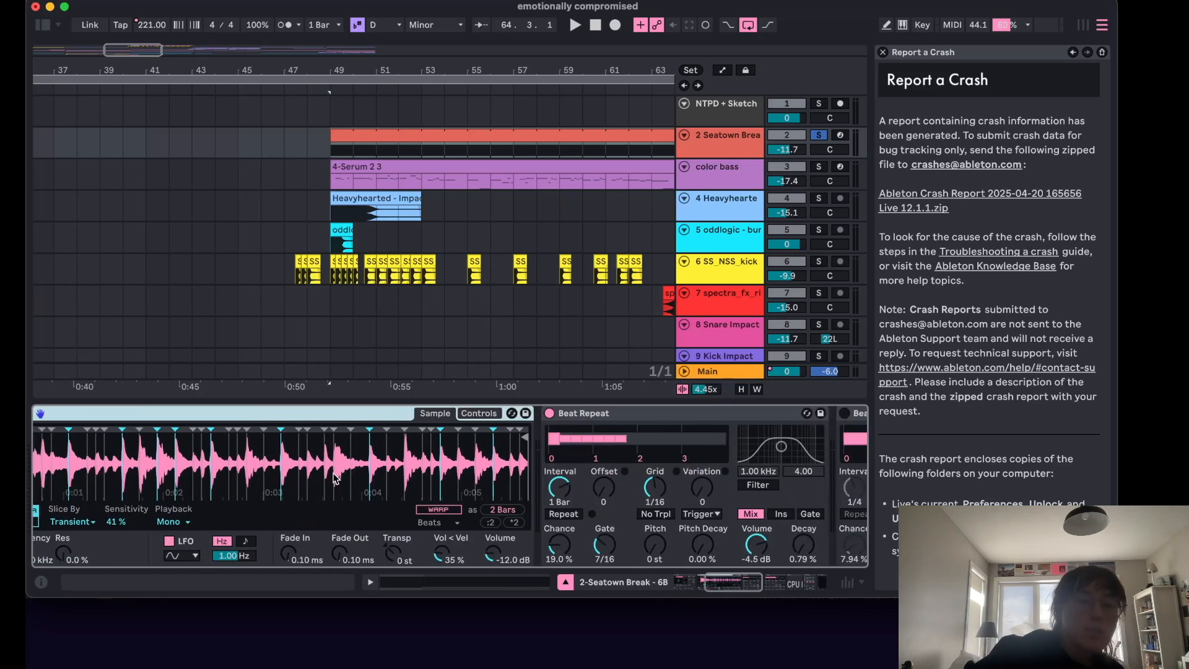
key(space)
scroll(333, 477, left, 5)
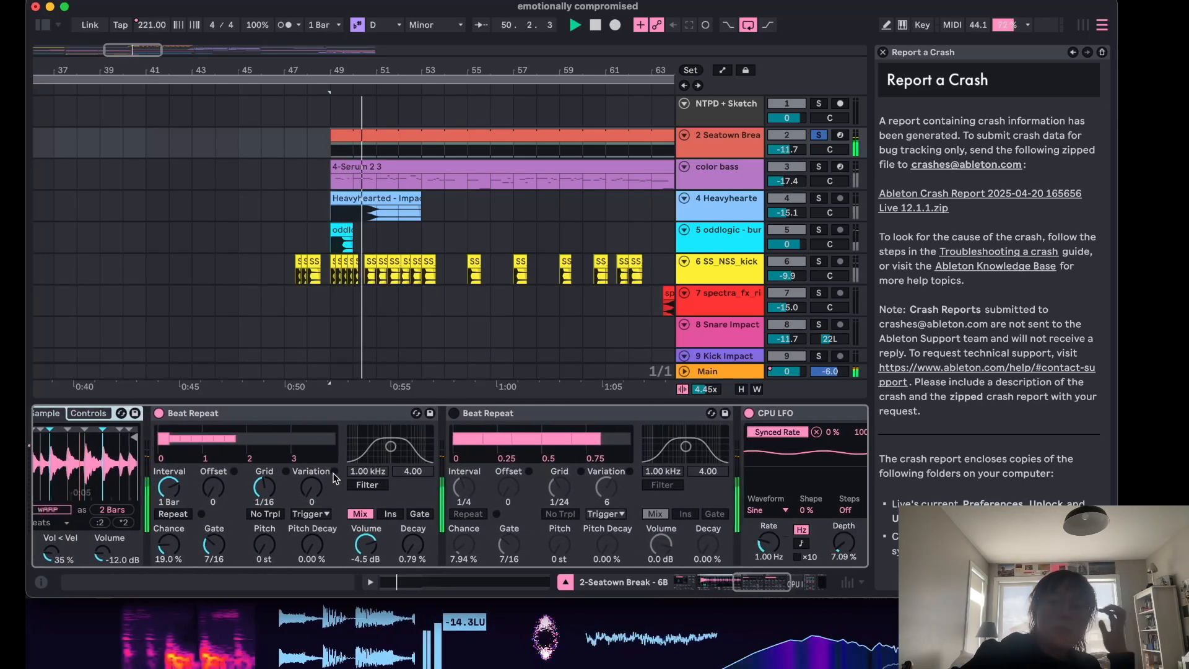
scroll(333, 474, left, 6)
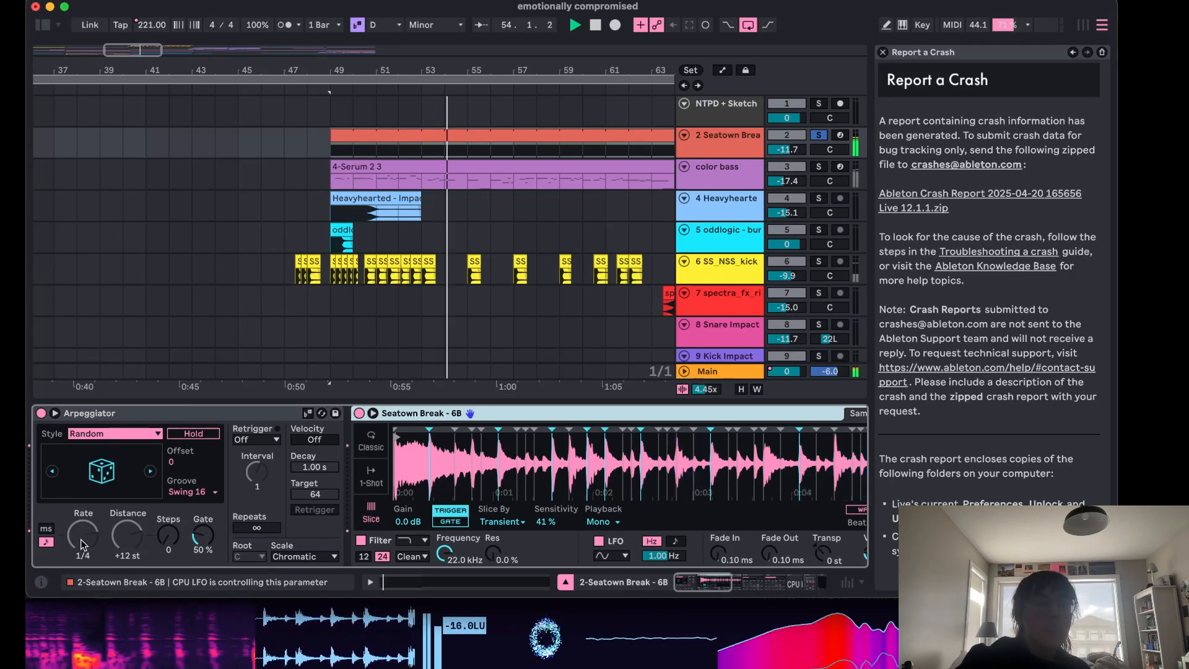
key(space)
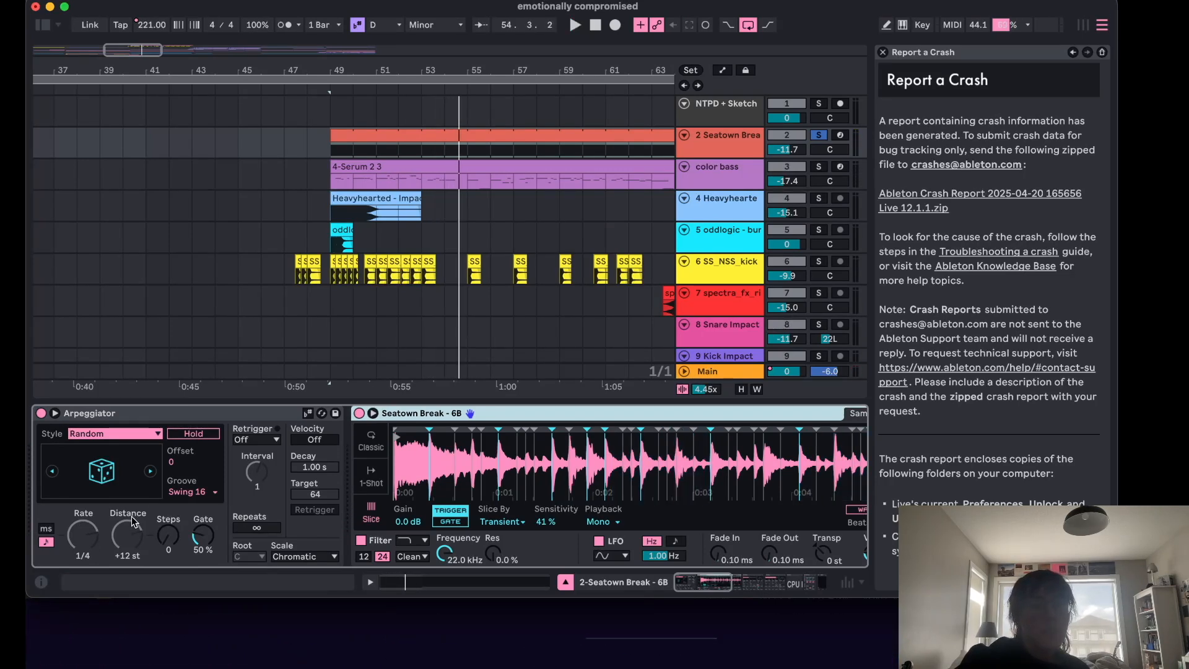
scroll(132, 522, right, 10)
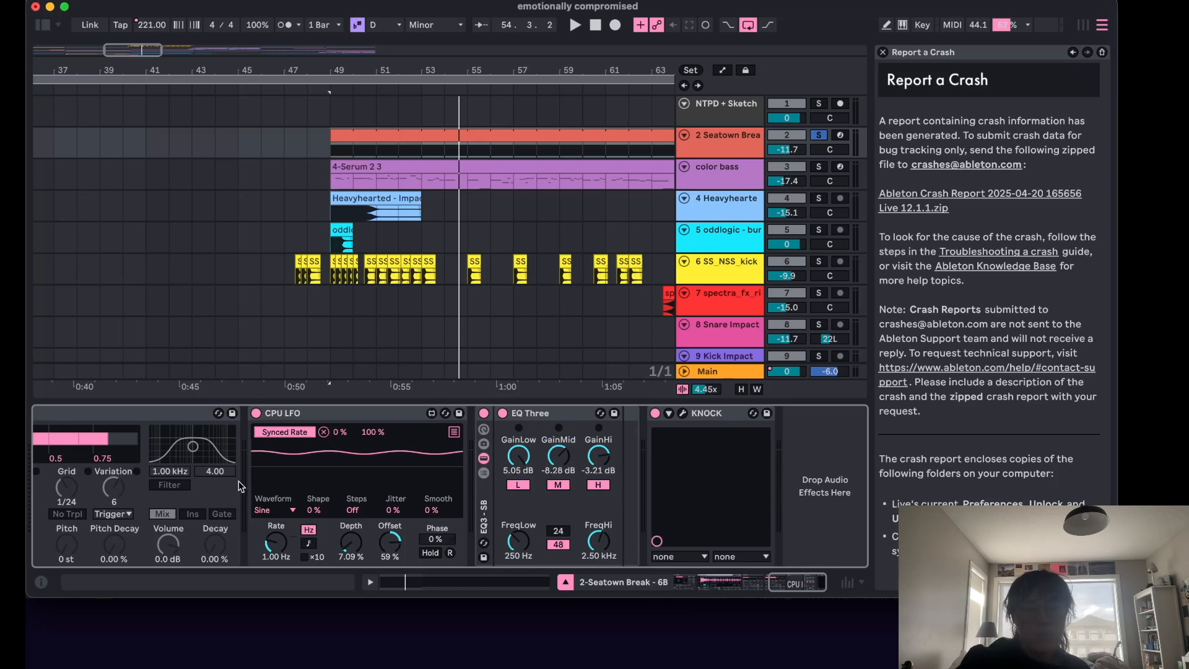
scroll(322, 451, left, 15)
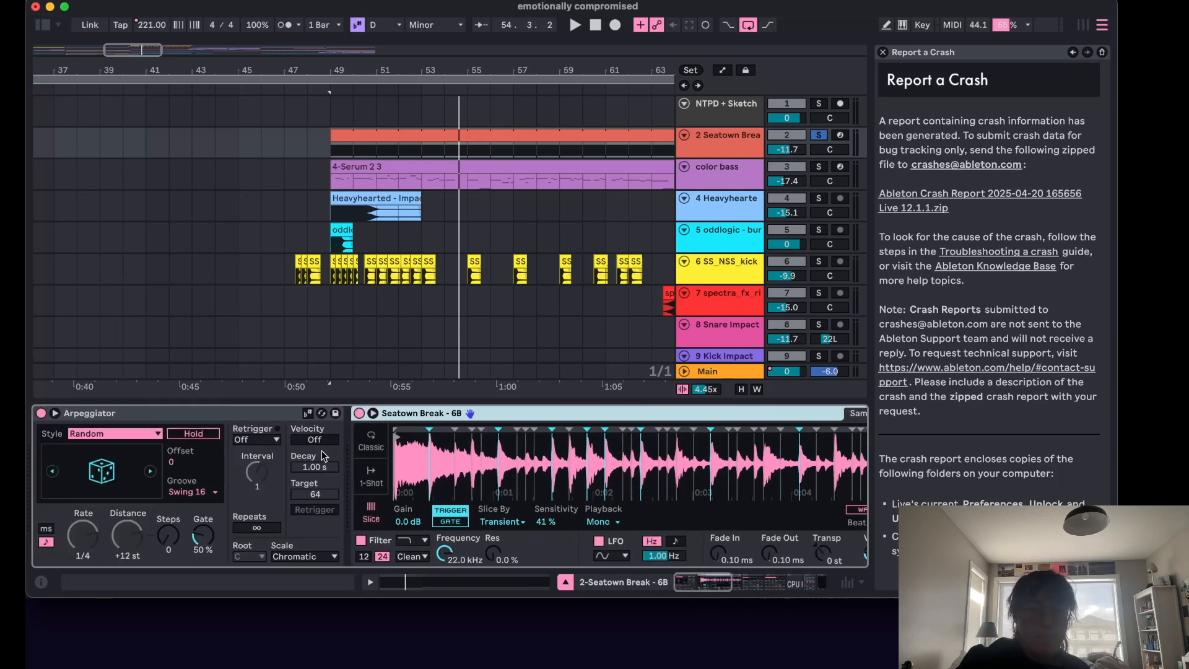
scroll(597, 437, right, 15)
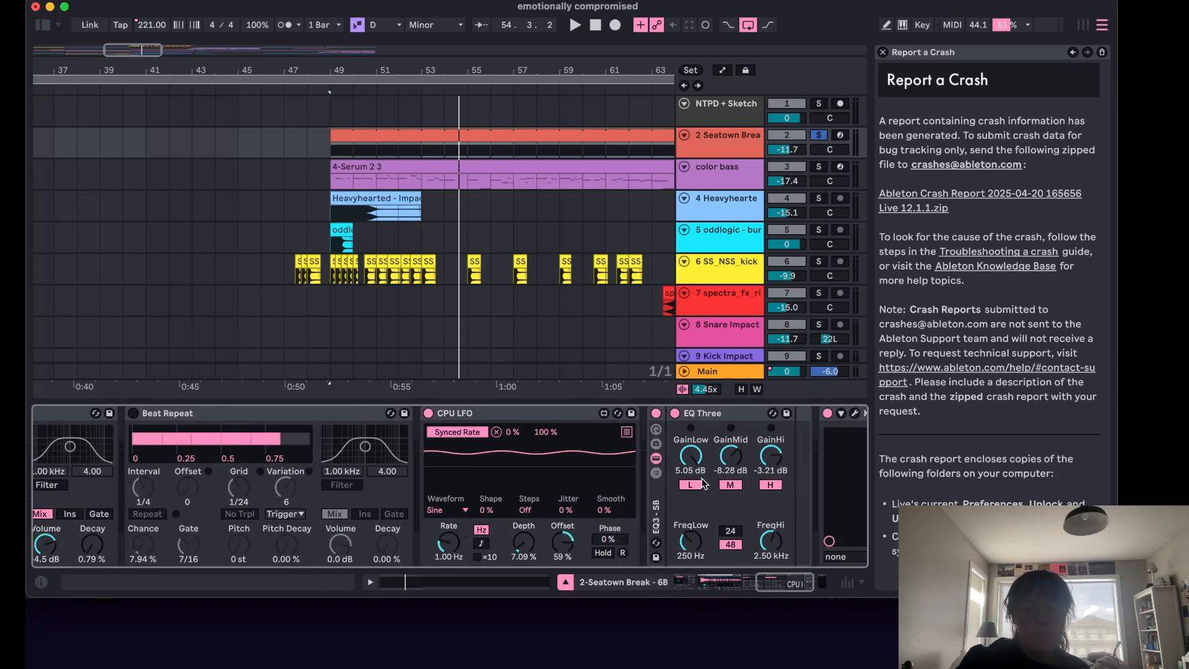
Solo the Heavyhearted track and audition it from bar 49.
click(318, 216)
key(space)
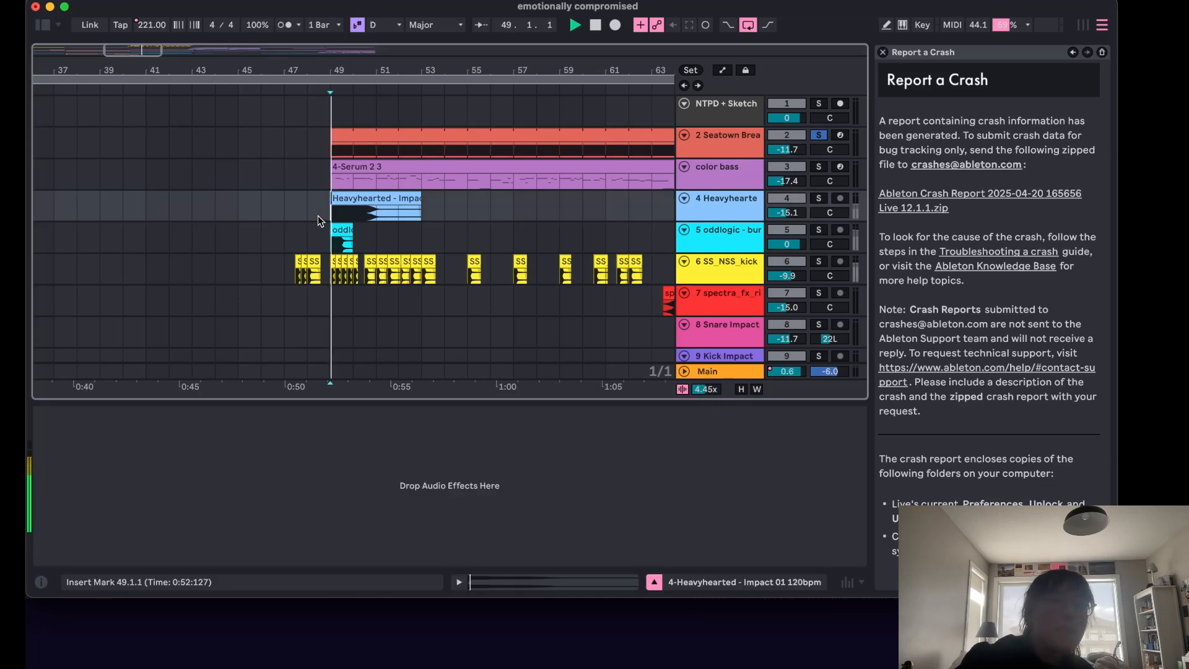
click(820, 199)
click(333, 215)
key(space)
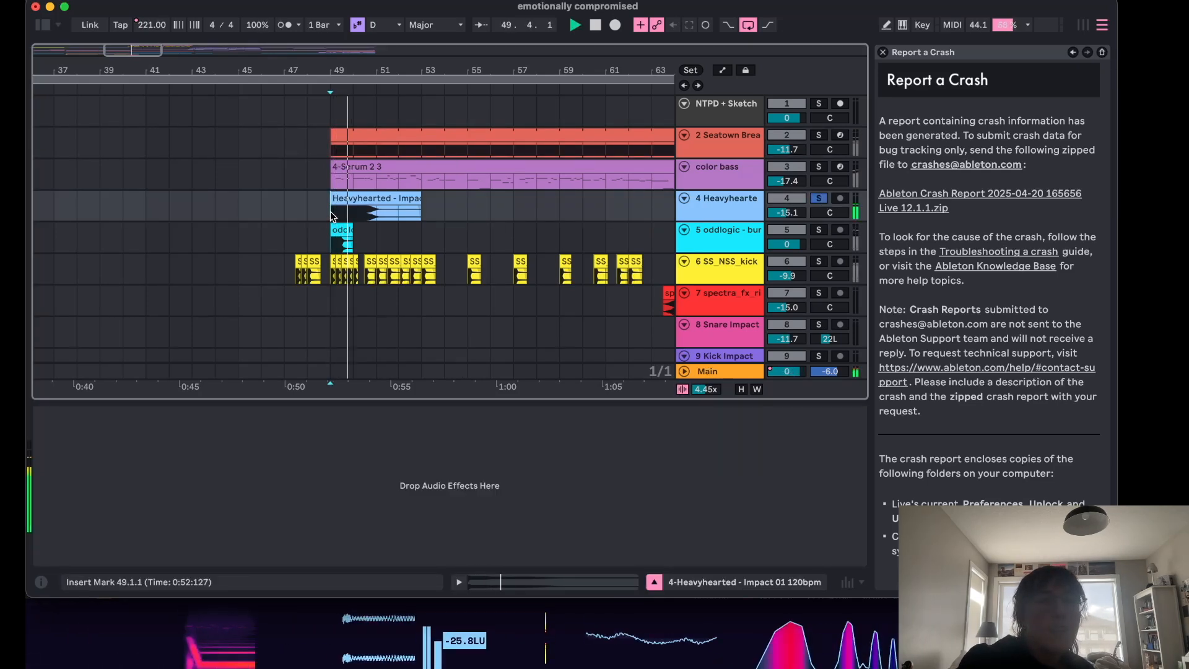
key(space)
Solo the oddlogic track, audition it from bar 48, then unsolo it.
click(819, 230)
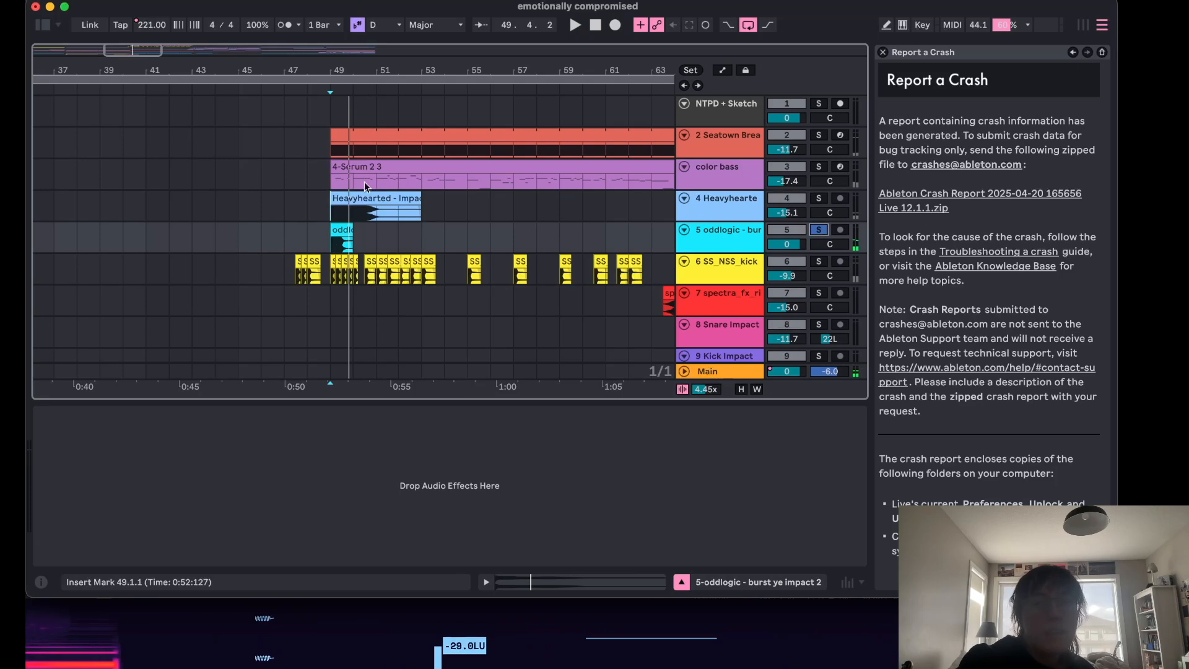
click(311, 204)
key(space)
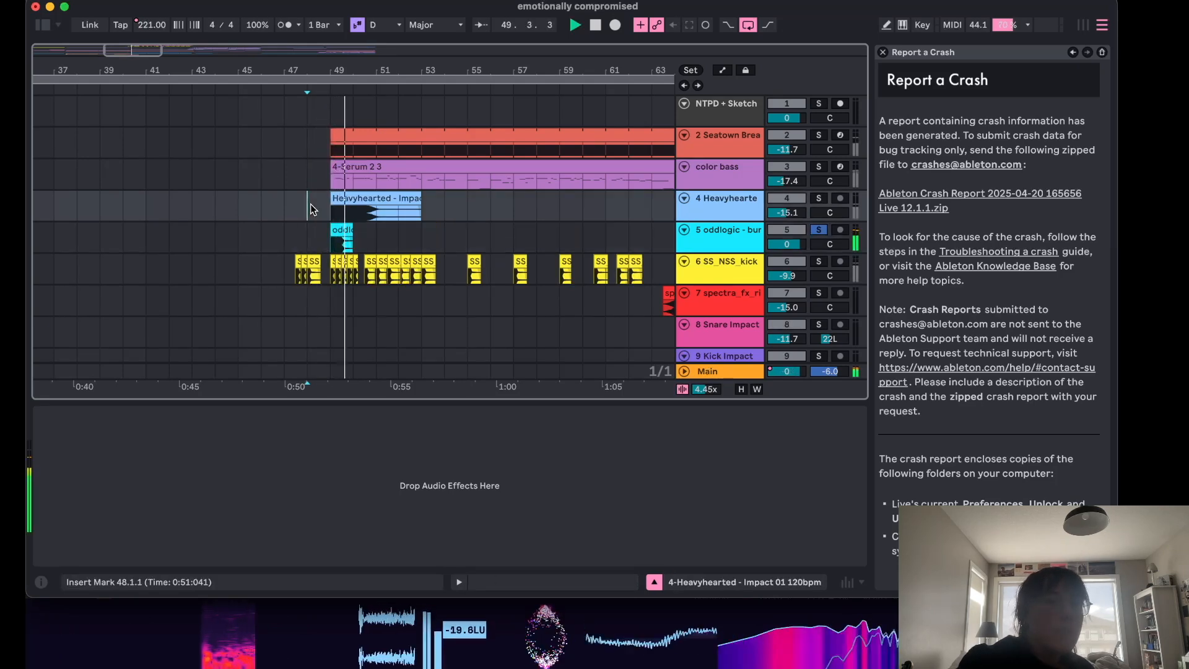
click(726, 246)
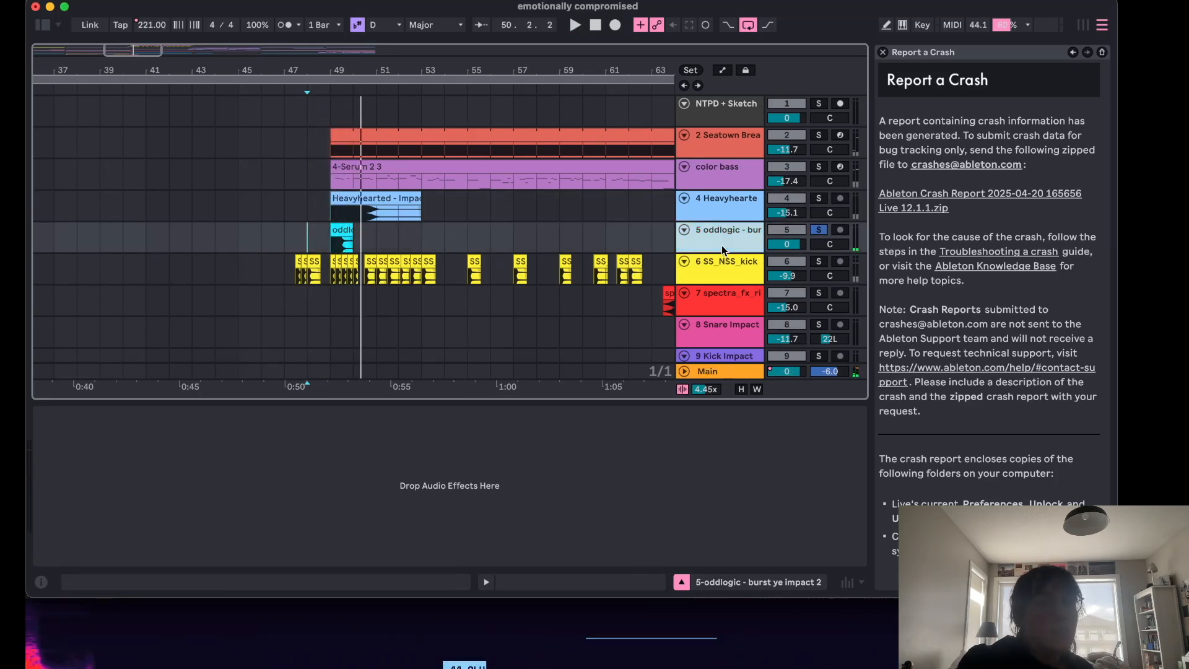
click(828, 233)
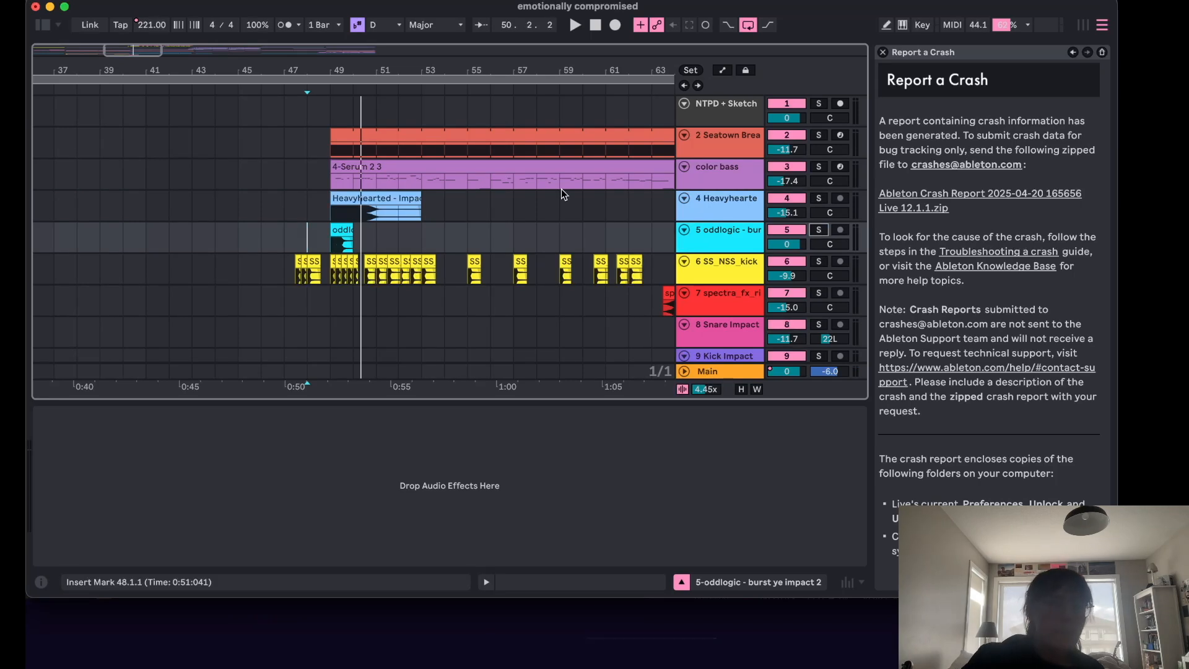
Scroll through the arrangement to examine the clips on all tracks between bars 44 and 71.
scroll(561, 192, down, 3)
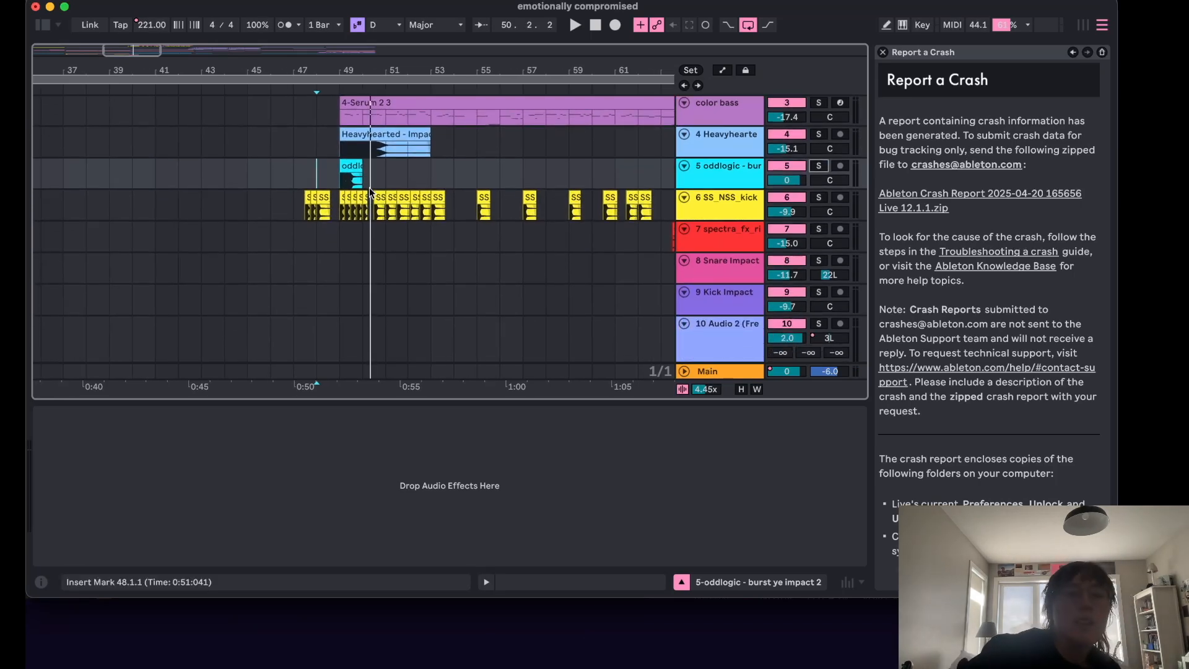
scroll(370, 191, up, 2)
scroll(397, 214, left, 1)
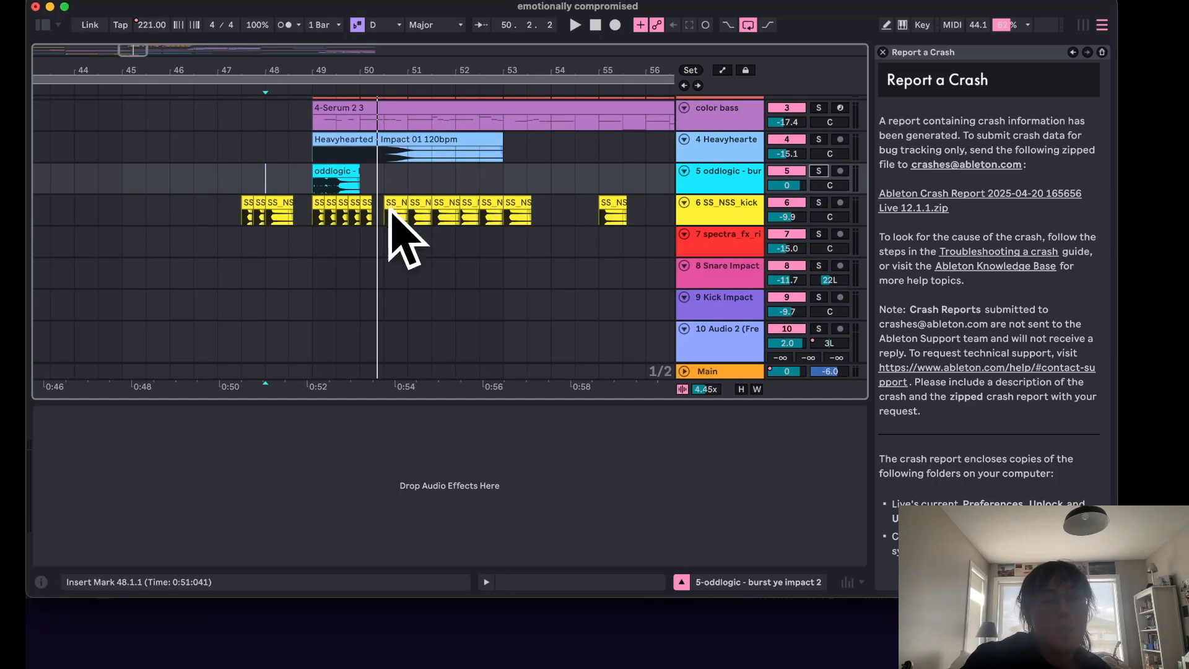
scroll(457, 238, right, 10)
scroll(457, 238, down, 1)
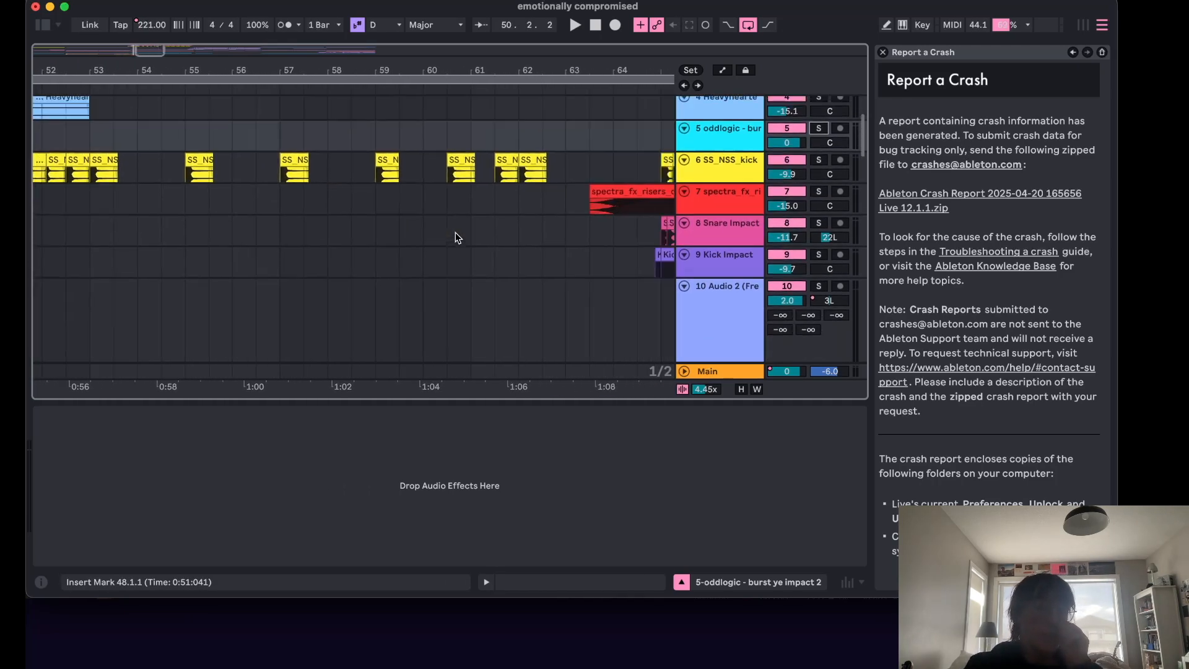
scroll(457, 238, left, 6)
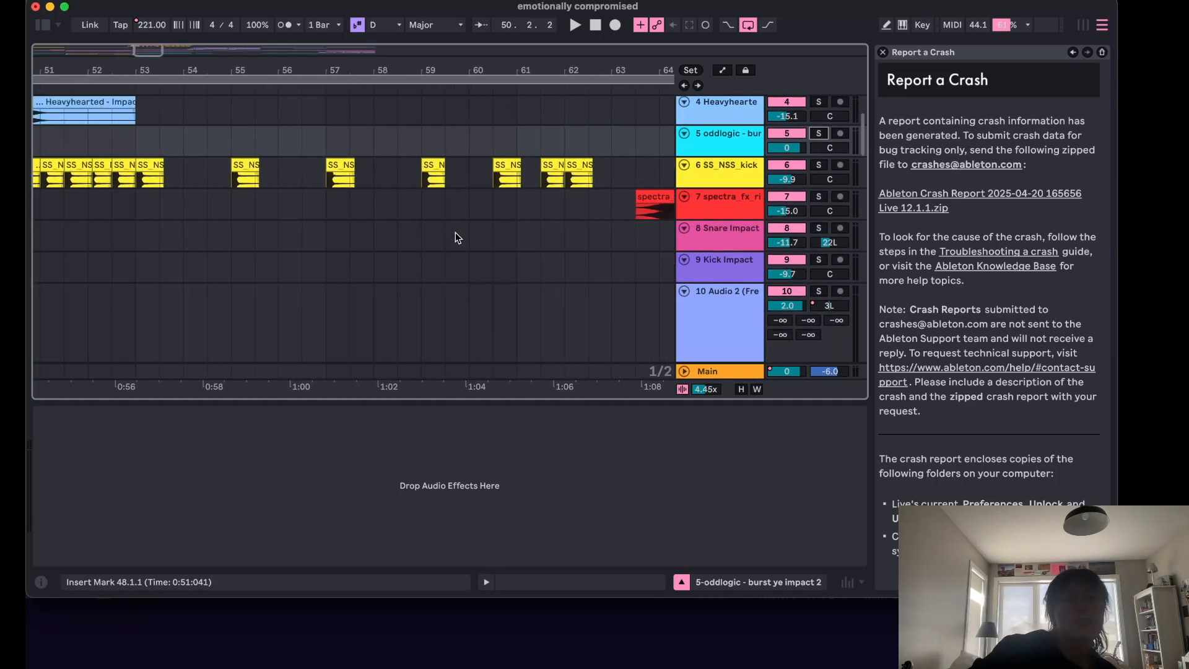
scroll(457, 238, up, 1)
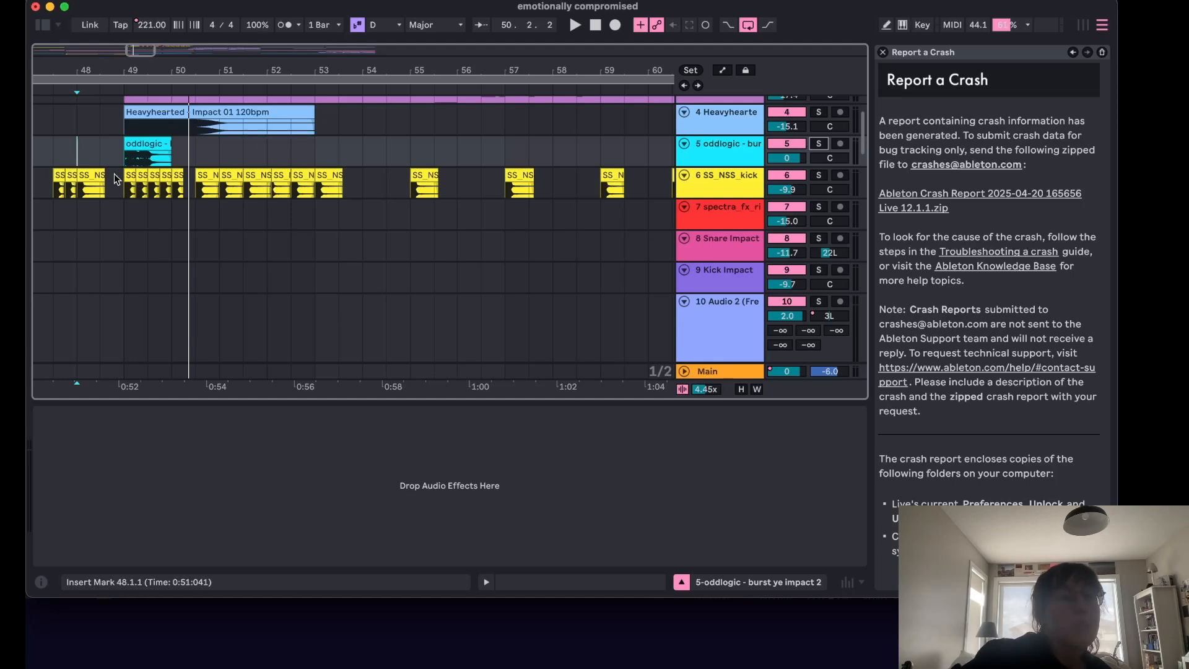
scroll(275, 194, down, 1)
scroll(276, 194, right, 10)
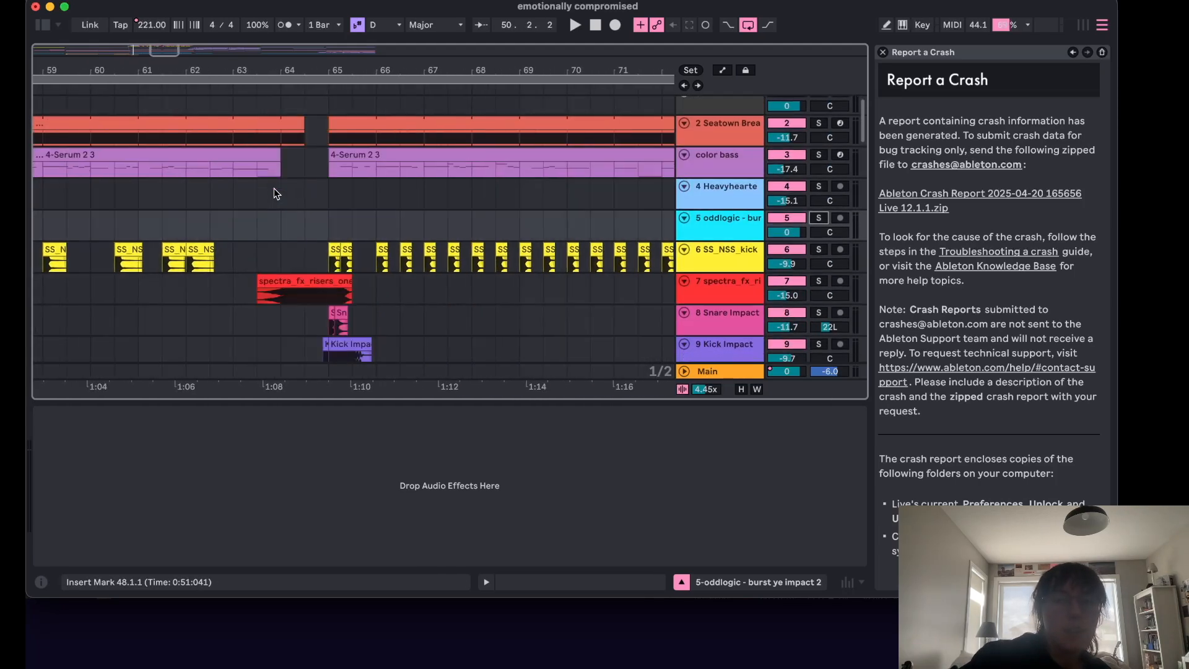
click(236, 183)
scroll(306, 244, down, 2)
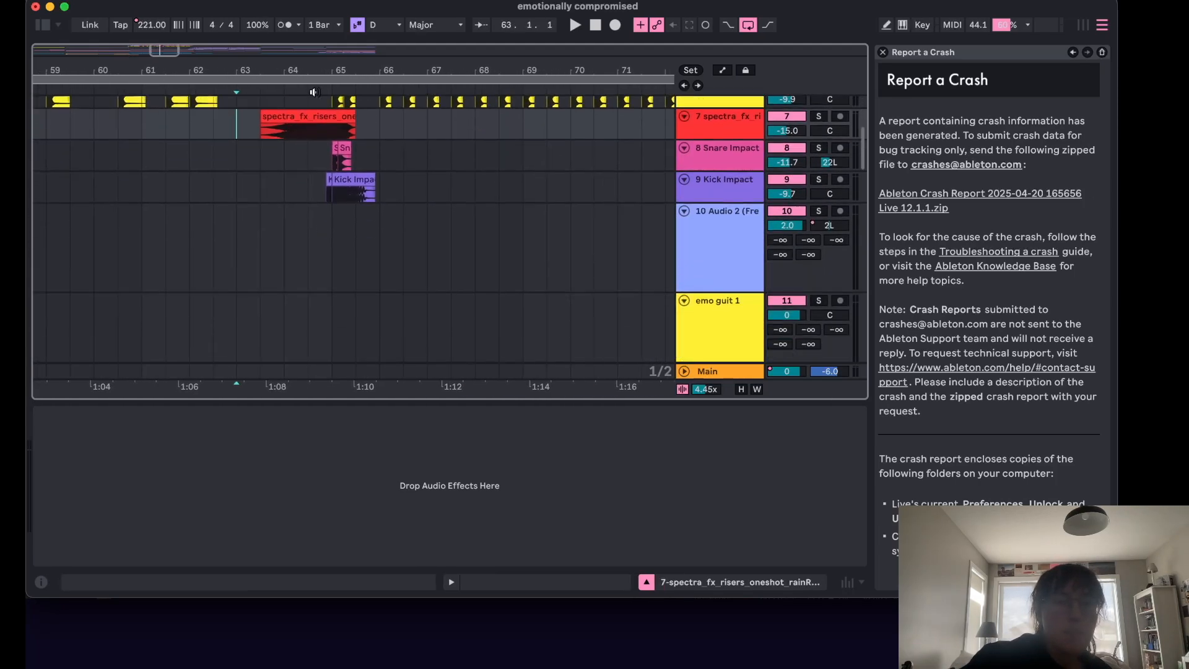
scroll(374, 148, up, 6)
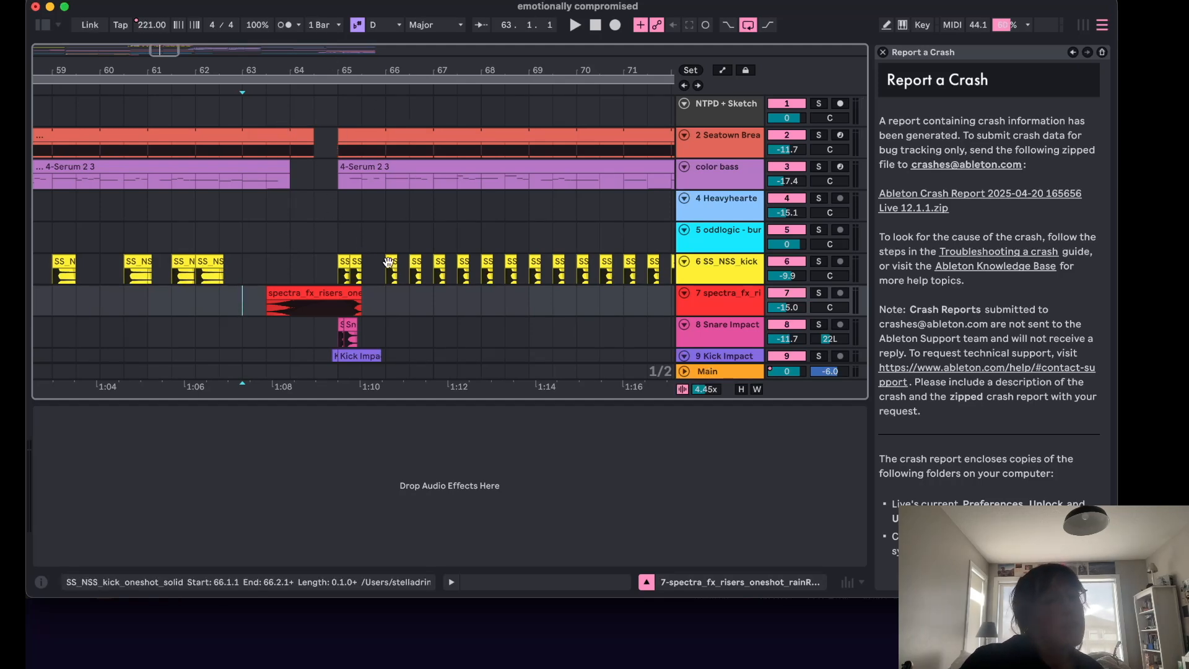
scroll(314, 233, down, 3)
scroll(369, 280, up, 3)
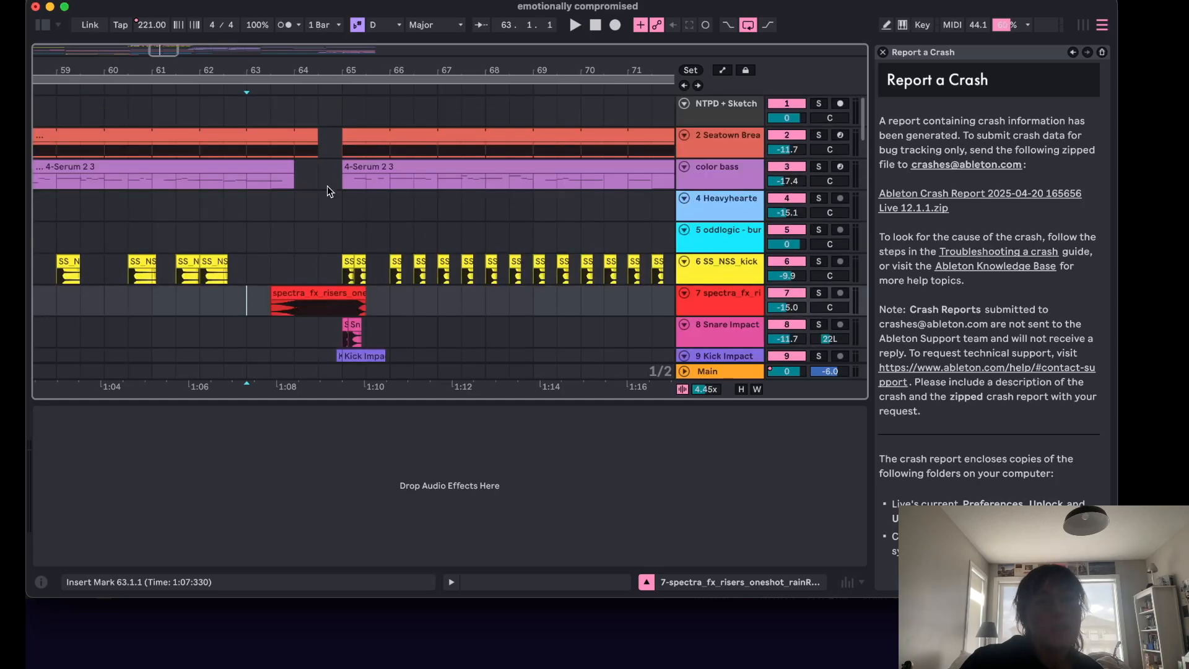
scroll(335, 216, down, 20)
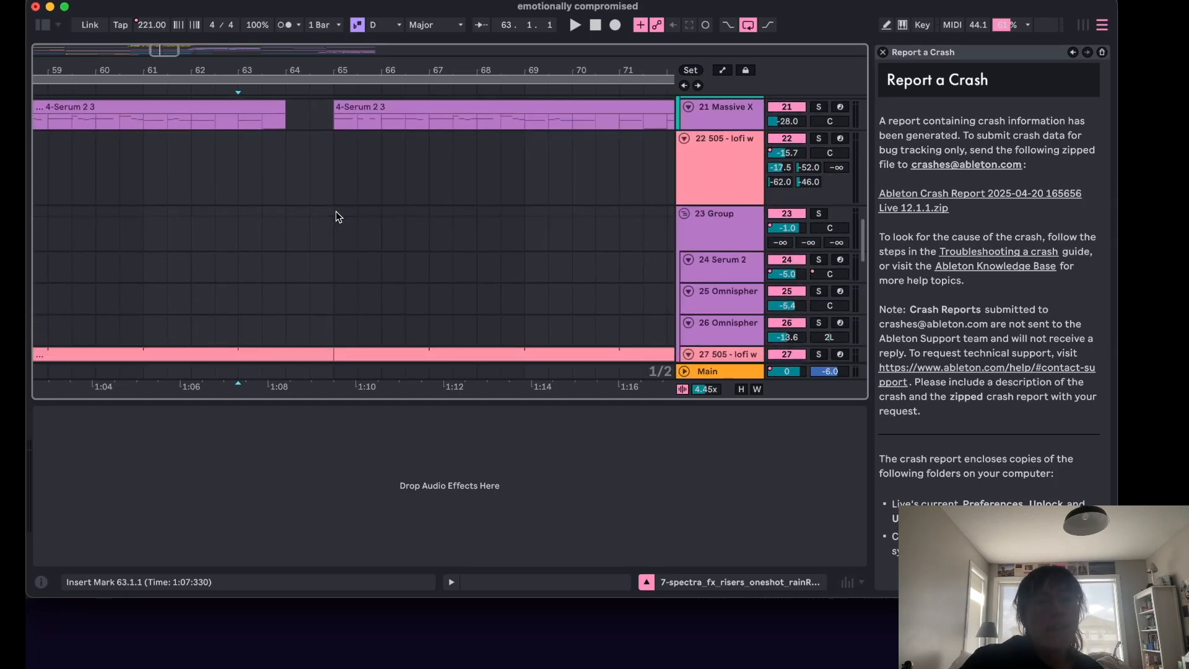
scroll(336, 211, up, 20)
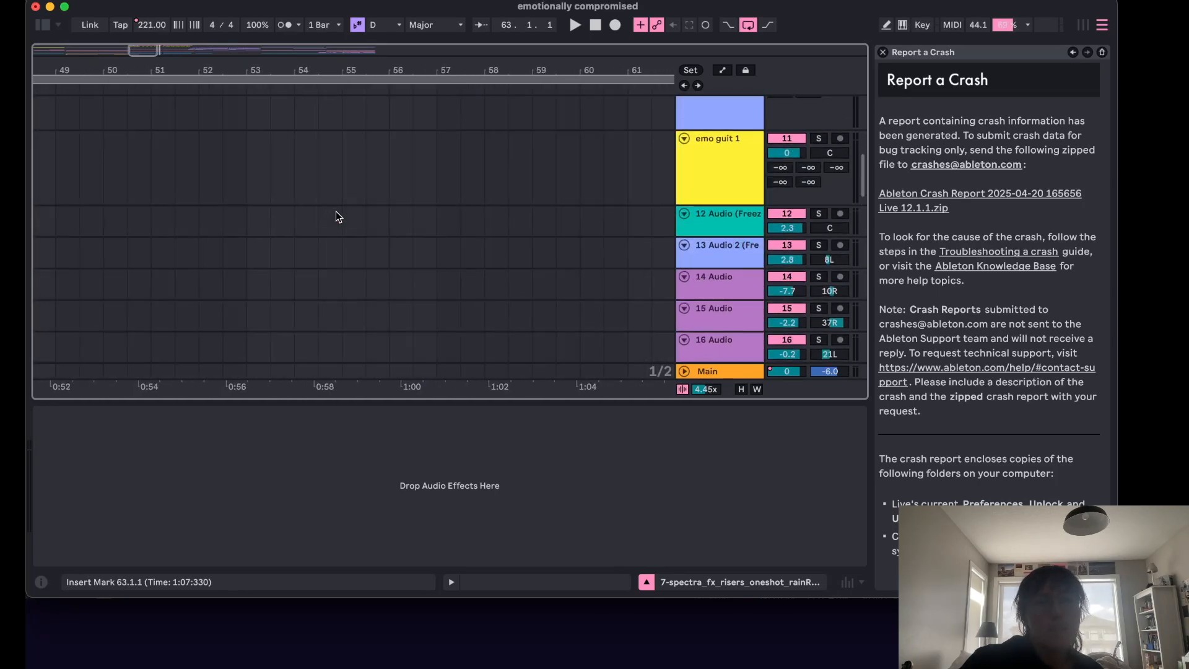
scroll(336, 210, up, 2)
Play the song from bar 48 and scroll down to the last tracks.
click(345, 204)
key(space)
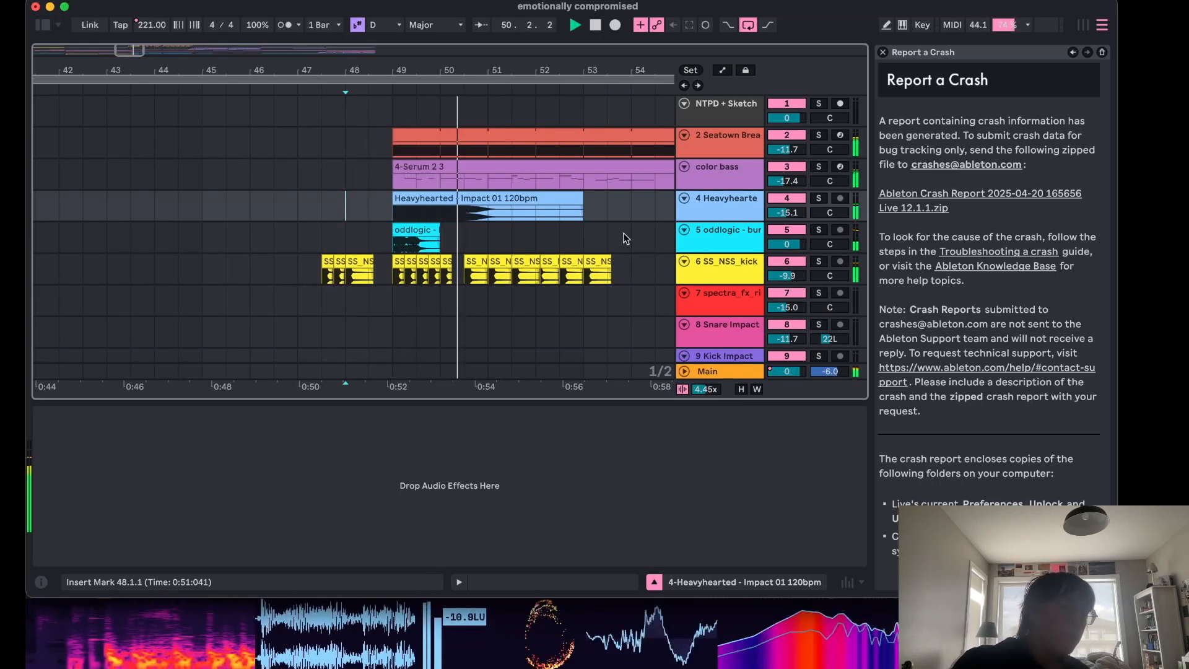
scroll(626, 238, down, 5)
scroll(626, 239, down, 10)
scroll(626, 239, down, 10)
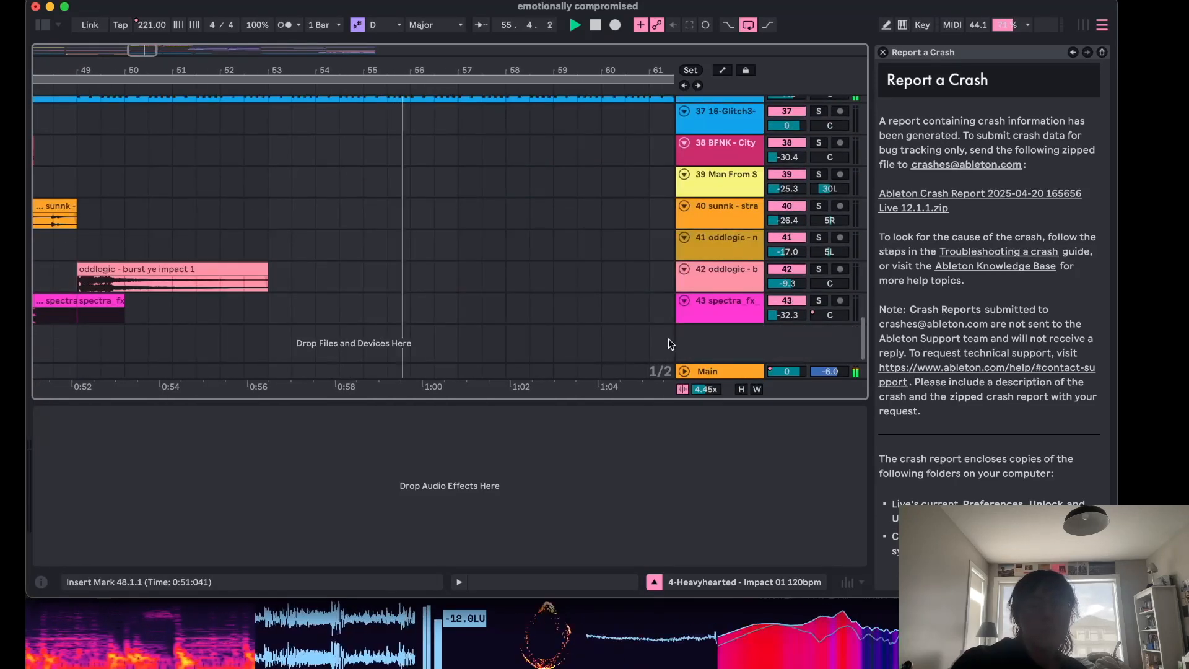
Open the Main track's device chain and show its automation lanes.
click(684, 371)
click(712, 307)
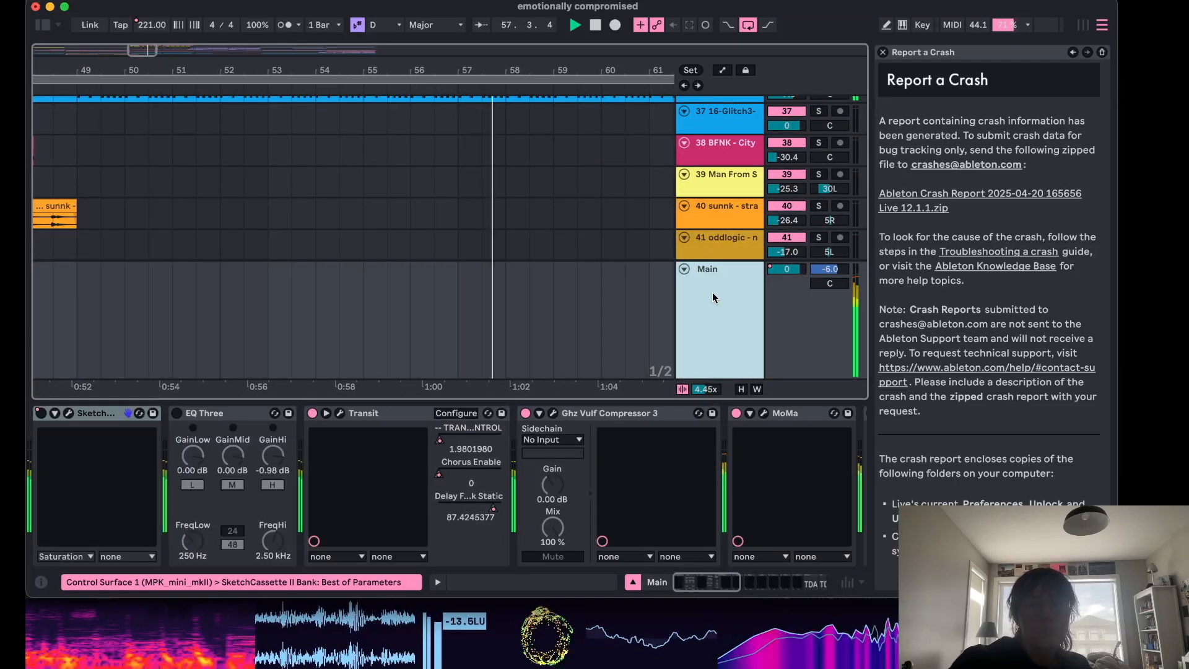
key(a)
Cycle through the Main track's automated devices in the automation chooser, ending on Mixer Track Volume.
click(719, 283)
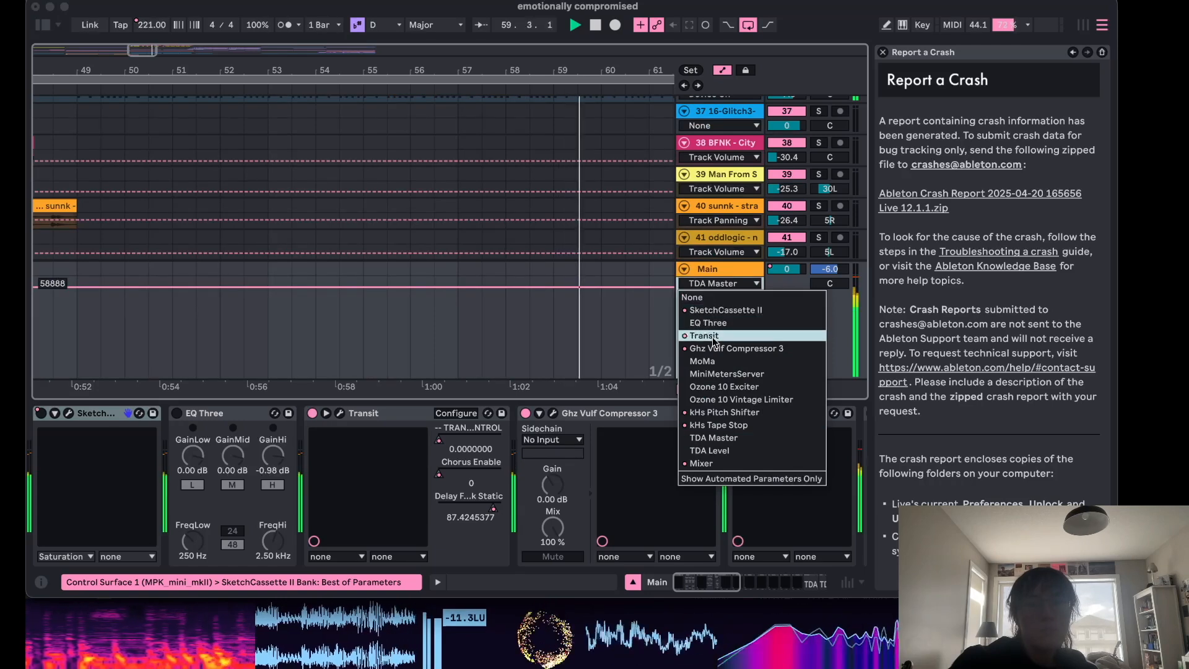
click(719, 348)
click(721, 283)
click(708, 335)
click(712, 283)
click(713, 347)
click(711, 283)
click(707, 280)
click(707, 280)
click(707, 310)
click(707, 290)
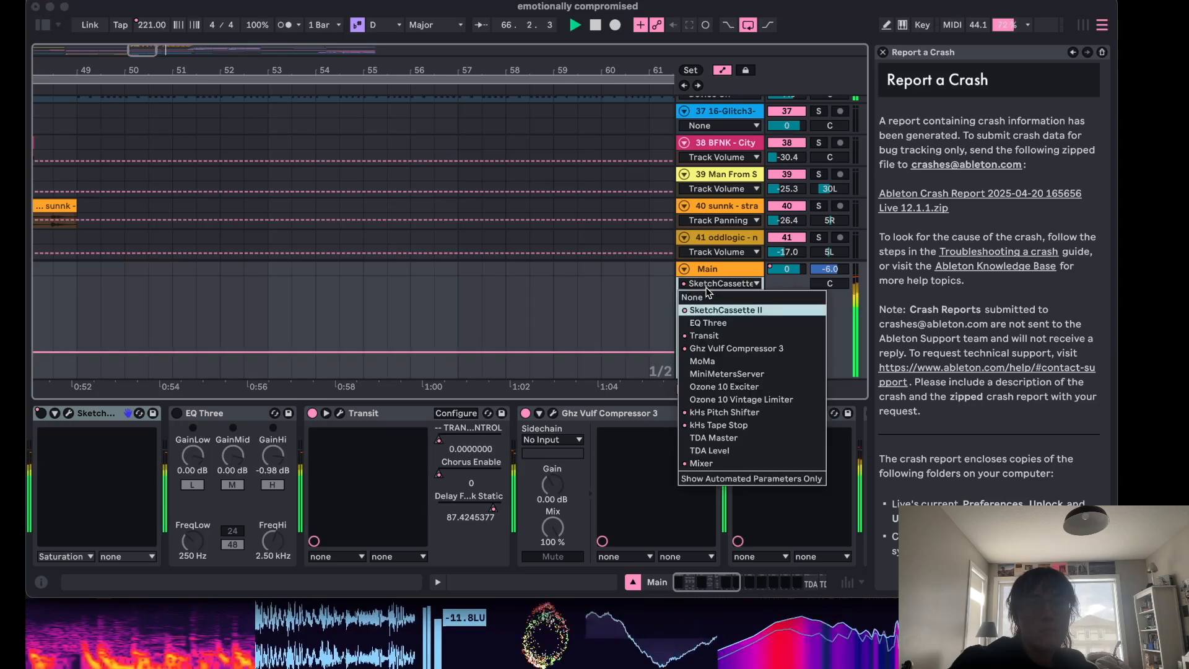
click(713, 401)
click(710, 285)
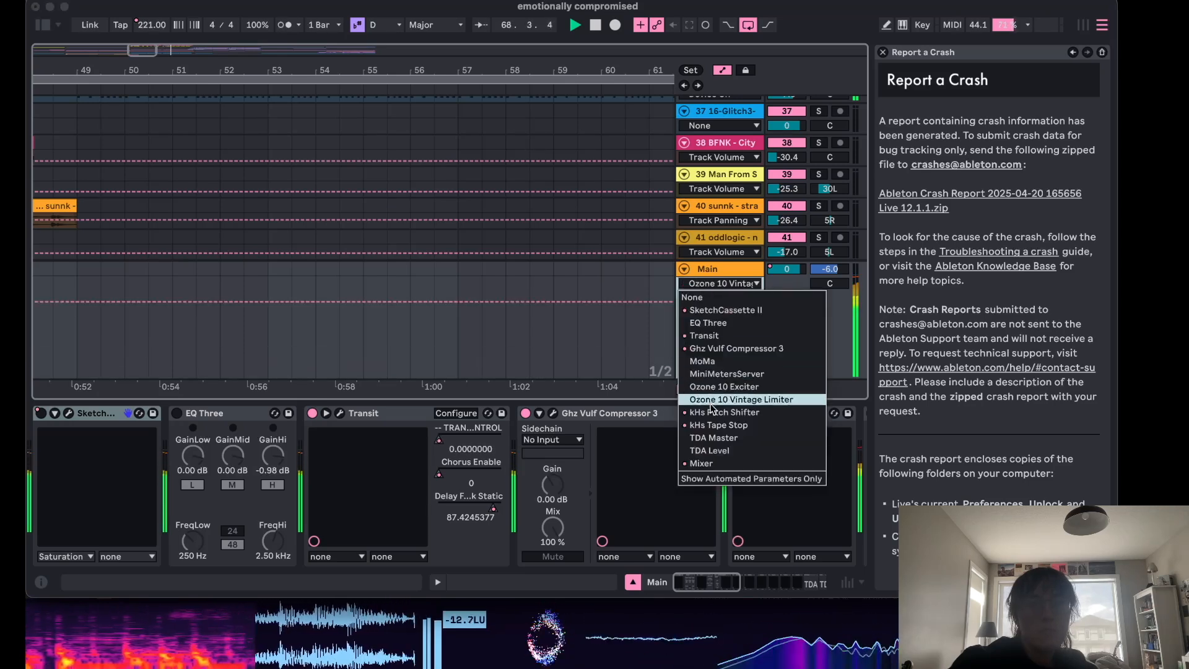
click(719, 412)
click(709, 282)
click(718, 424)
click(712, 283)
click(712, 464)
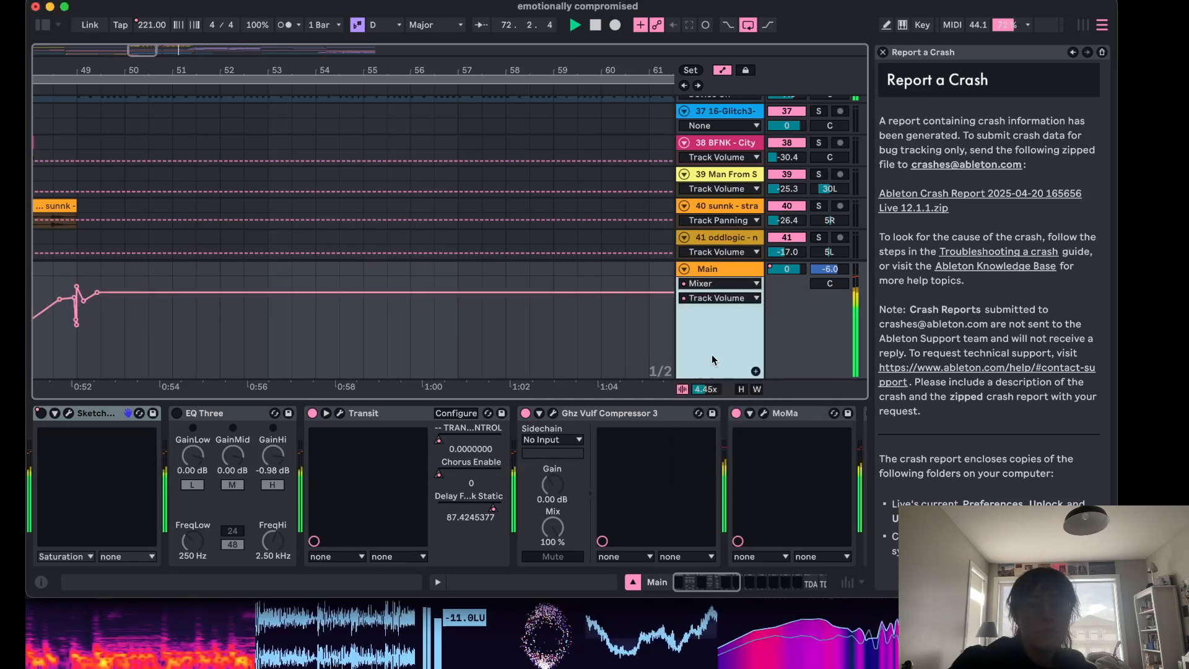
Zoom in to examine the Main track's volume automation around bars 47 to 50, then fold the Main track.
scroll(325, 308, left, 5)
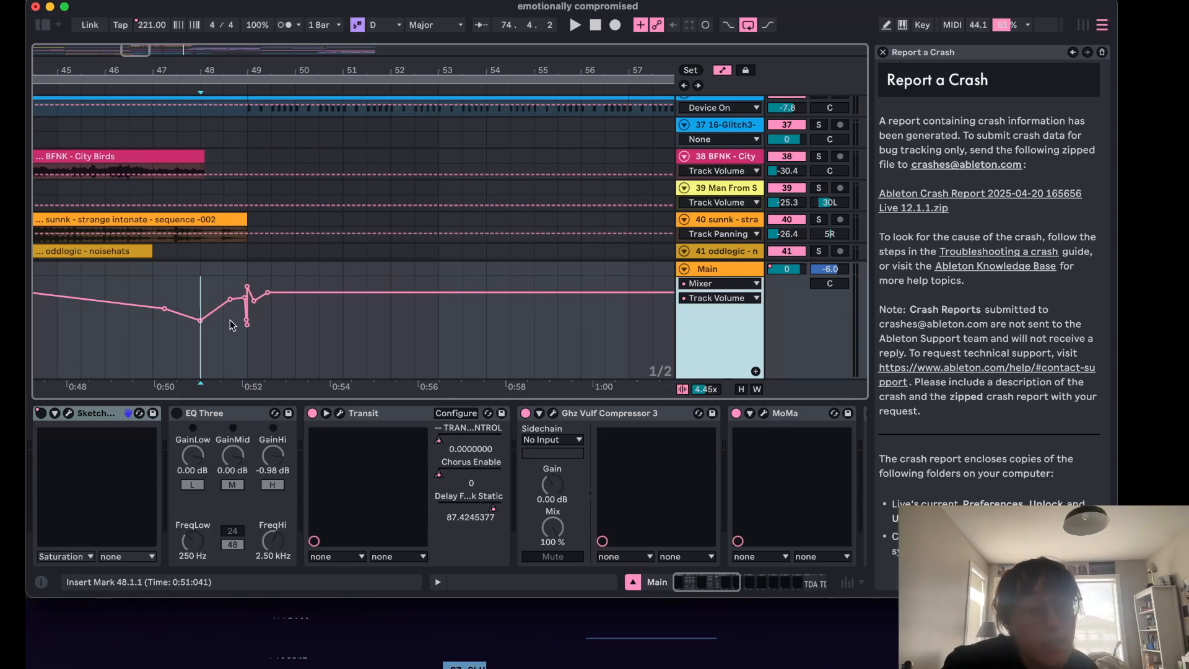
scroll(213, 273, up, 5)
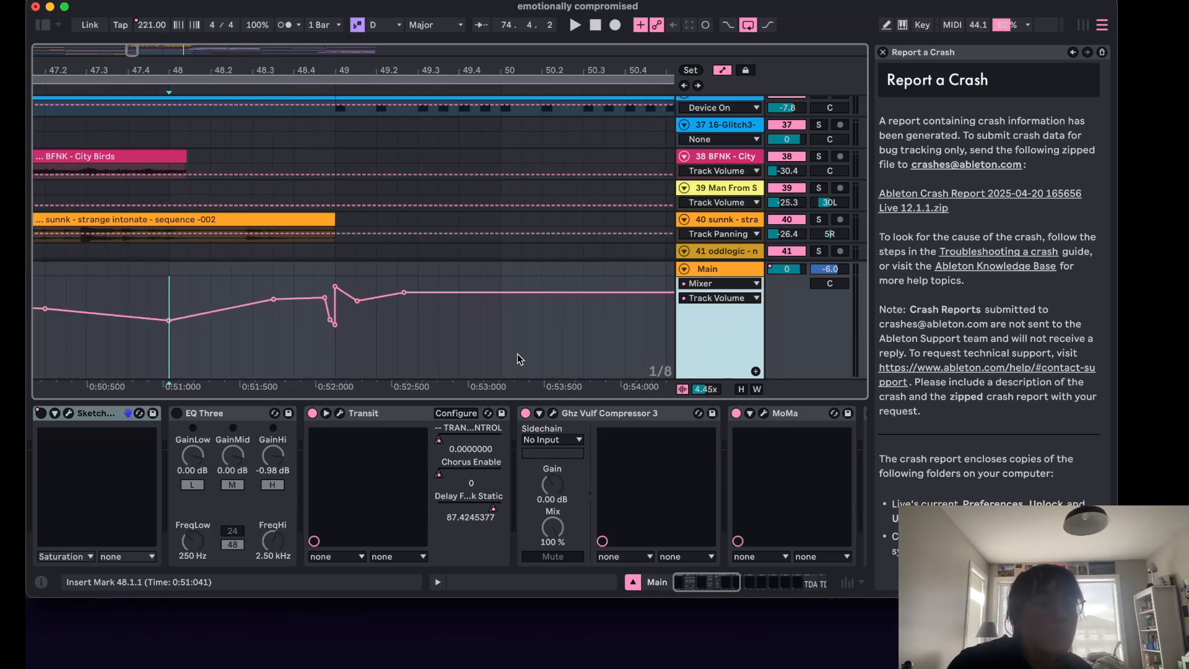
scroll(275, 265, left, 5)
scroll(275, 266, down, 2)
scroll(275, 265, left, 1)
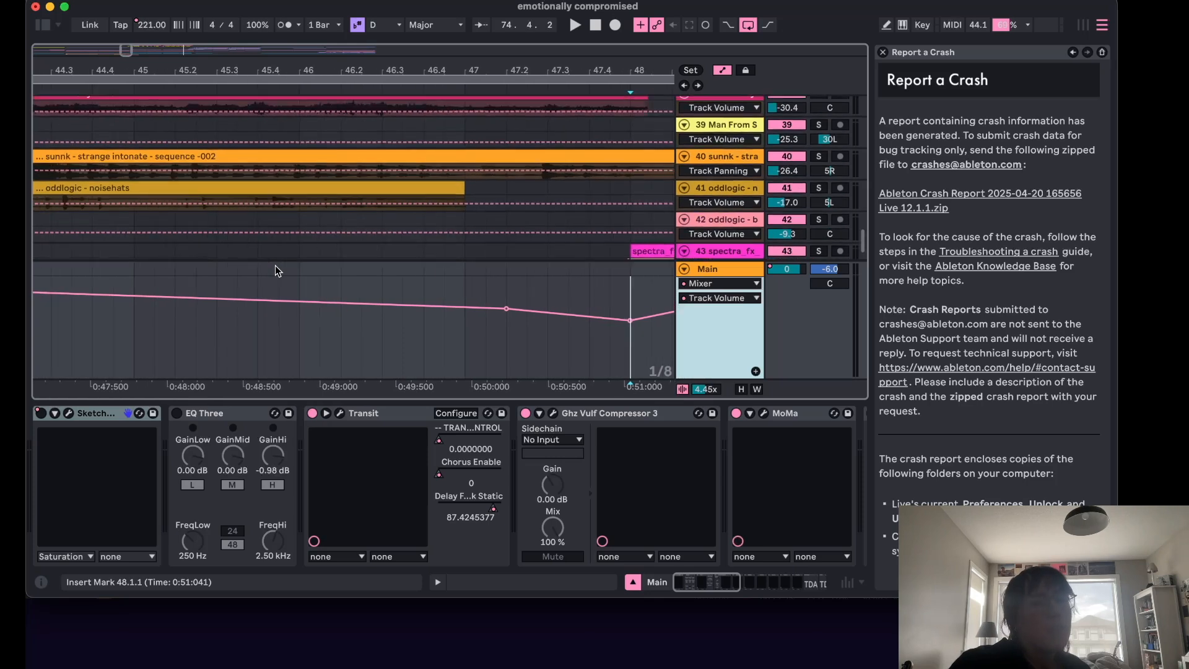
scroll(228, 311, left, 10)
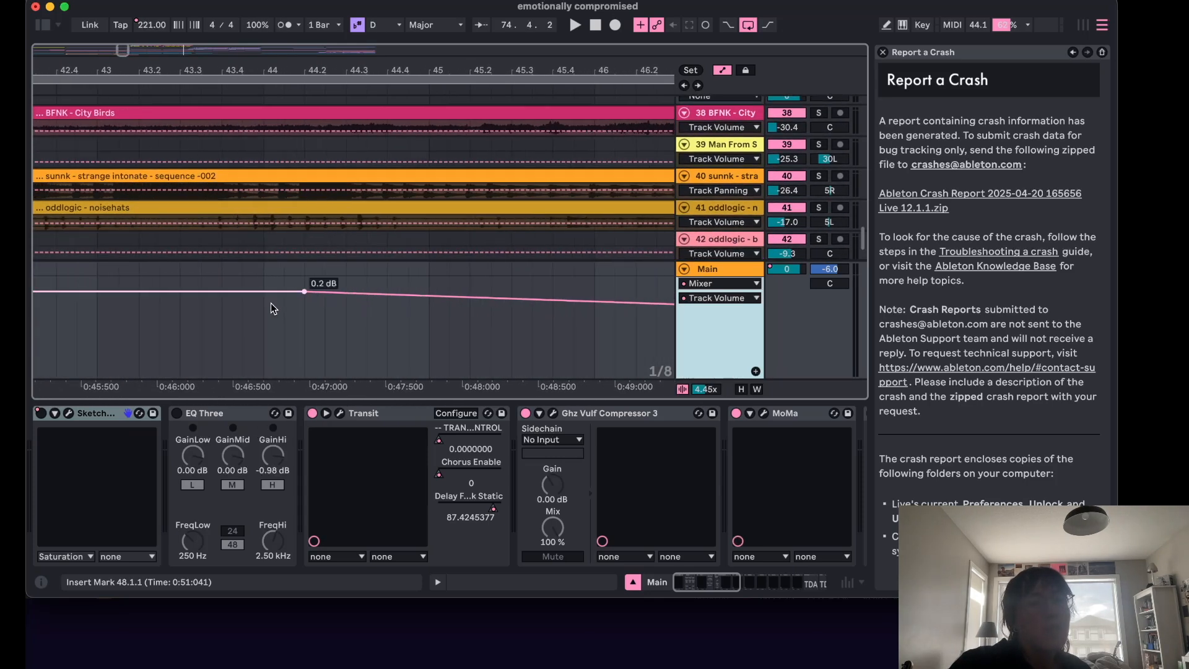
scroll(291, 302, down, 1)
scroll(291, 302, right, 10)
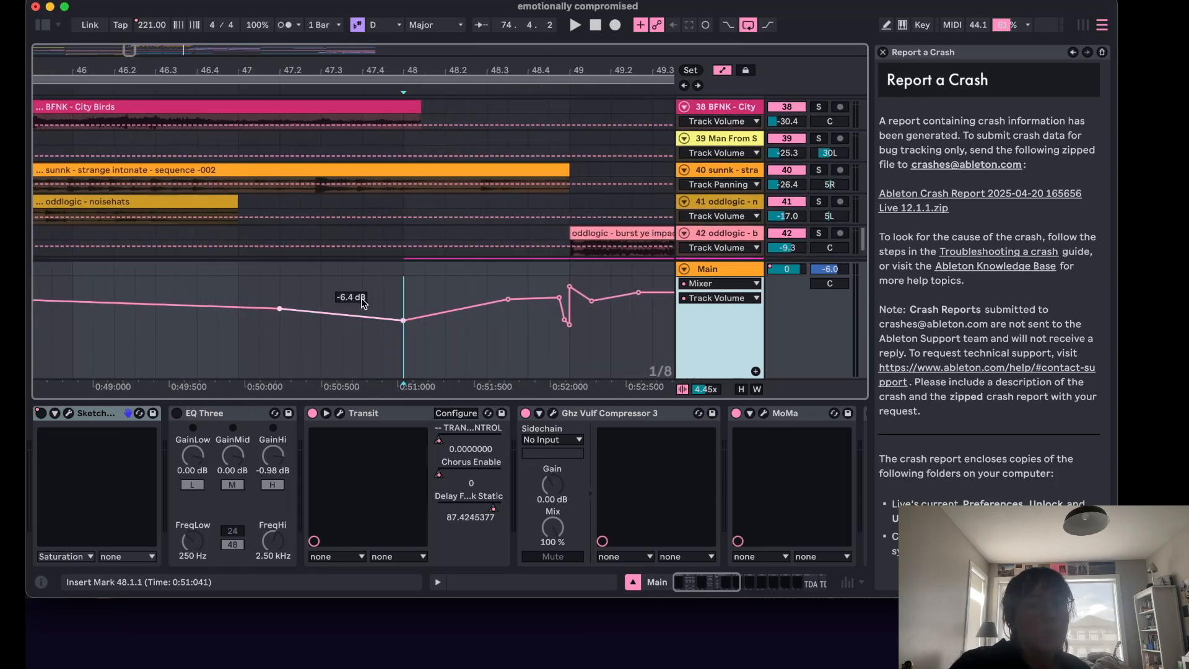
scroll(362, 301, up, 1)
scroll(364, 302, down, 2)
scroll(372, 302, right, 2)
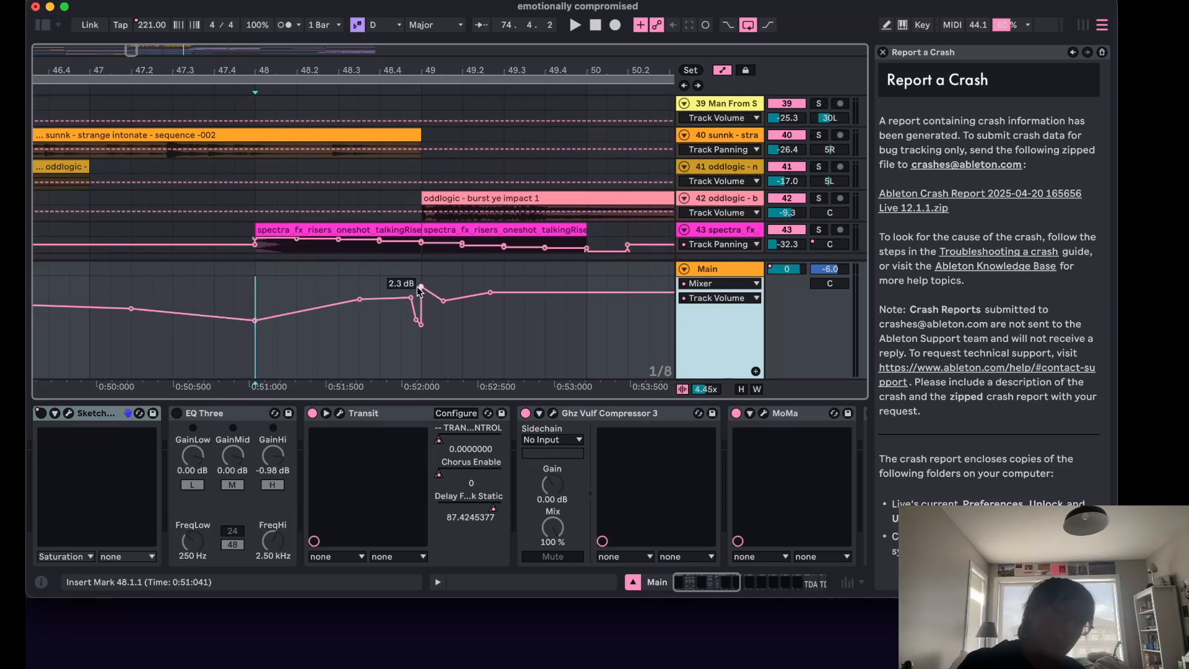
scroll(556, 291, right, 4)
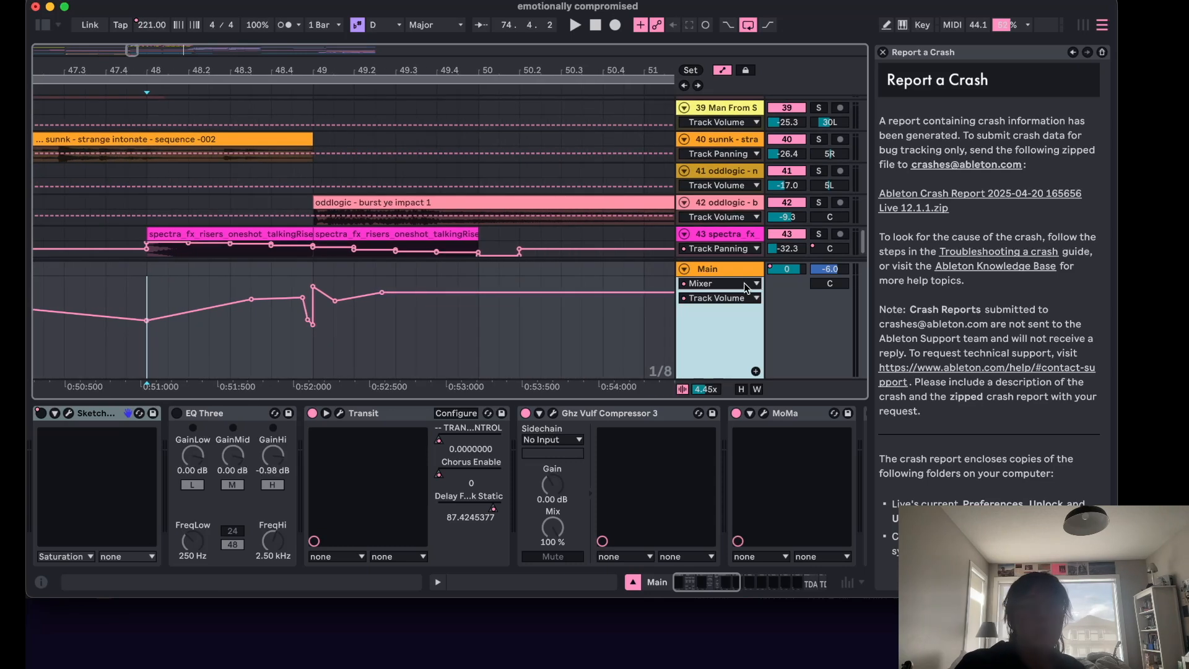
click(685, 269)
scroll(494, 267, right, 1)
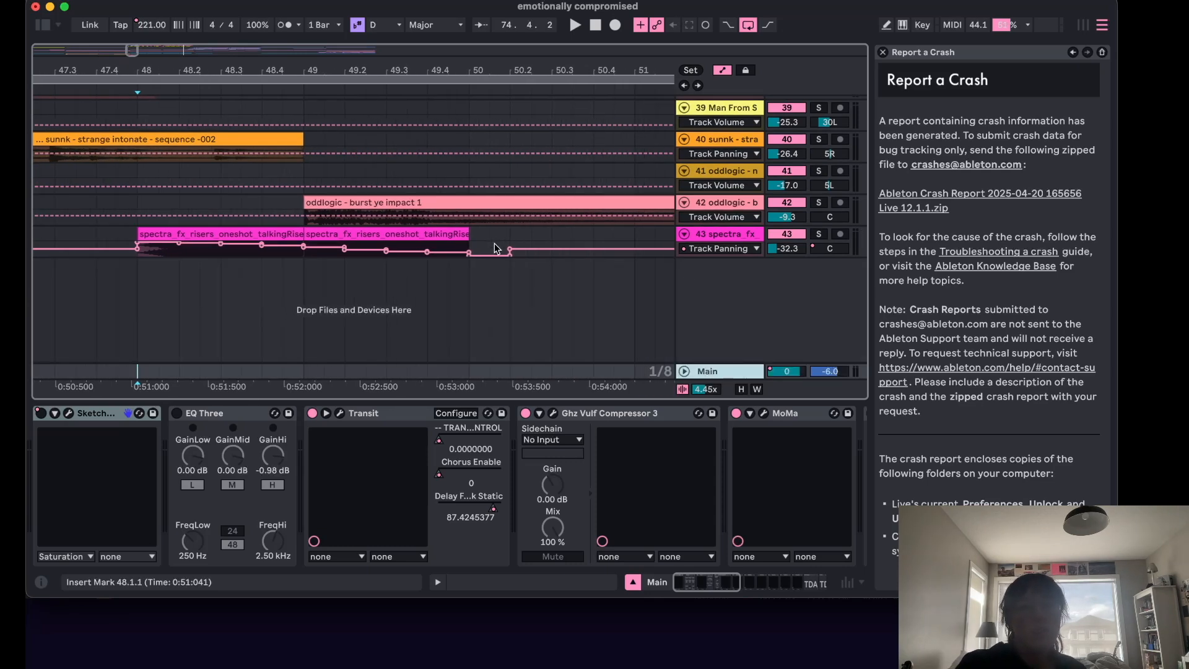
scroll(496, 251, up, 1)
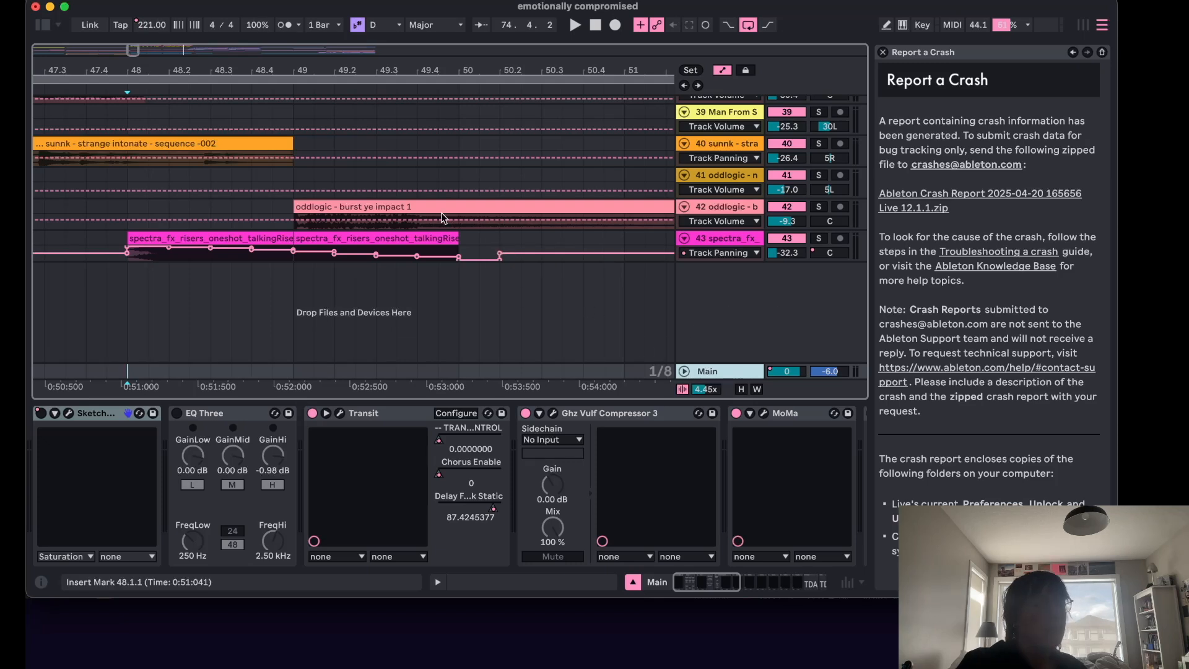
Play the song from bar 49 and stop playback.
click(295, 296)
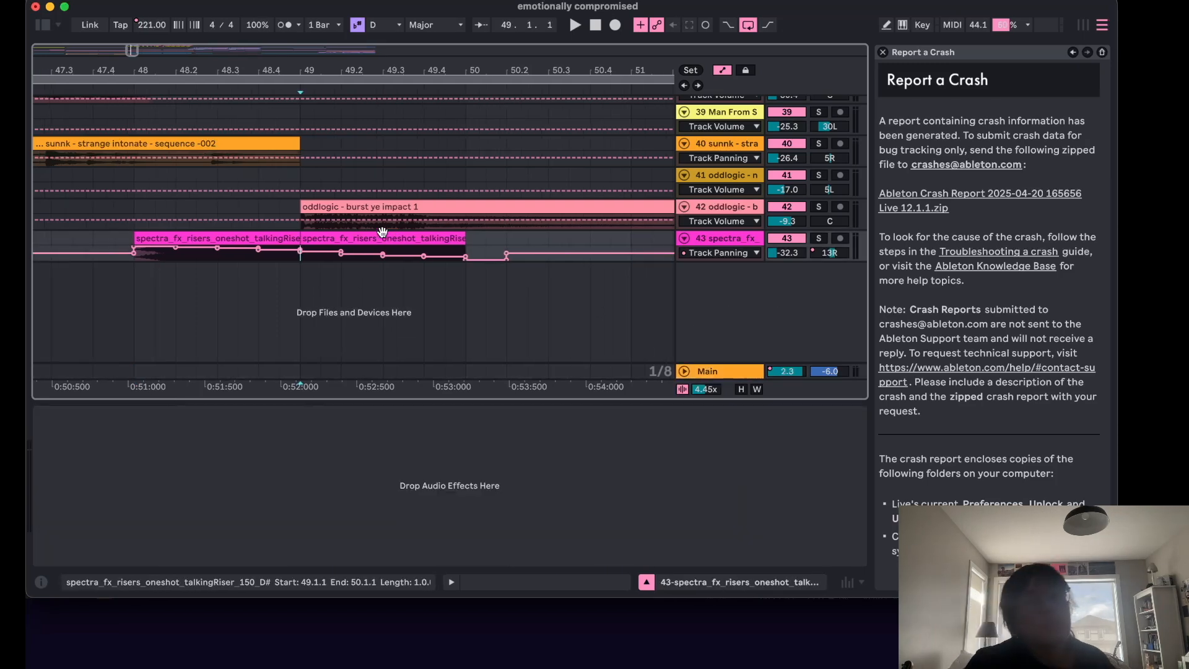
scroll(381, 232, up, 1)
key(space)
scroll(381, 232, down, 10)
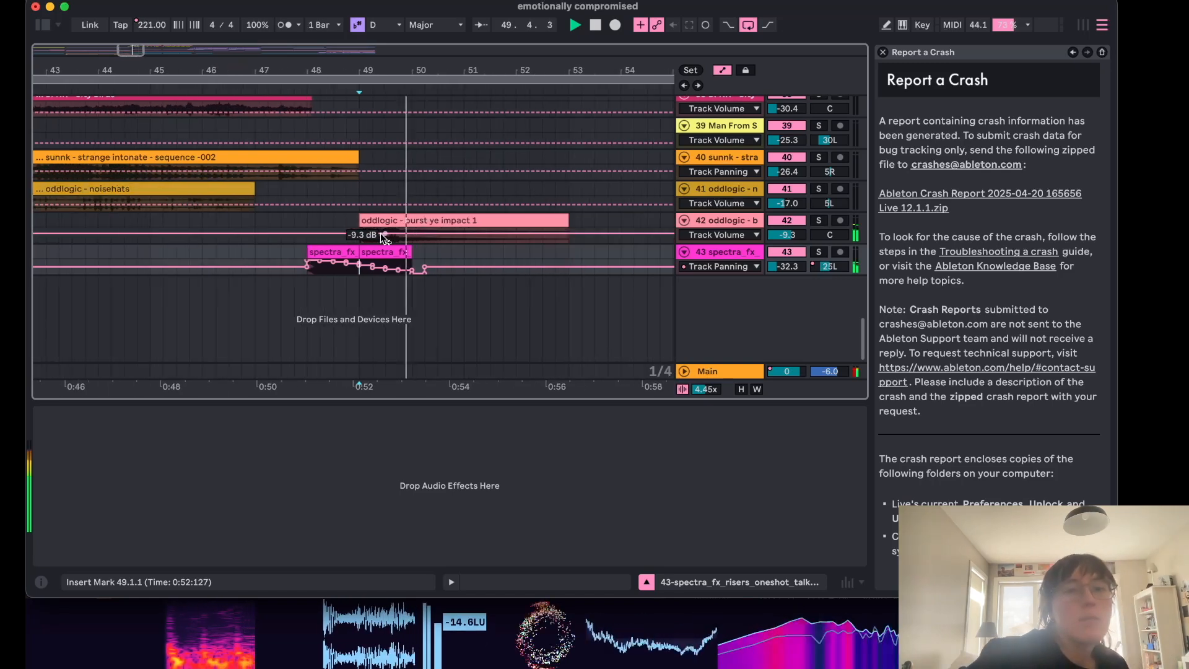
key(space)
Hide the automation lanes and play the song from bar 75.
scroll(382, 234, up, 6)
scroll(382, 234, right, 10)
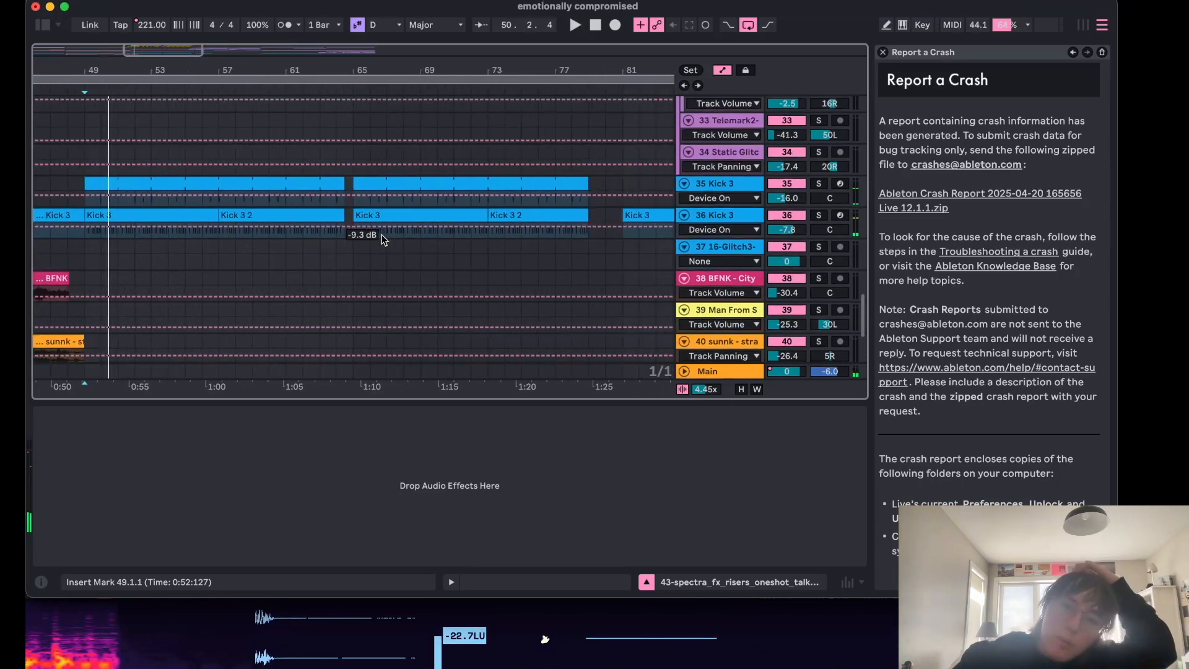
scroll(382, 234, down, 1)
click(424, 128)
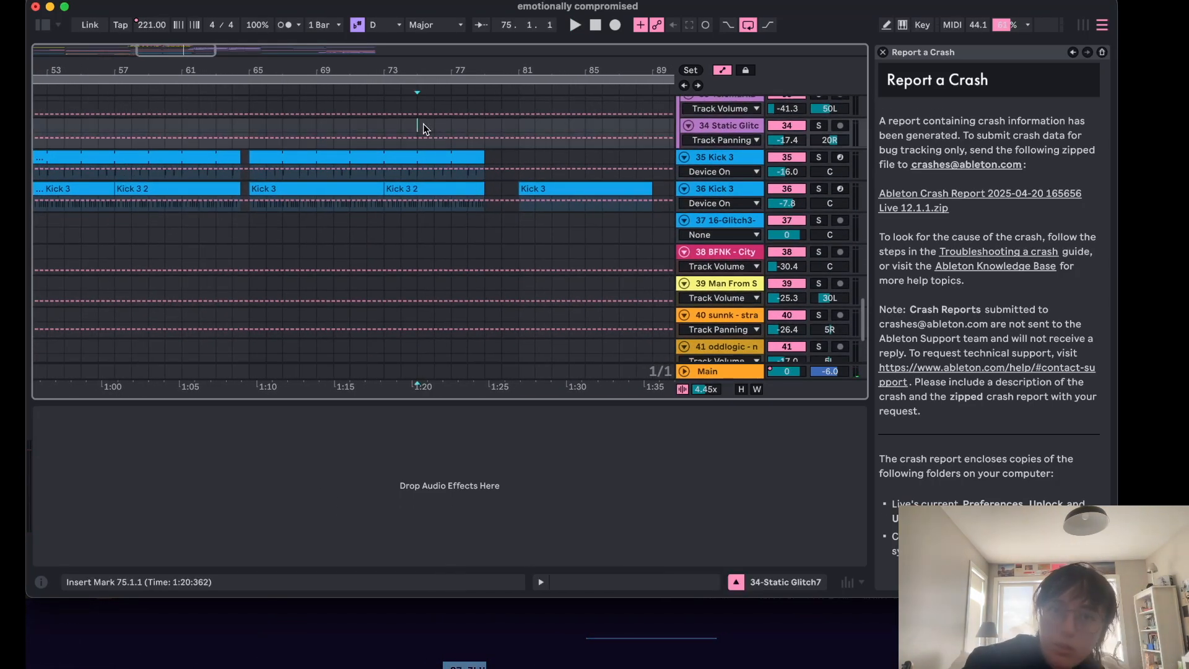
key(a)
scroll(505, 273, down, 4)
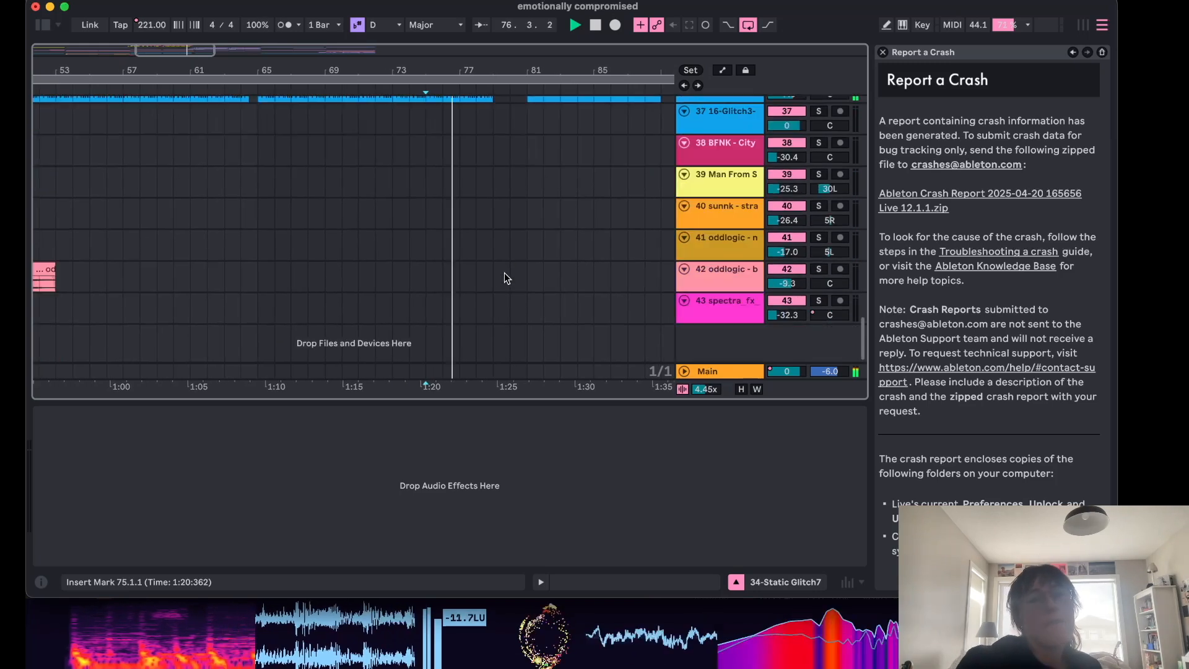
scroll(504, 274, right, 3)
scroll(505, 274, up, 1)
scroll(504, 277, up, 5)
scroll(504, 277, left, 1)
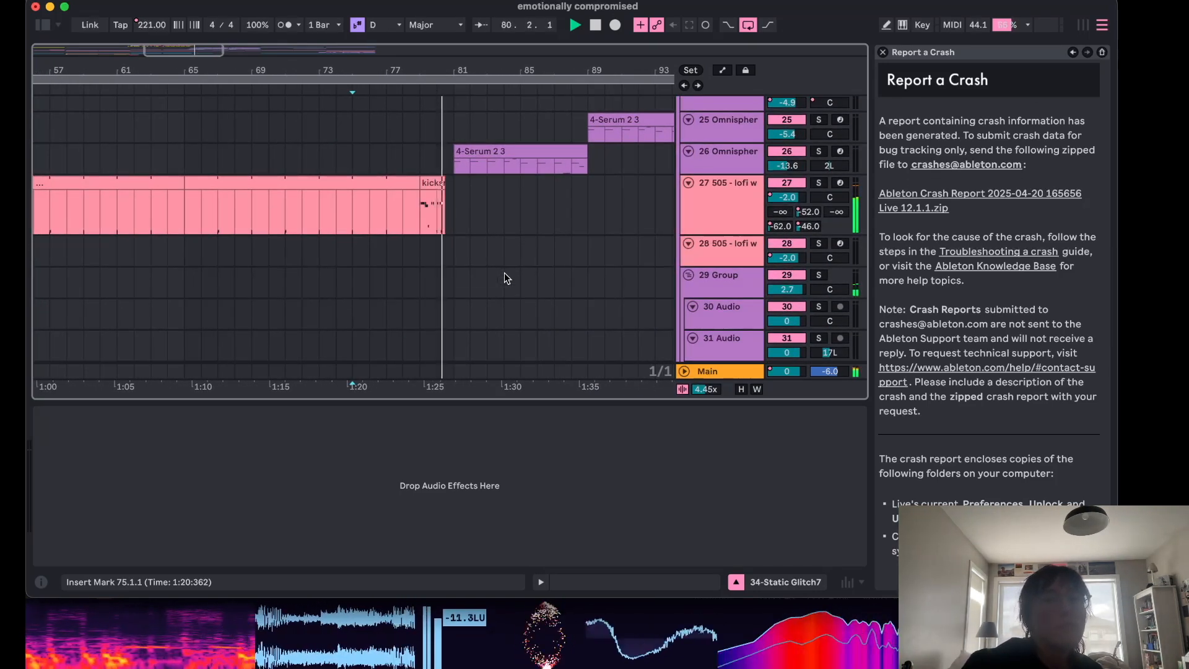
key(space)
Open the 505 lofi track's clip and examine its device chain, including the CPU LFOs and 505 Core Kit.
click(431, 184)
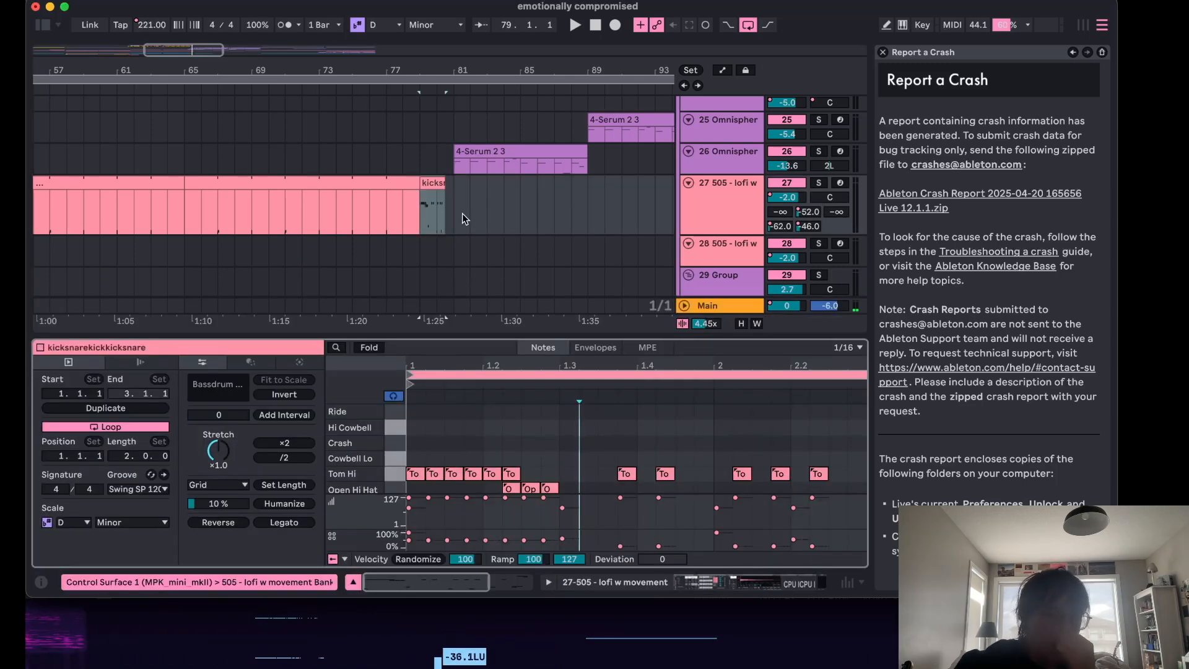
scroll(504, 391, right, 5)
click(746, 201)
click(746, 202)
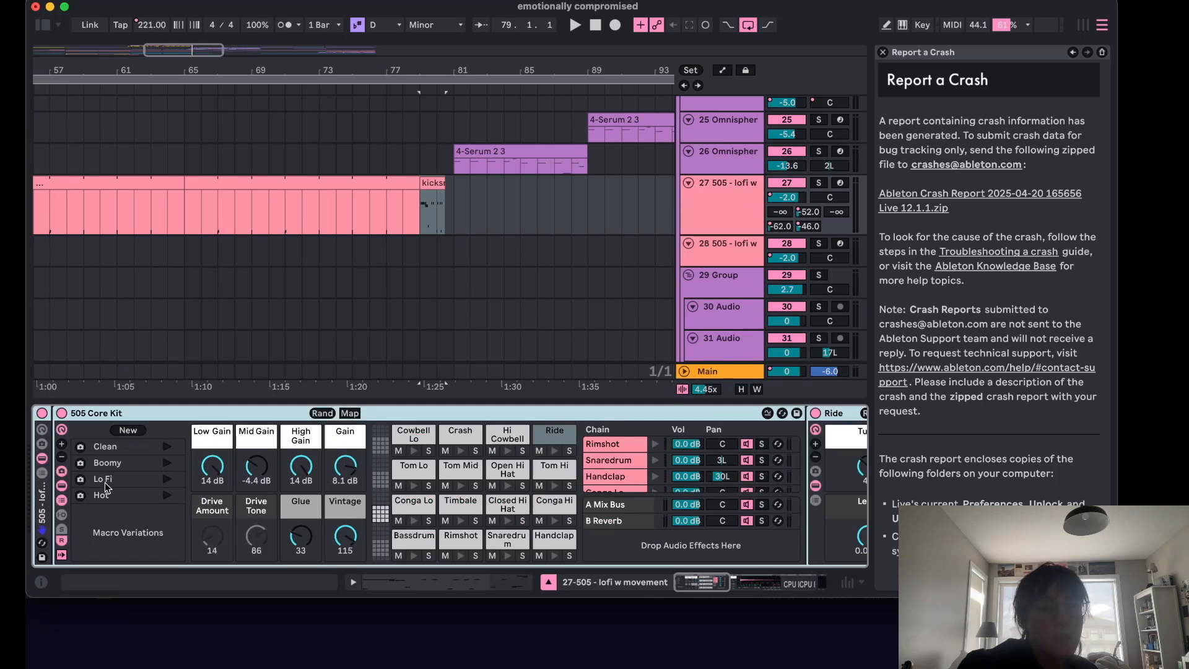
scroll(399, 470, right, 15)
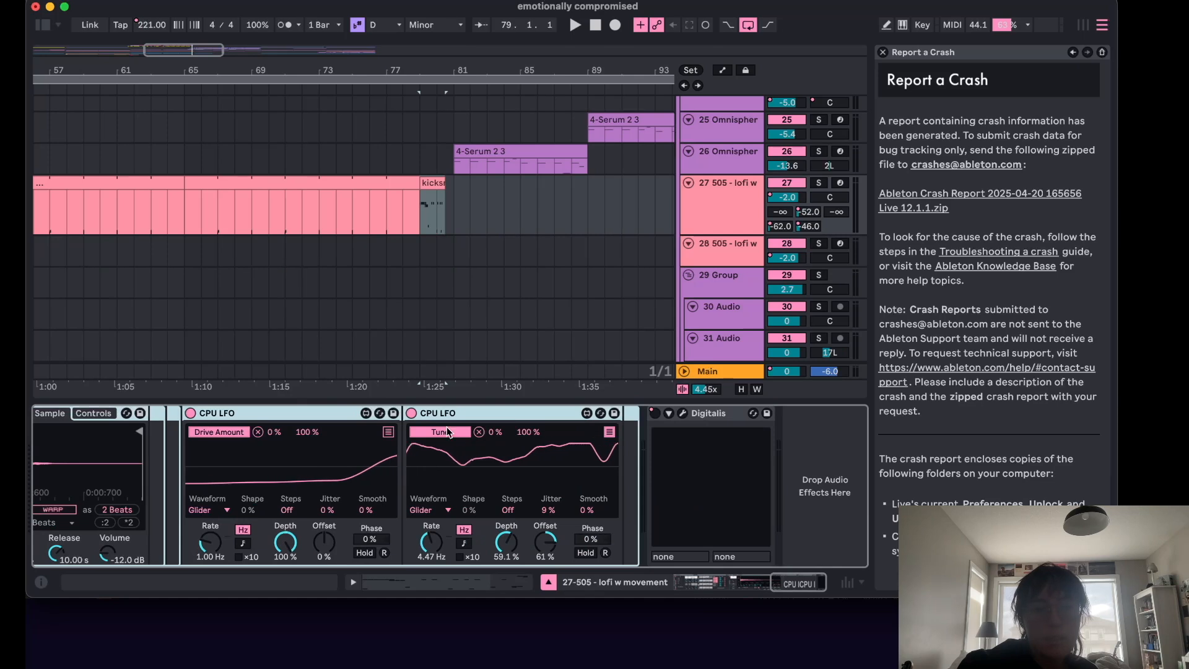
scroll(319, 475, left, 3)
scroll(319, 476, right, 3)
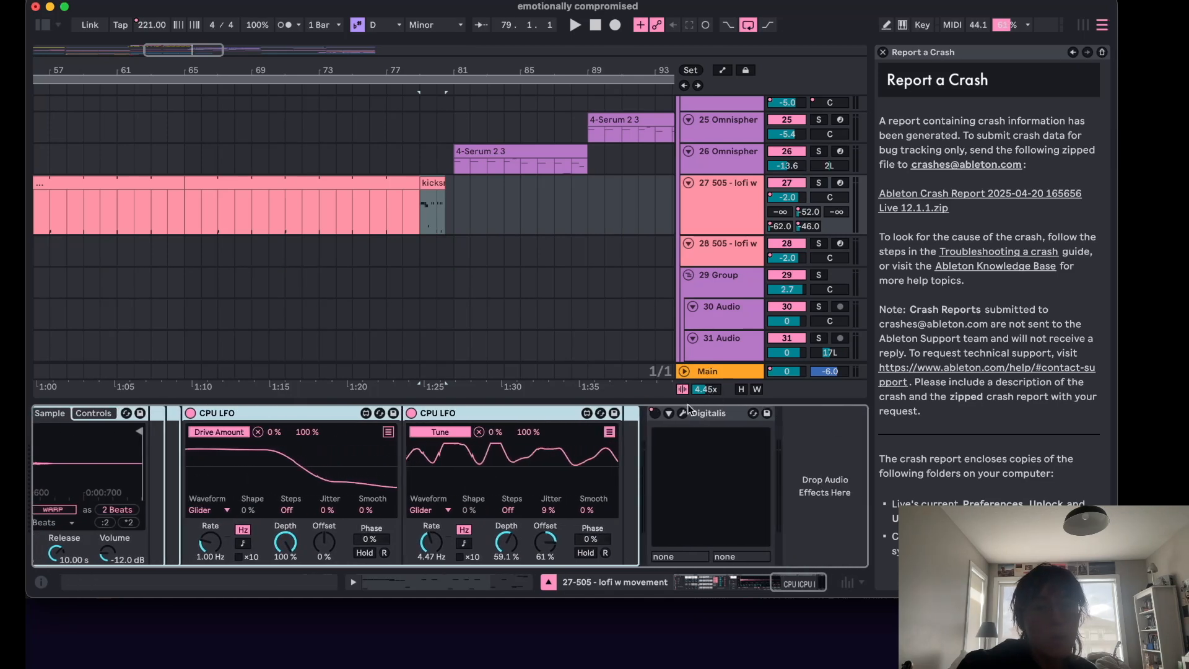
scroll(366, 270, left, 5)
scroll(367, 270, up, 2)
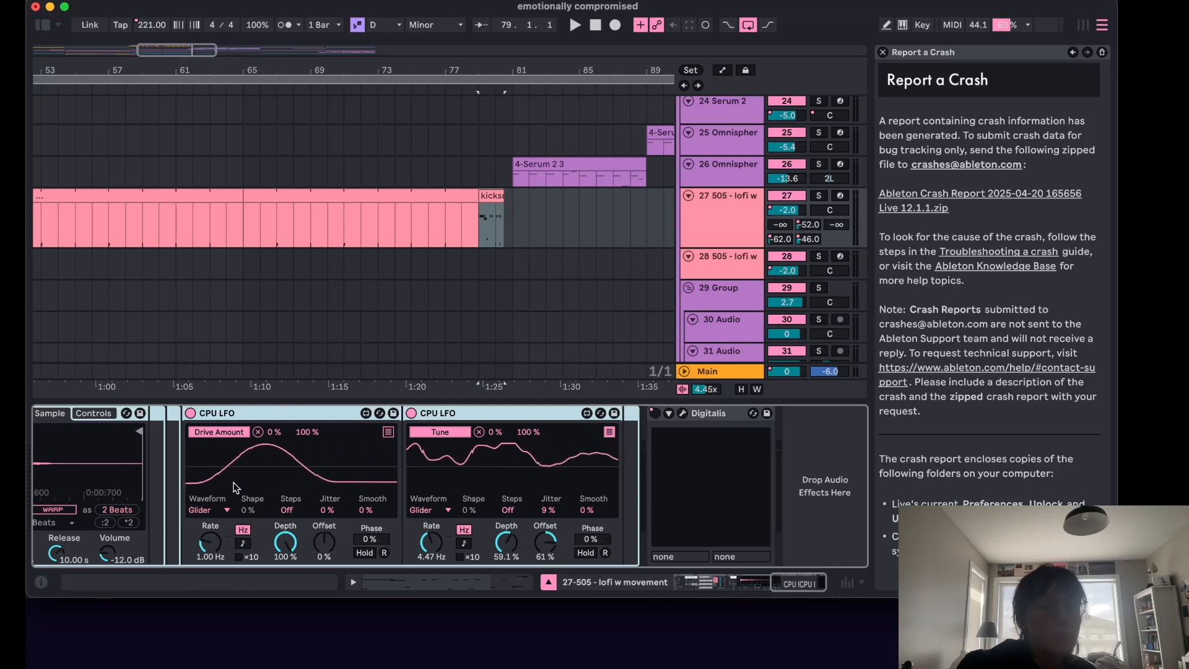
scroll(248, 485, left, 10)
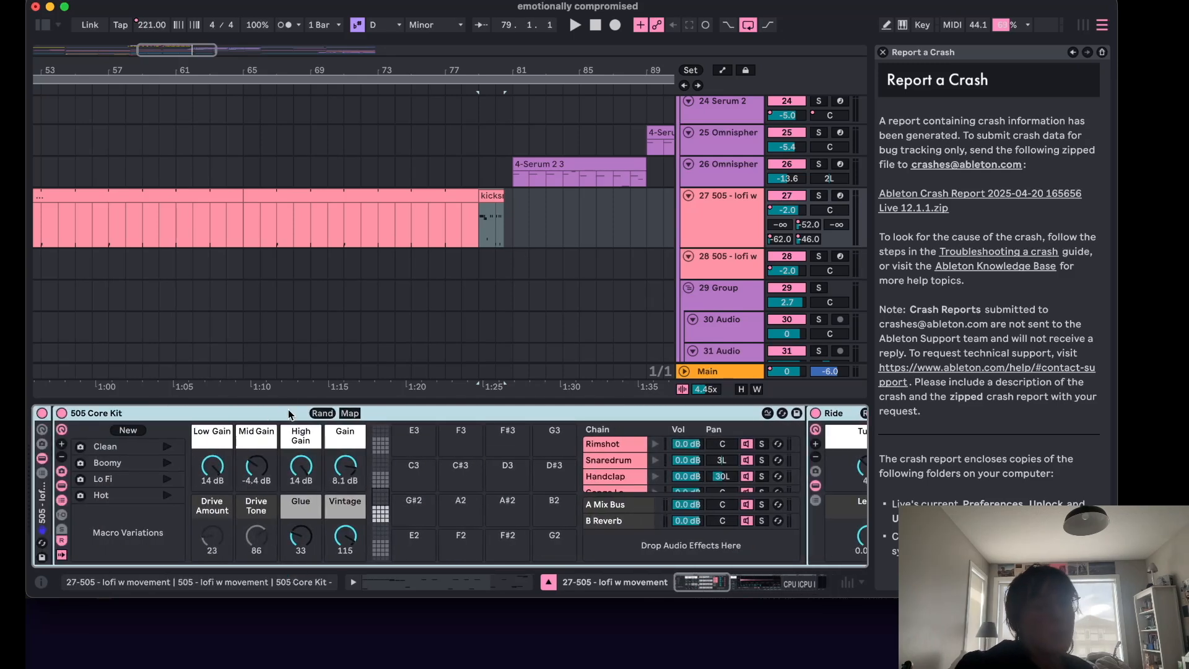
scroll(607, 462, down, 5)
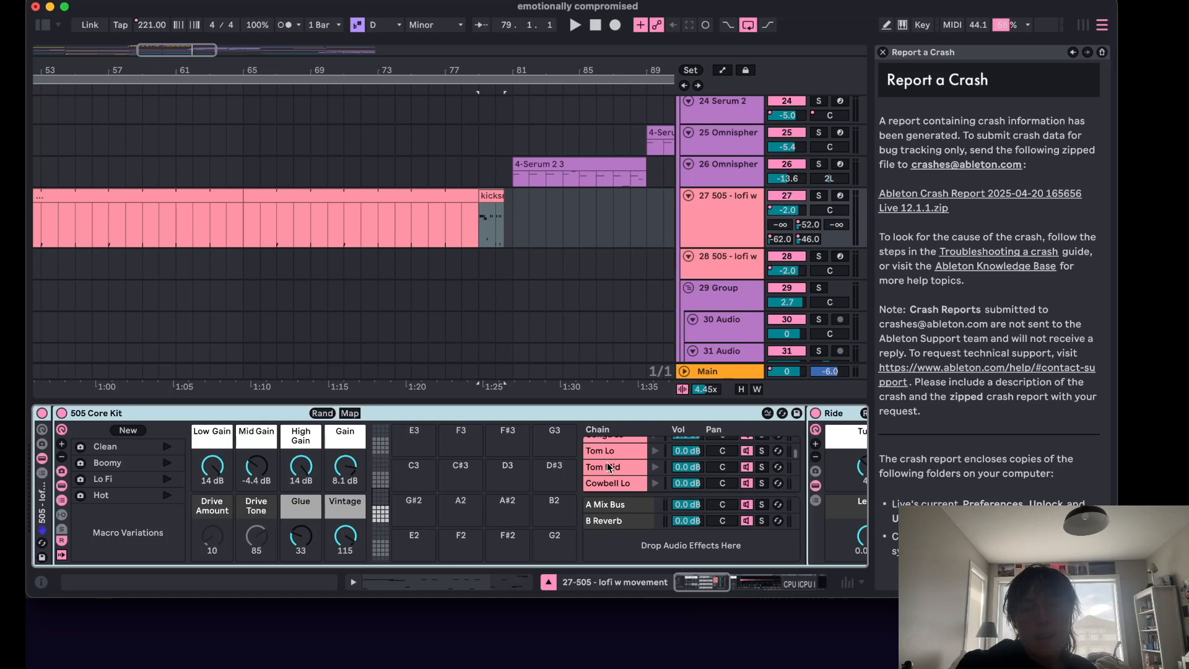
scroll(607, 462, down, 4)
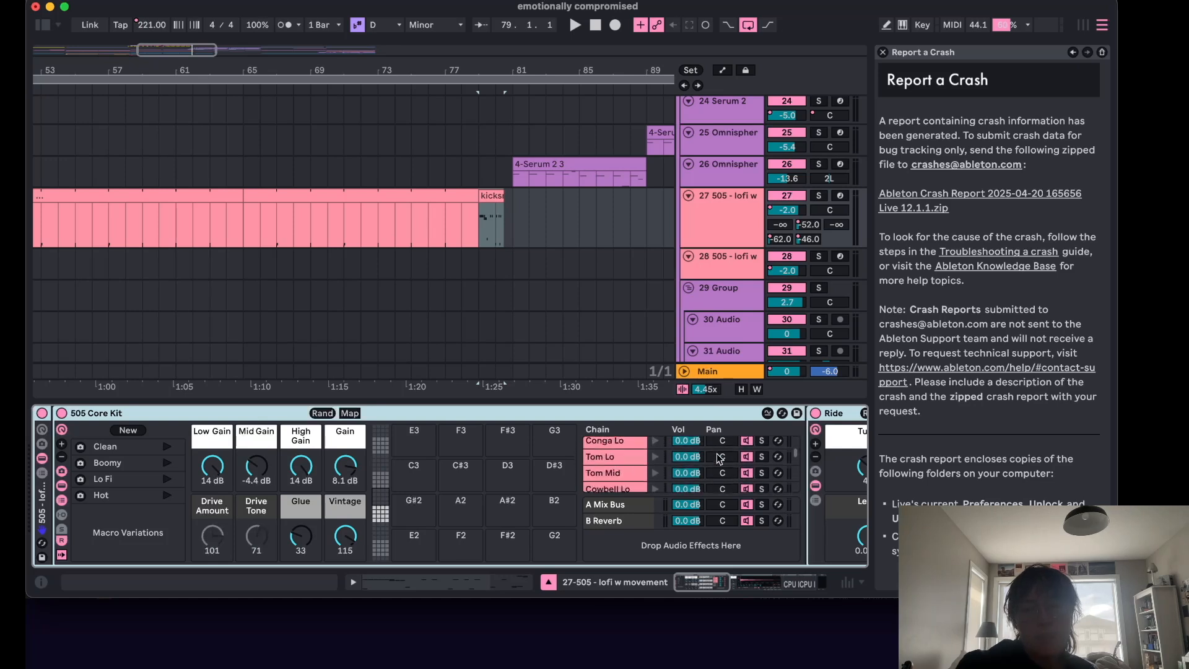
scroll(613, 466, up, 9)
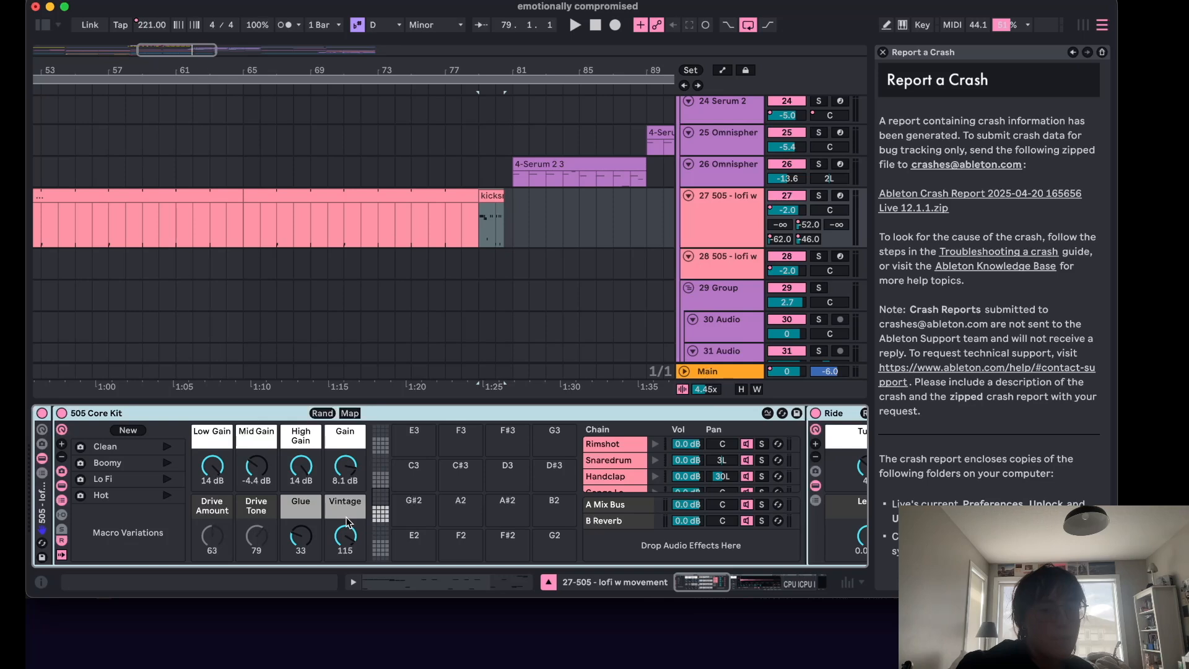
scroll(363, 522, right, 5)
scroll(362, 518, down, 12)
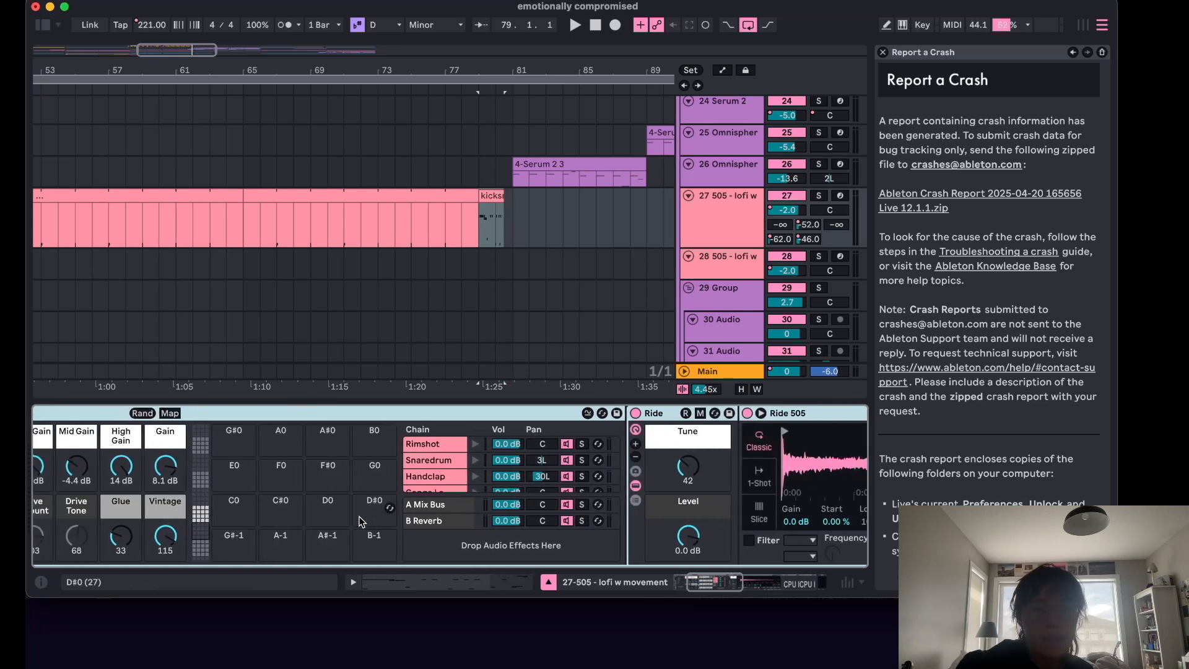
scroll(364, 515, left, 4)
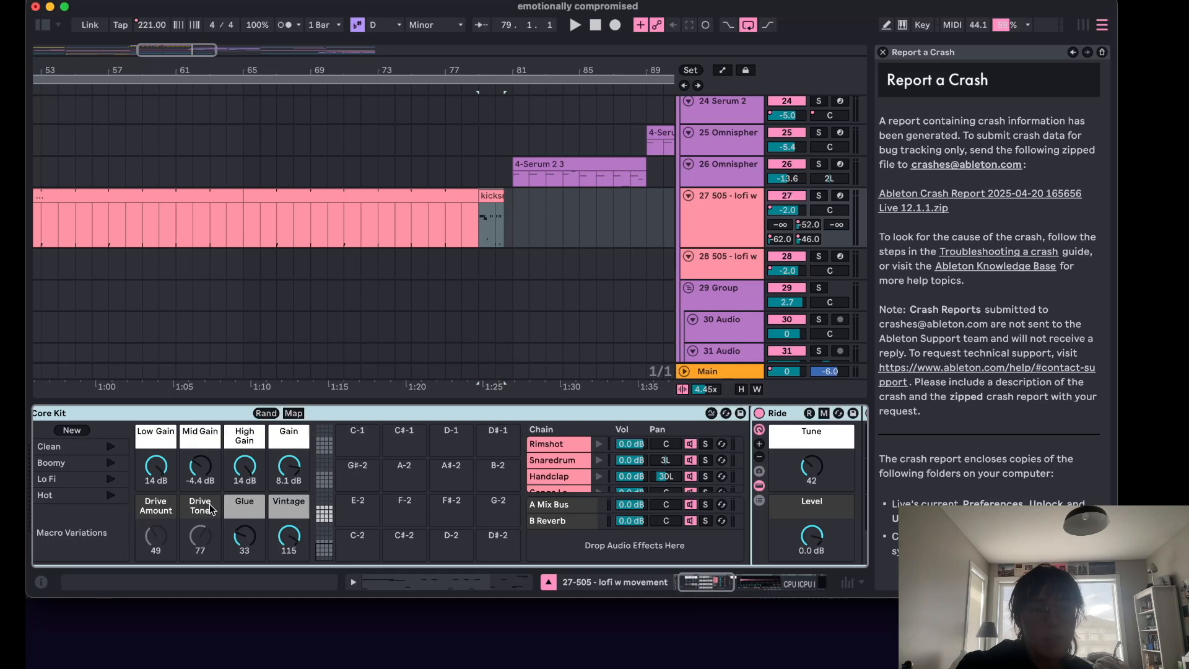
click(548, 581)
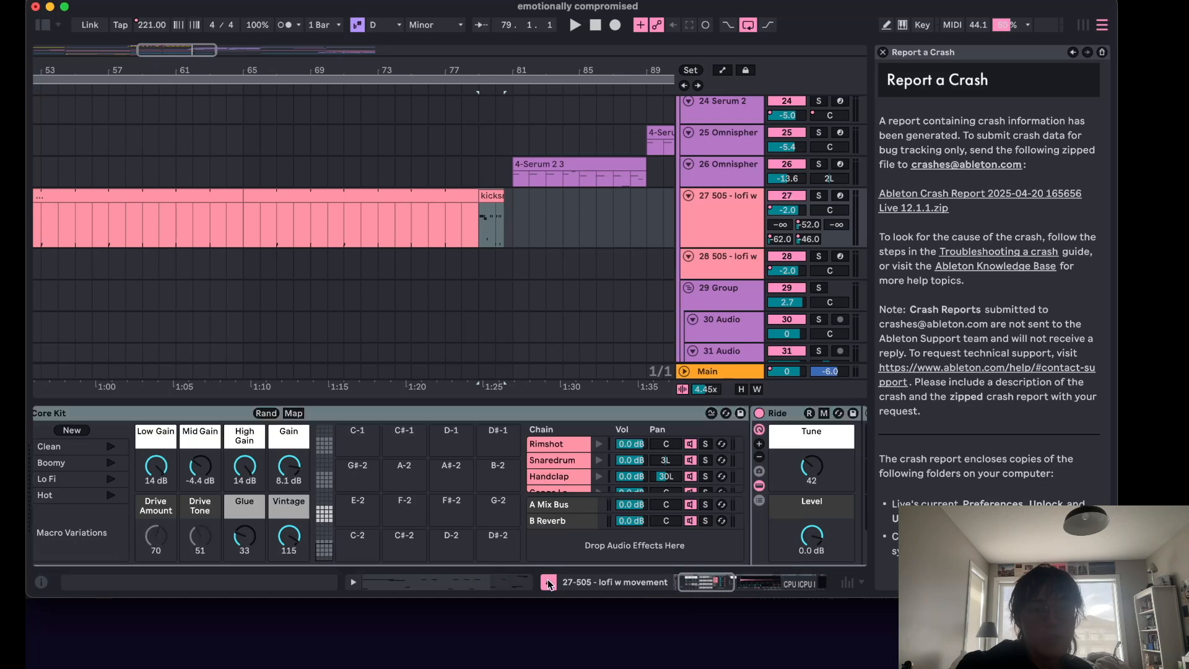
Play the song from bar 79.
scroll(501, 277, up, 3)
scroll(501, 277, right, 3)
click(467, 289)
click(400, 240)
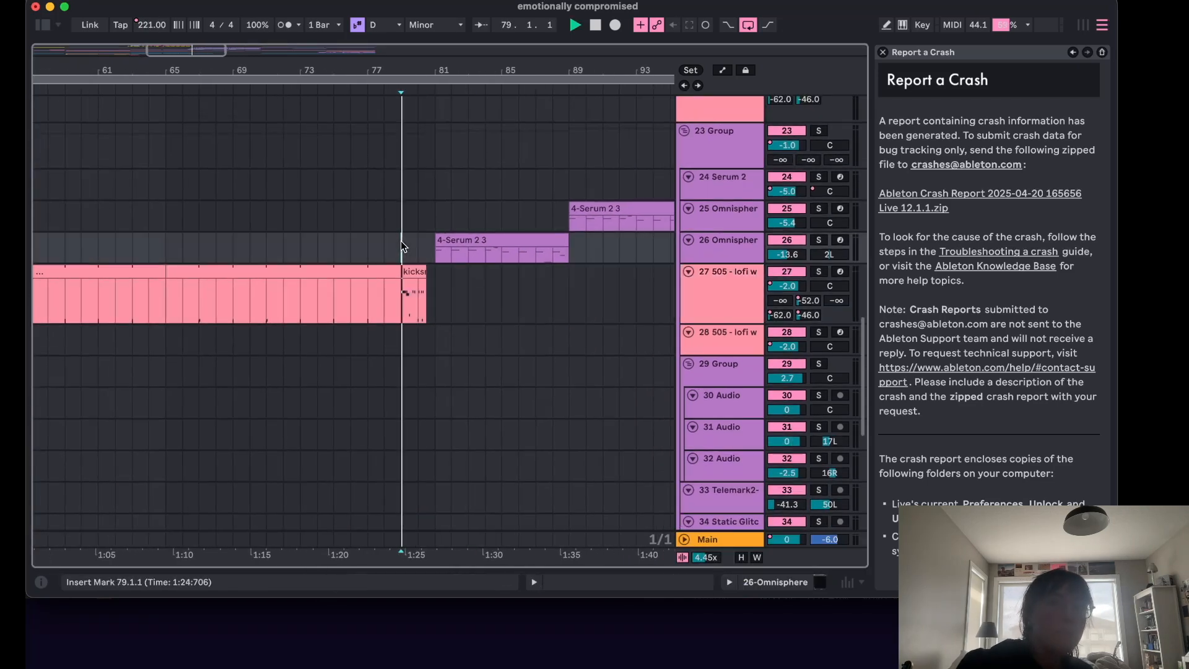
key(space)
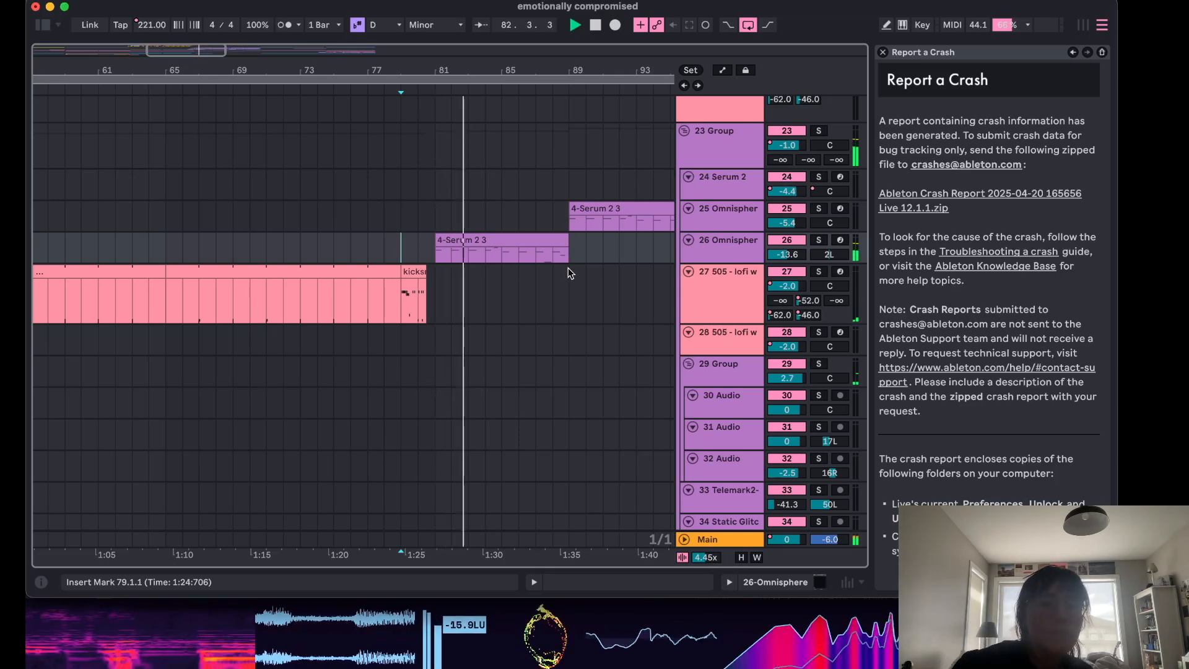
Stop playback and scroll up to examine the upper tracks' clips around bars 77 to 97.
scroll(534, 272, up, 2)
scroll(534, 272, right, 1)
key(space)
scroll(537, 293, up, 10)
scroll(538, 293, right, 2)
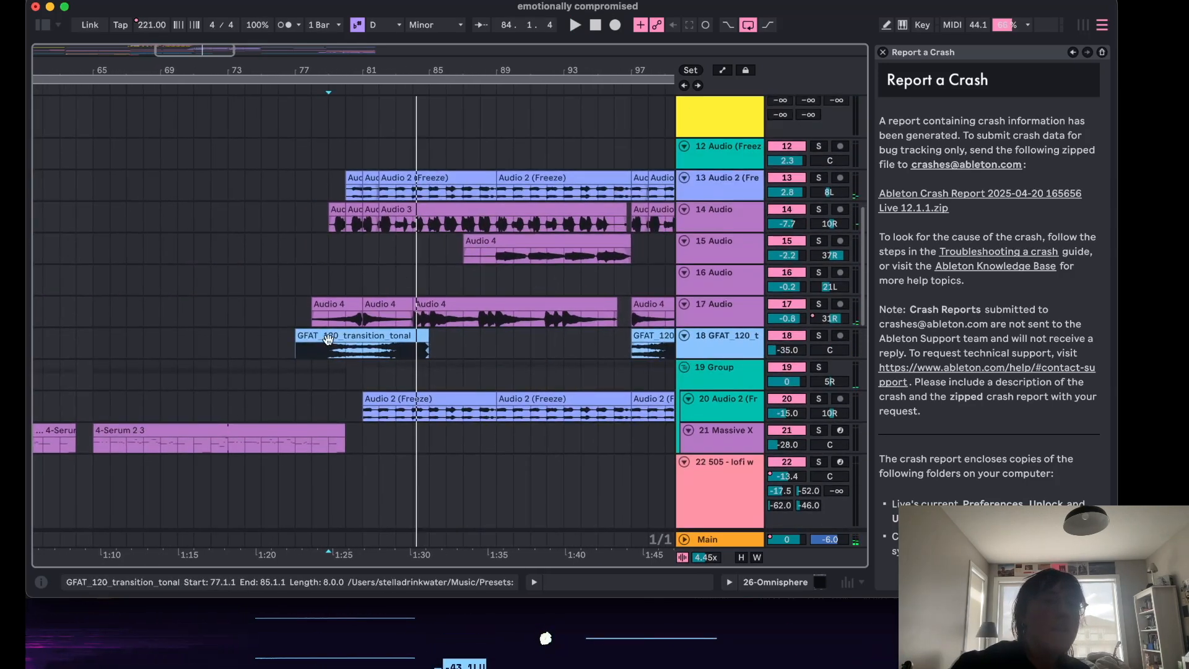
Scroll across the arrangement and examine the upper tracks' clips around bars 81 to 101.
scroll(385, 341, up, 1)
scroll(384, 341, right, 1)
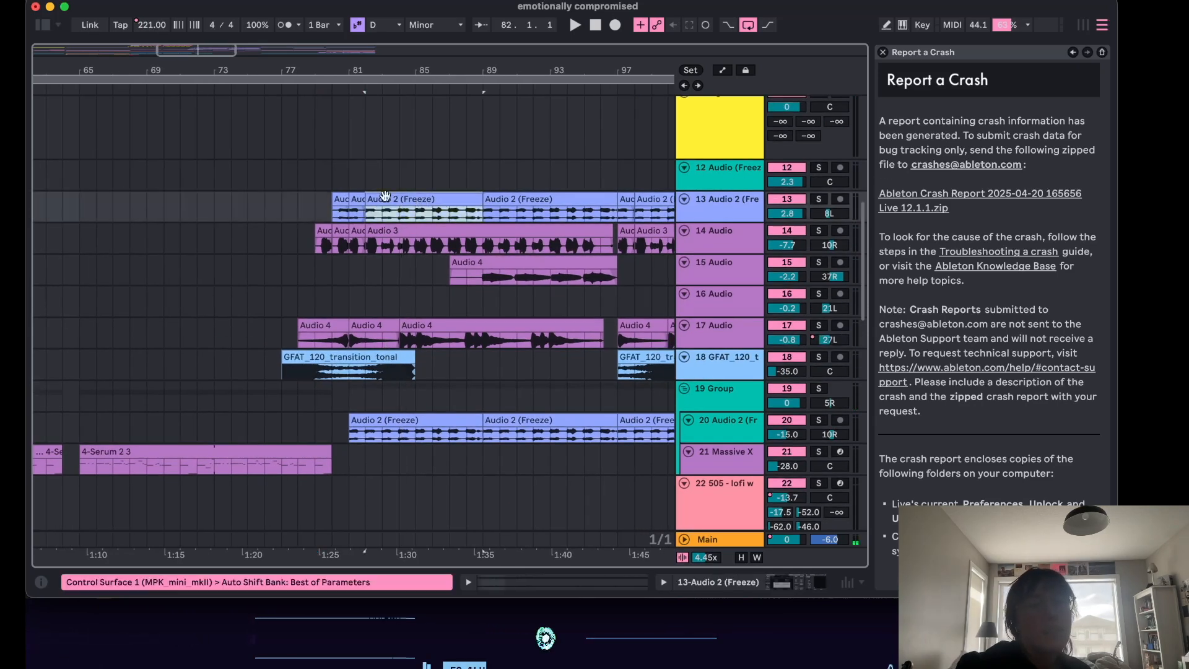
click(367, 184)
scroll(507, 233, down, 3)
scroll(507, 233, right, 2)
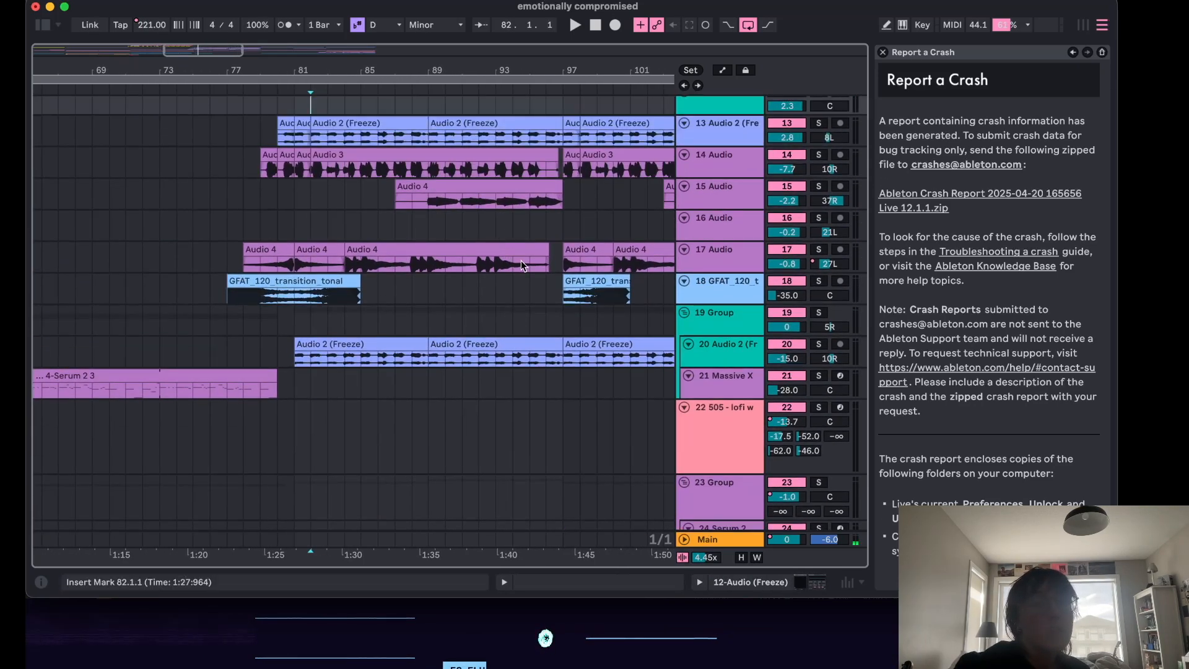
scroll(534, 292, down, 1)
scroll(534, 292, up, 1)
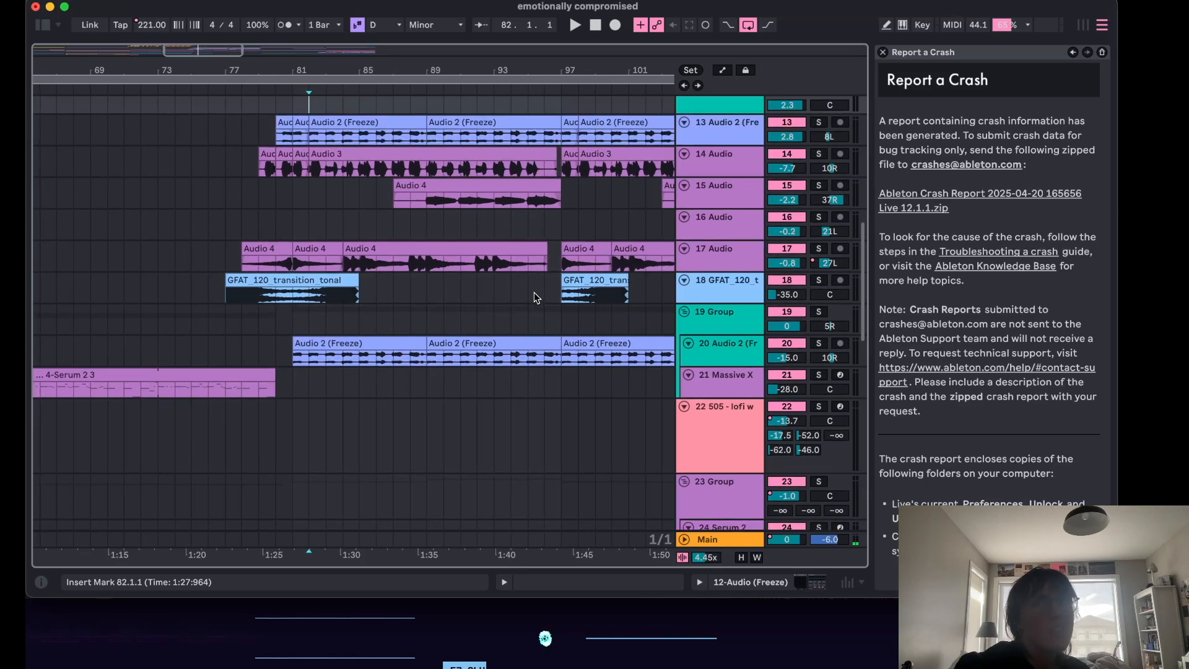
scroll(543, 351, down, 1)
scroll(545, 354, up, 1)
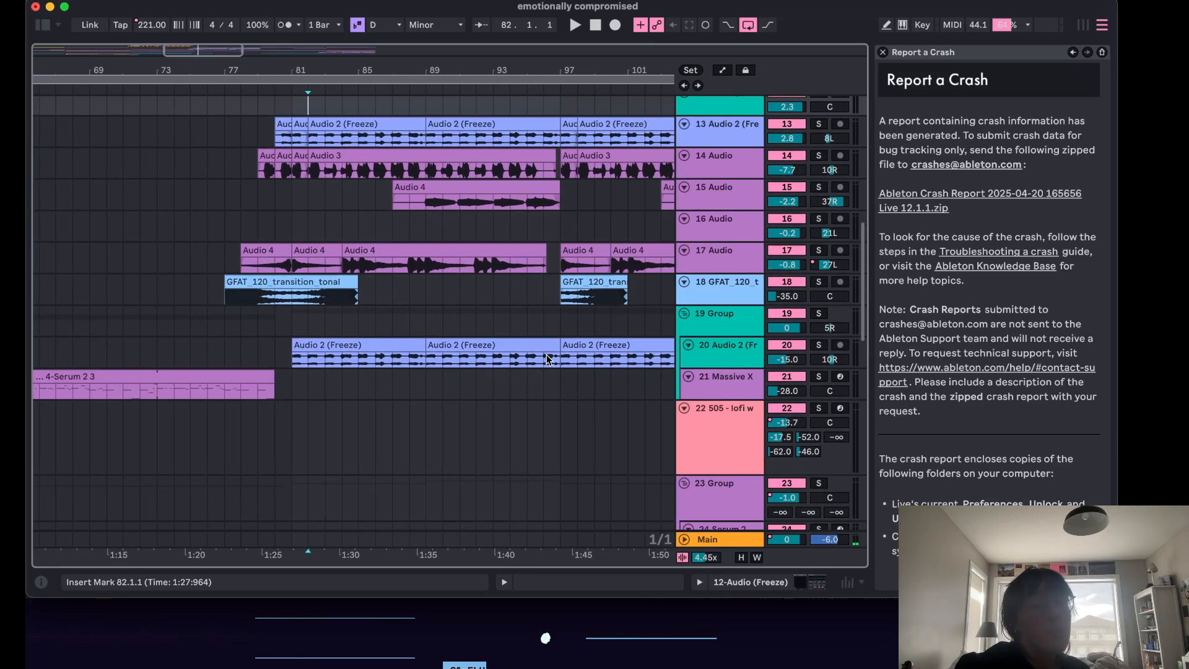
Open the Main track's device chain and open the kHs Pitch Shifter's interface.
click(684, 541)
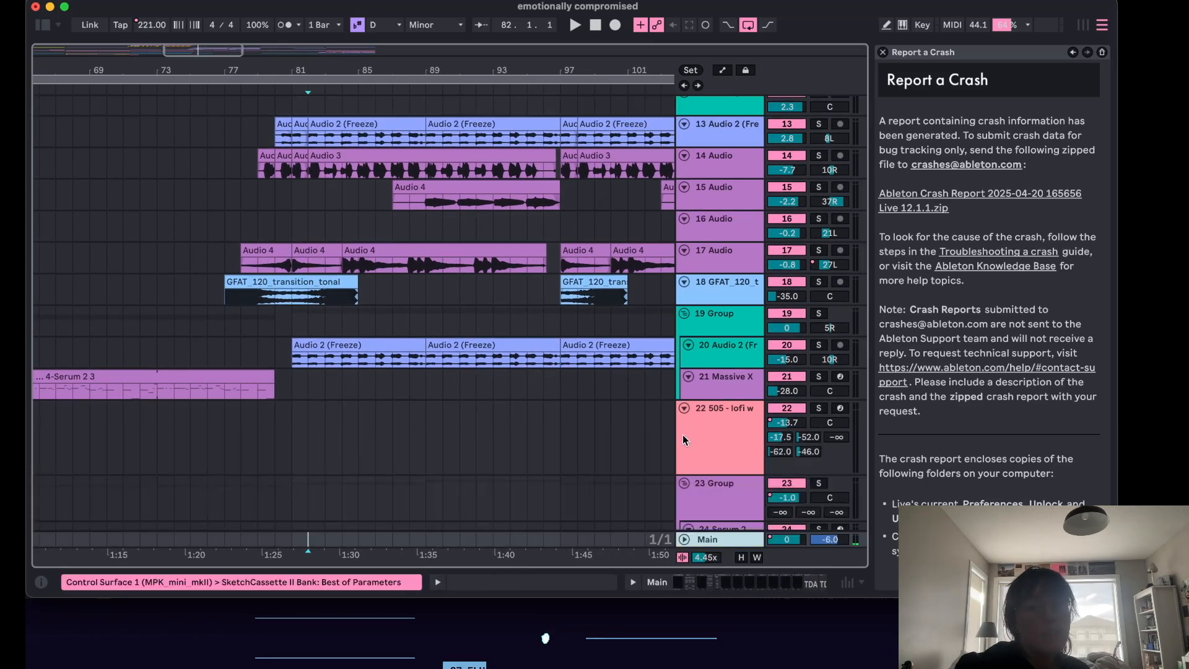
scroll(699, 514, down, 1)
double_click(708, 542)
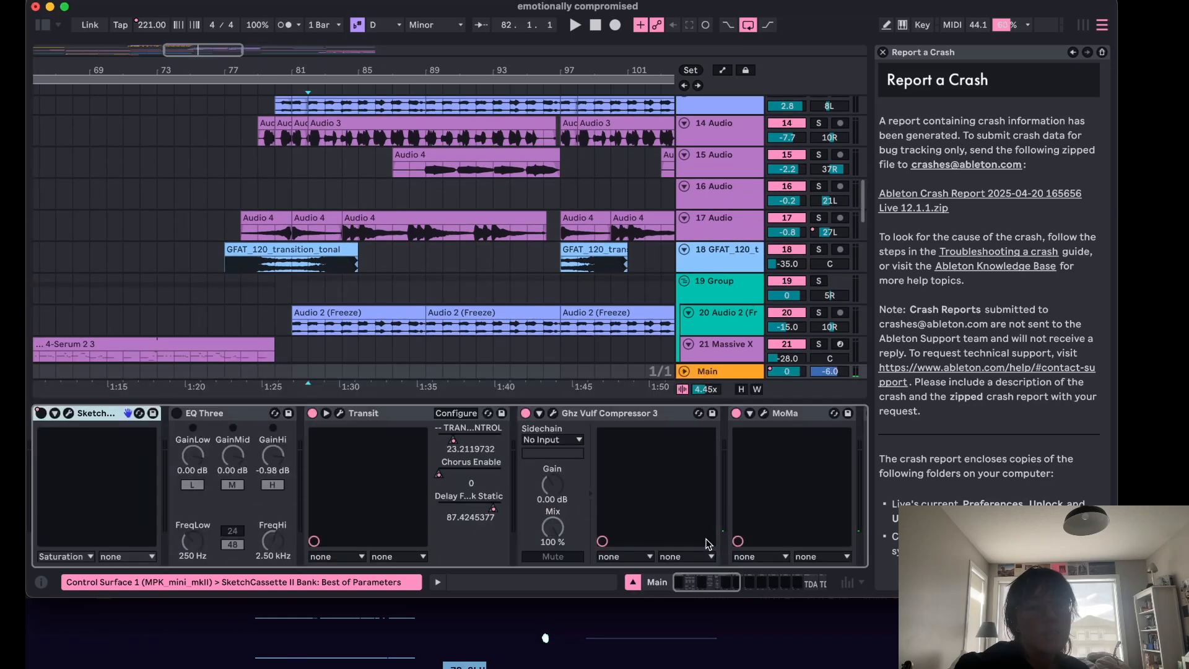
scroll(641, 489, right, 5)
scroll(643, 492, right, 5)
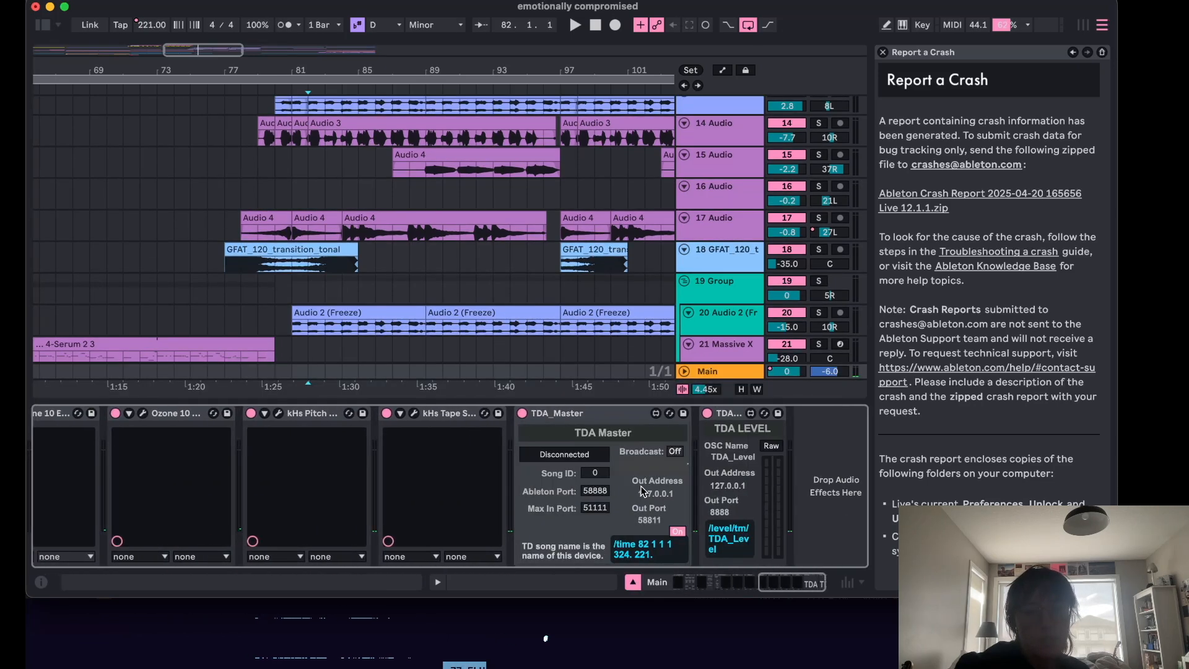
click(293, 416)
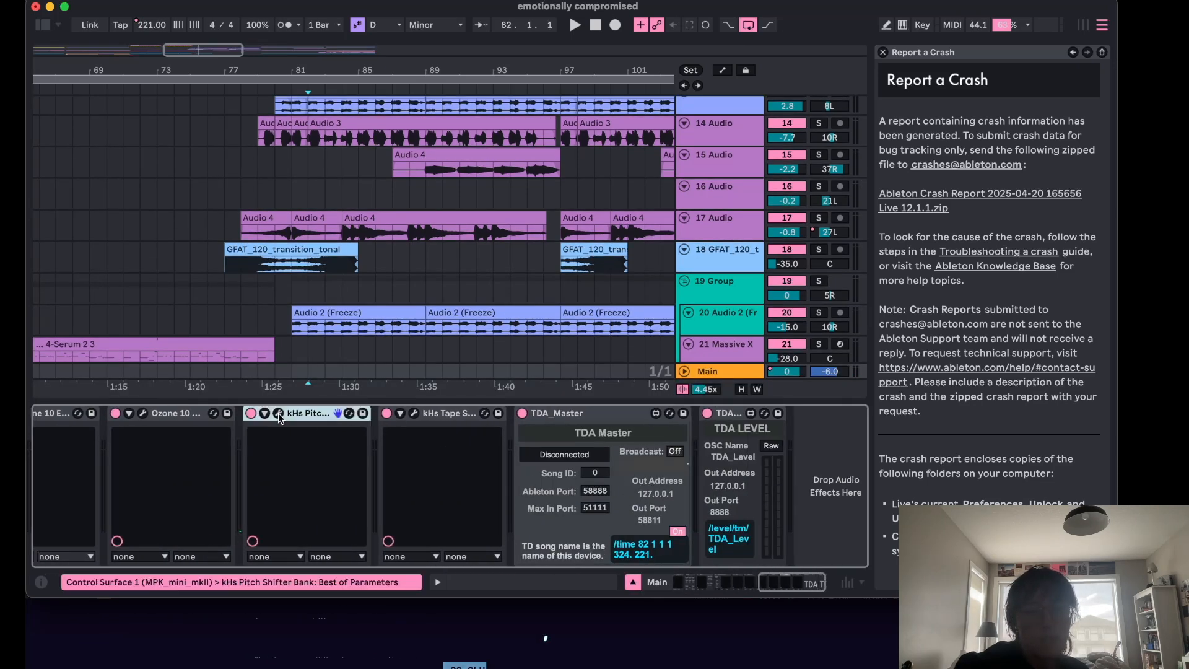
click(278, 414)
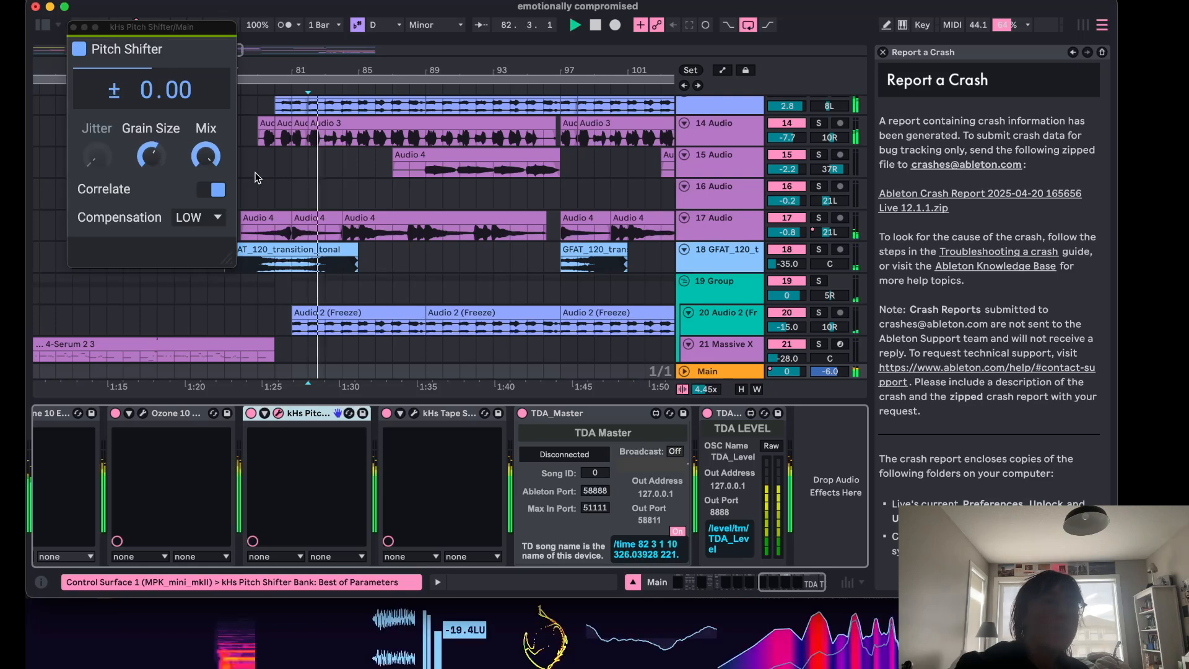
Show the Main track's automation for the kHs Pitch Shifter's Pitch parameter and inspect its envelope.
scroll(374, 182, down, 1)
scroll(374, 181, down, 10)
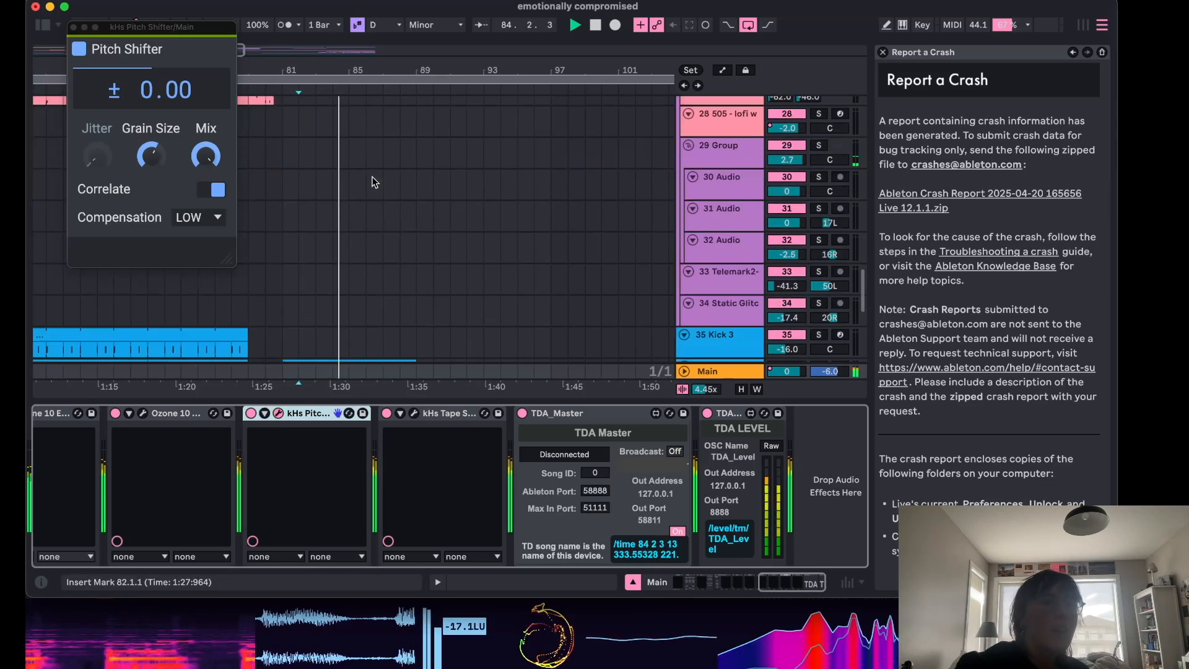
key(a)
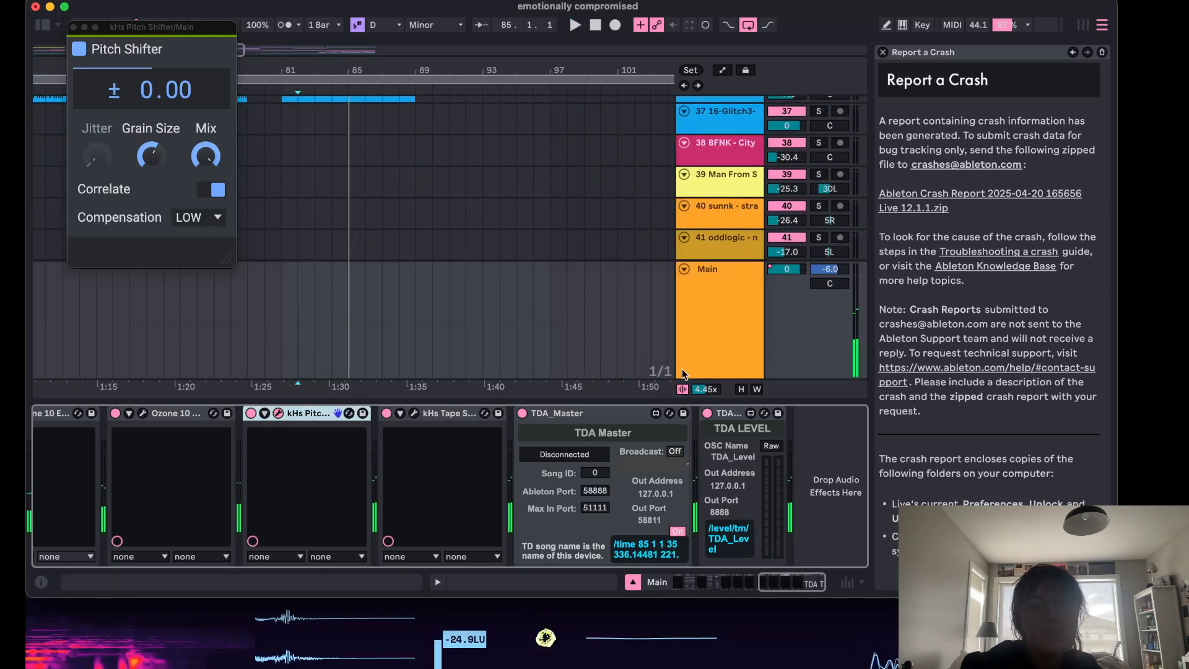
click(720, 285)
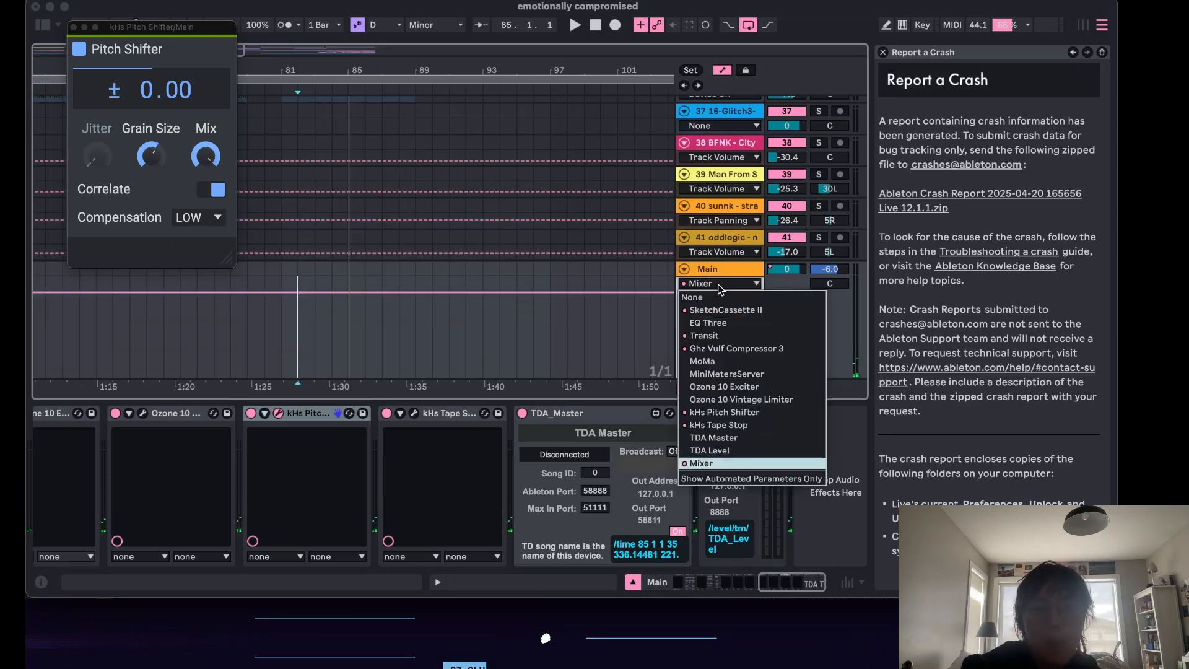
click(725, 411)
scroll(557, 325, up, 10)
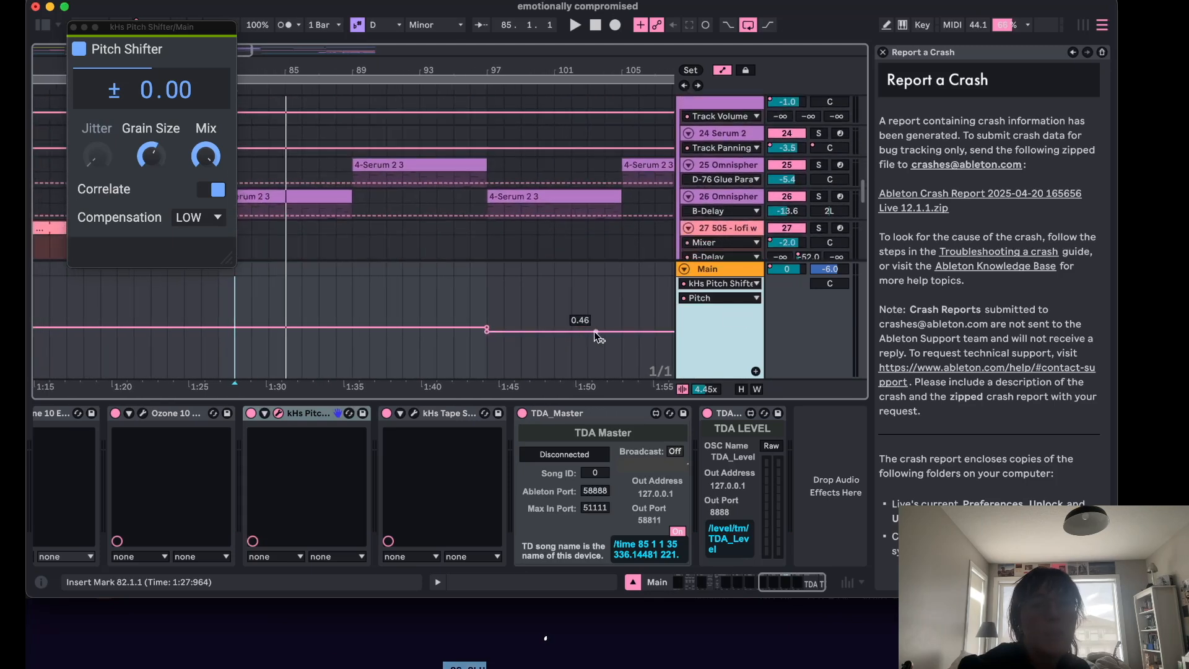
click(523, 321)
click(217, 354)
Play the song from bar 81 and hide the automation lanes.
key(space)
click(72, 27)
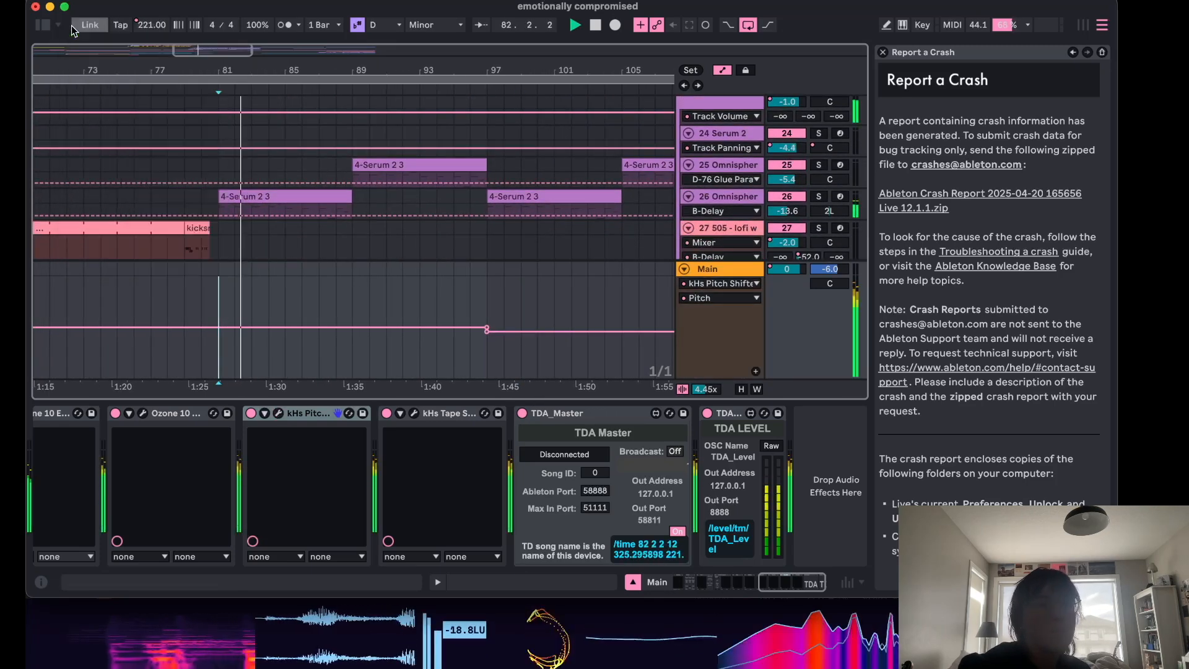
key(a)
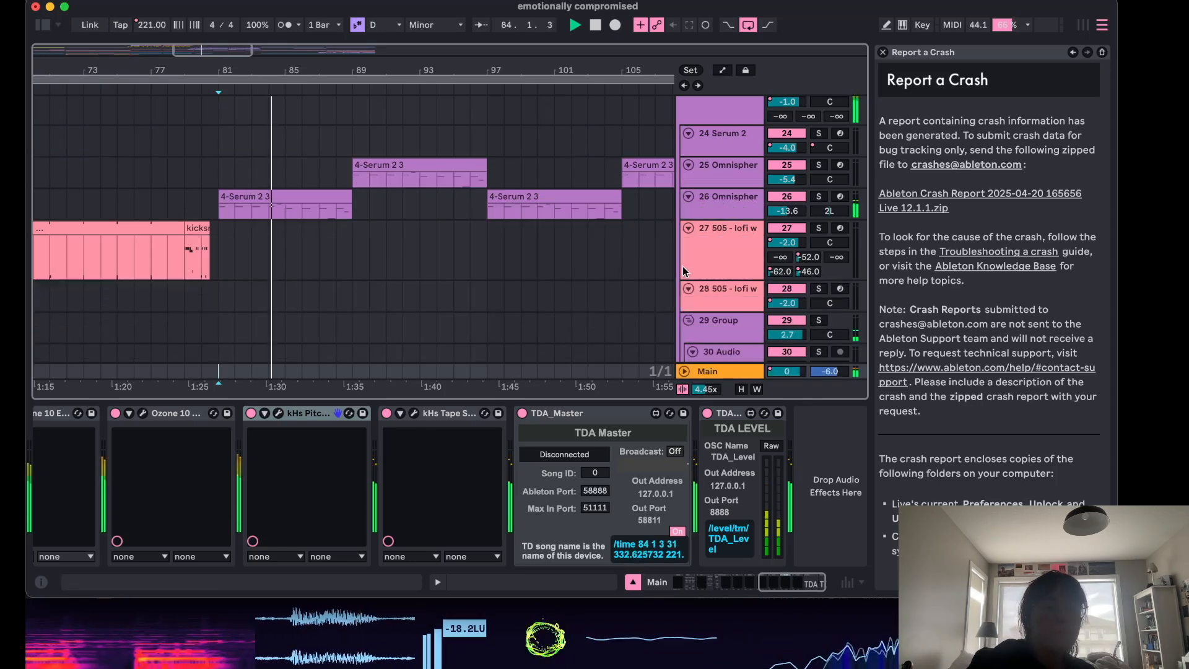
Close the crash report panel and hide the device view while scrolling through the arrangement's tracks.
click(883, 52)
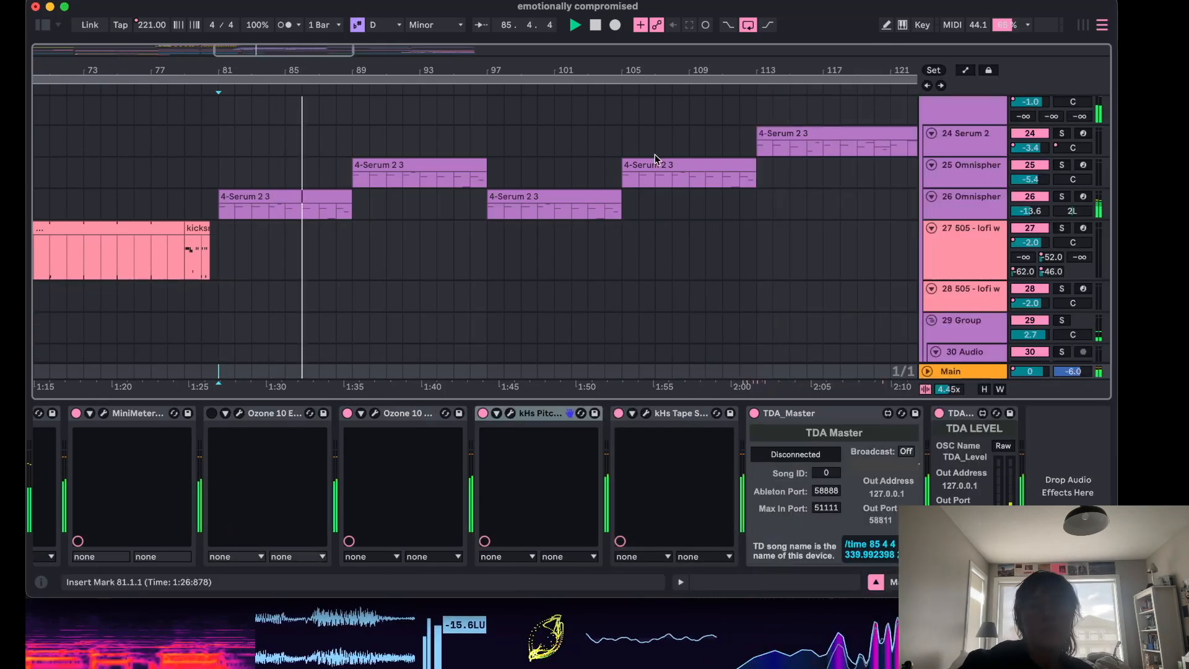
scroll(538, 218, up, 8)
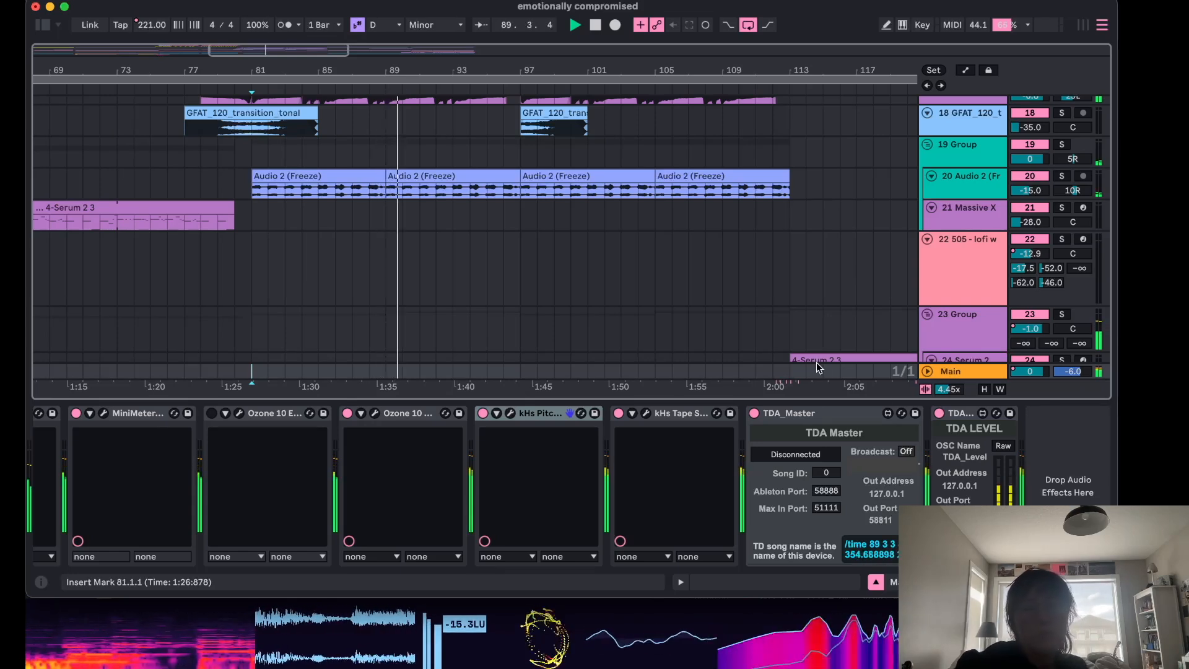
key(super+alt+l)
scroll(768, 365, up, 2)
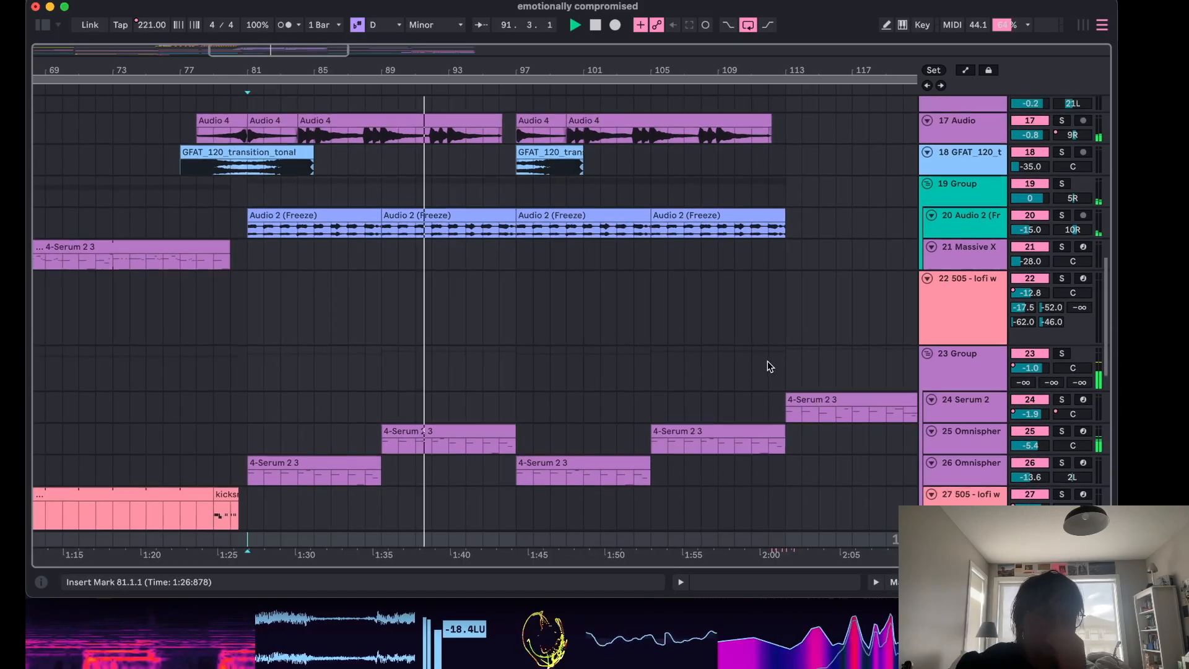
scroll(768, 366, up, 3)
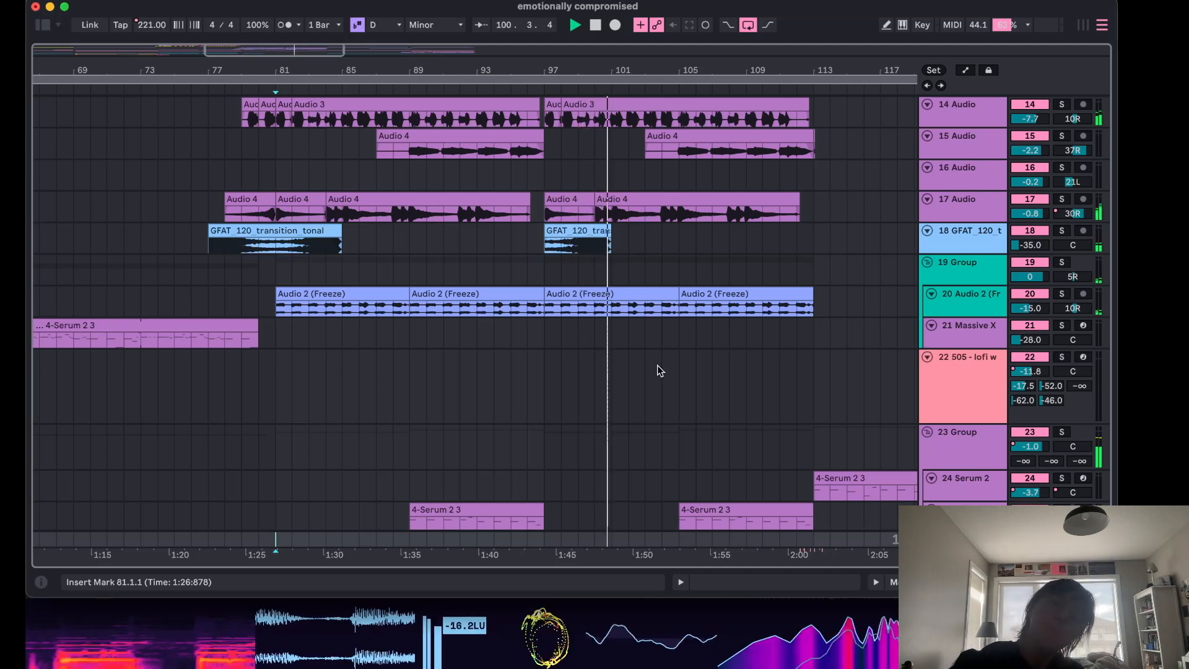
scroll(685, 370, down, 5)
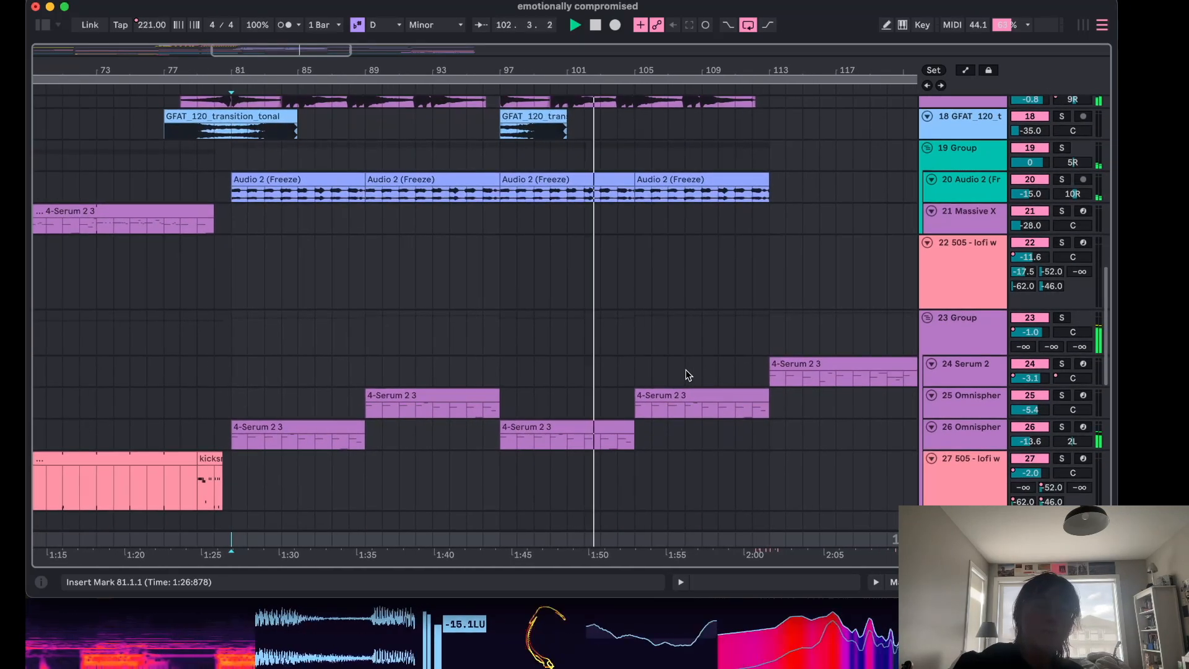
scroll(686, 369, down, 1)
Open the plugin windows of both Omnisphere tracks to check their Trilian presets, closing each afterward.
click(964, 379)
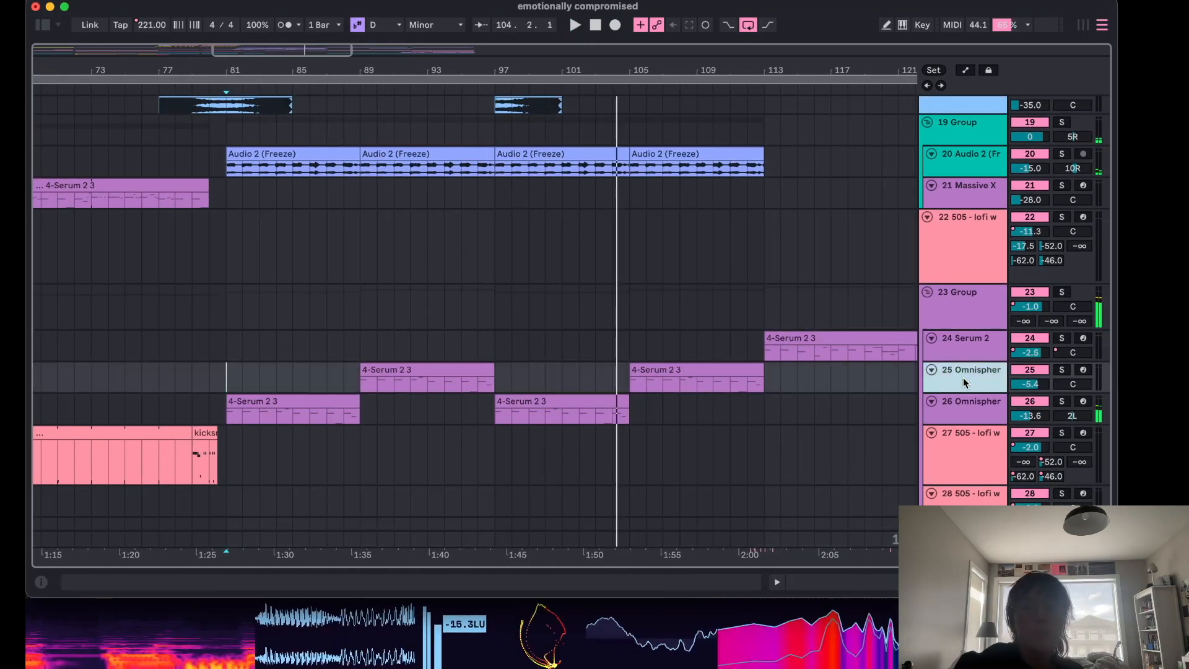
double_click(964, 379)
key(super+alt+l)
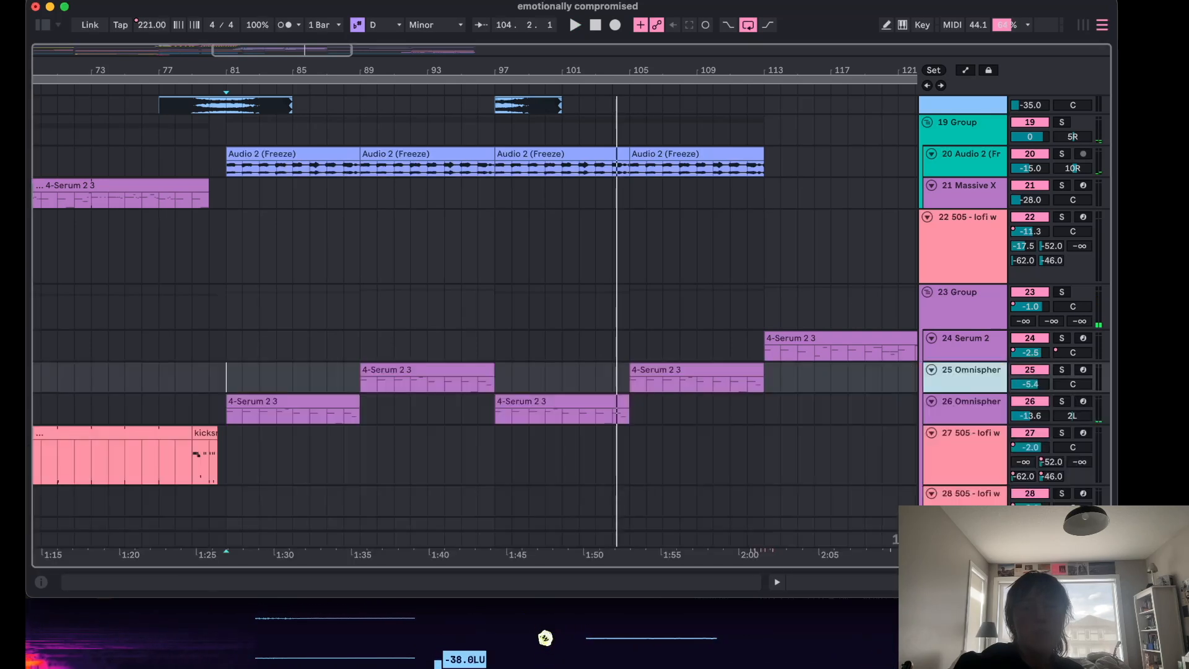
click(972, 409)
double_click(973, 408)
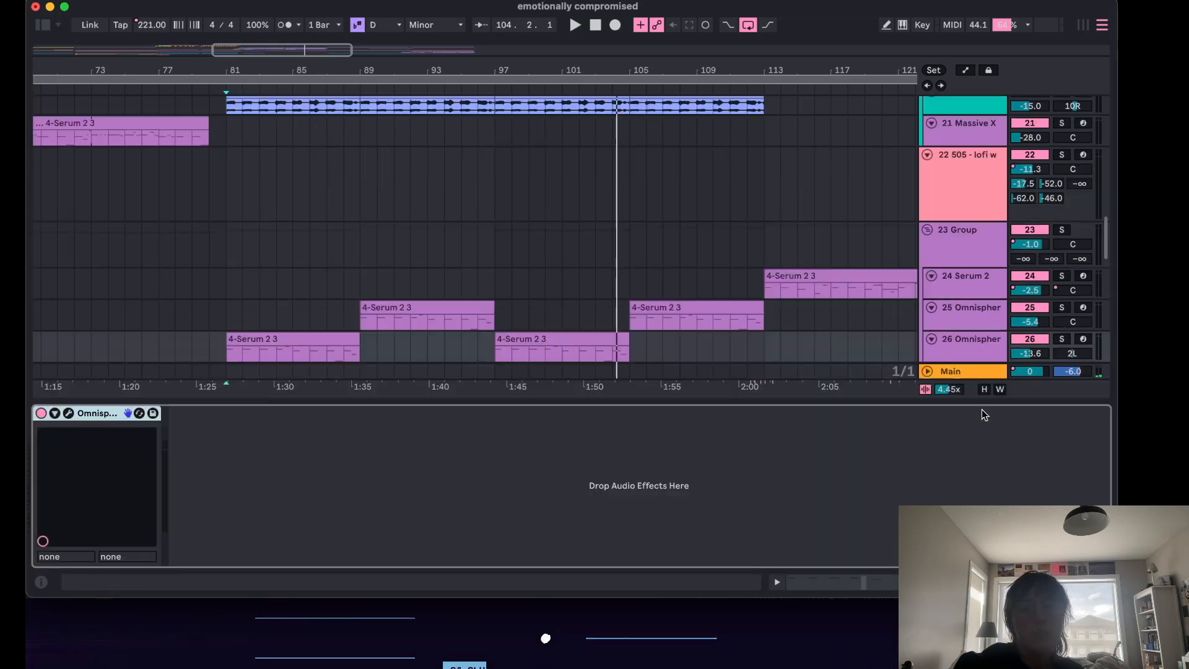
click(69, 414)
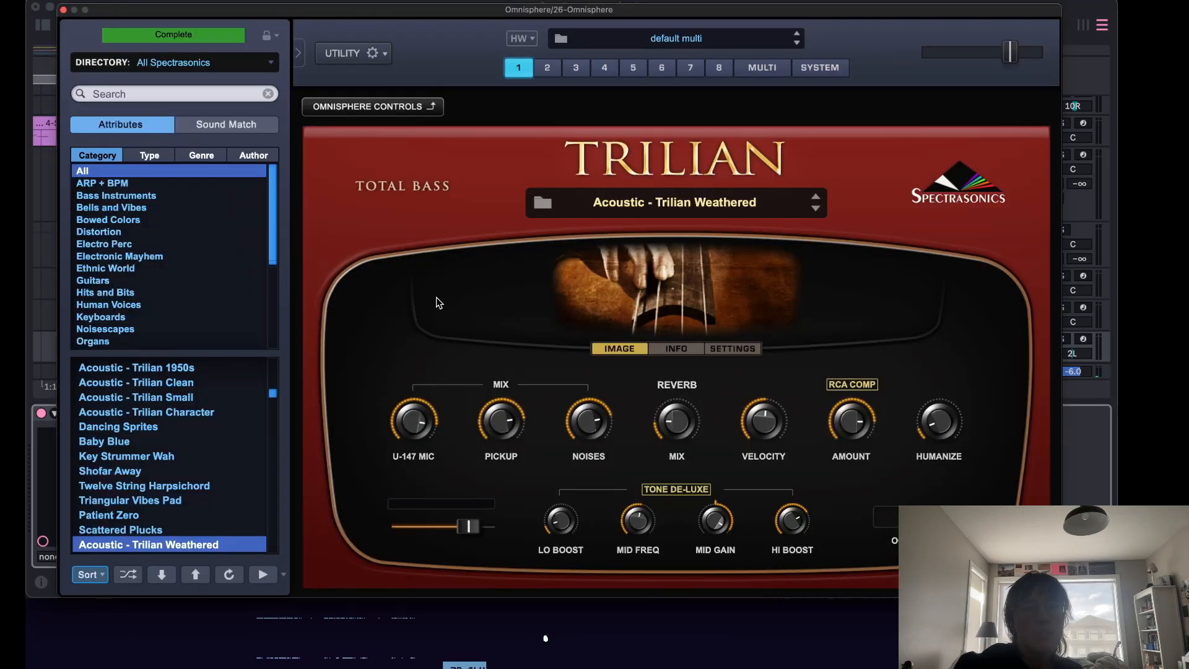
click(64, 10)
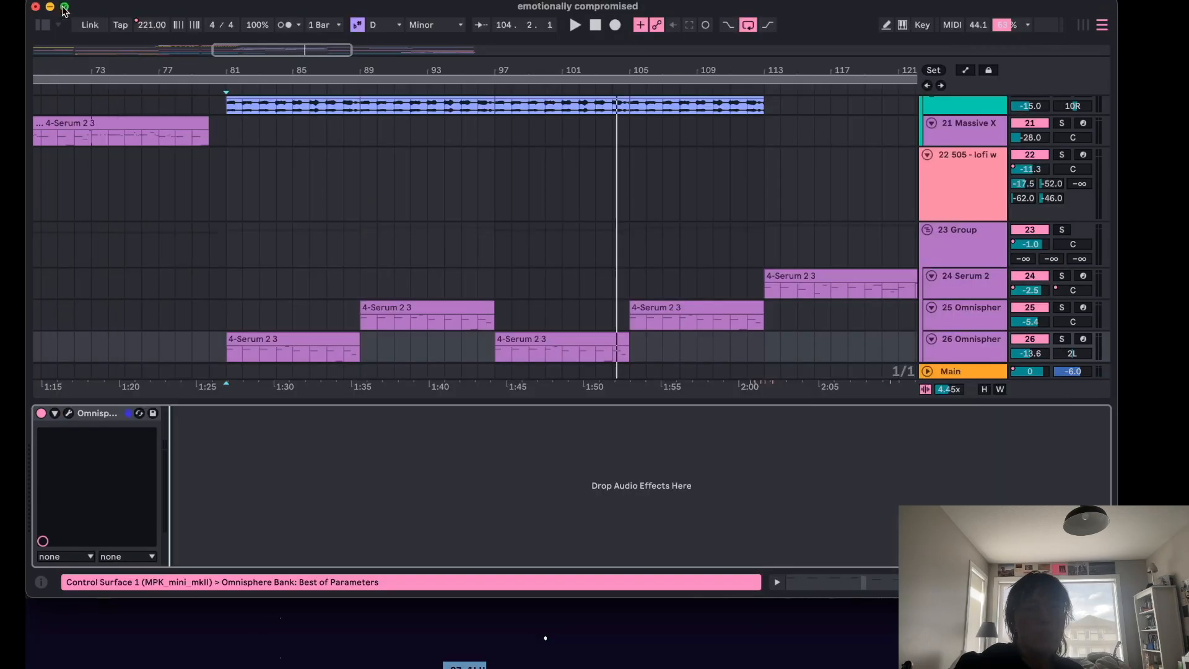
click(952, 327)
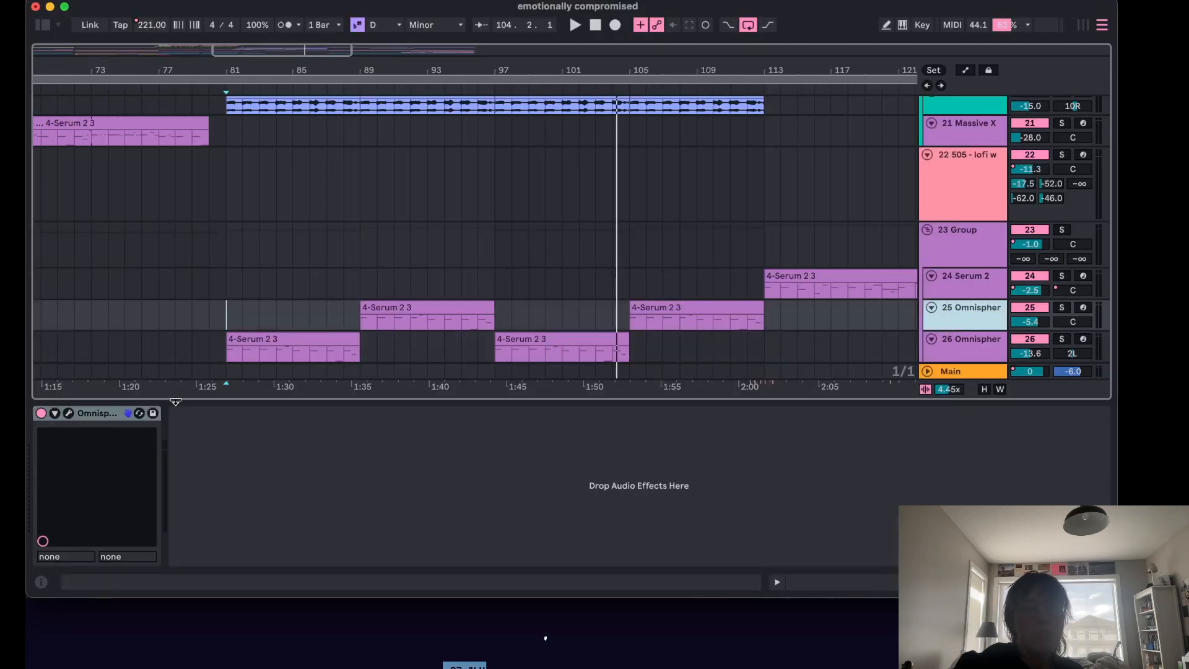
click(70, 412)
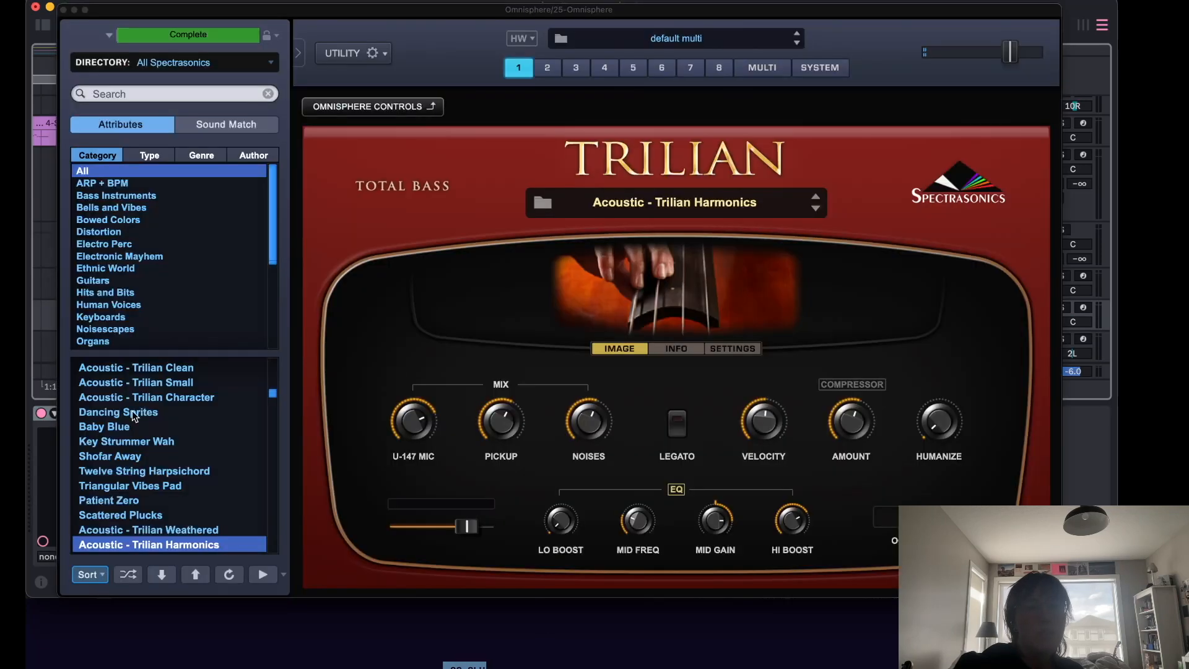
click(64, 10)
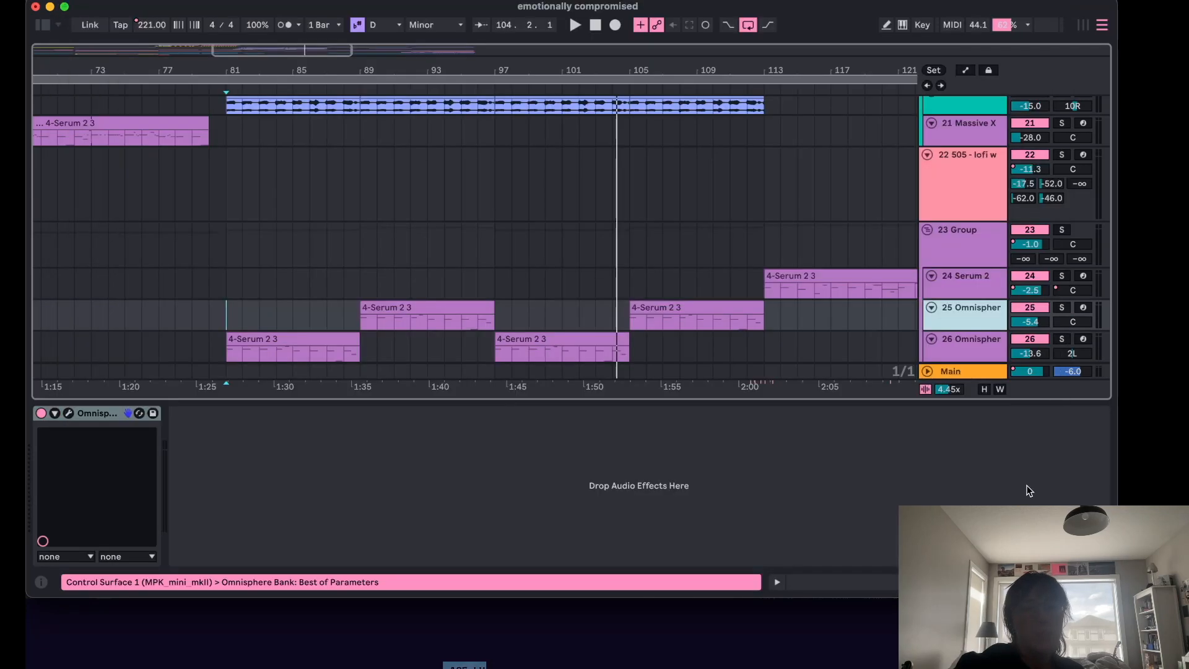
Hide the device view, solo the 20 Audio 2 (Freeze) track and play it from bar 81.
key(super+alt+l)
scroll(737, 315, up, 10)
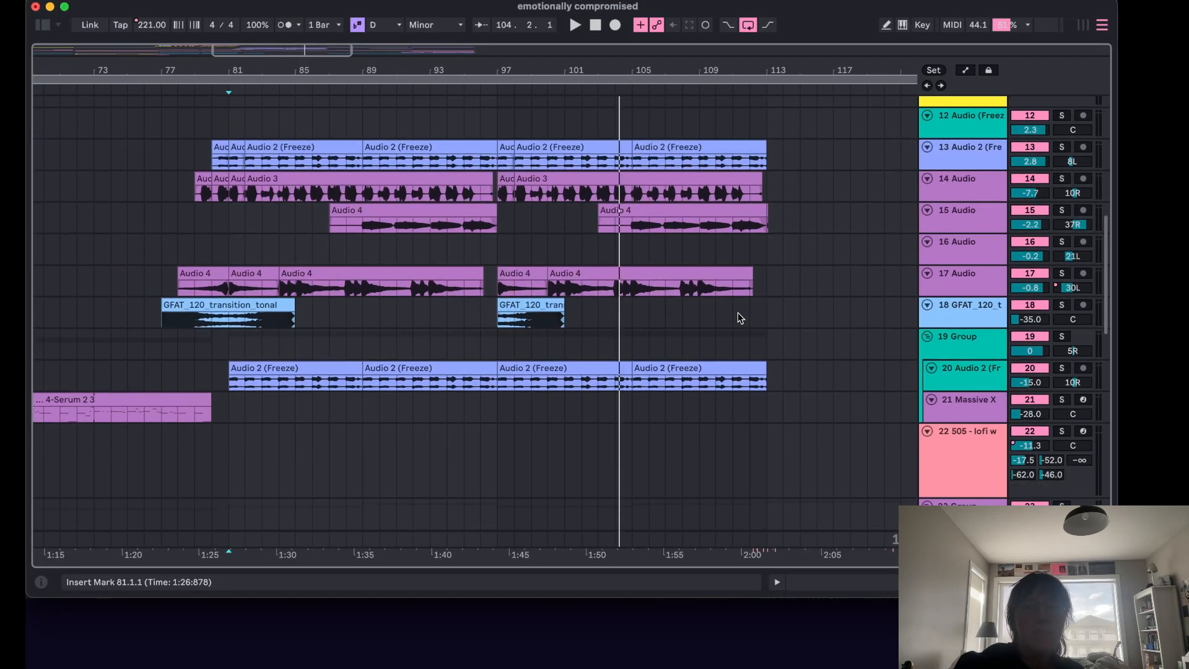
click(495, 348)
click(1060, 369)
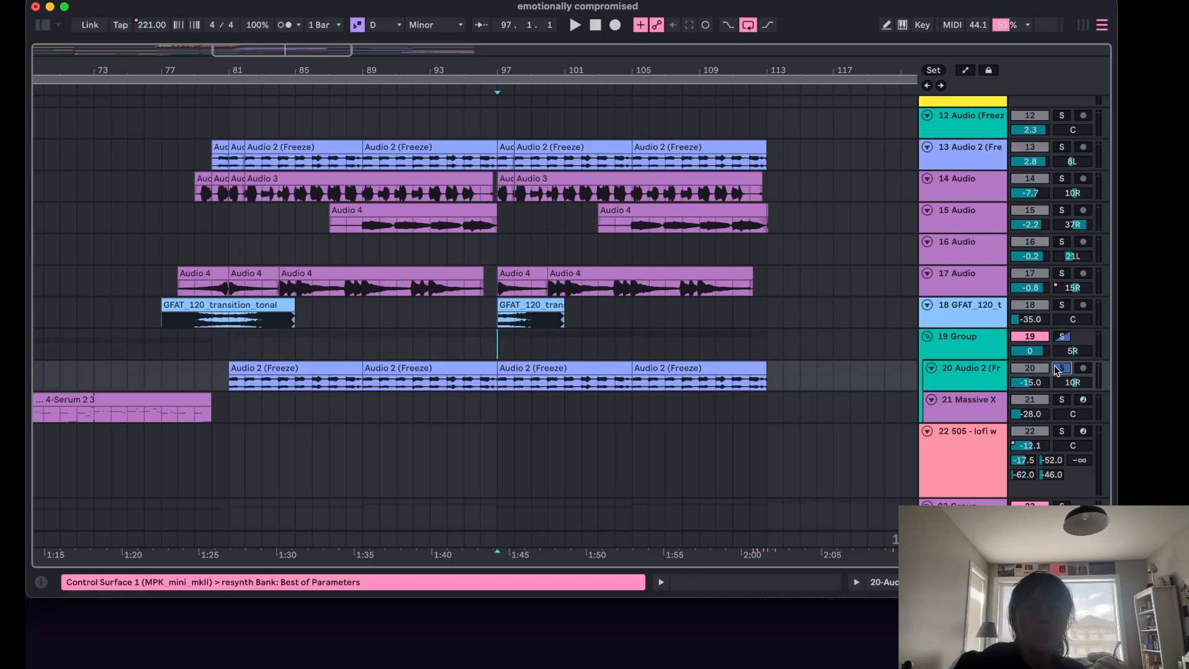
click(230, 348)
key(space)
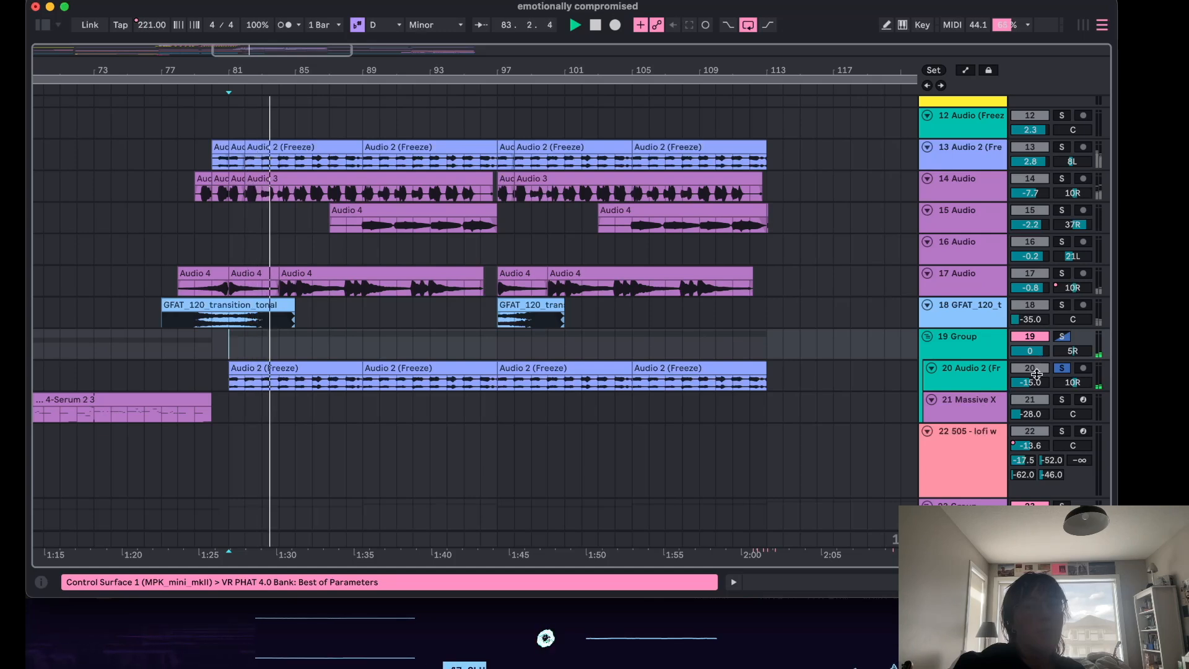
Open the 20 Audio 2 (Freeze) track's device chain, examine its resynthesis, Auto Shift and Tuner devices, and stop playback.
click(952, 384)
double_click(951, 384)
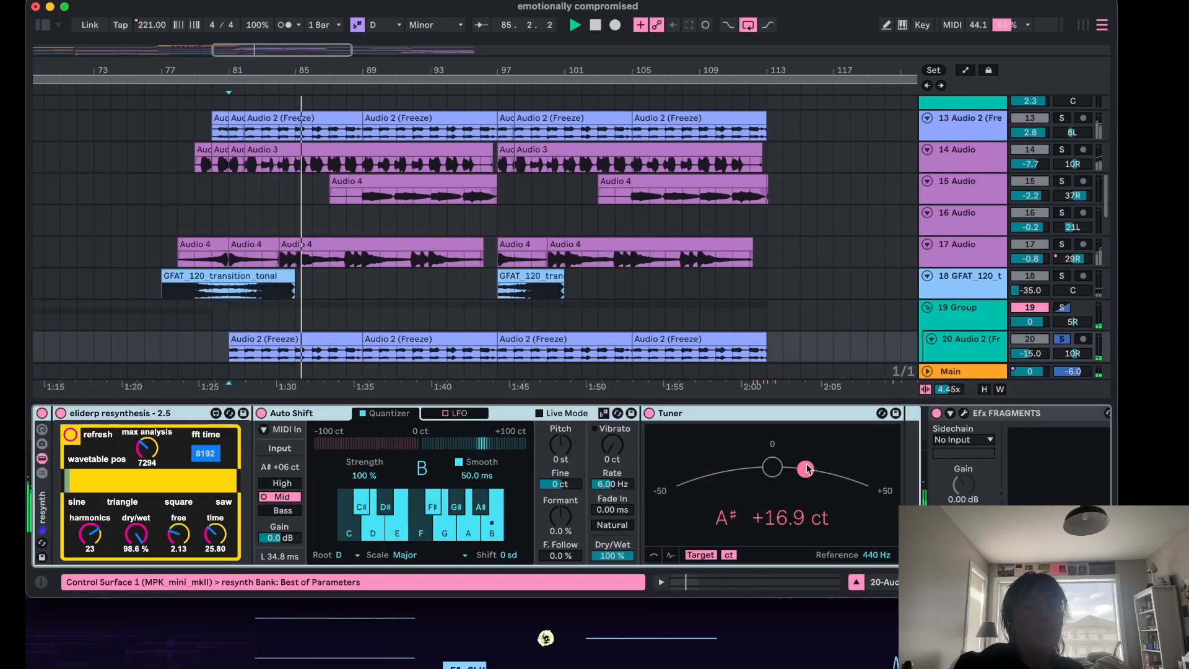
scroll(807, 469, right, 3)
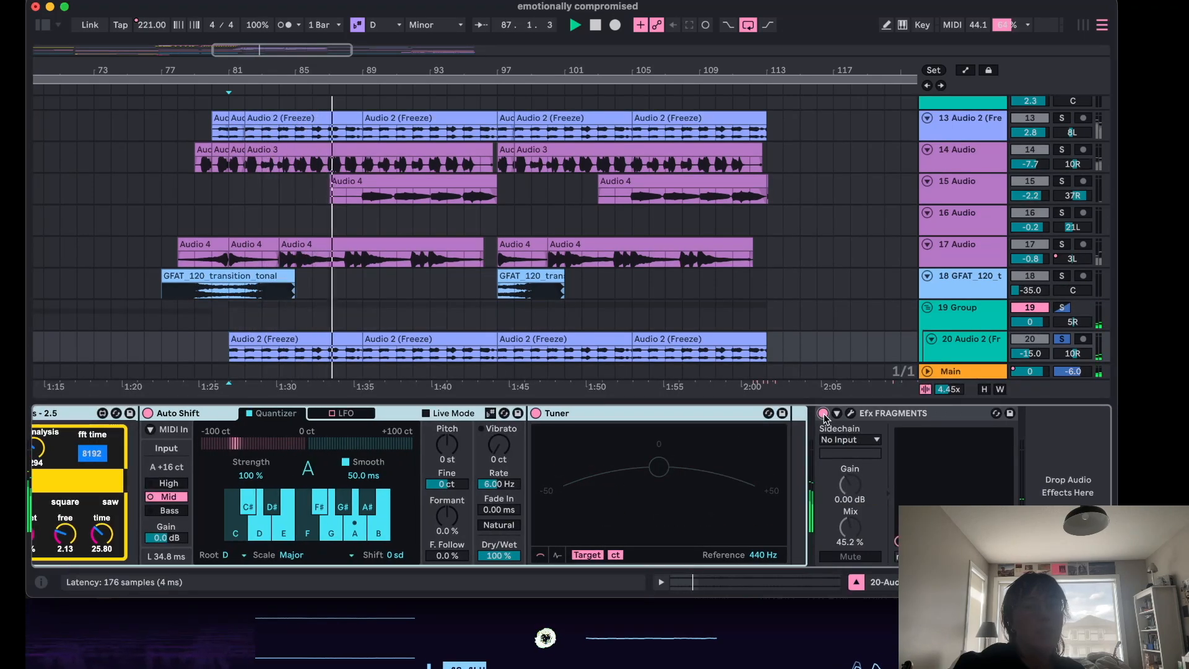
scroll(757, 429, left, 3)
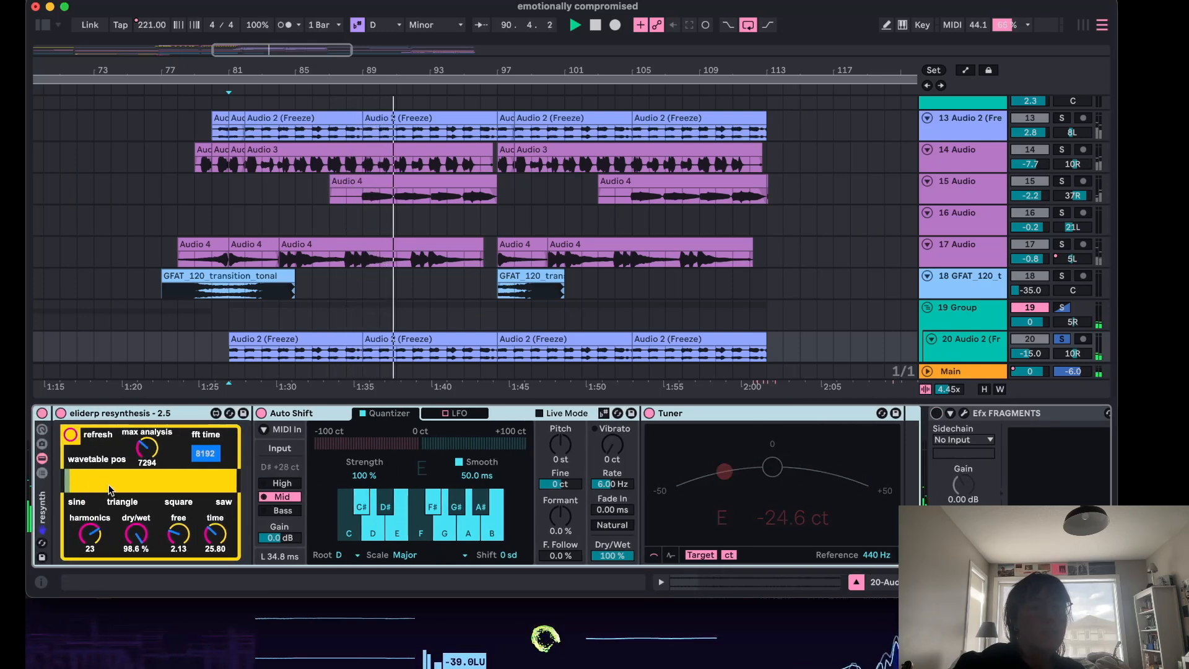
key(space)
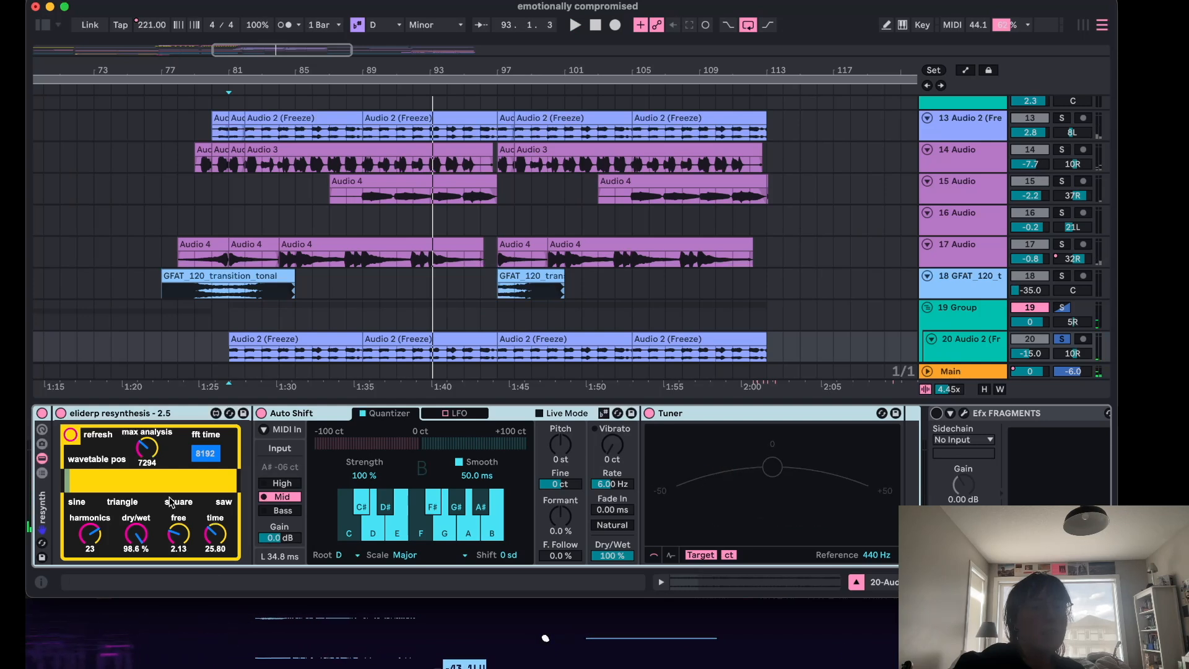
Play the 20 Audio 2 (Freeze) track from bar 81 to audition it through its tuner, then stop playback.
click(232, 328)
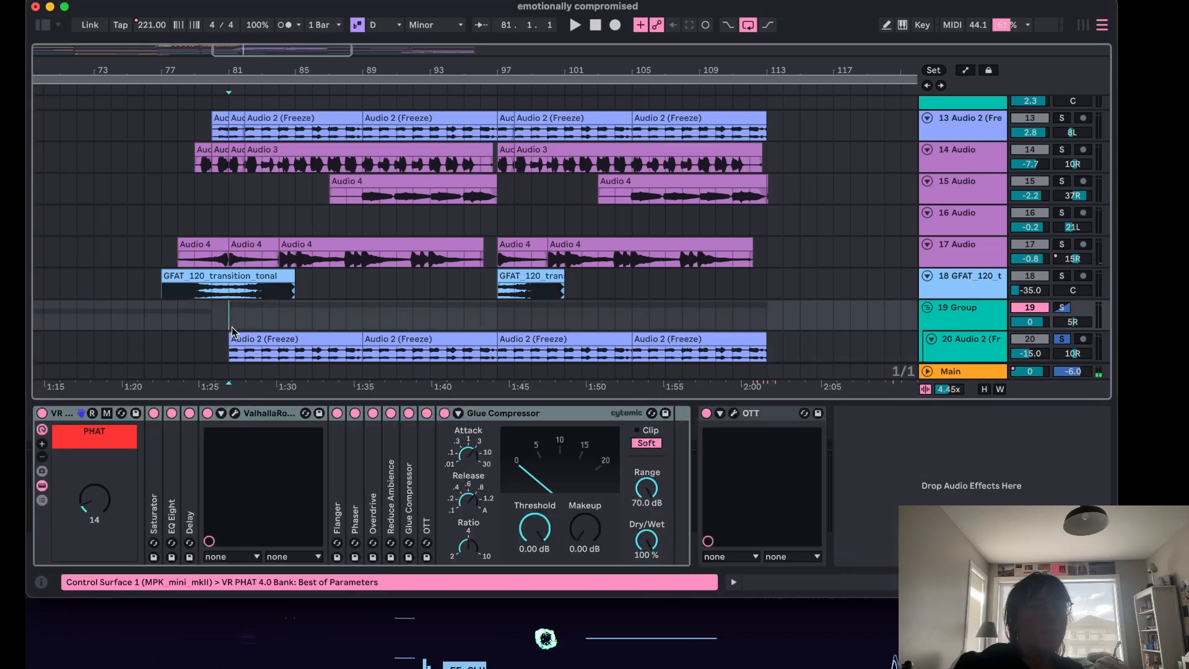
click(293, 335)
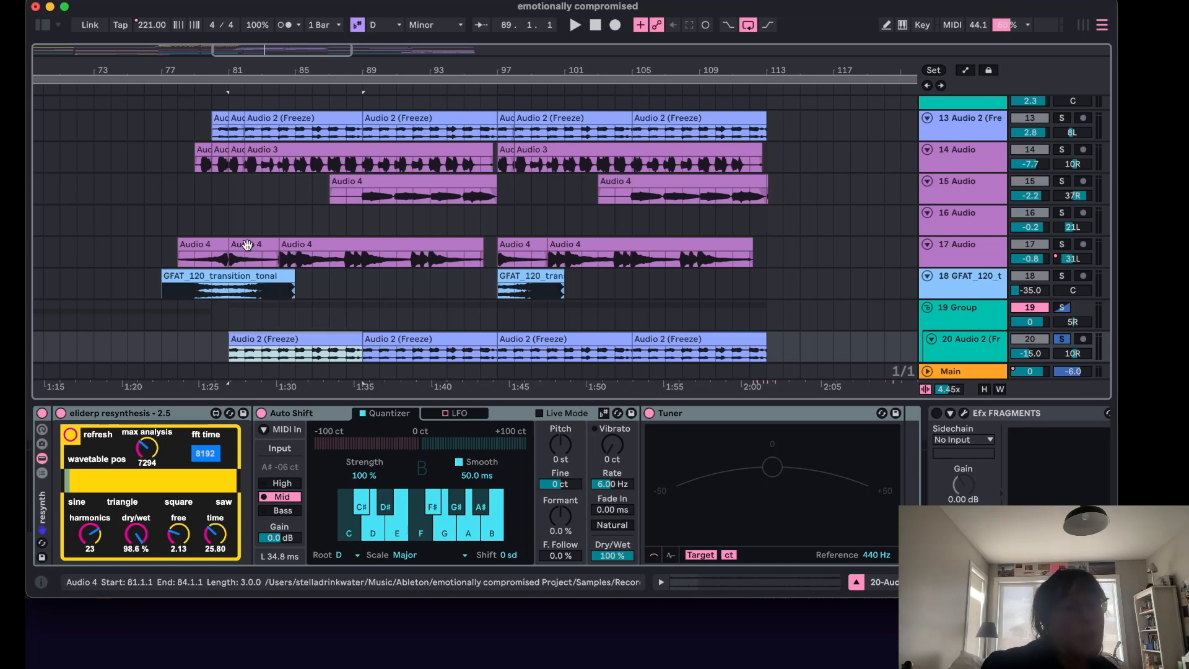
click(230, 314)
key(space)
click(957, 347)
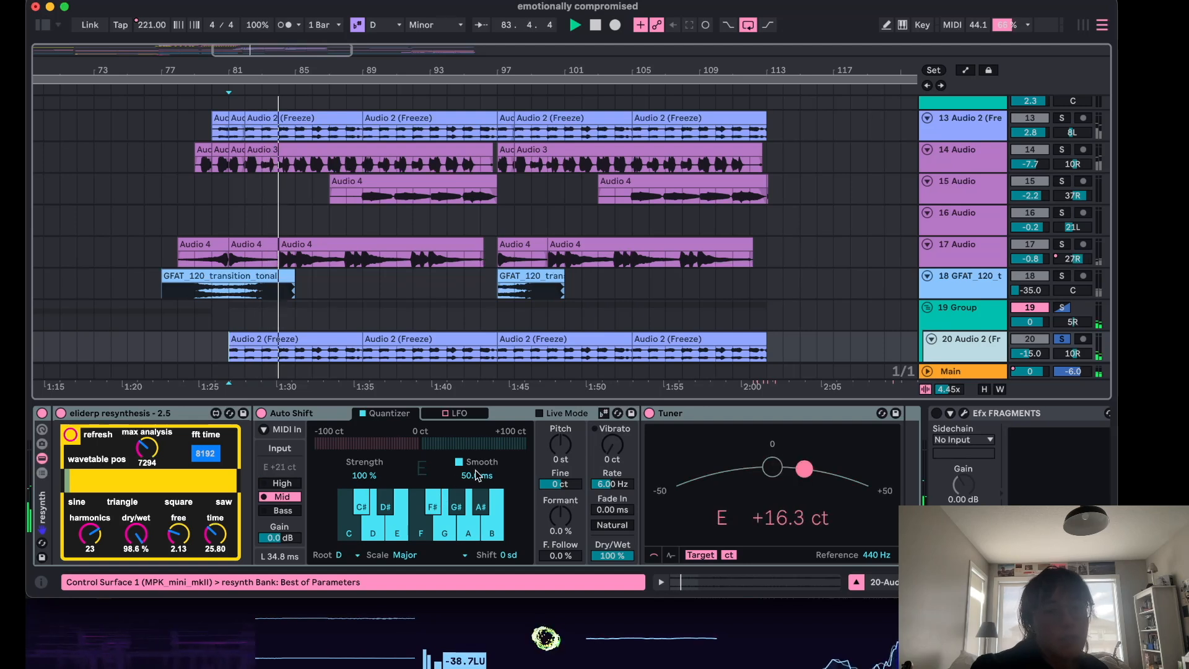
key(space)
Enable the Efx FRAGMENTS device on the 20 Audio 2 (Freeze) track during playback and open its plugin window to inspect the Ocean Sweep preset, then close it.
scroll(314, 459, right, 2)
scroll(314, 458, right, 2)
key(space)
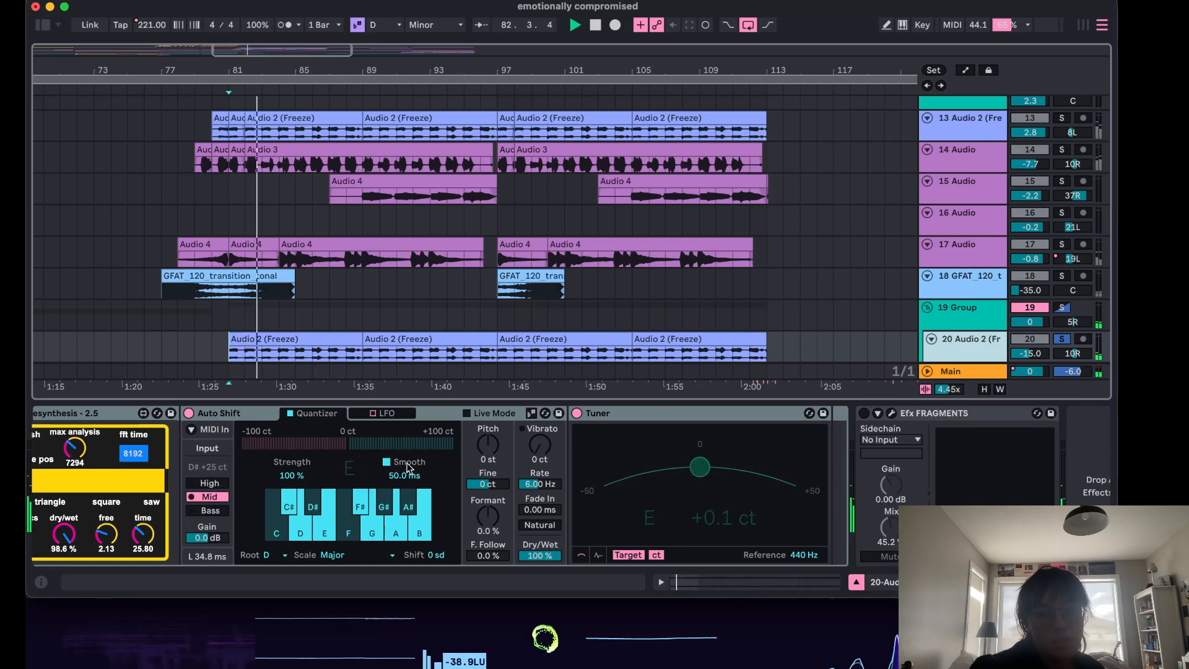
click(864, 413)
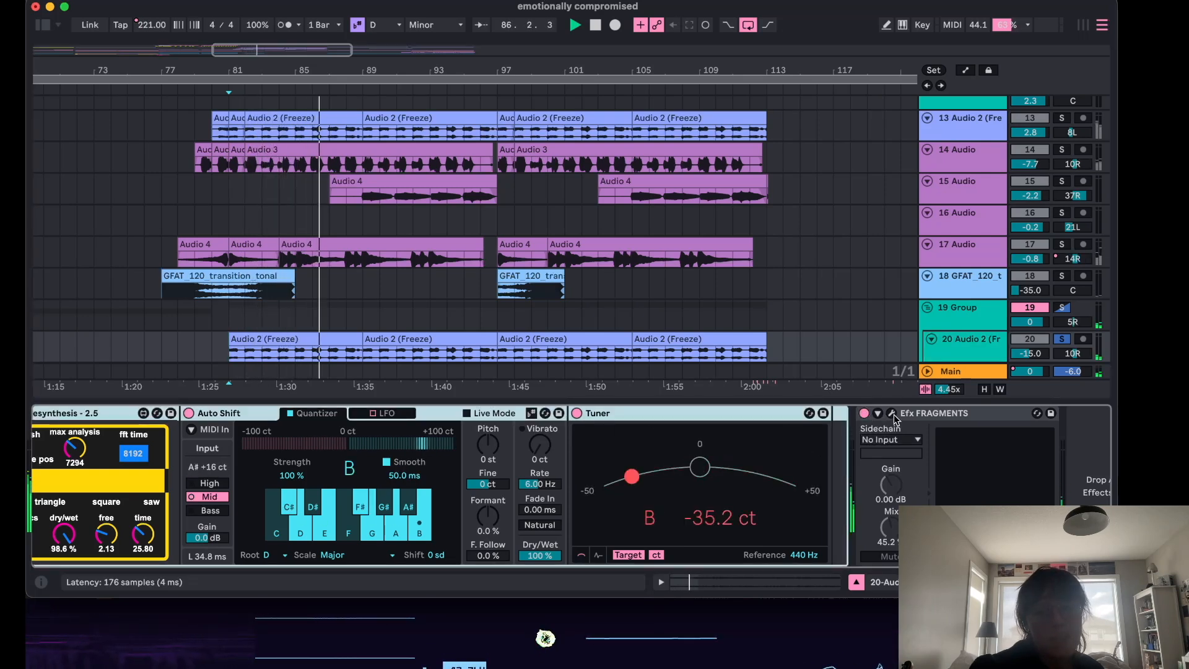
click(892, 413)
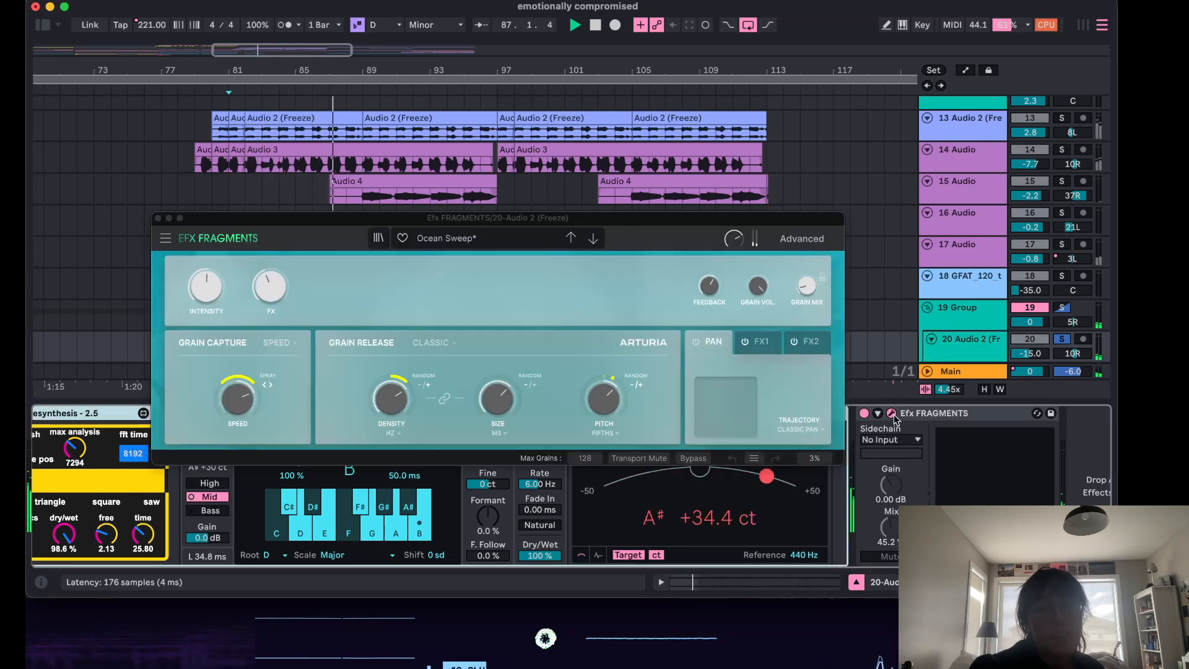
click(159, 219)
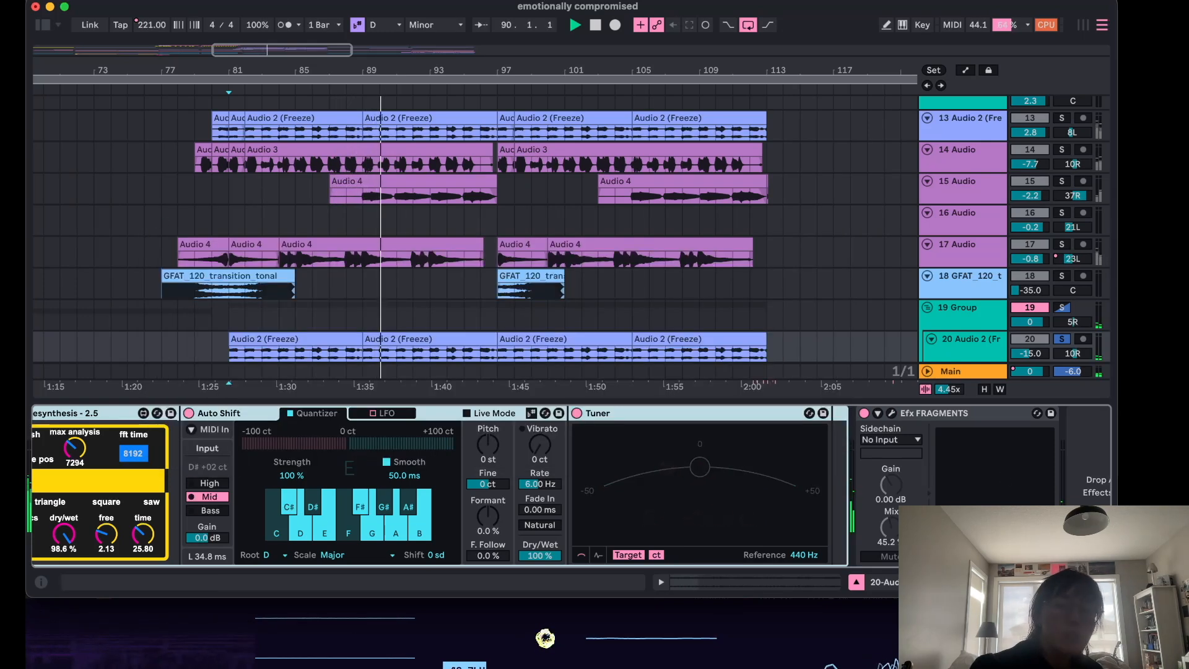
Hide the device view, unsolo the 20 Audio 2 (Freeze) track and play the arrangement from bar 80.
click(857, 583)
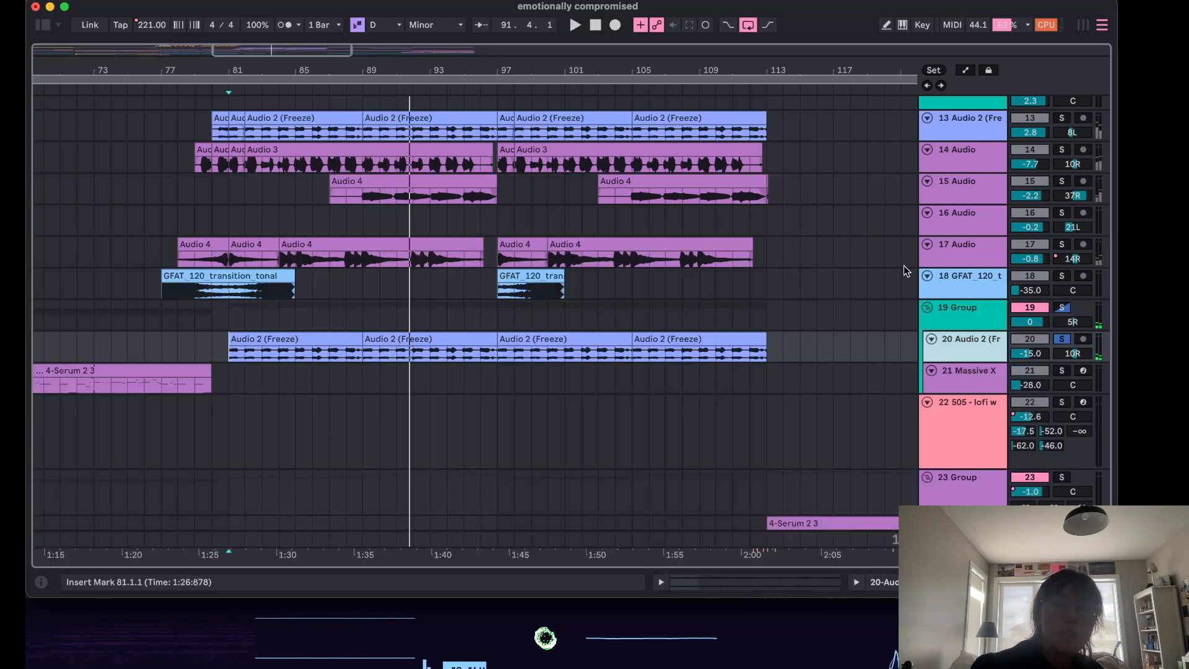
click(1062, 340)
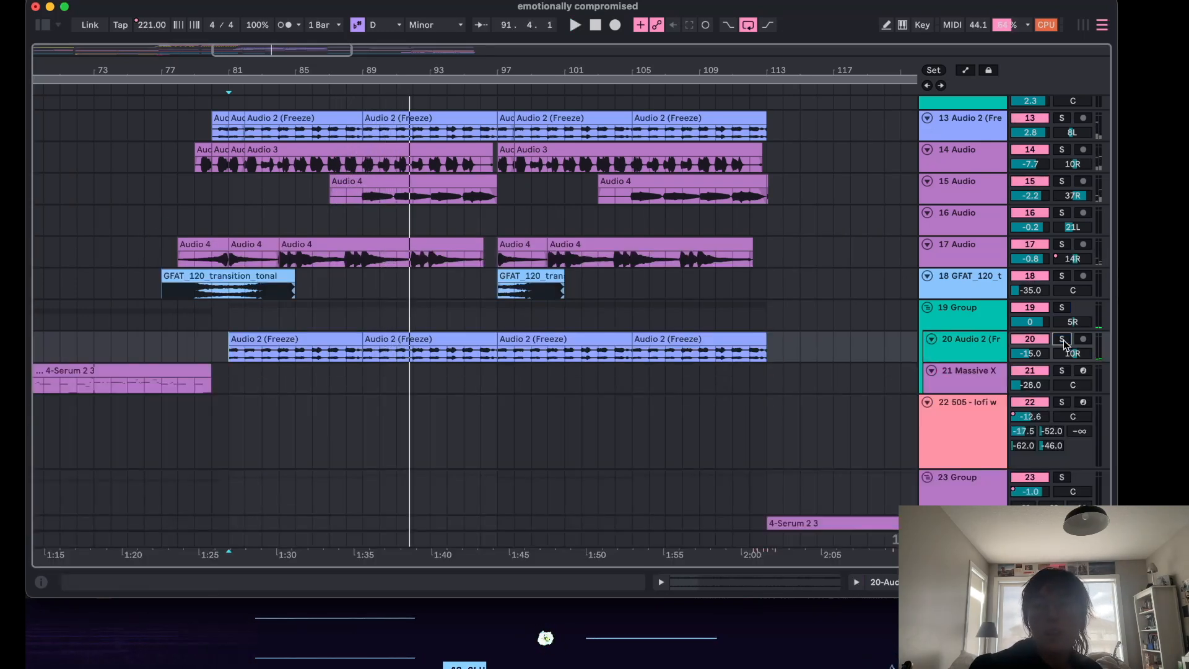
click(214, 314)
key(space)
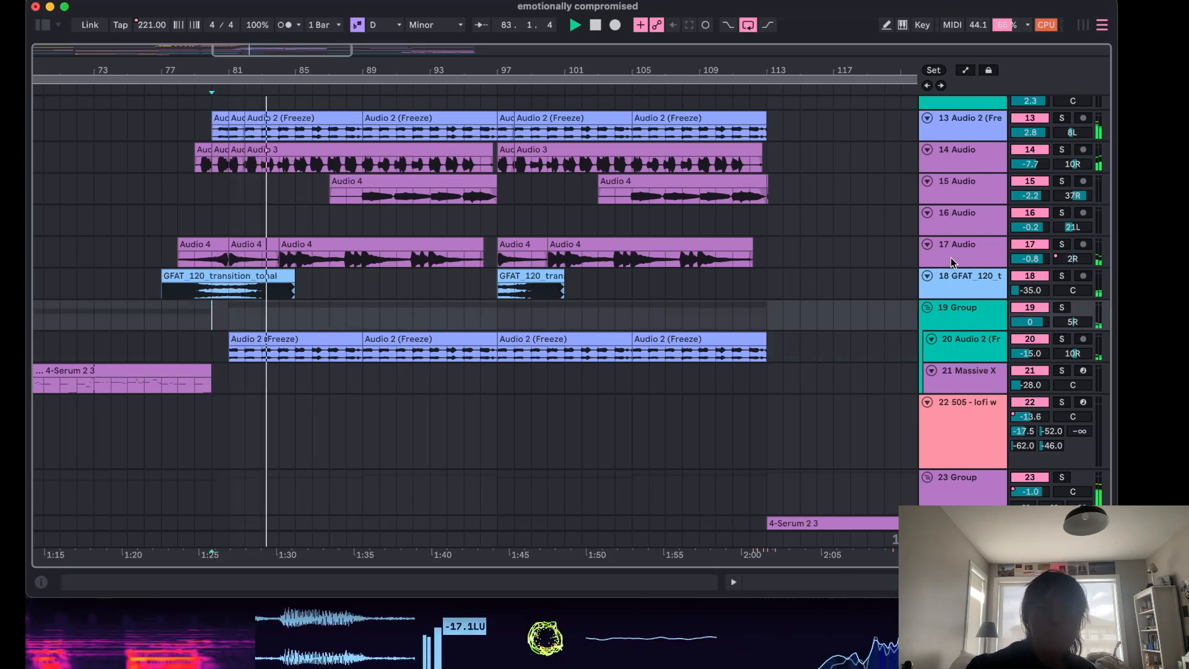
Audition the 17 Audio, 15 Audio and 14 Audio tracks by soloing each in turn, restarting playback from bars 89 and 82.
click(1061, 245)
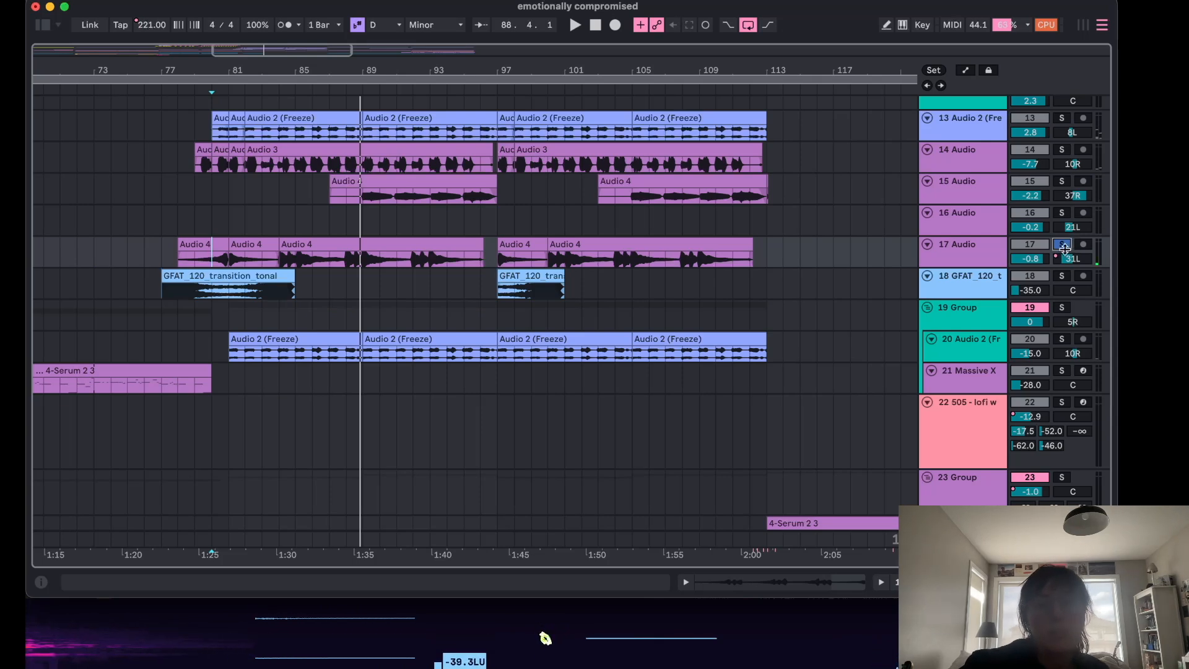
click(1062, 246)
click(1063, 183)
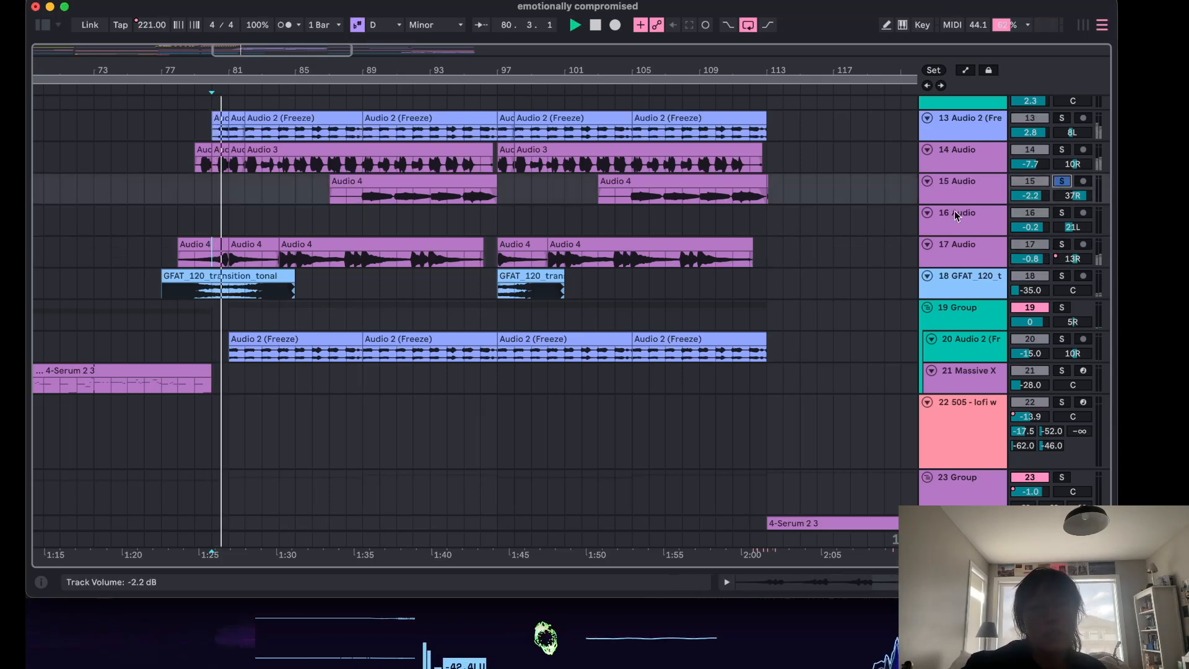
click(359, 214)
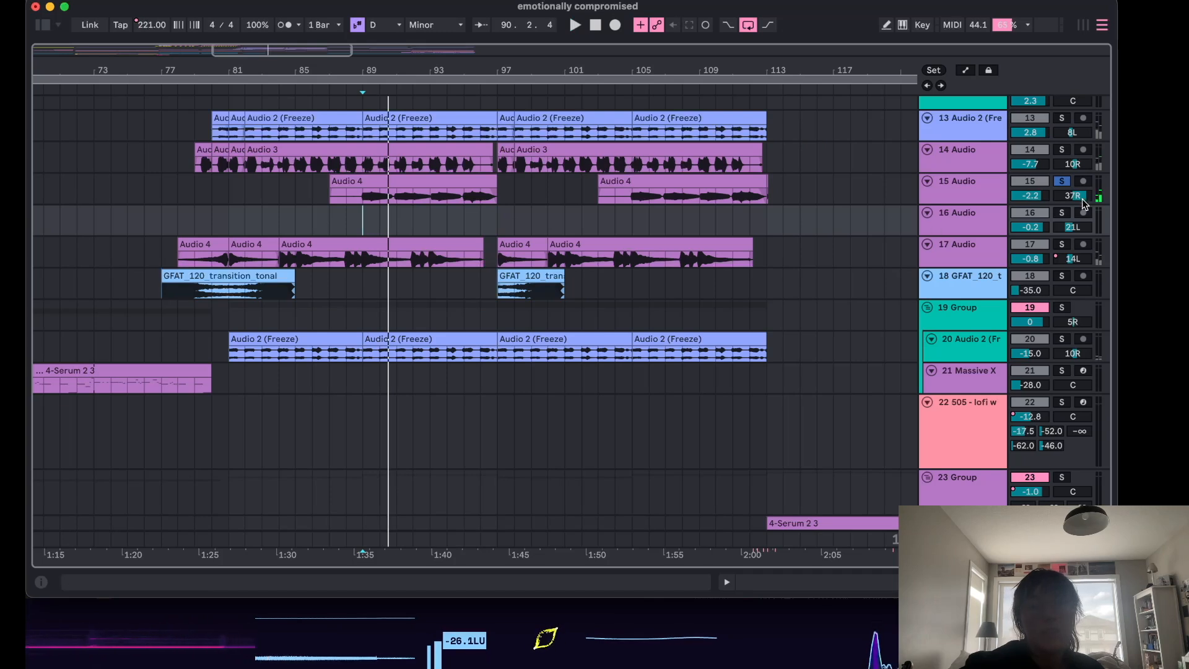
click(1062, 150)
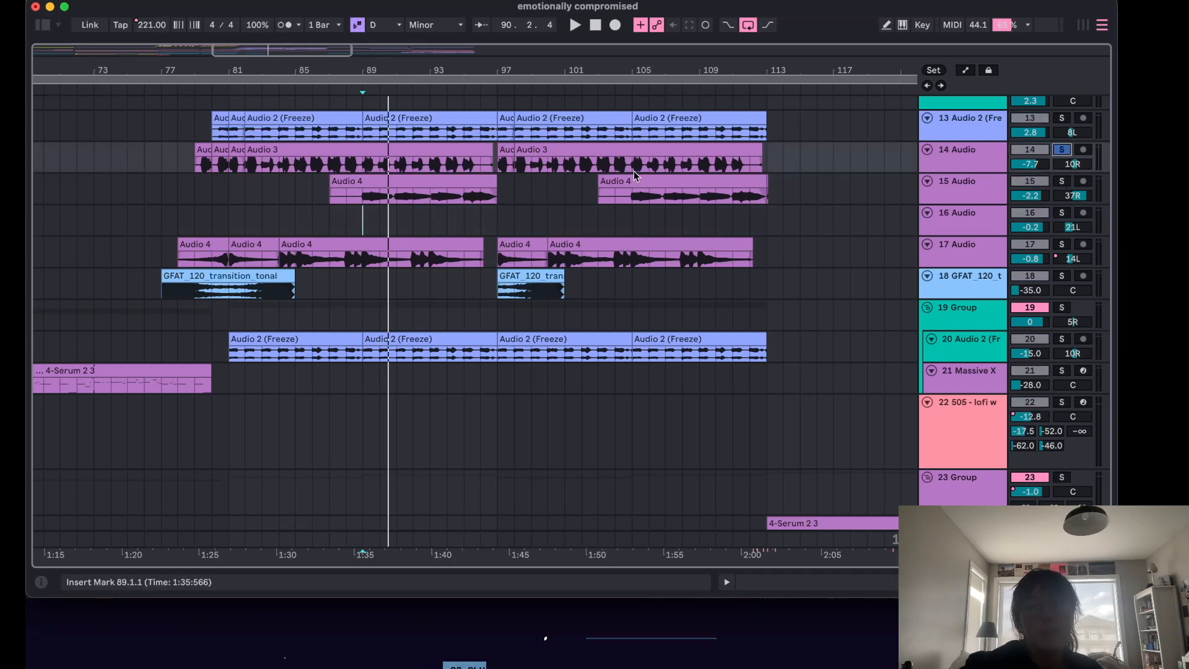
click(244, 188)
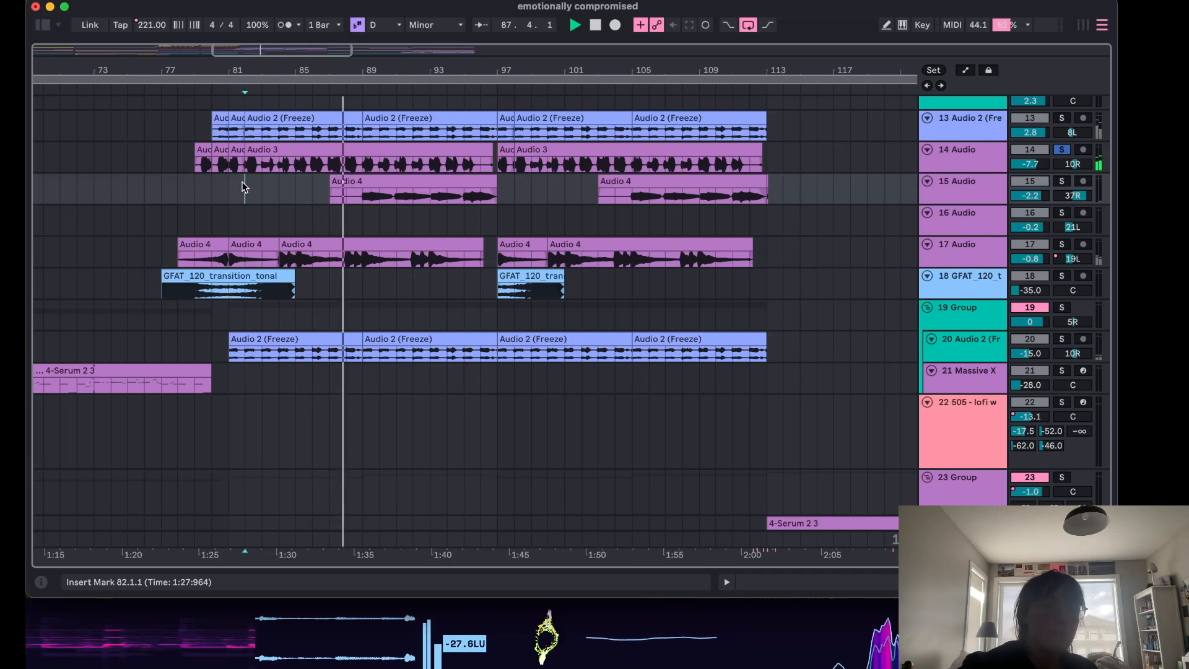
key(space)
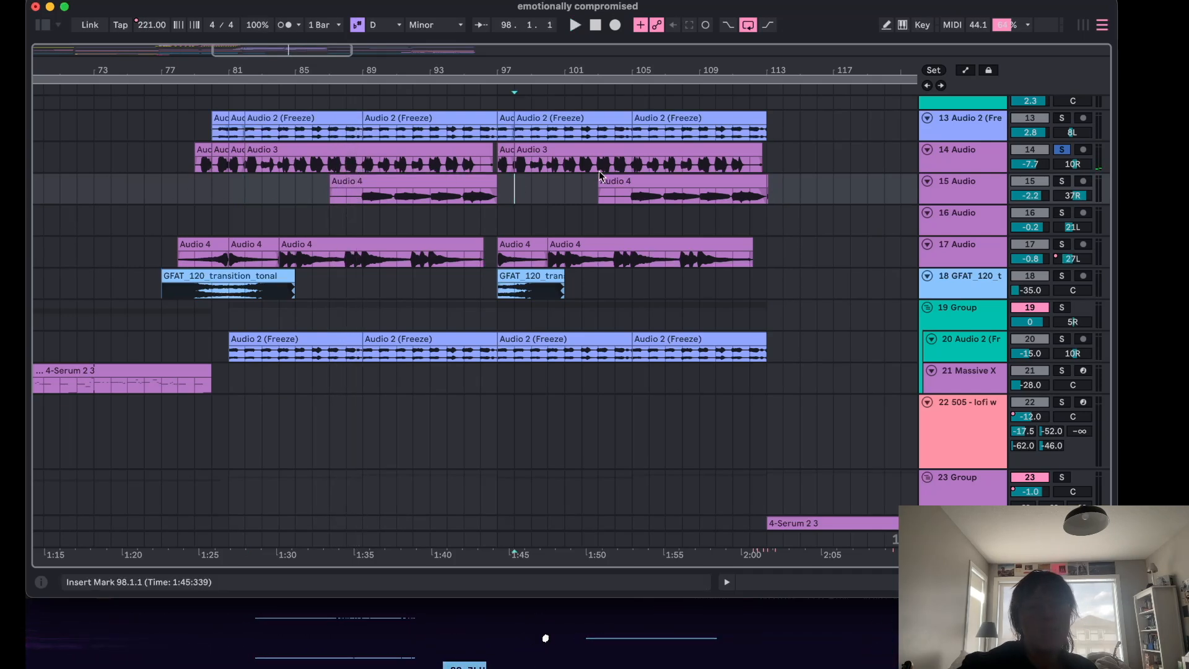
Solo the 13 Audio 2 (Freeze) track, open its device chain with Auto Shift and MTransient, and hide it again.
click(1061, 151)
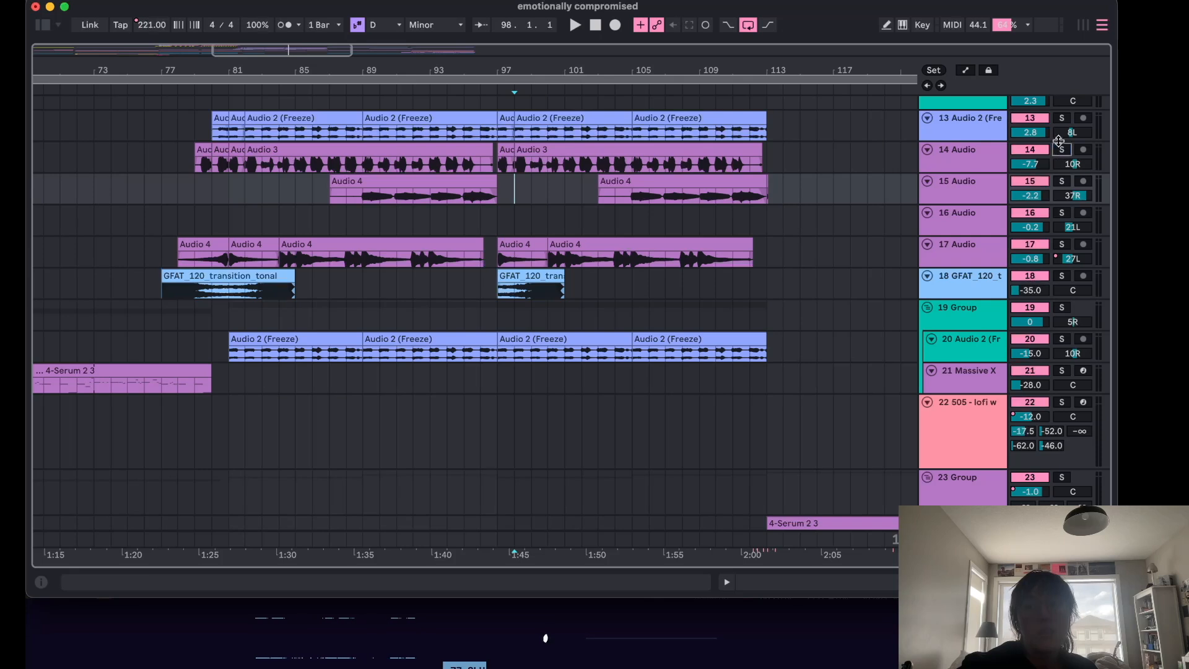
click(1061, 119)
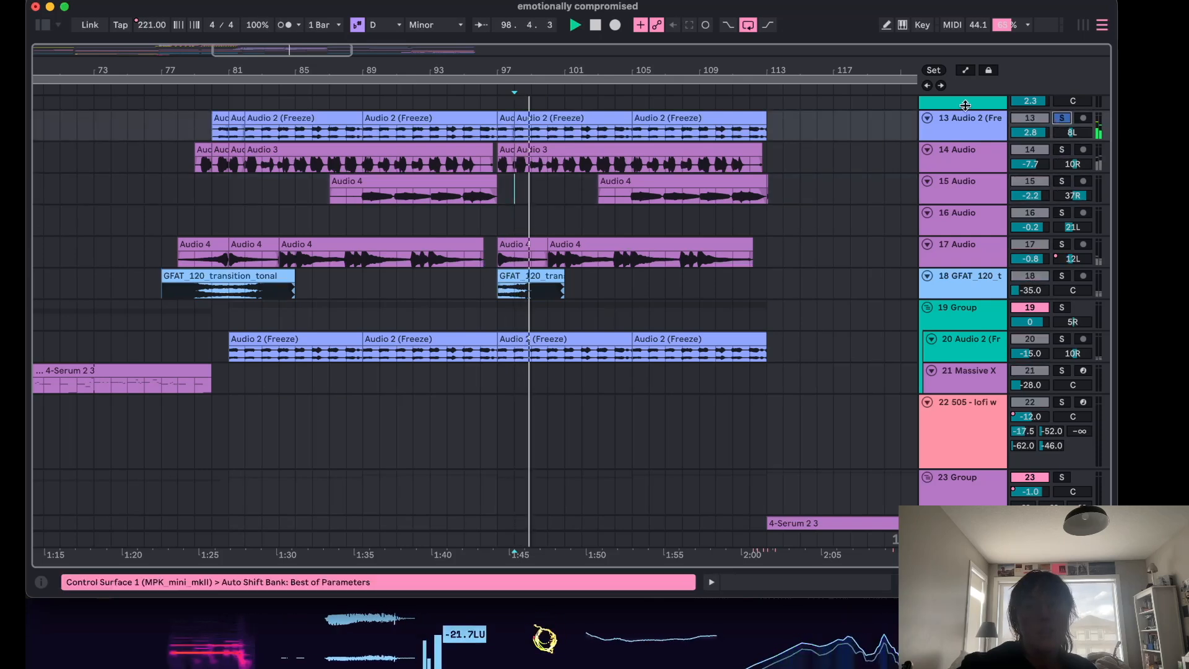
double_click(971, 122)
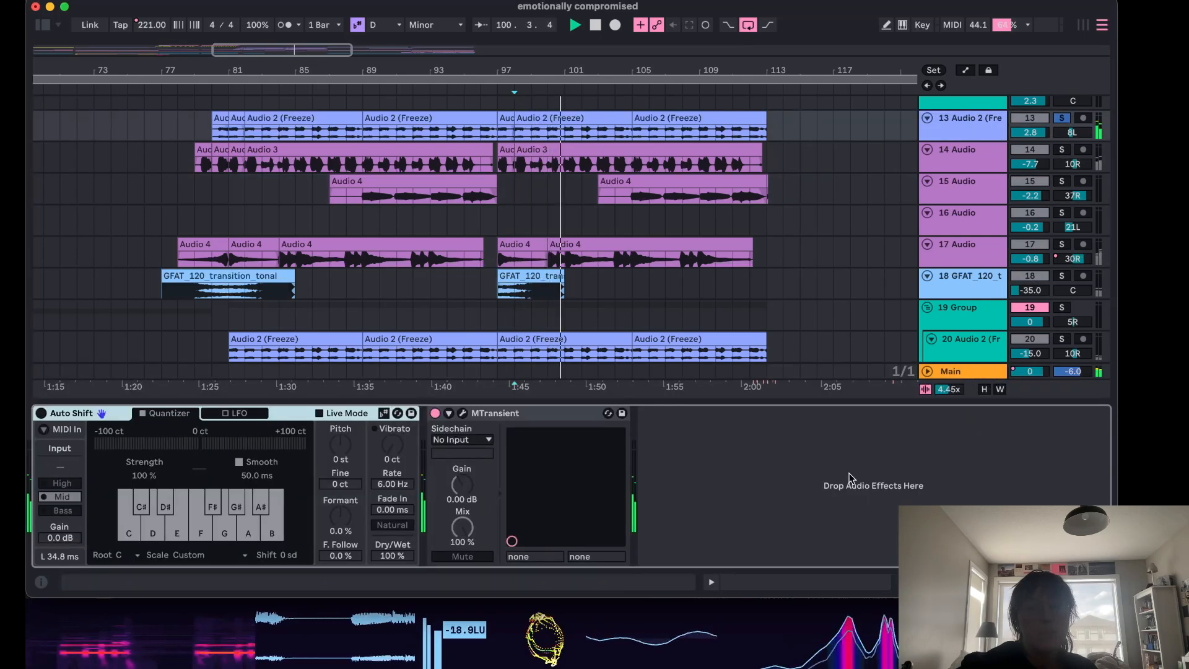
click(1102, 582)
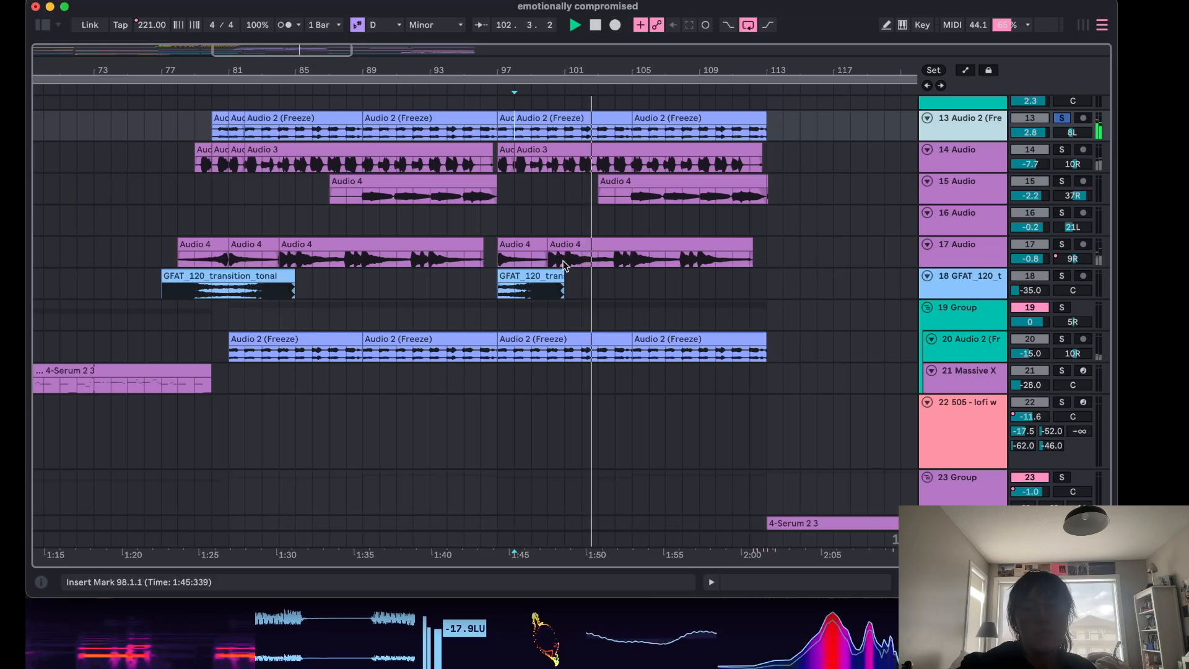
Scroll through the arrangement's tracks to examine the later sections beyond bar 113.
scroll(589, 265, down, 1)
scroll(589, 266, up, 5)
scroll(634, 327, down, 10)
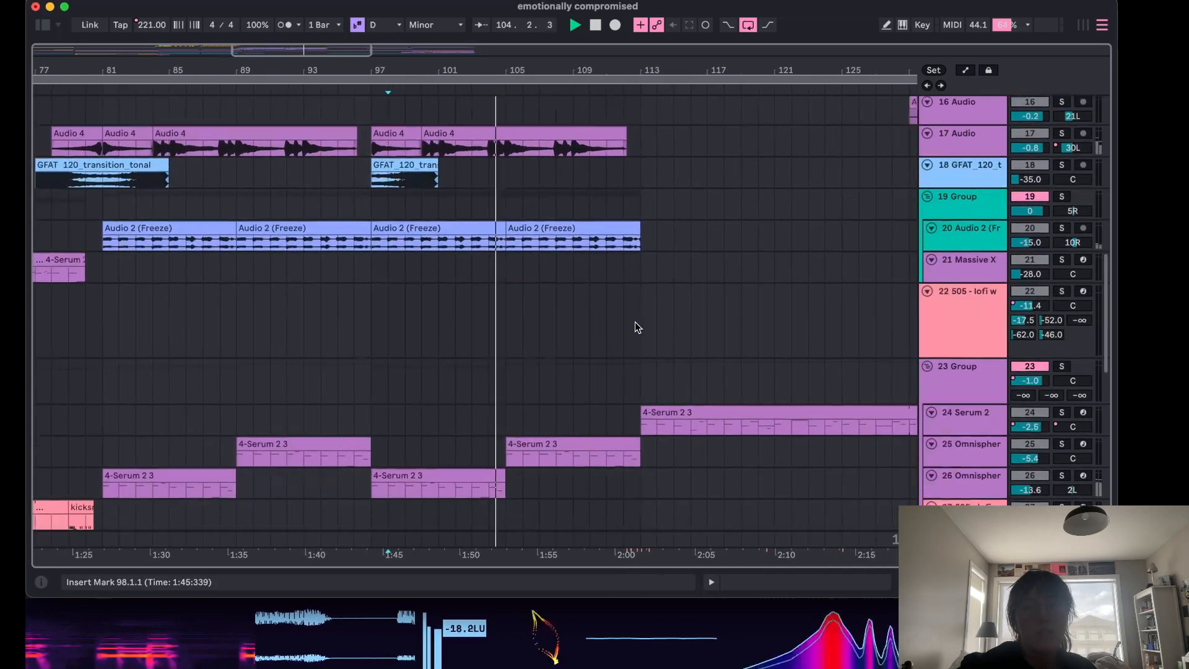
scroll(635, 322, up, 10)
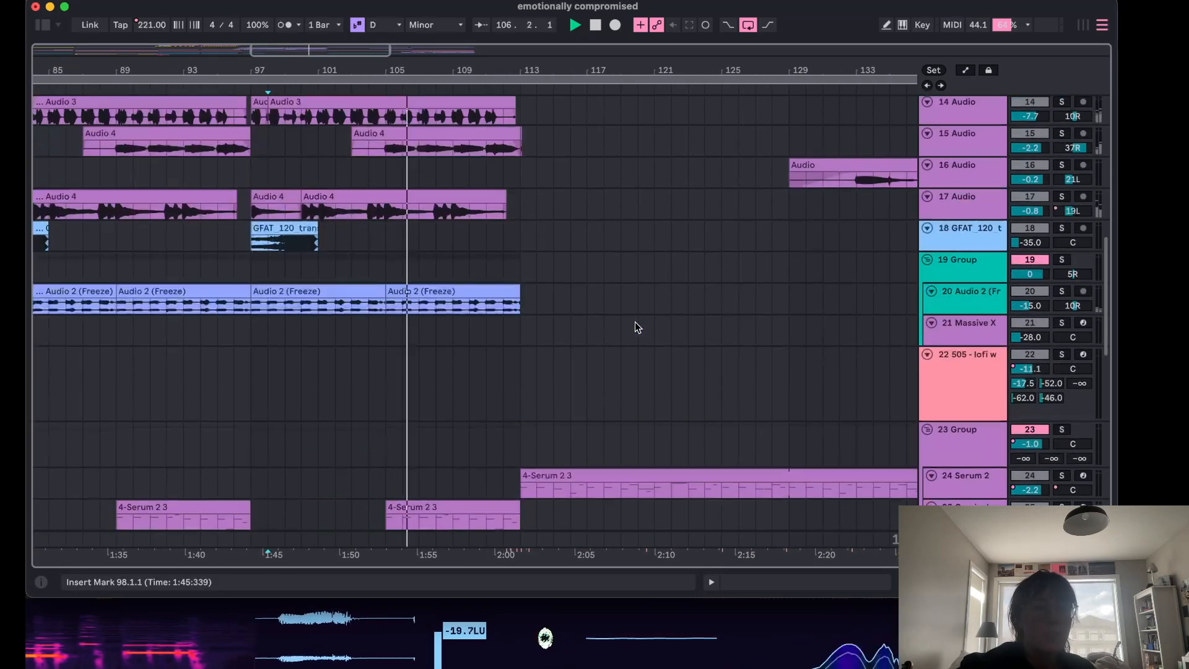
click(1062, 151)
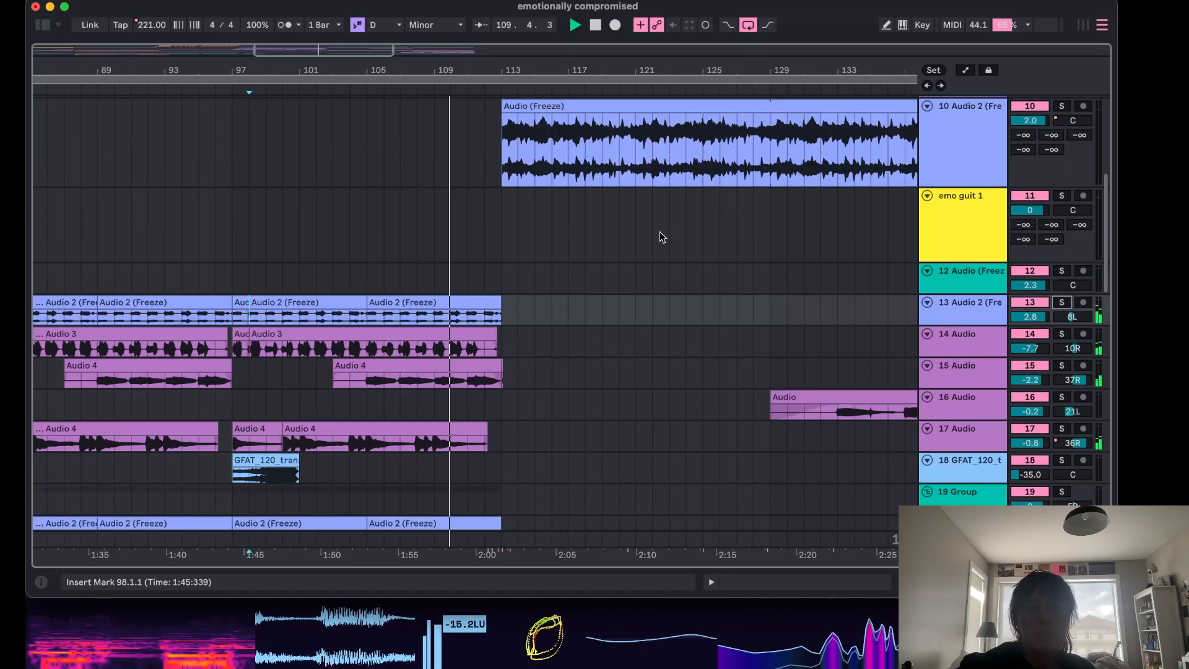
scroll(661, 236, up, 8)
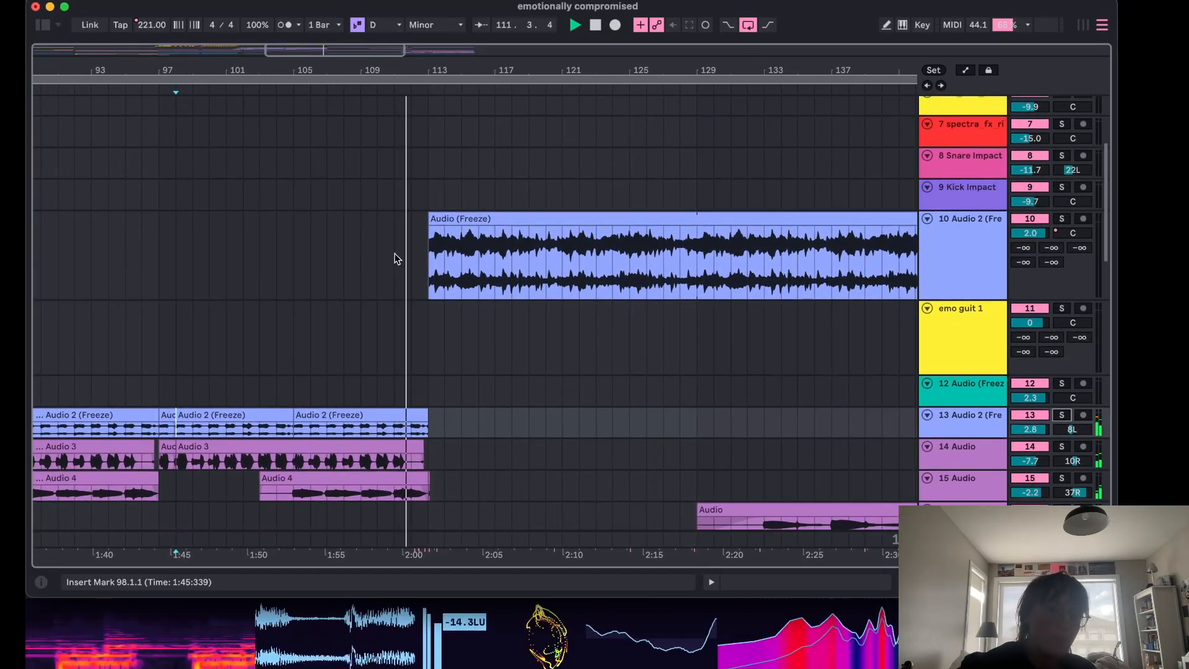
scroll(473, 260, down, 2)
scroll(470, 280, down, 10)
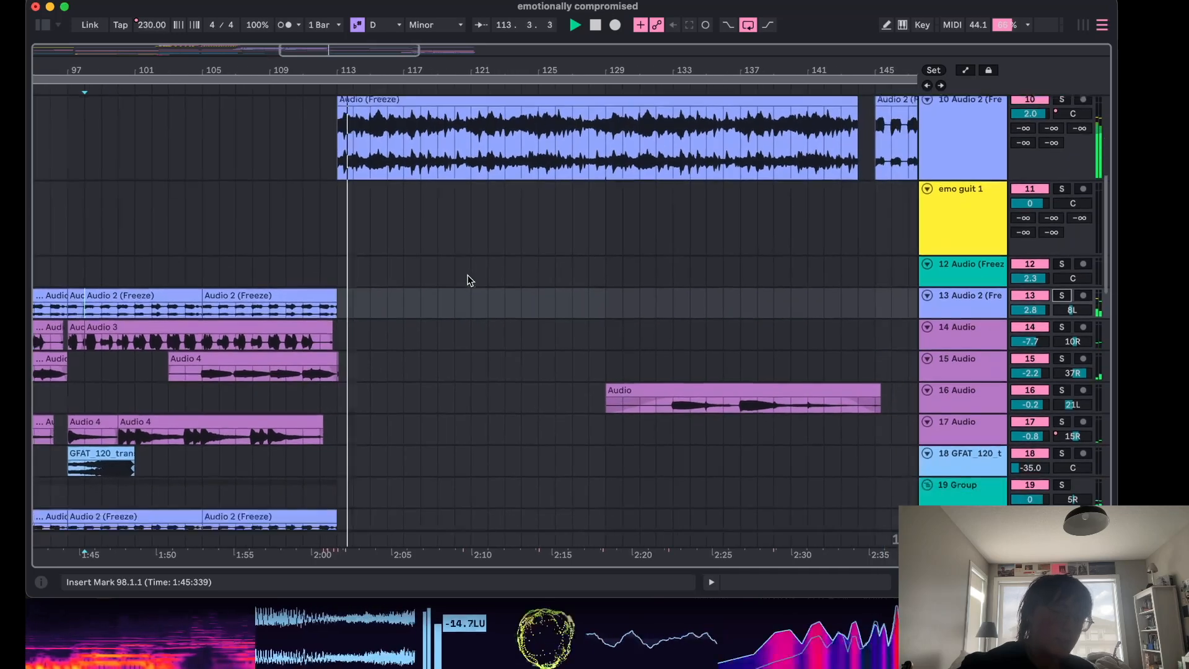
scroll(470, 280, up, 5)
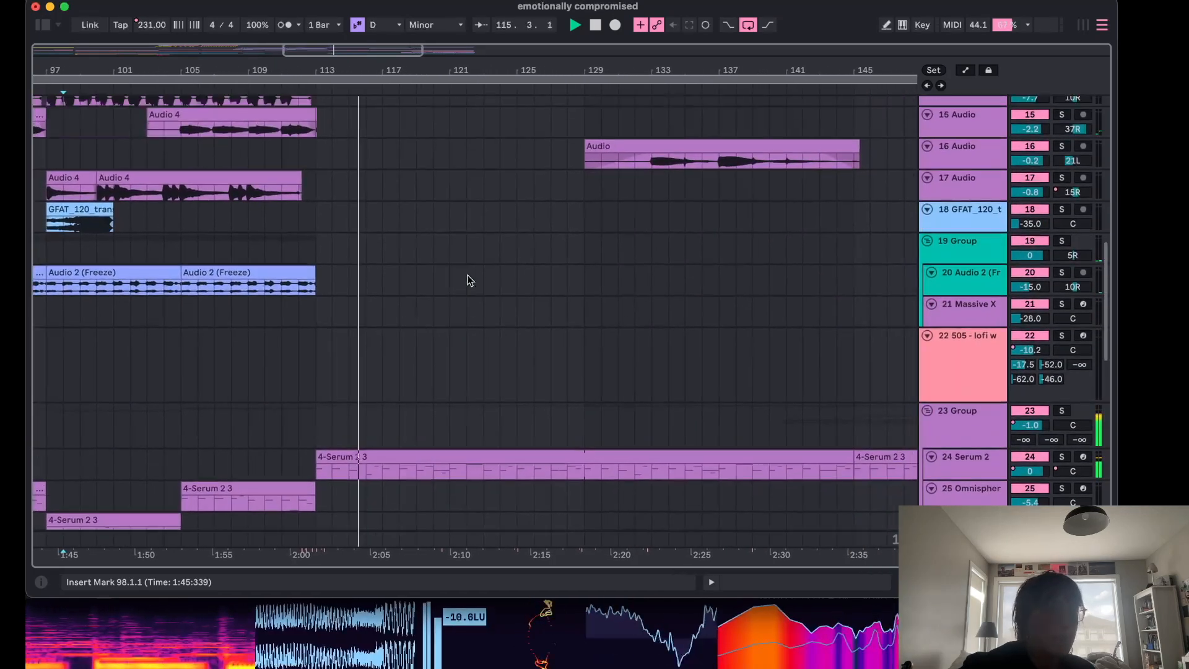
scroll(470, 280, down, 8)
scroll(470, 280, up, 20)
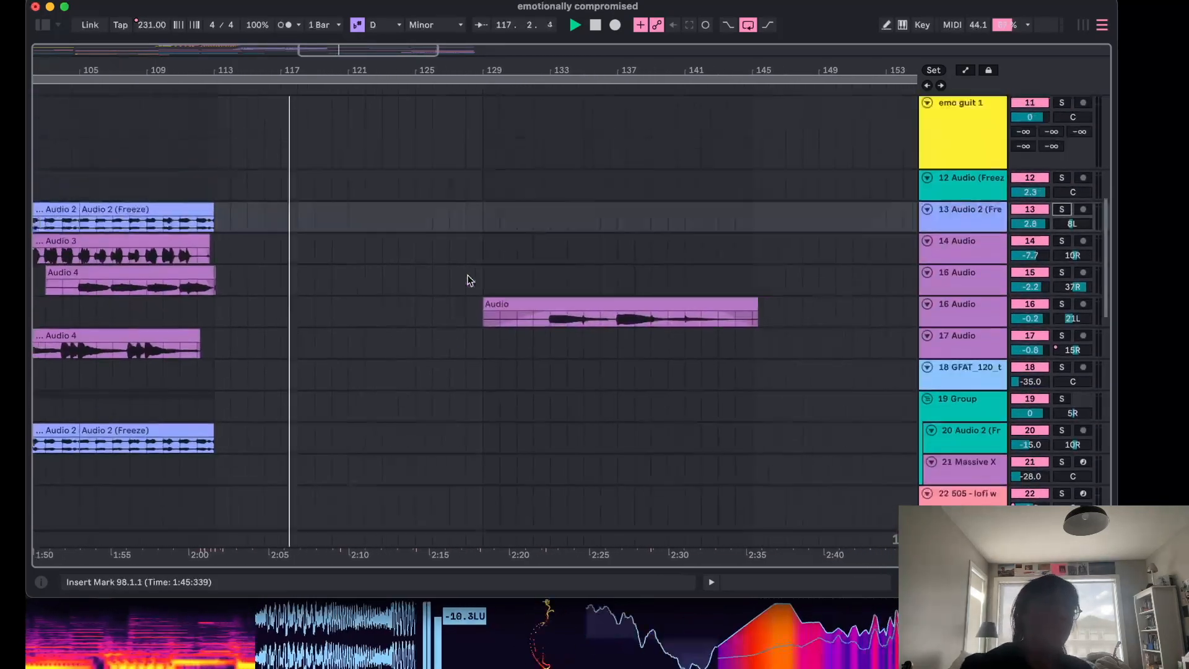
scroll(547, 251, down, 12)
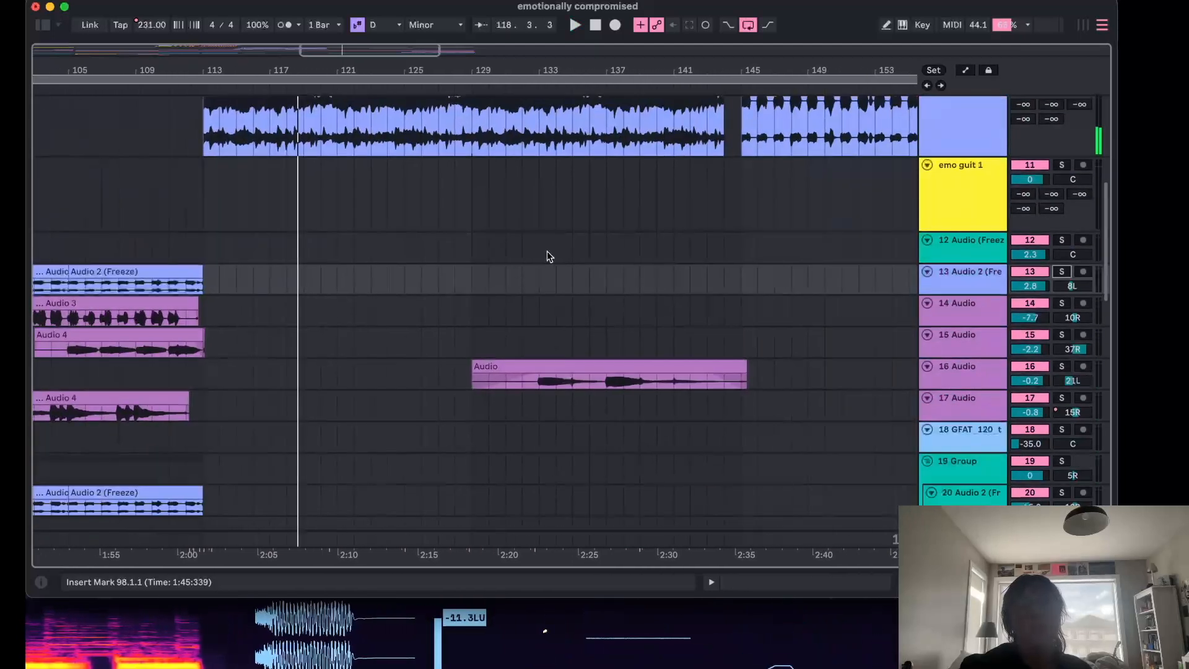
Solo the 16 Audio track and play its clip from bar 133, then unsolo it and stop.
click(521, 249)
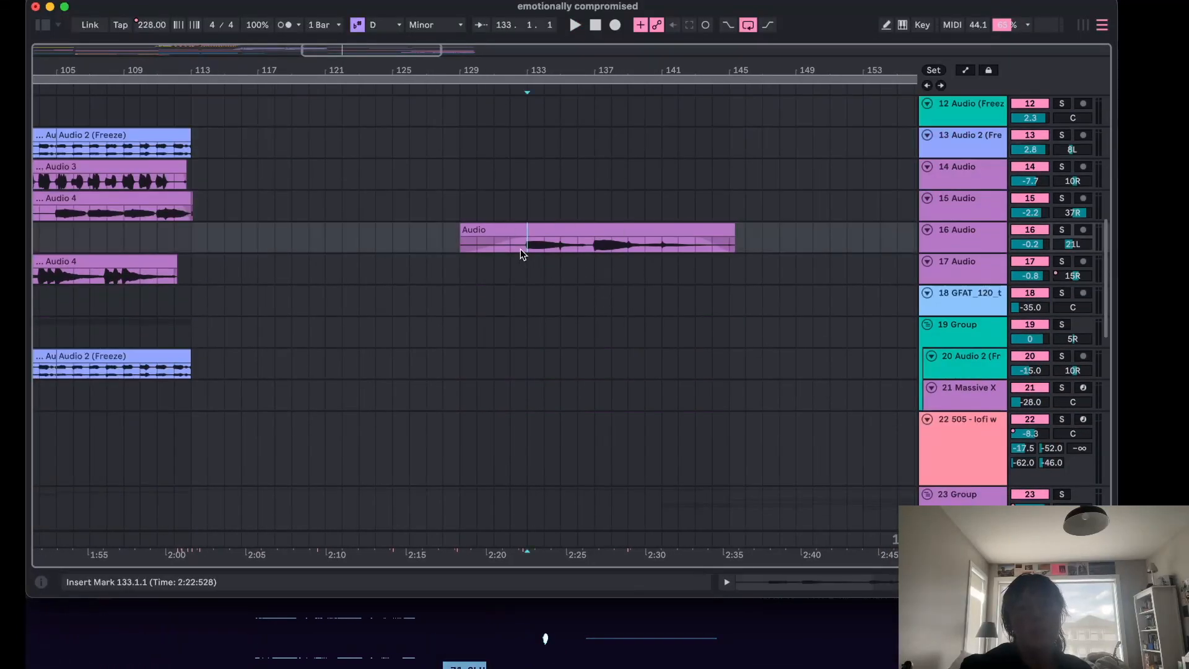
click(1062, 230)
key(space)
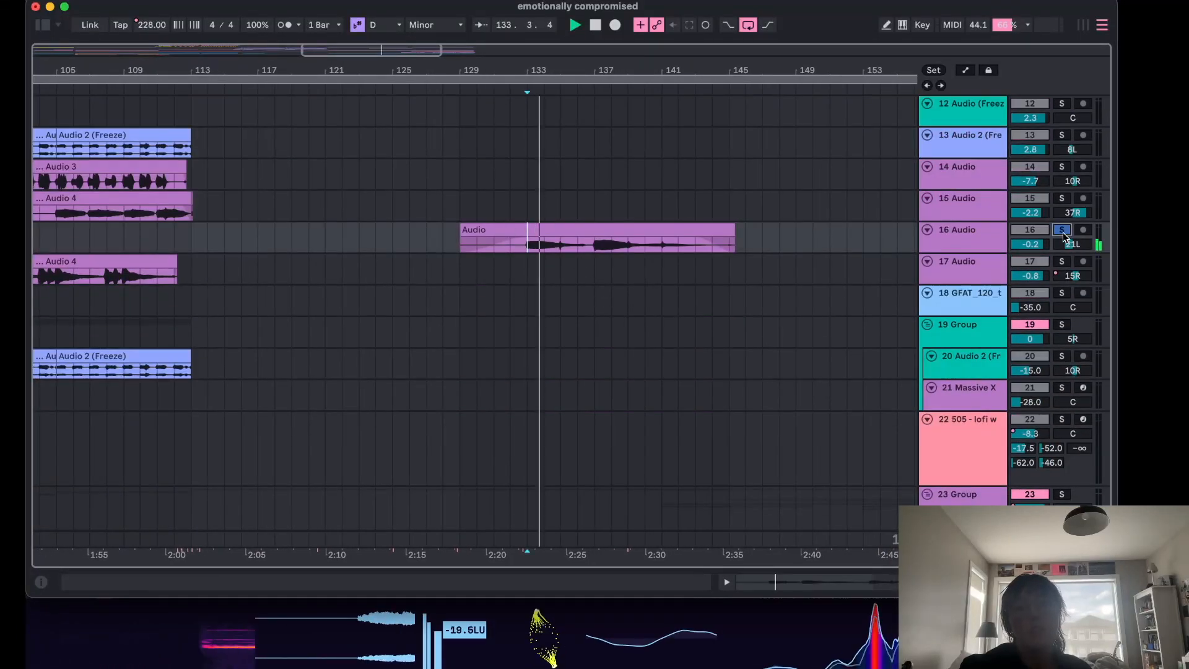
click(1063, 231)
key(space)
Move the play position to bar 113 and select the 24 Serum 2 track.
scroll(860, 273, down, 8)
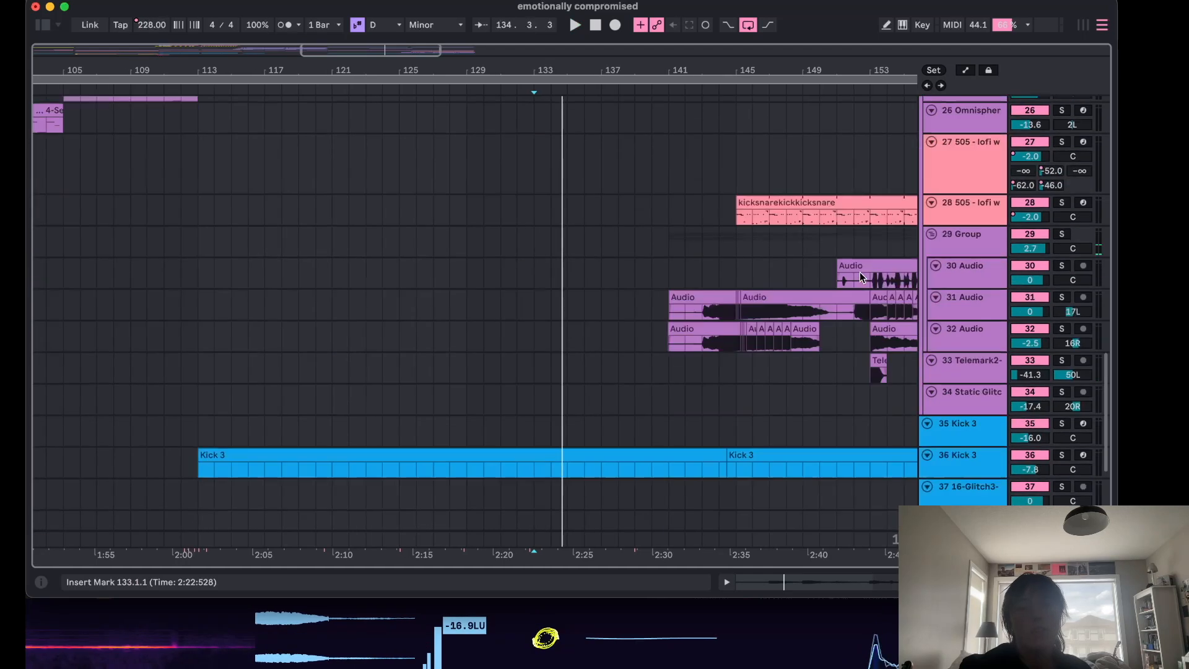
scroll(487, 312, up, 8)
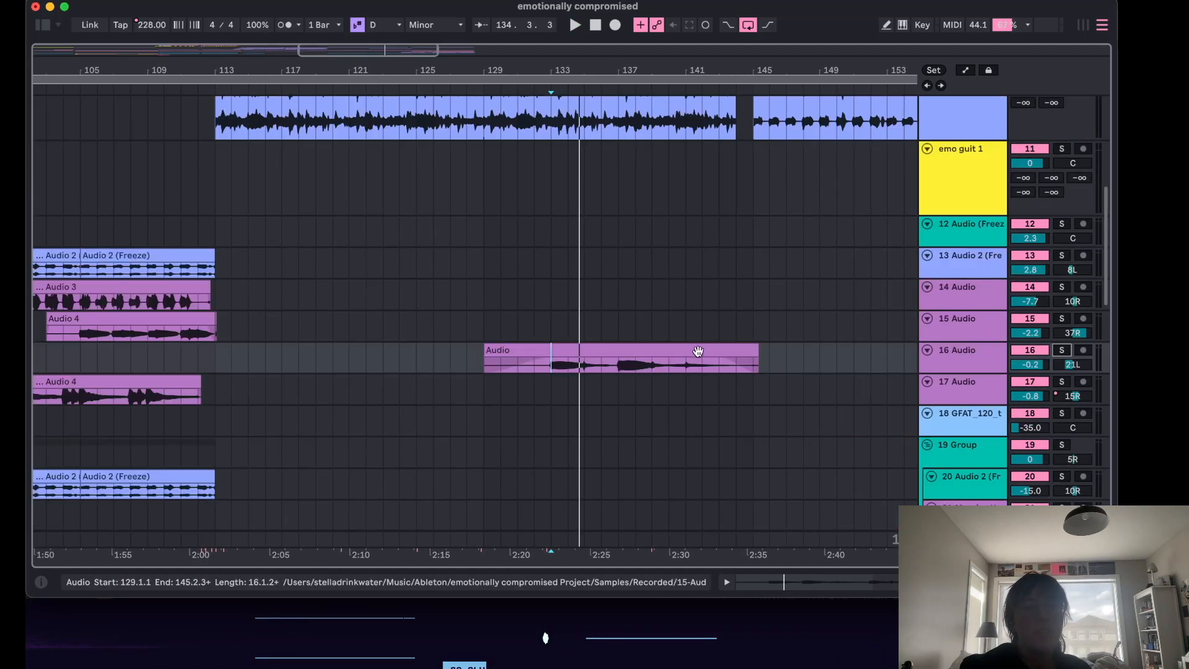
scroll(661, 388, down, 5)
scroll(663, 386, down, 4)
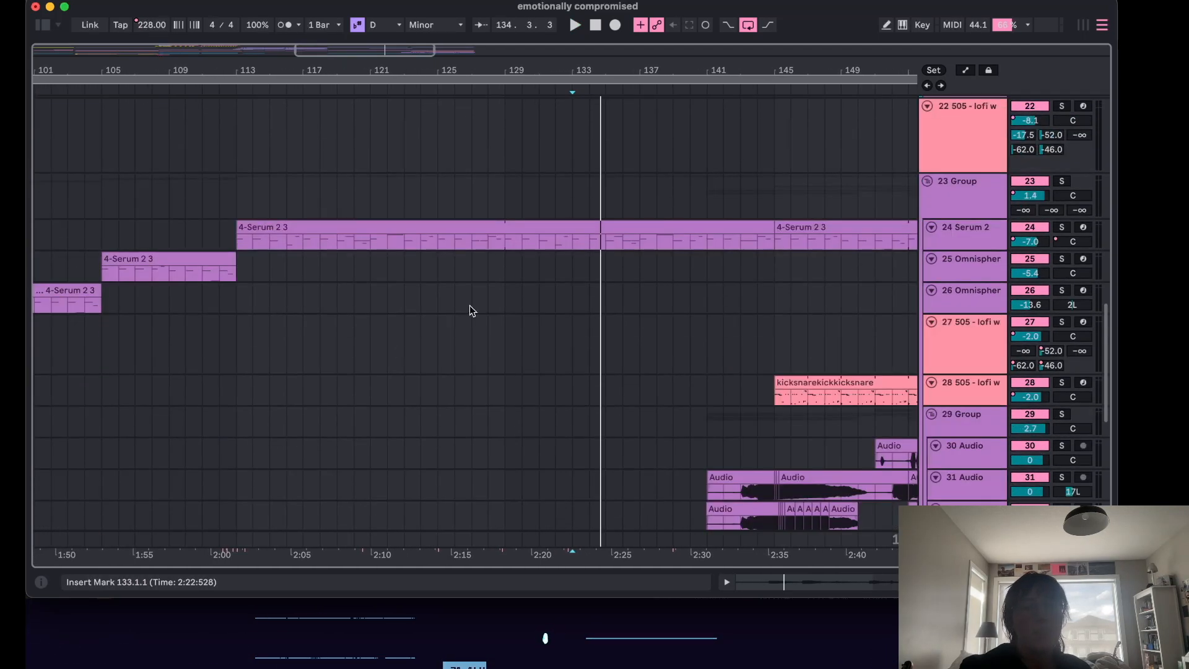
click(247, 217)
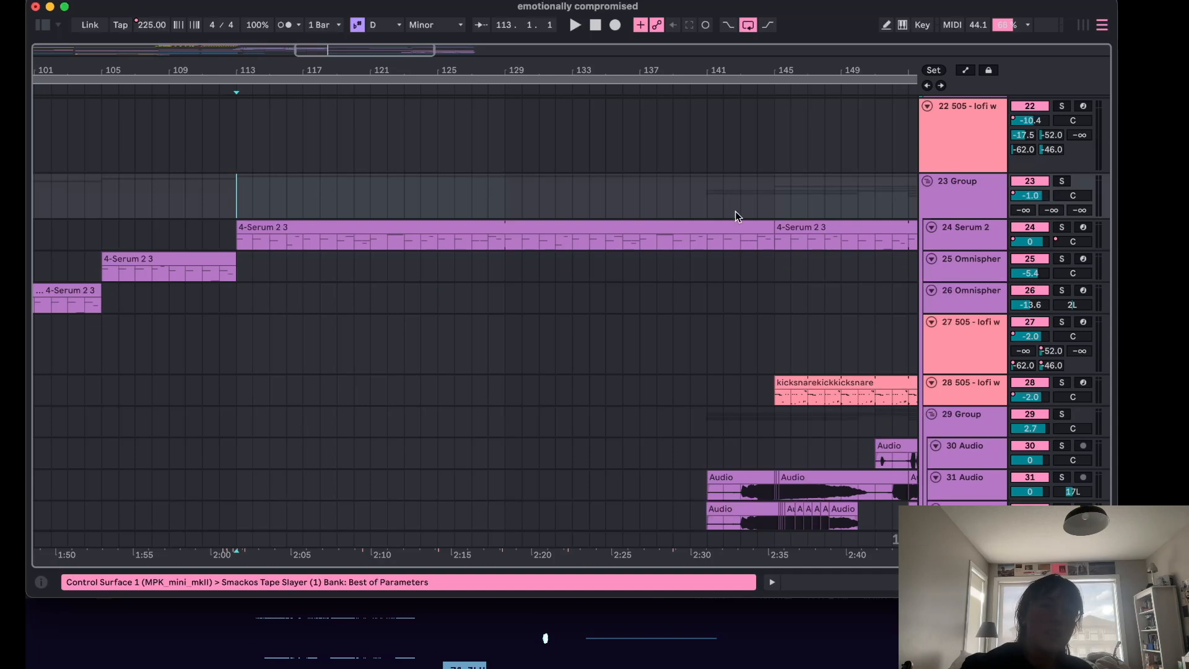
click(980, 233)
scroll(444, 316, down, 6)
scroll(573, 285, up, 3)
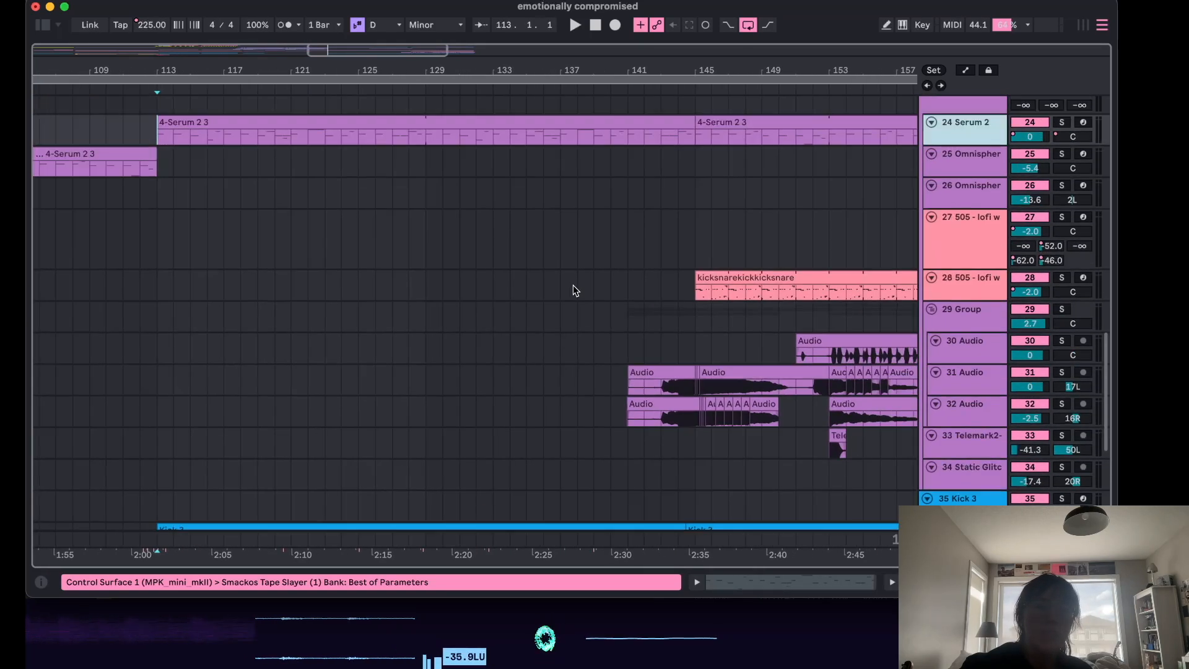
Scroll through the tracks around bars 105 to 157 to examine the audio and Kick 3 clips.
scroll(573, 284, left, 5)
click(363, 162)
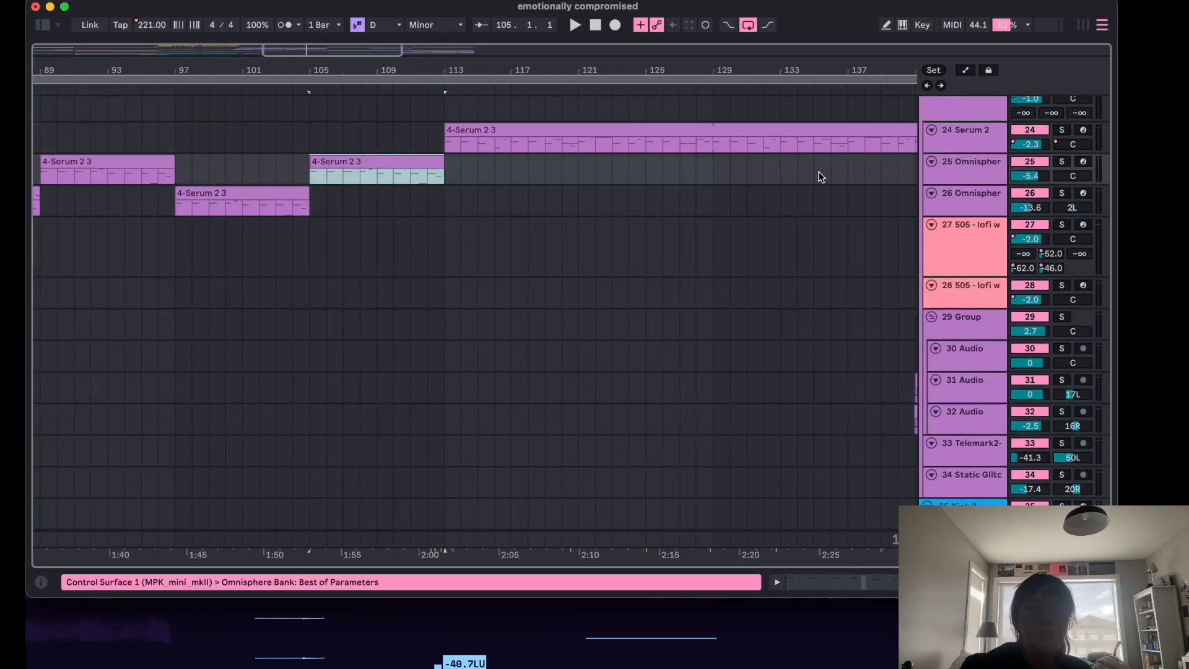
scroll(735, 199, down, 7)
scroll(735, 199, right, 5)
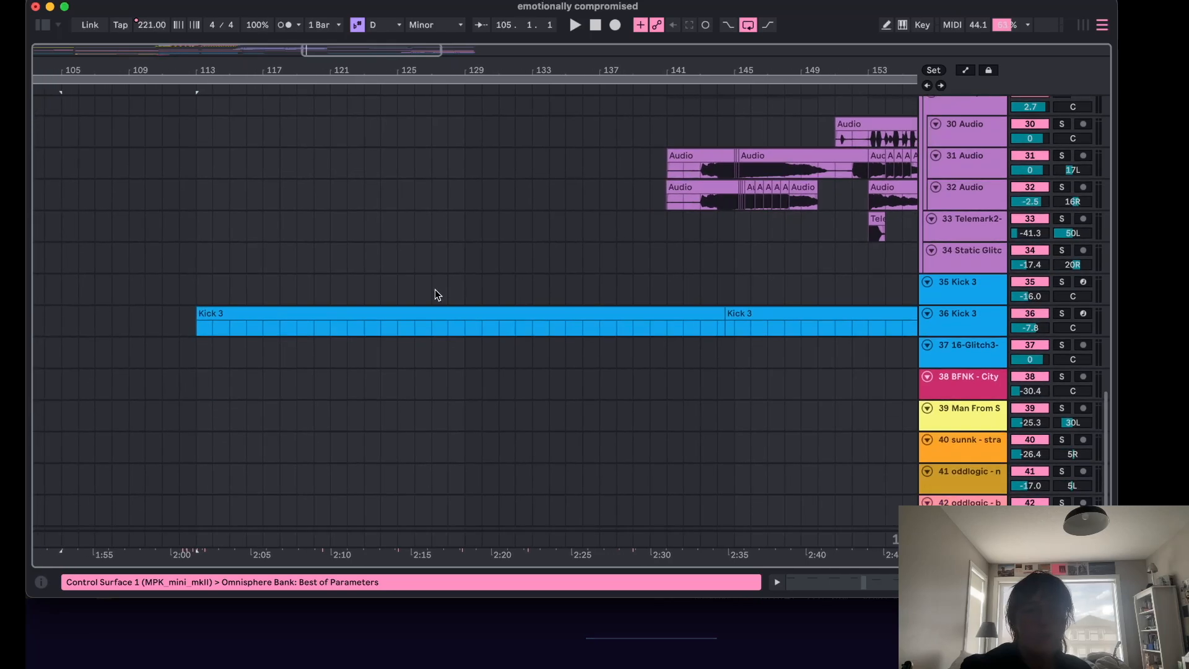
scroll(451, 286, down, 1)
scroll(450, 287, left, 1)
click(420, 280)
scroll(421, 281, up, 5)
scroll(421, 281, right, 2)
click(632, 306)
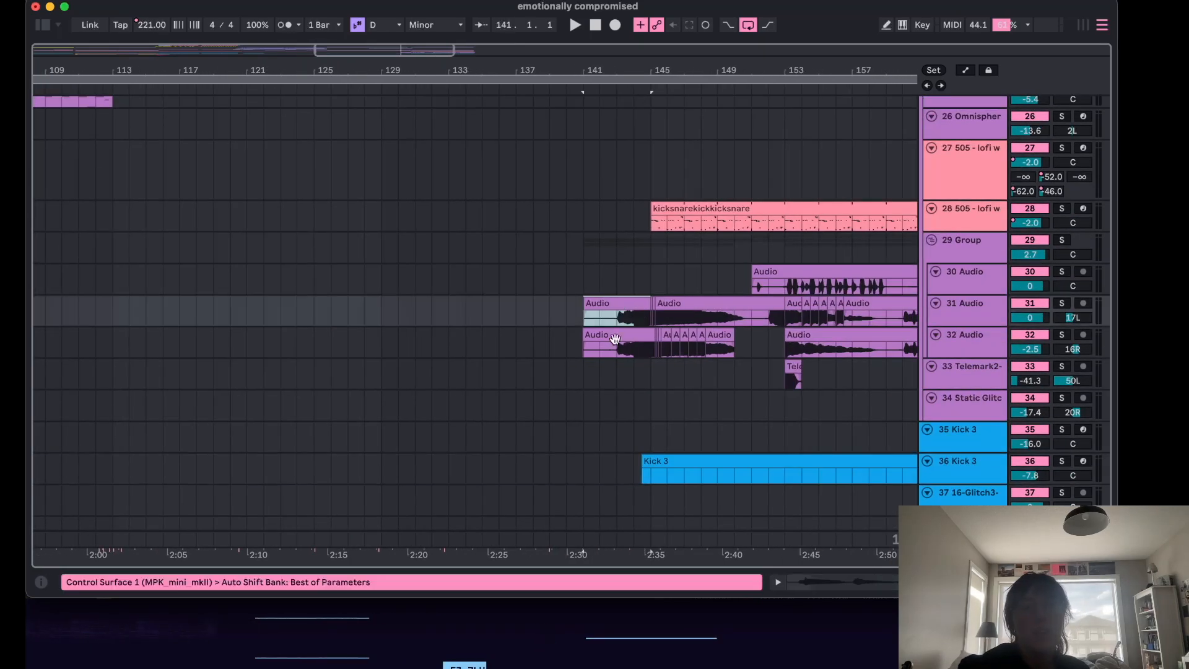
Delete the 31 Audio clip section between bars 141 and 145.
scroll(610, 342, up, 6)
scroll(609, 341, right, 5)
scroll(609, 341, up, 1)
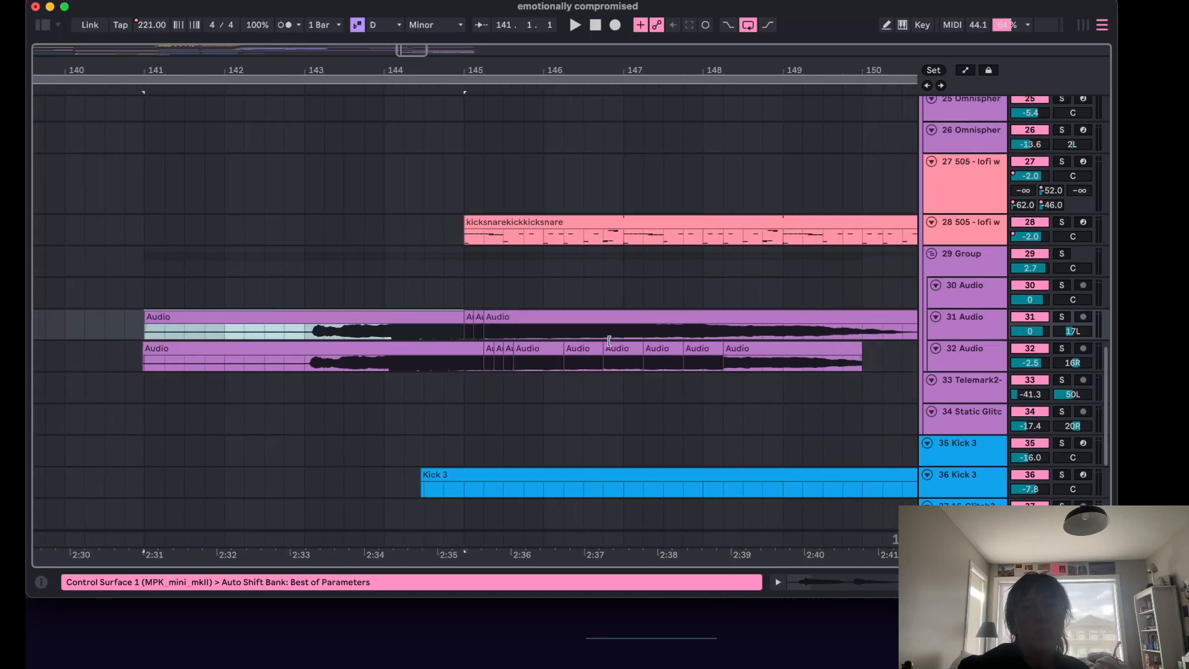
scroll(610, 341, down, 2)
click(734, 319)
scroll(690, 330, down, 3)
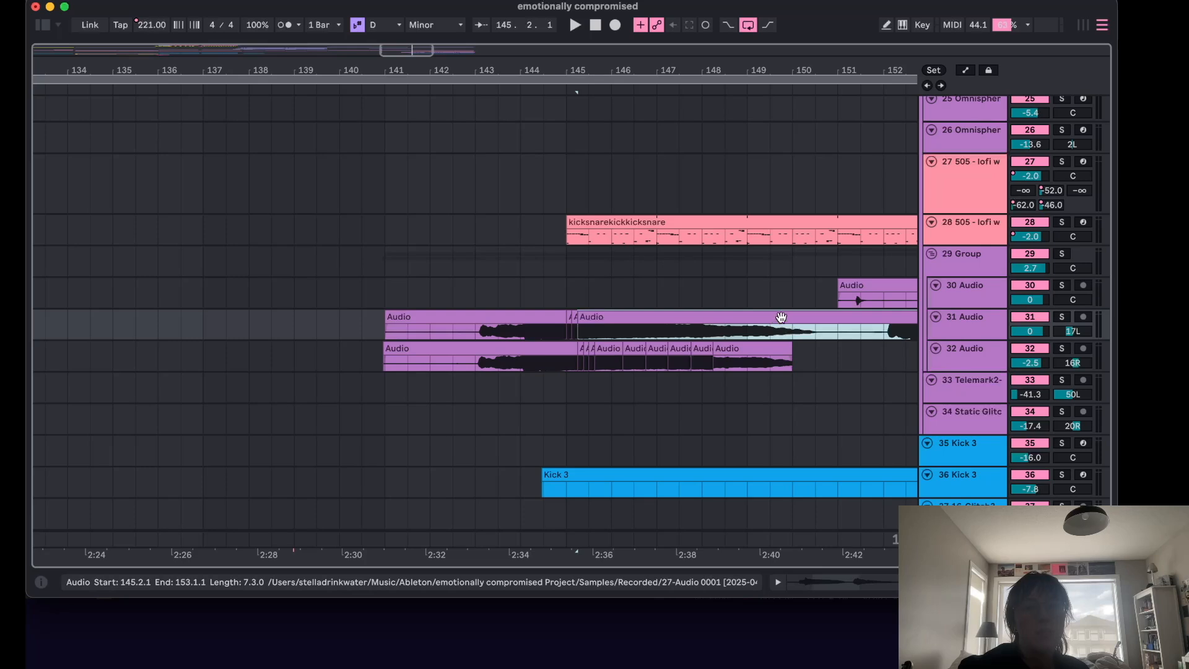
scroll(818, 328, down, 4)
scroll(828, 309, up, 7)
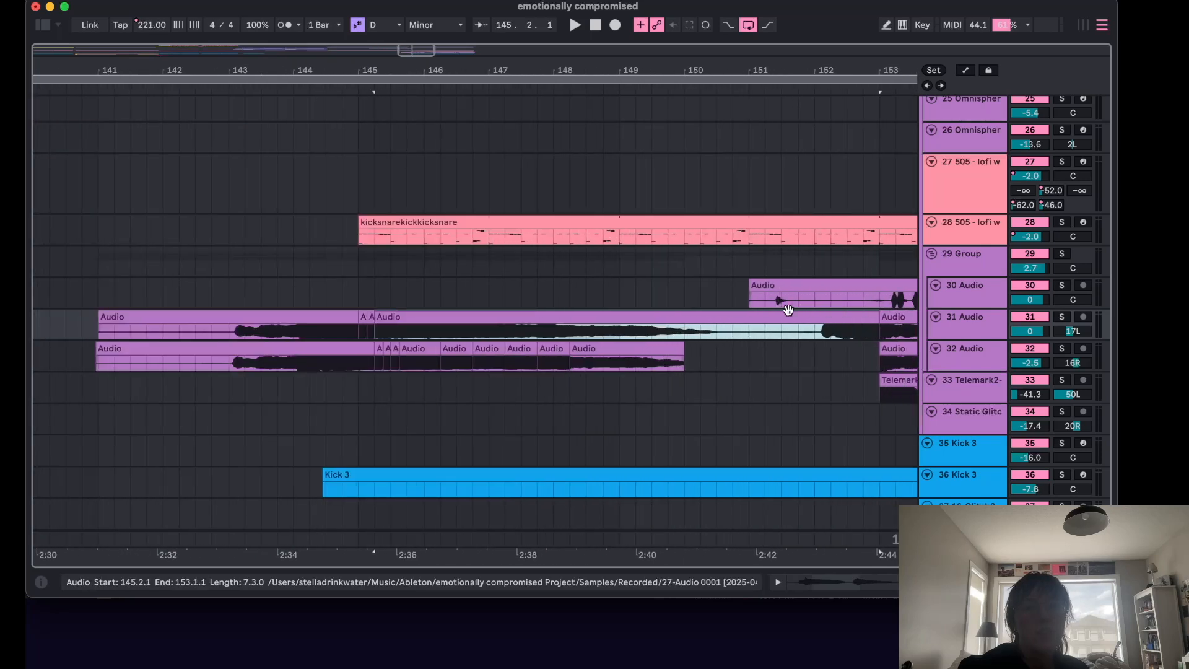
scroll(664, 311, left, 5)
click(456, 319)
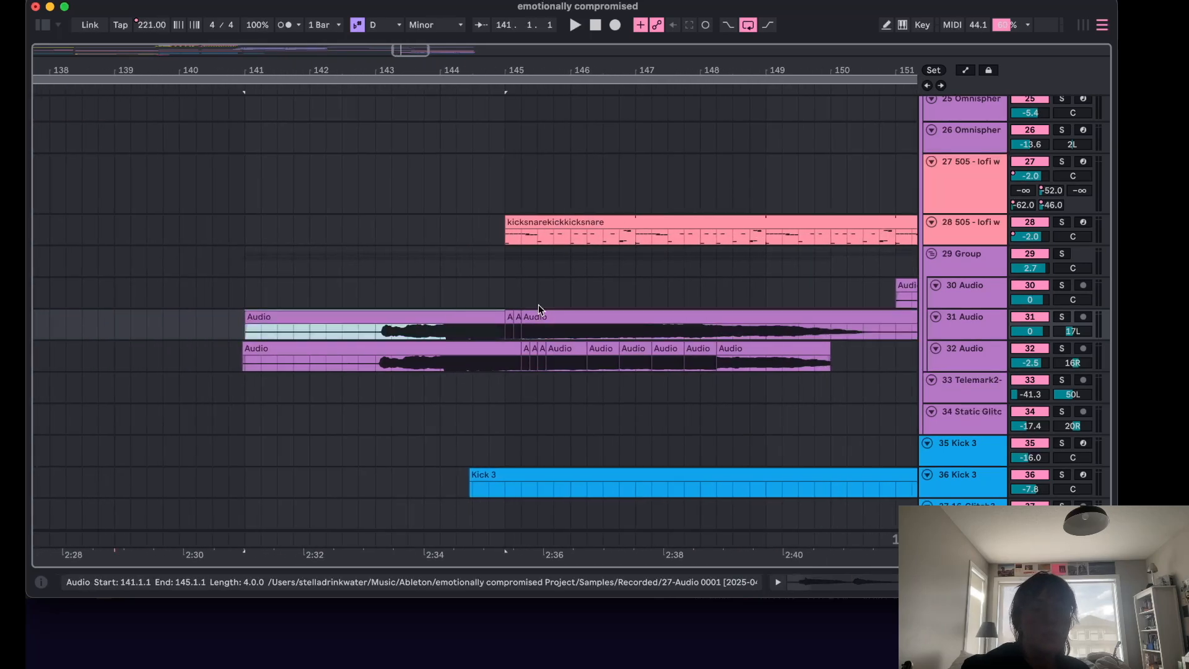
scroll(538, 308, down, 3)
scroll(472, 315, right, 2)
key(Delete)
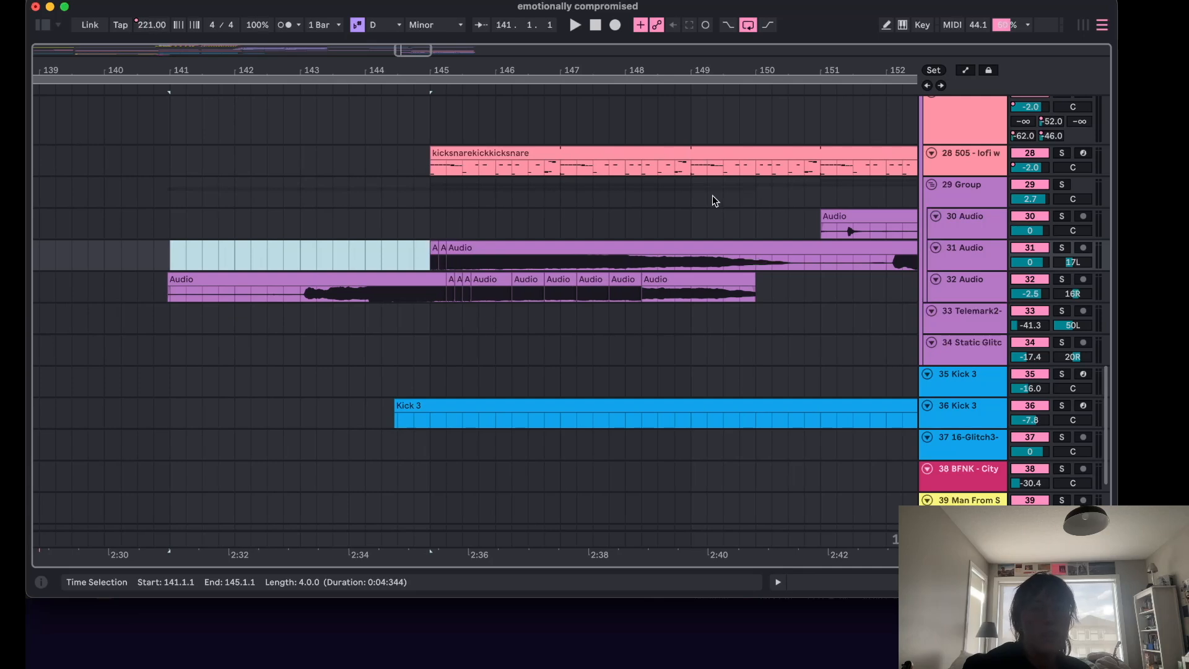
Try splitting the 31 Audio clip at bar 151, pasting, moving and reversing a section near bar 139, then undo these edits.
click(687, 259)
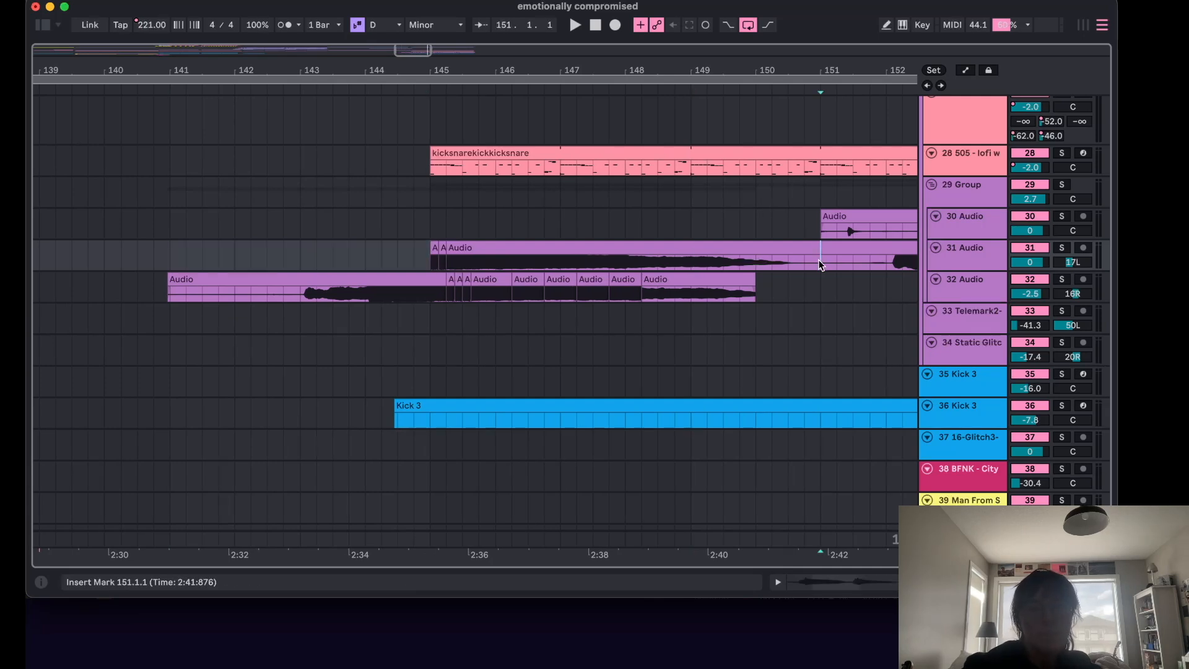
key(super+e)
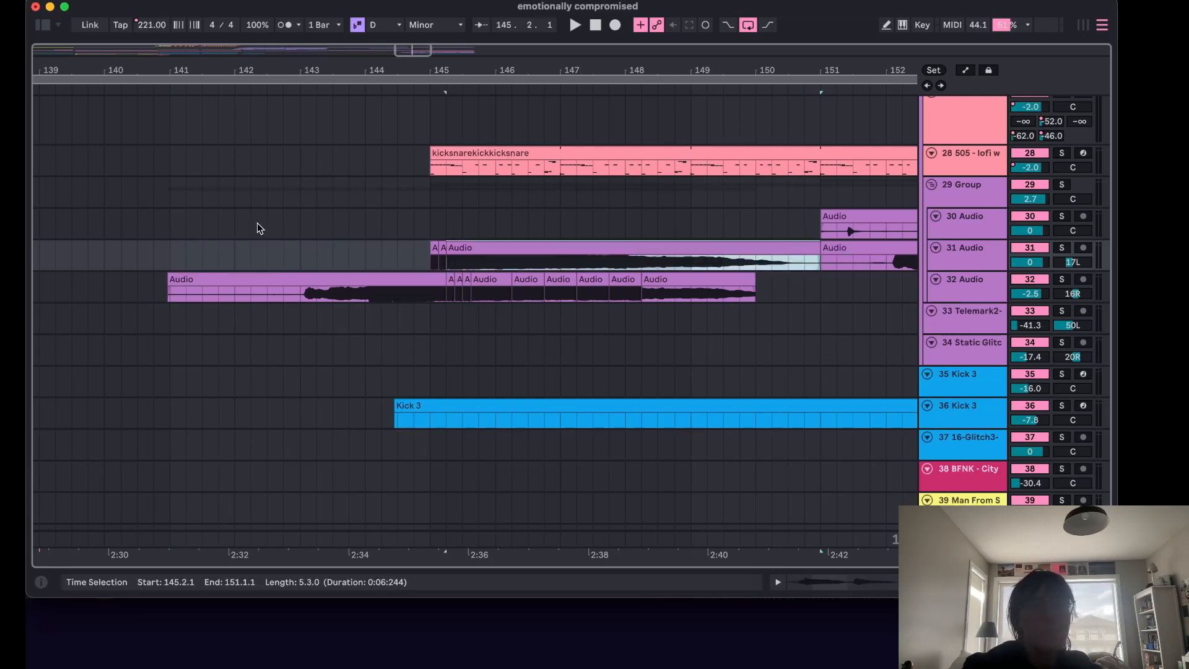
click(93, 259)
key(super+v)
drag(242, 244, 163, 245)
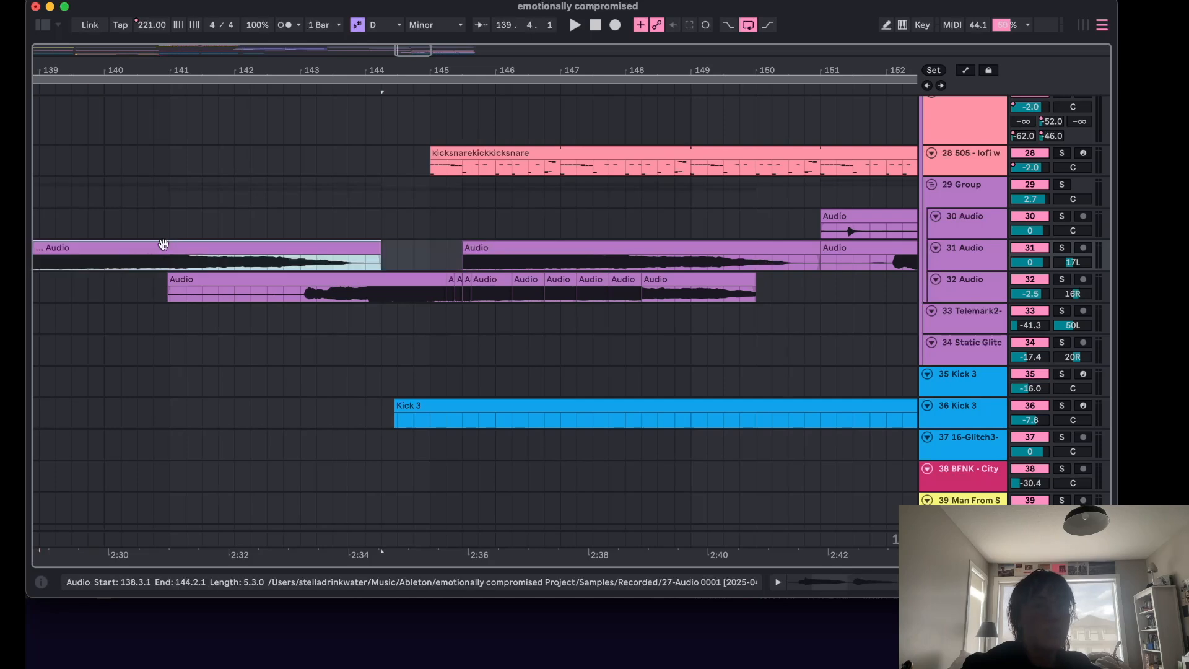
scroll(350, 240, left, 3)
scroll(350, 241, left, 2)
right_click(439, 240)
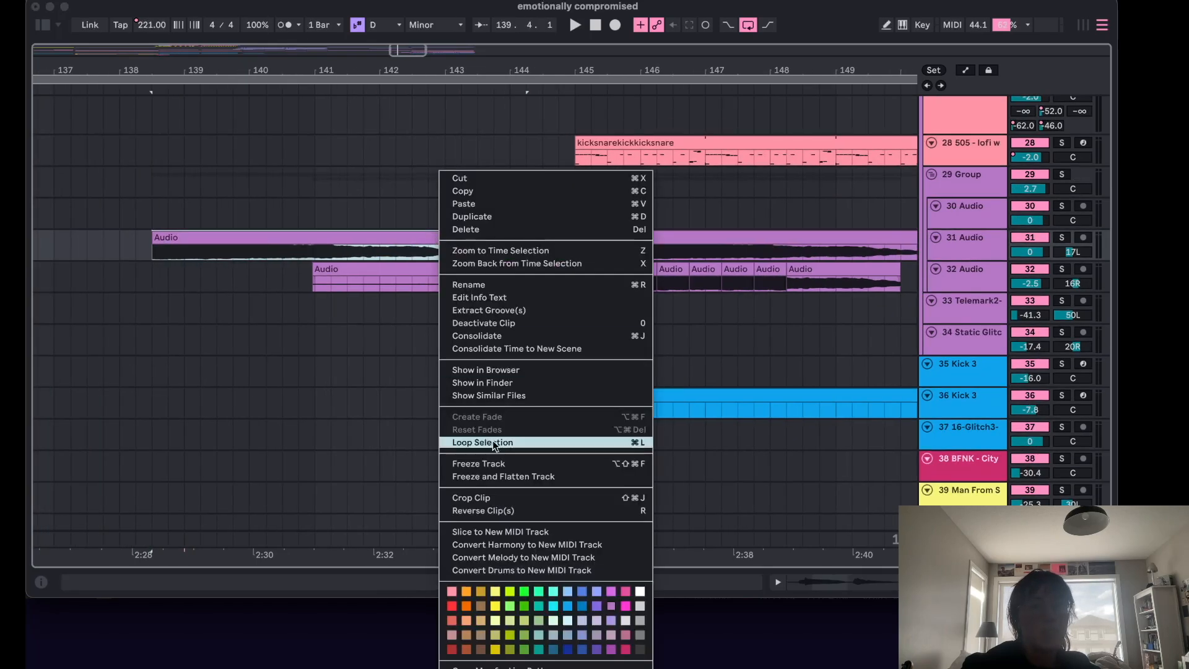
click(470, 508)
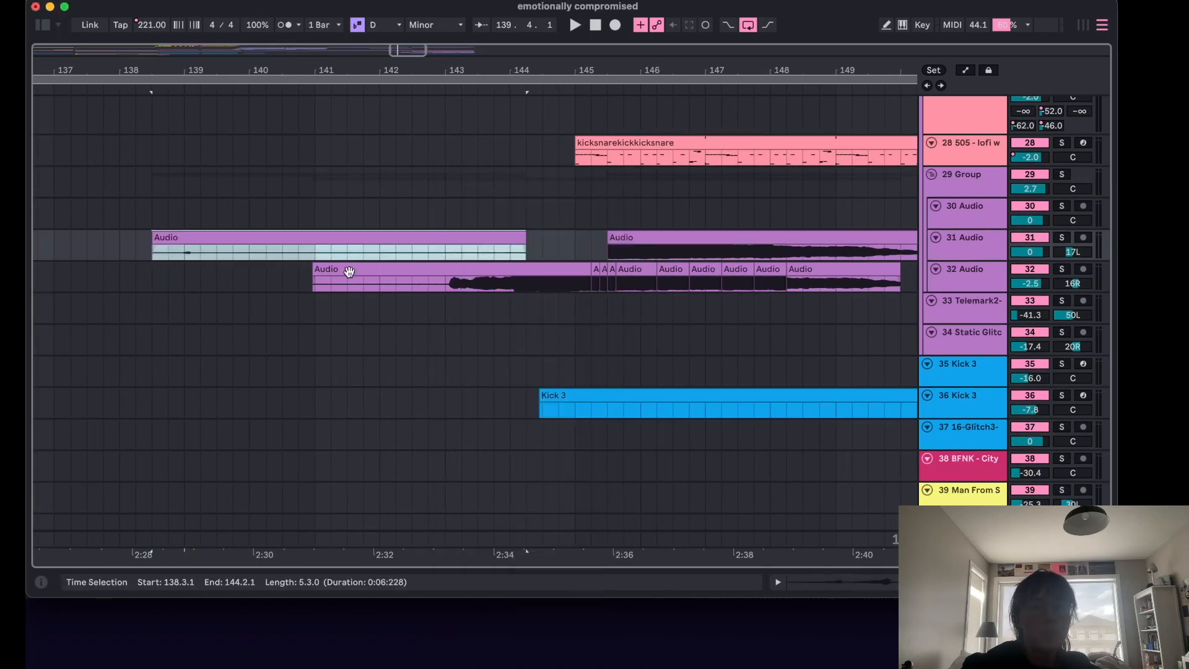
drag(358, 248, 437, 236)
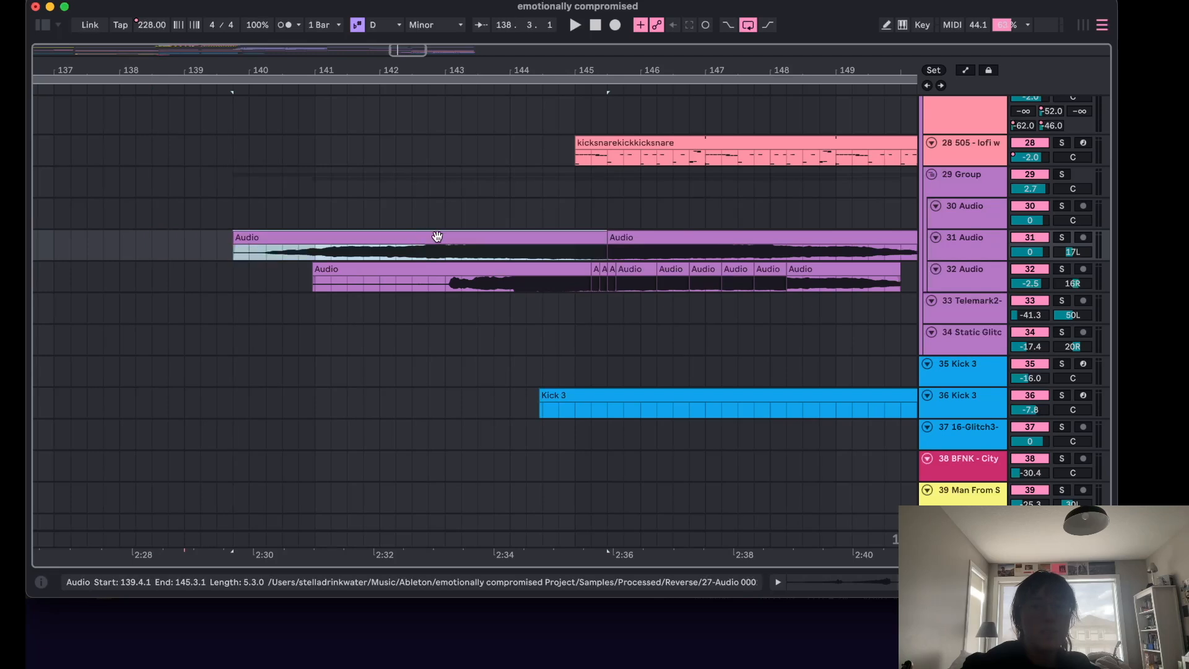
key(super+z)
key(super+z)
key(super+z)
key(super+z)
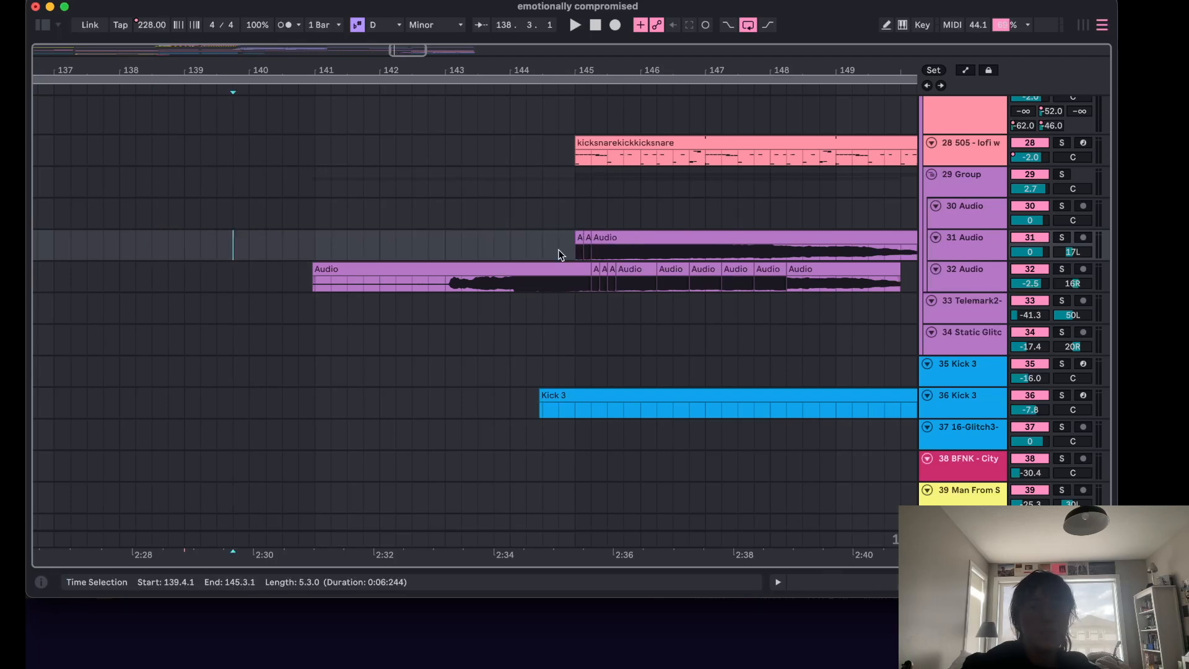
key(super+z)
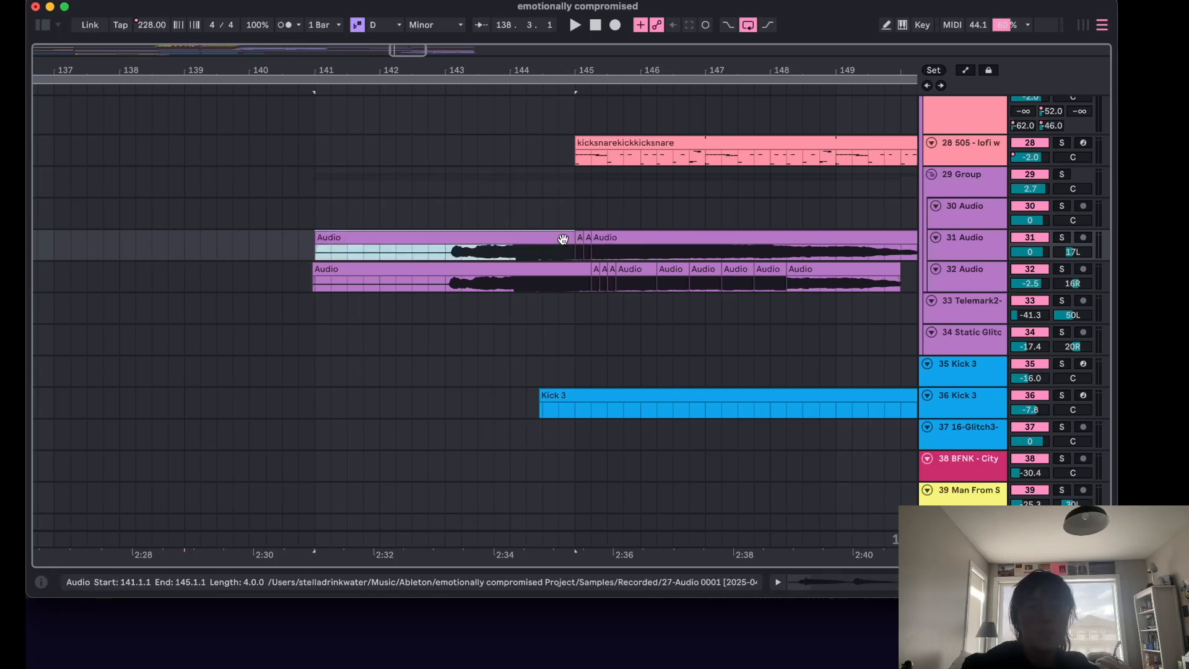
Try splitting the 32 Audio clip around bar 149, then undo the splits.
click(221, 187)
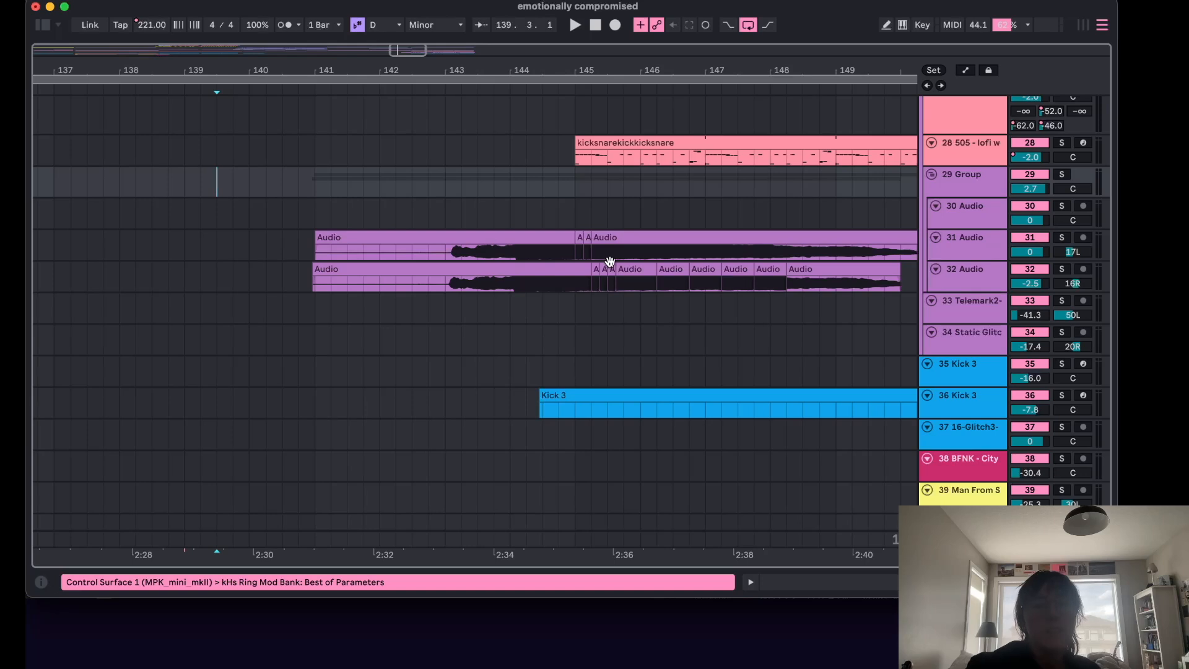
scroll(840, 288, up, 5)
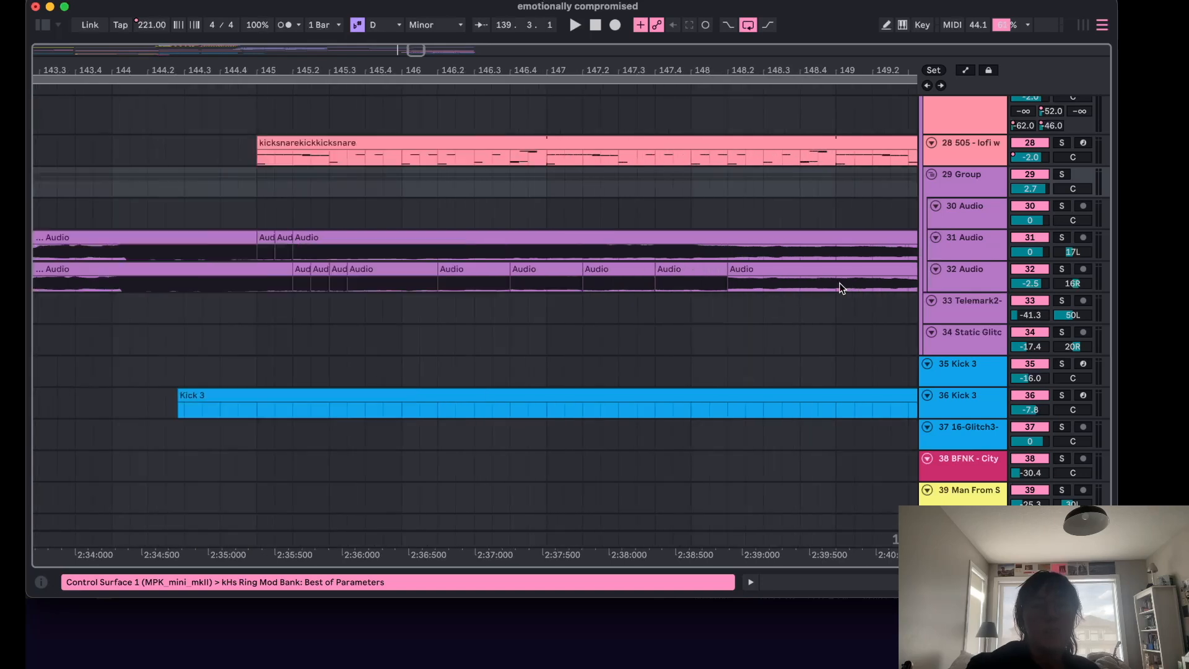
click(675, 283)
key(super+e)
click(730, 283)
key(super+e)
click(712, 271)
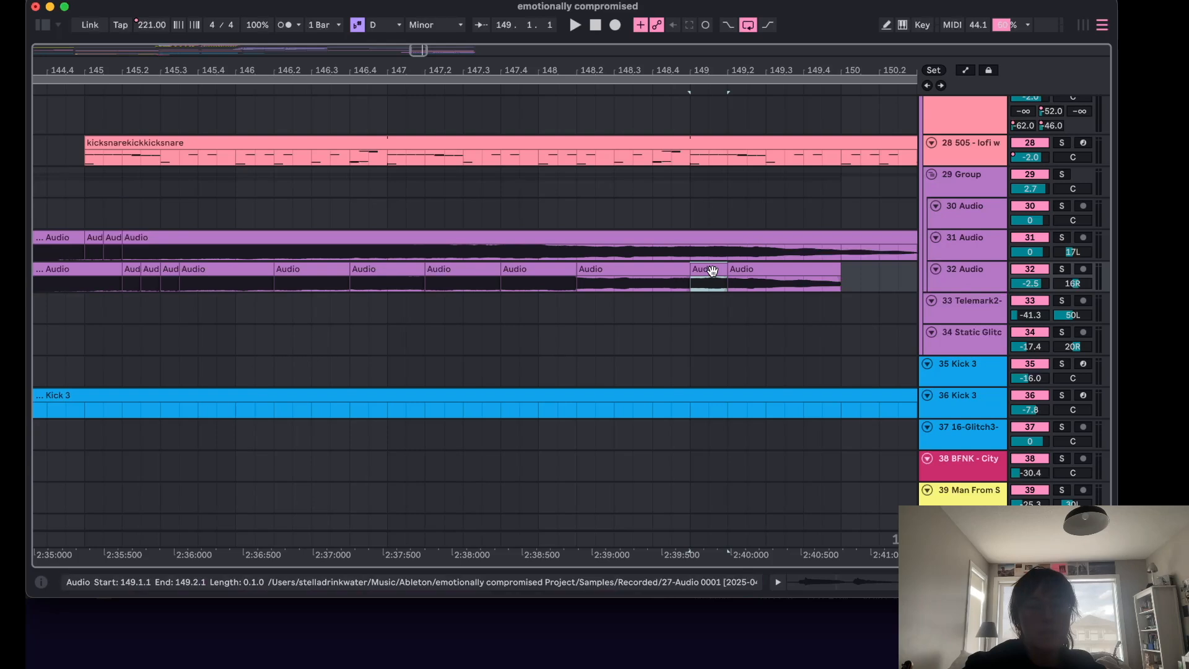
key(super+z)
key(super+z)
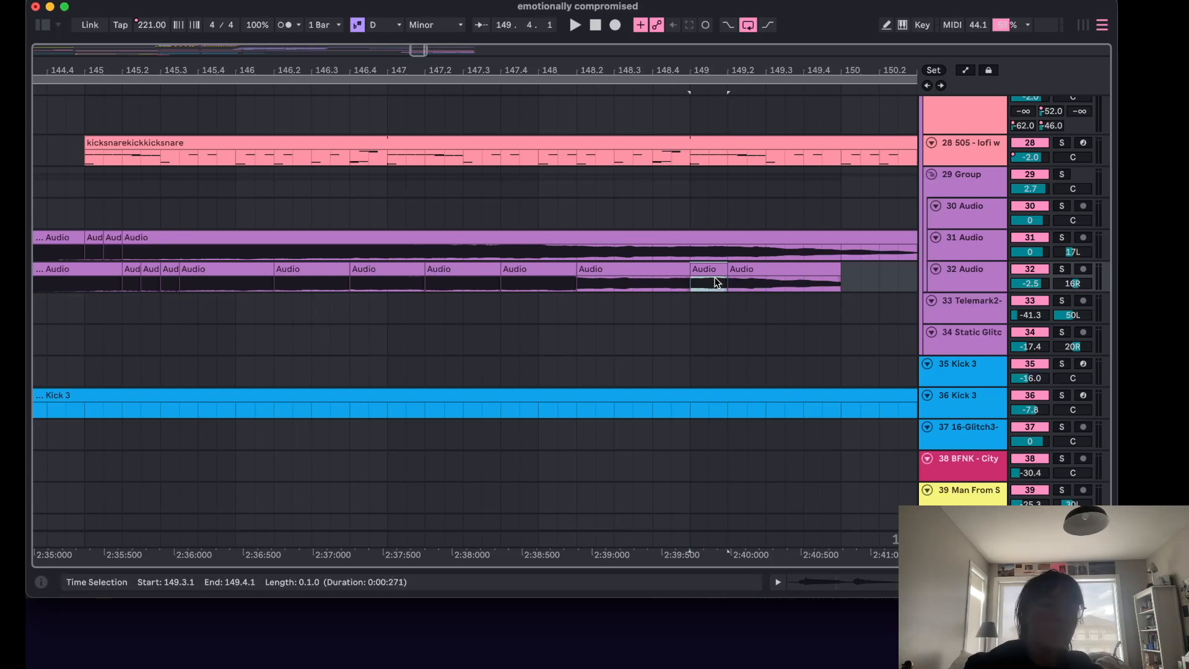
Play the arrangement from bar 139.3 and stop it around bar 145.
scroll(717, 283, down, 5)
click(388, 162)
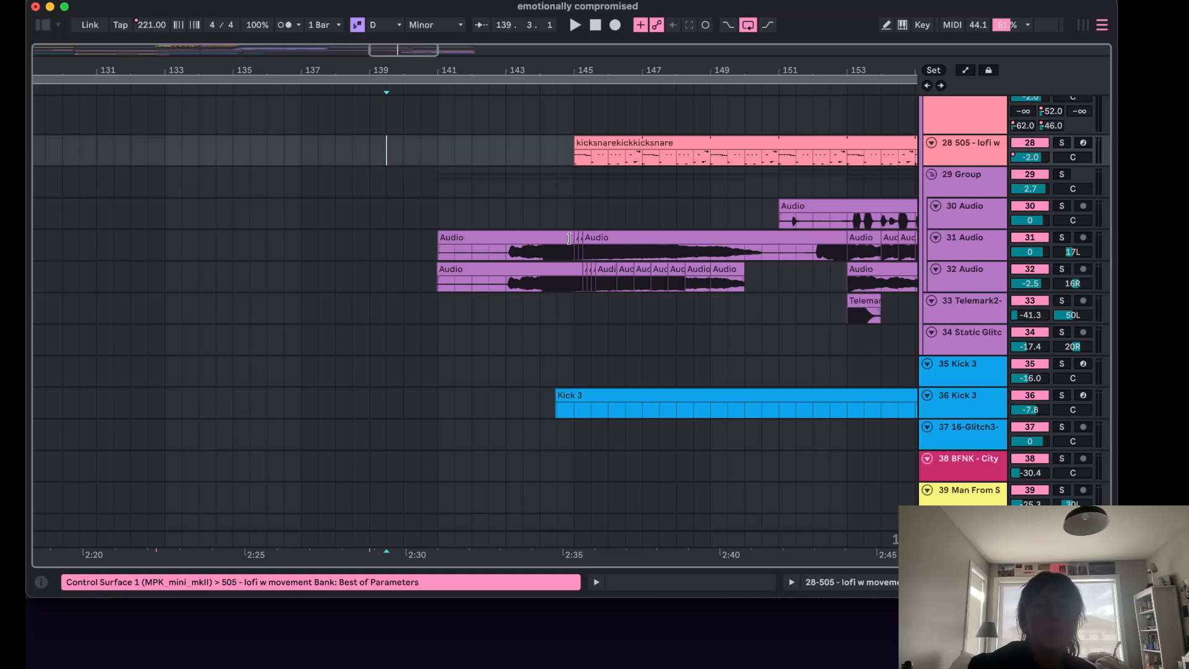
key(space)
scroll(563, 241, up, 5)
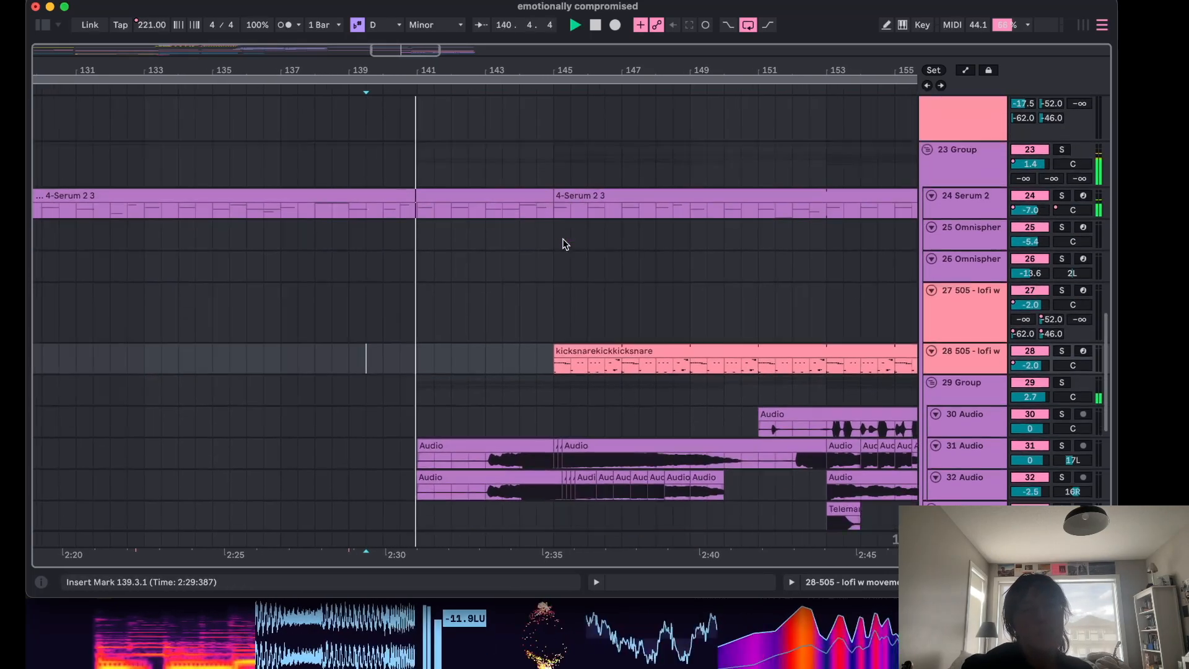
scroll(563, 243, down, 10)
scroll(564, 243, up, 2)
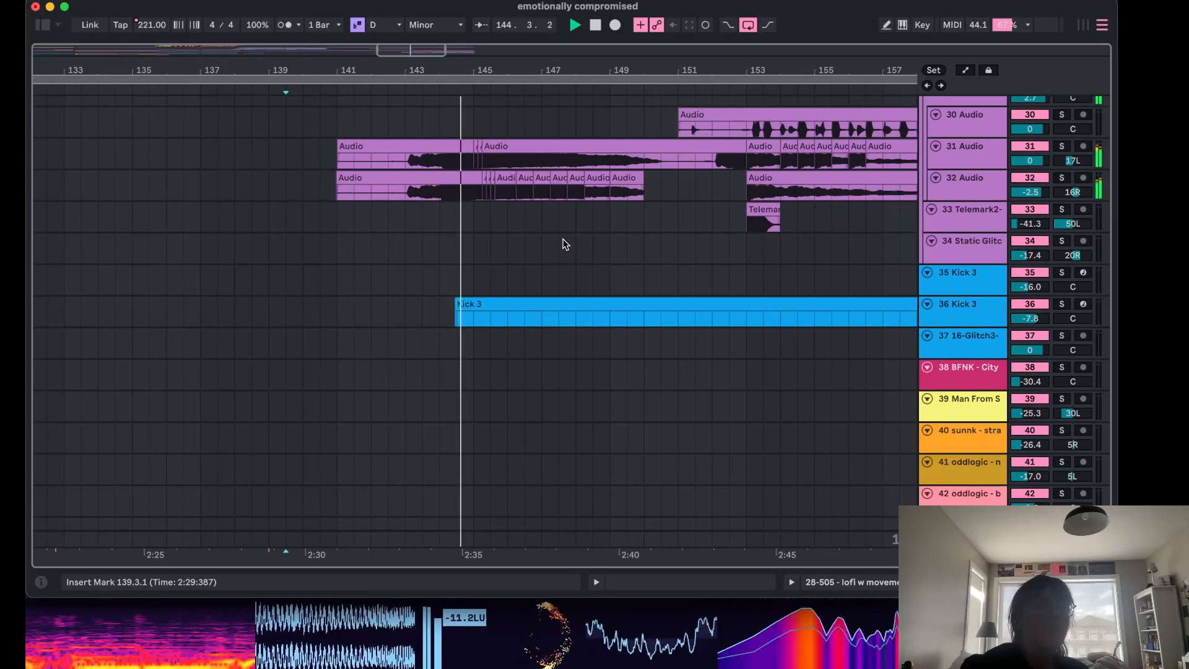
key(space)
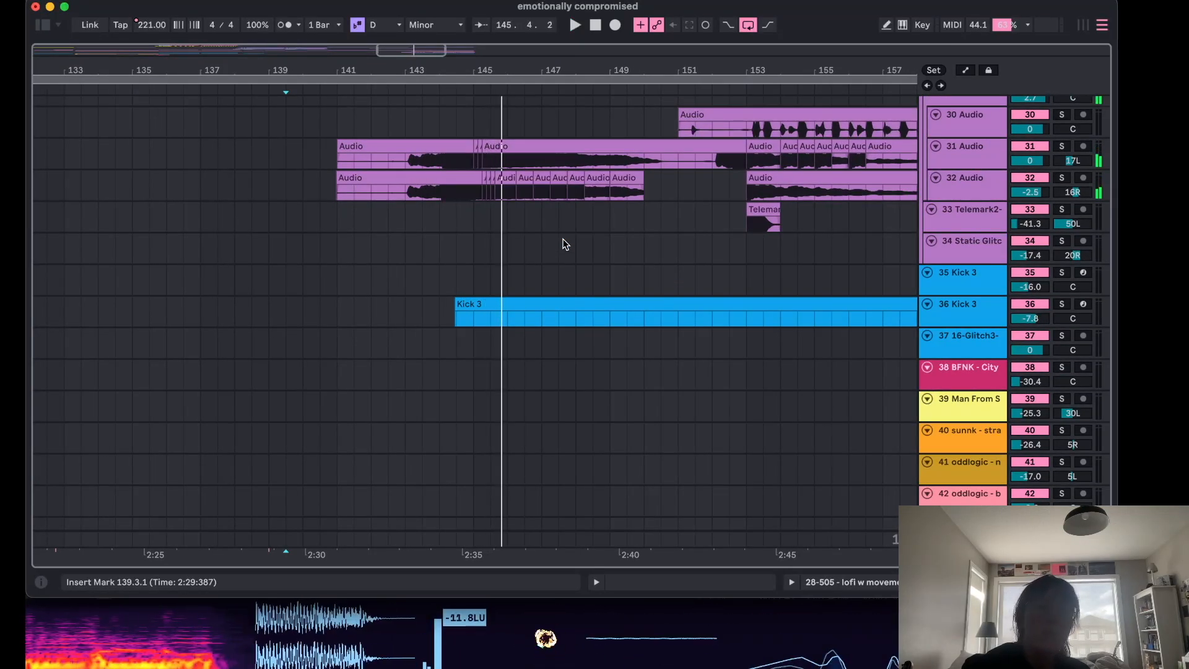
Solo the 30 Audio track and play it from bar 145, then stop playback.
scroll(563, 243, up, 5)
click(1061, 256)
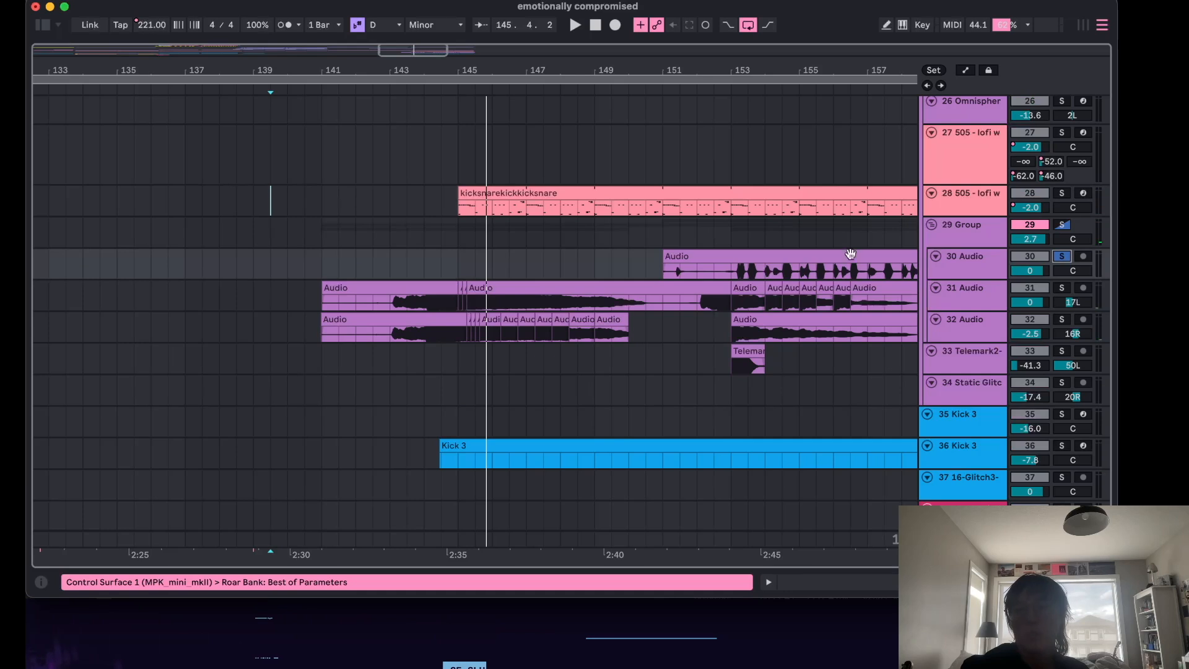
key(space)
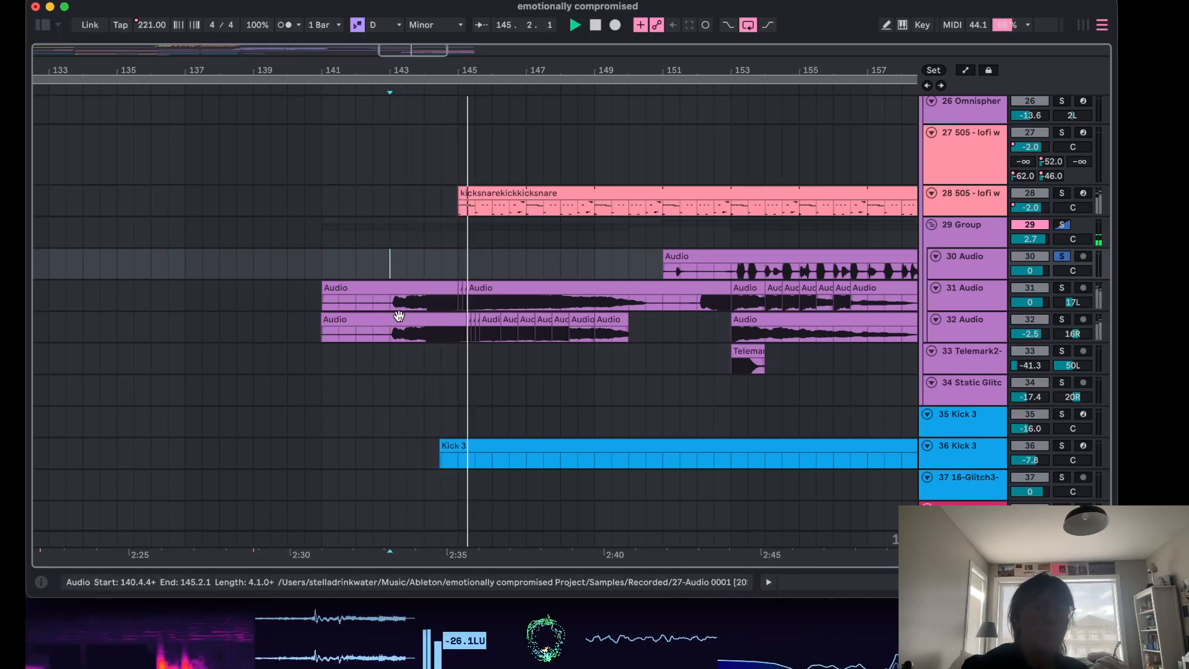
key(space)
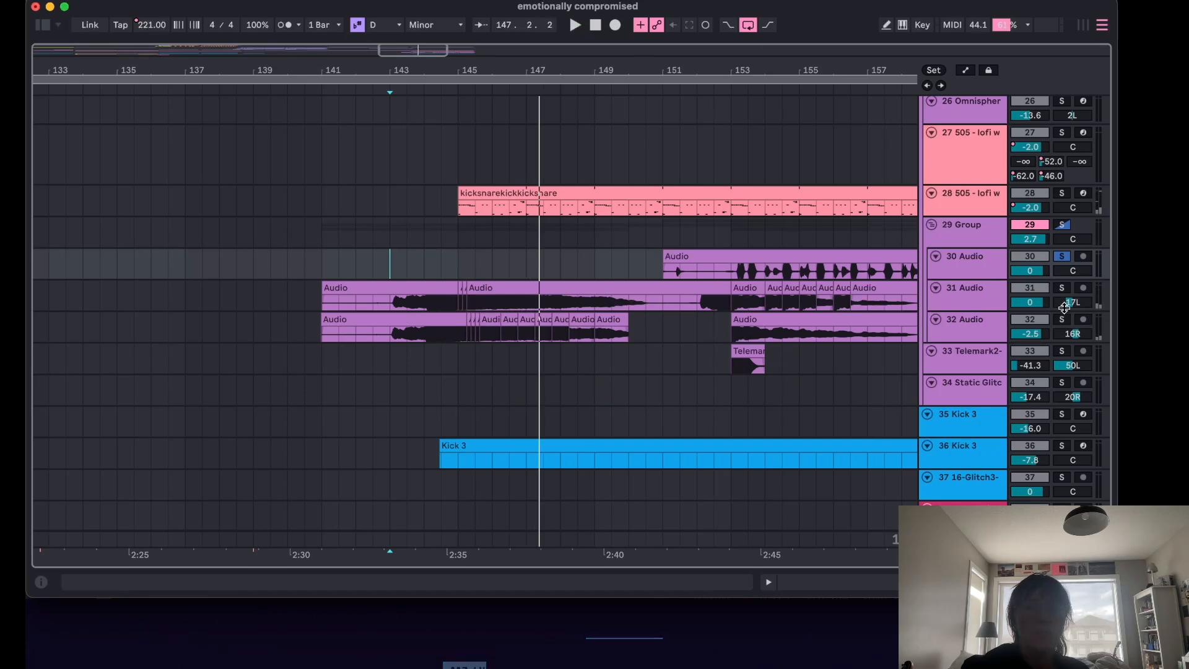
Solo the 31 Audio track instead and play from bar 145.
click(1063, 289)
click(475, 266)
key(space)
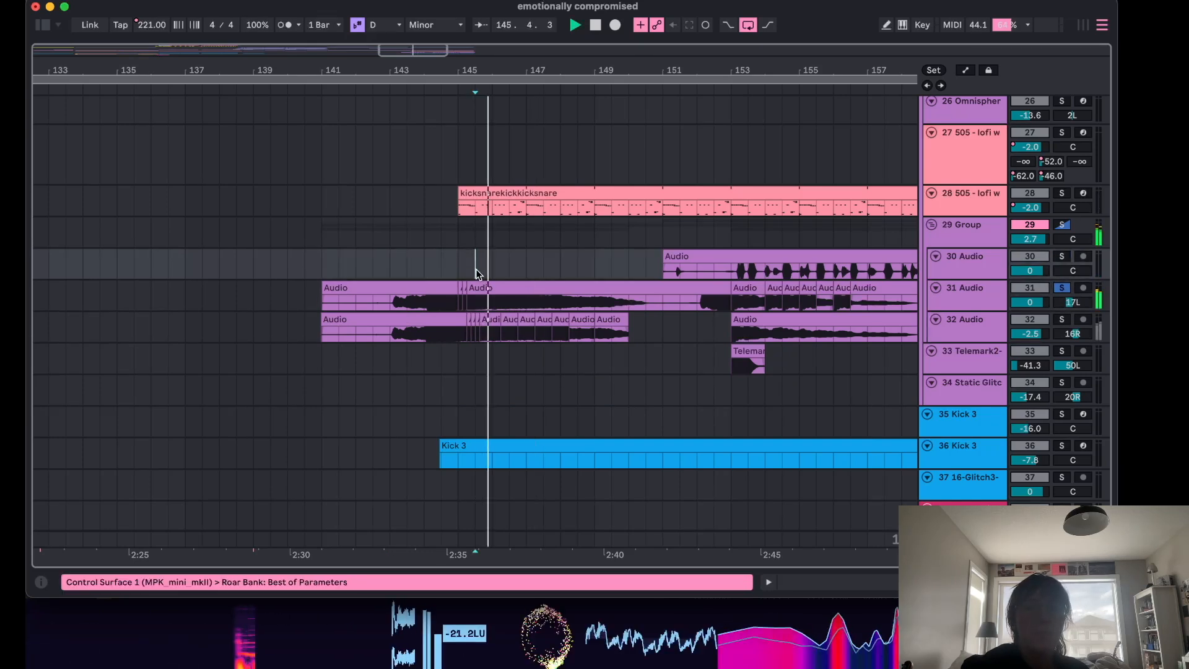
Open the 29 Group's effect chain and bypass its kHs Ring Mod, OTT and Glitch devices.
double_click(945, 299)
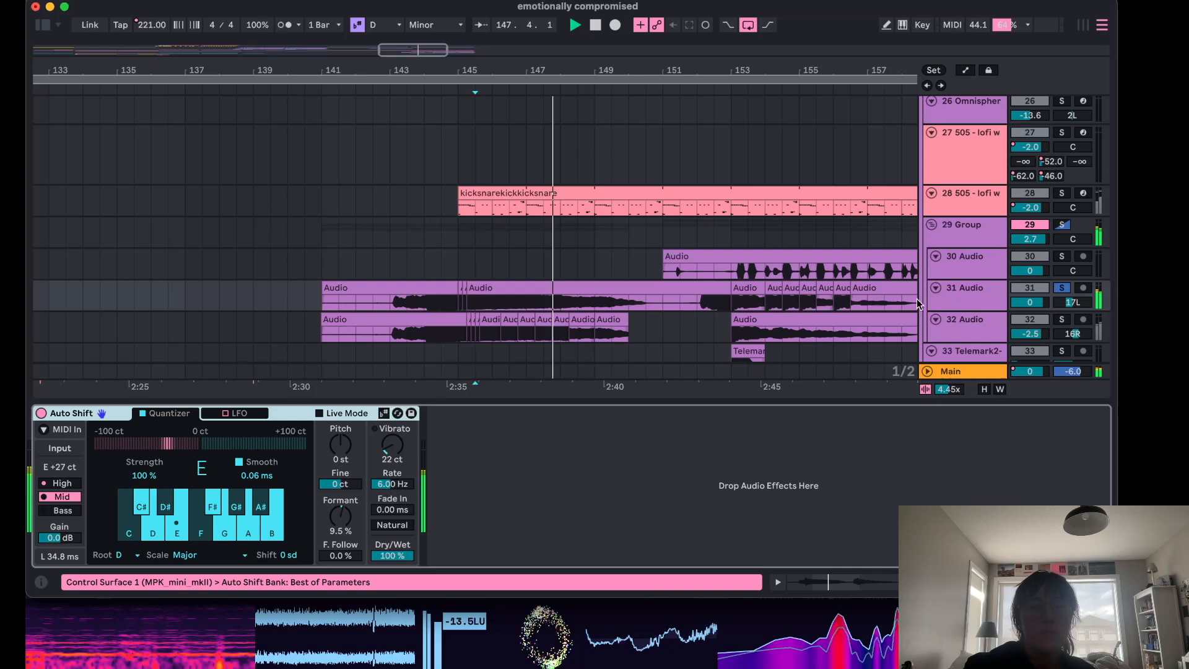
click(969, 236)
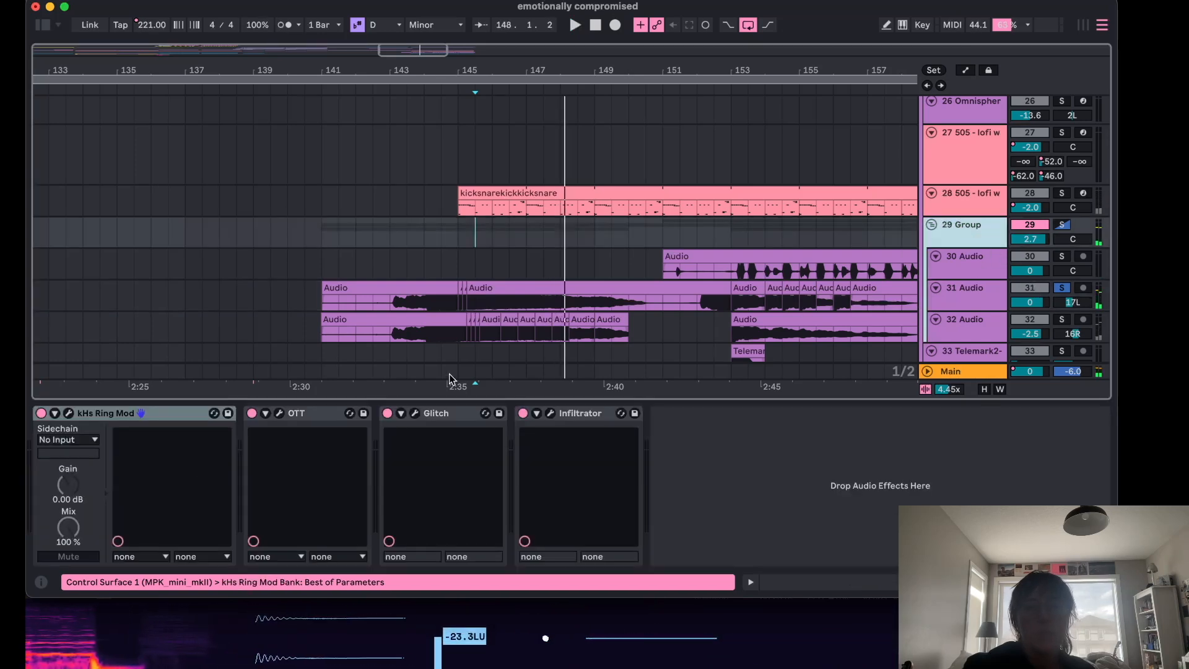
click(41, 414)
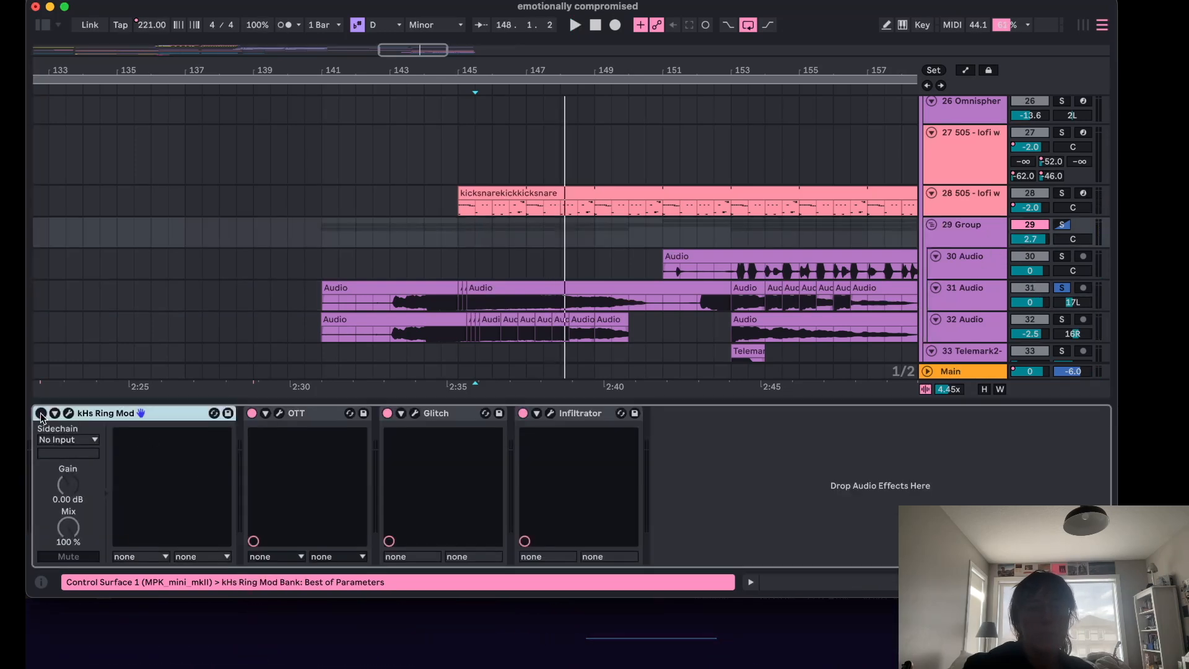
click(252, 413)
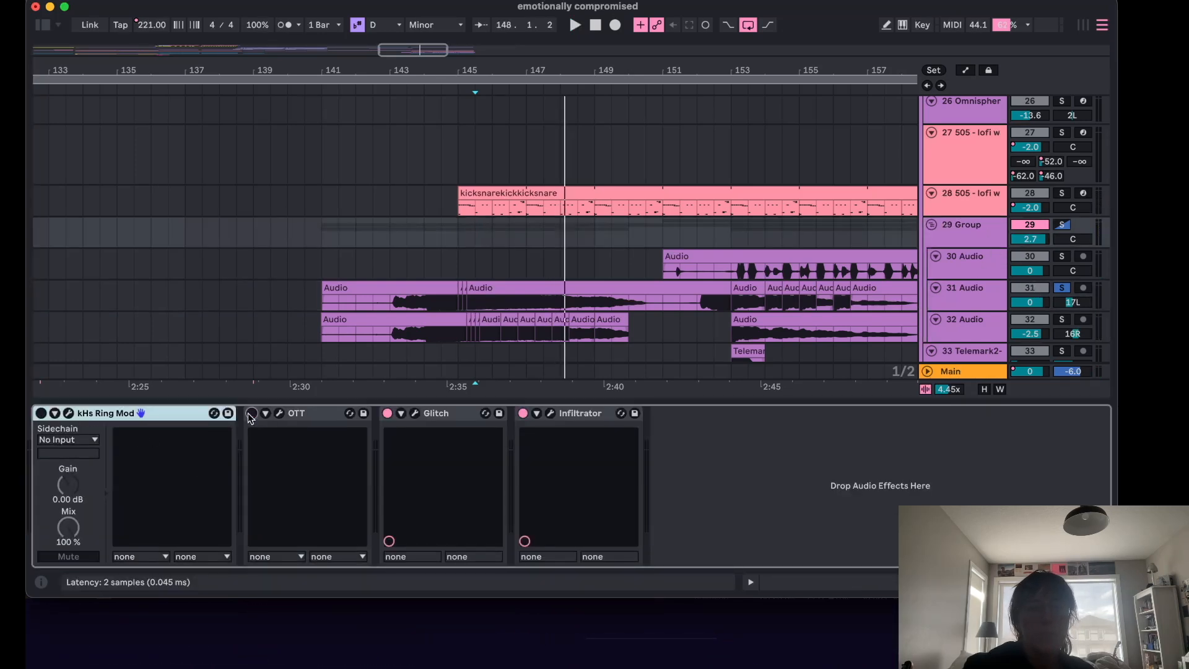
click(382, 418)
Open the 30 Audio track's Roar device and the 31 Audio clip's sample view.
click(445, 273)
key(space)
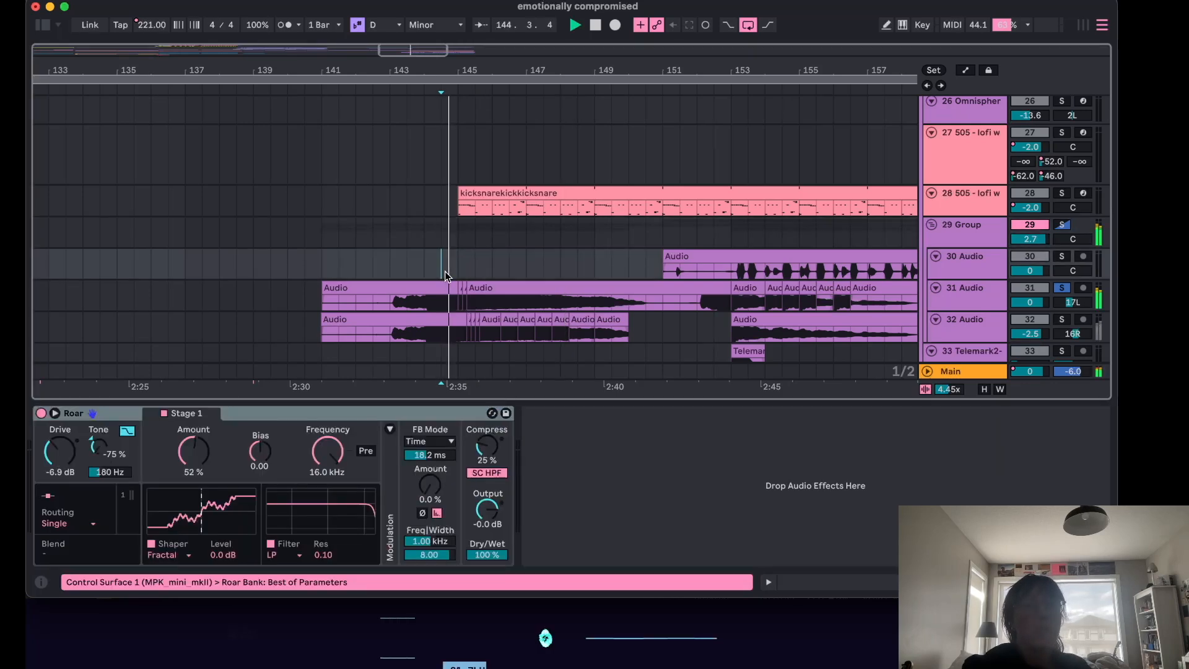
click(539, 299)
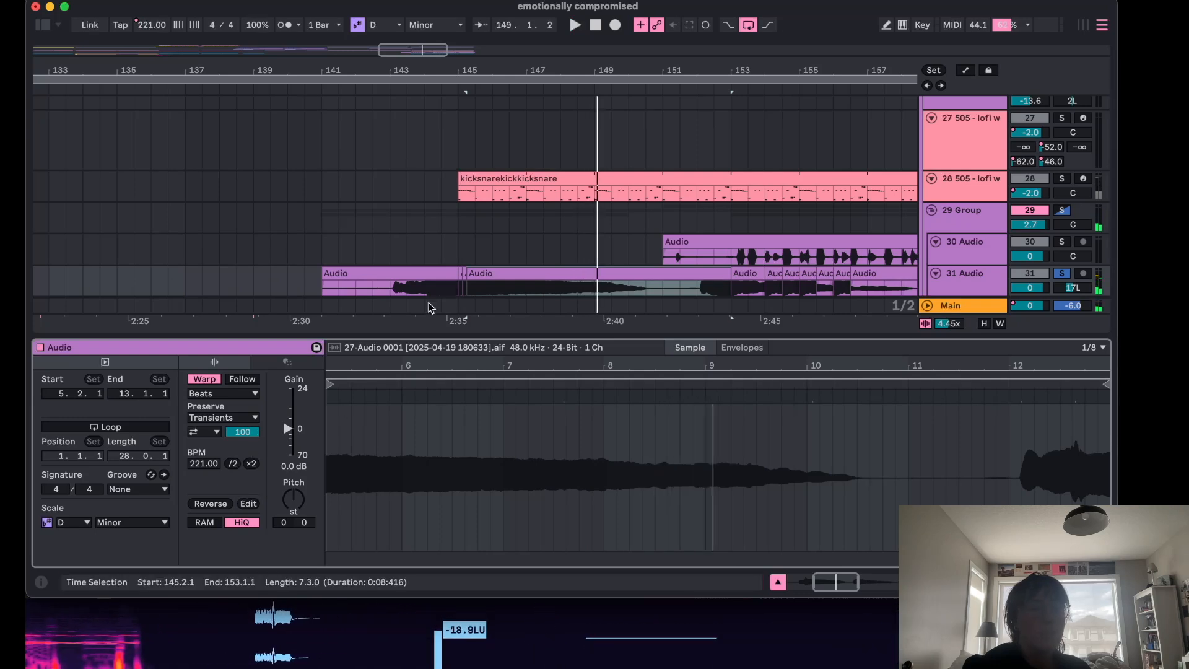
scroll(512, 265, down, 4)
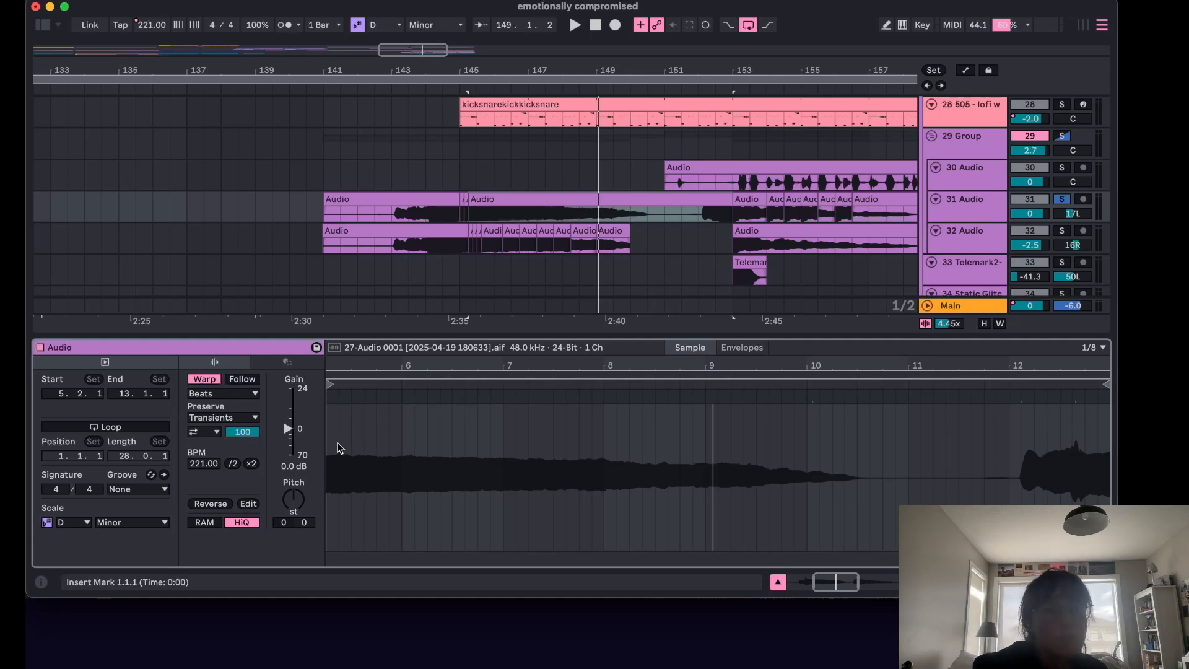
Solo the 32 Audio track and play it from bar 145.
scroll(382, 429, left, 3)
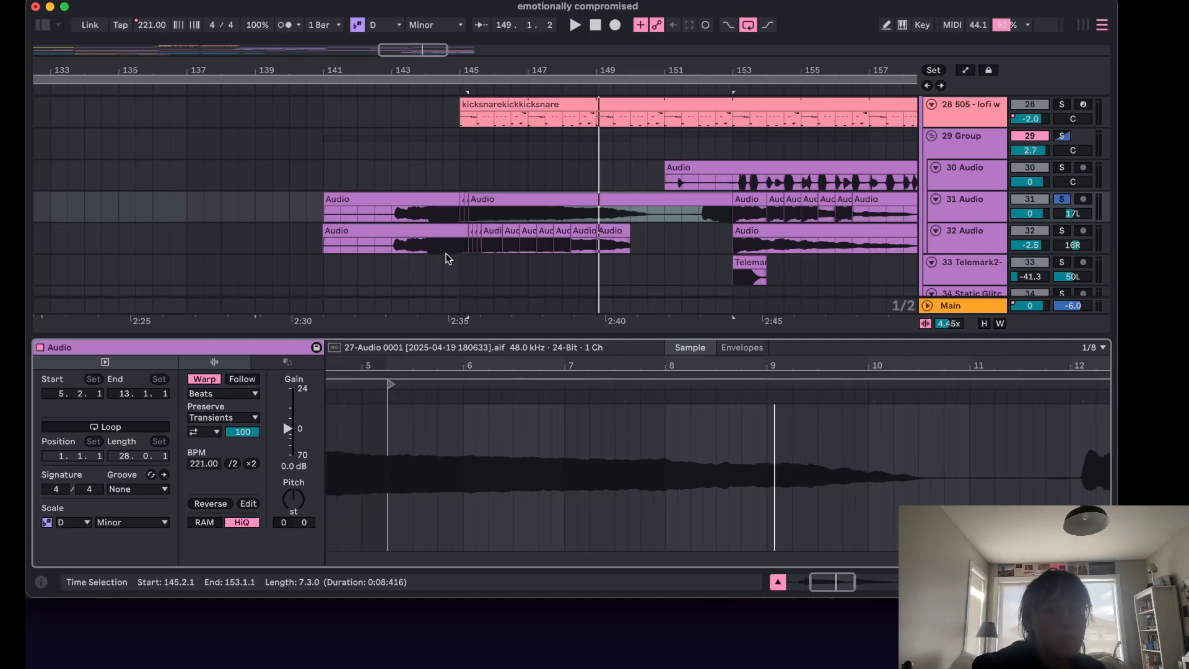
click(1062, 233)
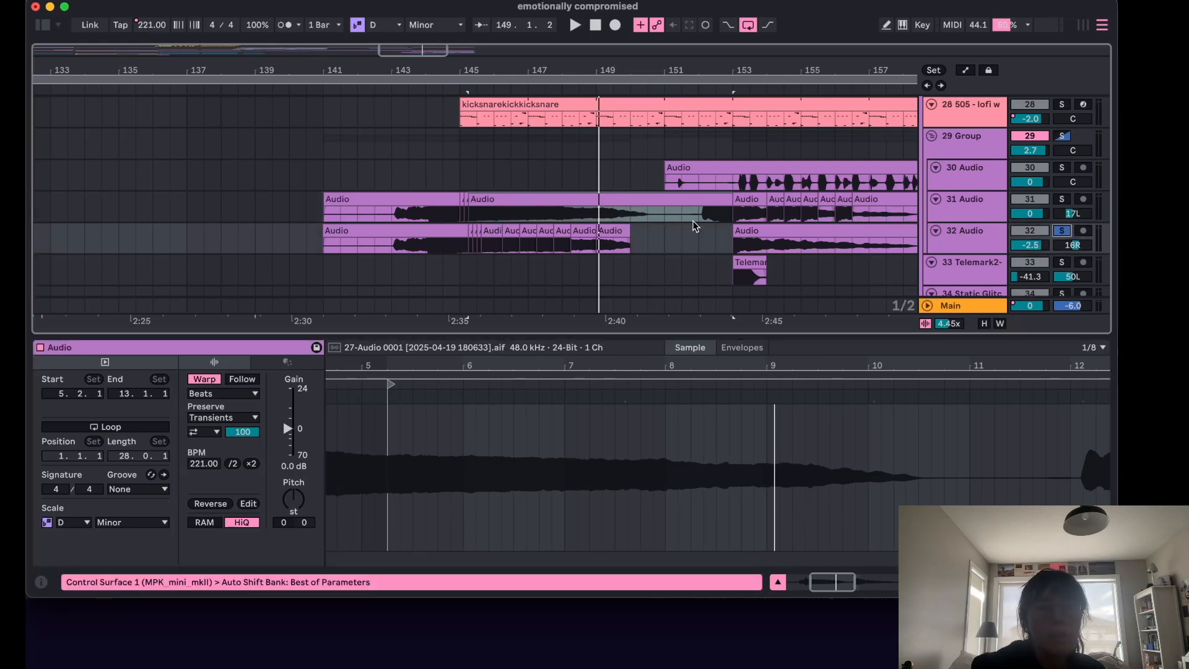
click(452, 172)
key(space)
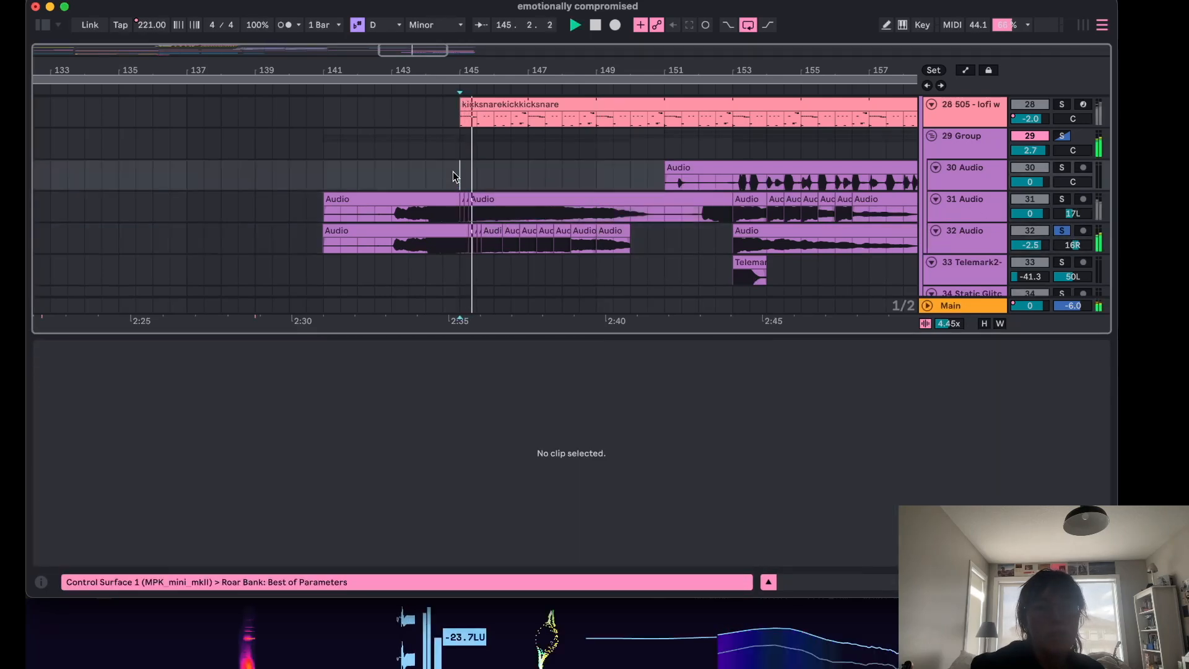
Open the 32 Audio track's Auto Shift device chain and restart playback from bar 145.
click(460, 245)
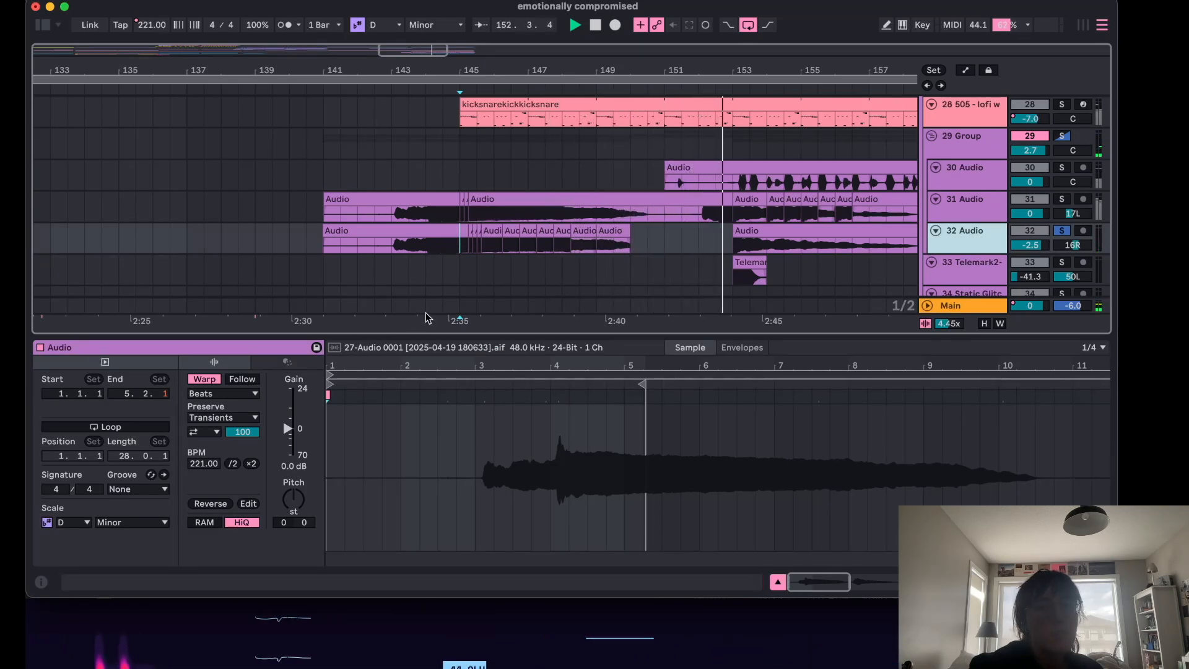
double_click(947, 238)
key(0)
key(space)
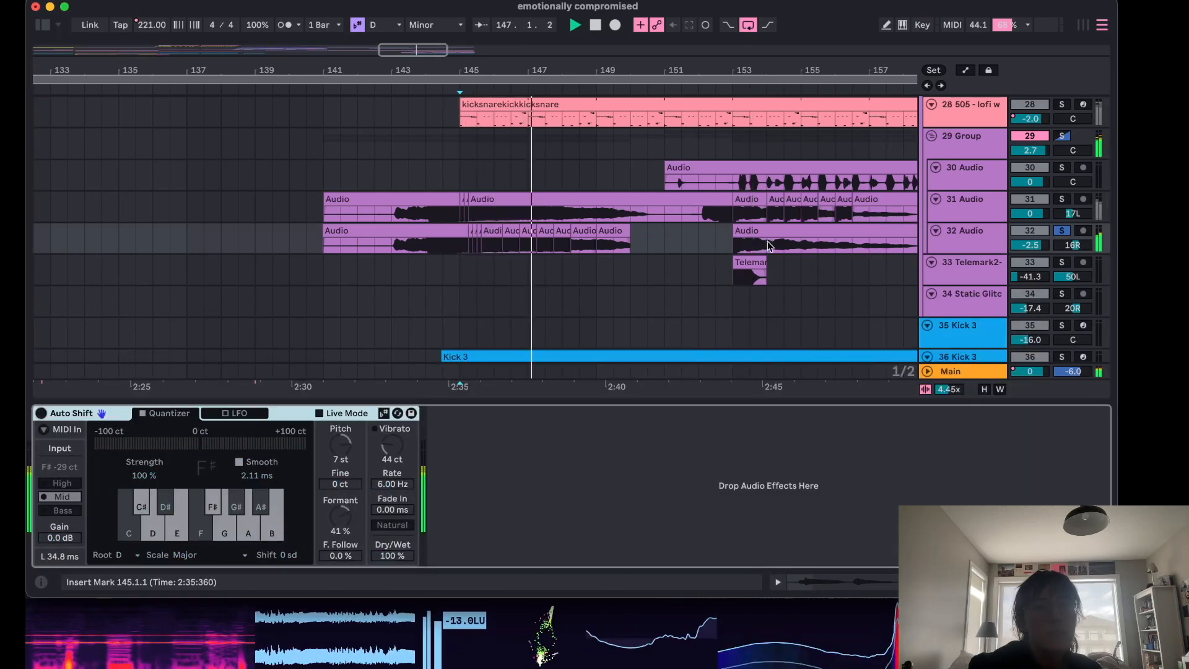
Re-enable the 29 Group's Glitch device and unsolo the 32 Audio track.
click(730, 238)
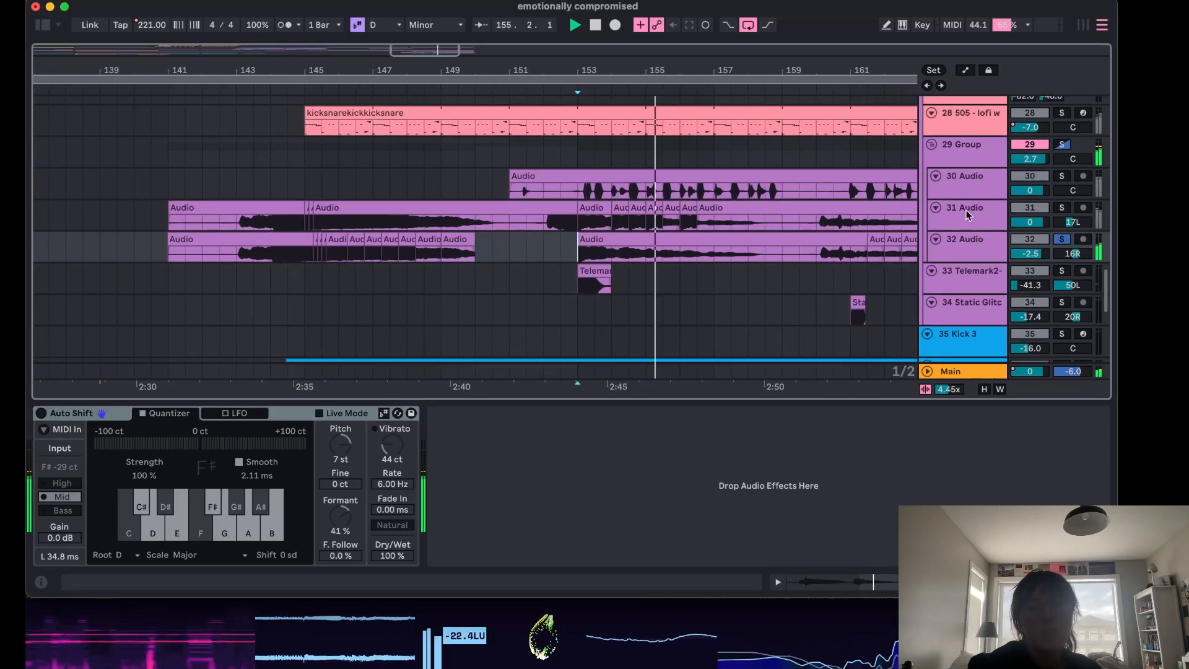
scroll(965, 198, up, 1)
click(960, 168)
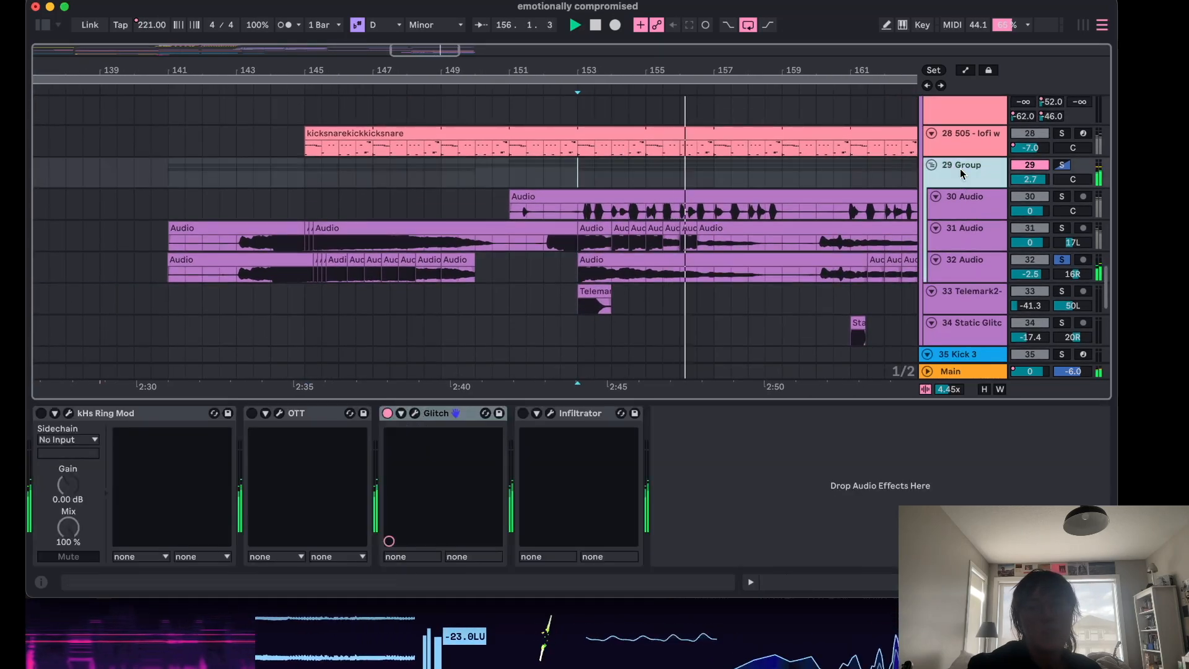
click(386, 413)
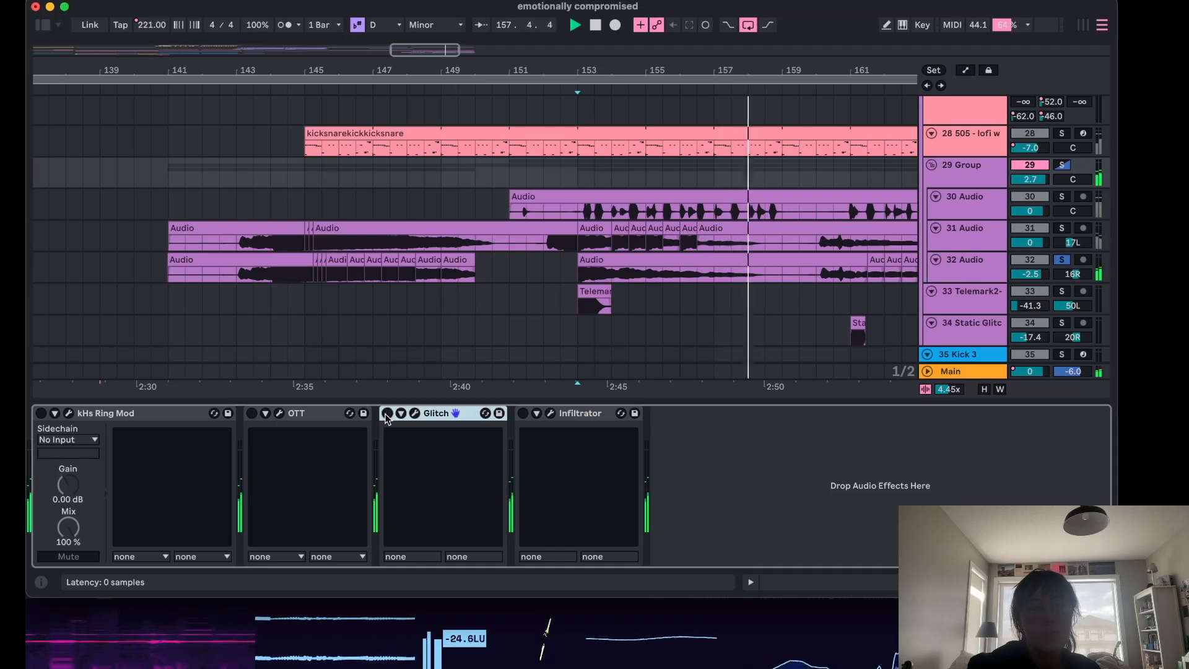
click(578, 277)
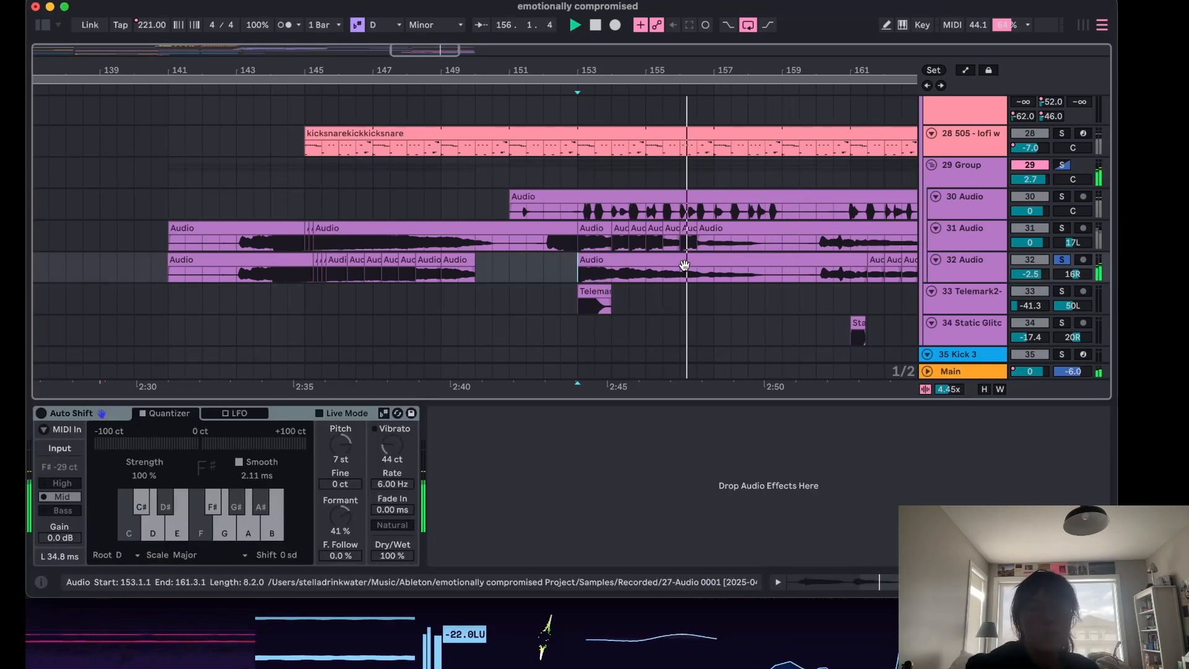
click(1064, 259)
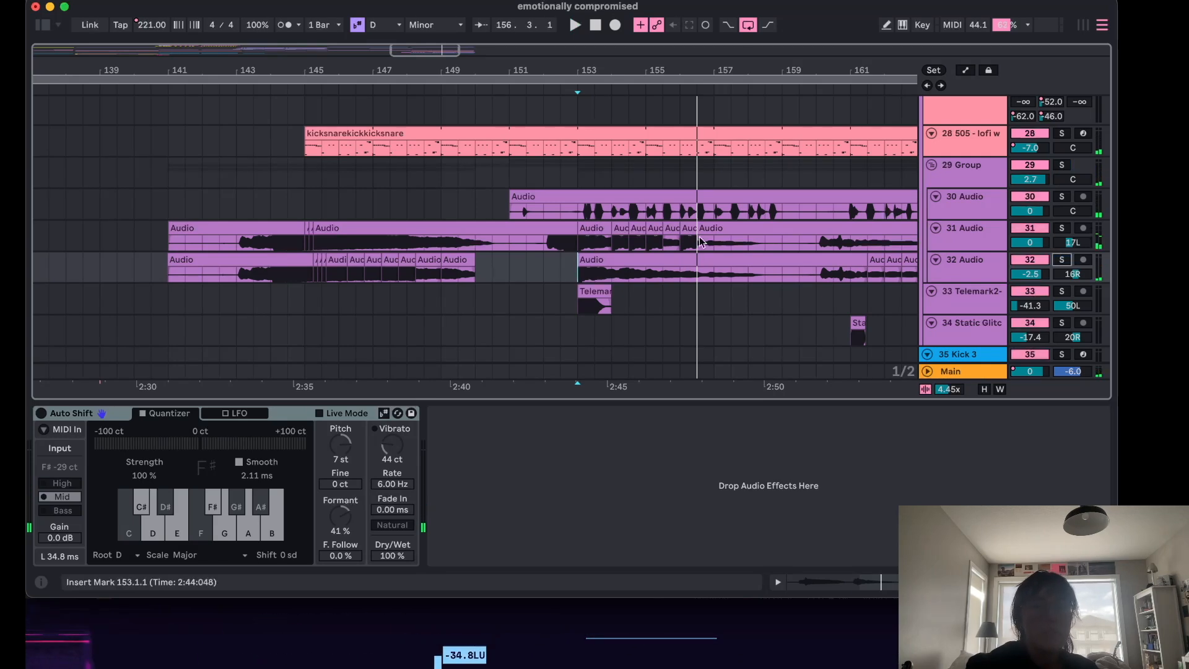
Bypass the 29 Group's Glitch device again and play from bar 147.
scroll(771, 271, up, 1)
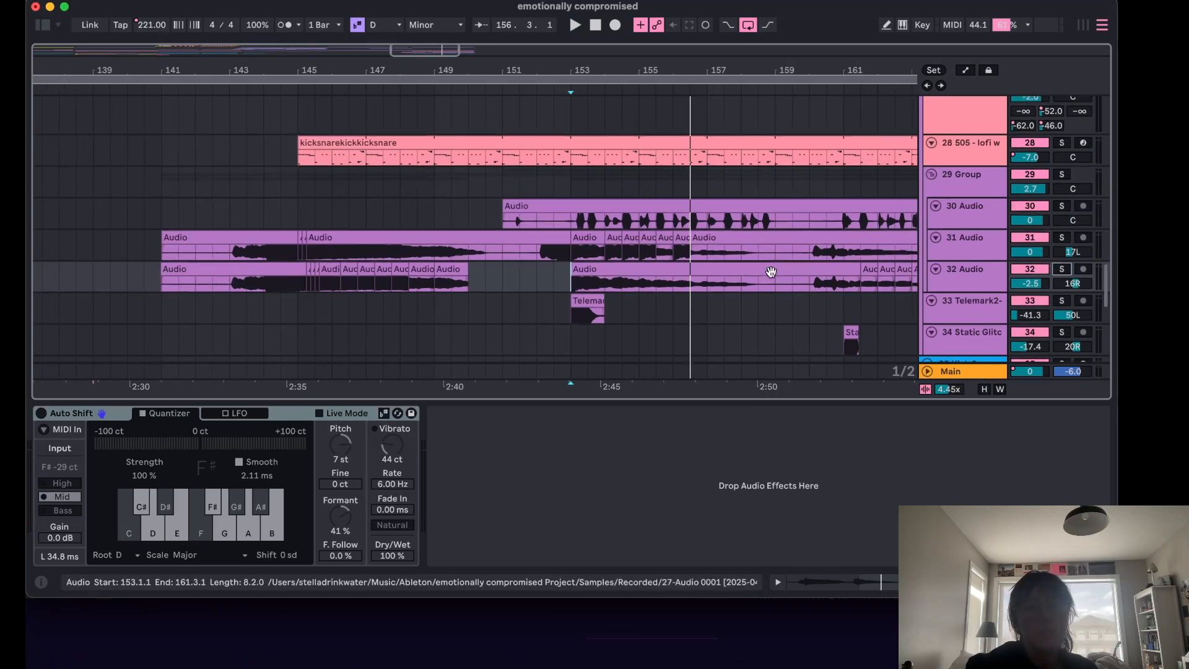
click(959, 195)
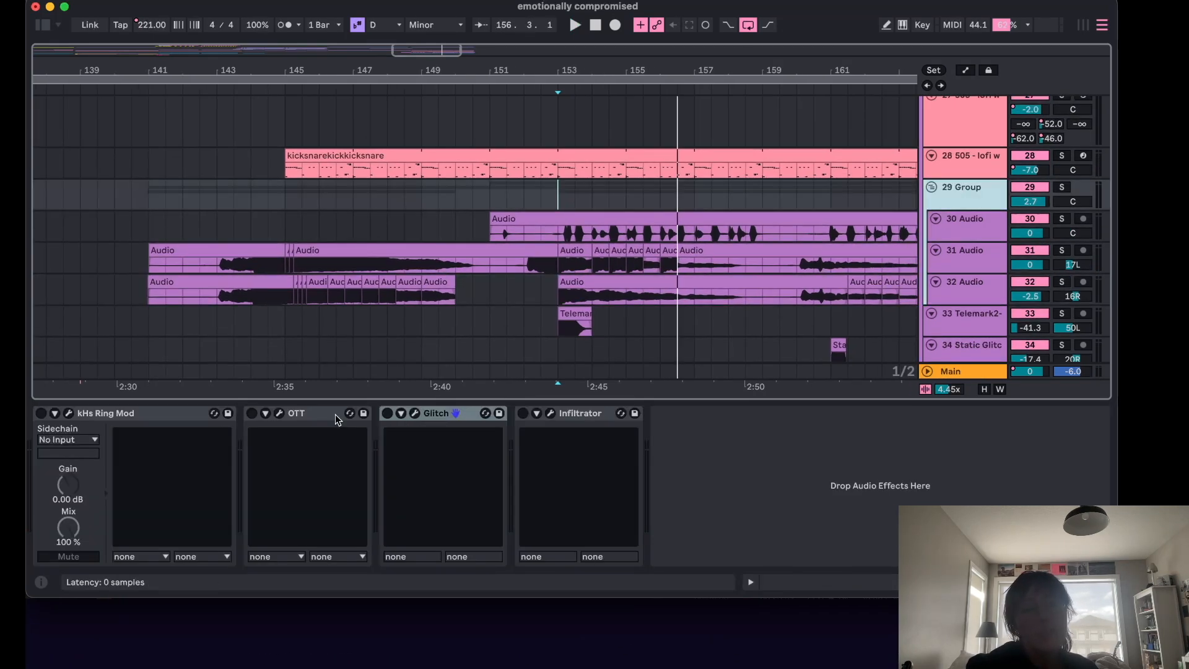
click(387, 414)
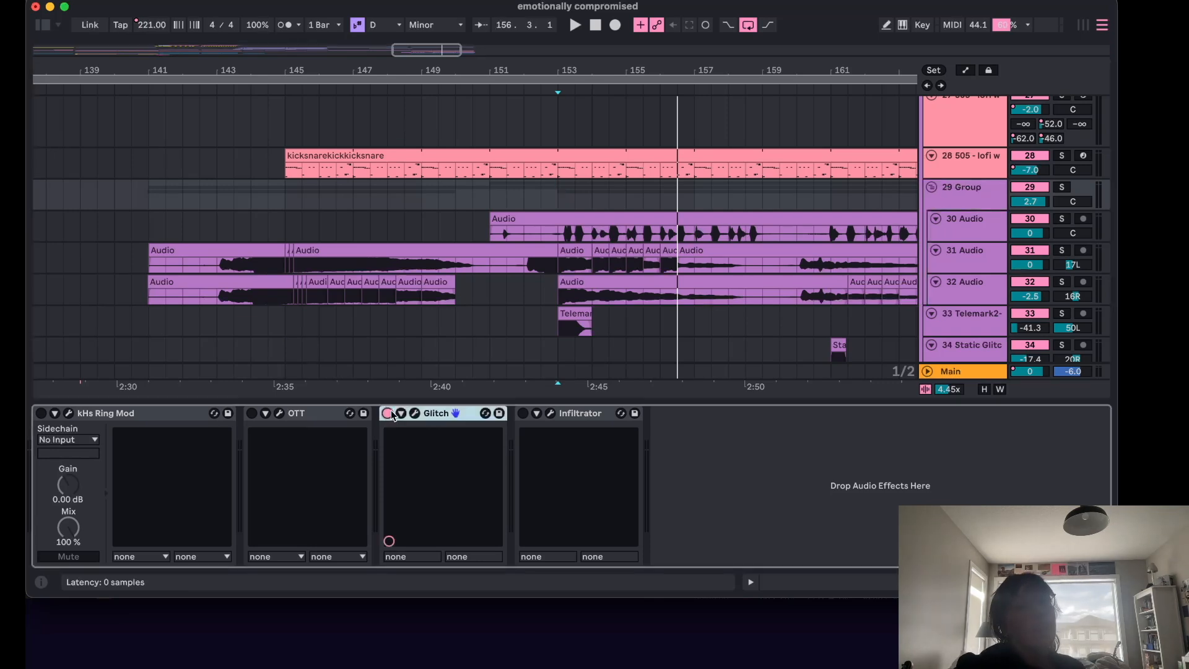
click(374, 187)
key(space)
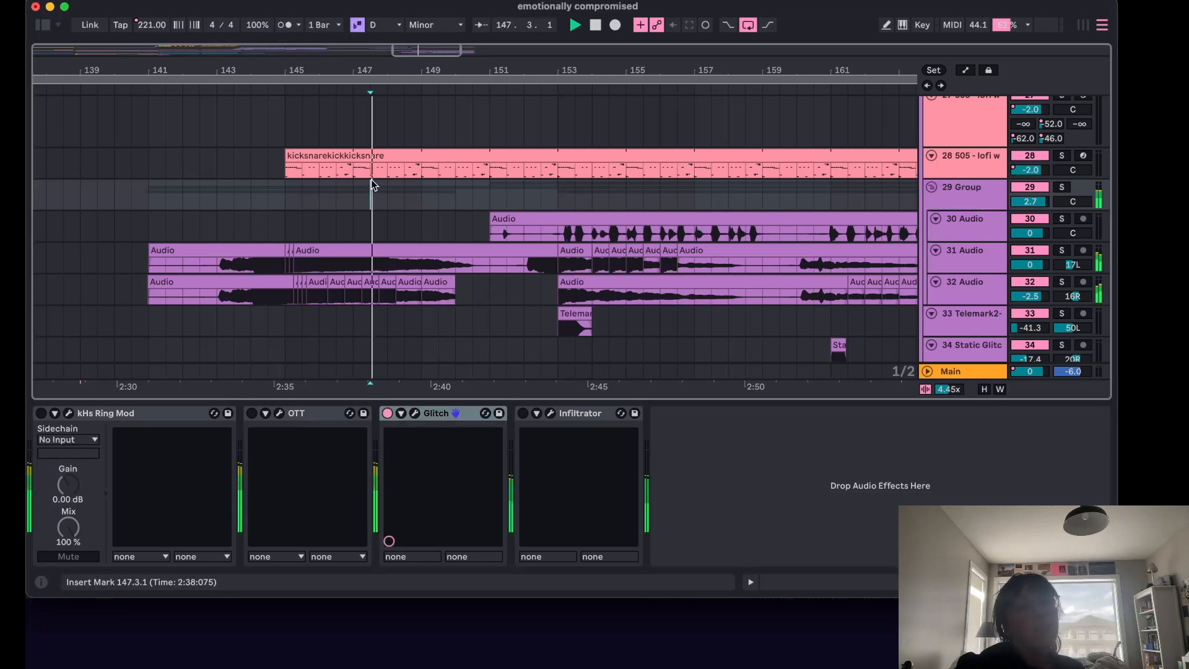
Open the Glitch plugin window and add a short Reverser block near the start of its sequence.
click(414, 413)
key(space)
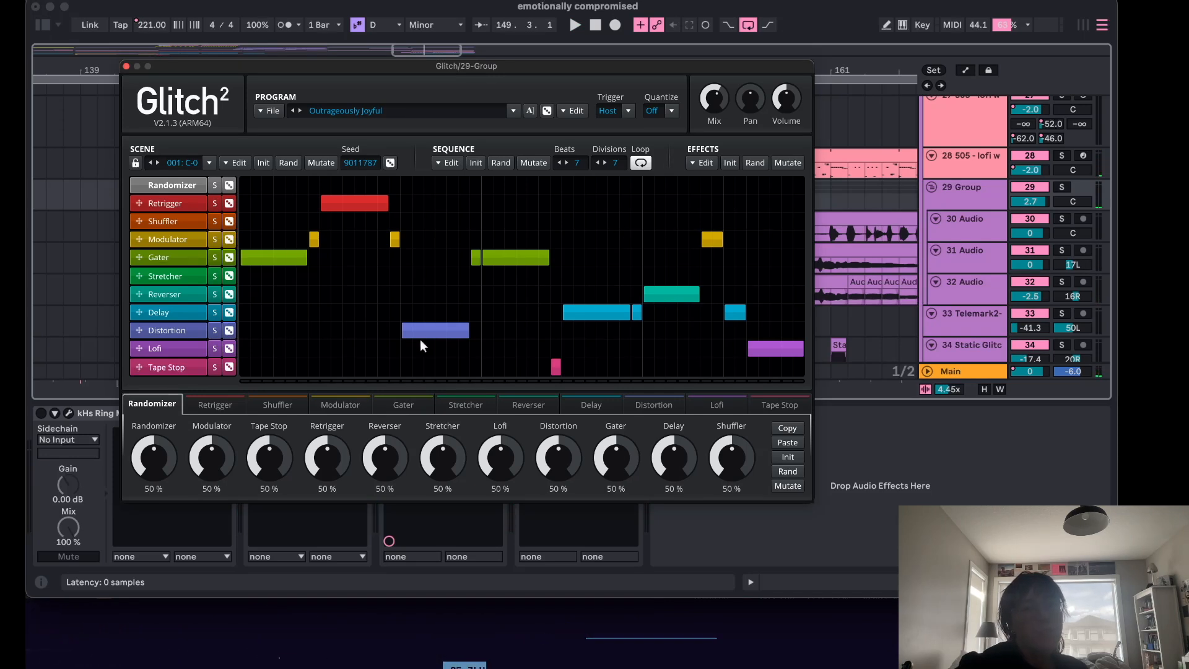
click(286, 258)
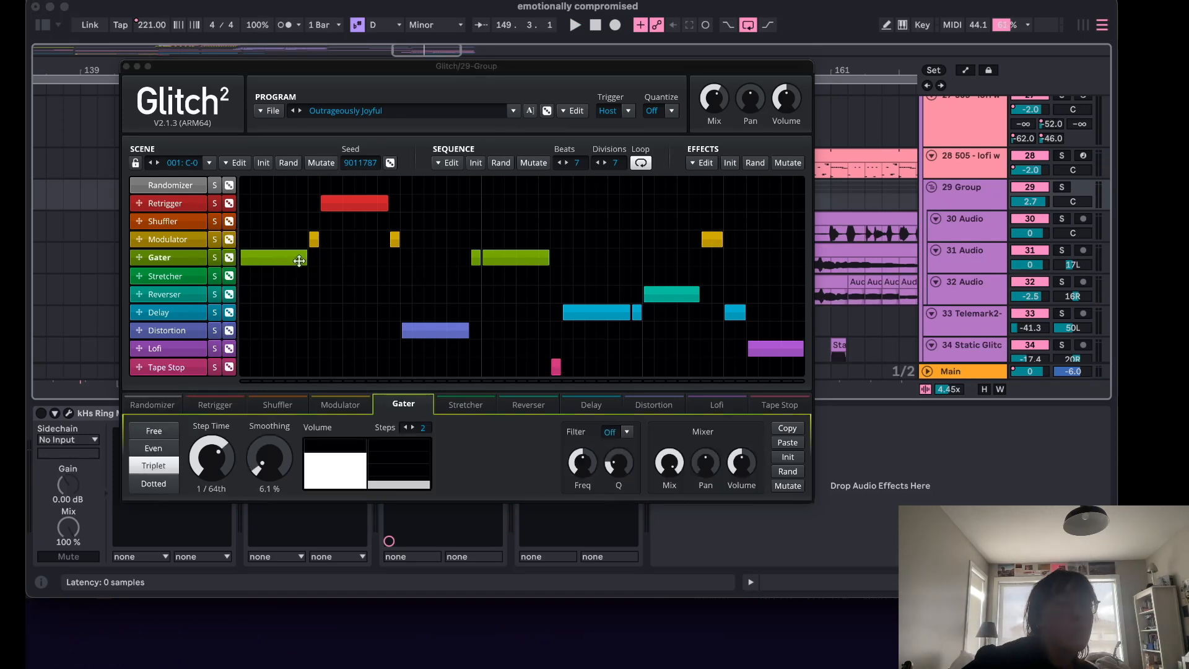
click(295, 291)
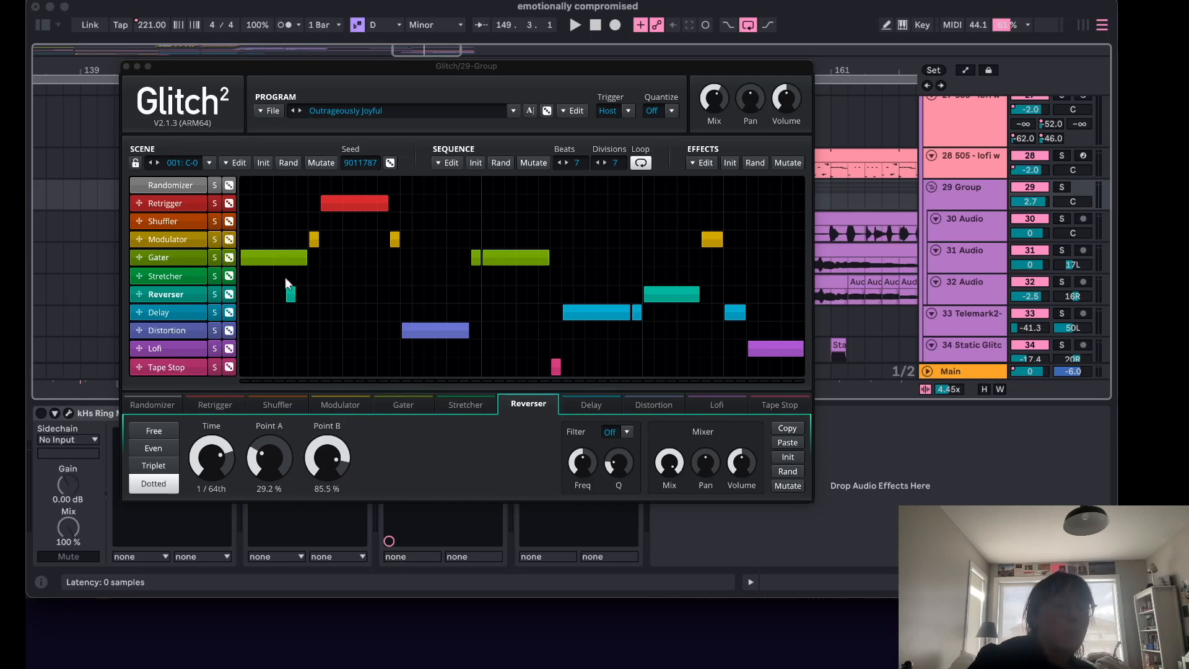
click(285, 277)
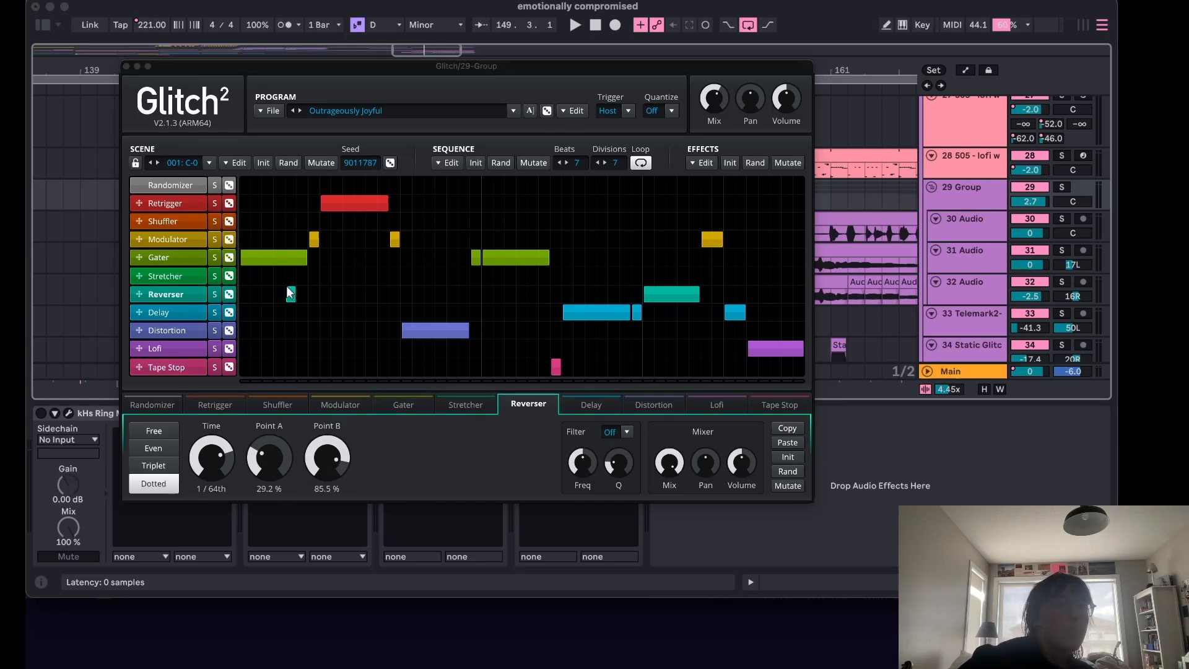
click(290, 292)
click(290, 292)
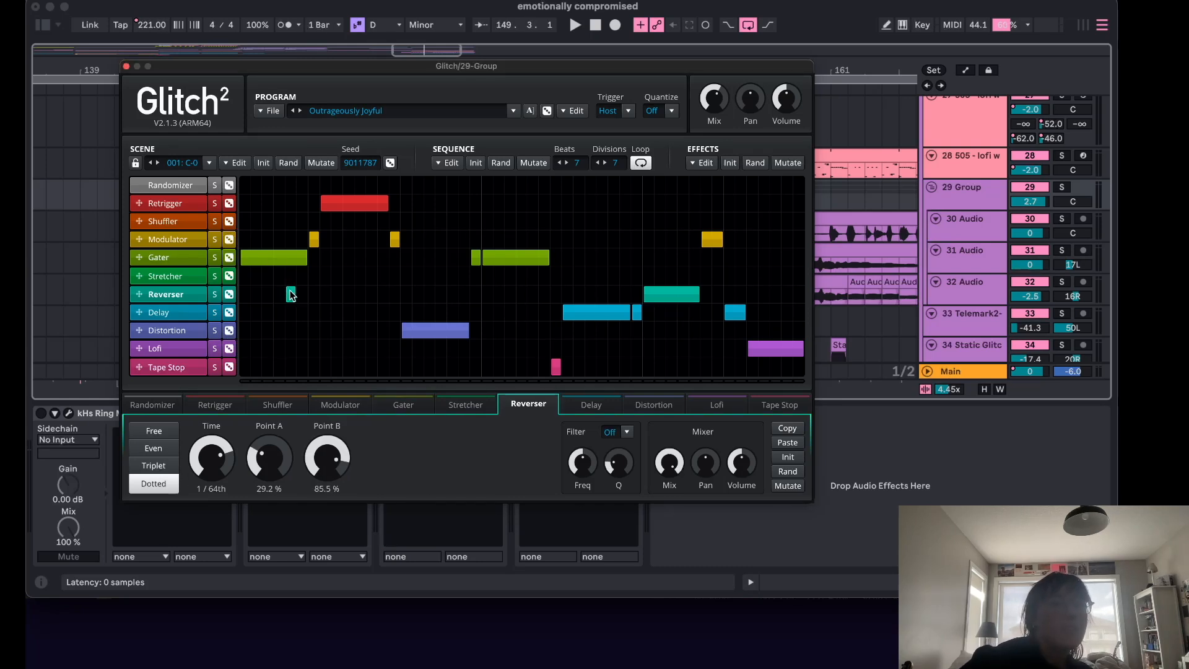
Inspect the Gater, Modulator and Retrigger settings, add a short Delay block in Glitch's sequence, and close the plugin.
click(251, 257)
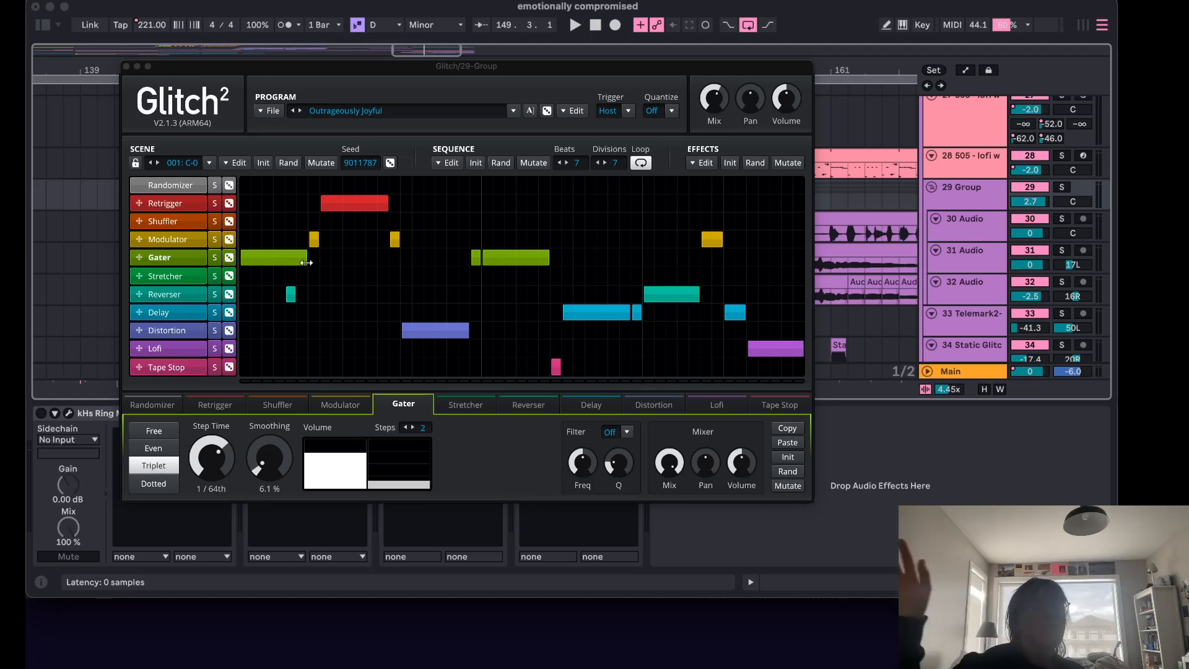
click(179, 241)
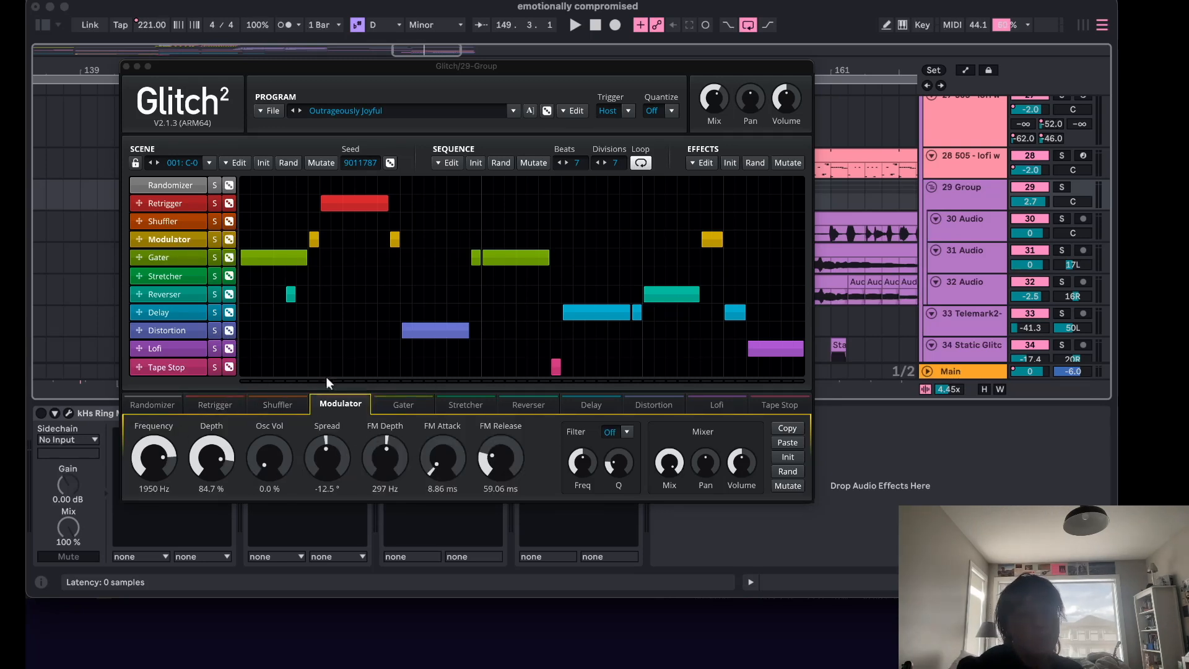
click(173, 210)
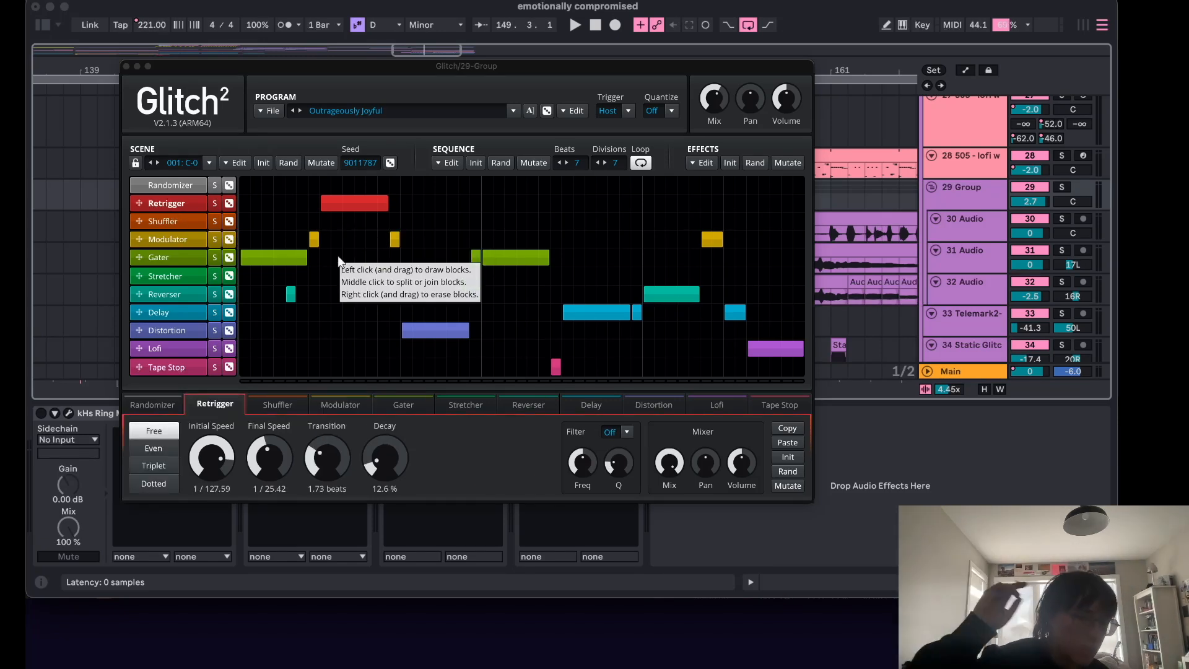
click(396, 312)
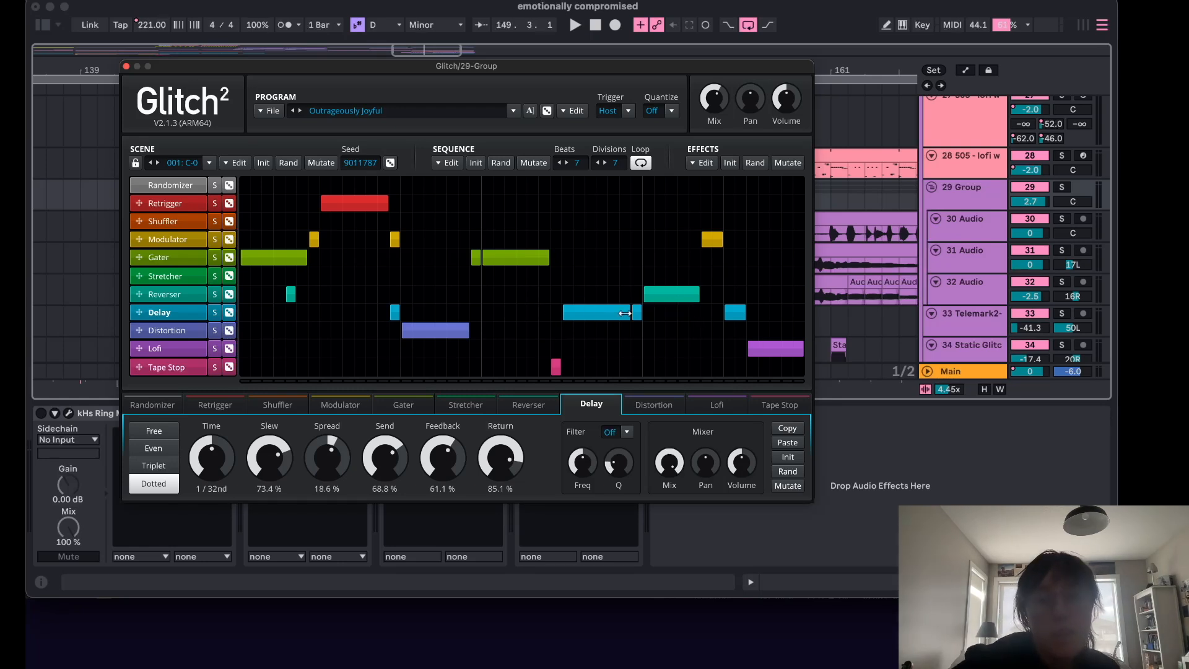
click(163, 348)
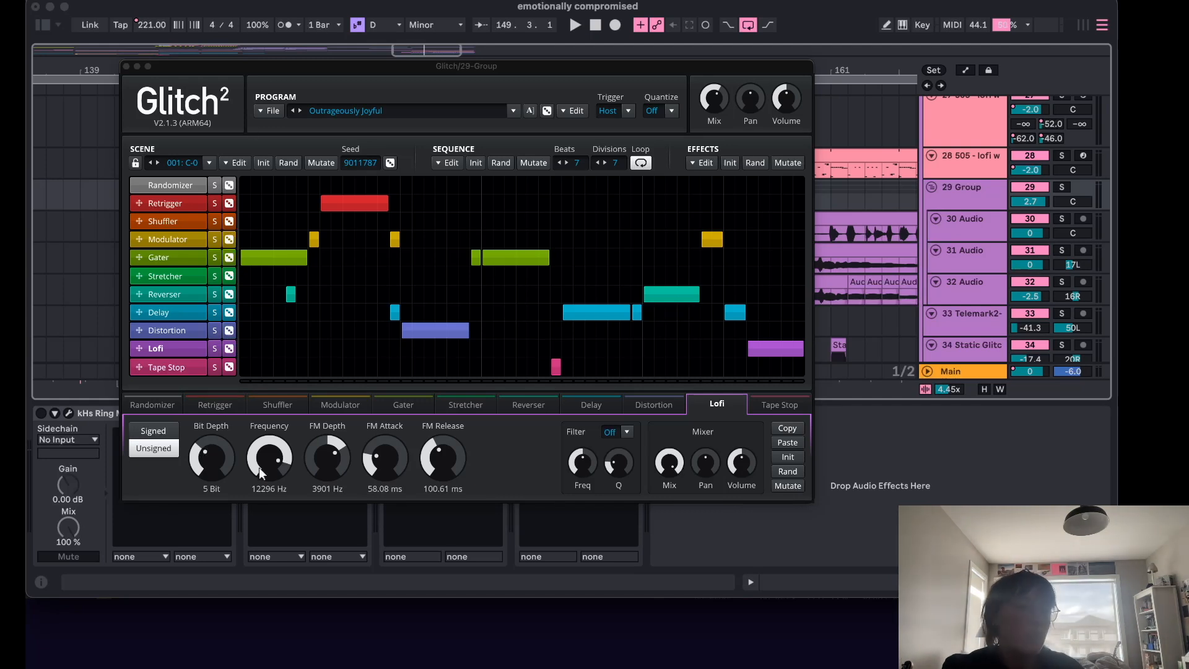
click(127, 66)
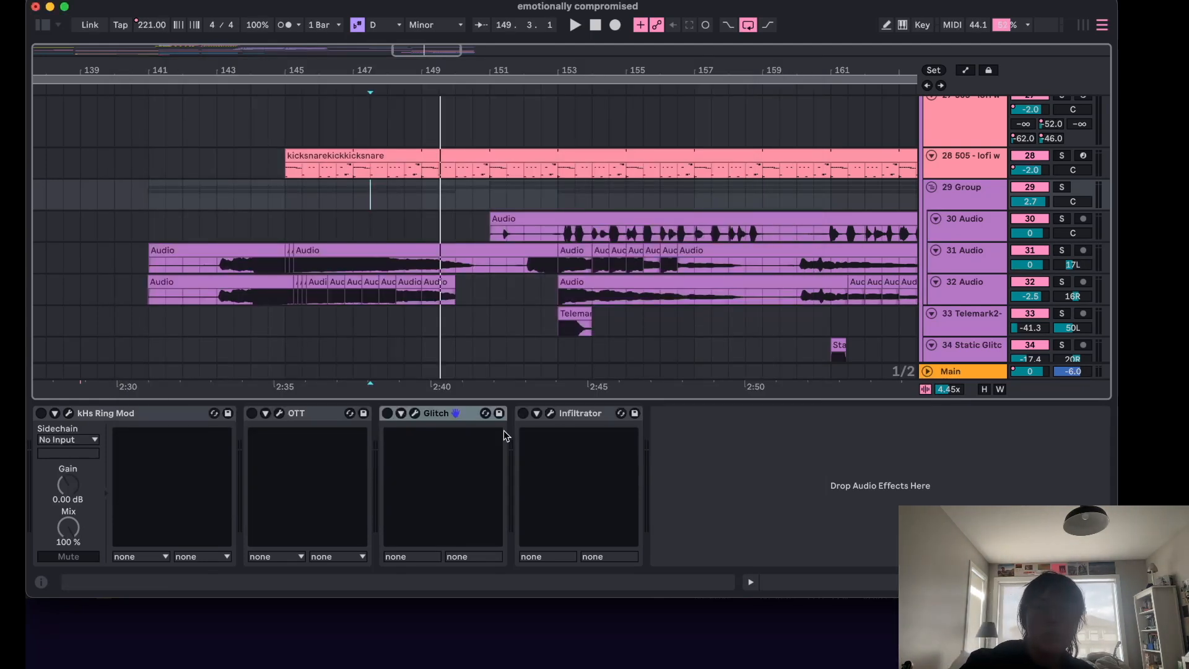
Bypass the 29 Group's Infiltrator device and open its plugin window, dismissing the welcome dialog.
click(523, 414)
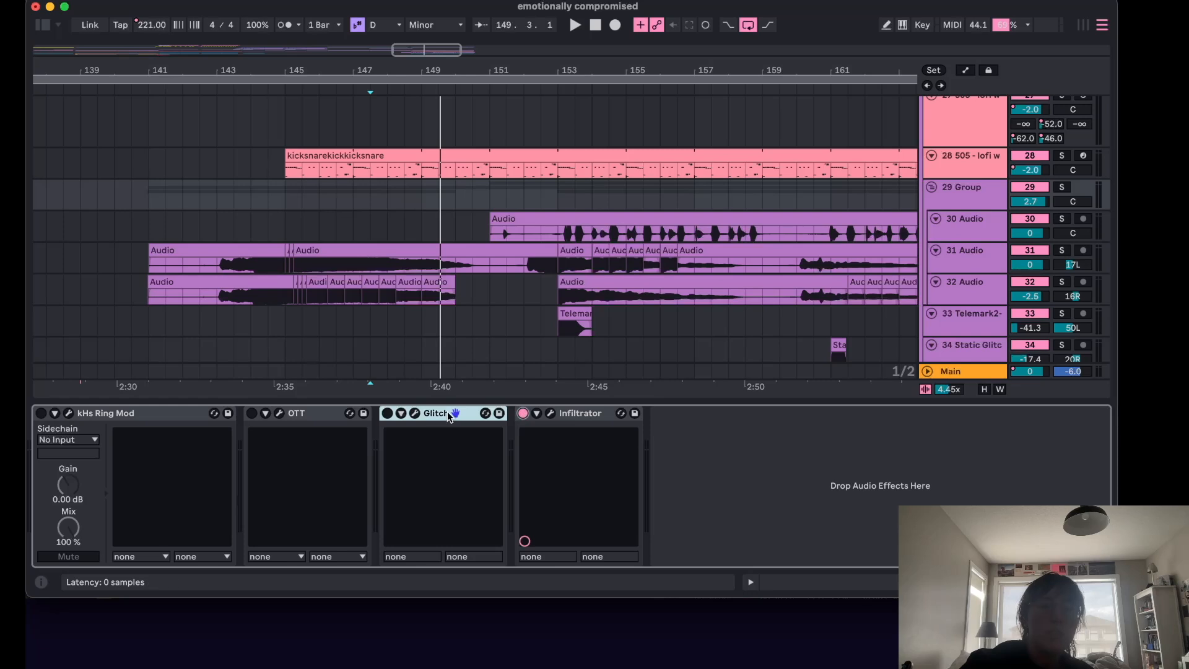
click(552, 414)
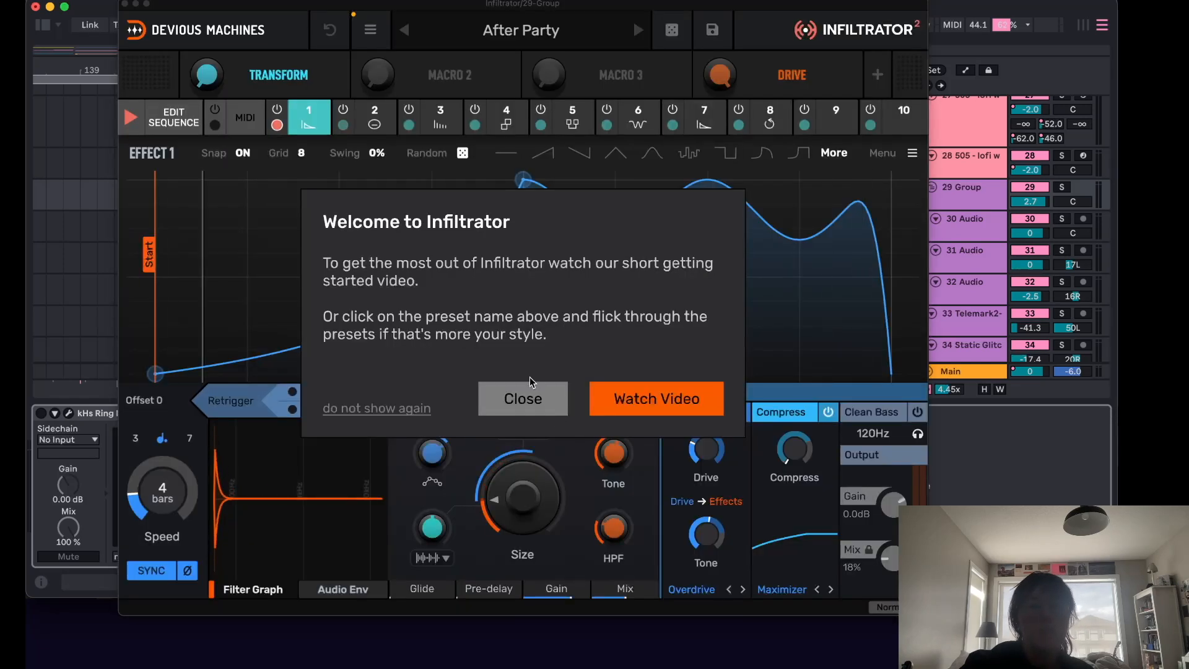
click(525, 400)
Examine Infiltrator's effect sequence, stepping through its Formant, Loop, Reverb and FM slots, then close the window.
click(173, 116)
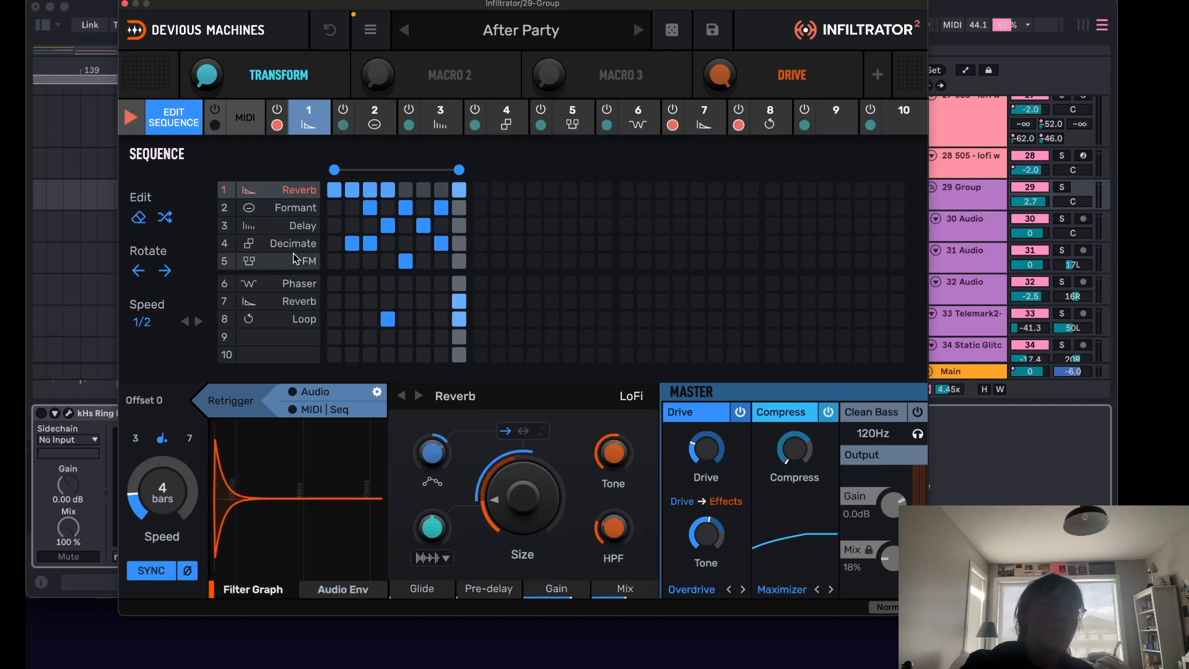
click(291, 207)
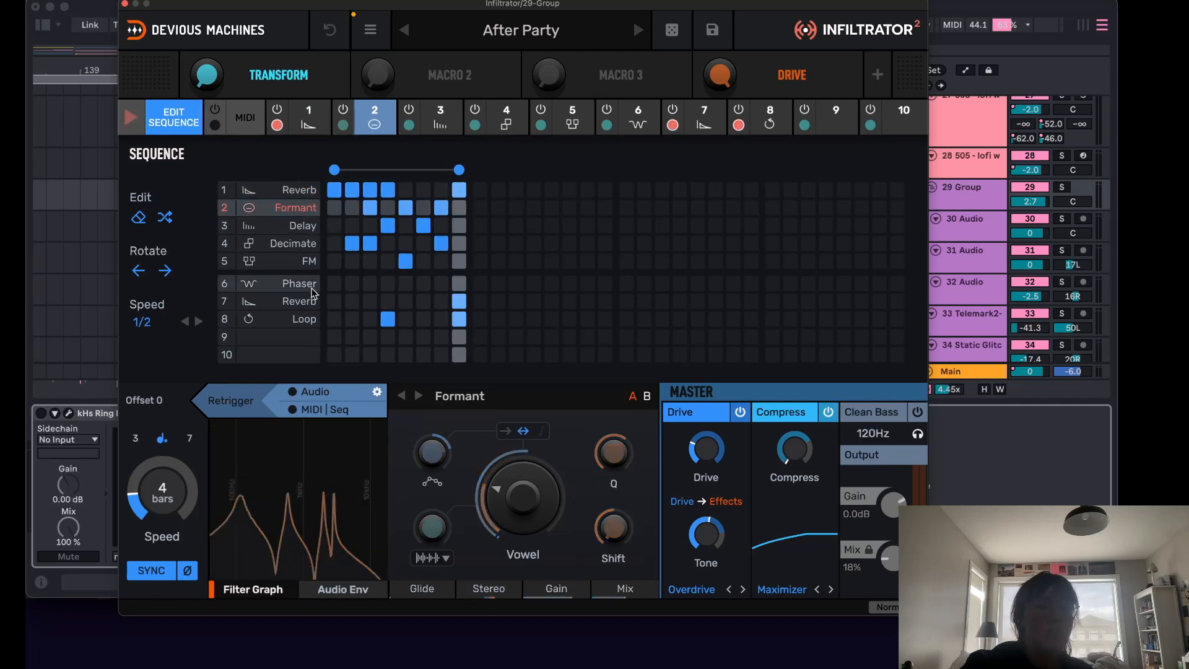
click(302, 319)
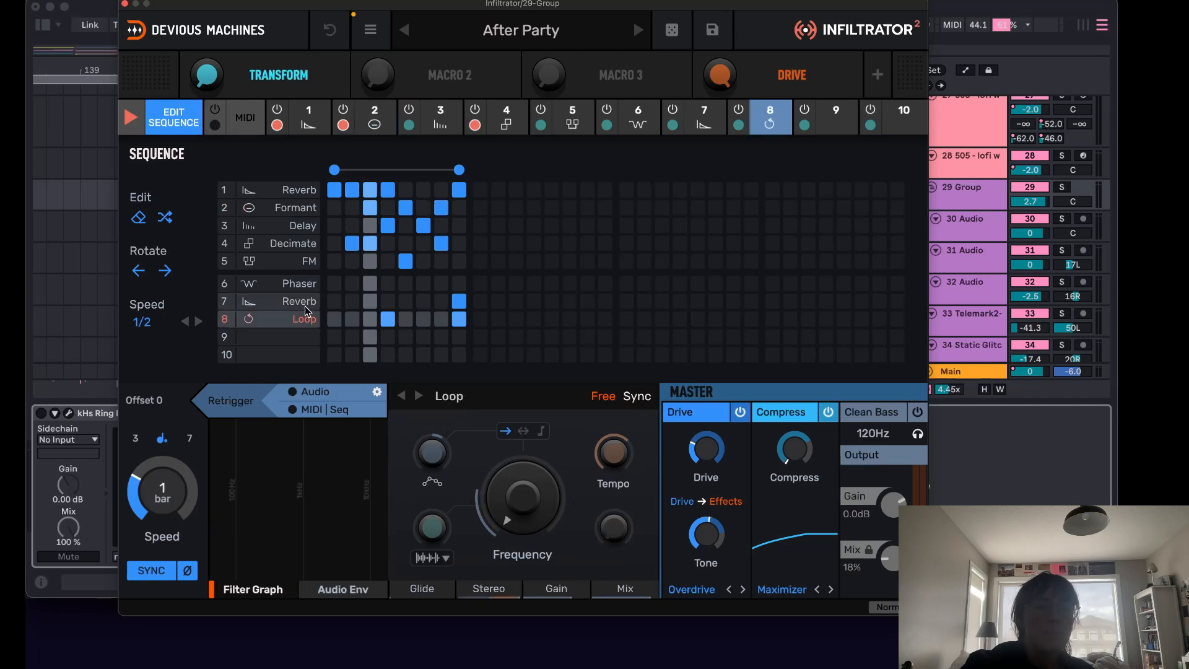
click(299, 301)
click(291, 261)
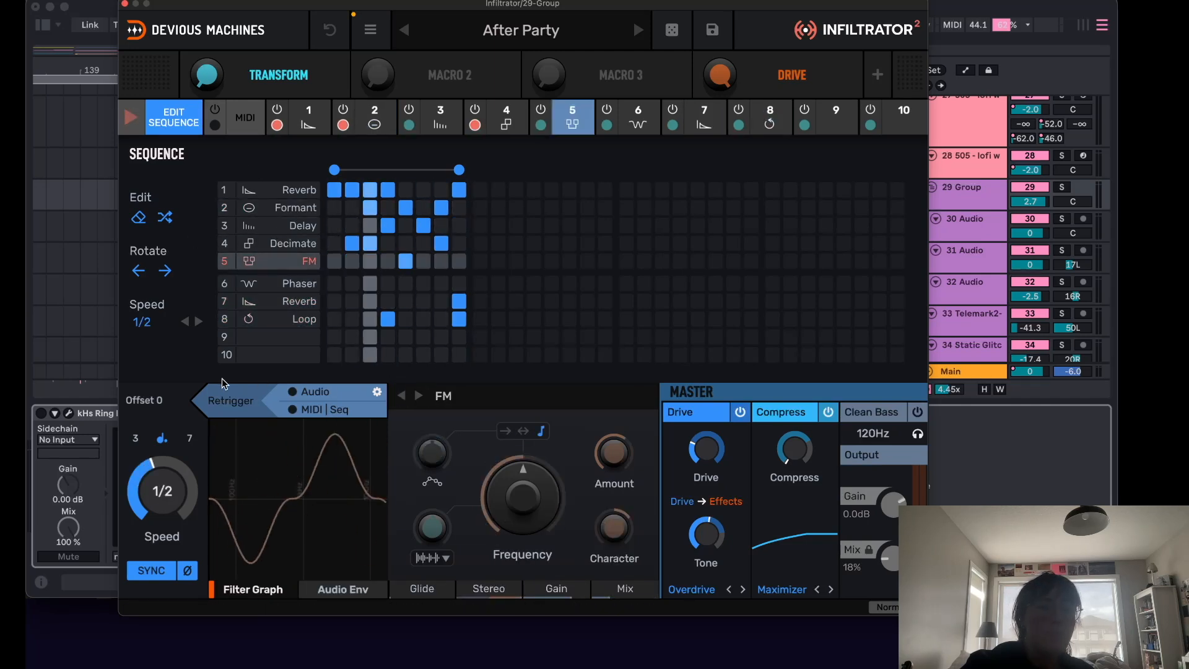
click(125, 5)
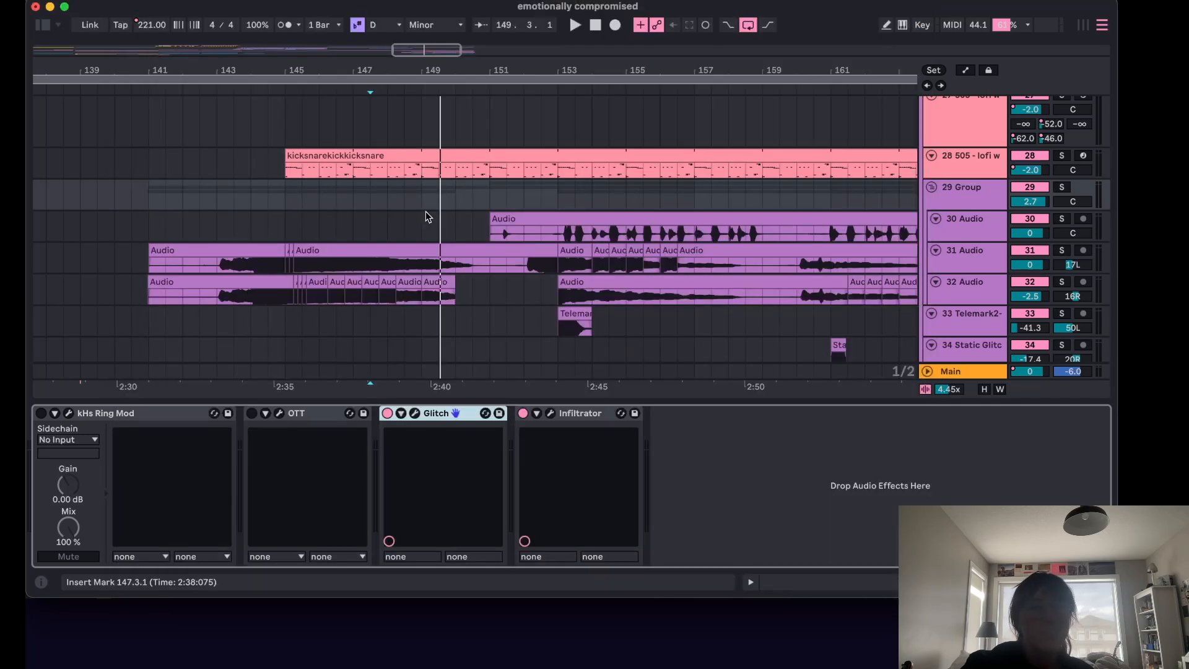
Place the insert marker at bar 145 and view the 505 drum tracks' devices before reselecting the 29 Group.
click(286, 197)
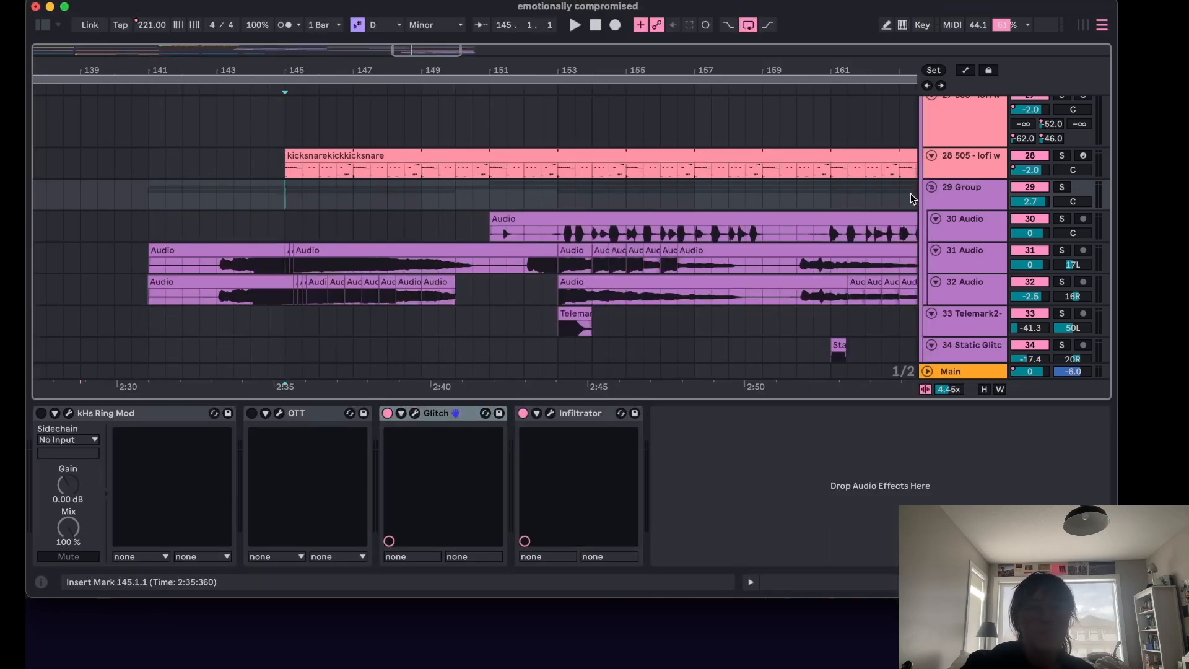
click(977, 169)
click(966, 142)
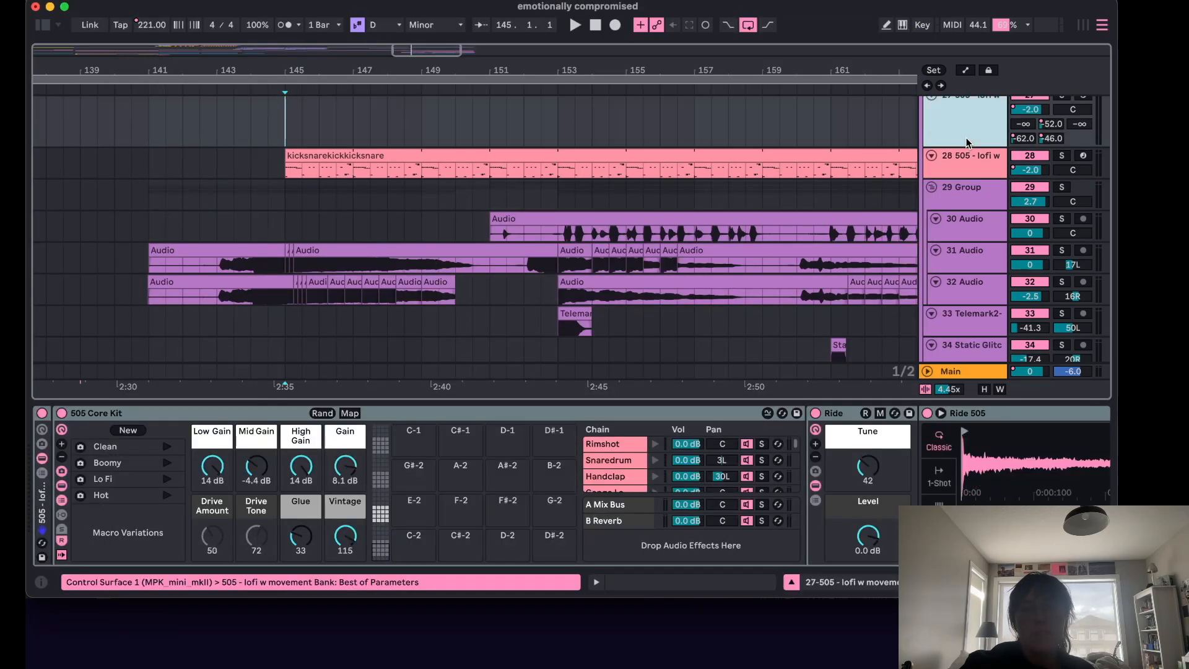
click(964, 190)
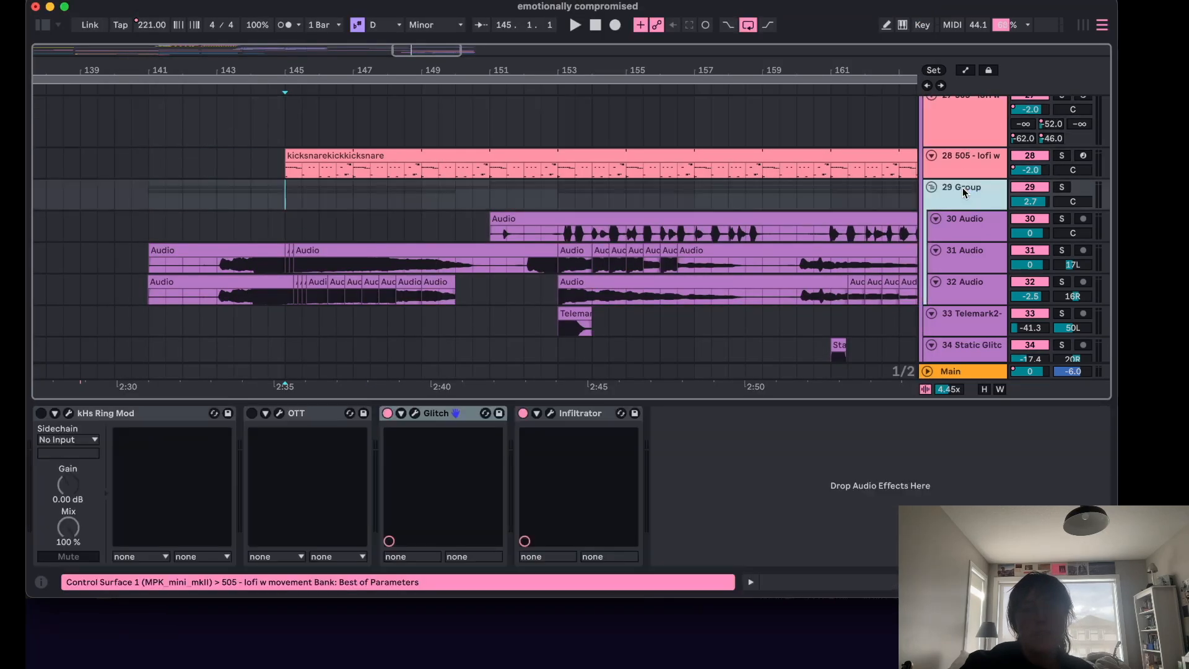
Play from bar 153 while switching the 29 Group's kHs Ring Mod and OTT devices on and off to compare.
click(252, 413)
click(41, 414)
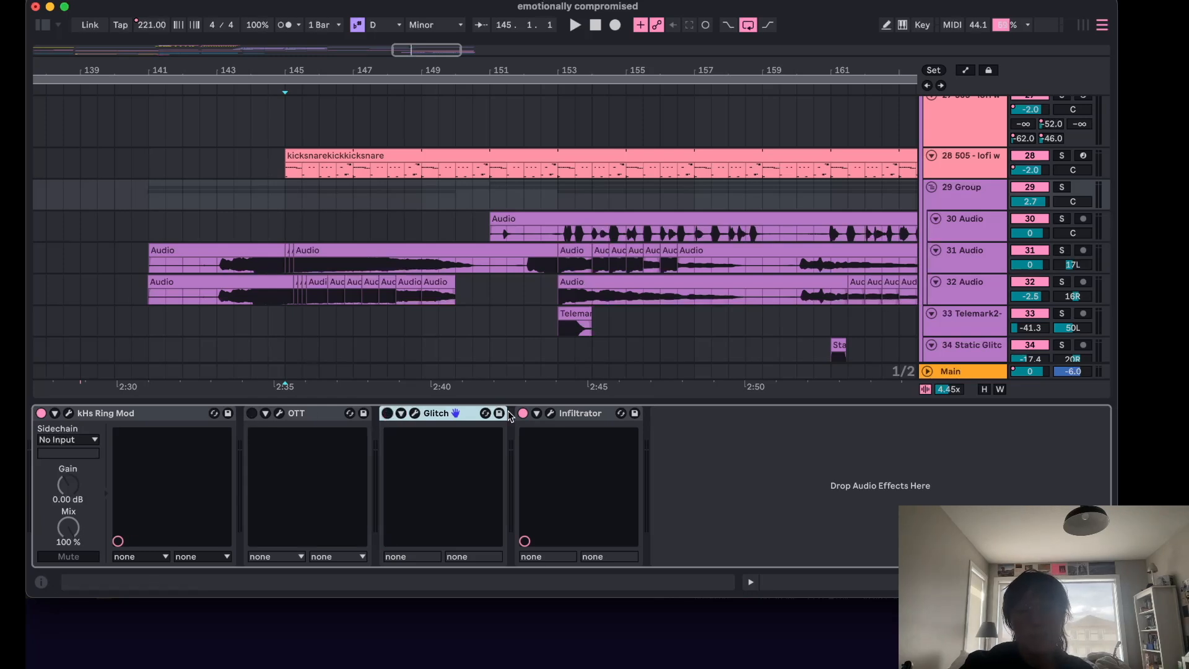
click(41, 413)
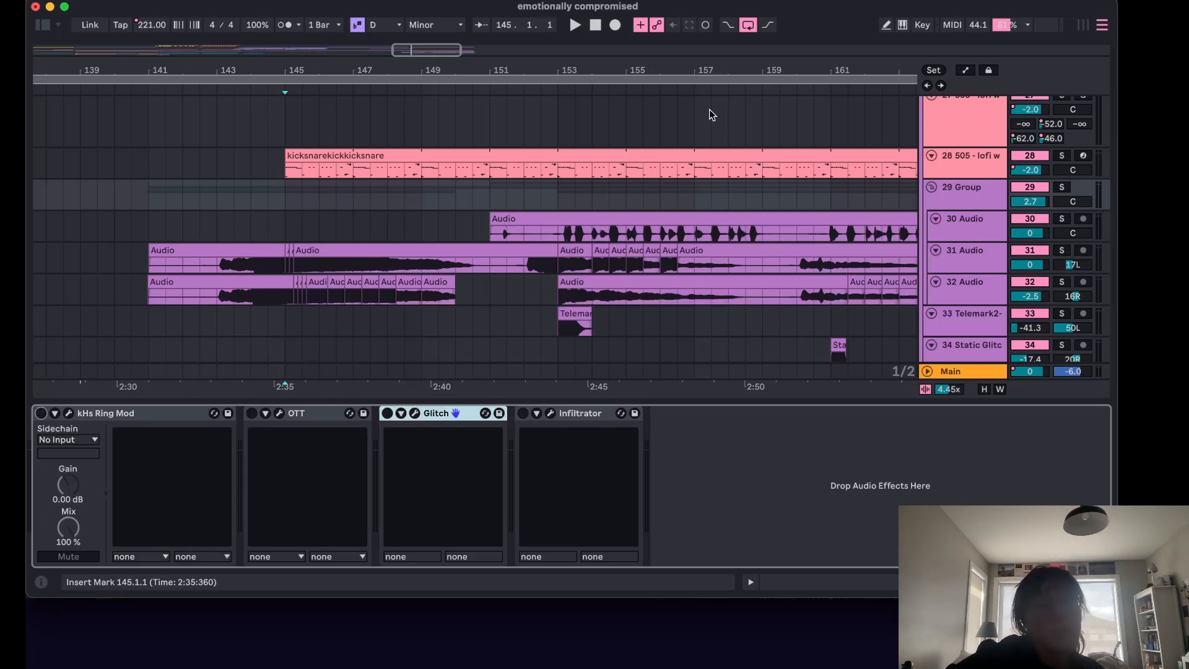
click(543, 205)
key(space)
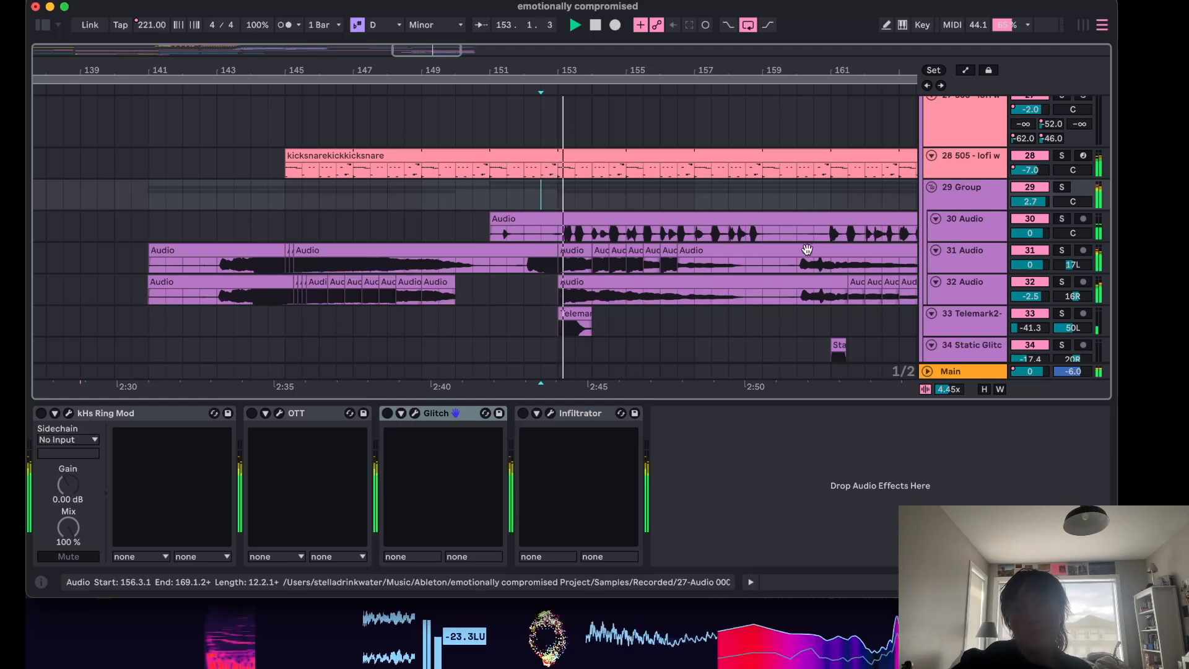
click(41, 413)
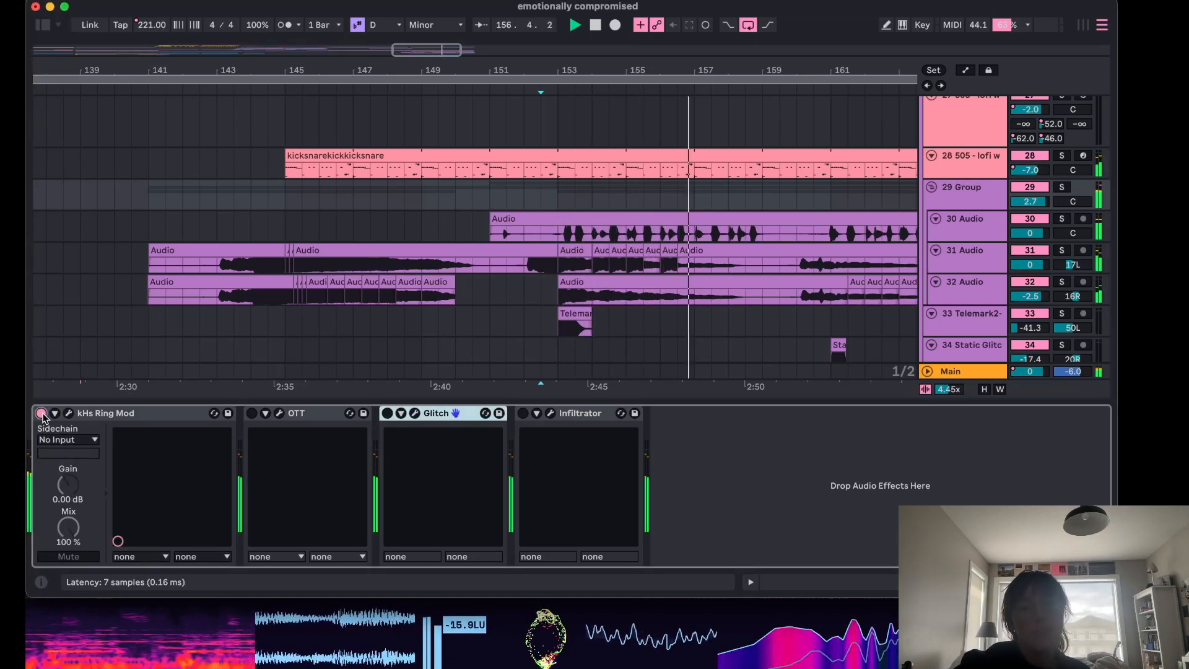
Solo the 29 Group and replay from bar 143, toggling kHs Ring Mod on and off.
click(1062, 187)
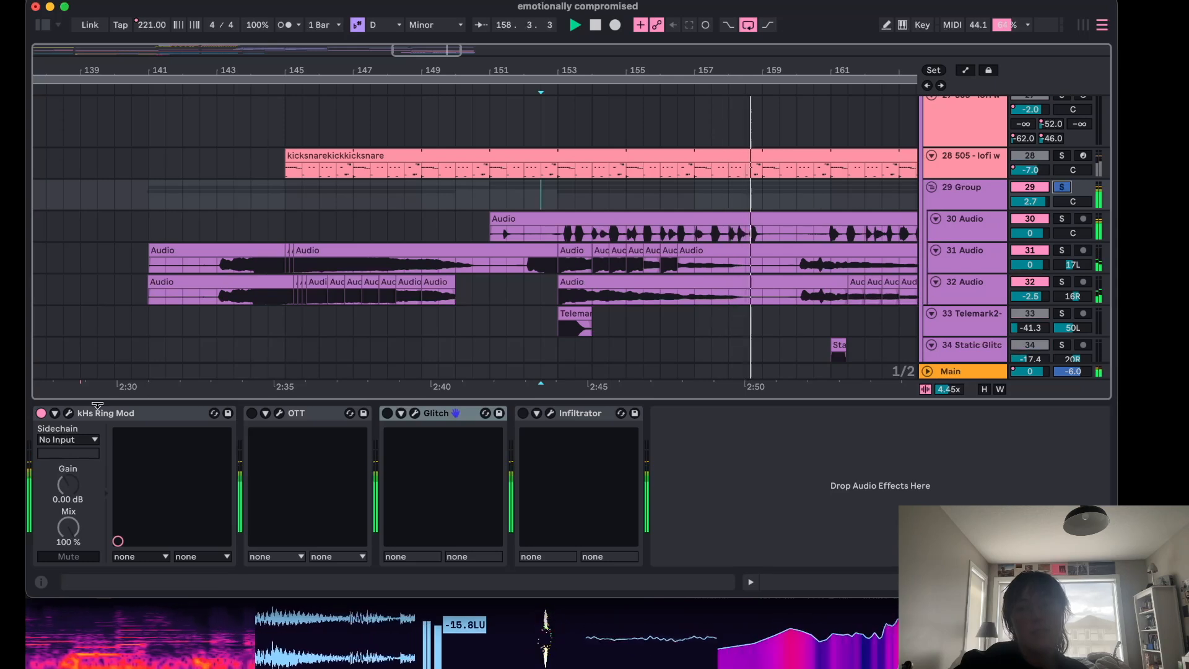
click(41, 414)
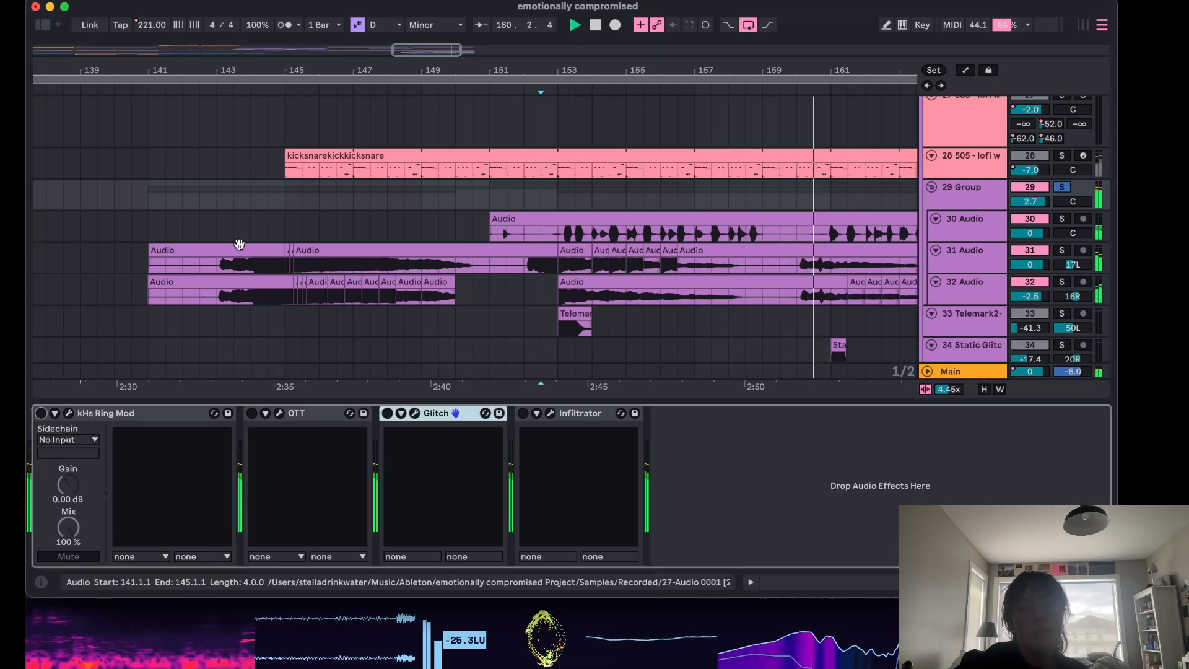
click(200, 197)
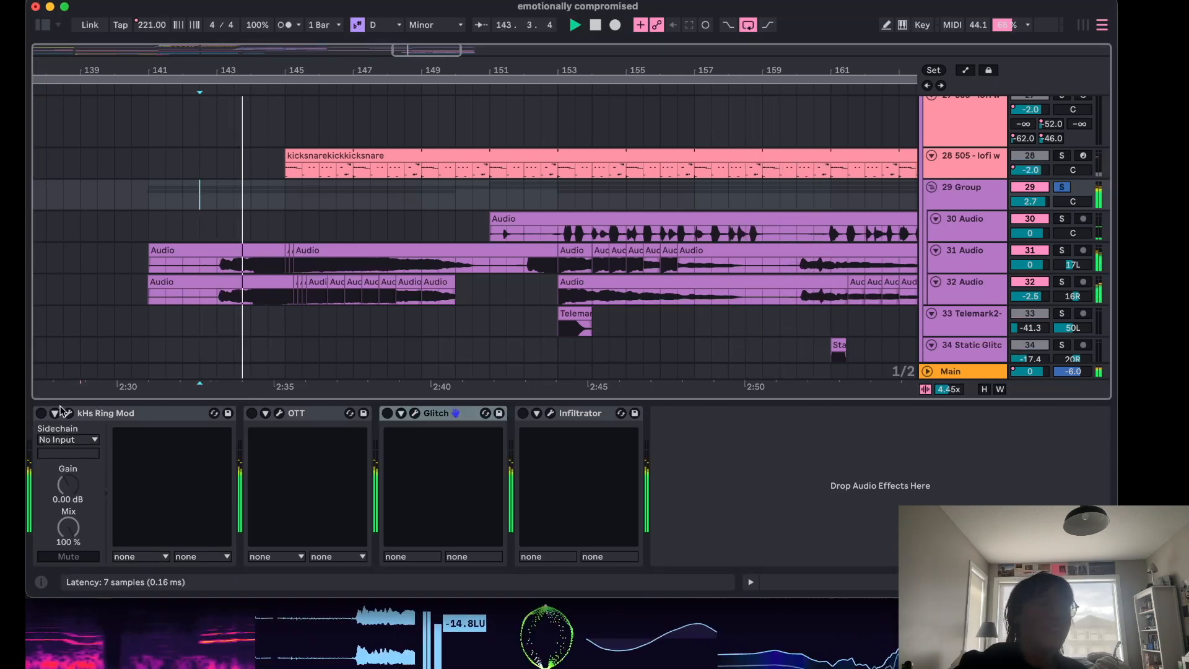
click(41, 414)
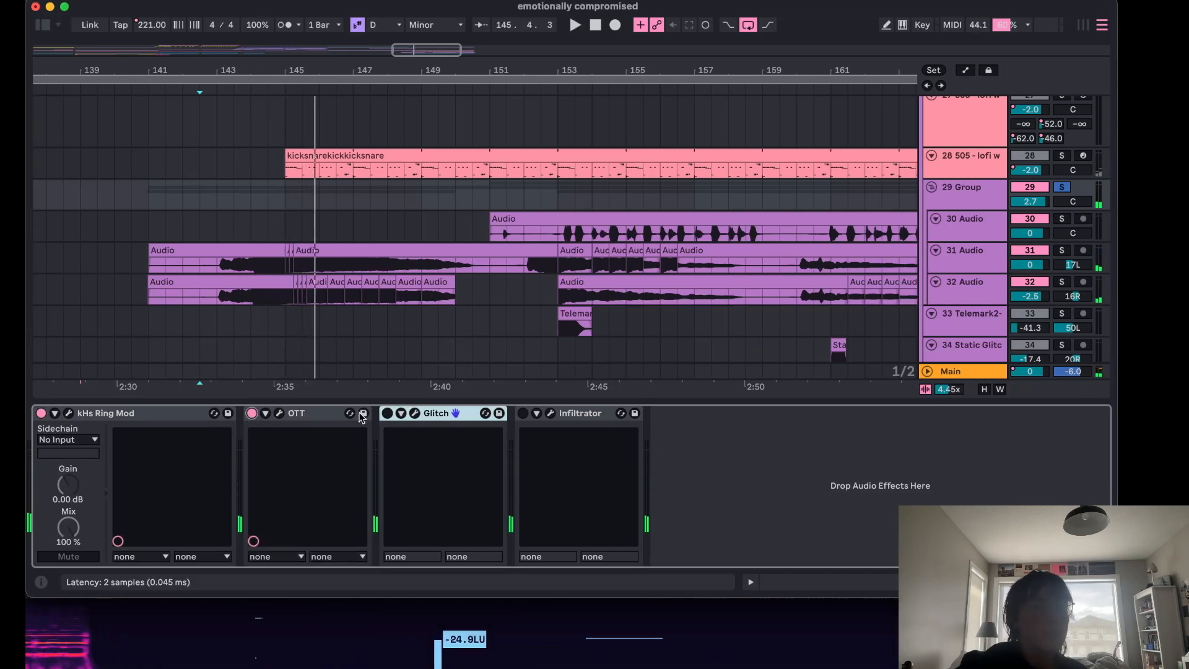
key(space)
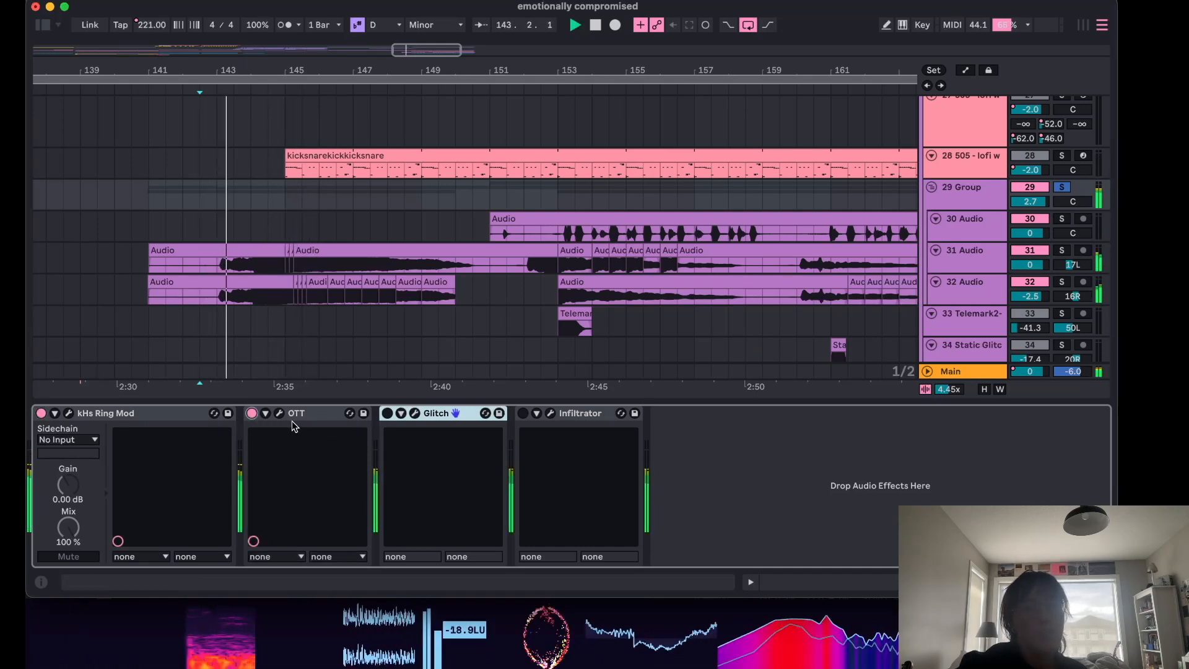
Toggle the 29 Group's OTT, Glitch and Infiltrator devices to hear their effect.
click(252, 413)
click(251, 413)
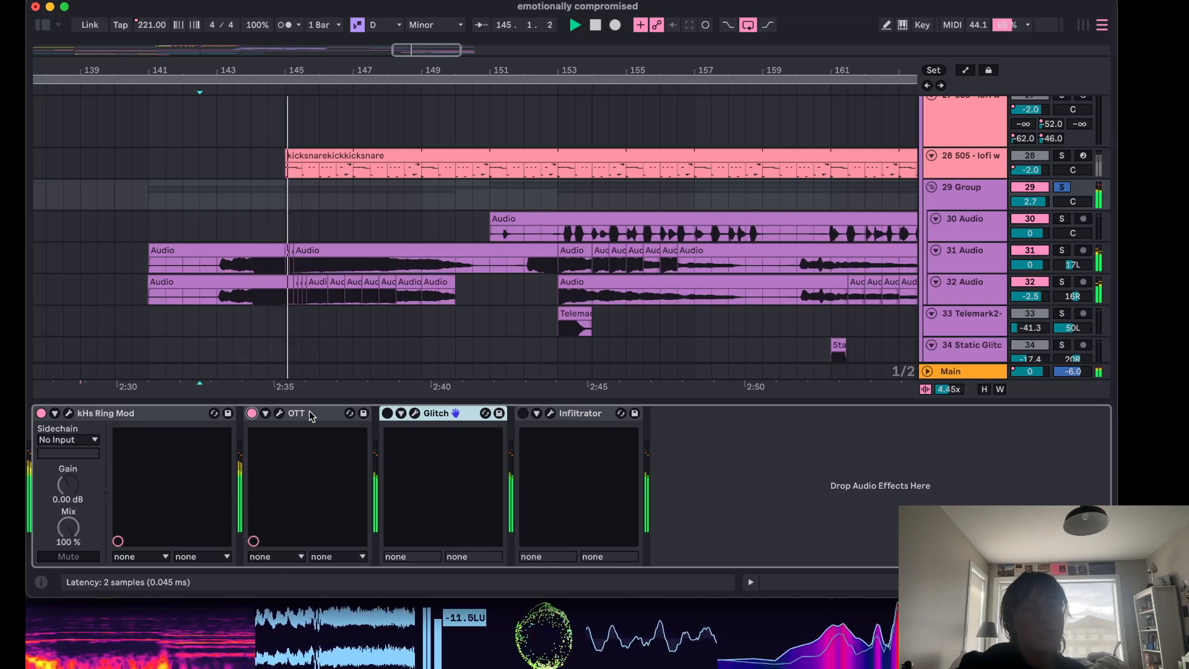
click(387, 413)
click(523, 413)
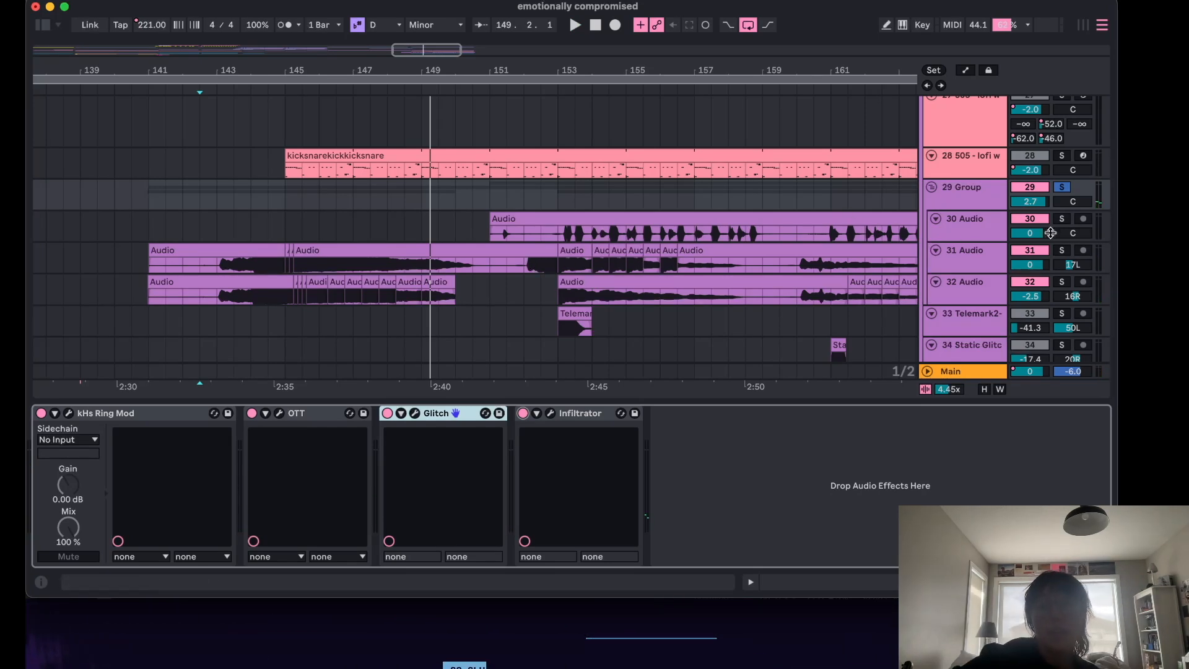
Solo the 30 Audio track and restart playback from bar 153.
click(732, 234)
click(553, 207)
key(space)
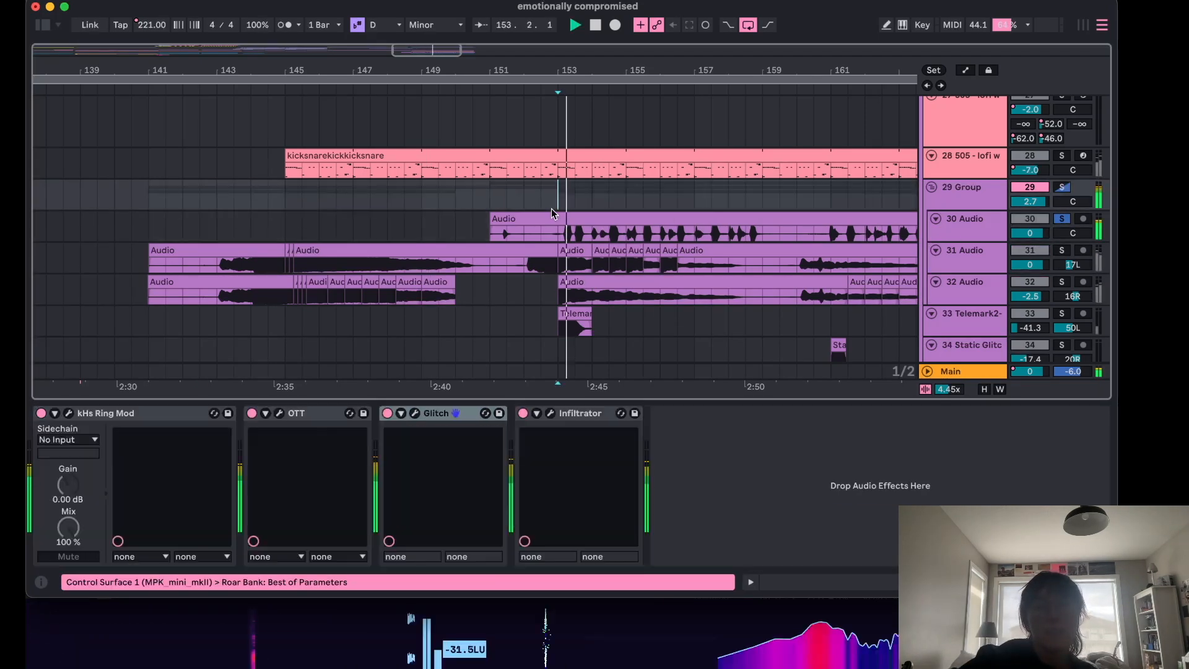
Switch Infiltrator, Glitch and OTT on and off while listening, then unsolo the 30 Audio track.
click(523, 413)
click(388, 413)
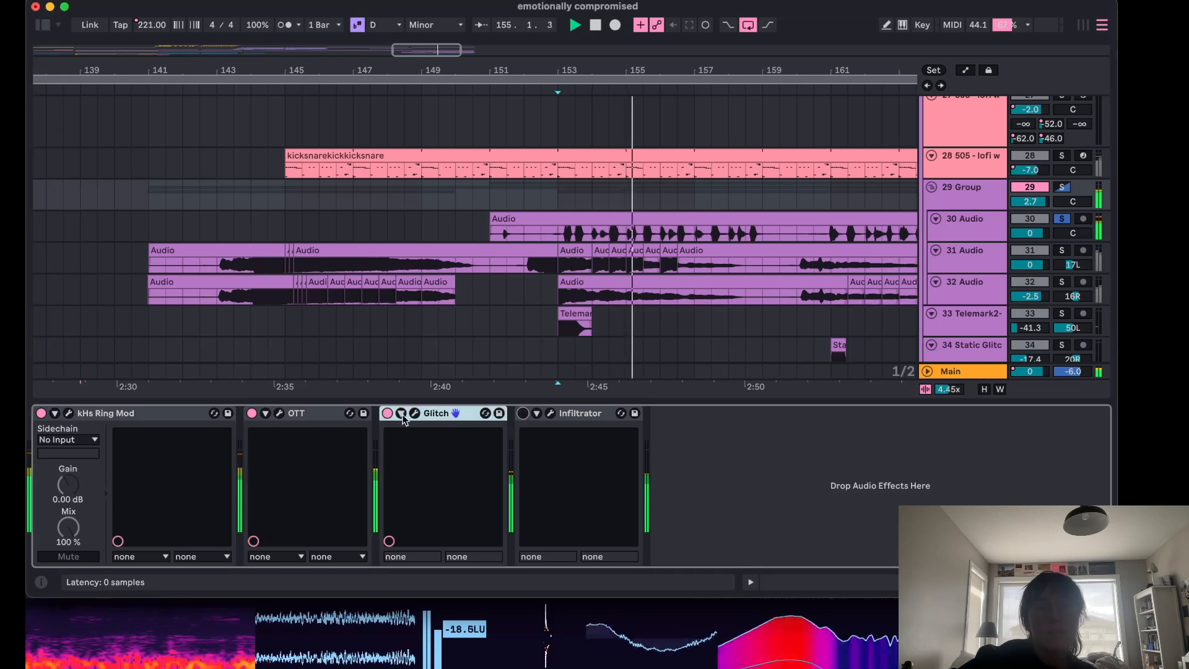
click(252, 414)
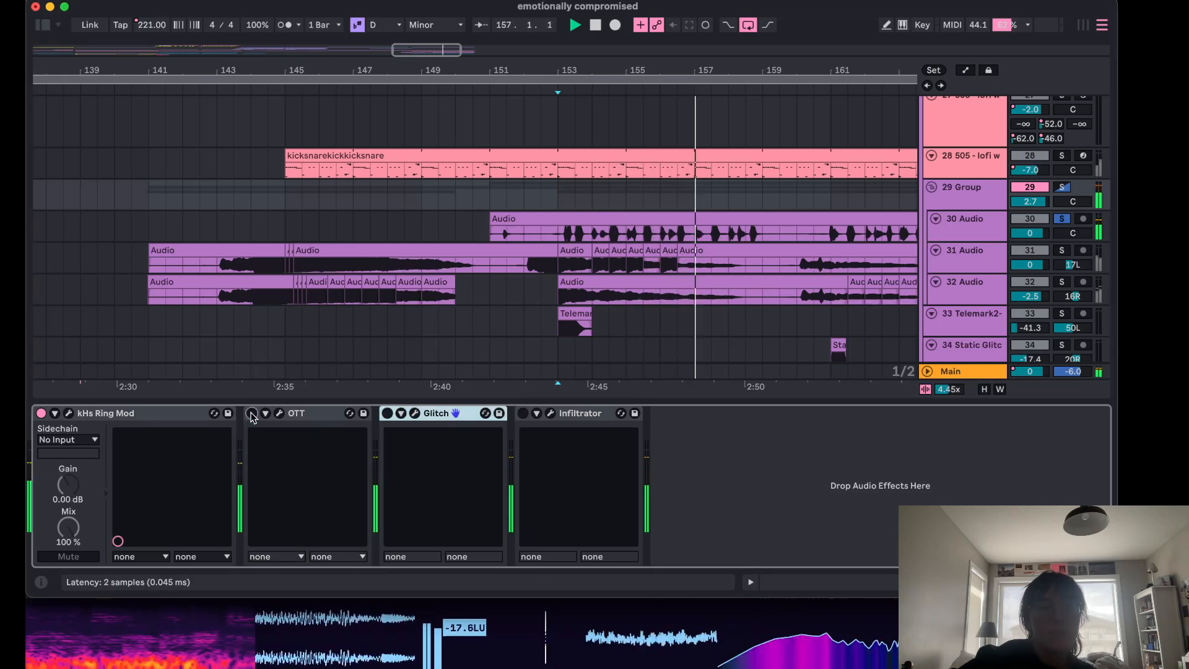
click(252, 414)
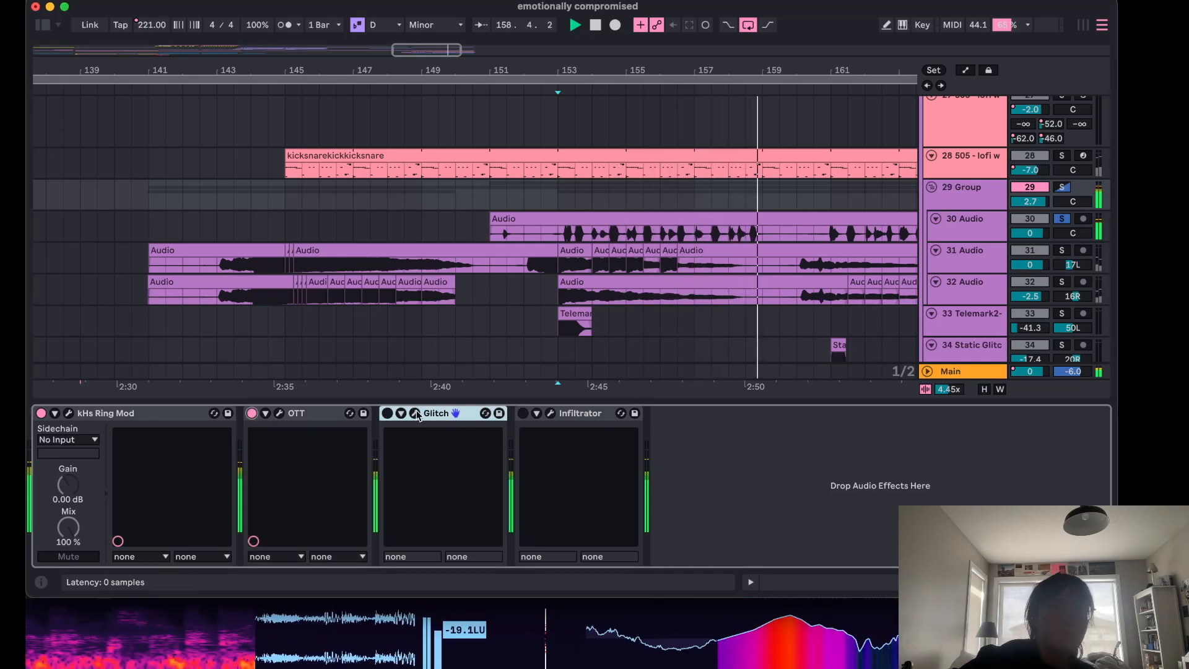
click(523, 413)
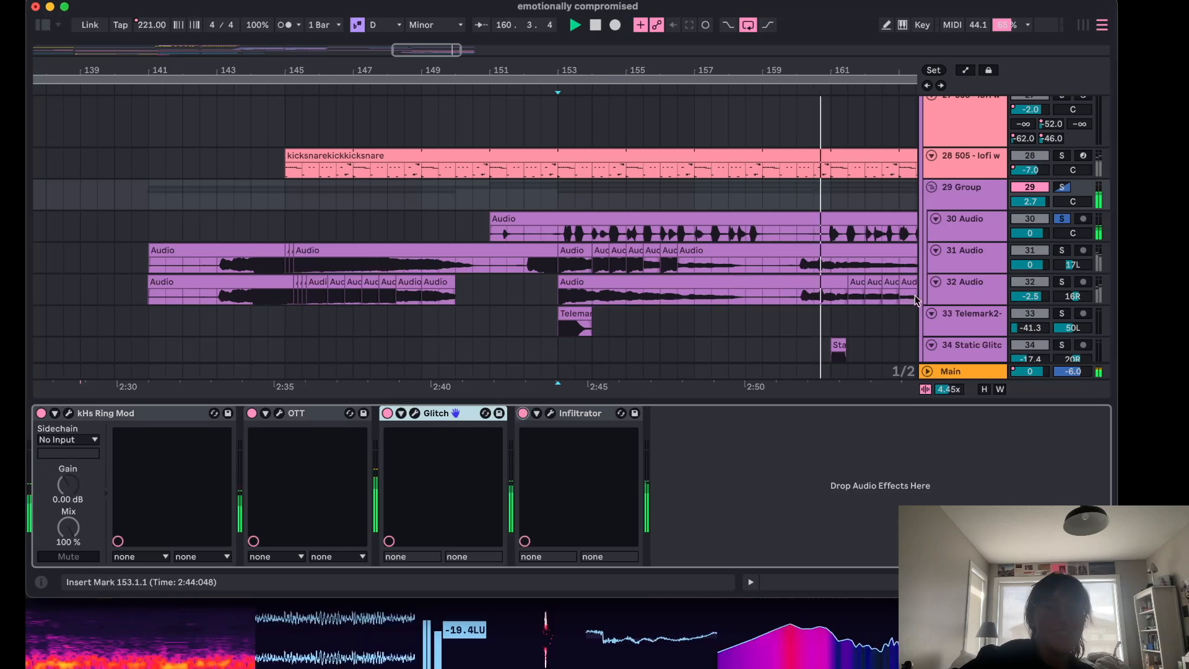
click(1062, 222)
Scroll down to the lower tracks and start playback from bar 161.
scroll(687, 239, down, 5)
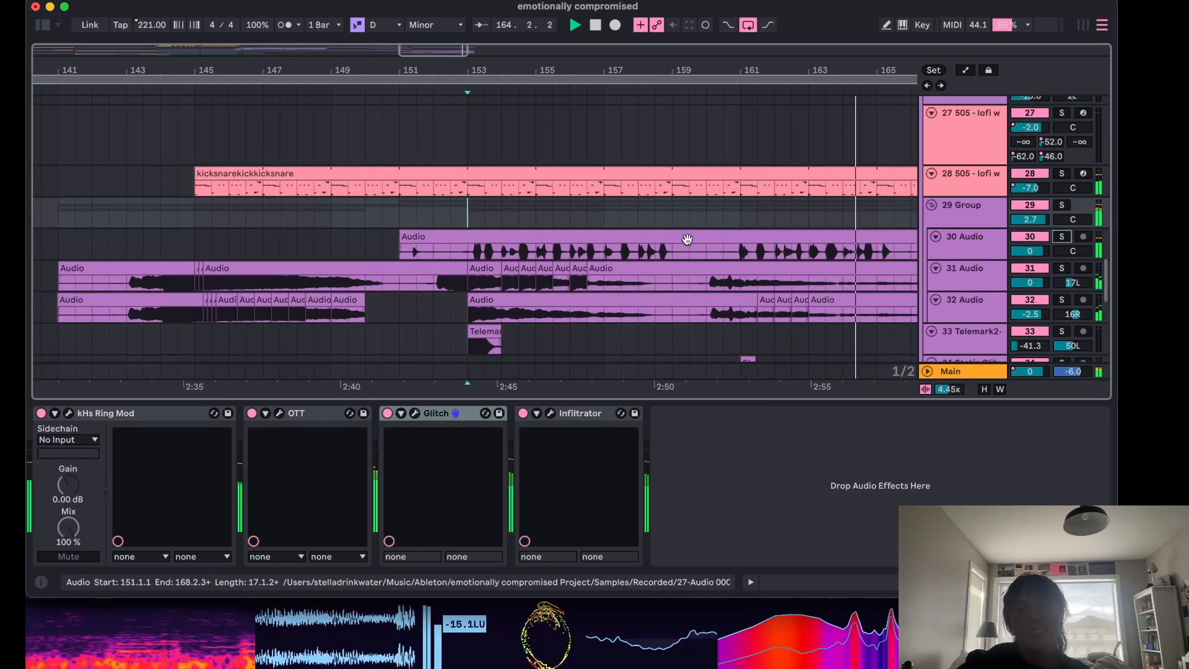
scroll(686, 240, down, 5)
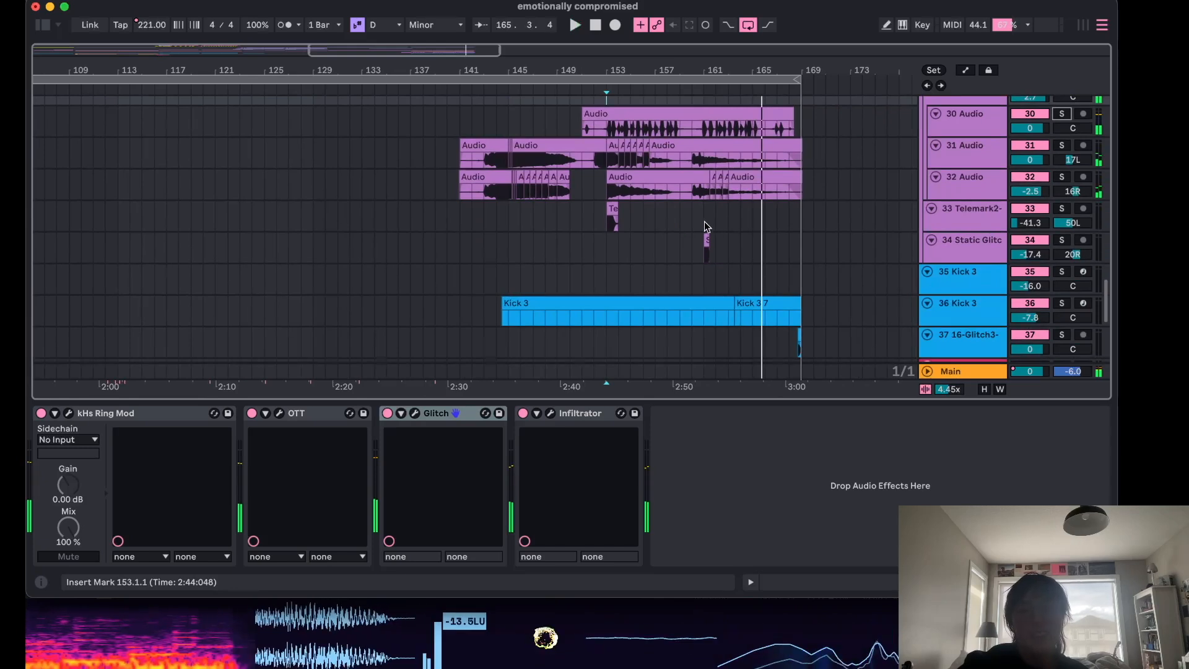
click(705, 218)
key(space)
Solo the 33 Telemark2 track and replay from bar 153.
click(966, 223)
click(1062, 209)
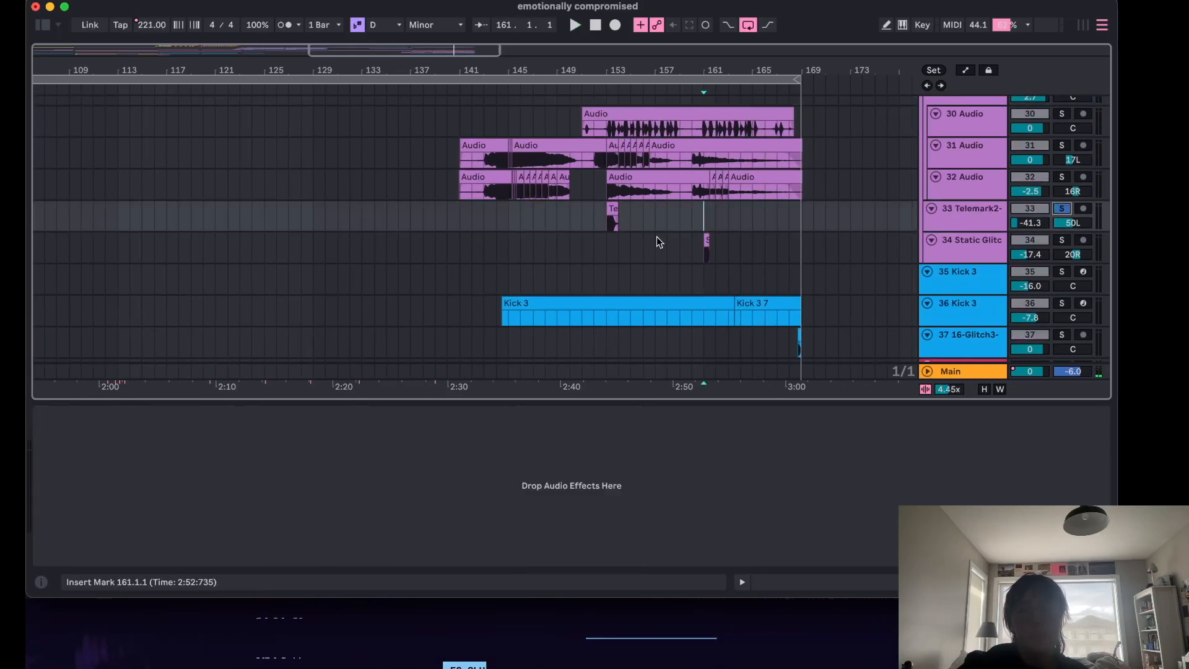
click(605, 219)
key(space)
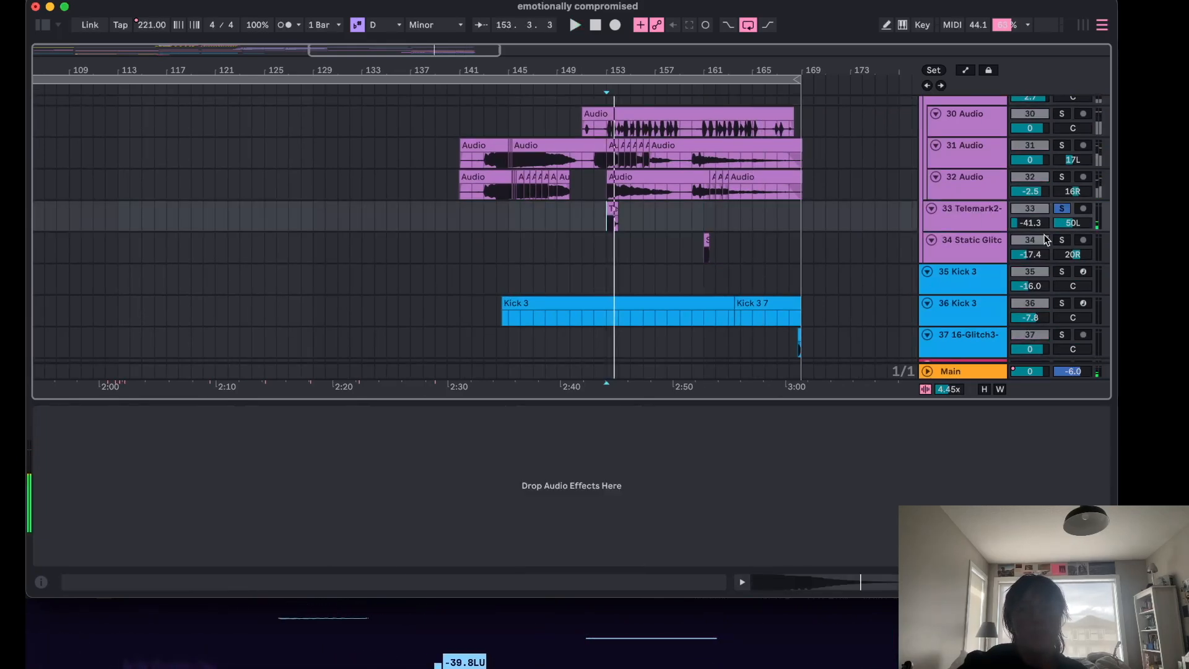
Solo the 34 Static Glitch track and play its short clip near bar 161.
click(1062, 240)
click(709, 255)
key(space)
key(space)
Select bars 143 to 171 on the 36 Kick 3 track and open its clip in the editor.
scroll(858, 285, down, 5)
drag(816, 184, 504, 180)
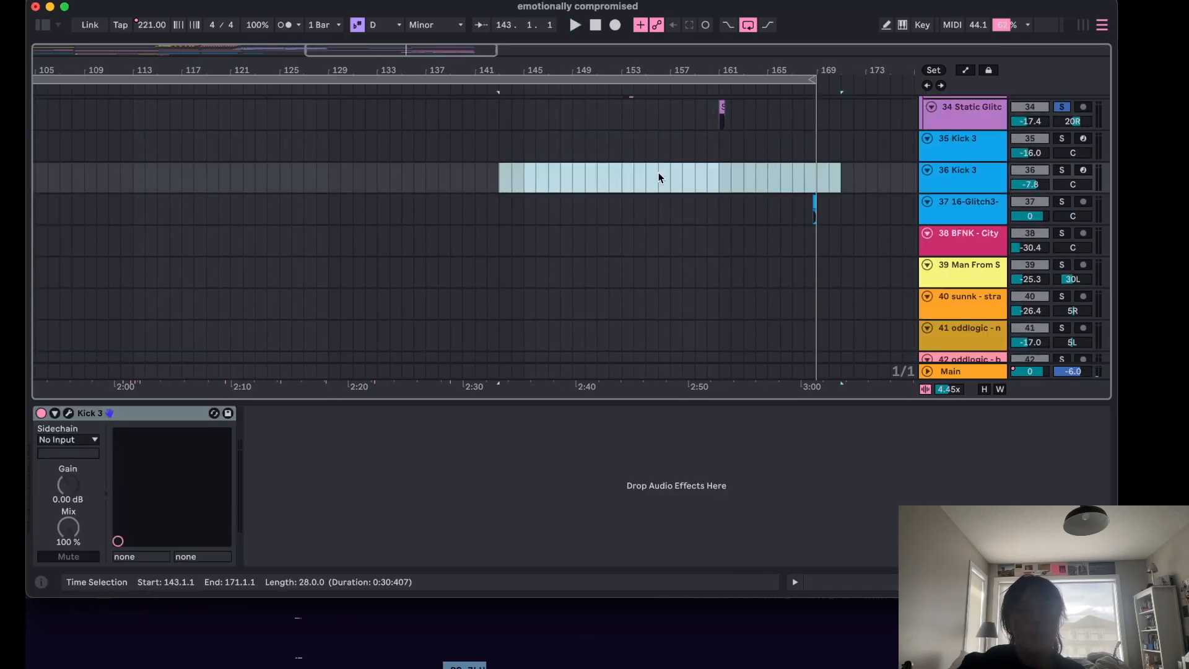
scroll(765, 221, down, 2)
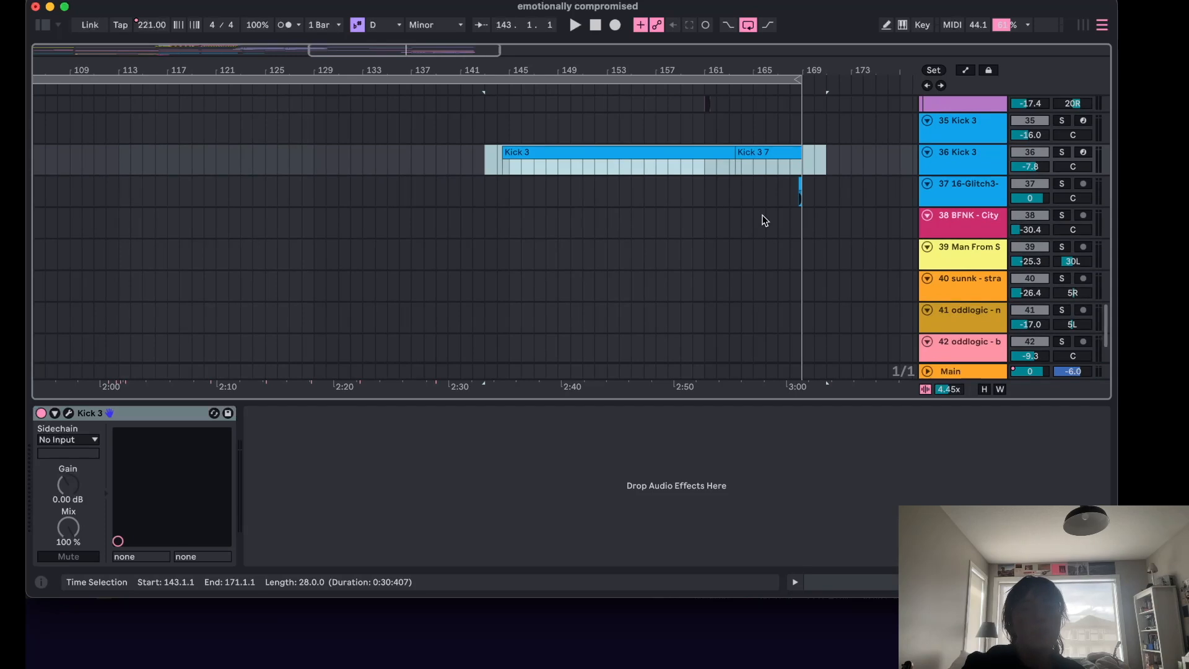
double_click(702, 164)
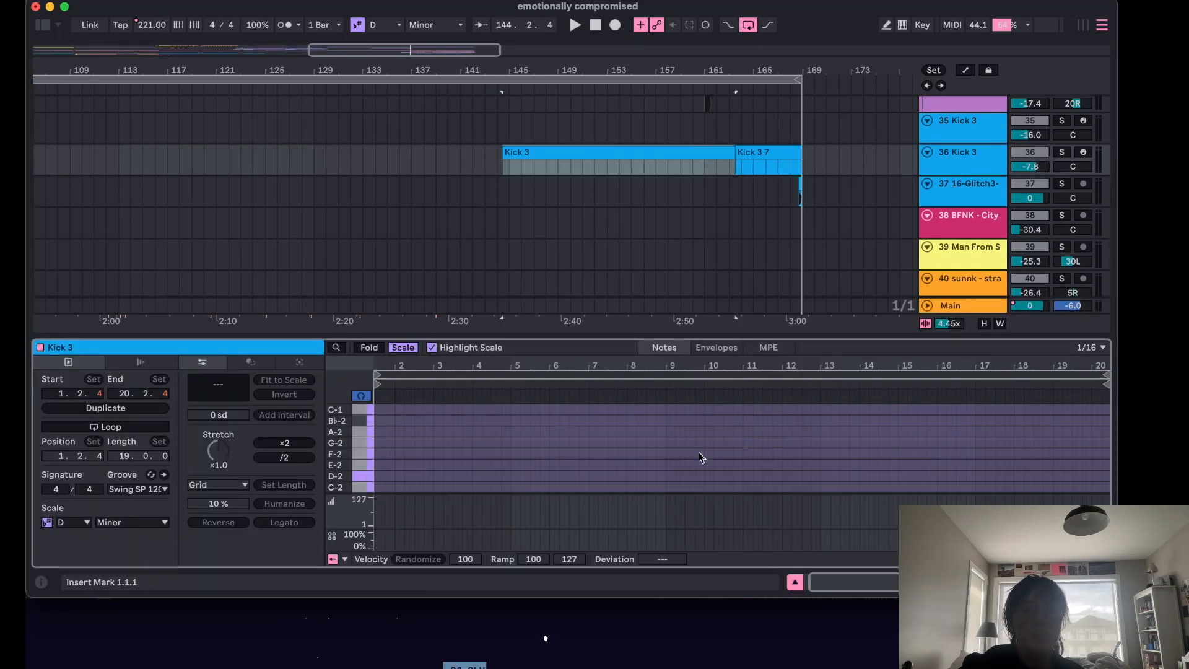
Reselect the bar 143–171 range on the 36 Kick 3 track and hide the clip detail view.
click(826, 164)
drag(826, 162, 487, 160)
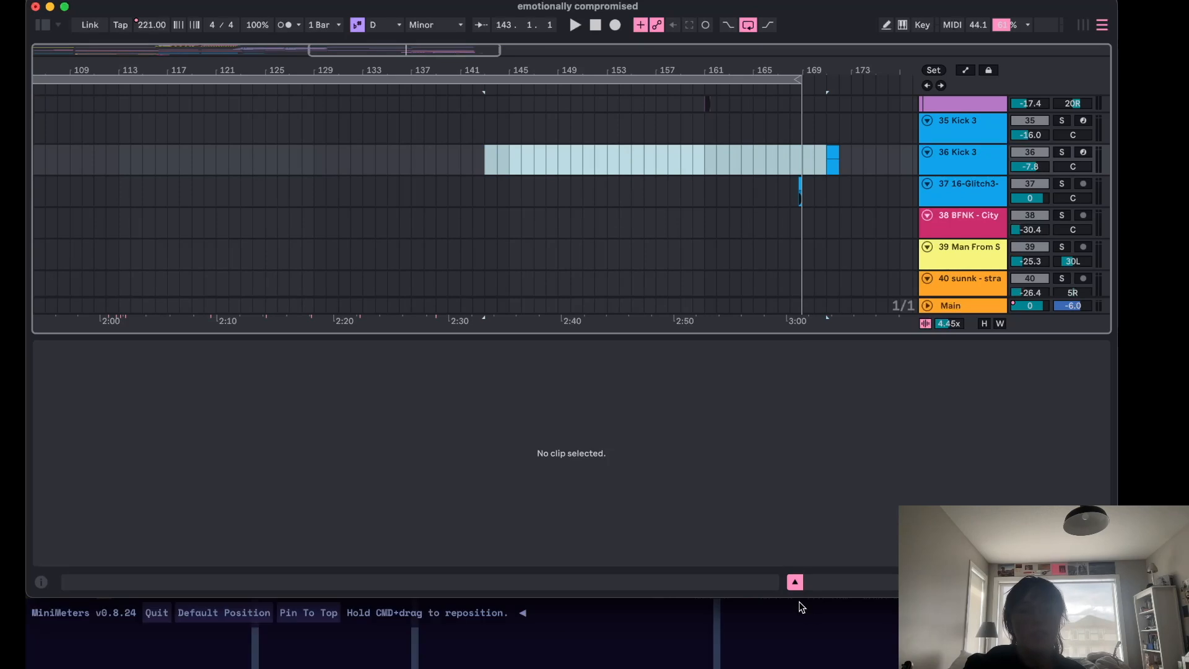
click(796, 582)
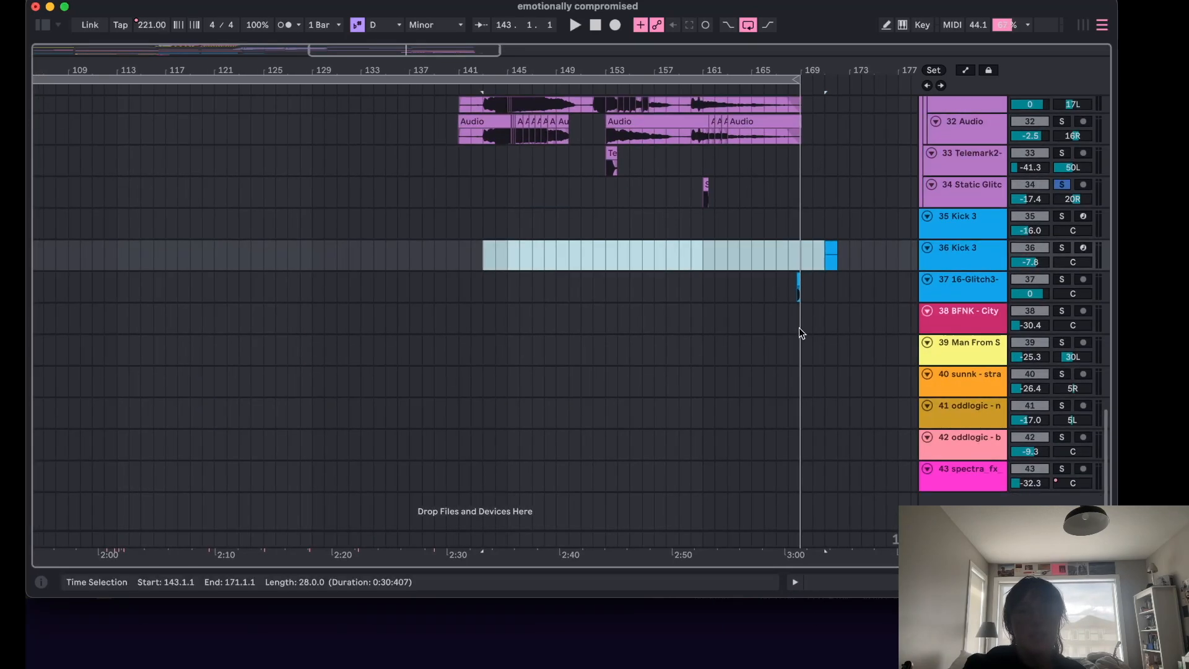
Place the insert marker at bar 168, play briefly and scroll up through the tracks.
click(794, 313)
key(space)
key(space)
scroll(578, 254, up, 10)
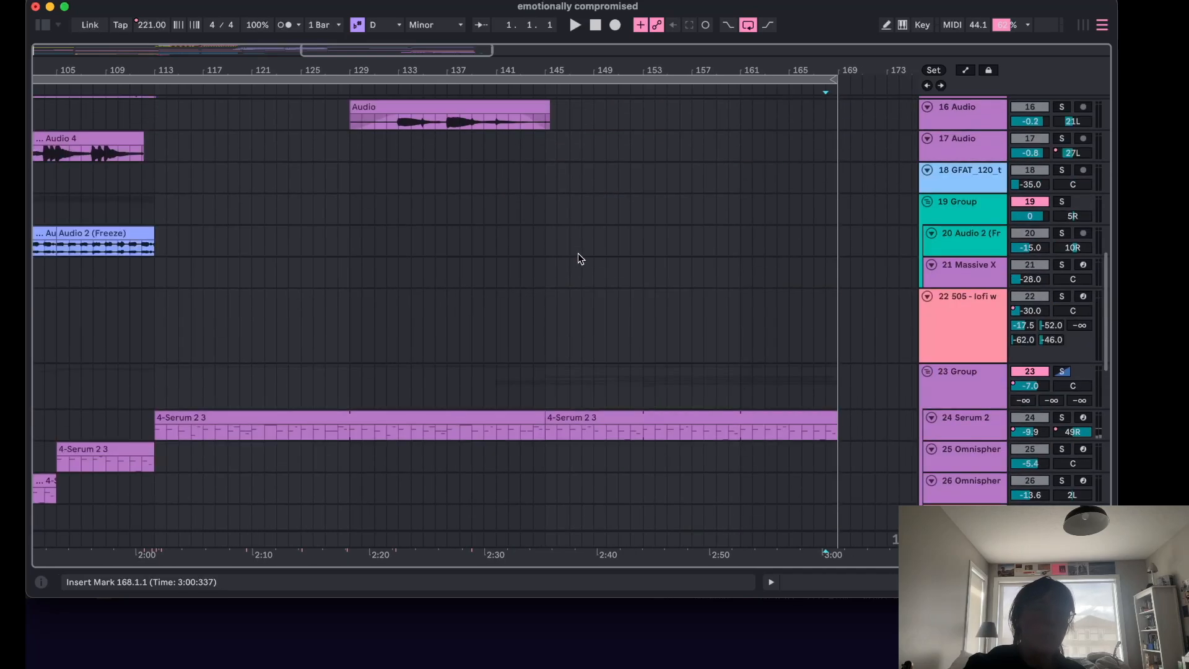
Switch to Session view and inspect the MIDI notes of the 35 Kick 3 and 36 Kick 3 clips.
click(1084, 24)
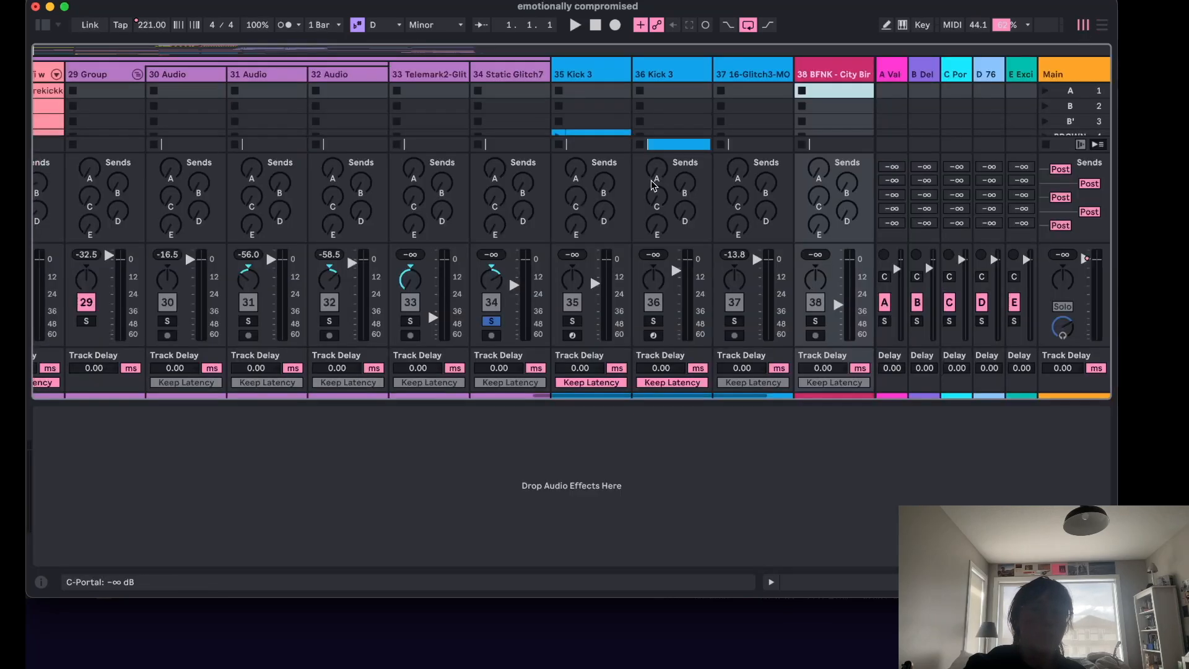
scroll(669, 118, down, 2)
scroll(669, 118, left, 1)
click(610, 124)
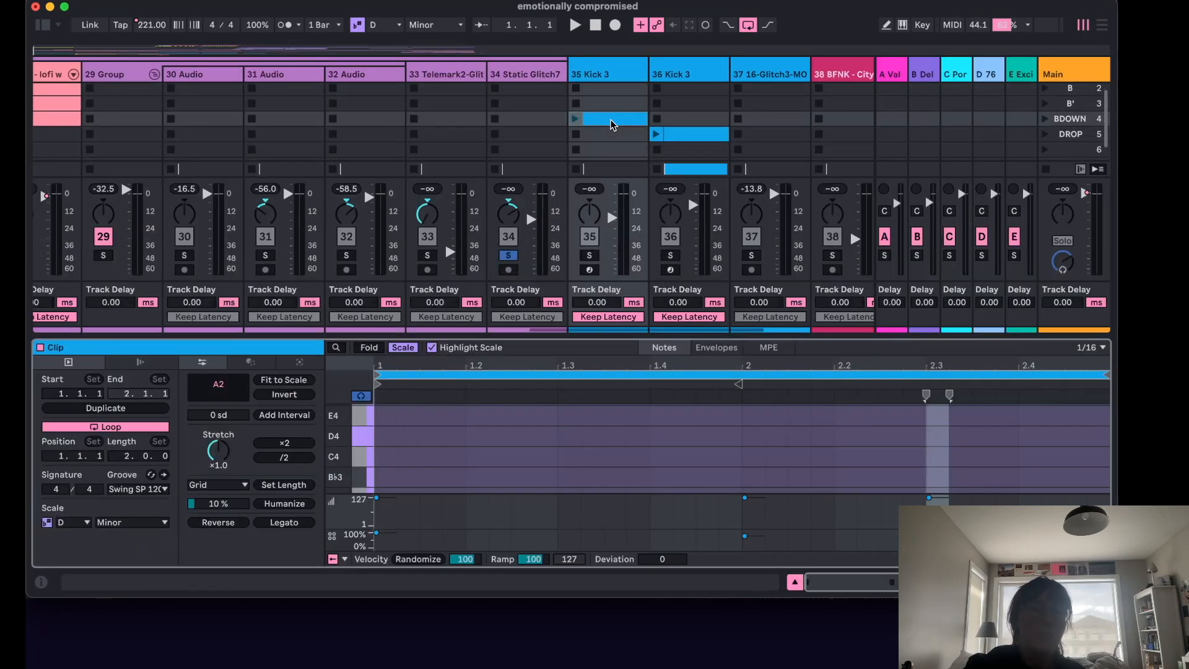
scroll(638, 480, down, 5)
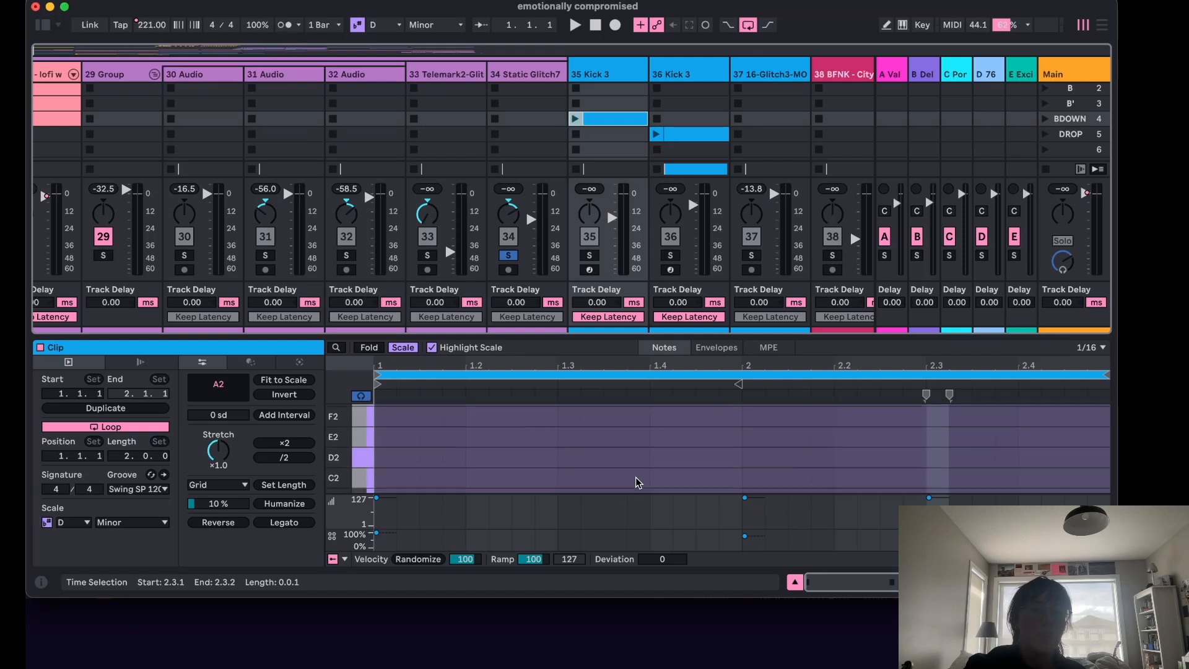
scroll(638, 483, down, 2)
click(678, 134)
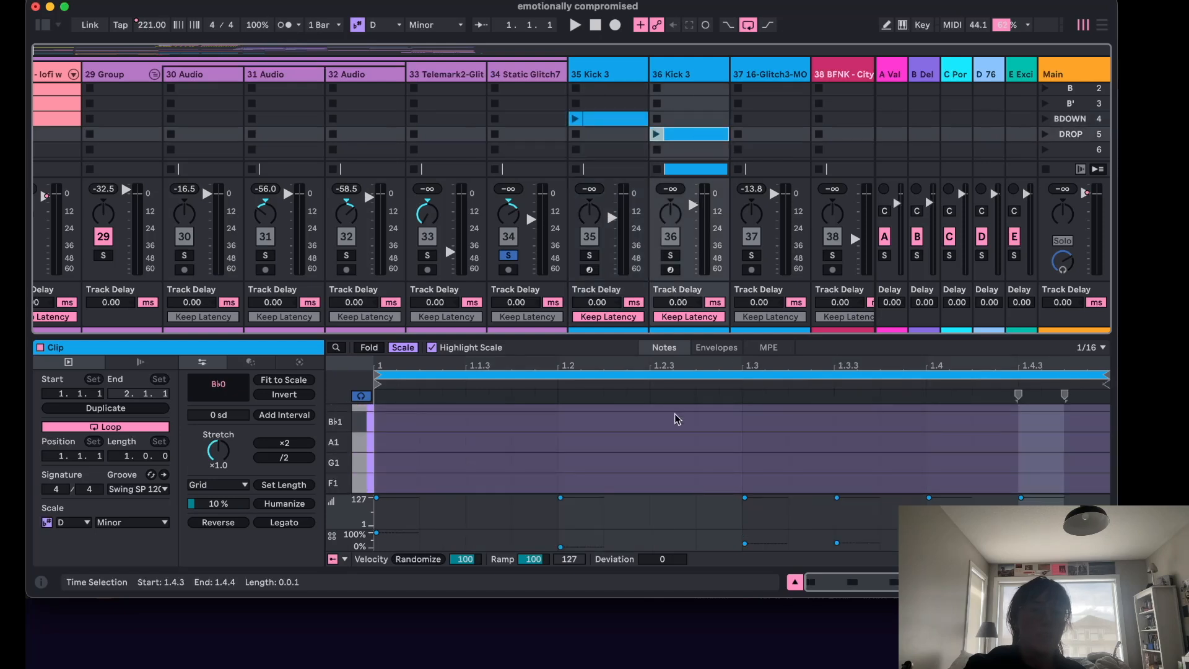
scroll(677, 420, down, 3)
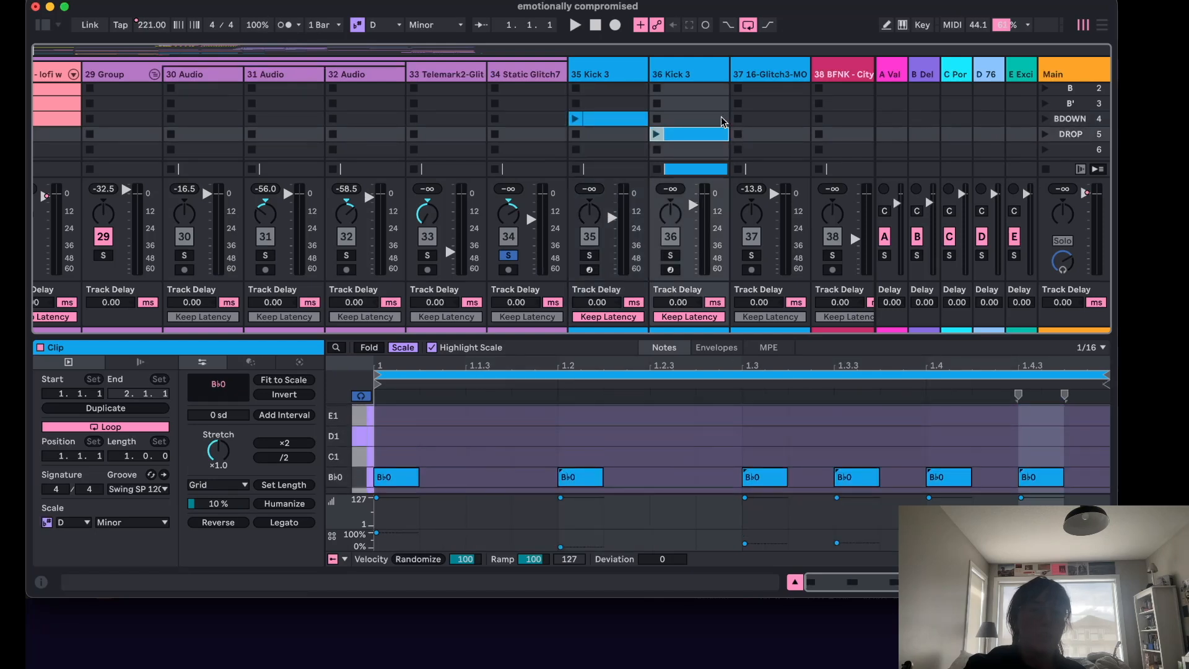
scroll(724, 120, up, 1)
Return to Arrangement view and start playback from around bar 147.
click(794, 582)
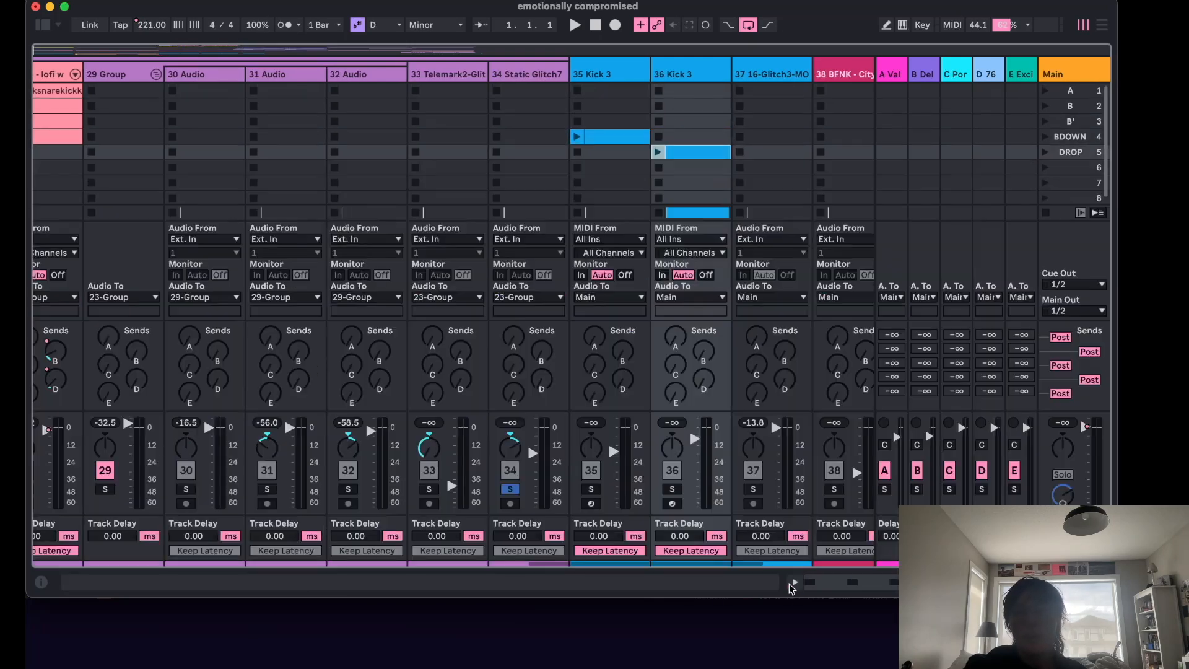
click(1100, 26)
click(574, 199)
key(space)
Scroll to the 29 Group tracks and unsolo the 34 Static Glitch track.
scroll(574, 199, up, 10)
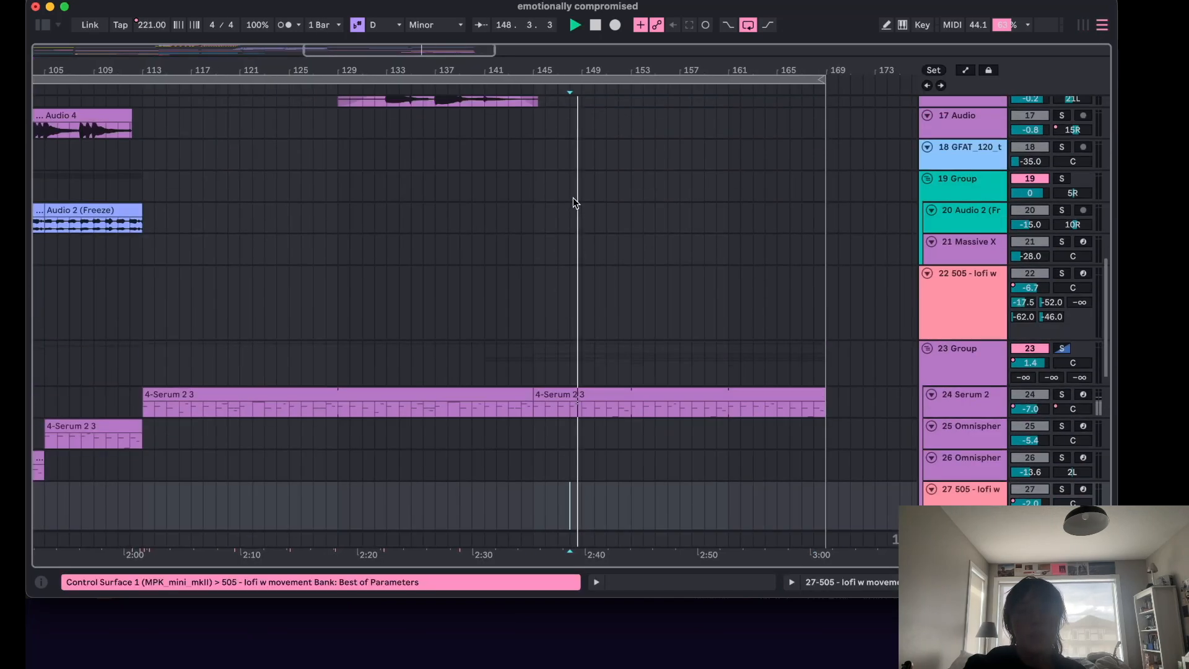
scroll(882, 340, down, 10)
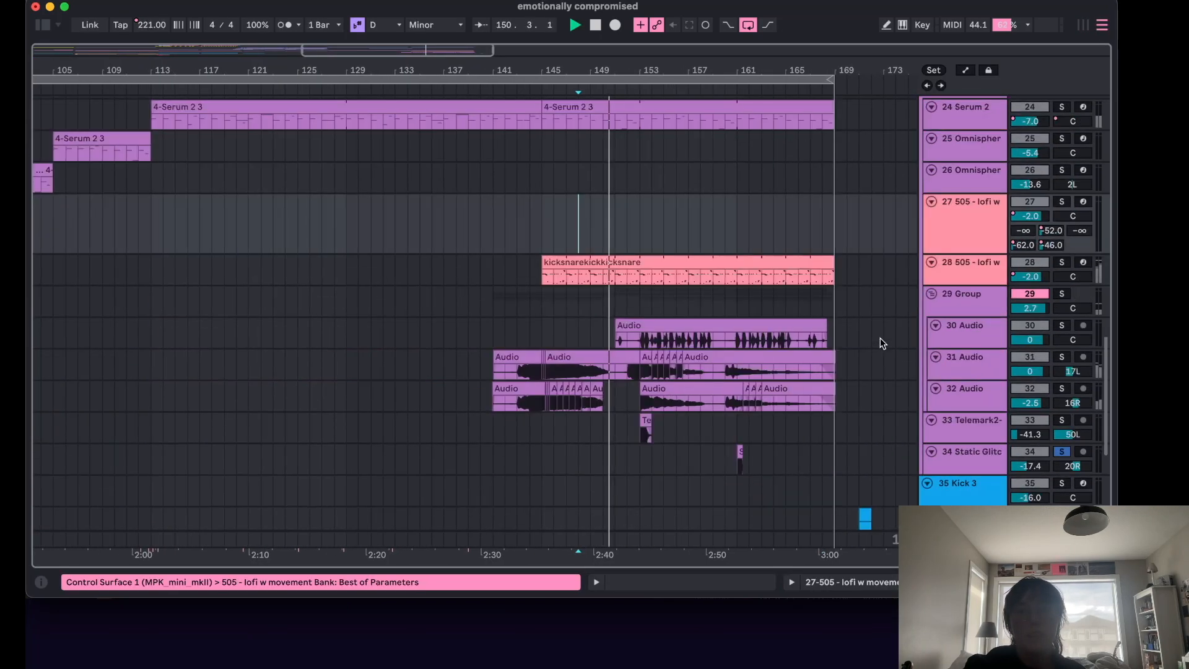
click(1061, 452)
click(1062, 452)
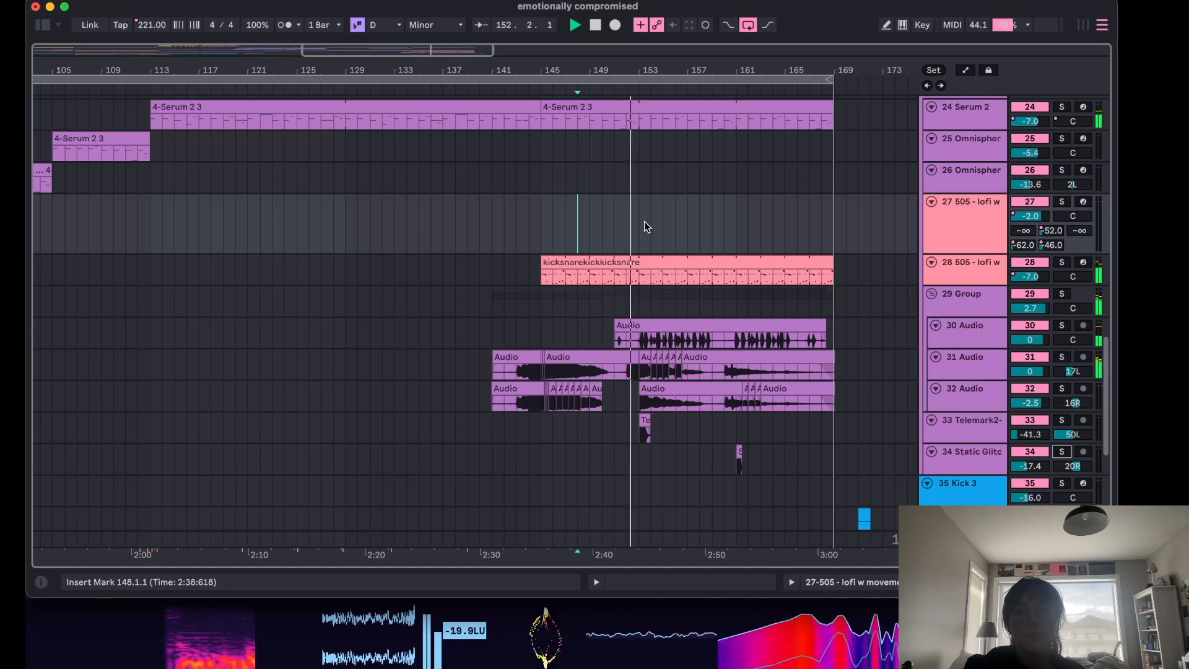
Examine the 10 Audio 2 (Freeze) clips near the end of the song, stopping playback.
scroll(644, 223, down, 5)
scroll(644, 221, down, 3)
scroll(644, 221, up, 15)
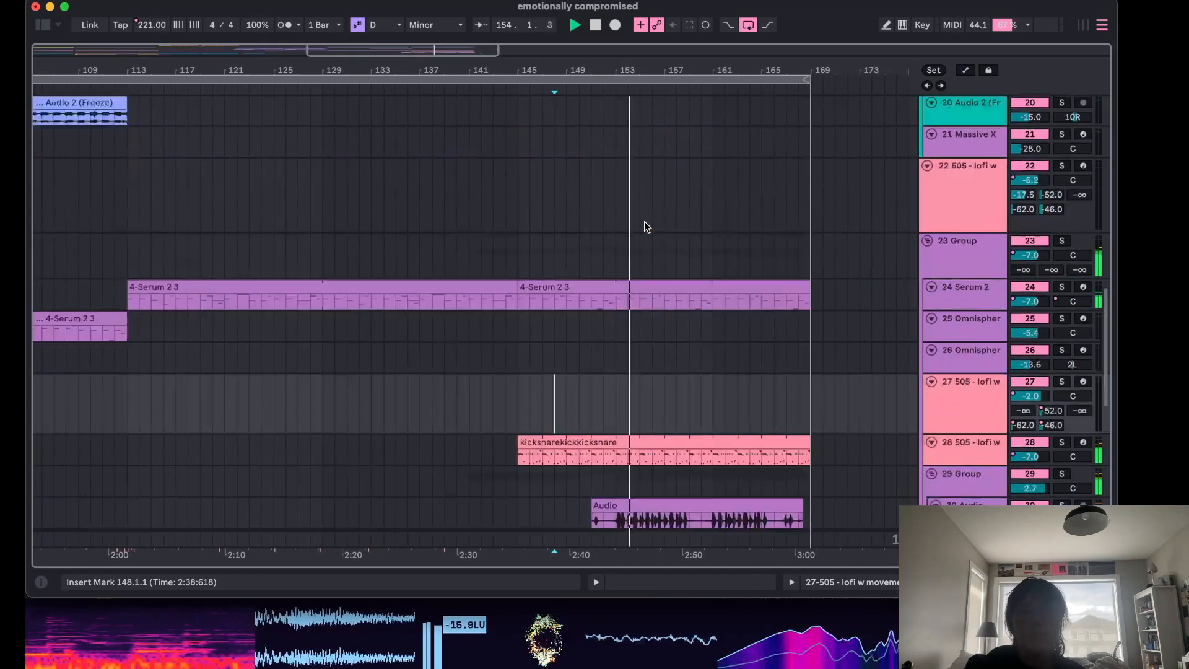
scroll(645, 221, up, 6)
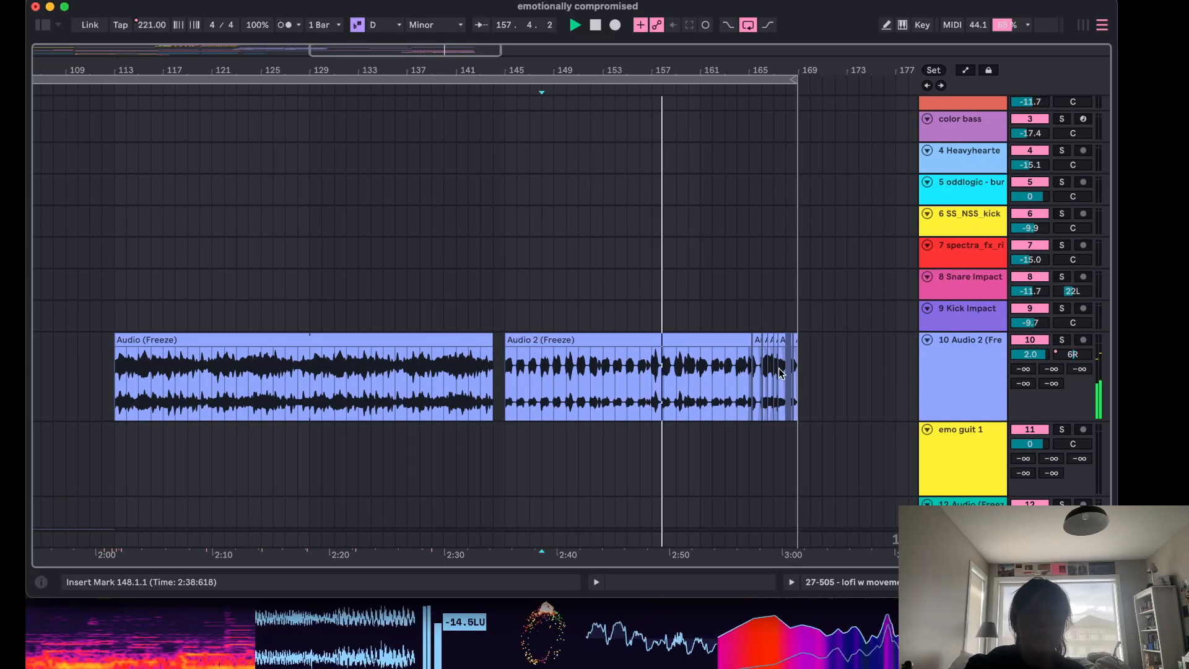
scroll(787, 372, up, 5)
scroll(730, 411, up, 5)
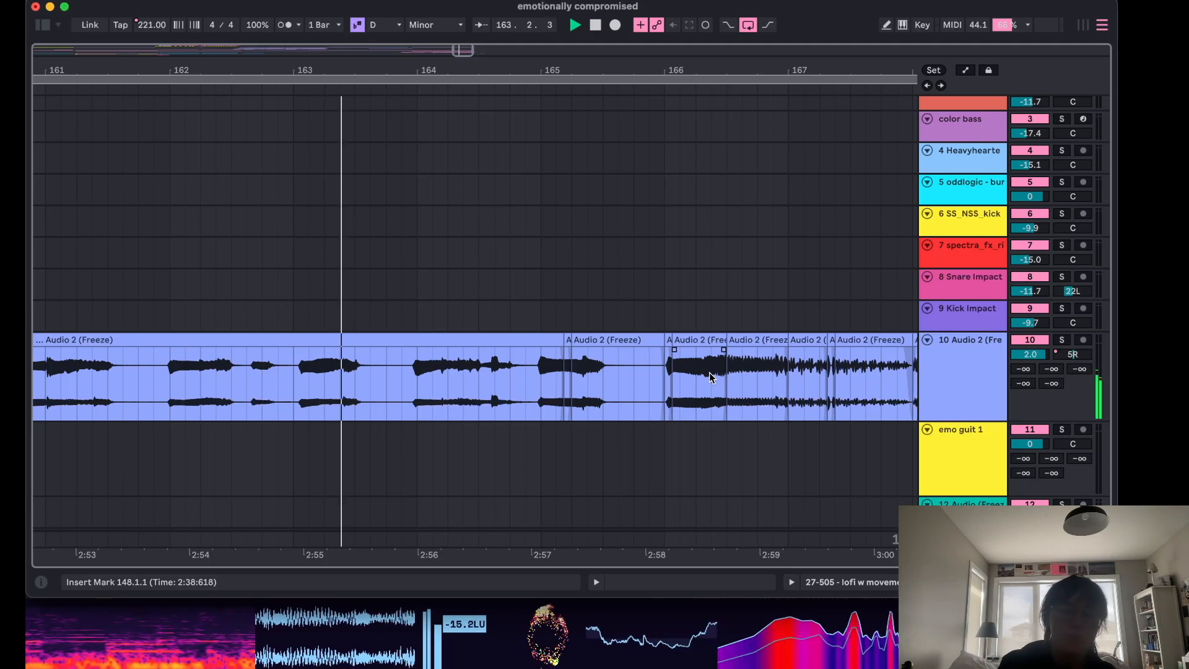
scroll(711, 377, right, 5)
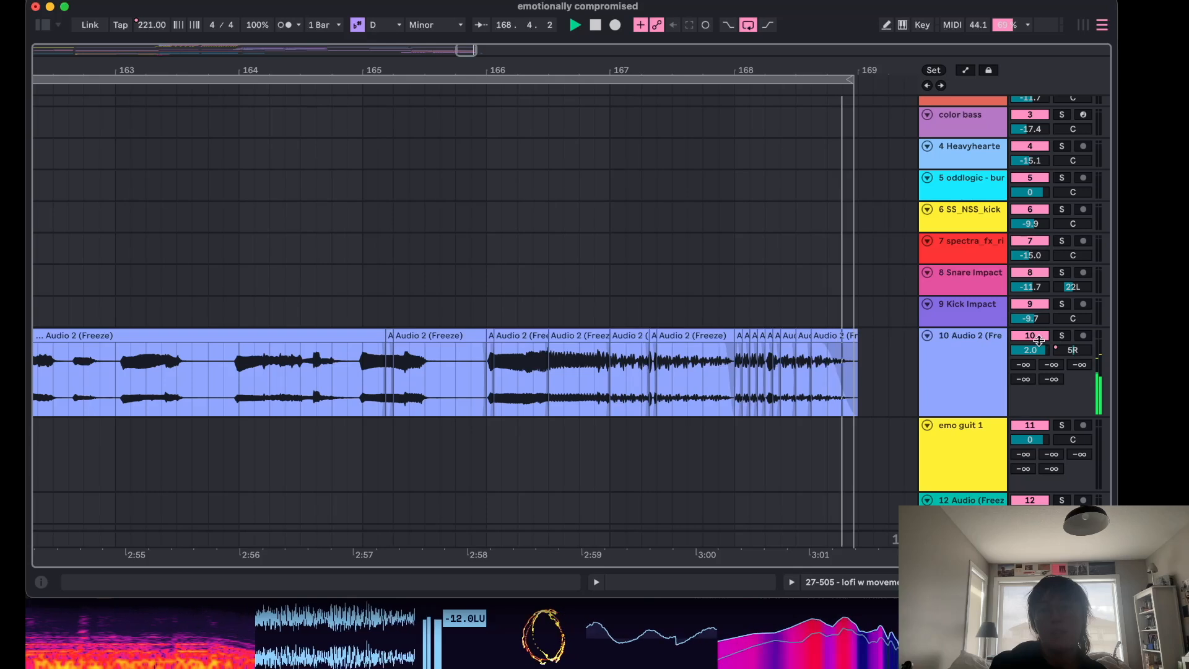
key(space)
scroll(698, 470, down, 6)
scroll(697, 469, down, 15)
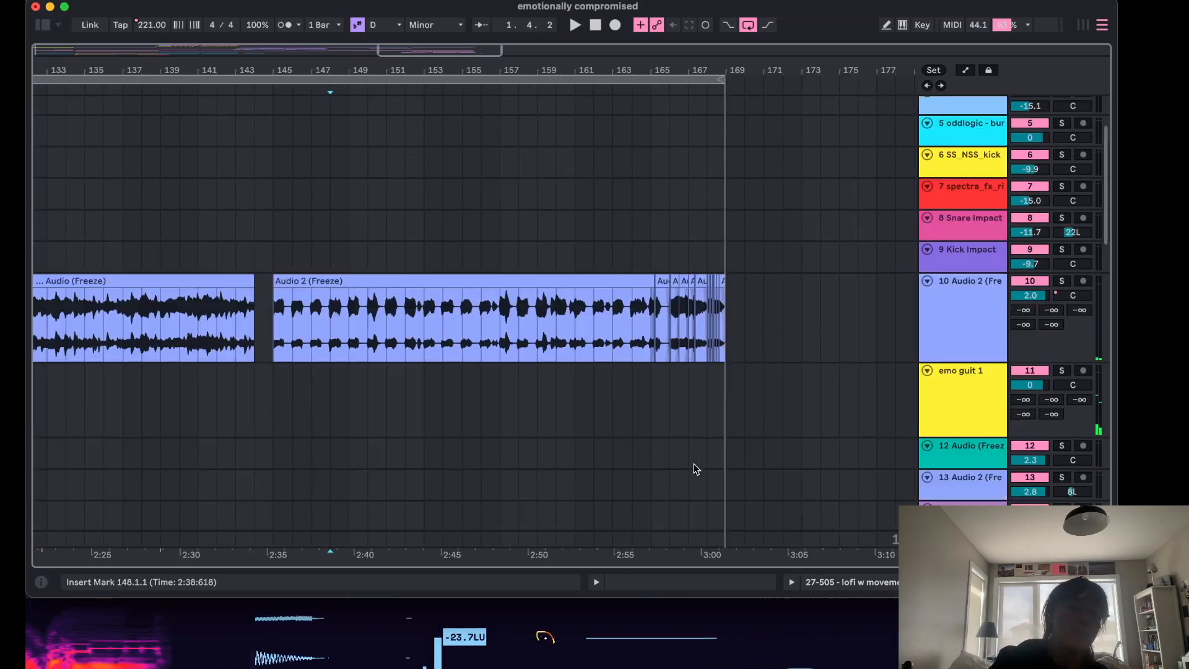